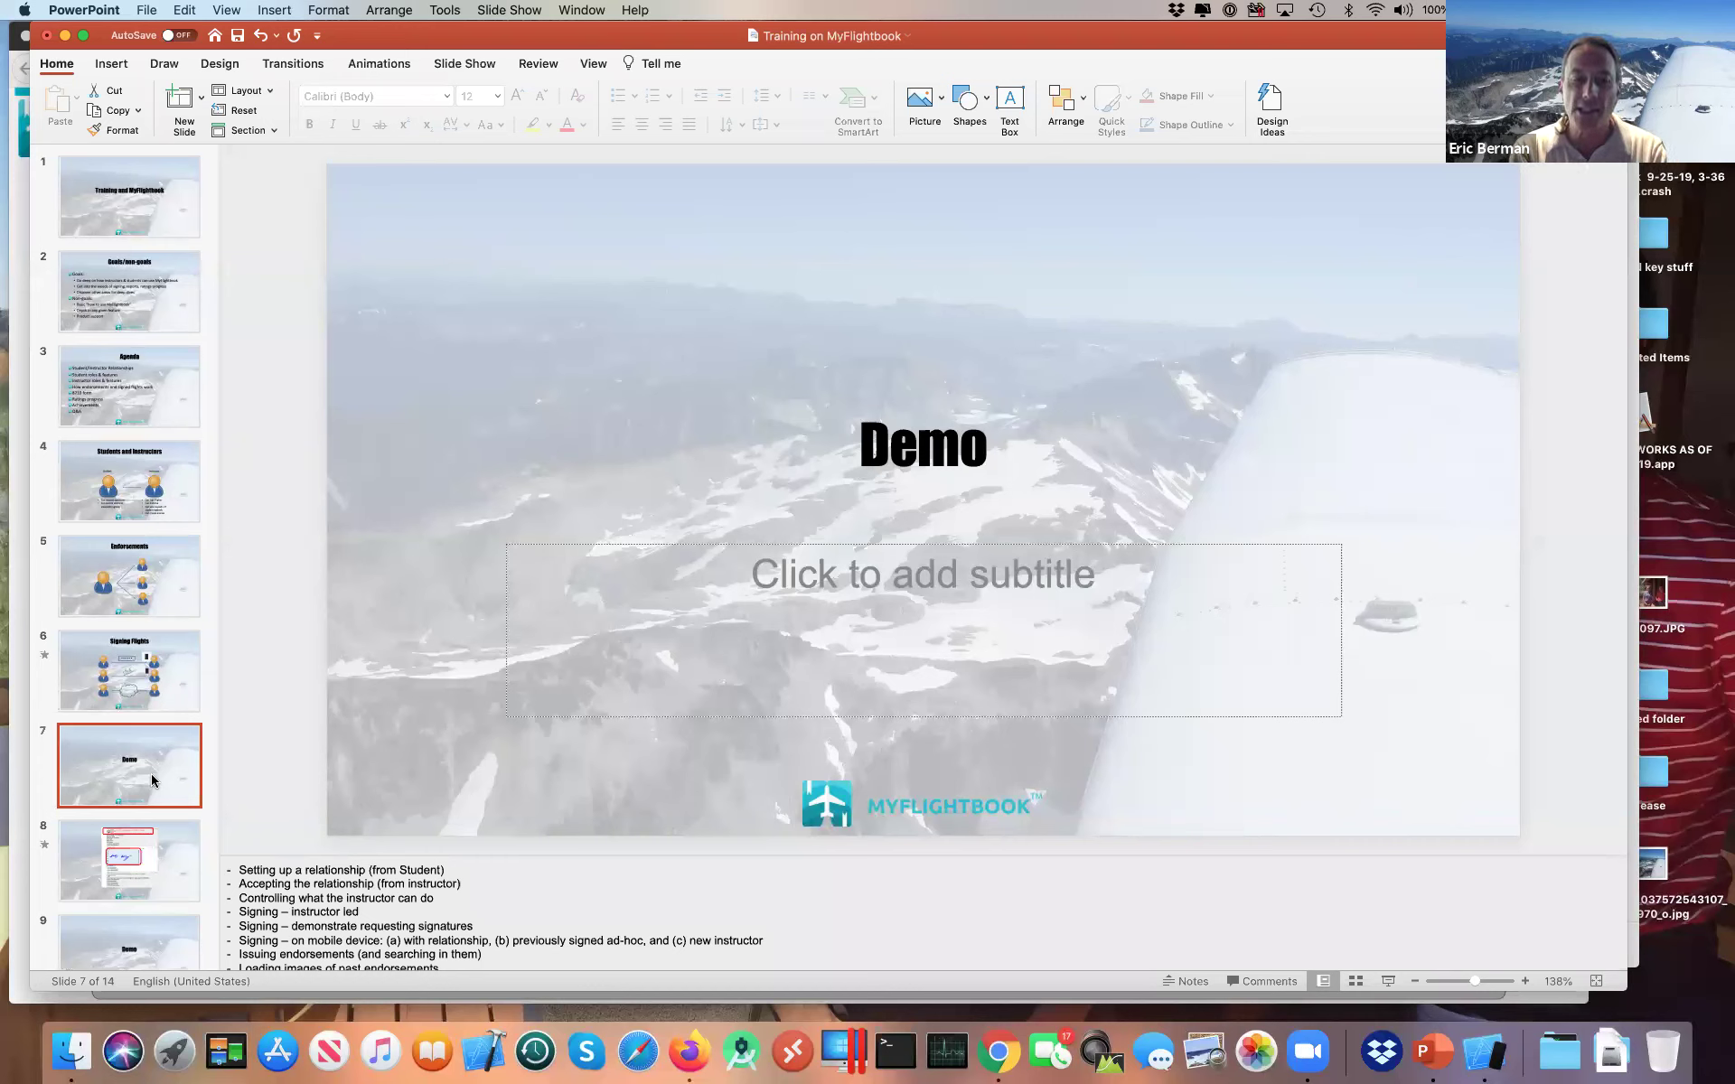
Step: Leave the PowerPoint Demo slide and switch over to the browser windows
{"action": "key", "text": "super+Tab"}
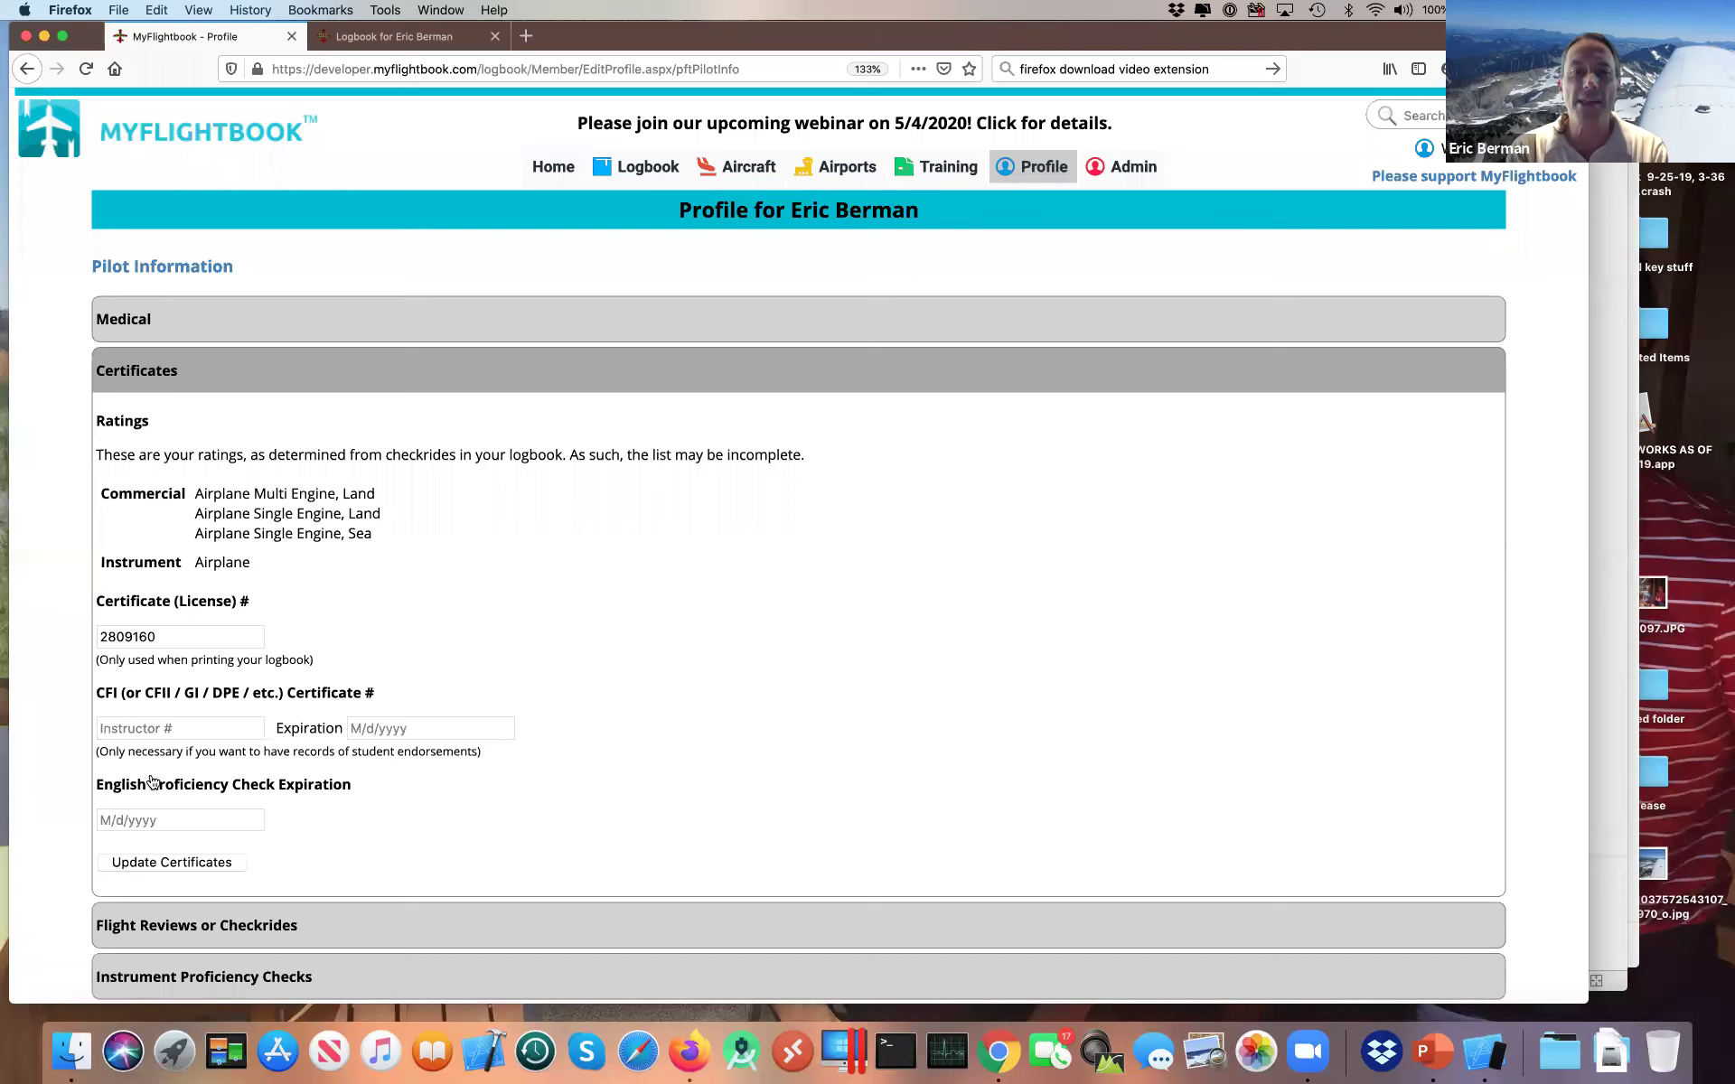
{"action": "key", "text": "super+Tab"}
{"action": "key", "text": "super+Tab"}
{"action": "key", "text": "super+Tab"}
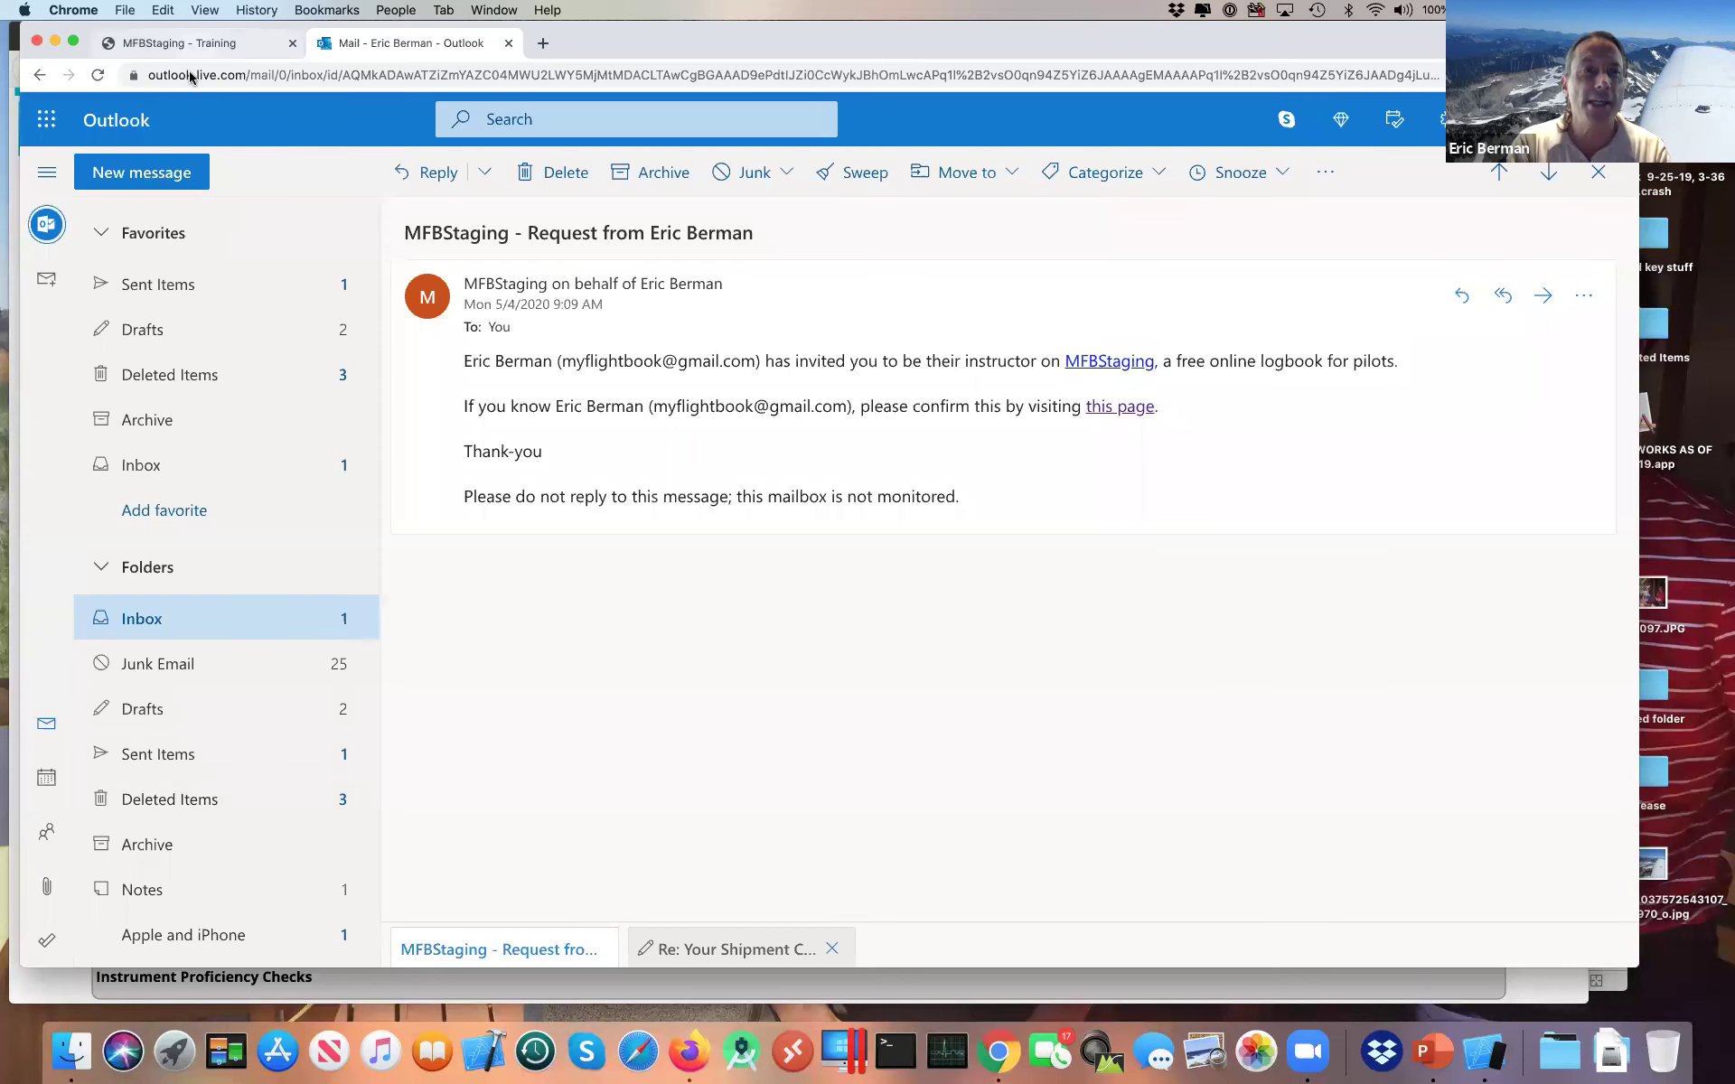
Step: Compare the instructor's empty Training page with the student's profile, ending at the student's Training menu
{"action": "key", "text": "ctrl+shift+Tab"}
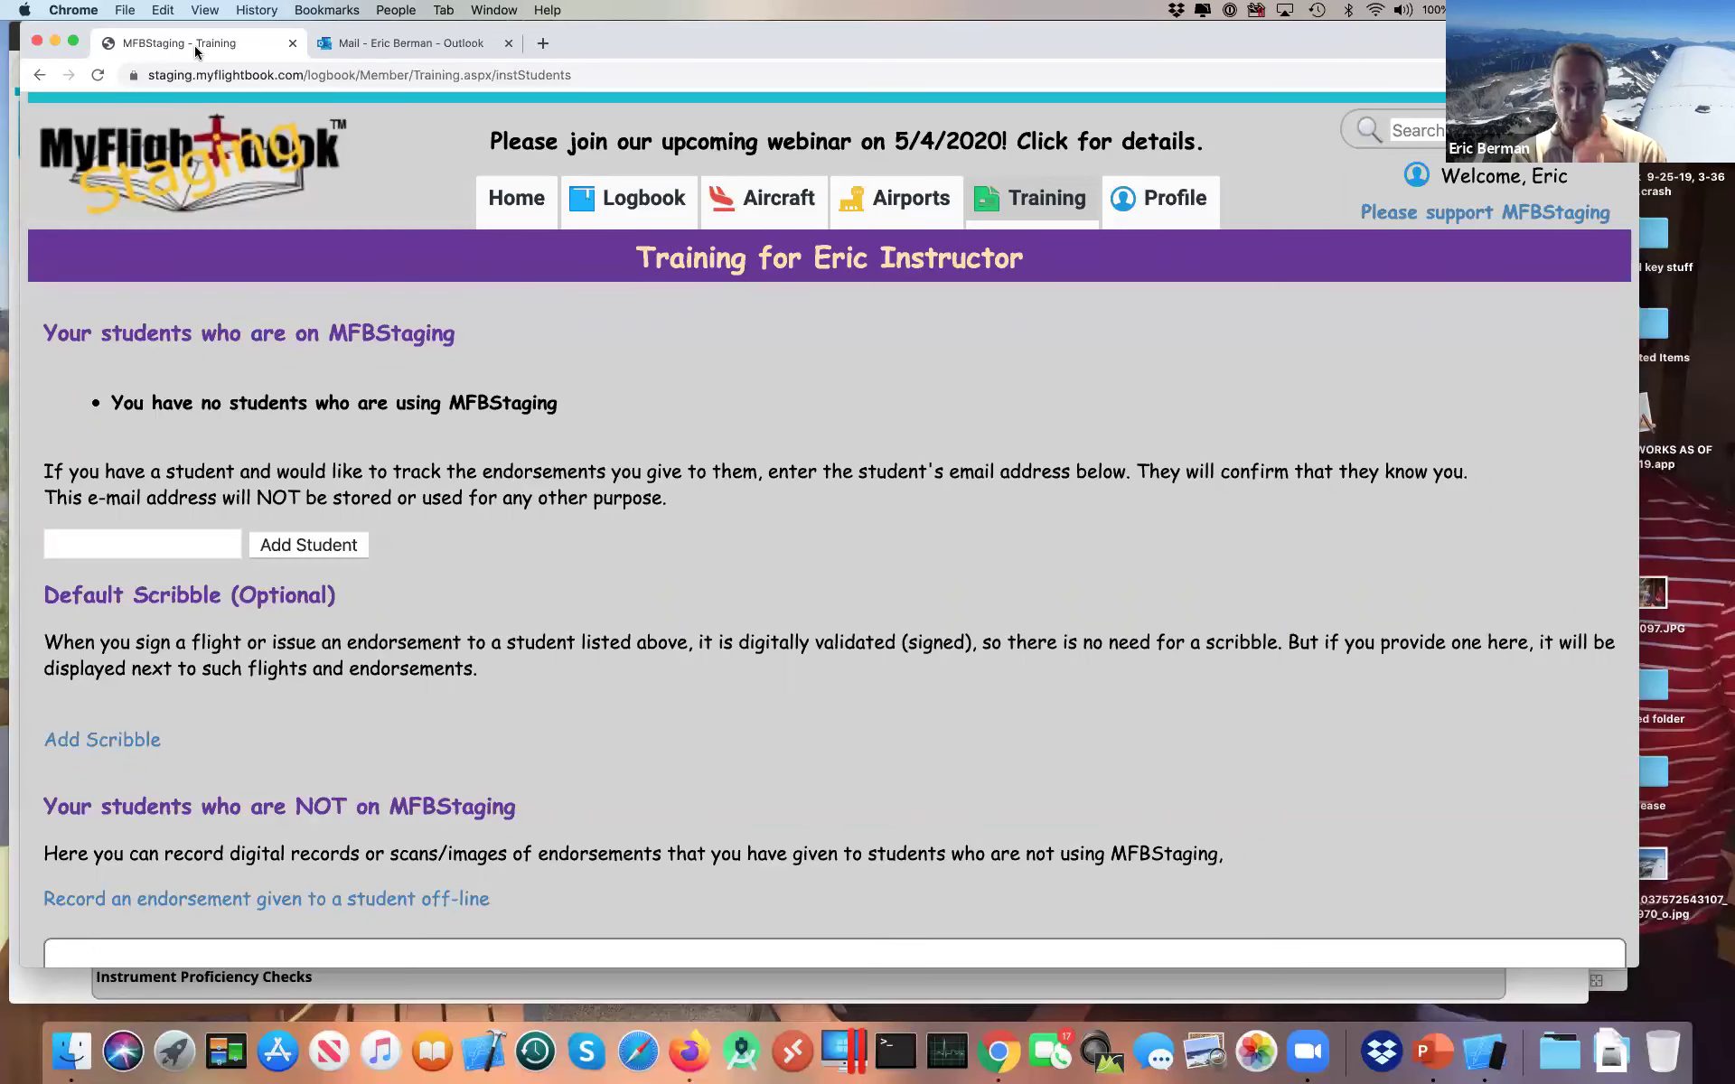
{"action": "key", "text": "super+Tab"}
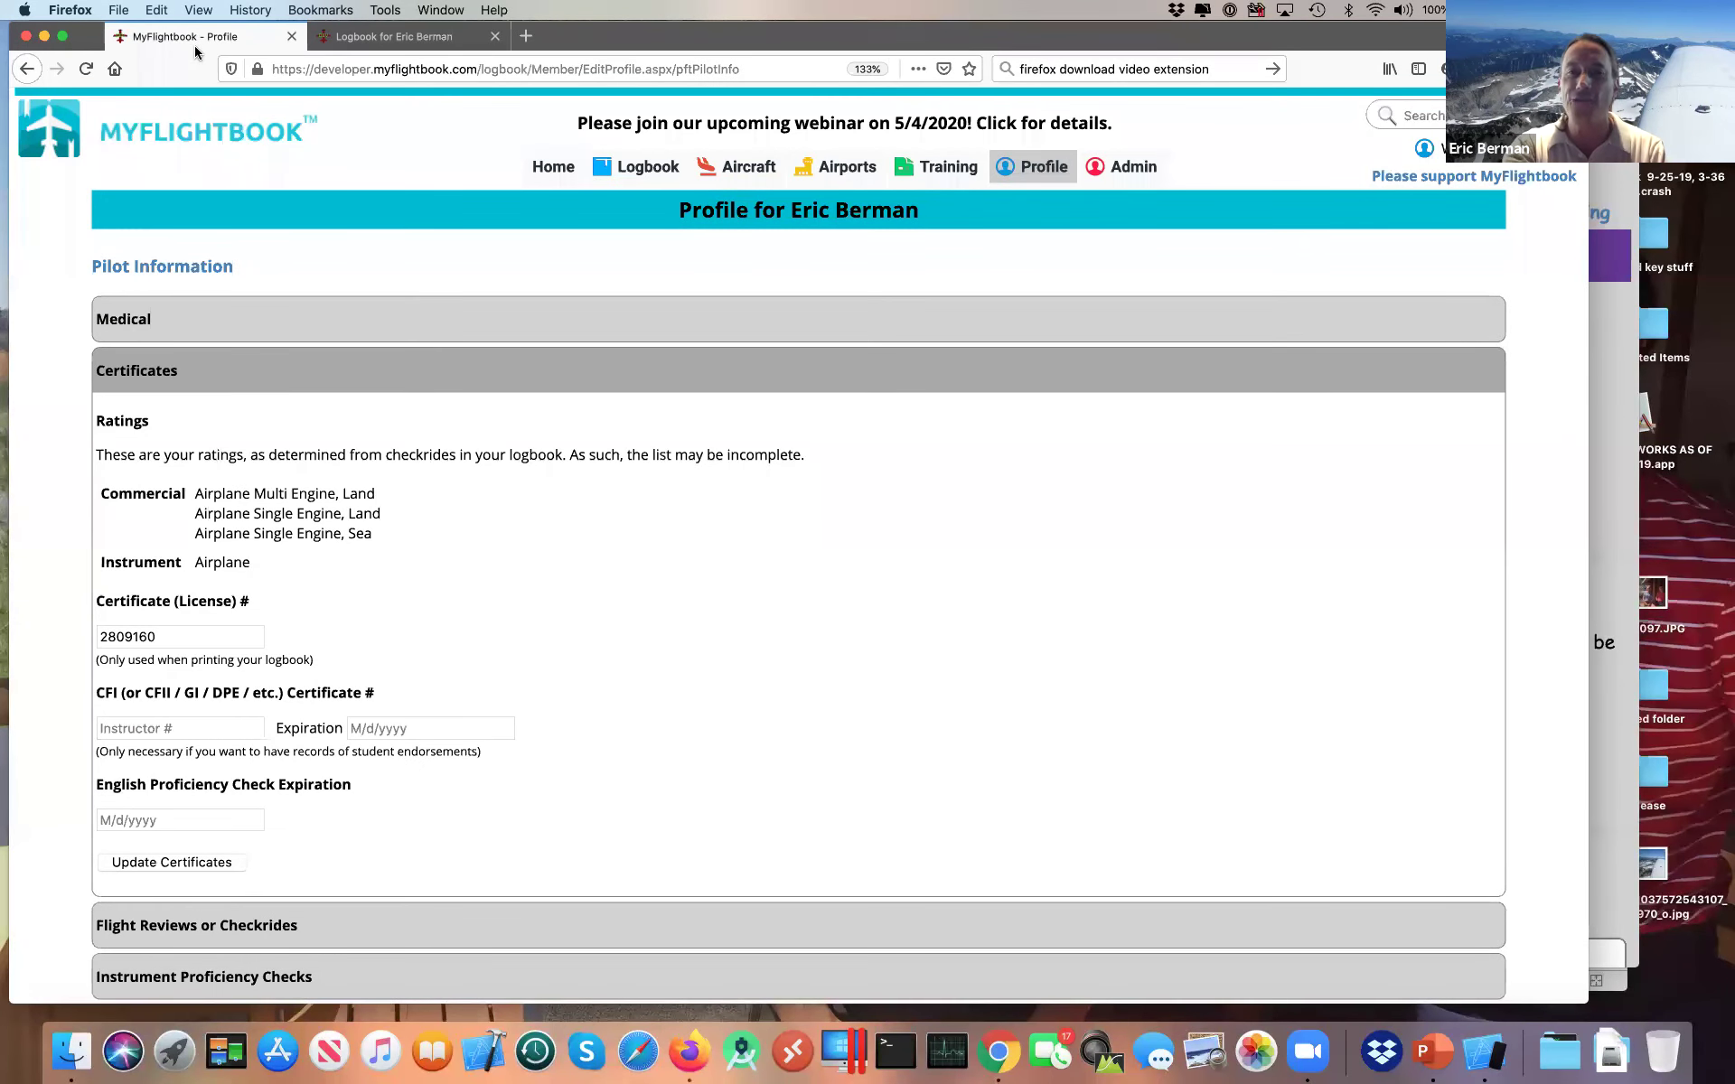
{"action": "key", "text": "super+Tab"}
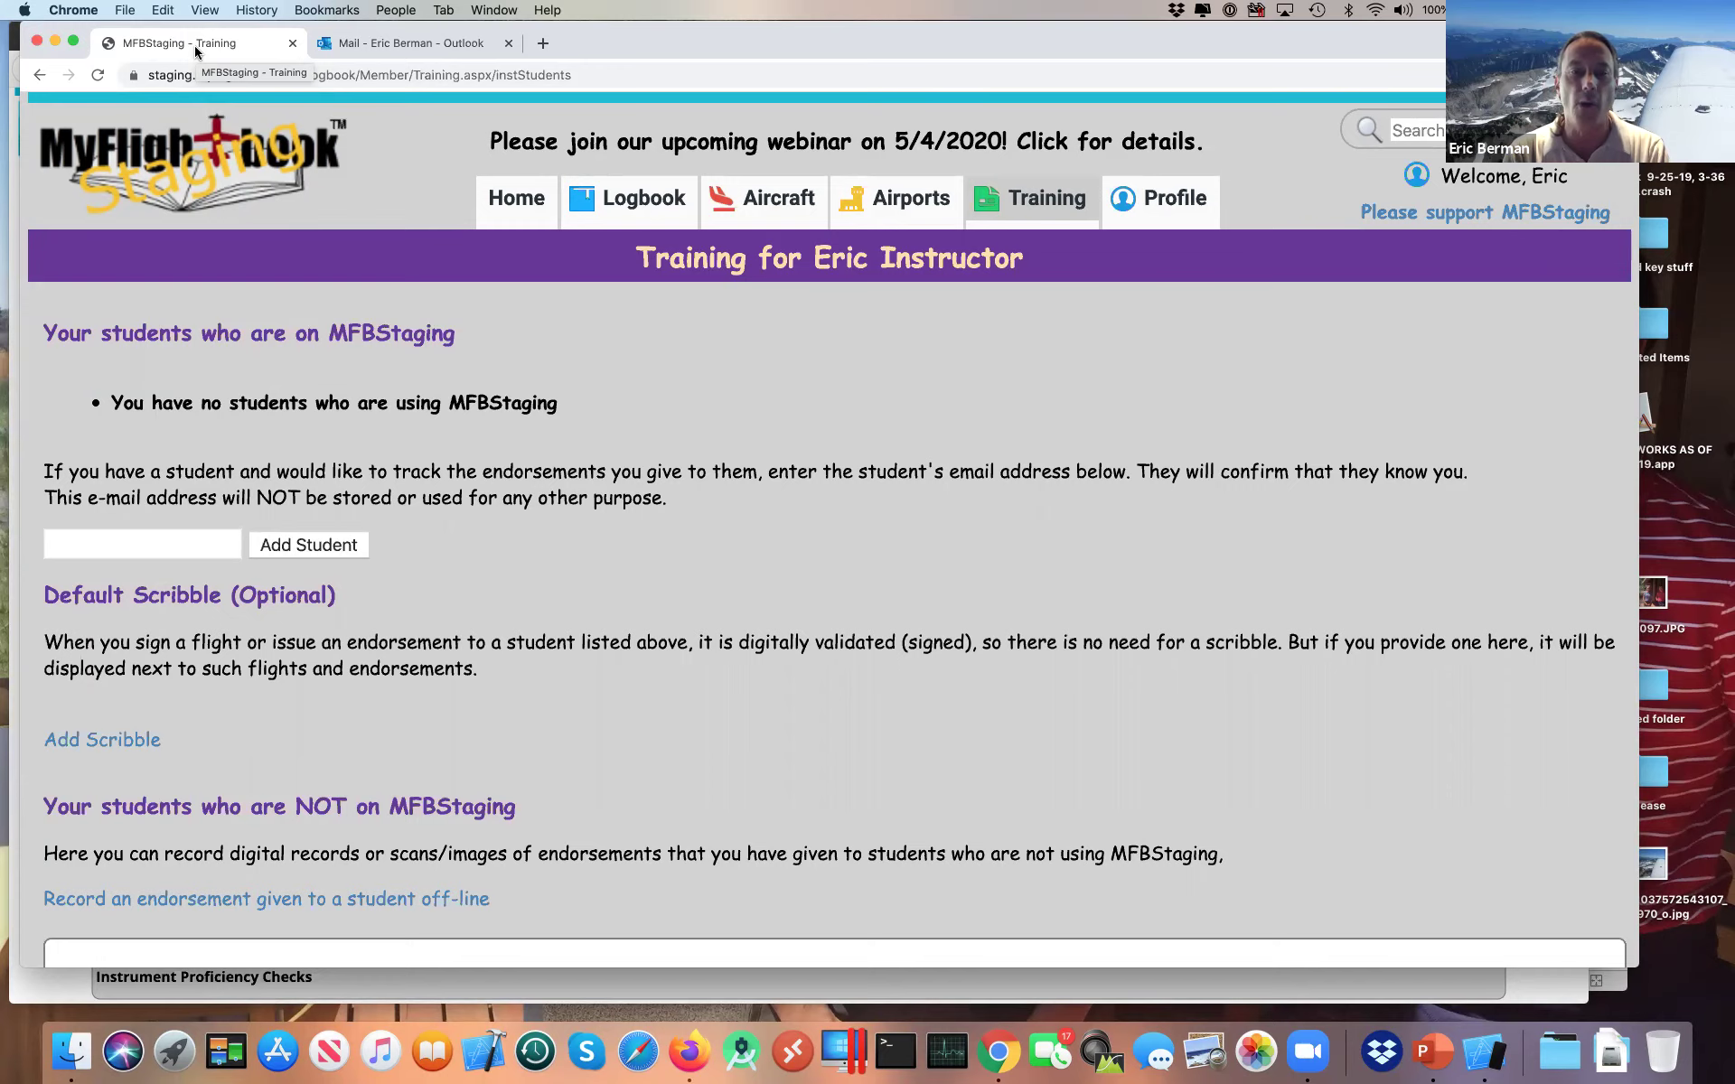
{"action": "key", "text": "super+Tab"}
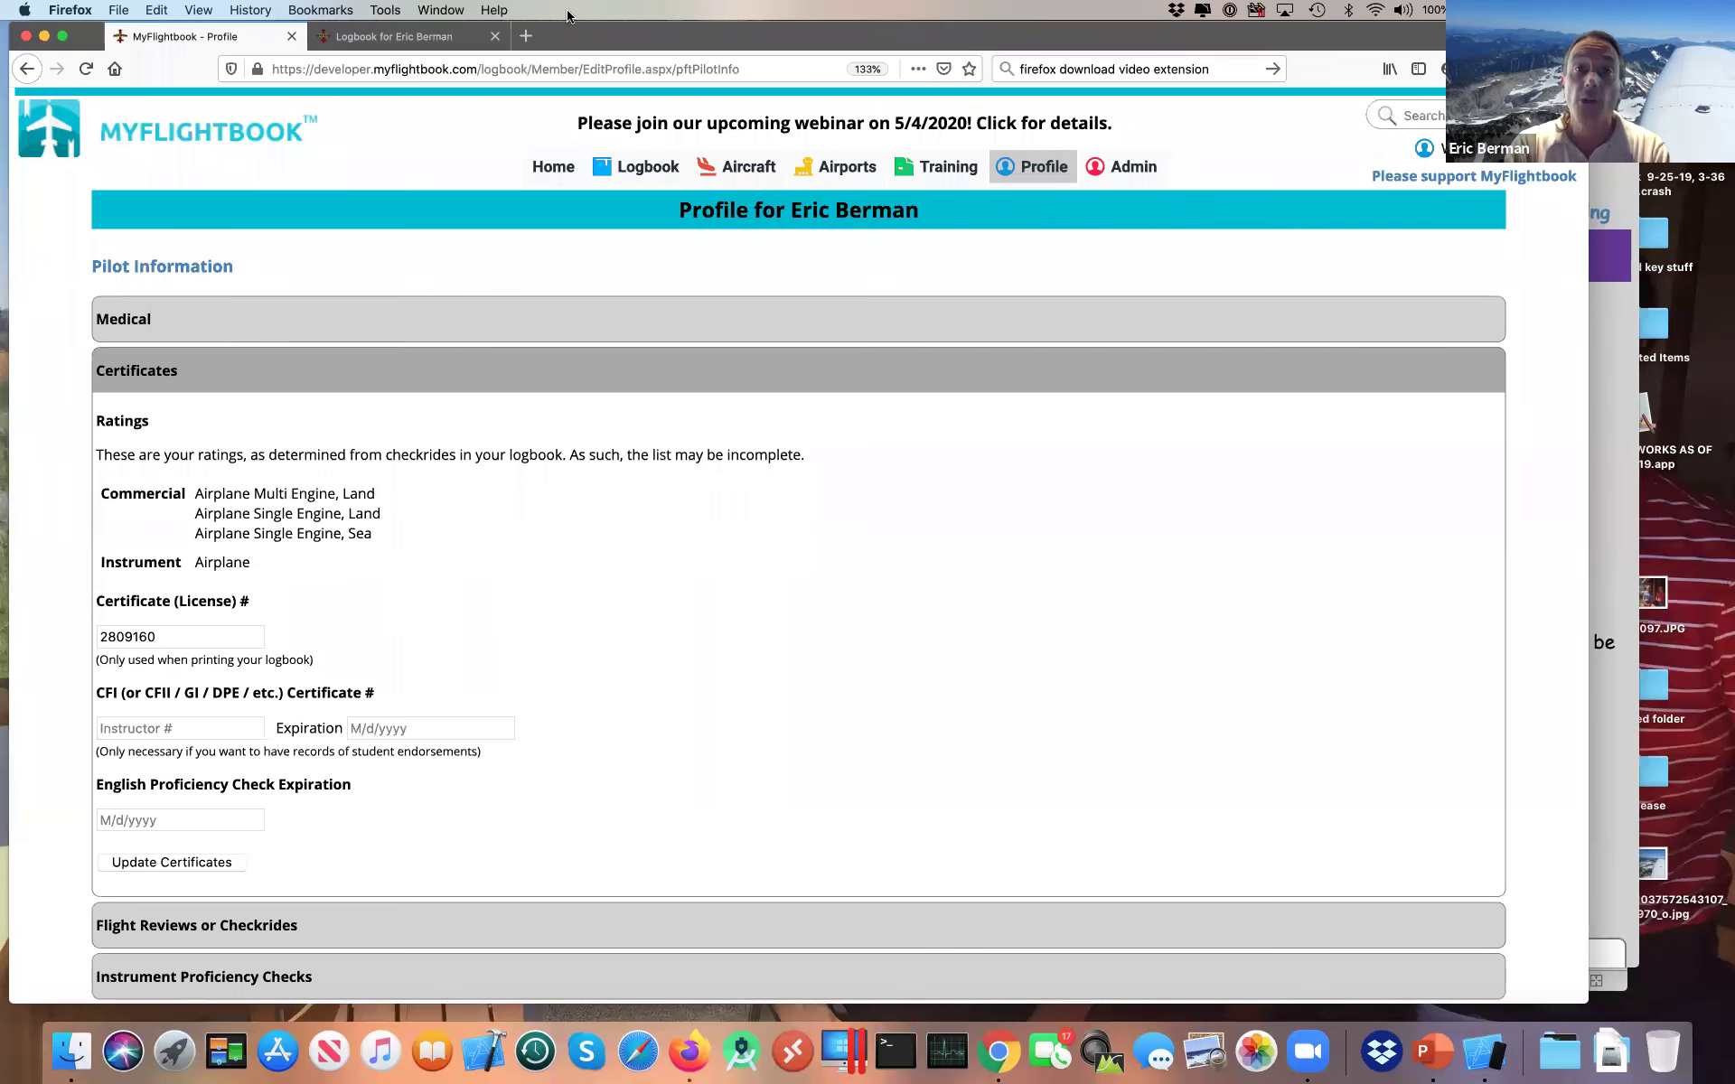
{"action": "mouse_move", "coordinate": [1001, 177]}
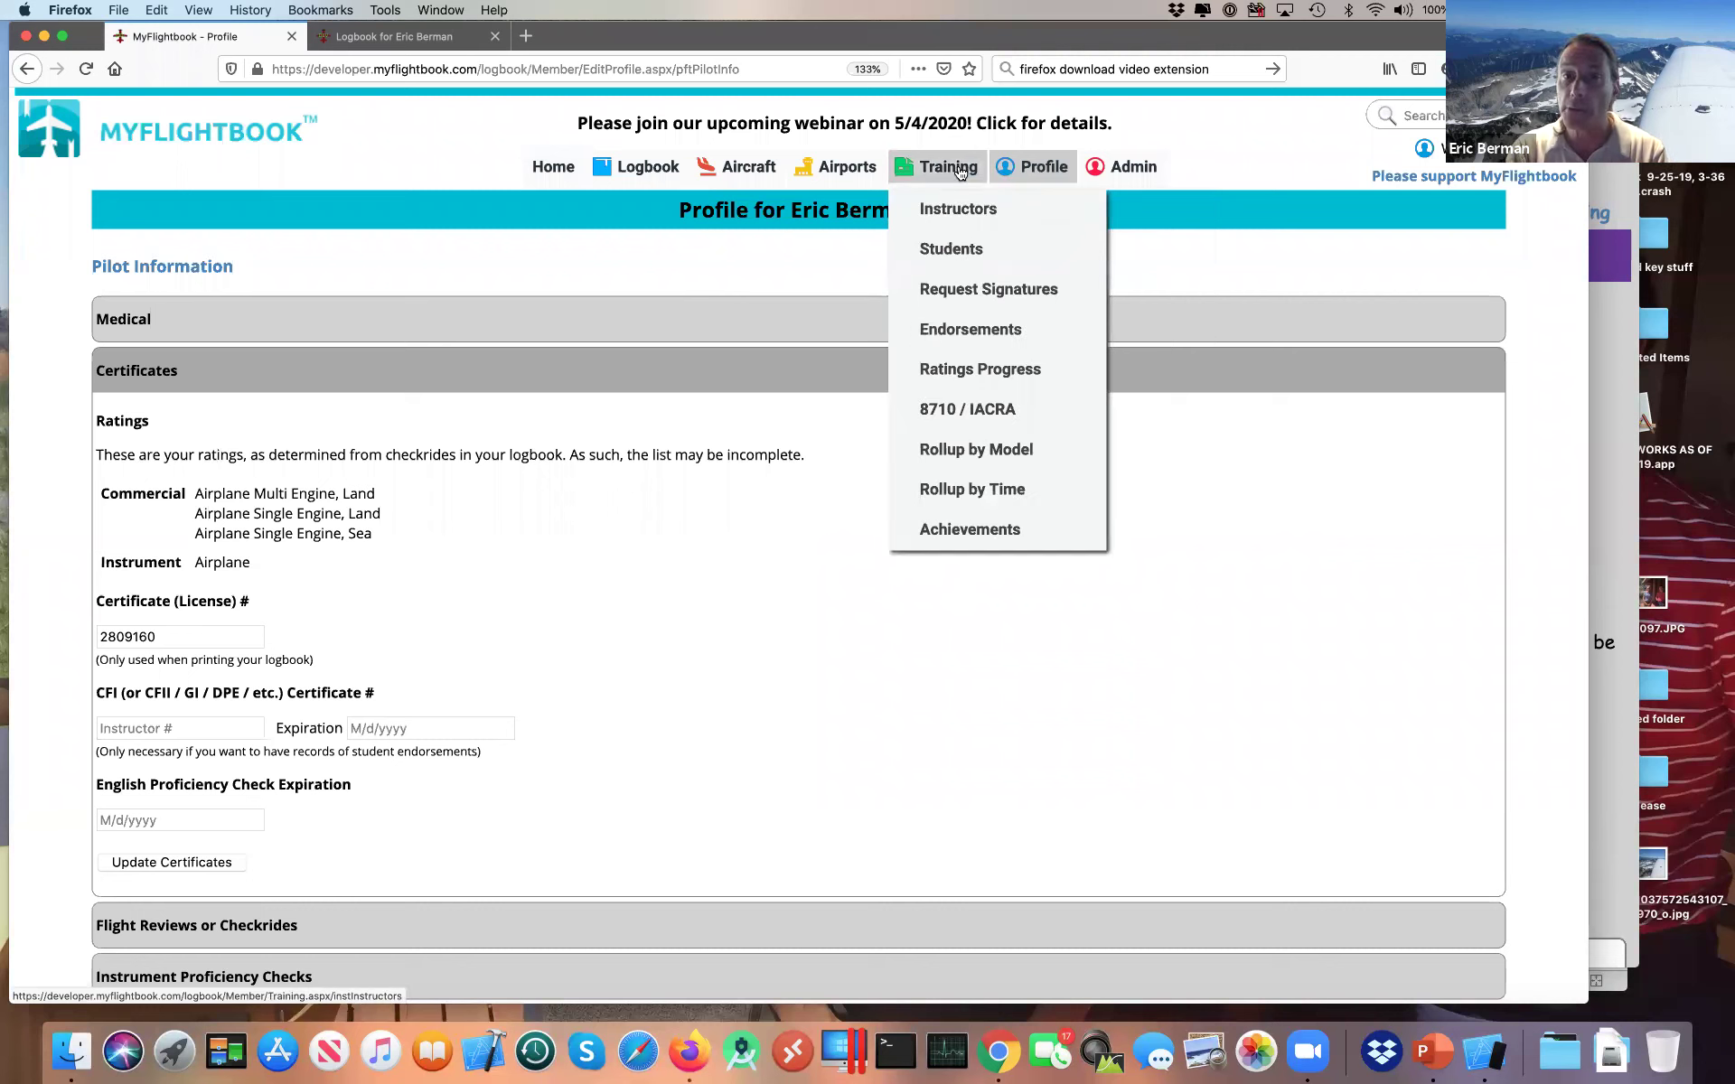
Step: From the student's Training > Instructors page, send an instructor request to the instructor's e-mail address
{"action": "left_click", "coordinate": [949, 212]}
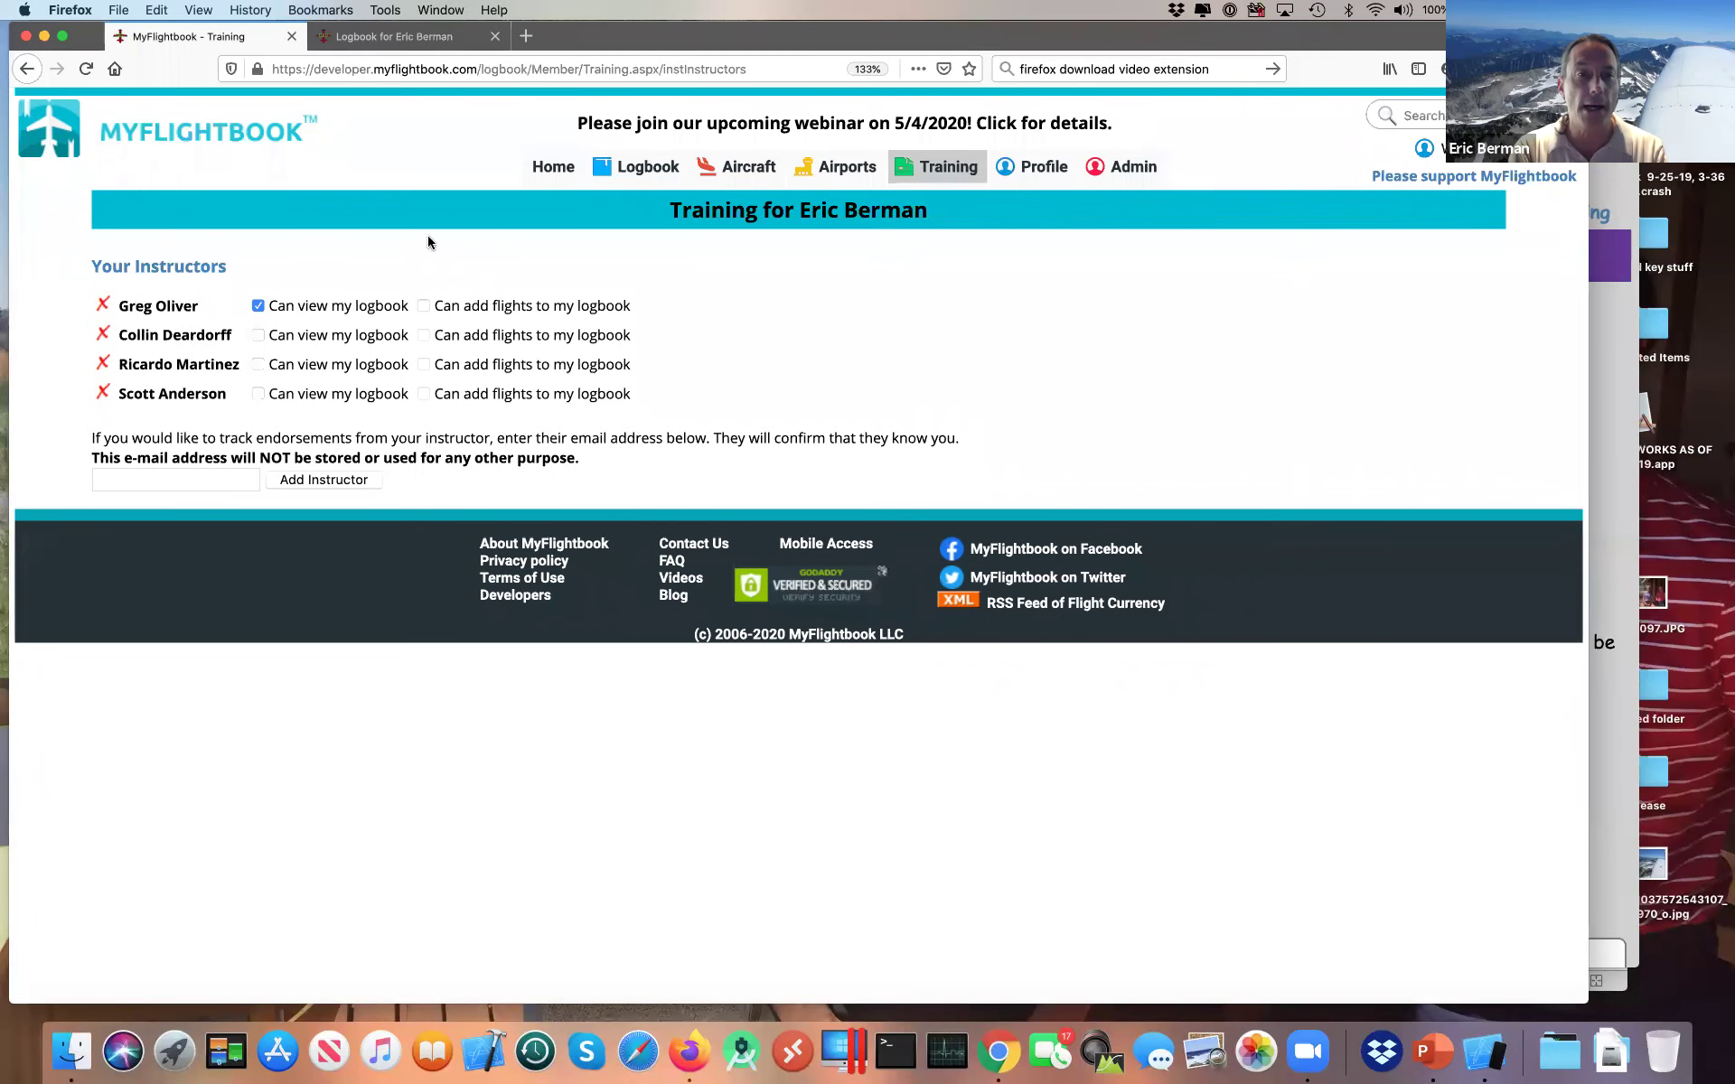
{"action": "left_click", "coordinate": [163, 479]}
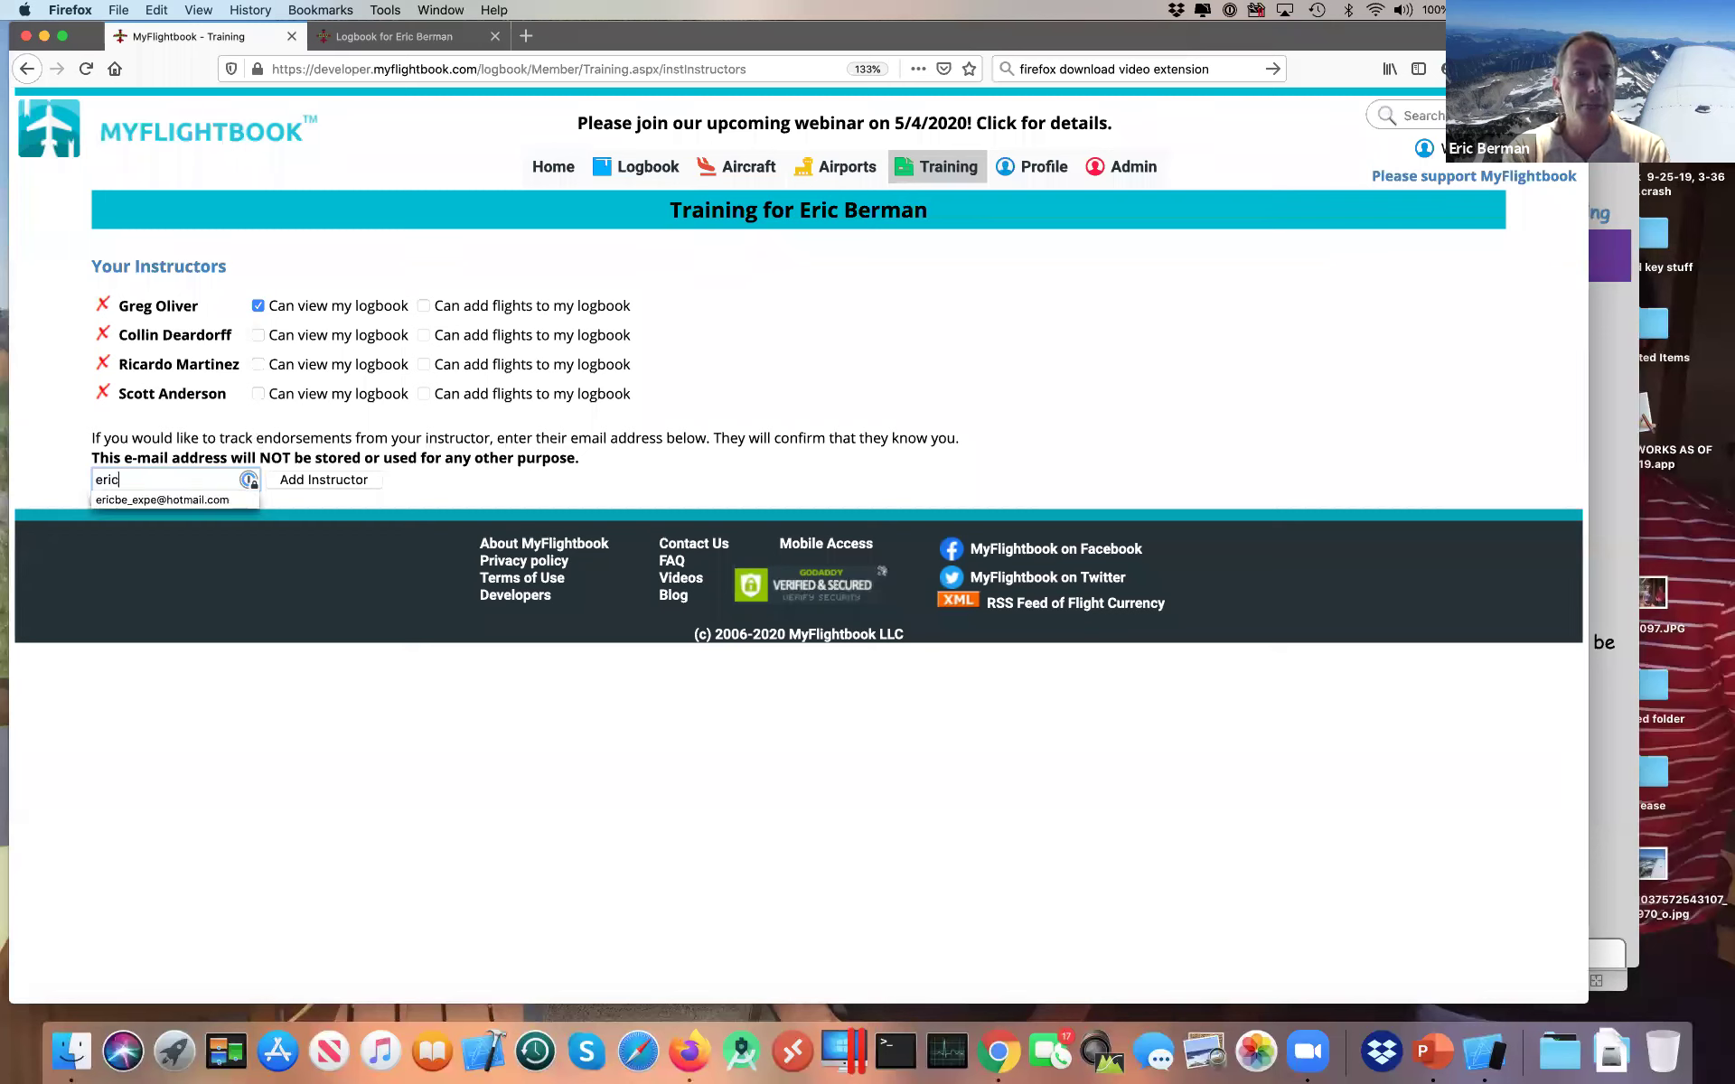
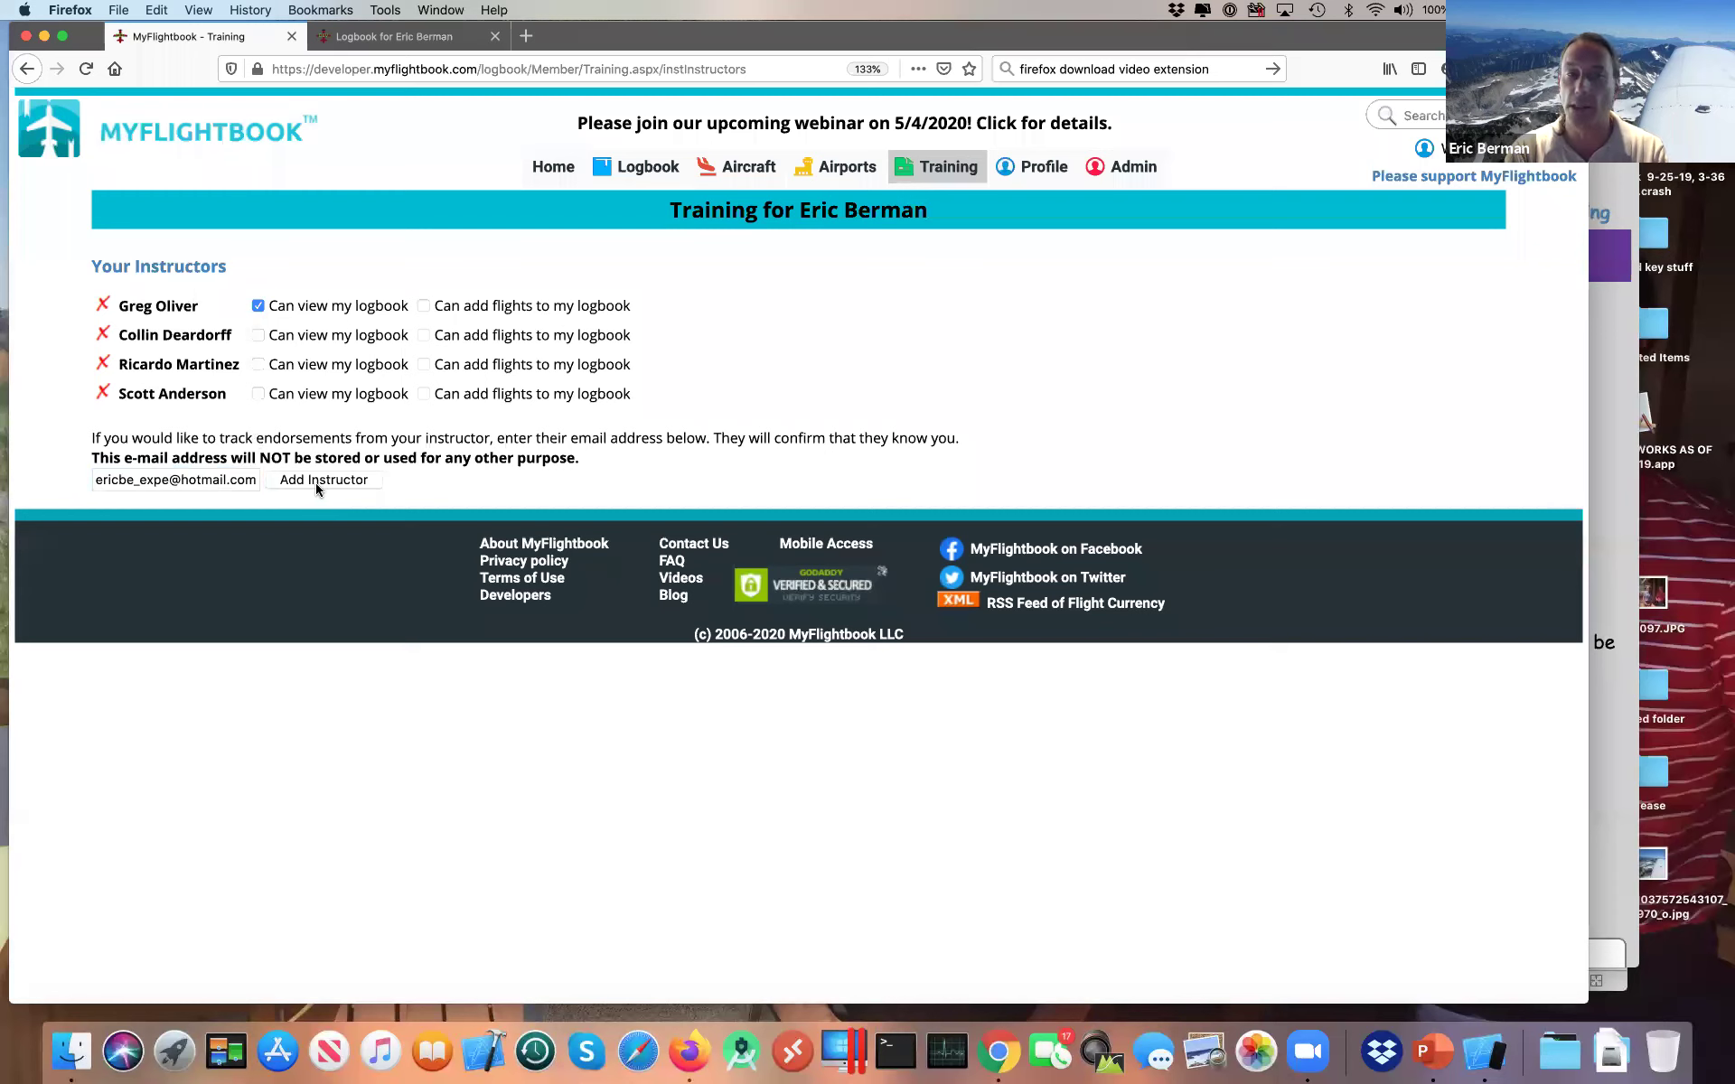
{"action": "left_click", "coordinate": [292, 482]}
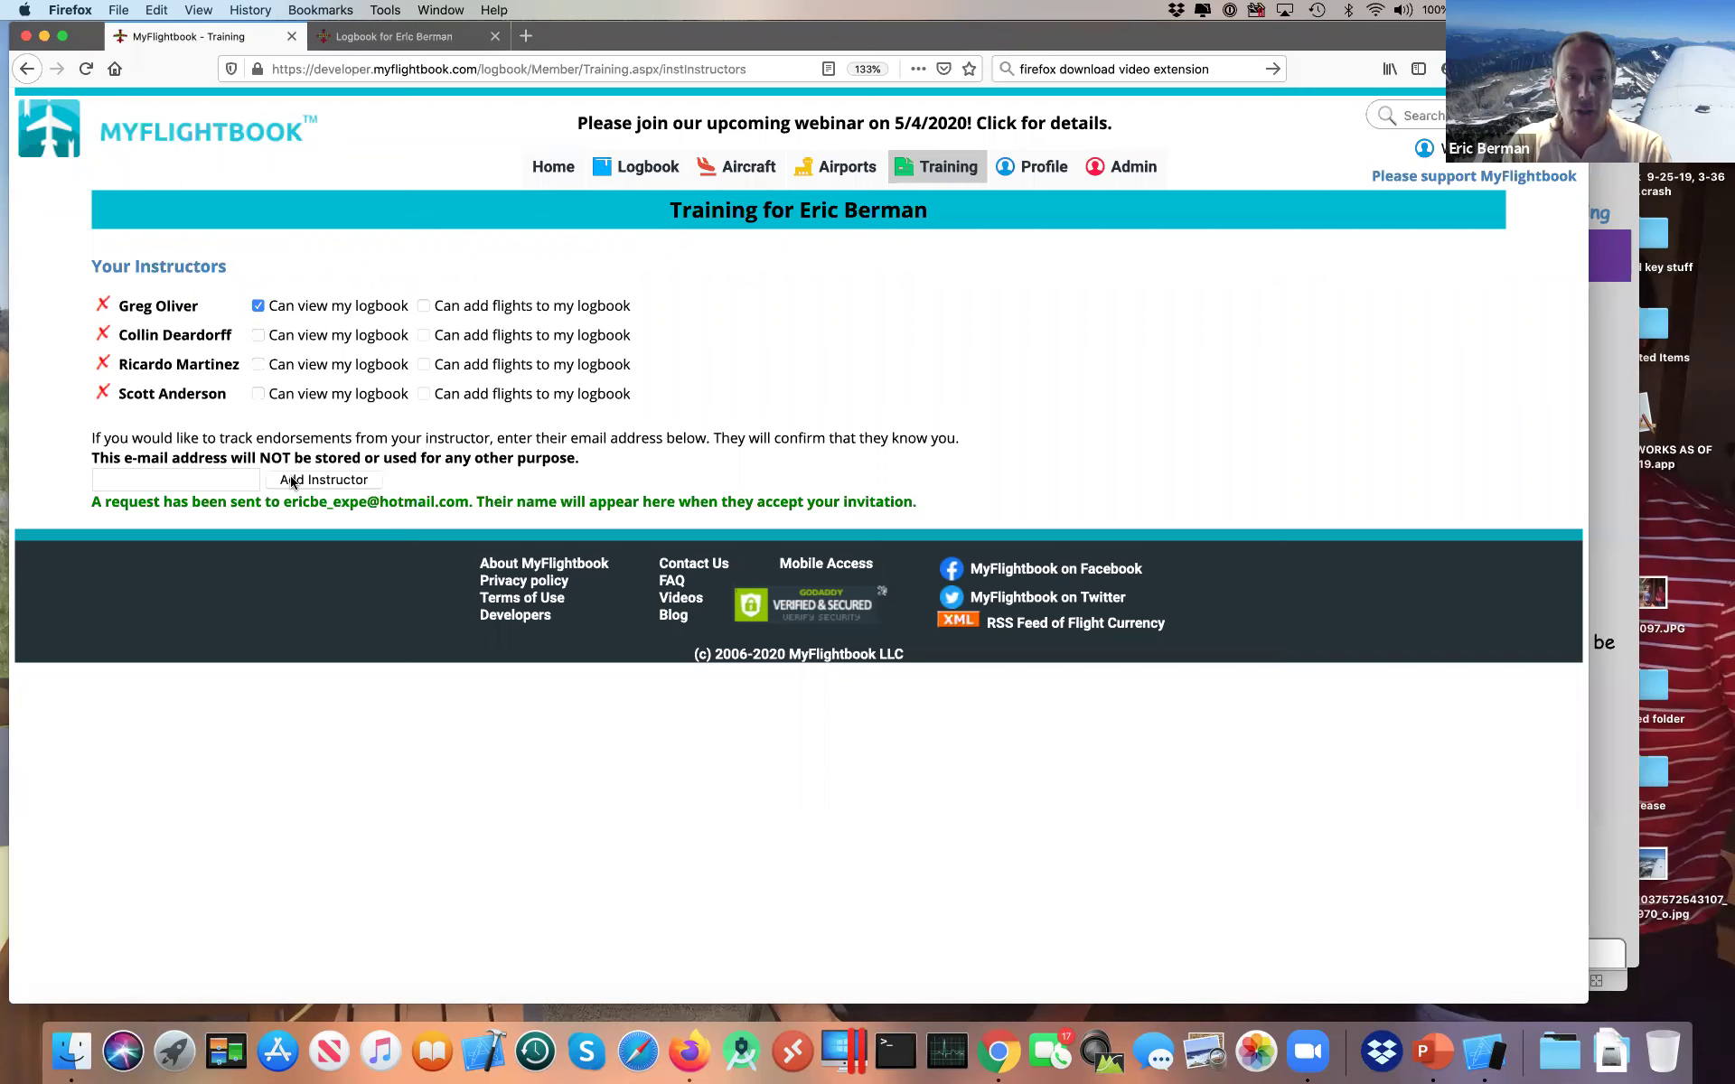
{"action": "key", "text": "super+Tab"}
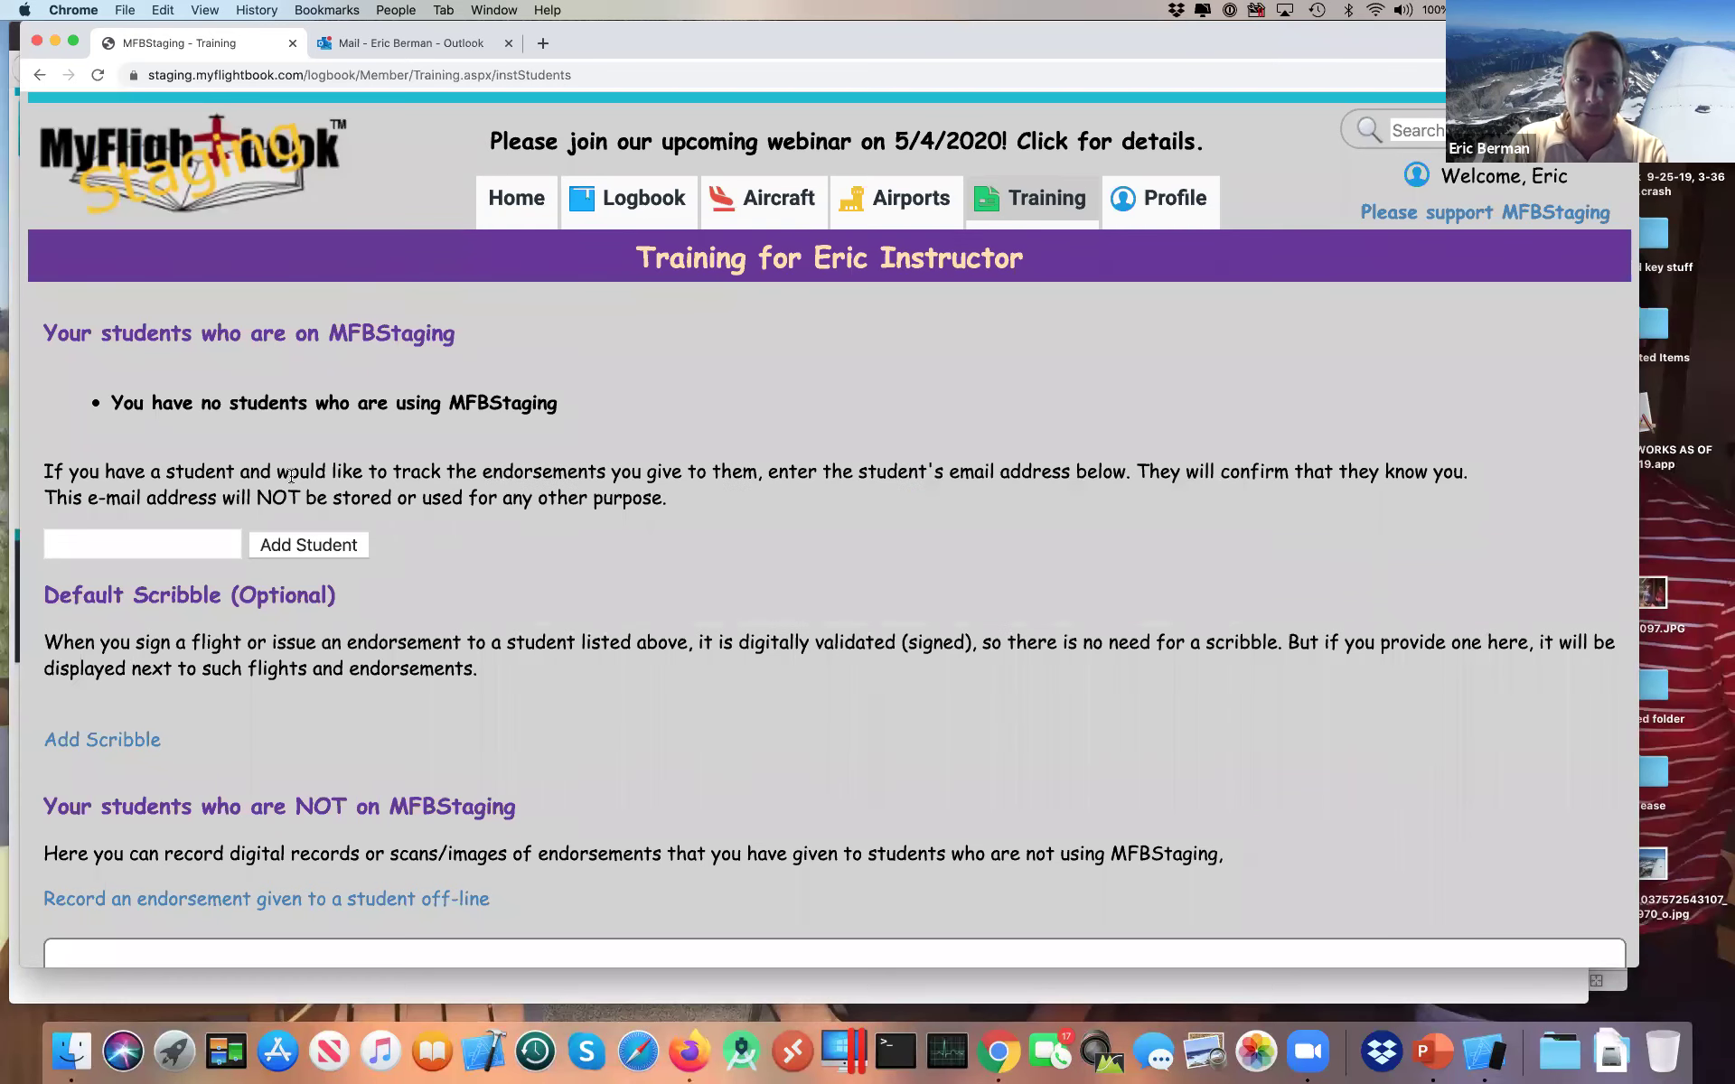
Step: Follow the confirmation link in the Outlook request email and confirm being the student's instructor
{"action": "left_click", "coordinate": [421, 43]}
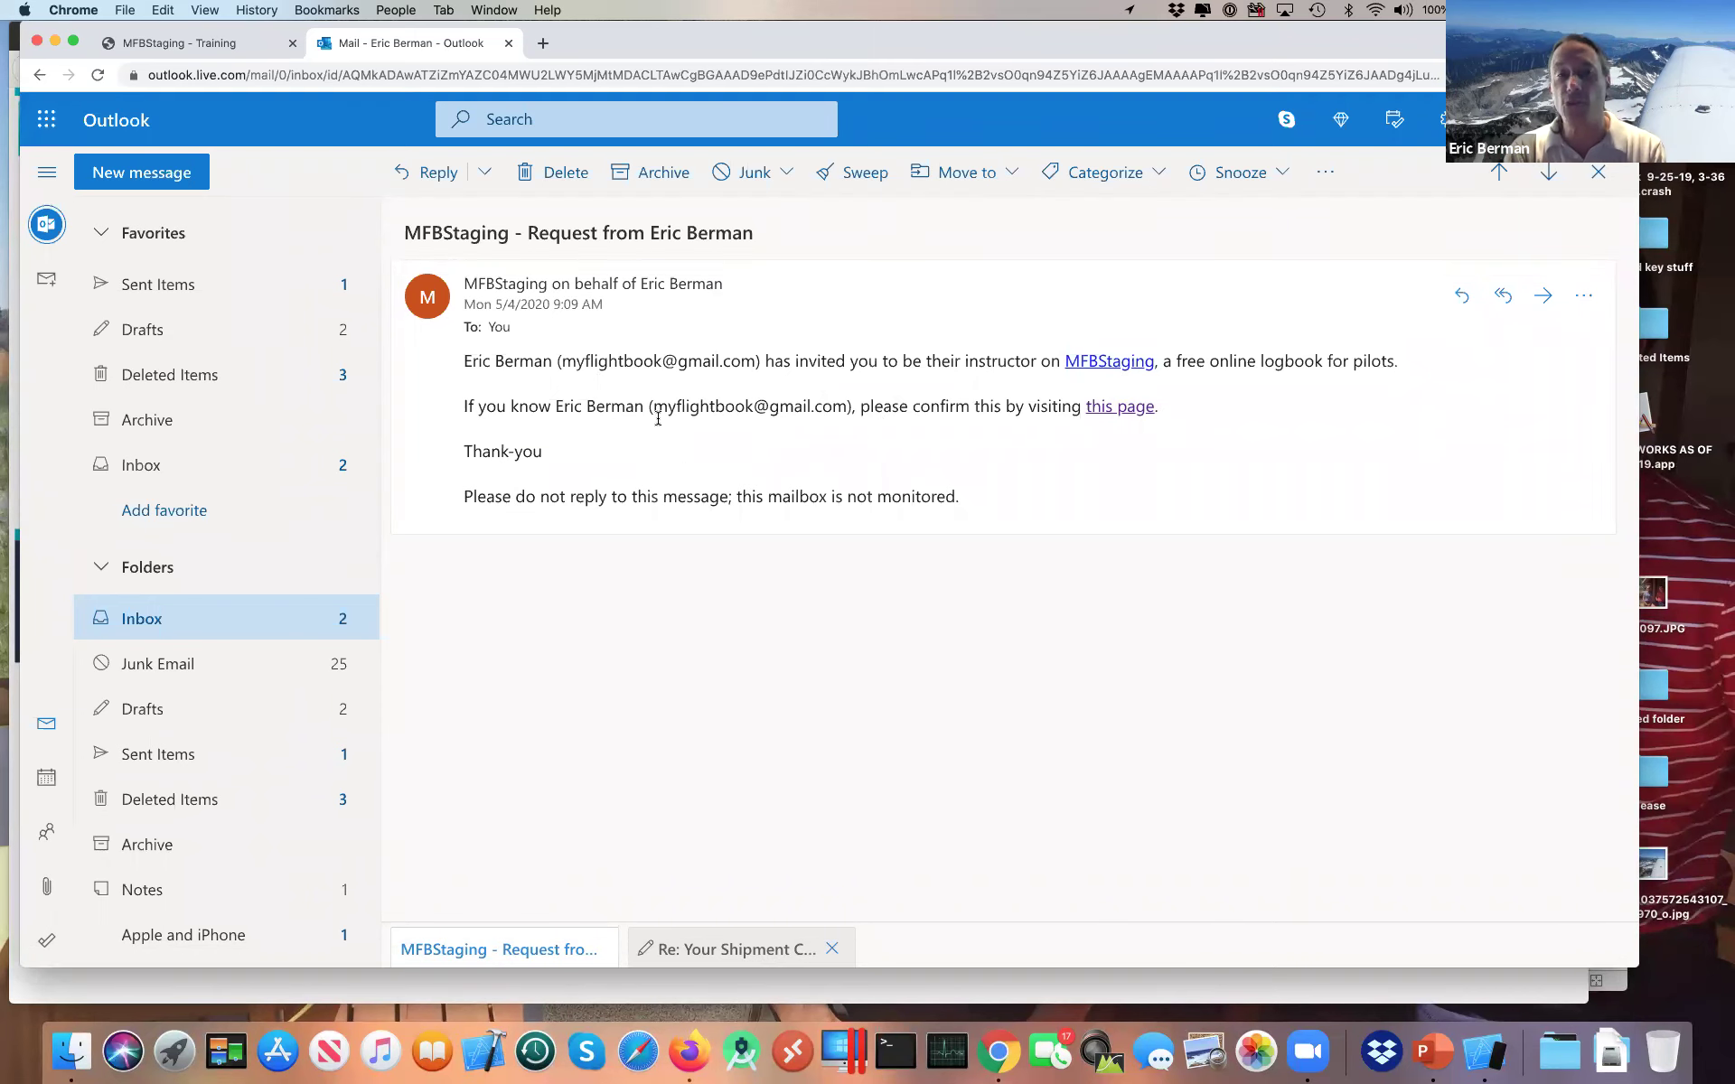
{"action": "left_click", "coordinate": [1135, 414]}
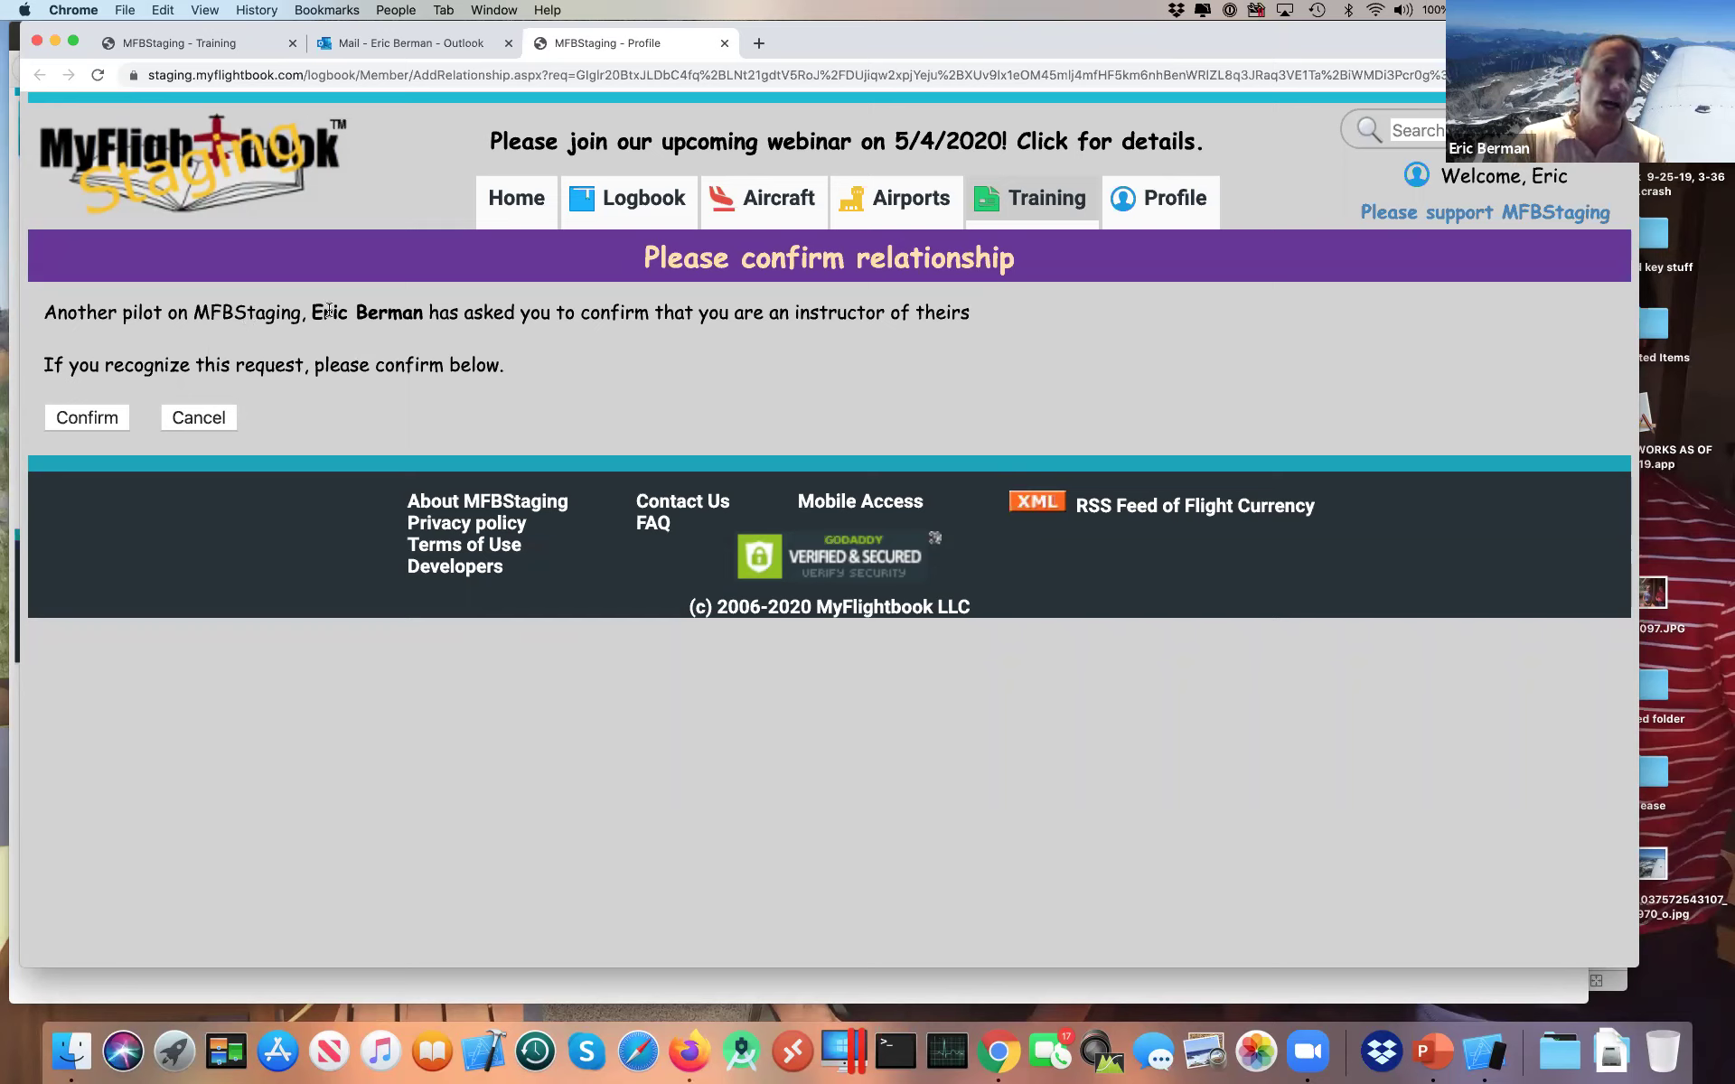
{"action": "left_click", "coordinate": [82, 419]}
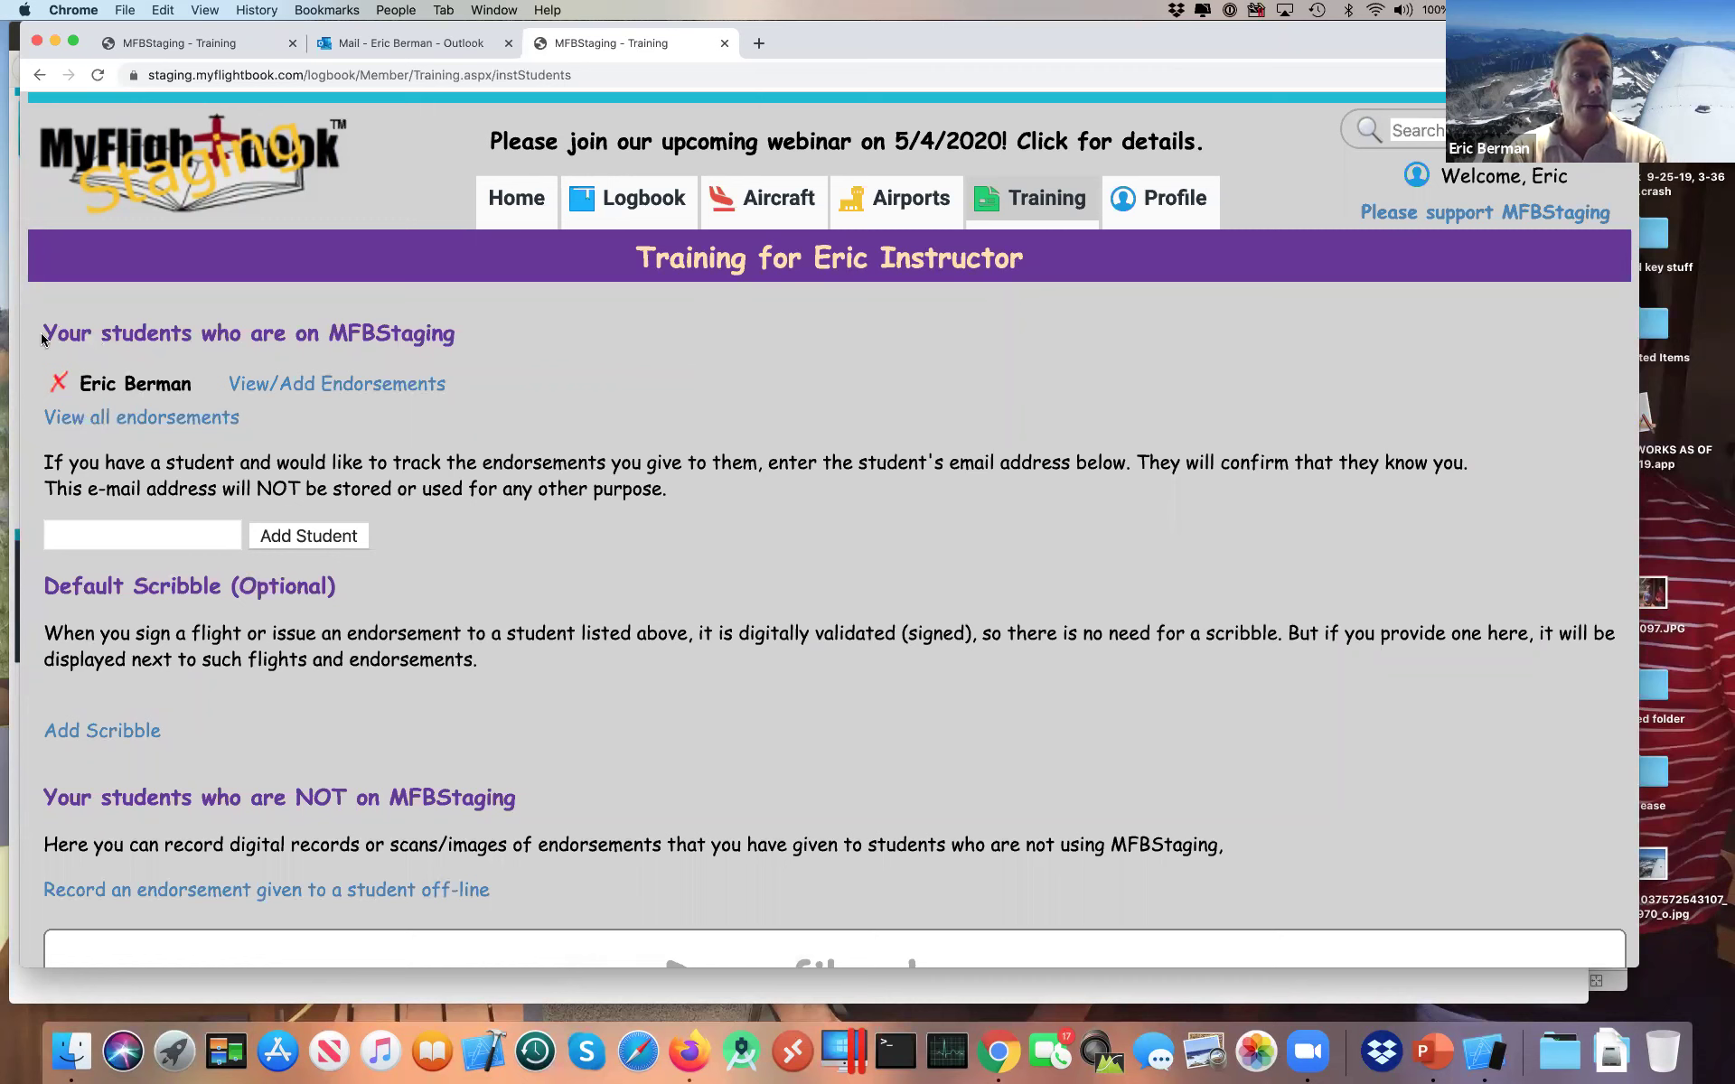
Step: Reload the instructor's MFBStaging Training > Students list showing the newly linked student
{"action": "left_click_drag", "start_coordinate": [43, 327], "coordinate": [431, 423]}
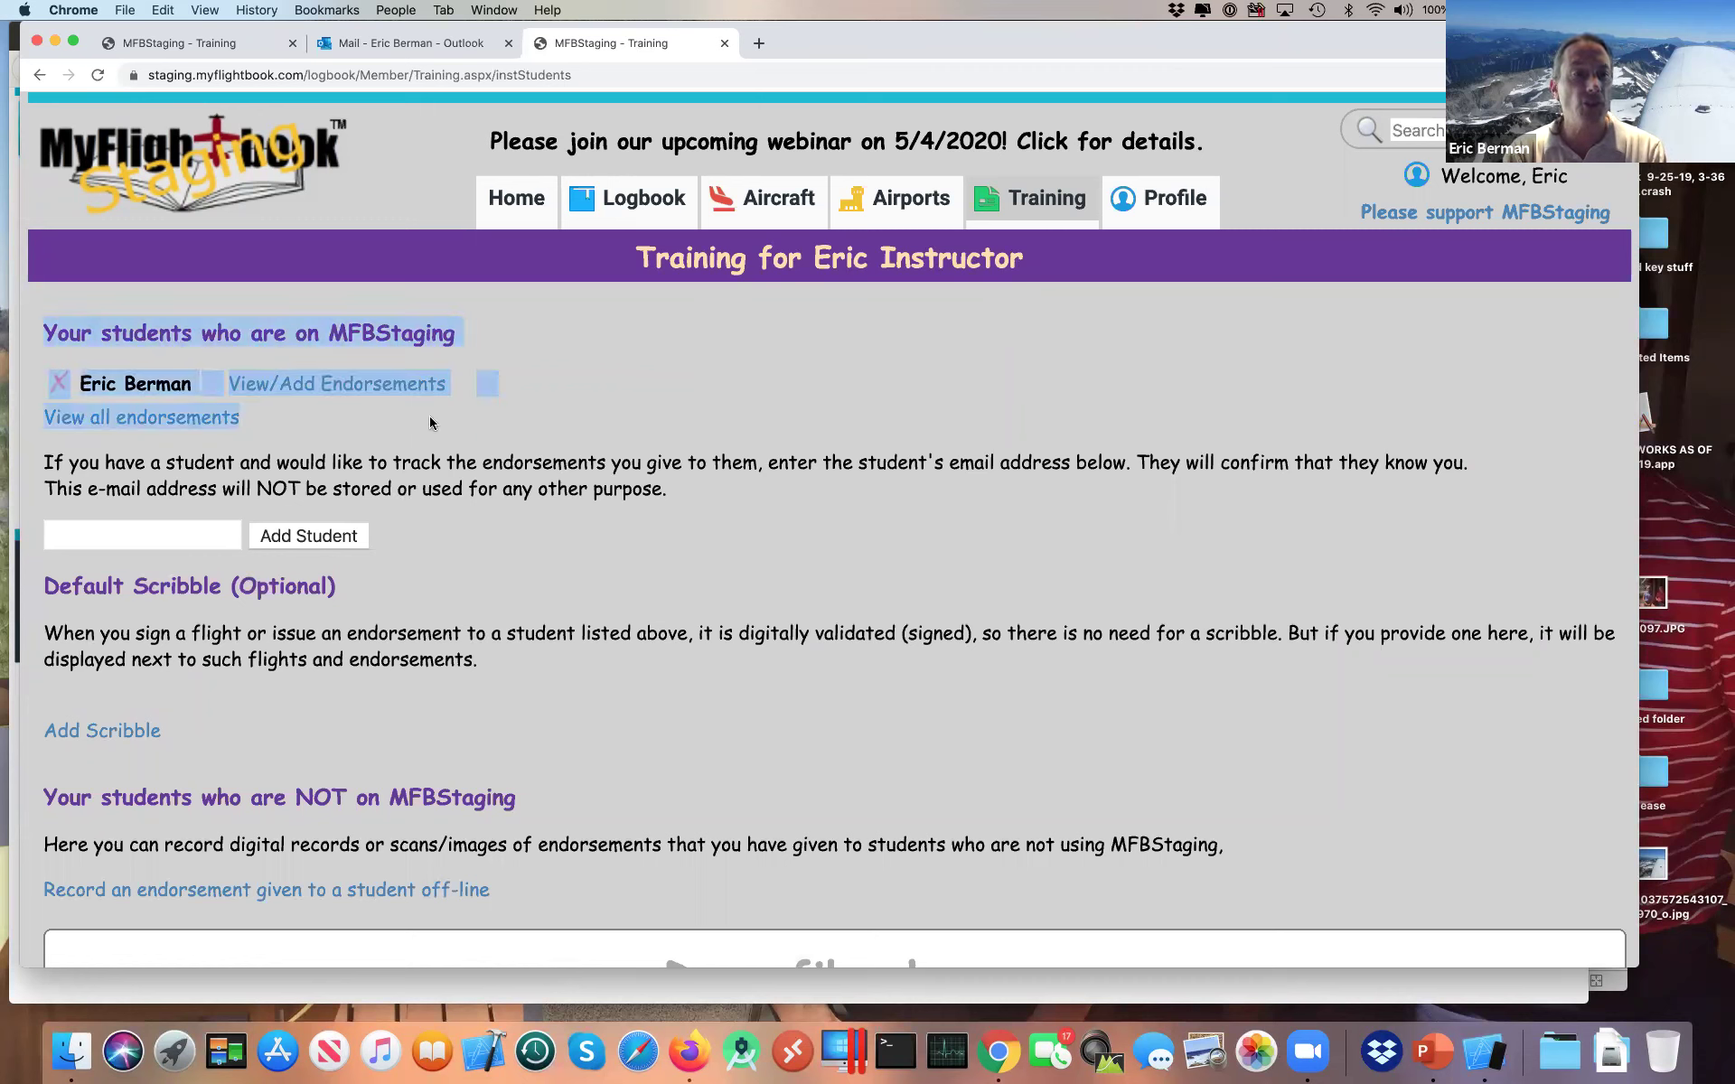
{"action": "left_click", "coordinate": [511, 387]}
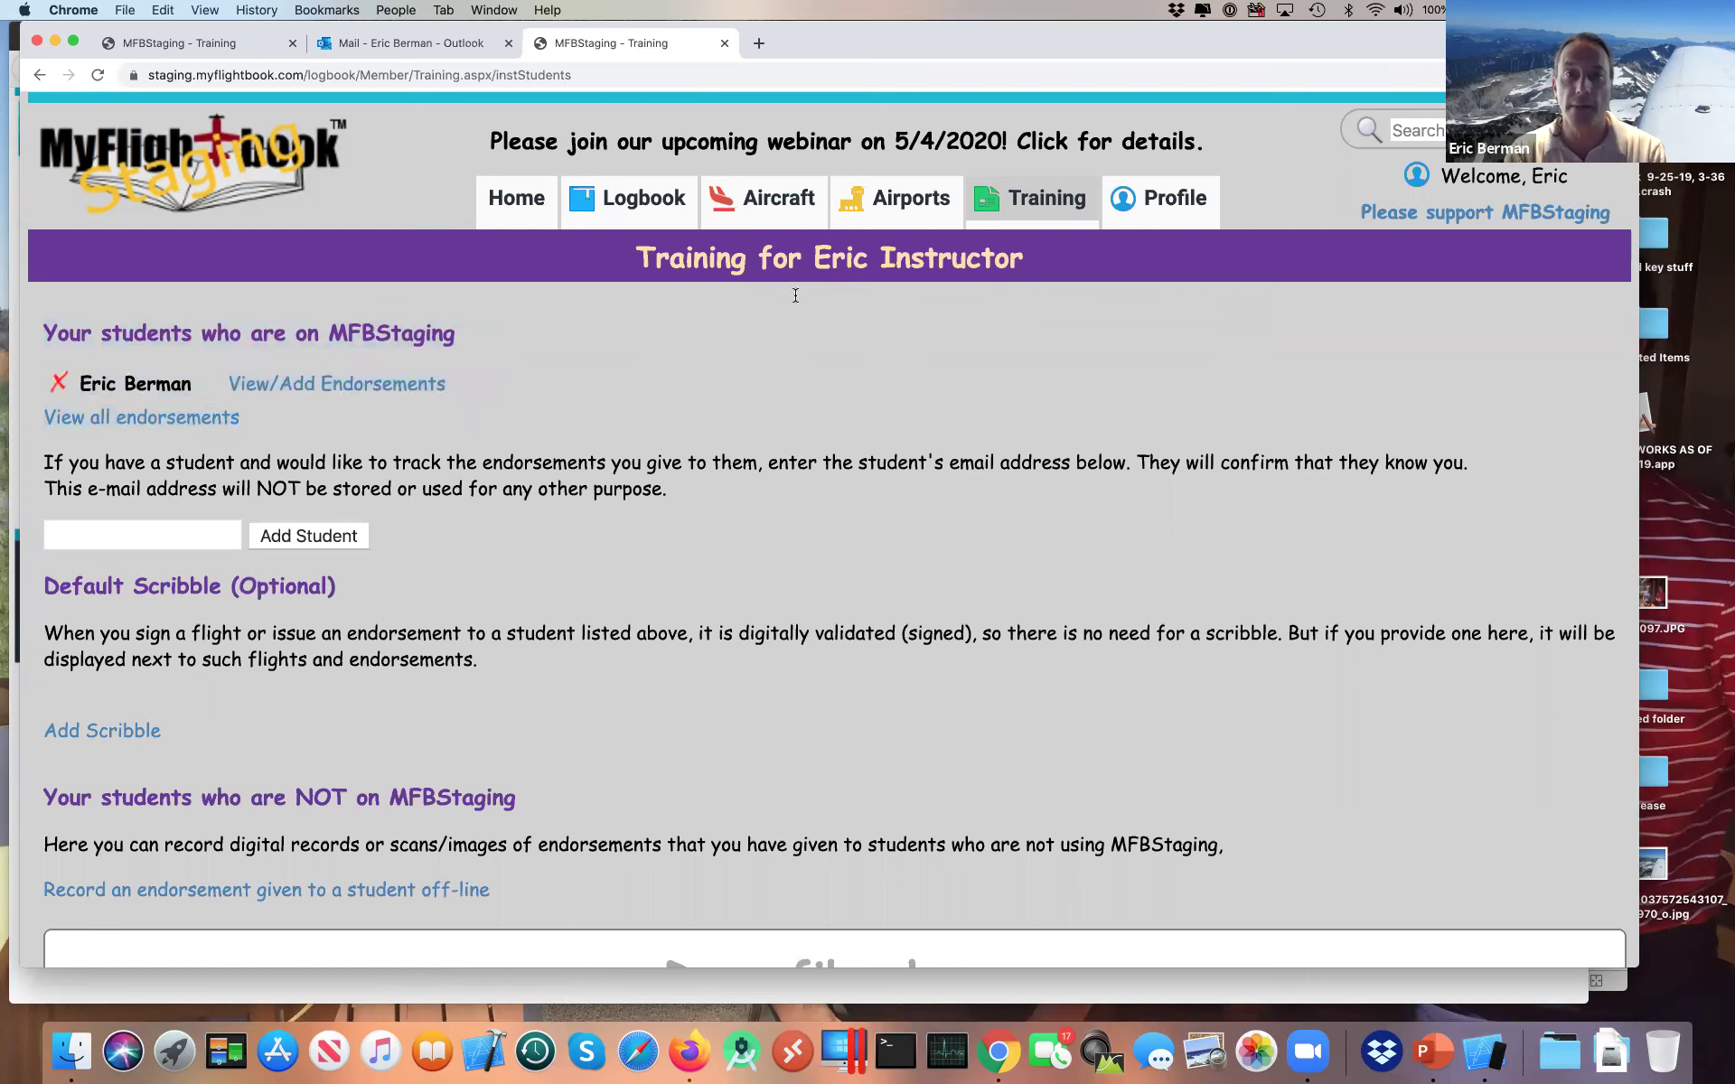
{"action": "mouse_move", "coordinate": [998, 214]}
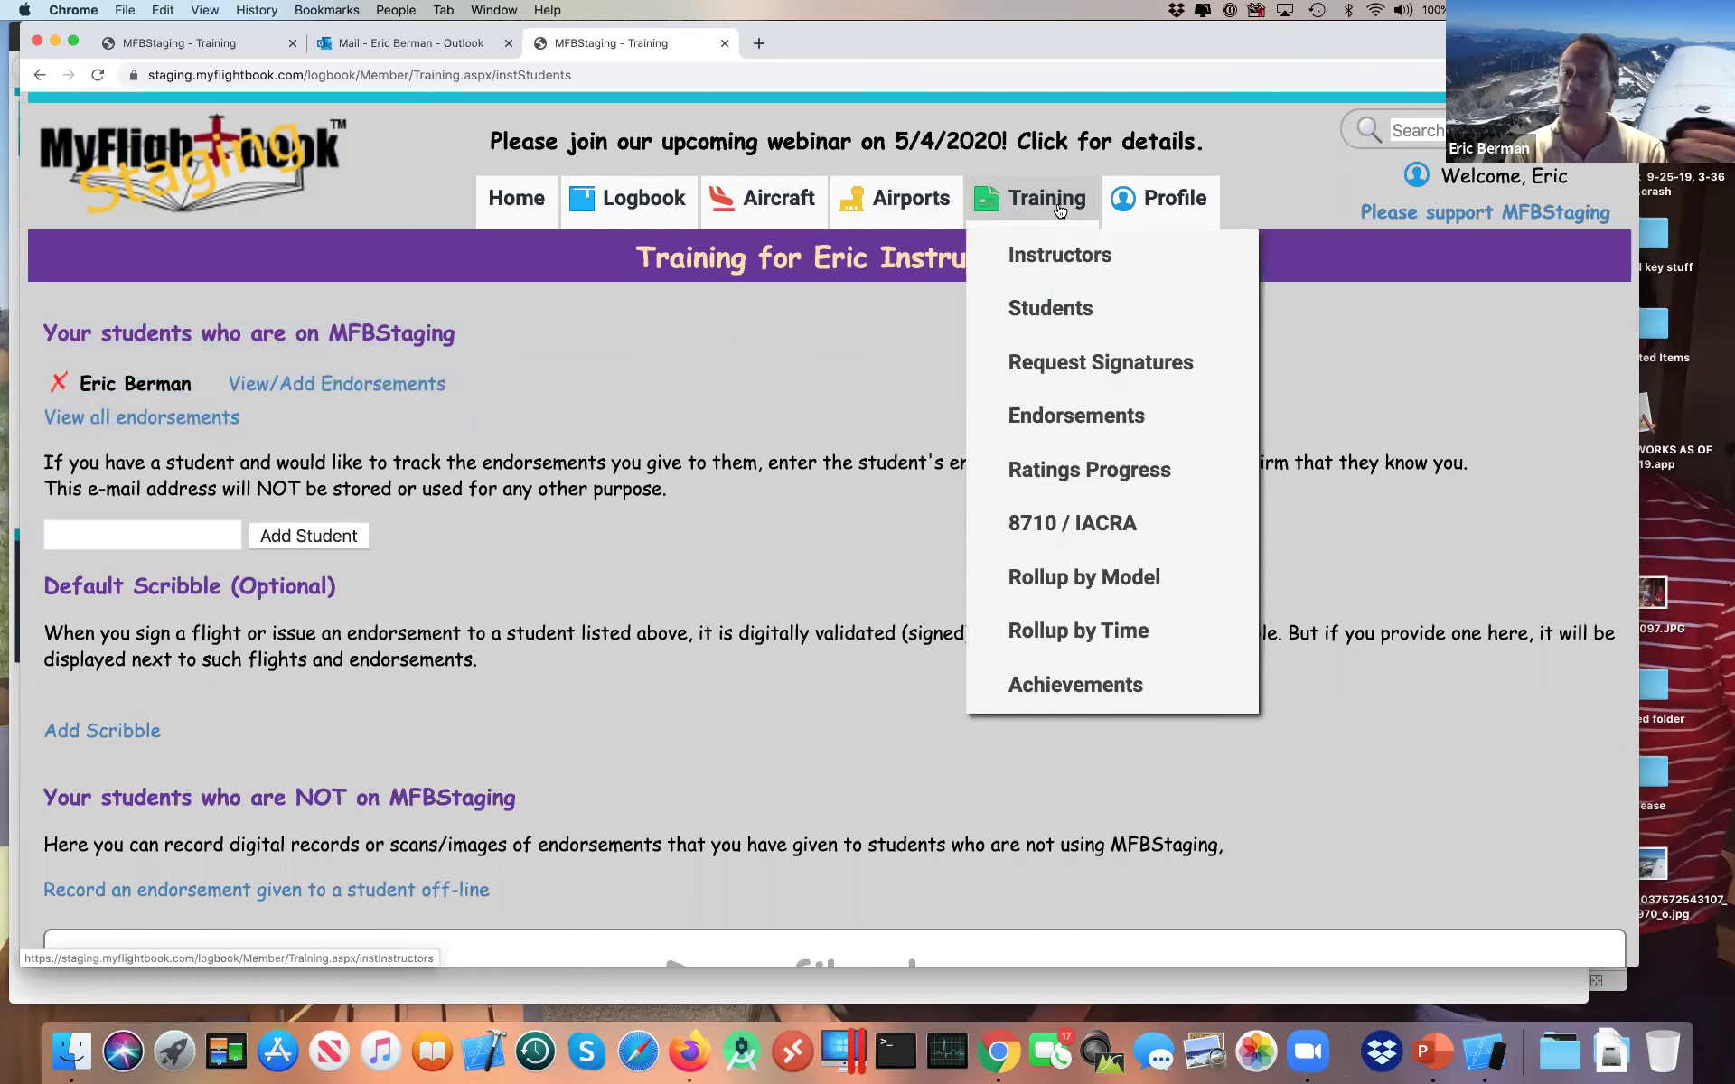
{"action": "left_click", "coordinate": [1060, 317]}
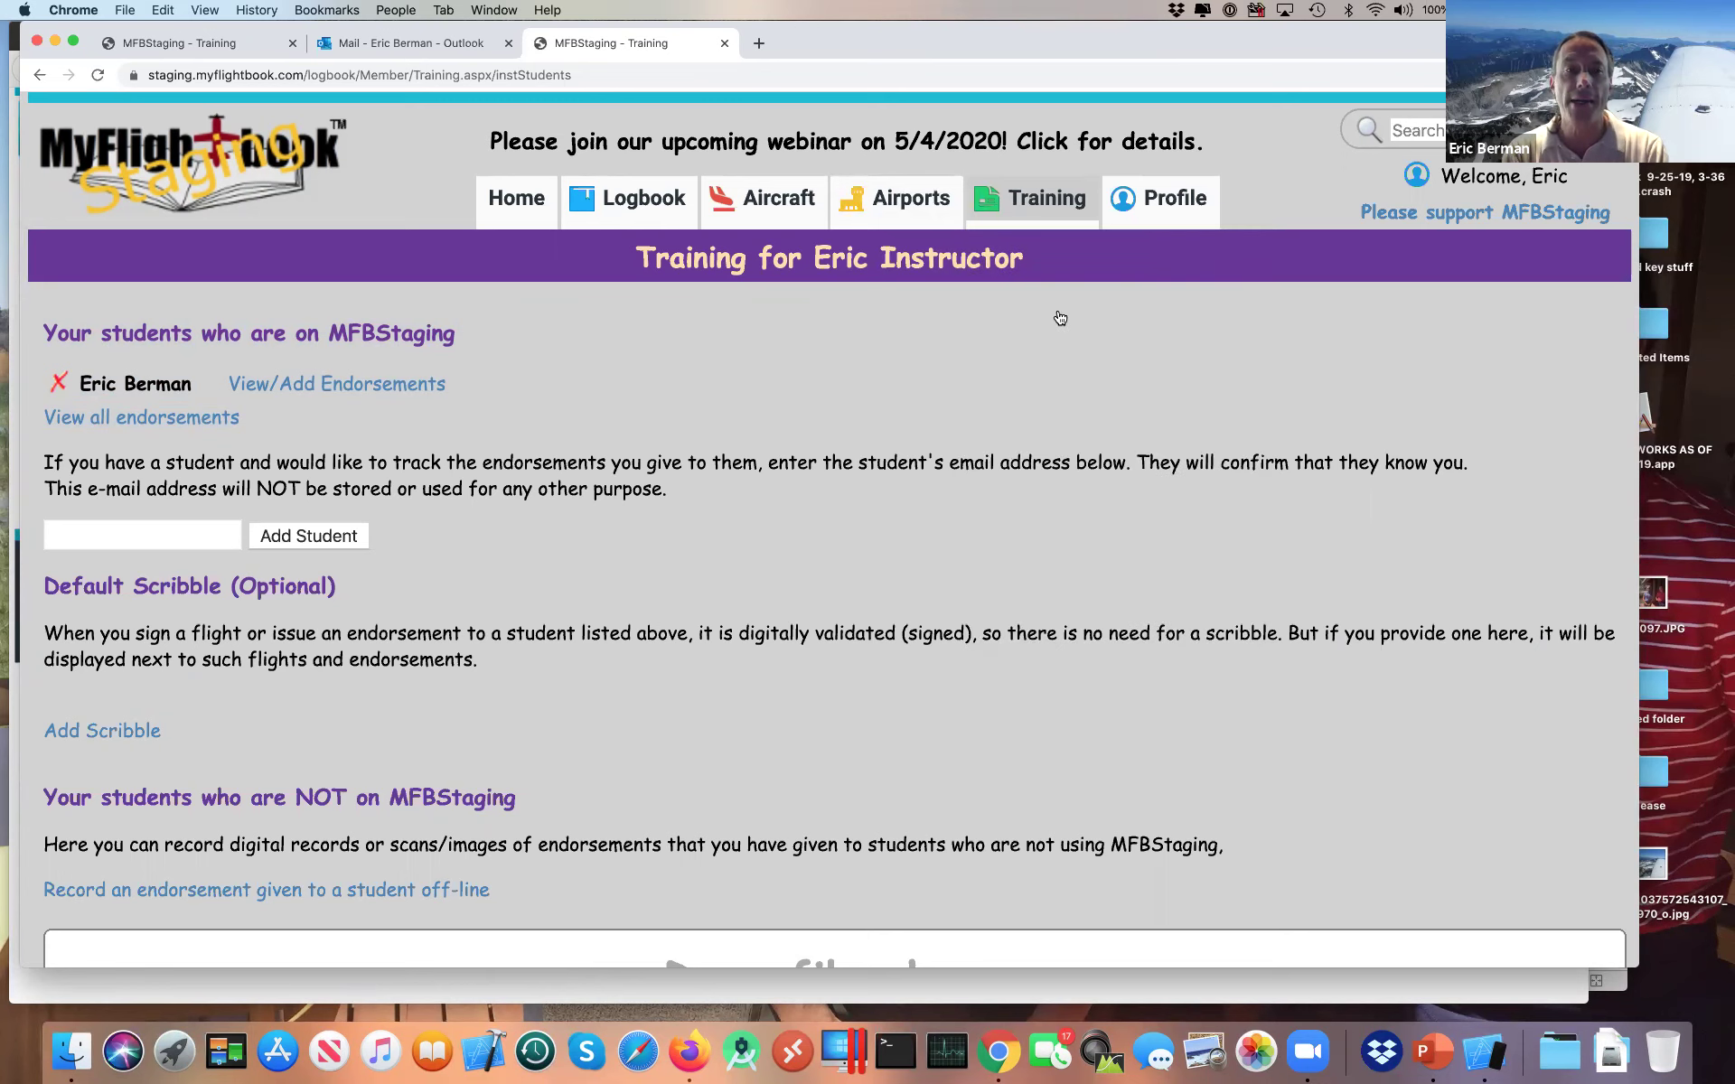
Step: Compare with the Students list on the production site, then reopen Training > Students on staging
{"action": "key", "text": "super+Tab"}
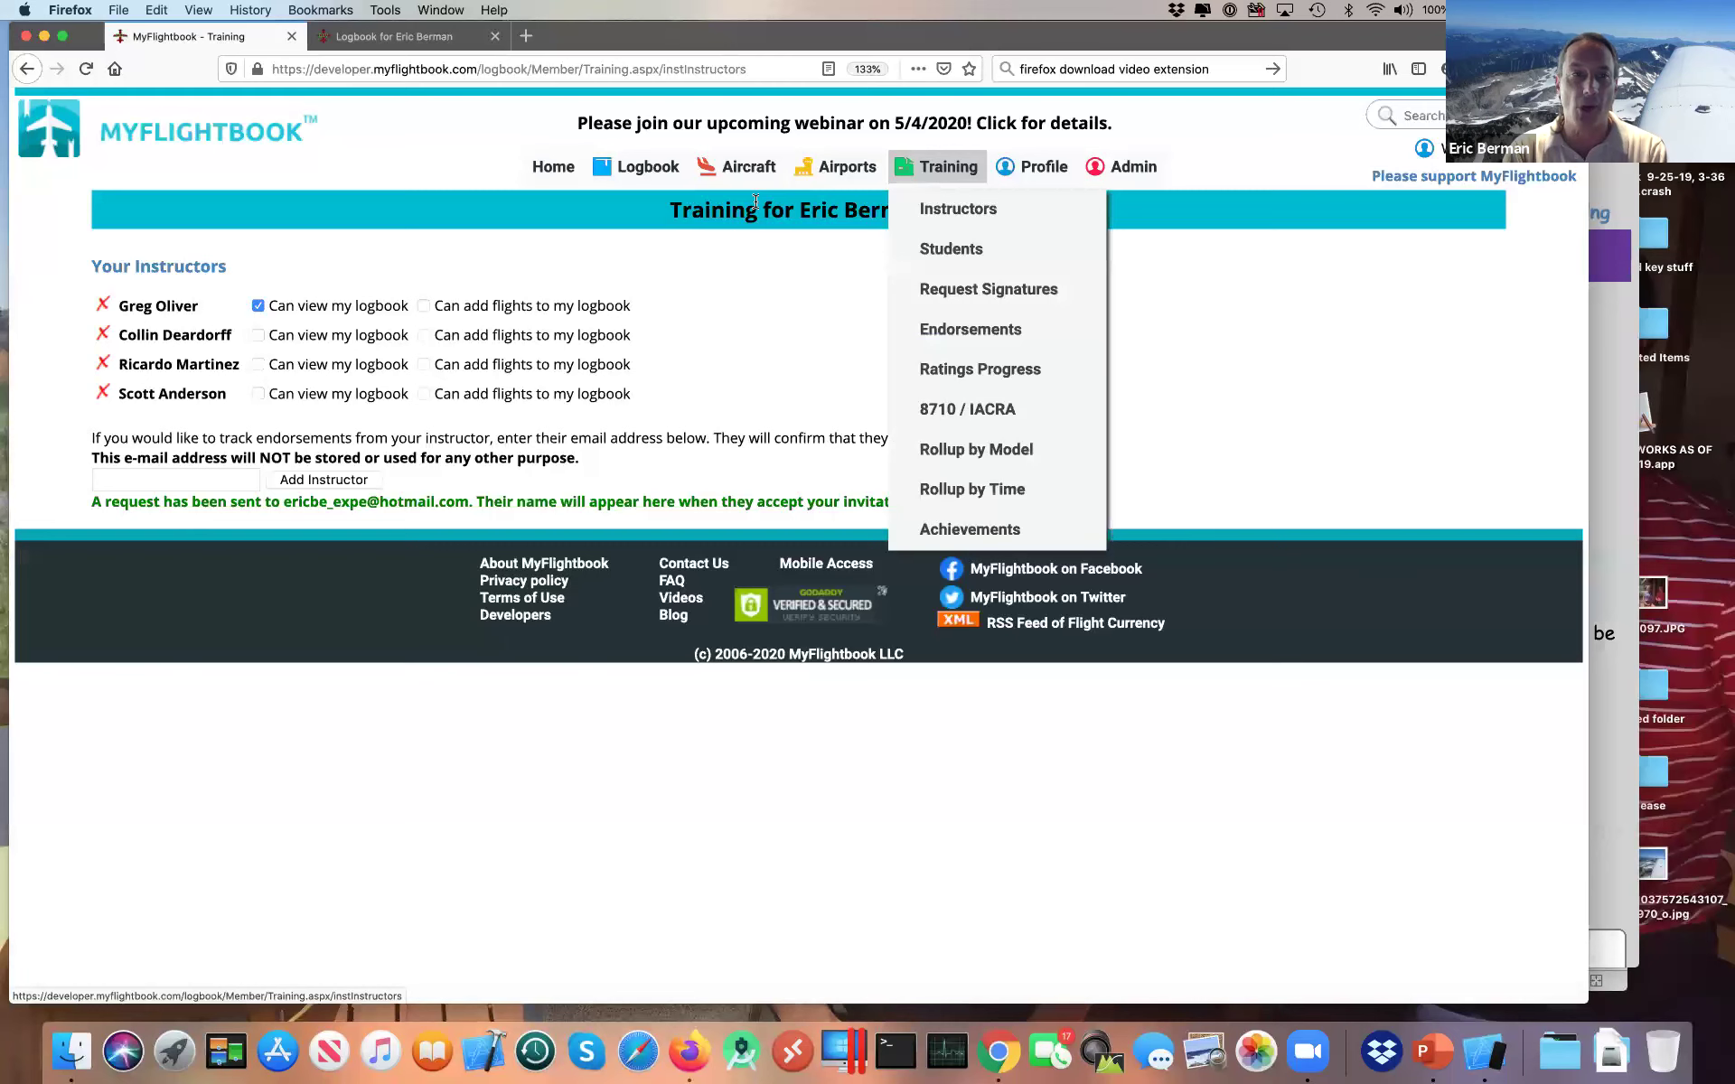
{"action": "left_click", "coordinate": [924, 253]}
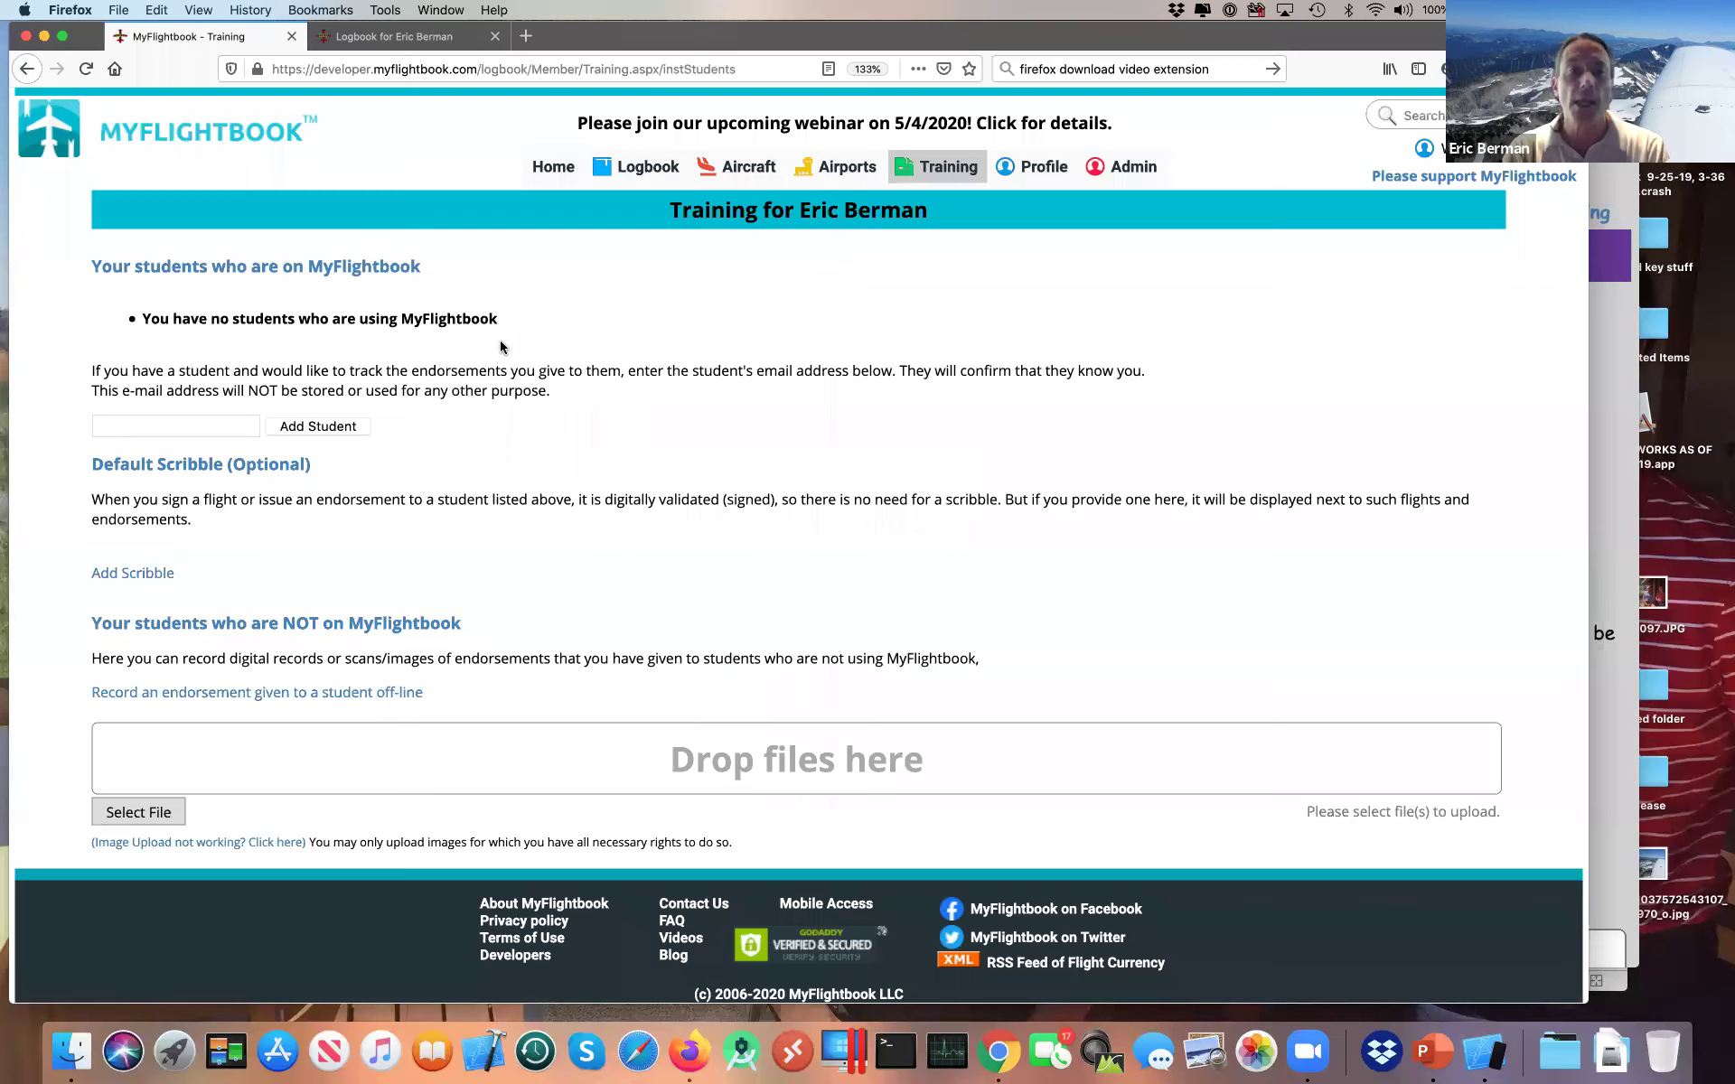
{"action": "key", "text": "super+Tab"}
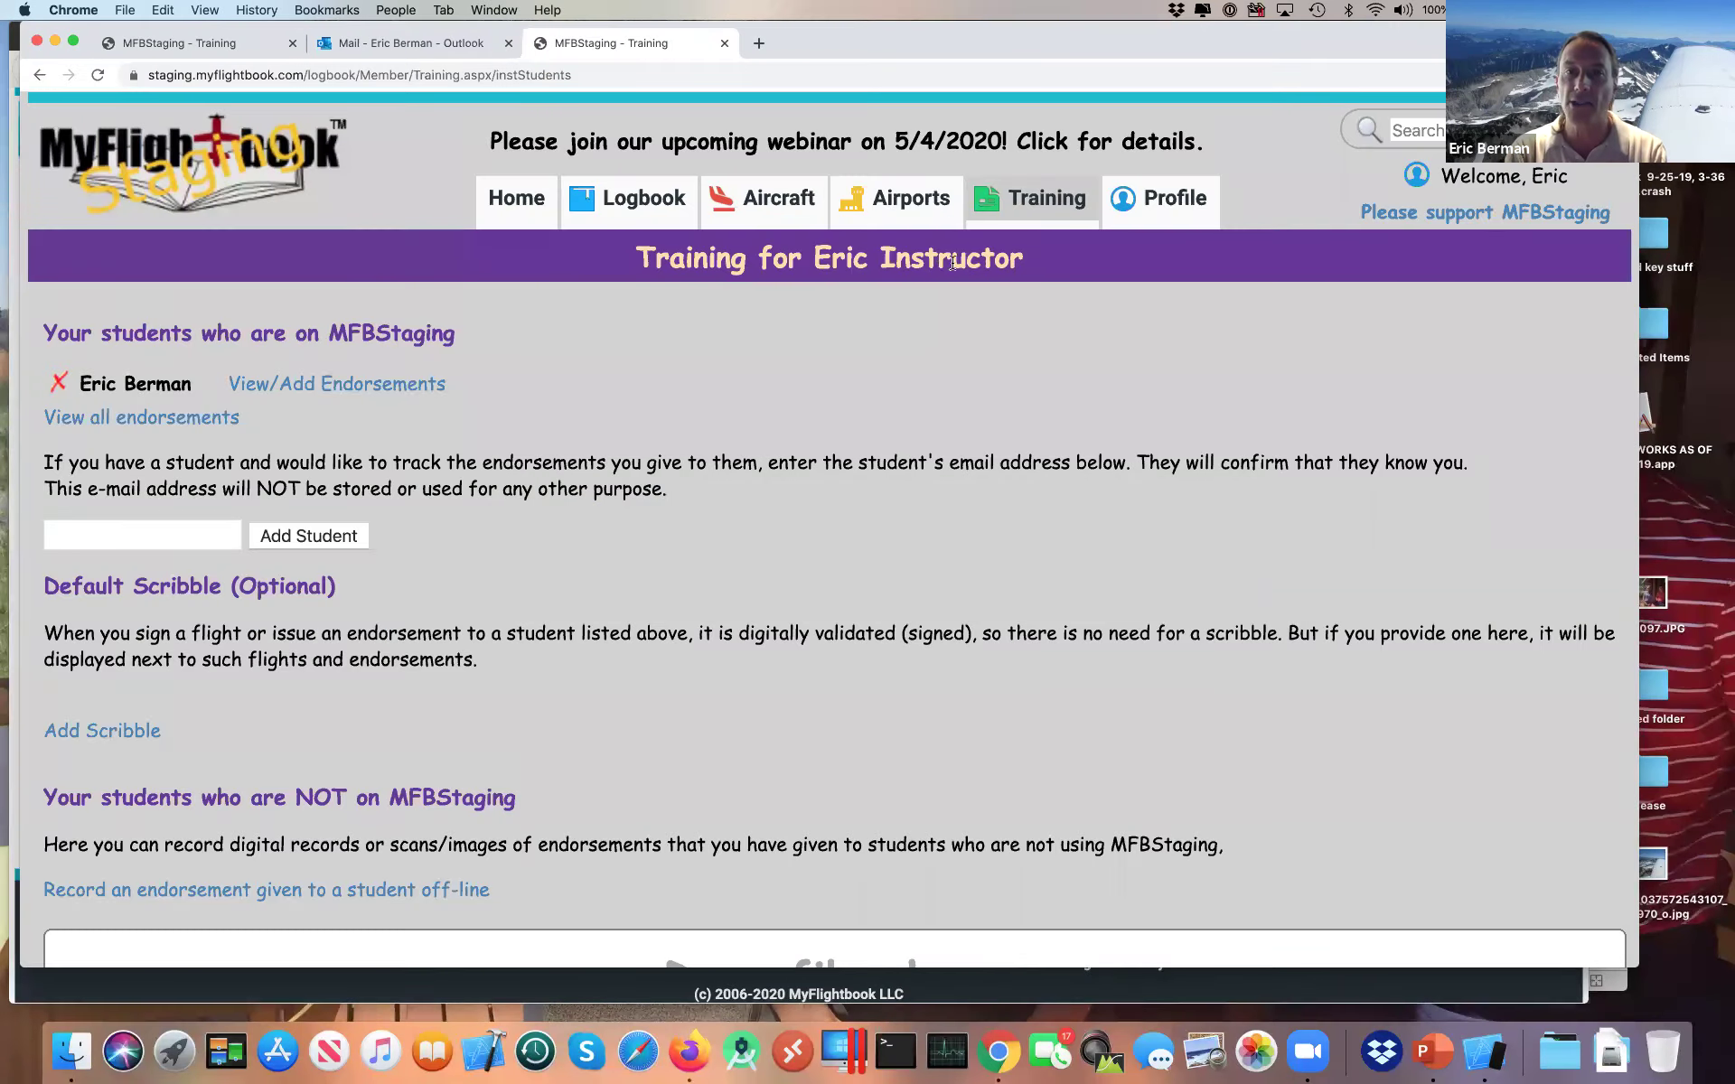
{"action": "mouse_move", "coordinate": [982, 232]}
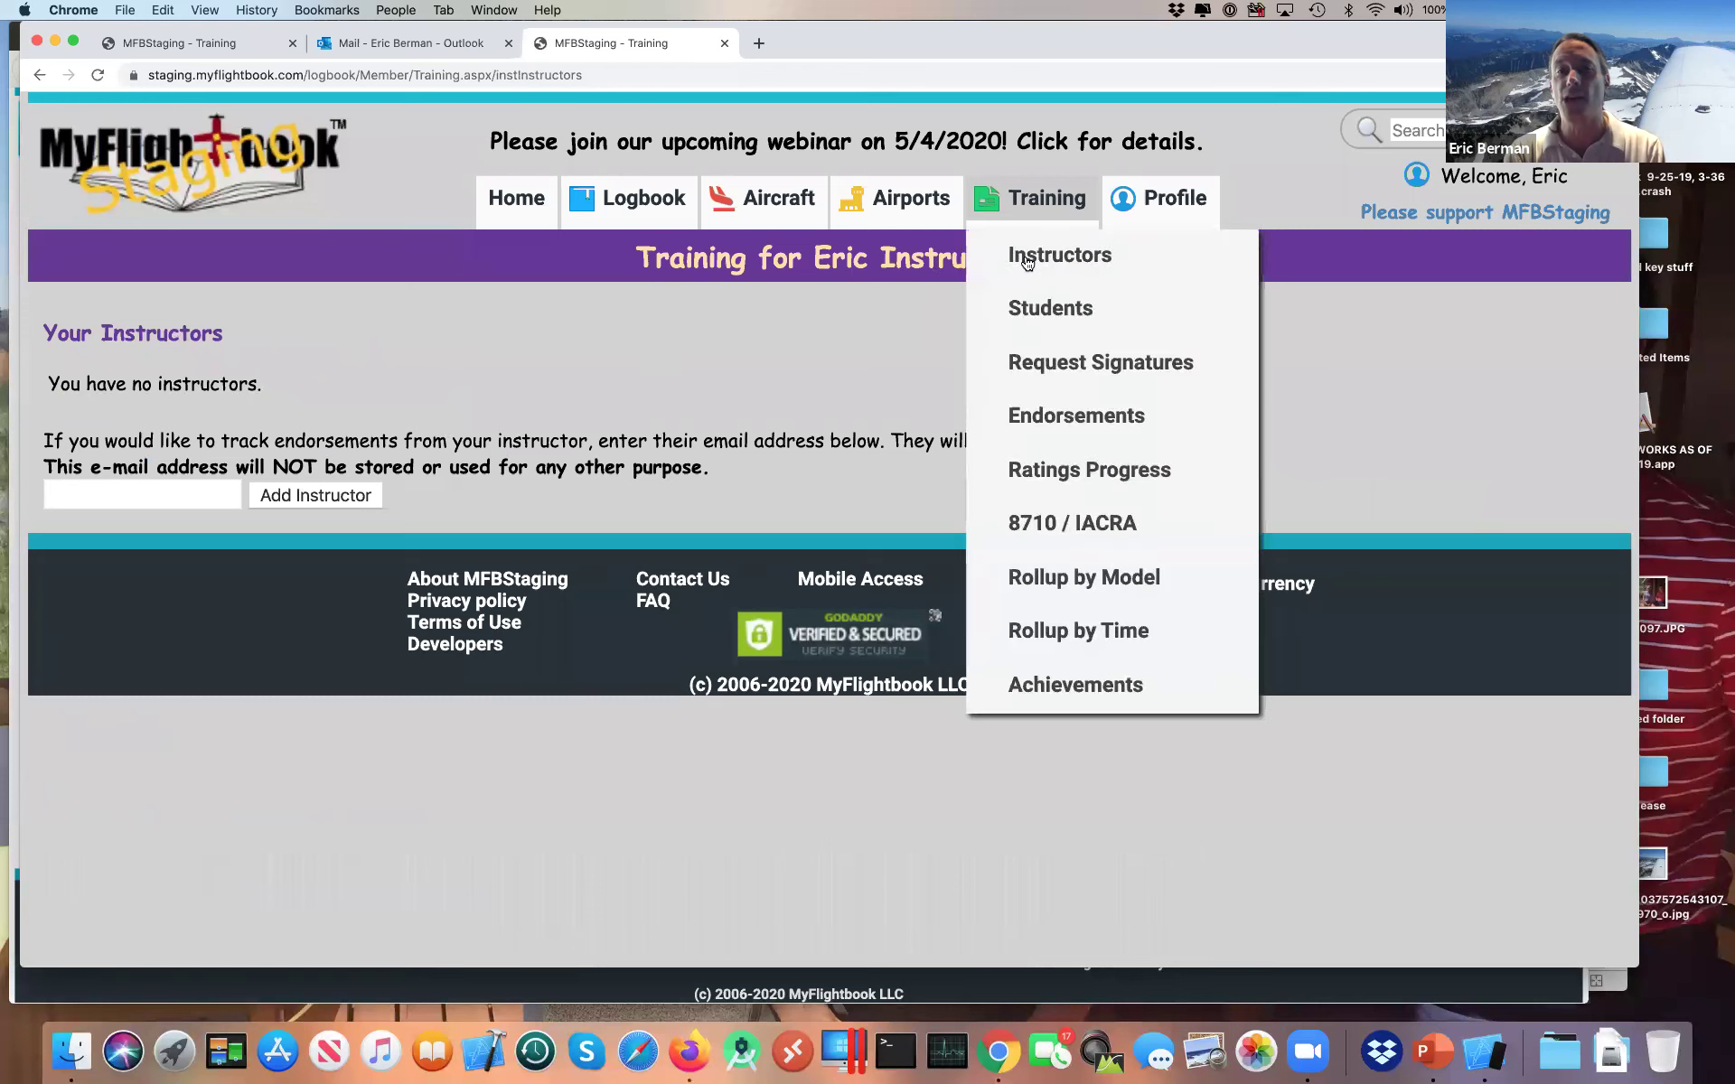
{"action": "left_click", "coordinate": [1035, 311]}
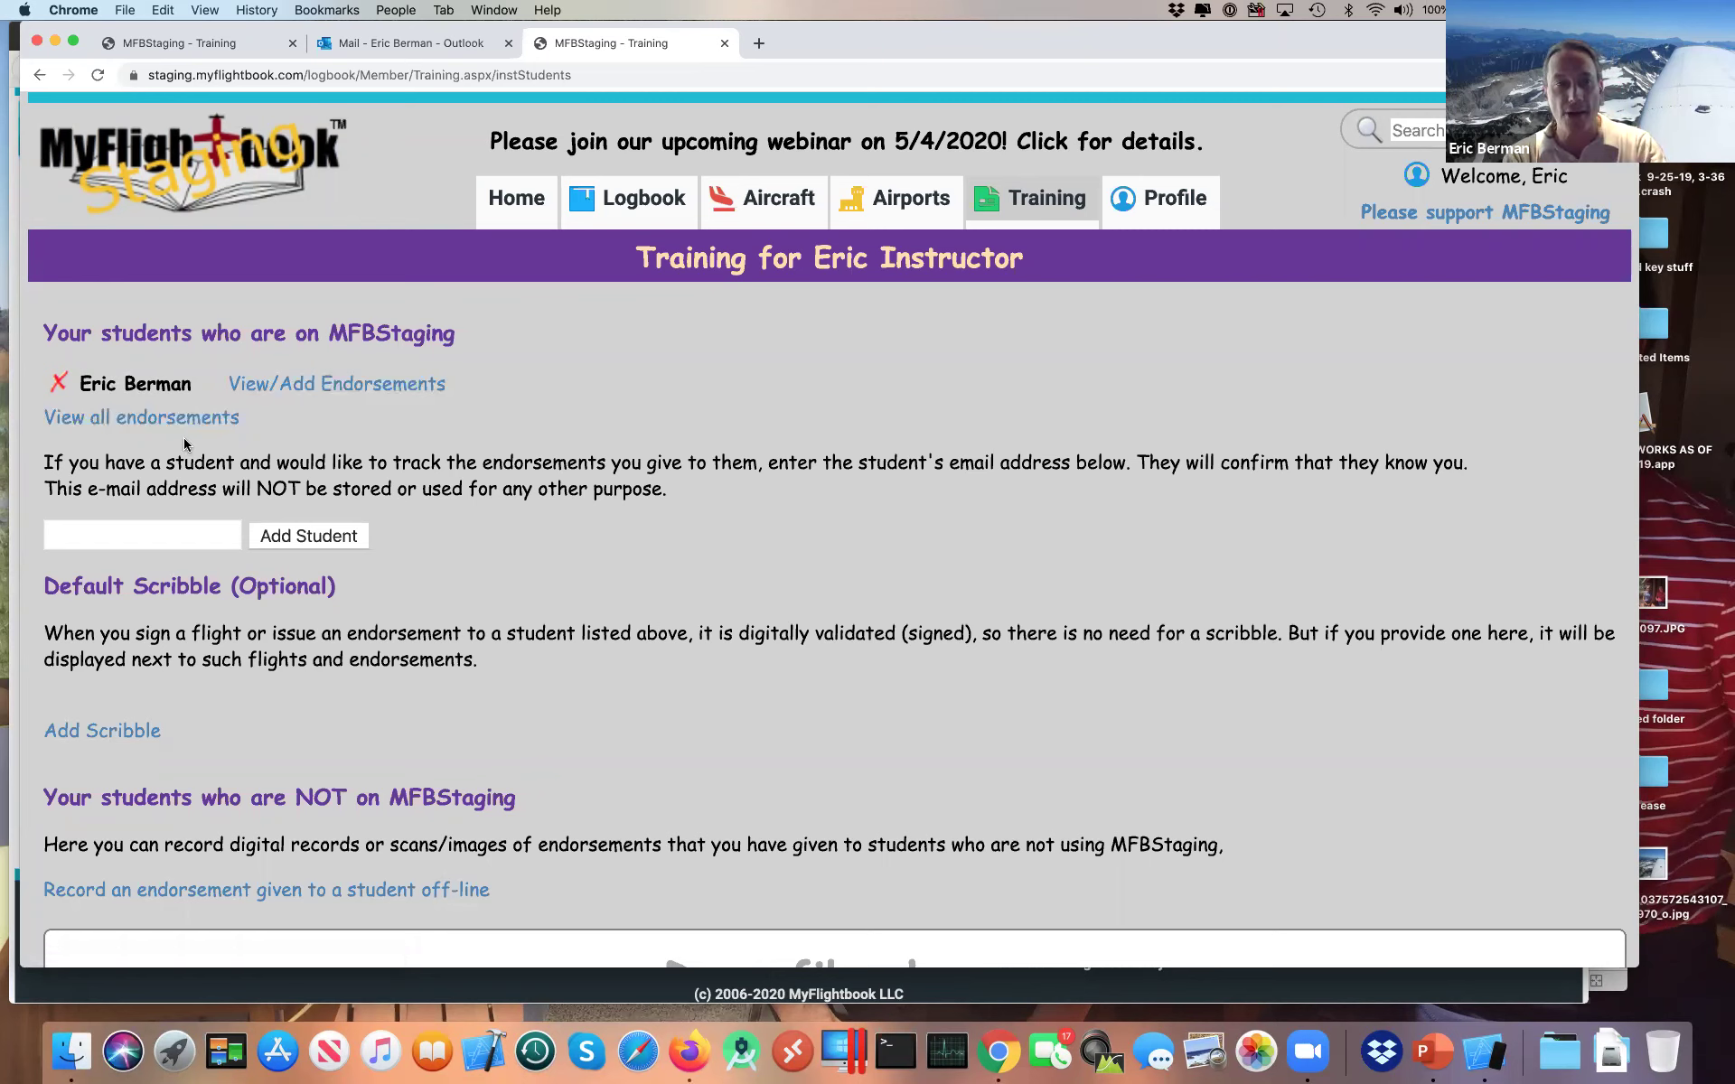
Step: Open View/Add Endorsements for the linked student and scroll to the new-endorsement form
{"action": "left_click", "coordinate": [314, 386]}
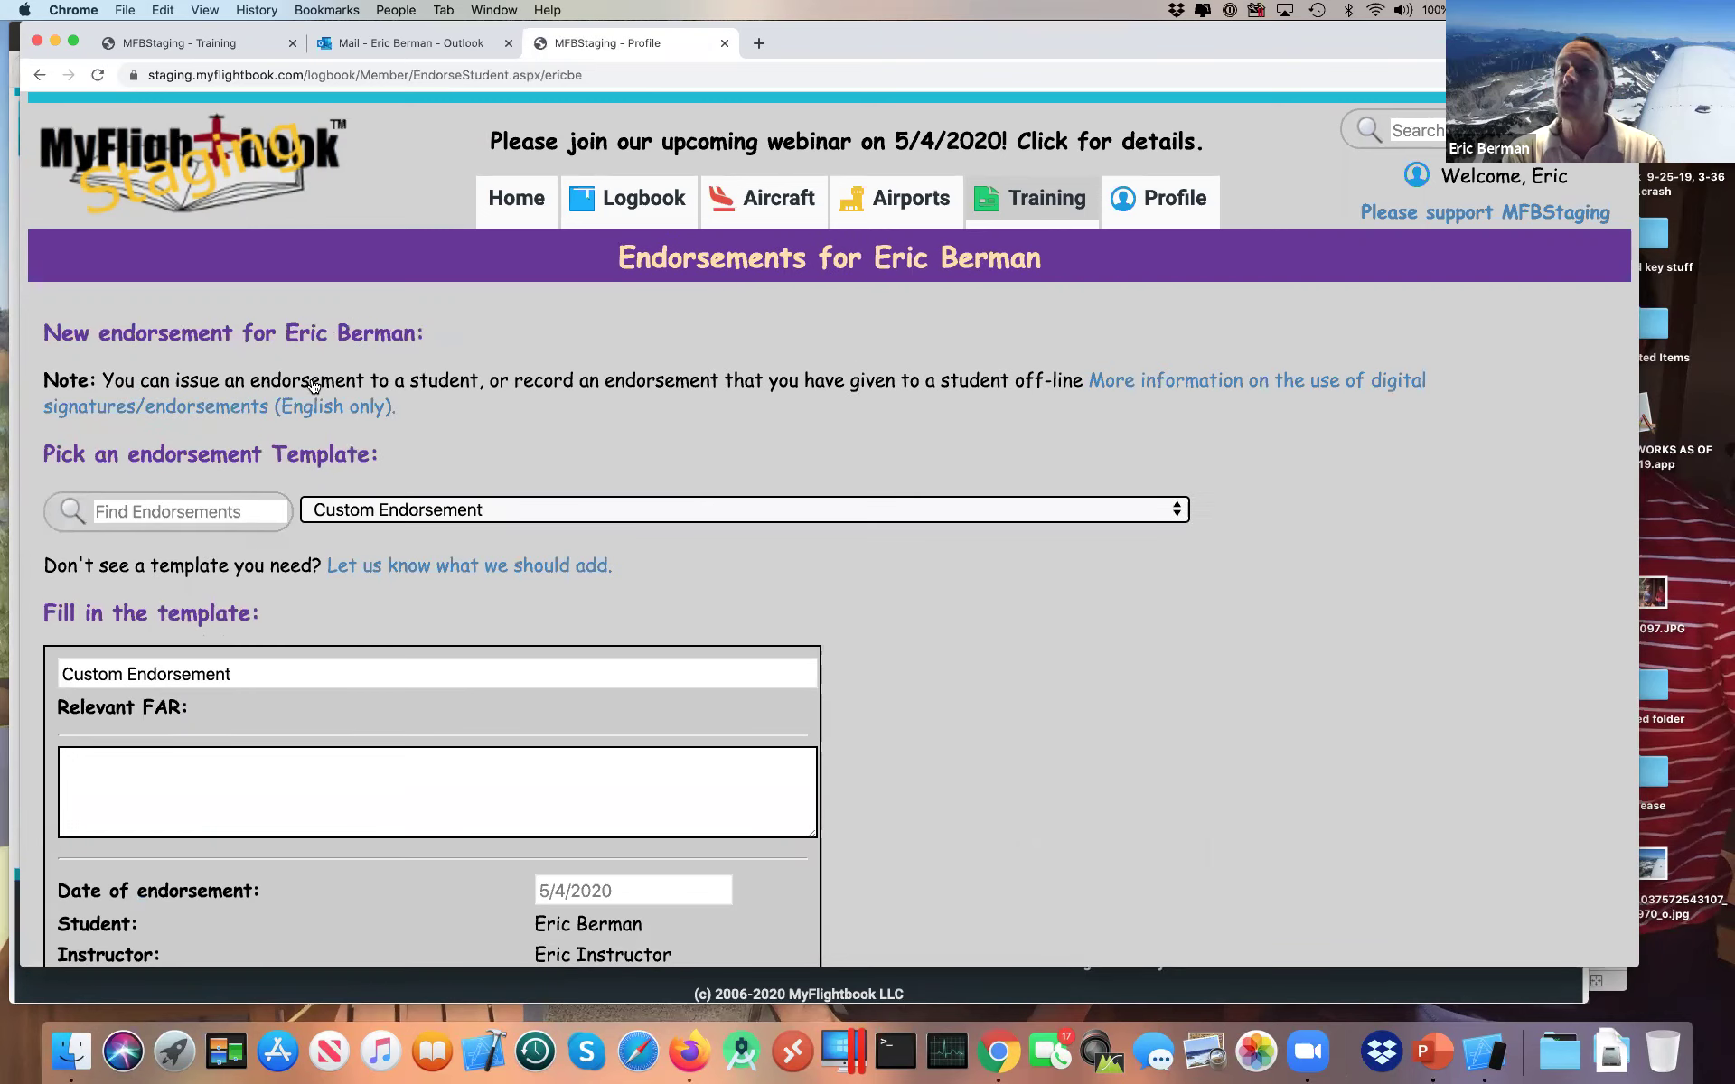
{"action": "scroll", "coordinate": [314, 386], "scroll_direction": "down", "scroll_amount": 3}
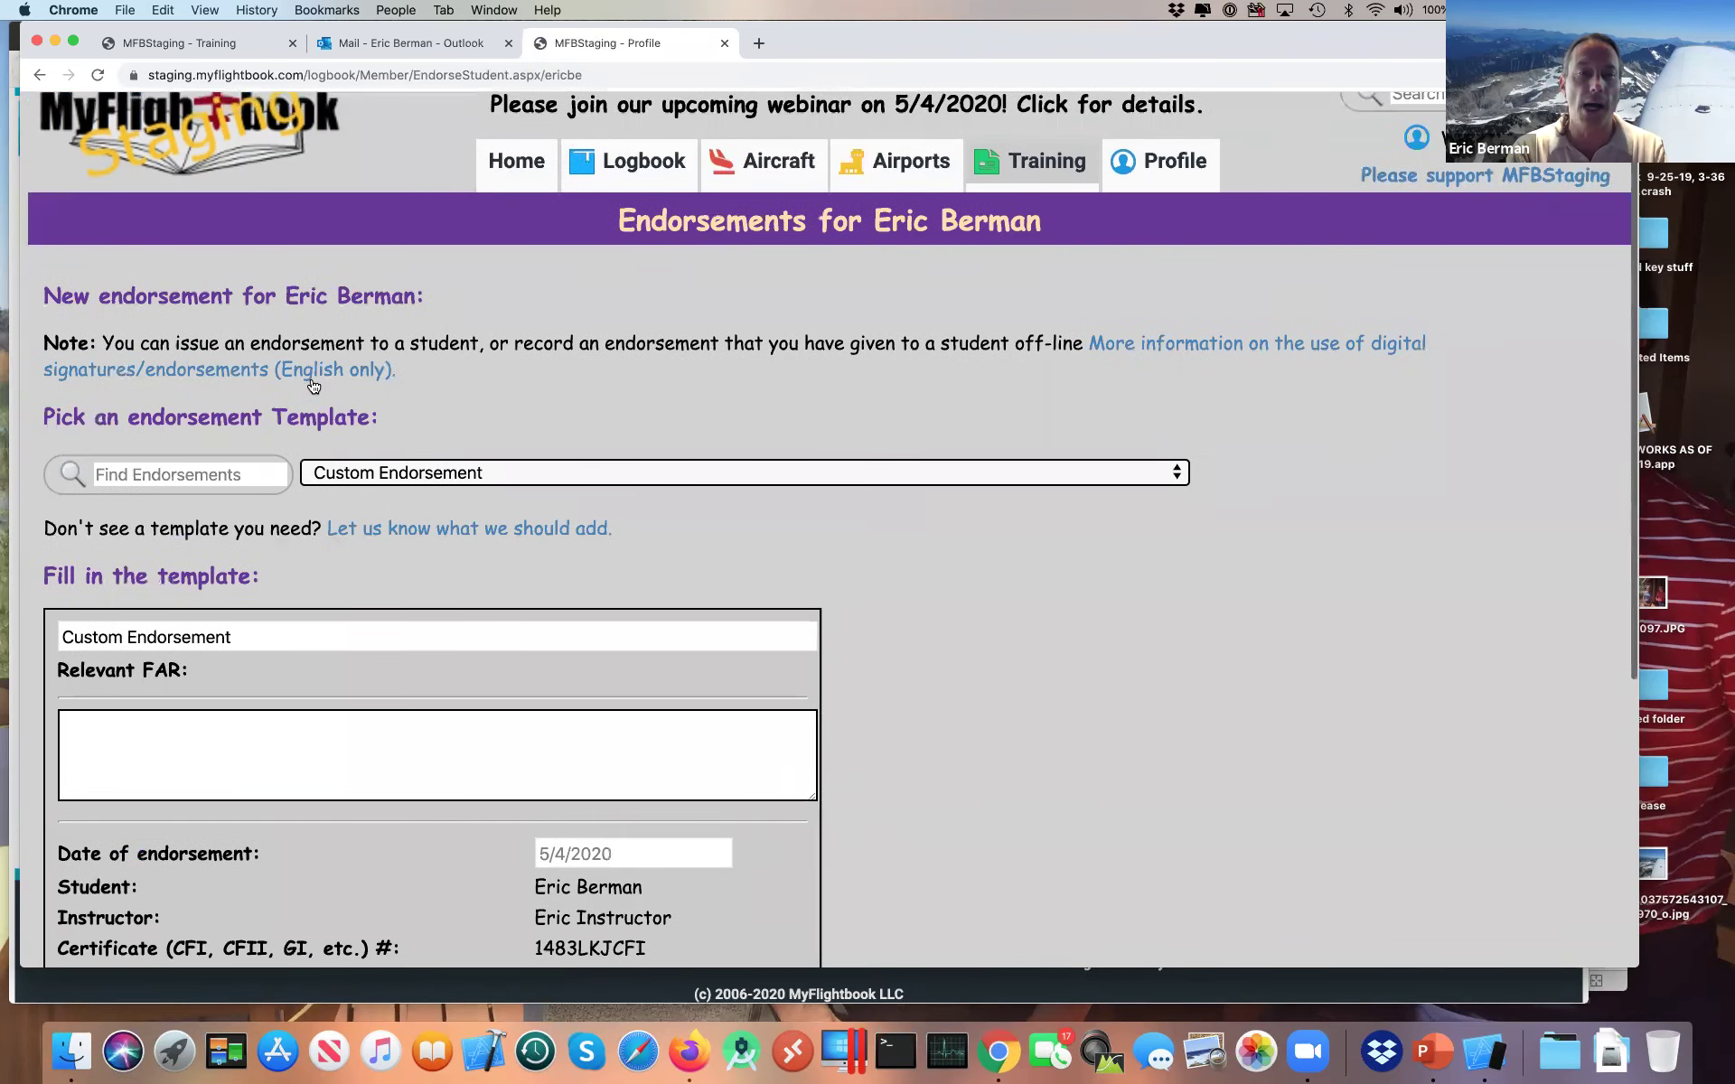
{"action": "scroll", "coordinate": [313, 386], "scroll_direction": "down", "scroll_amount": 2}
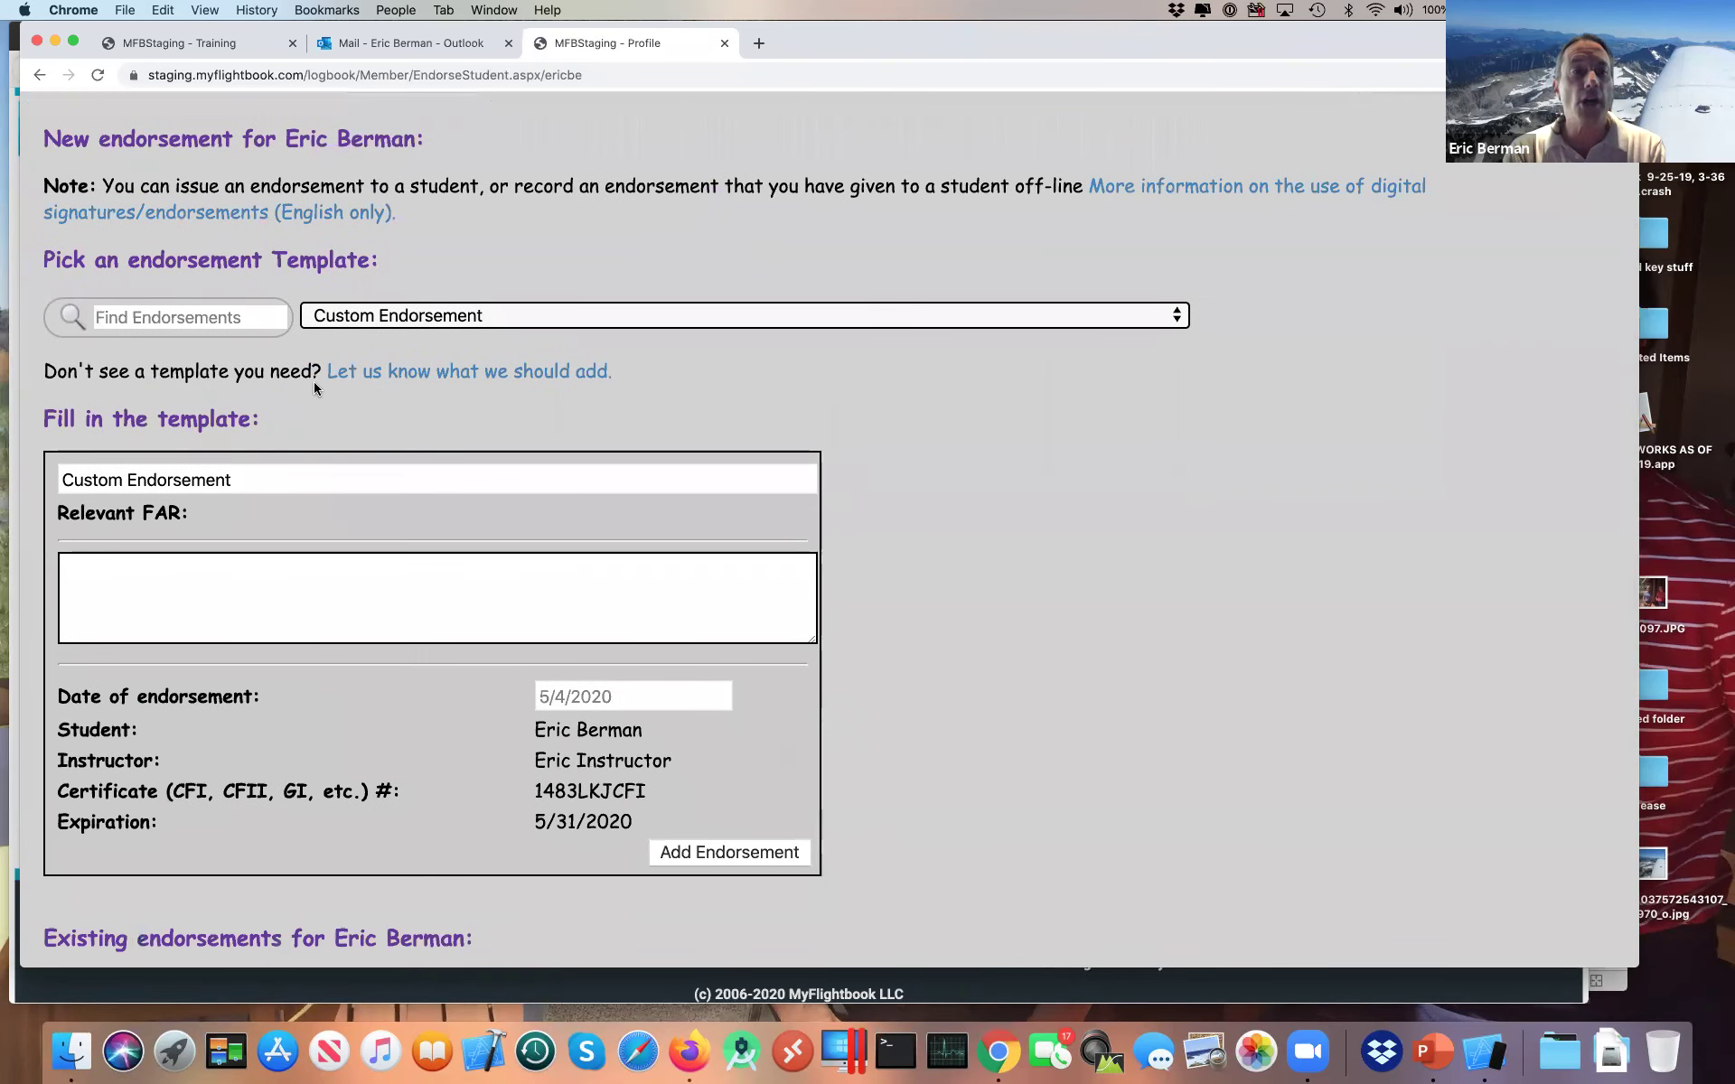
Step: Browse the endorsement templates, keep Custom Endorsement, and focus the Find Endorsements box
{"action": "left_click", "coordinate": [377, 323]}
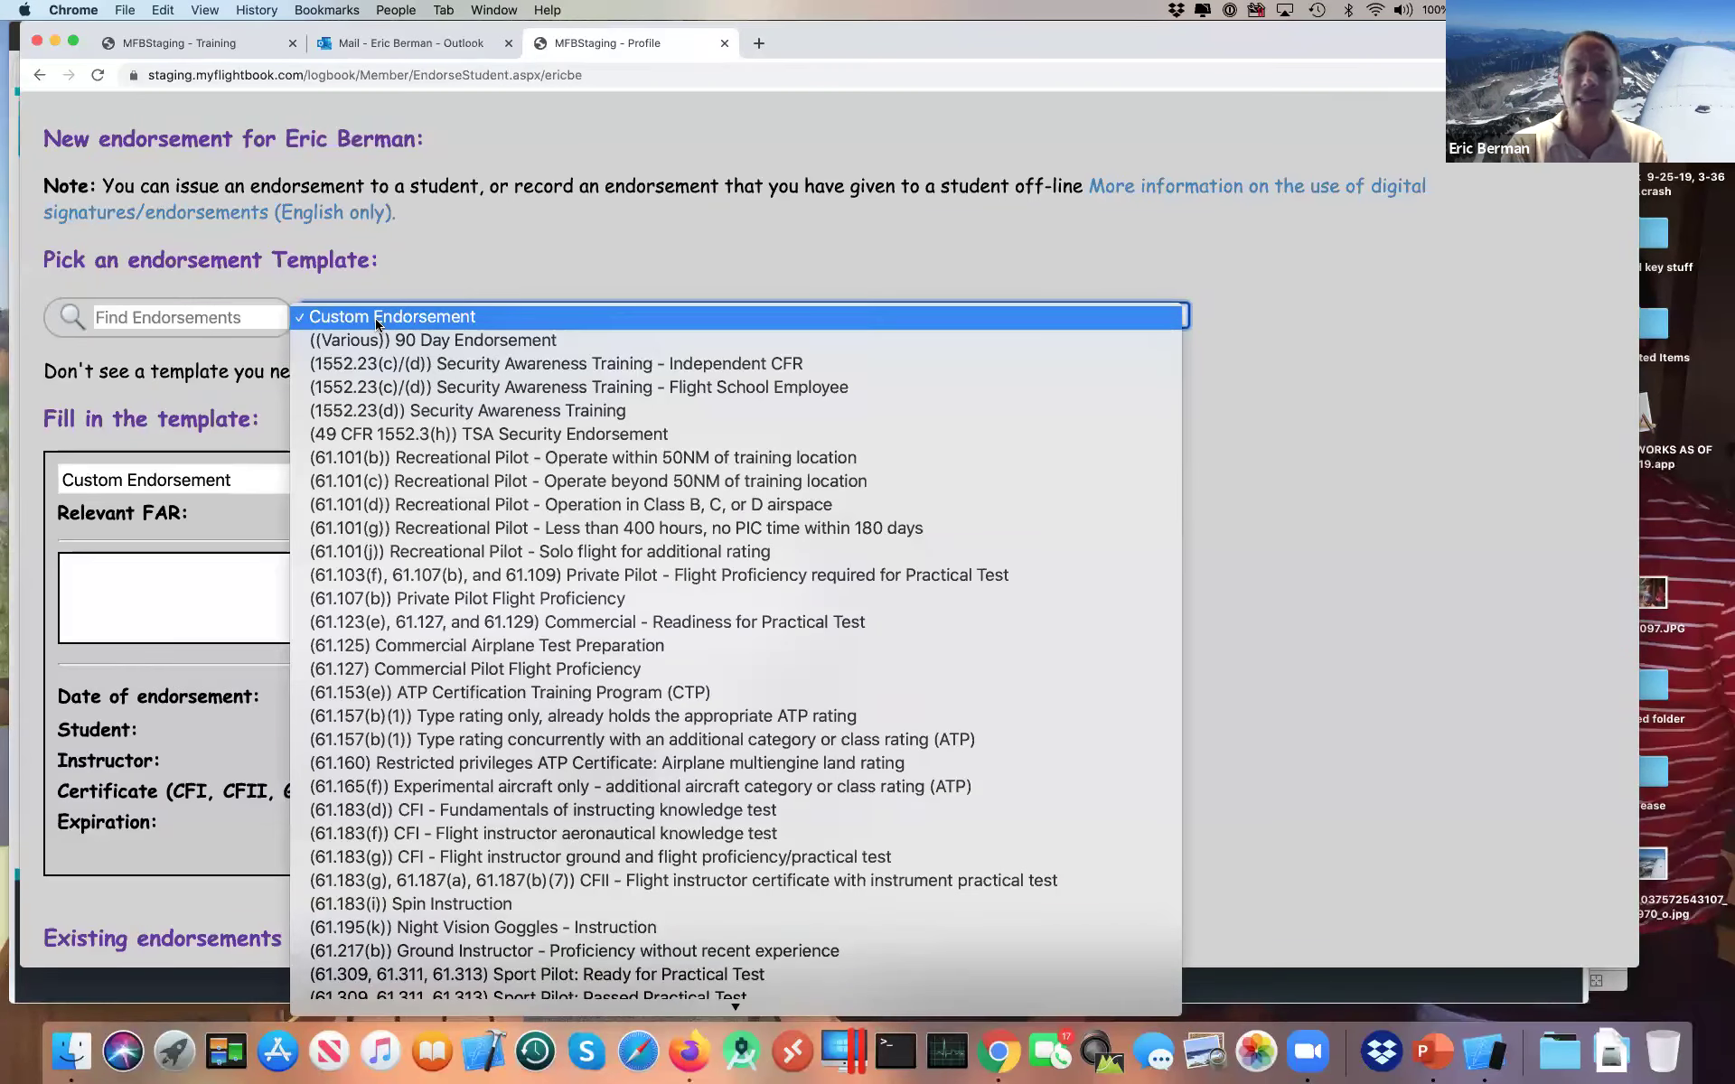
{"action": "scroll", "coordinate": [533, 660], "scroll_direction": "down", "scroll_amount": 5}
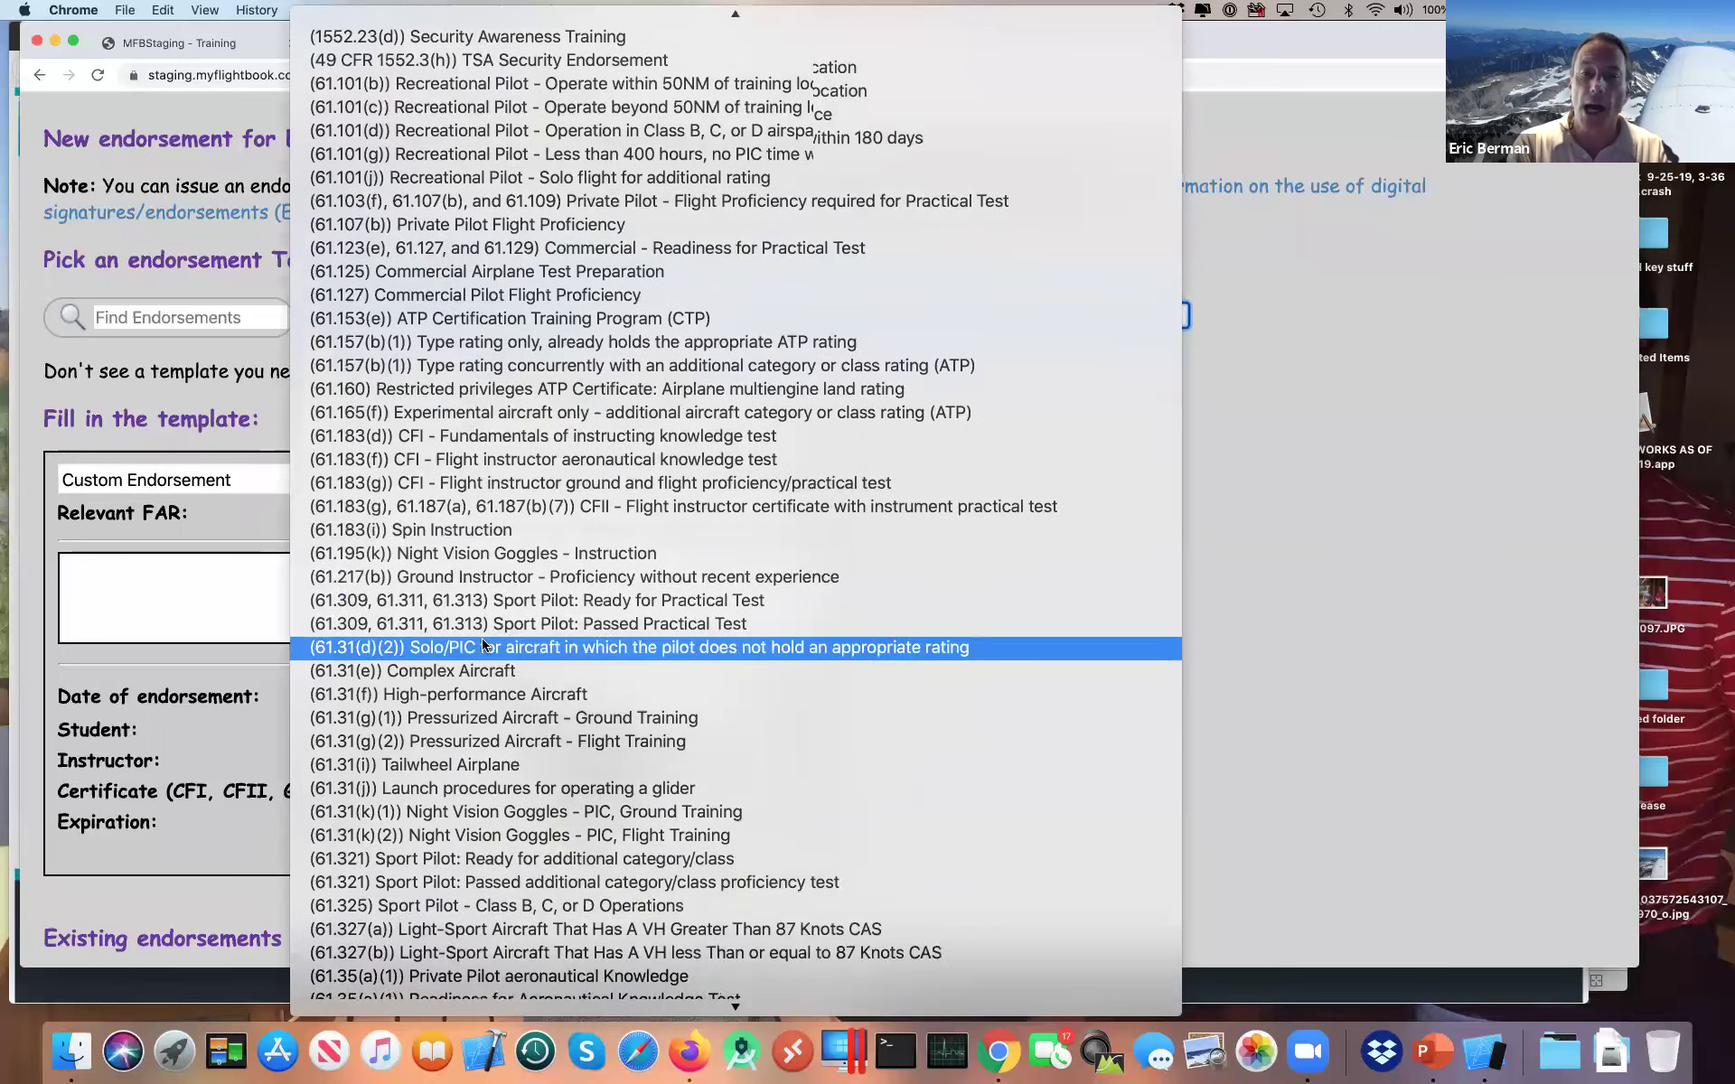
{"action": "scroll", "coordinate": [483, 645], "scroll_direction": "down", "scroll_amount": 10}
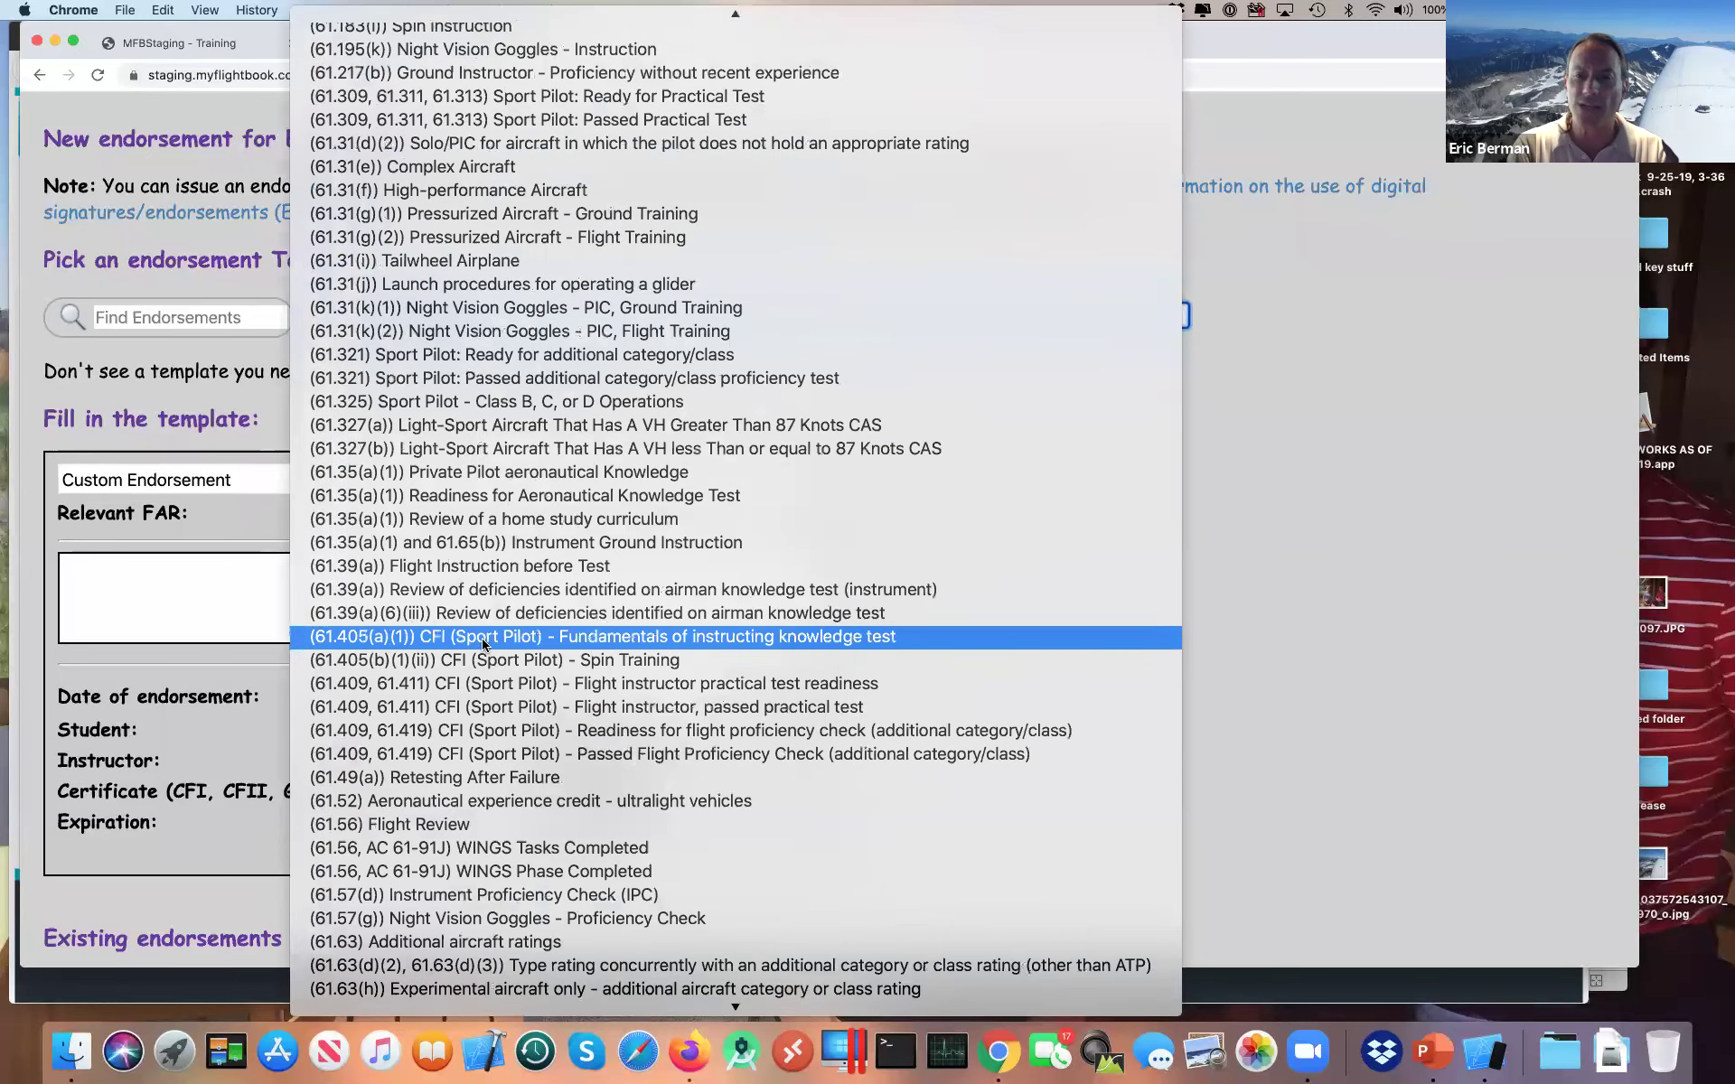
{"action": "scroll", "coordinate": [484, 644], "scroll_direction": "down", "scroll_amount": 4}
{"action": "scroll", "coordinate": [483, 644], "scroll_direction": "down", "scroll_amount": 7}
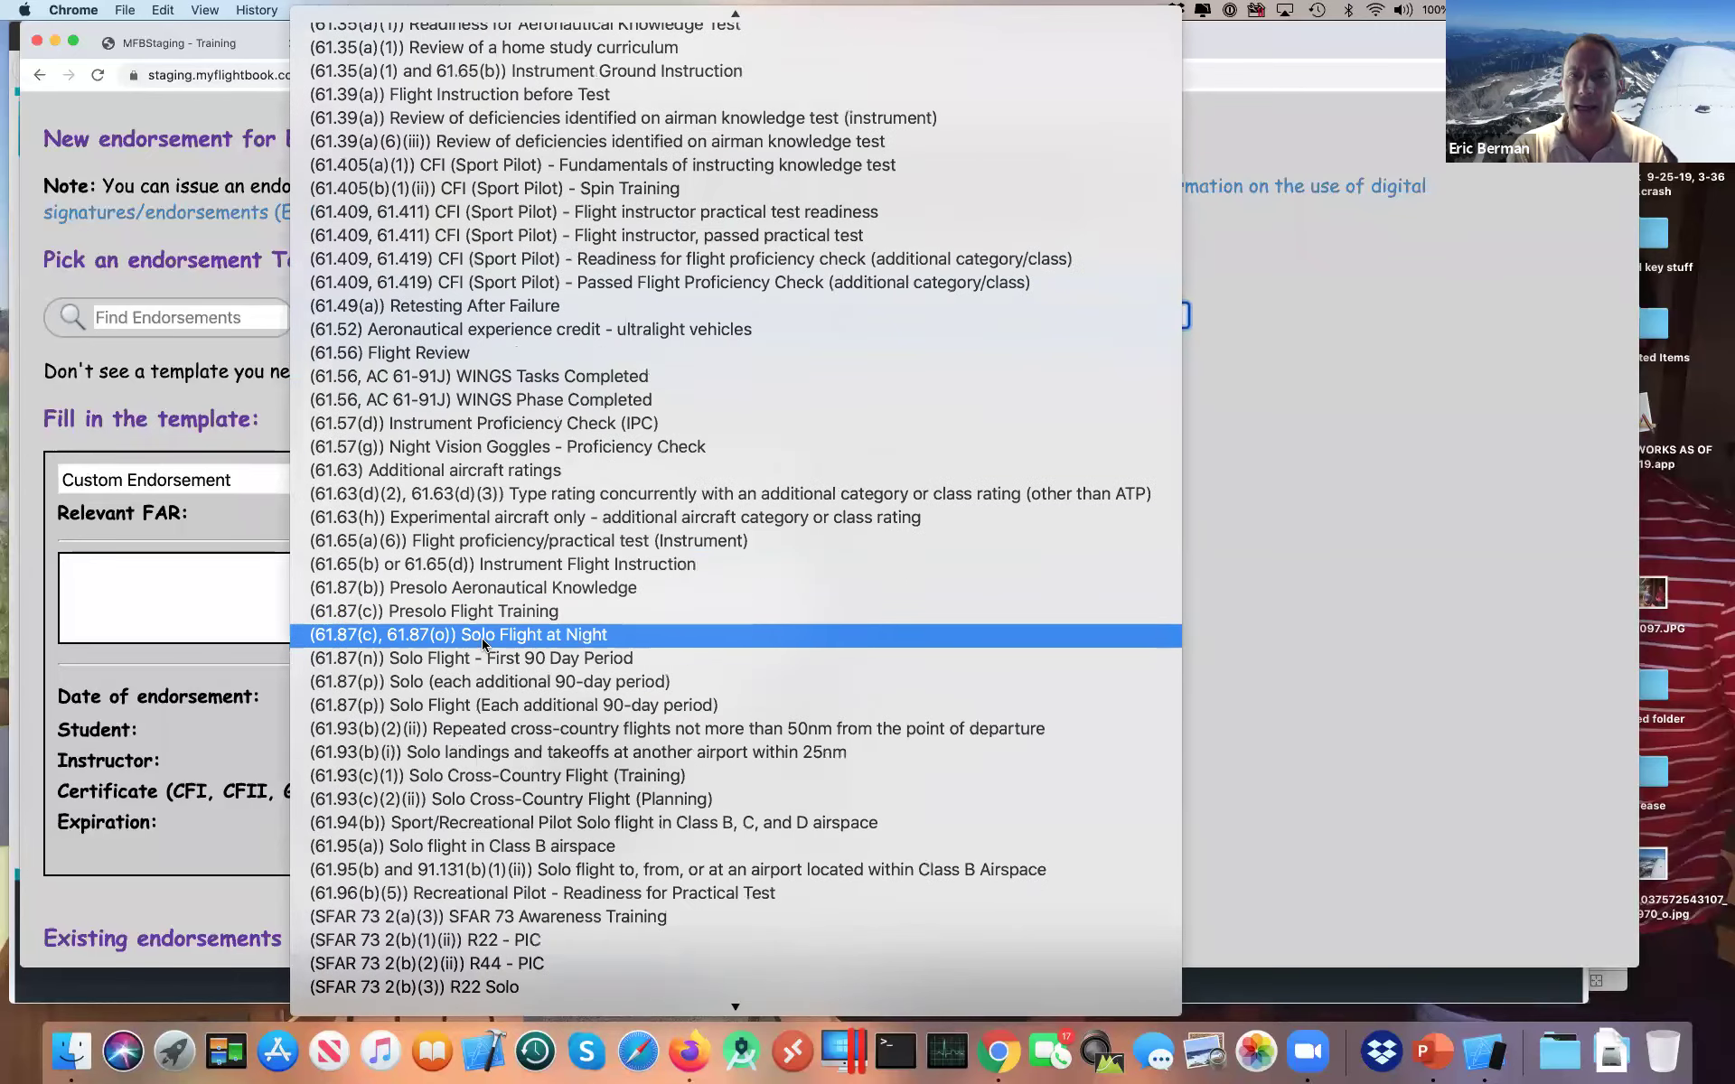
{"action": "scroll", "coordinate": [483, 645], "scroll_direction": "up", "scroll_amount": 5}
{"action": "scroll", "coordinate": [483, 644], "scroll_direction": "up", "scroll_amount": 15}
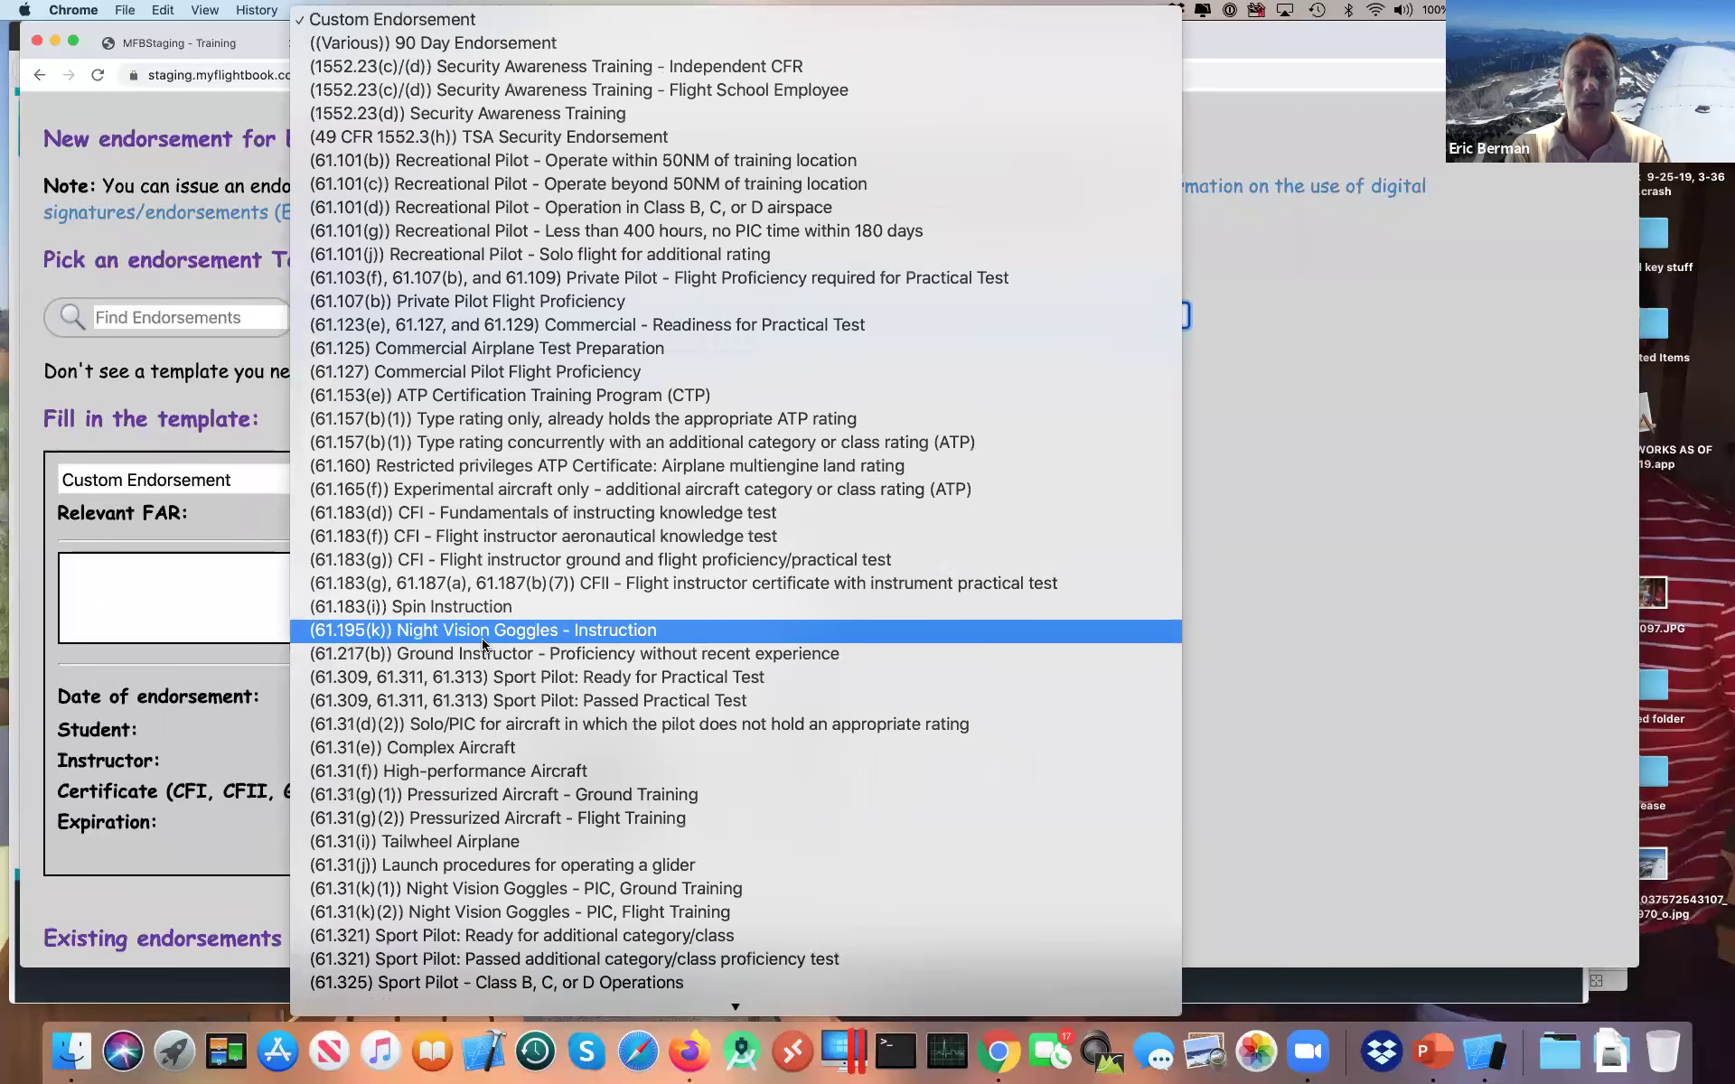
{"action": "left_click", "coordinate": [230, 286]}
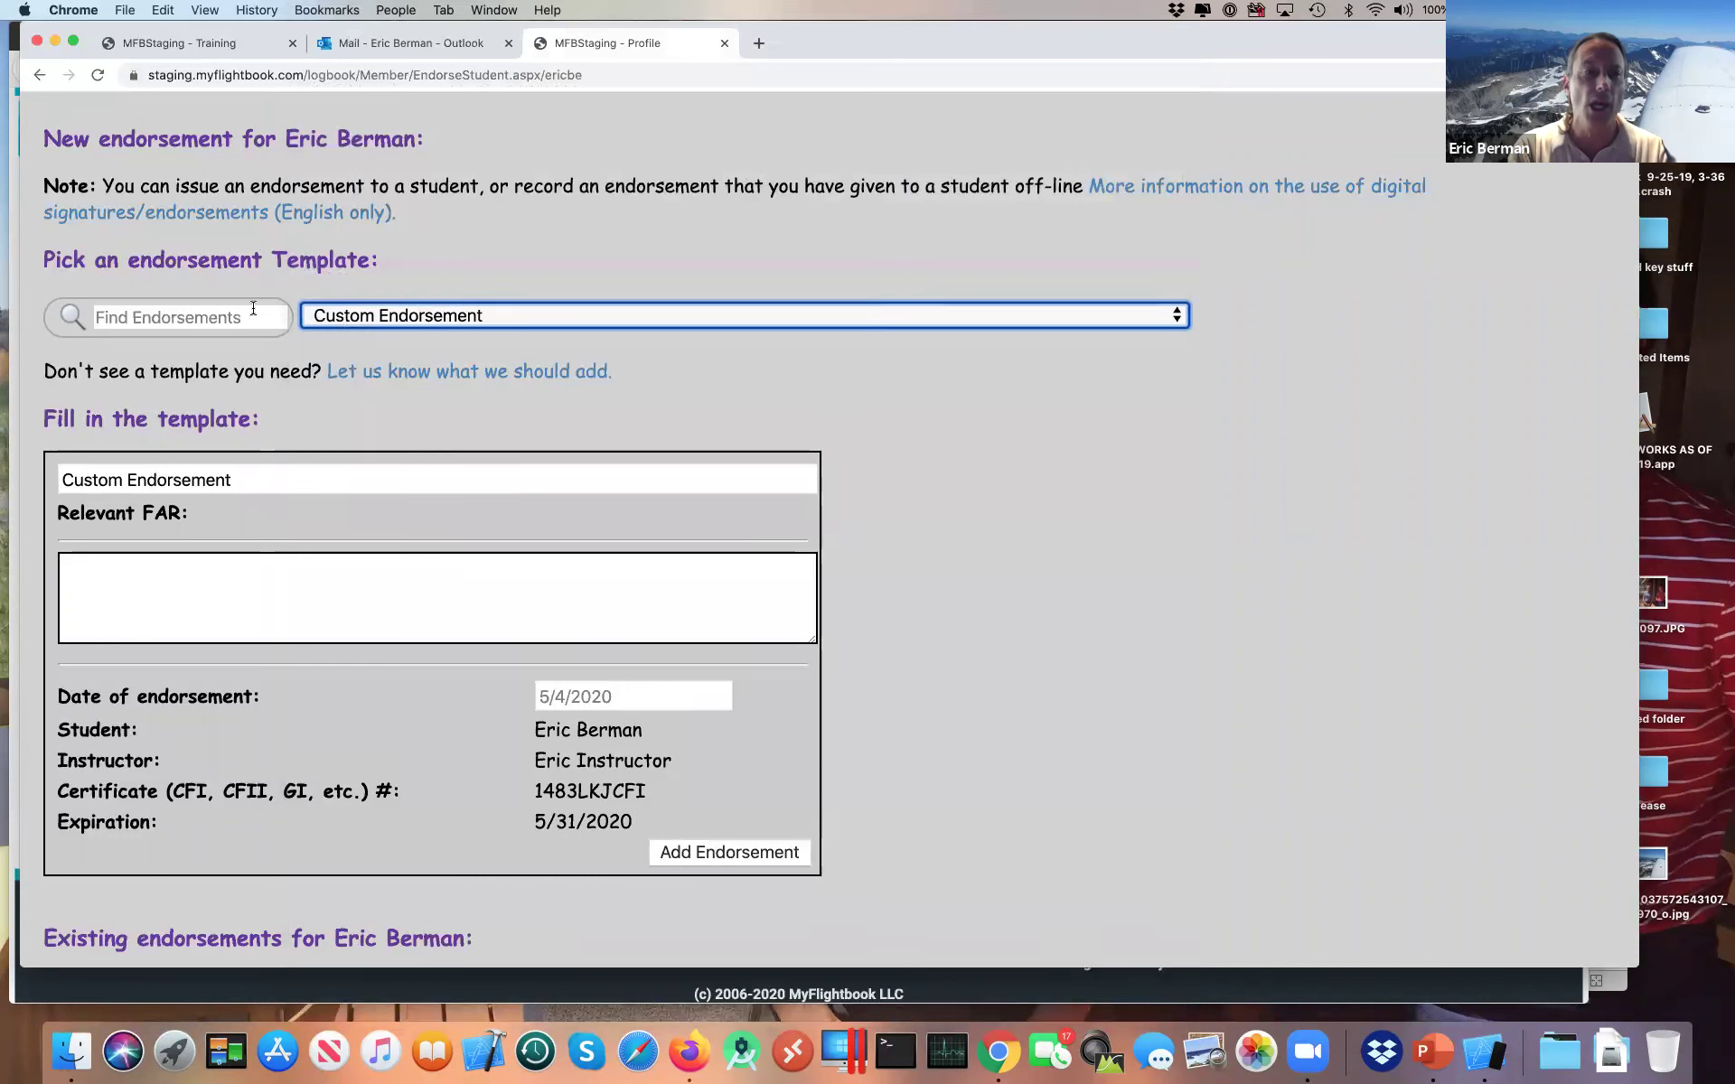
{"action": "left_click", "coordinate": [242, 315]}
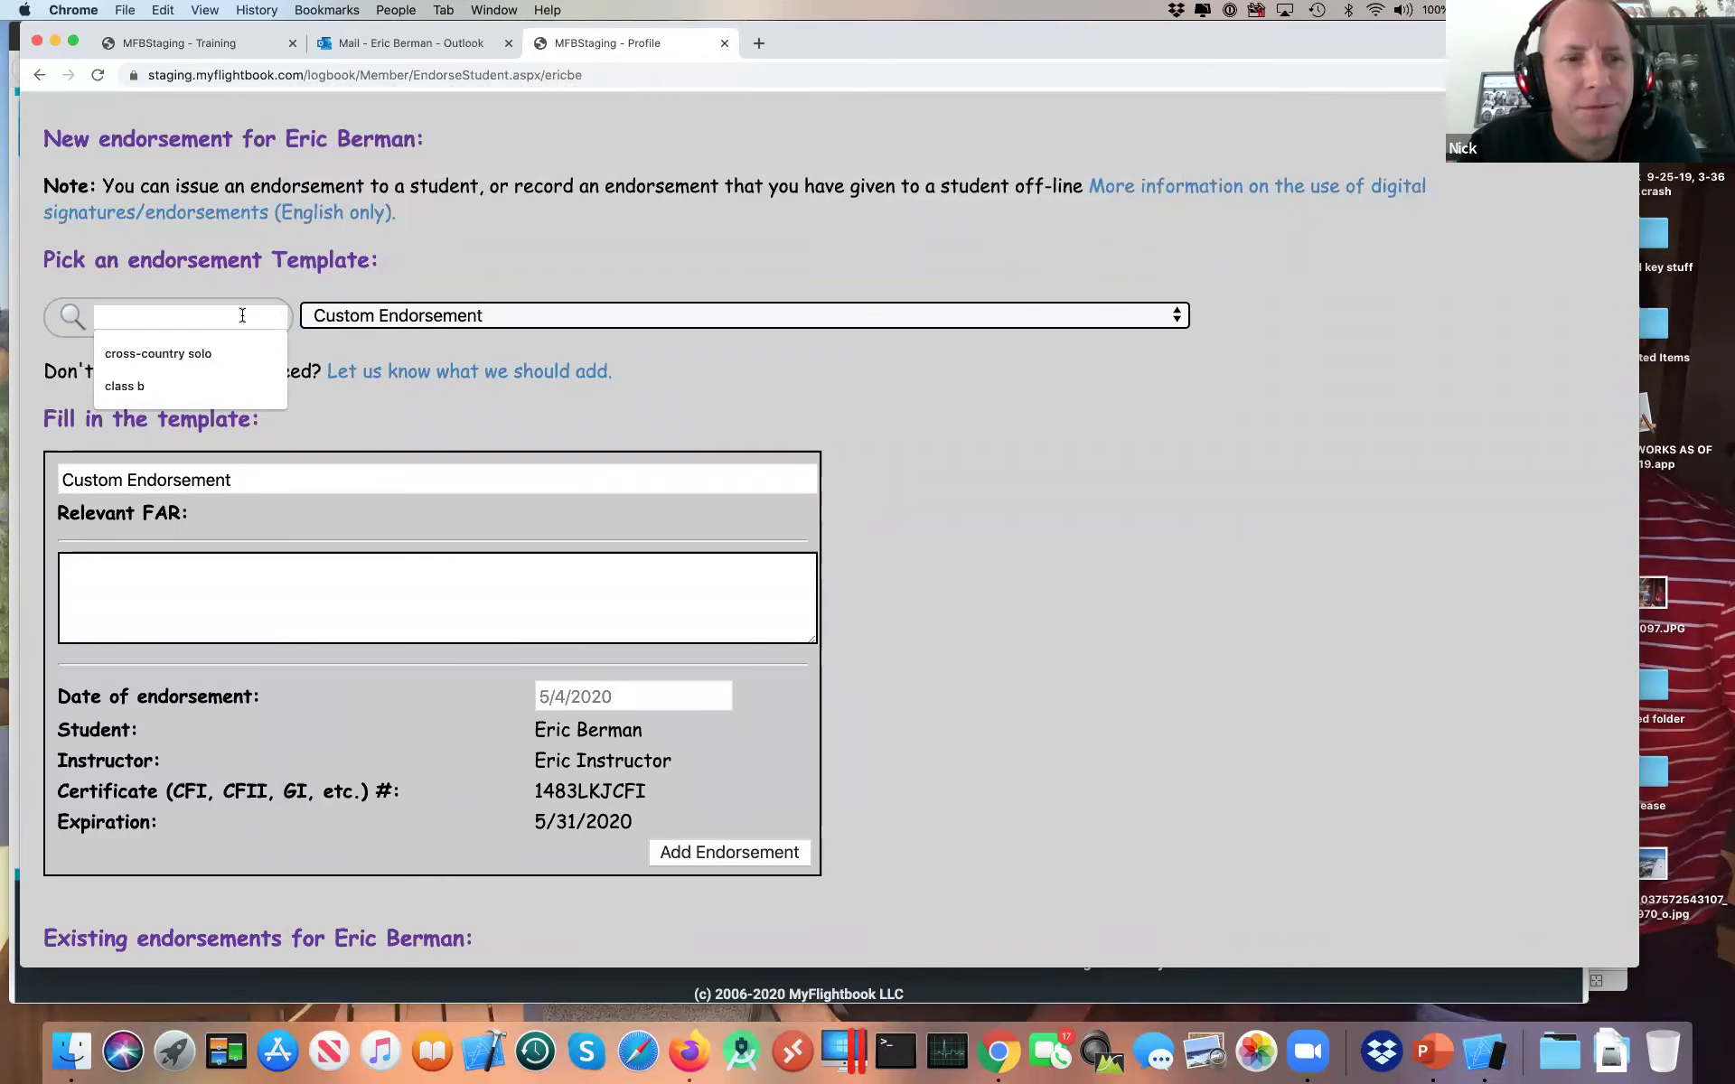
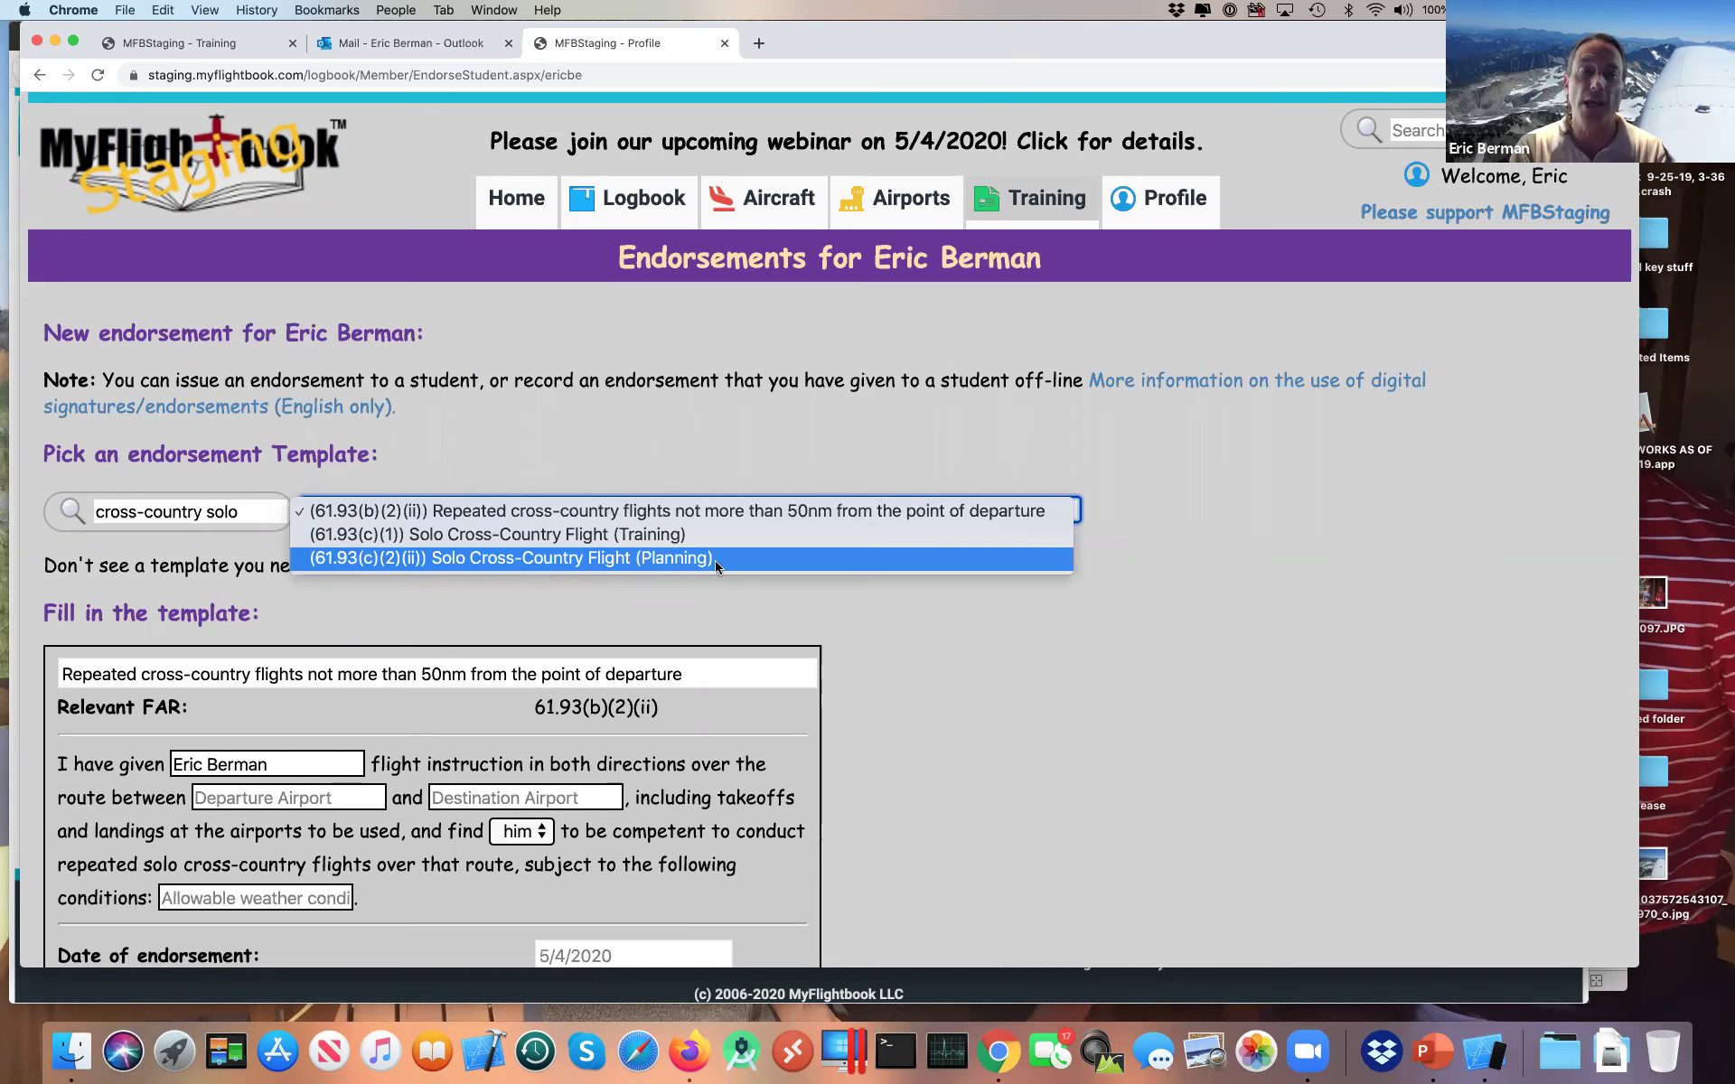
Step: Select the repeated cross-country flights endorsement template and begin filling in its text
{"action": "left_click", "coordinate": [860, 655]}
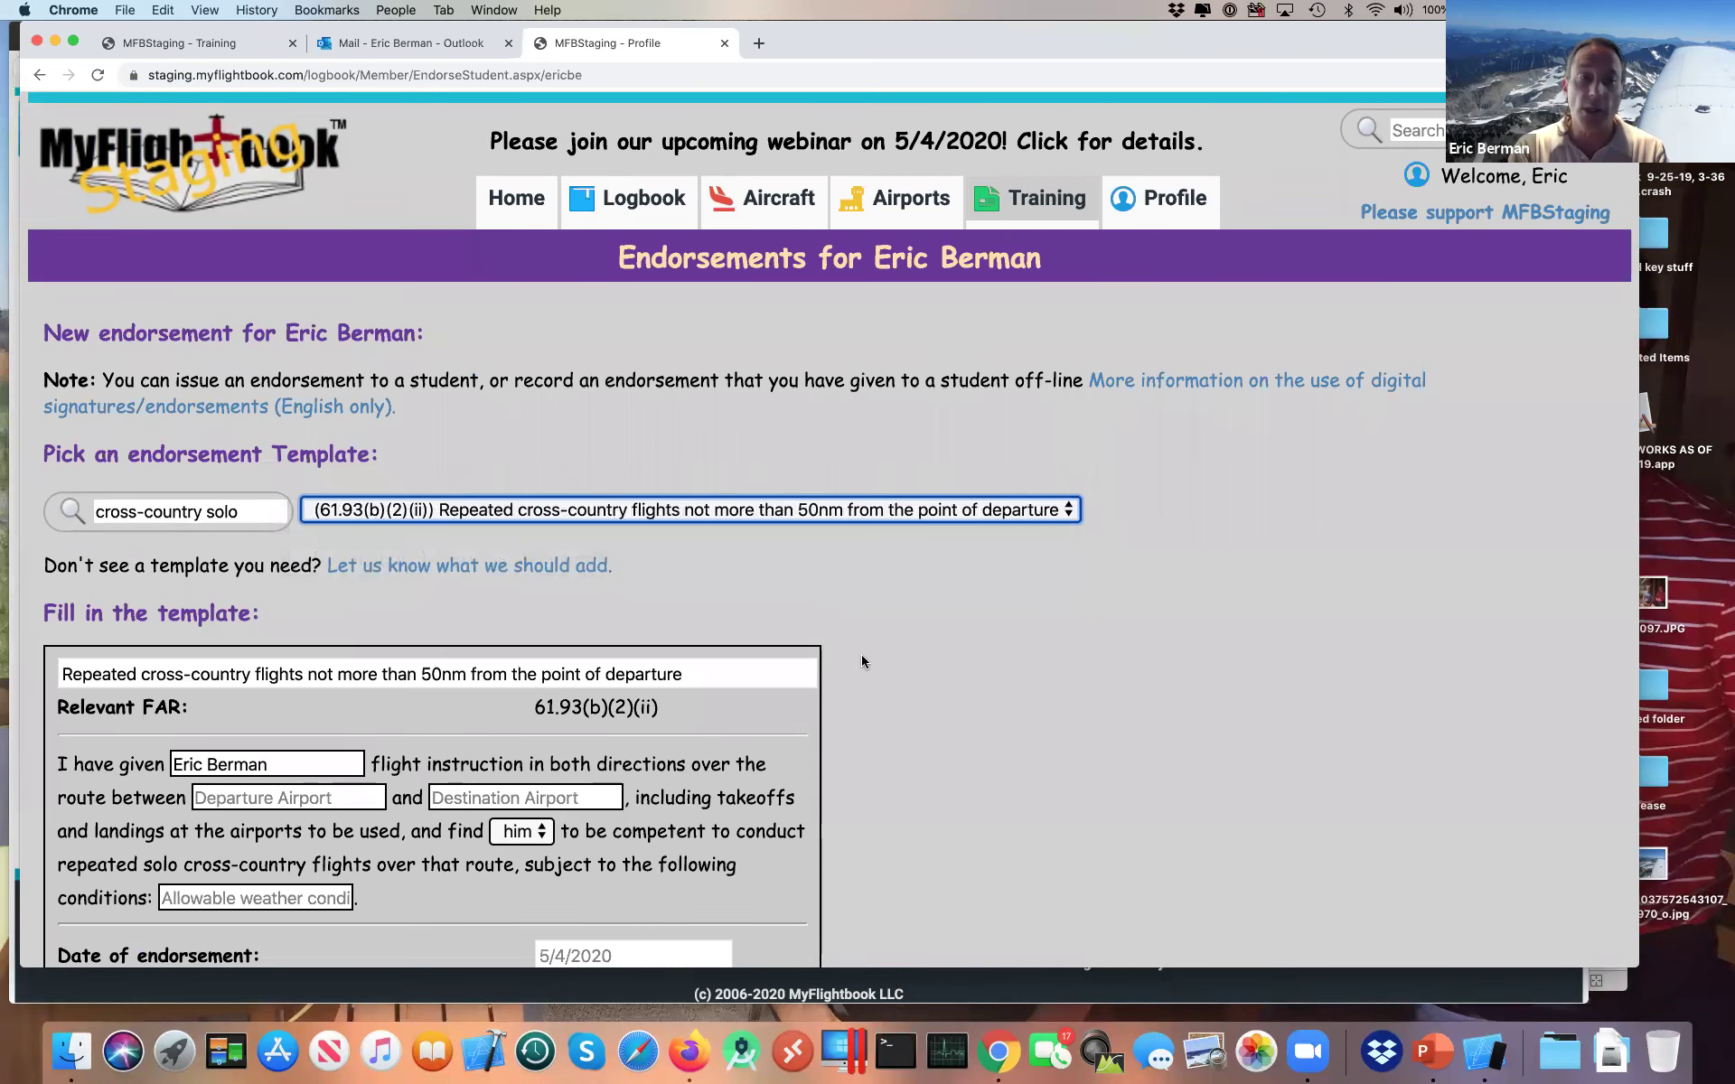
{"action": "scroll", "coordinate": [861, 654], "scroll_direction": "down", "scroll_amount": 5}
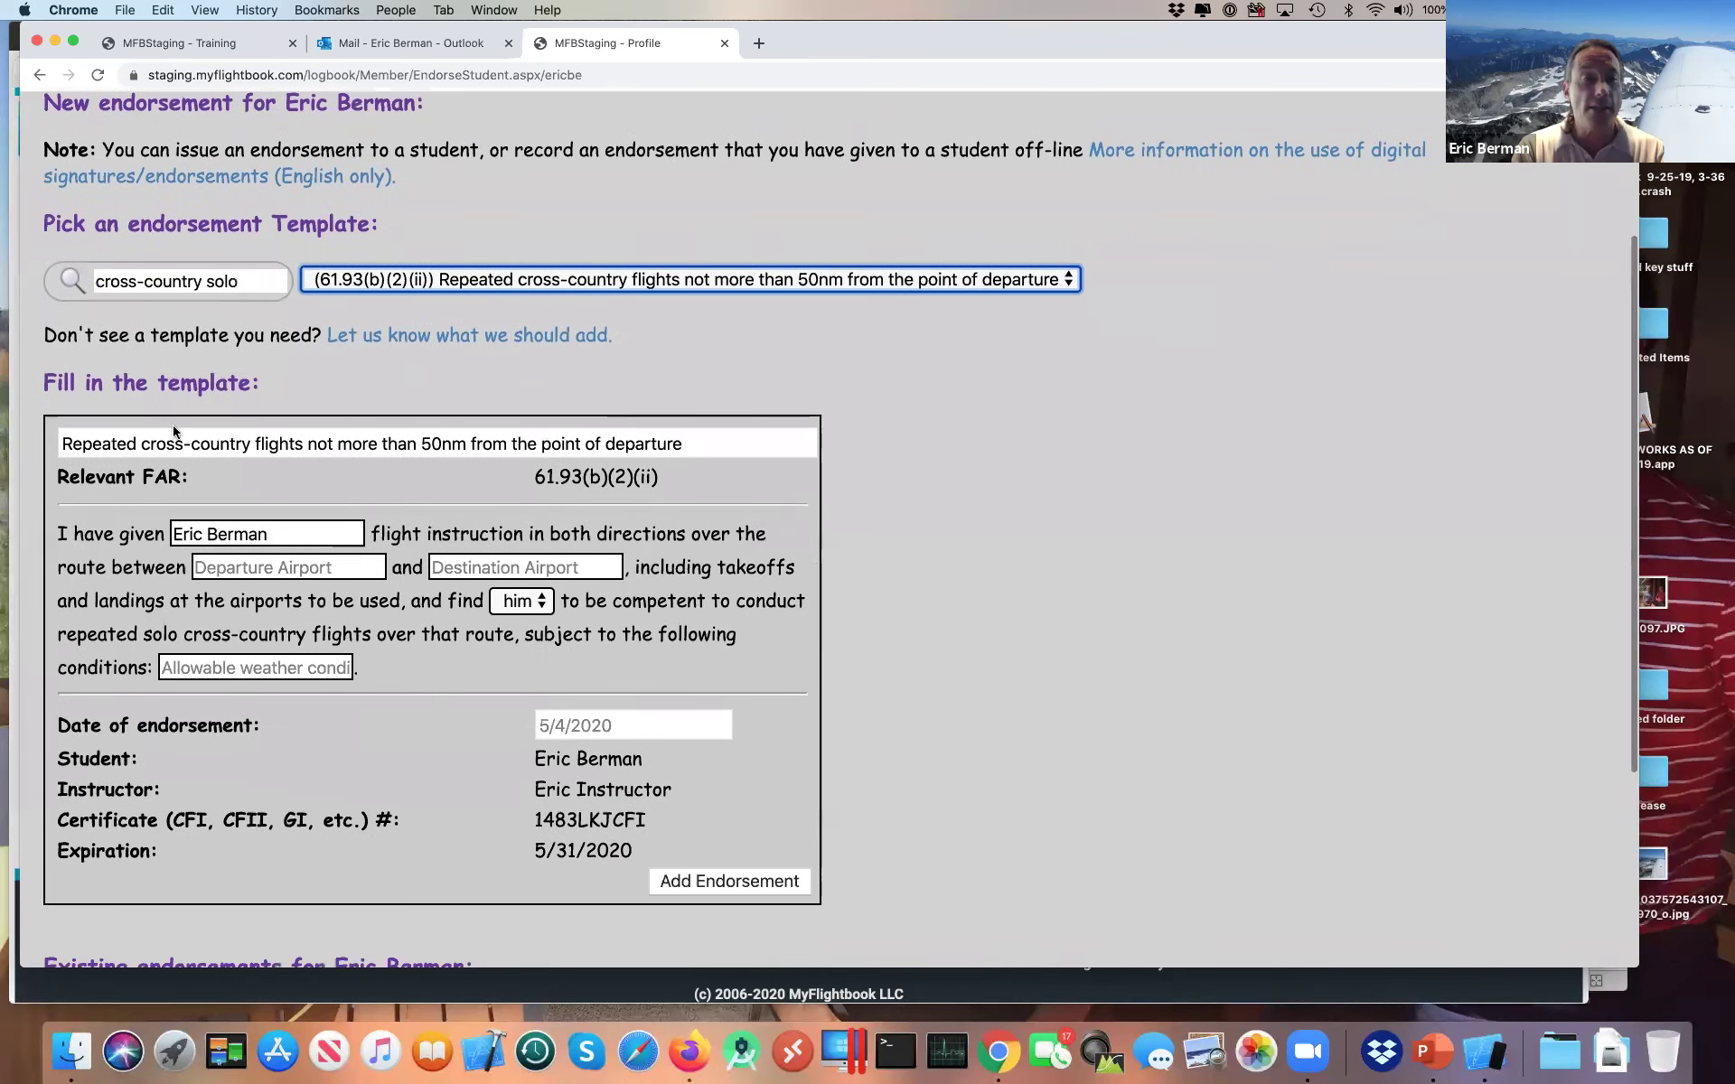
{"action": "left_click", "coordinate": [261, 538]}
Step: Enter departure airport KPAE and destination airport KBLI in the endorsement
{"action": "key", "text": "Tab"}
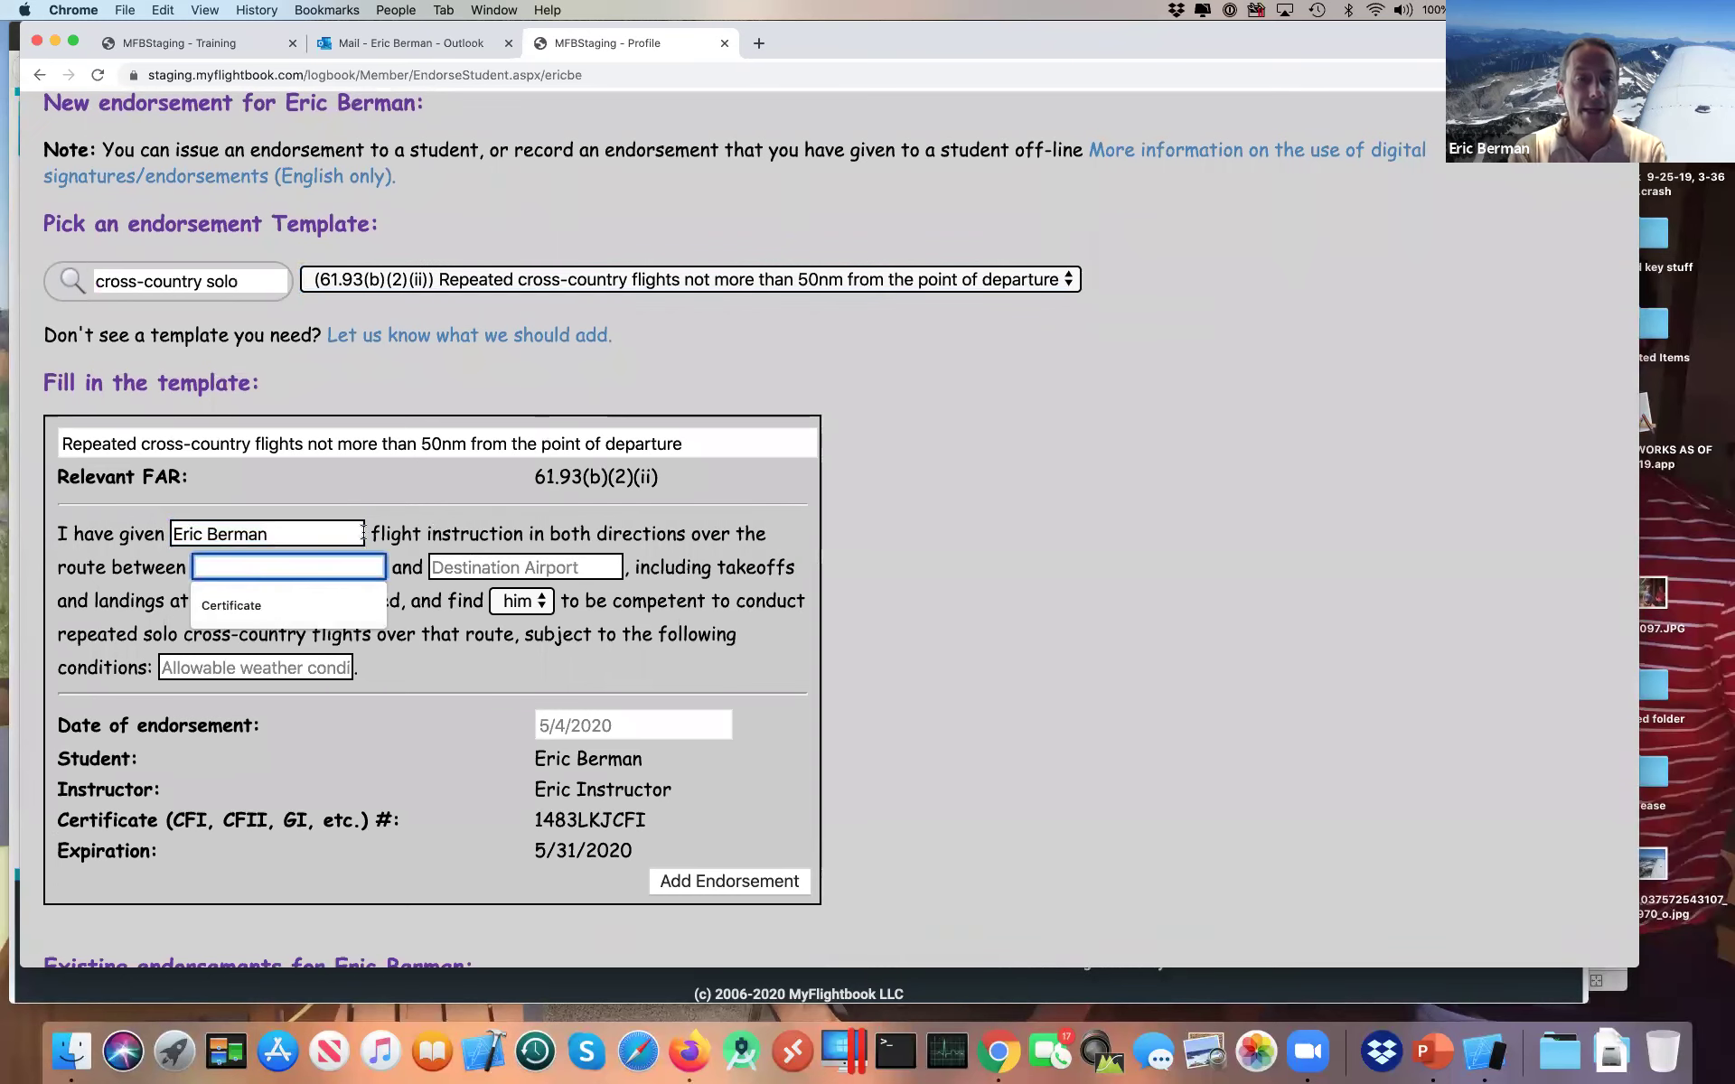
{"action": "left_click", "coordinate": [311, 536]}
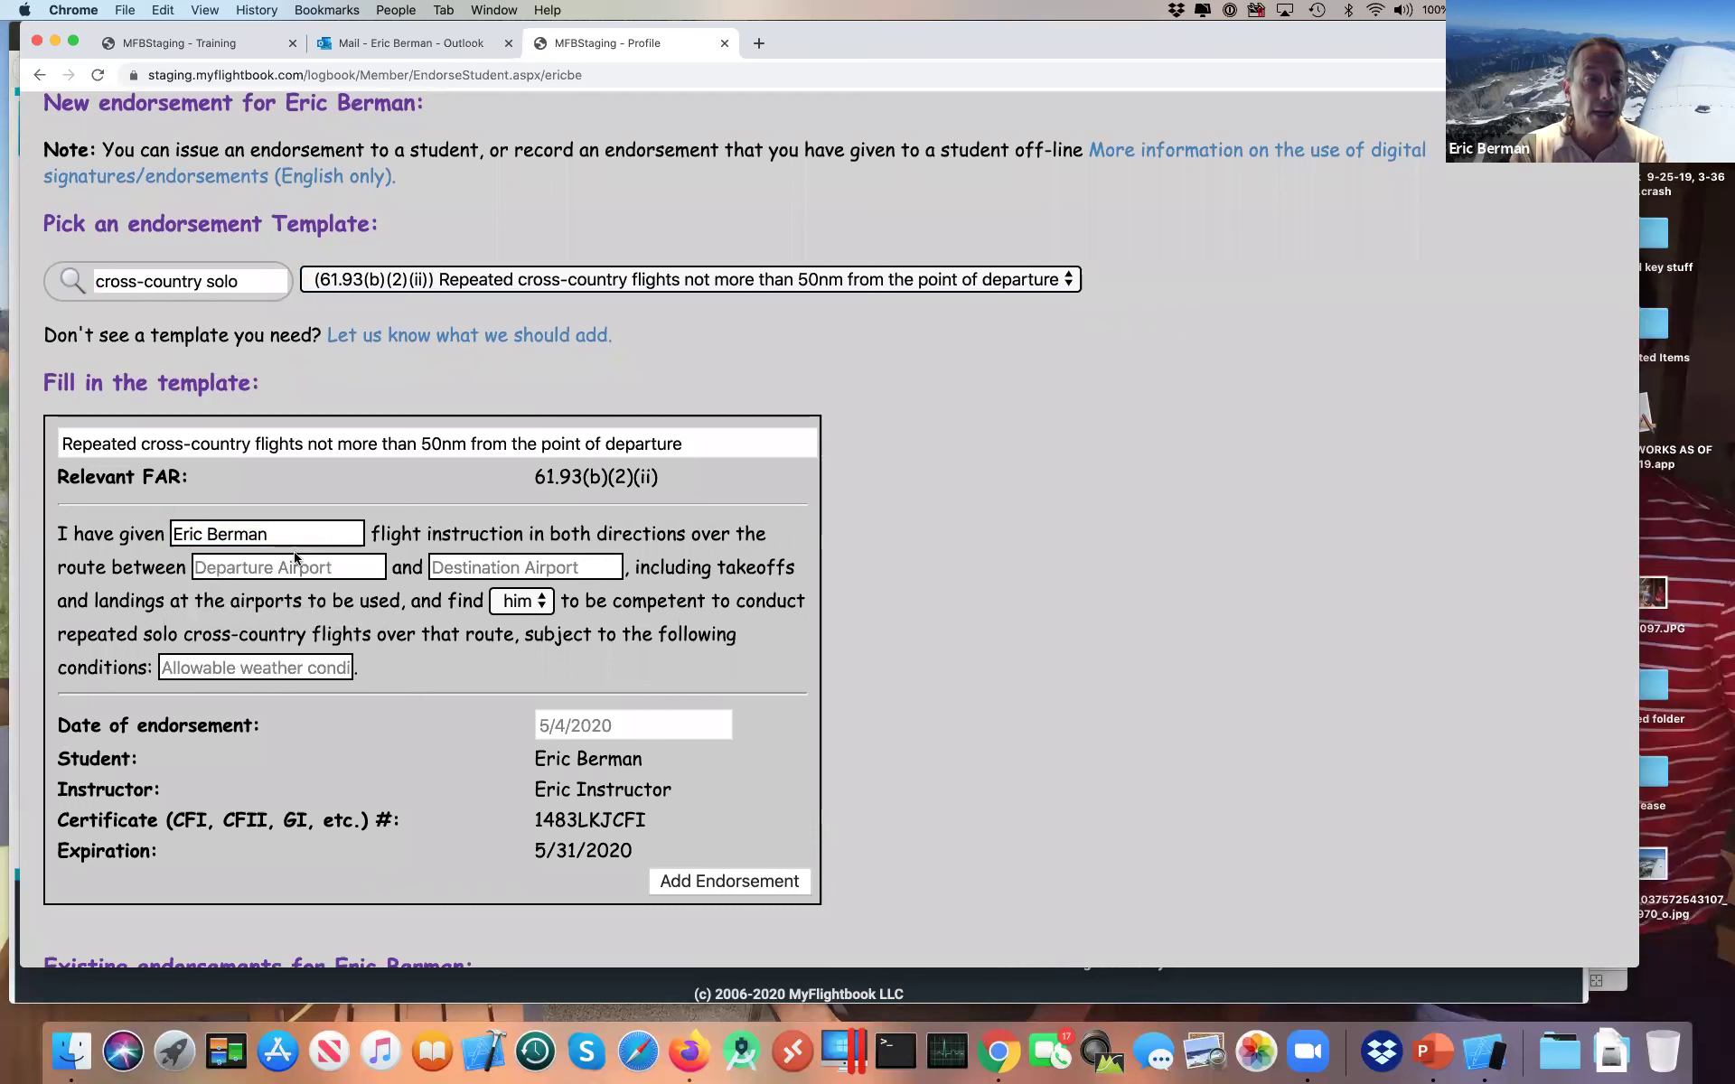
{"action": "left_click", "coordinate": [294, 565]}
{"action": "type", "text": "KPAE"}
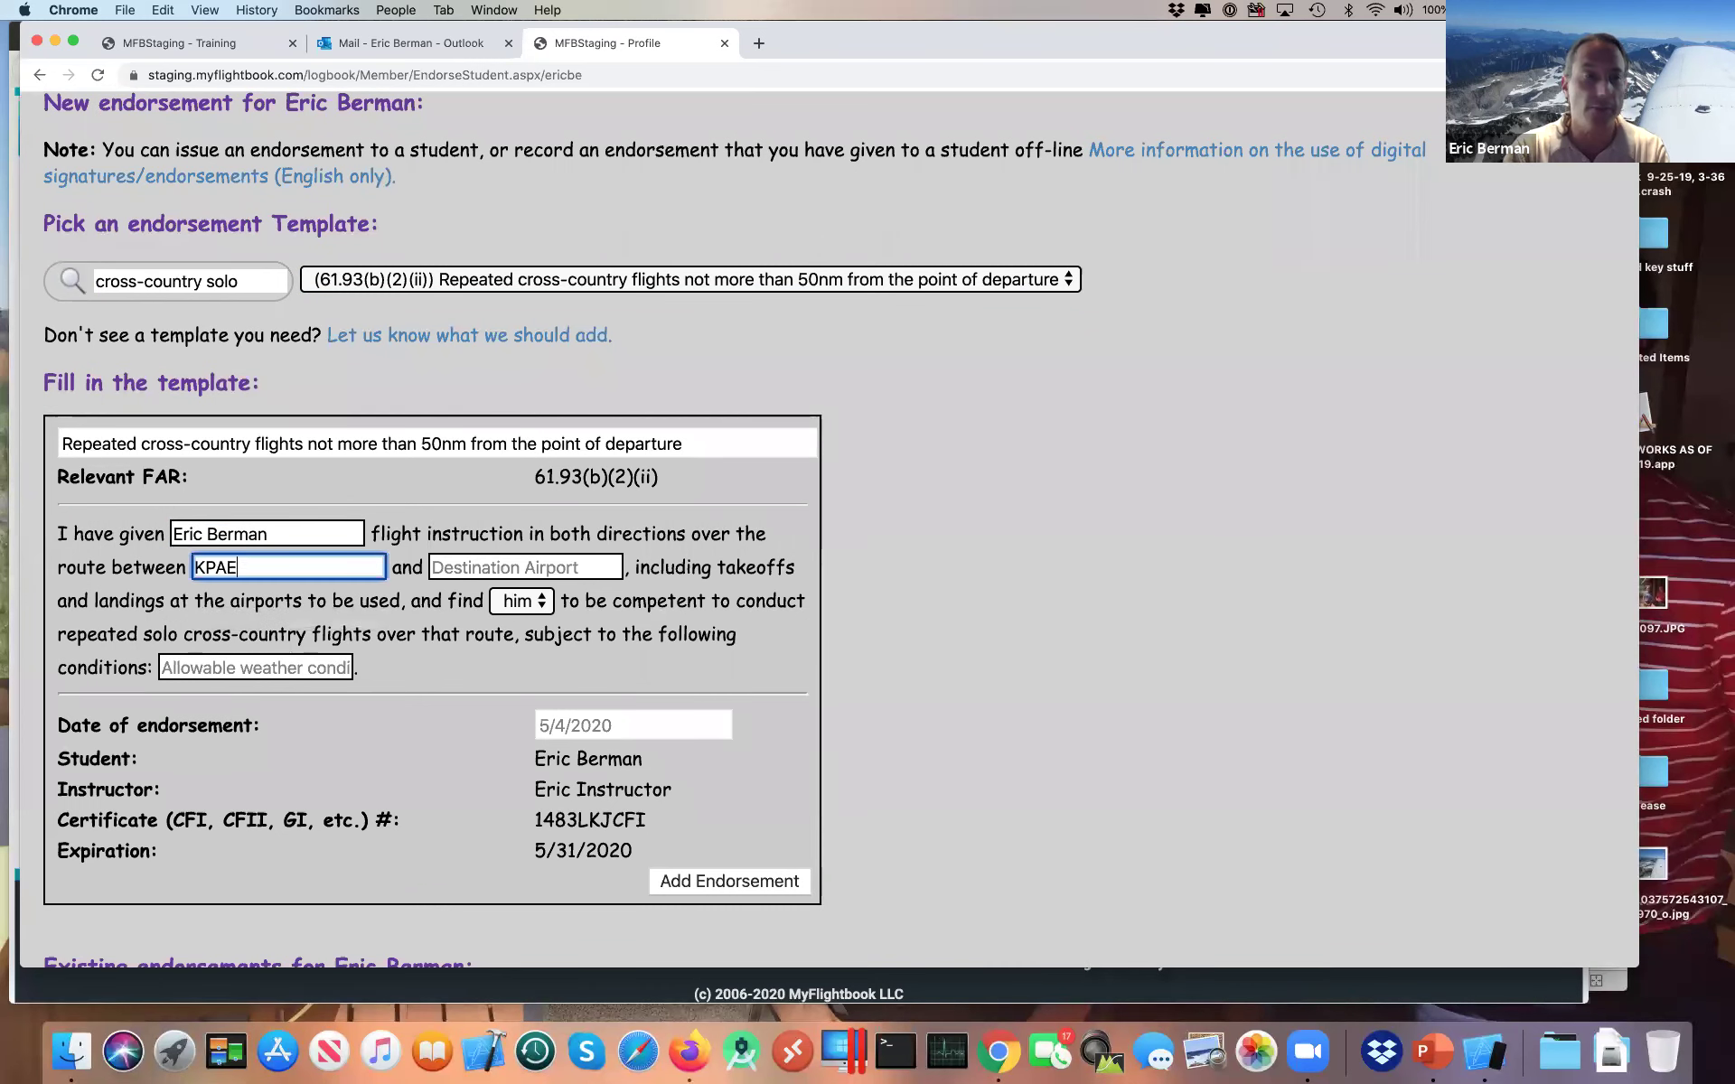
{"action": "key", "text": "Tab"}
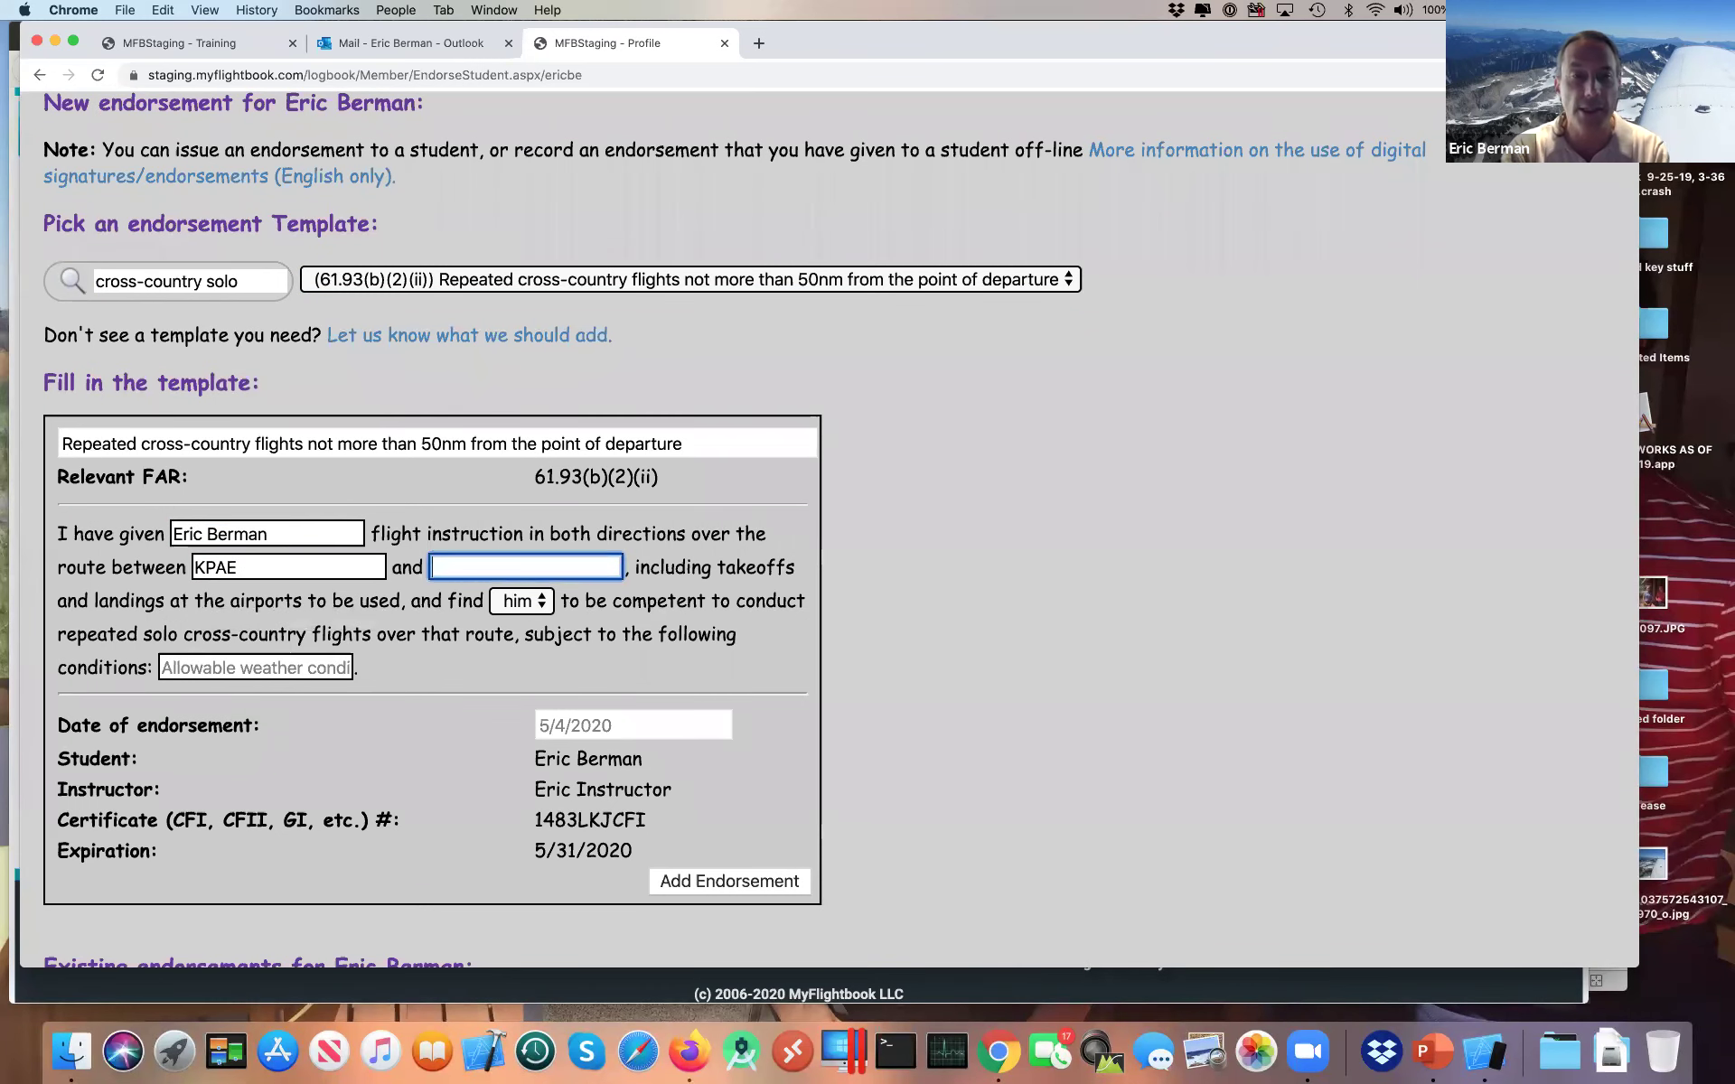
{"action": "type", "text": "KBLI"}
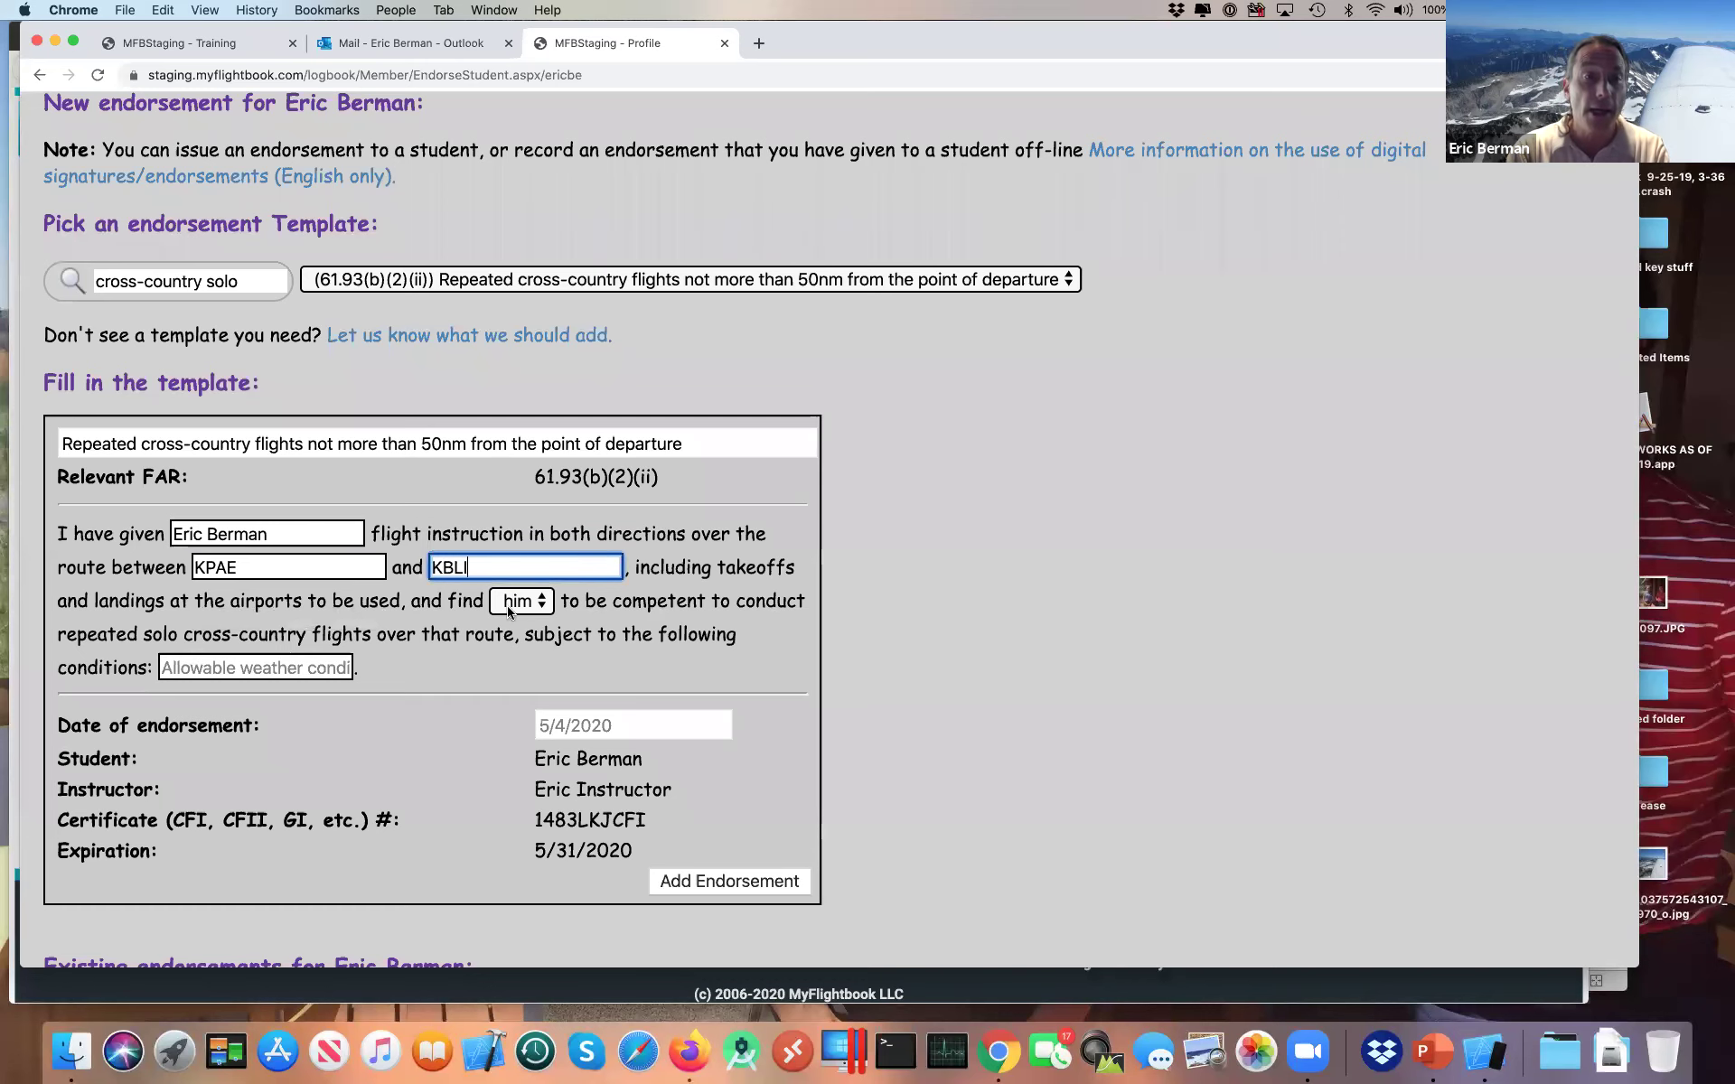
Step: Keep 'him' as the pronoun and enter CAVU as the weather conditions
{"action": "left_click", "coordinate": [524, 603]}
{"action": "left_click", "coordinate": [512, 603]}
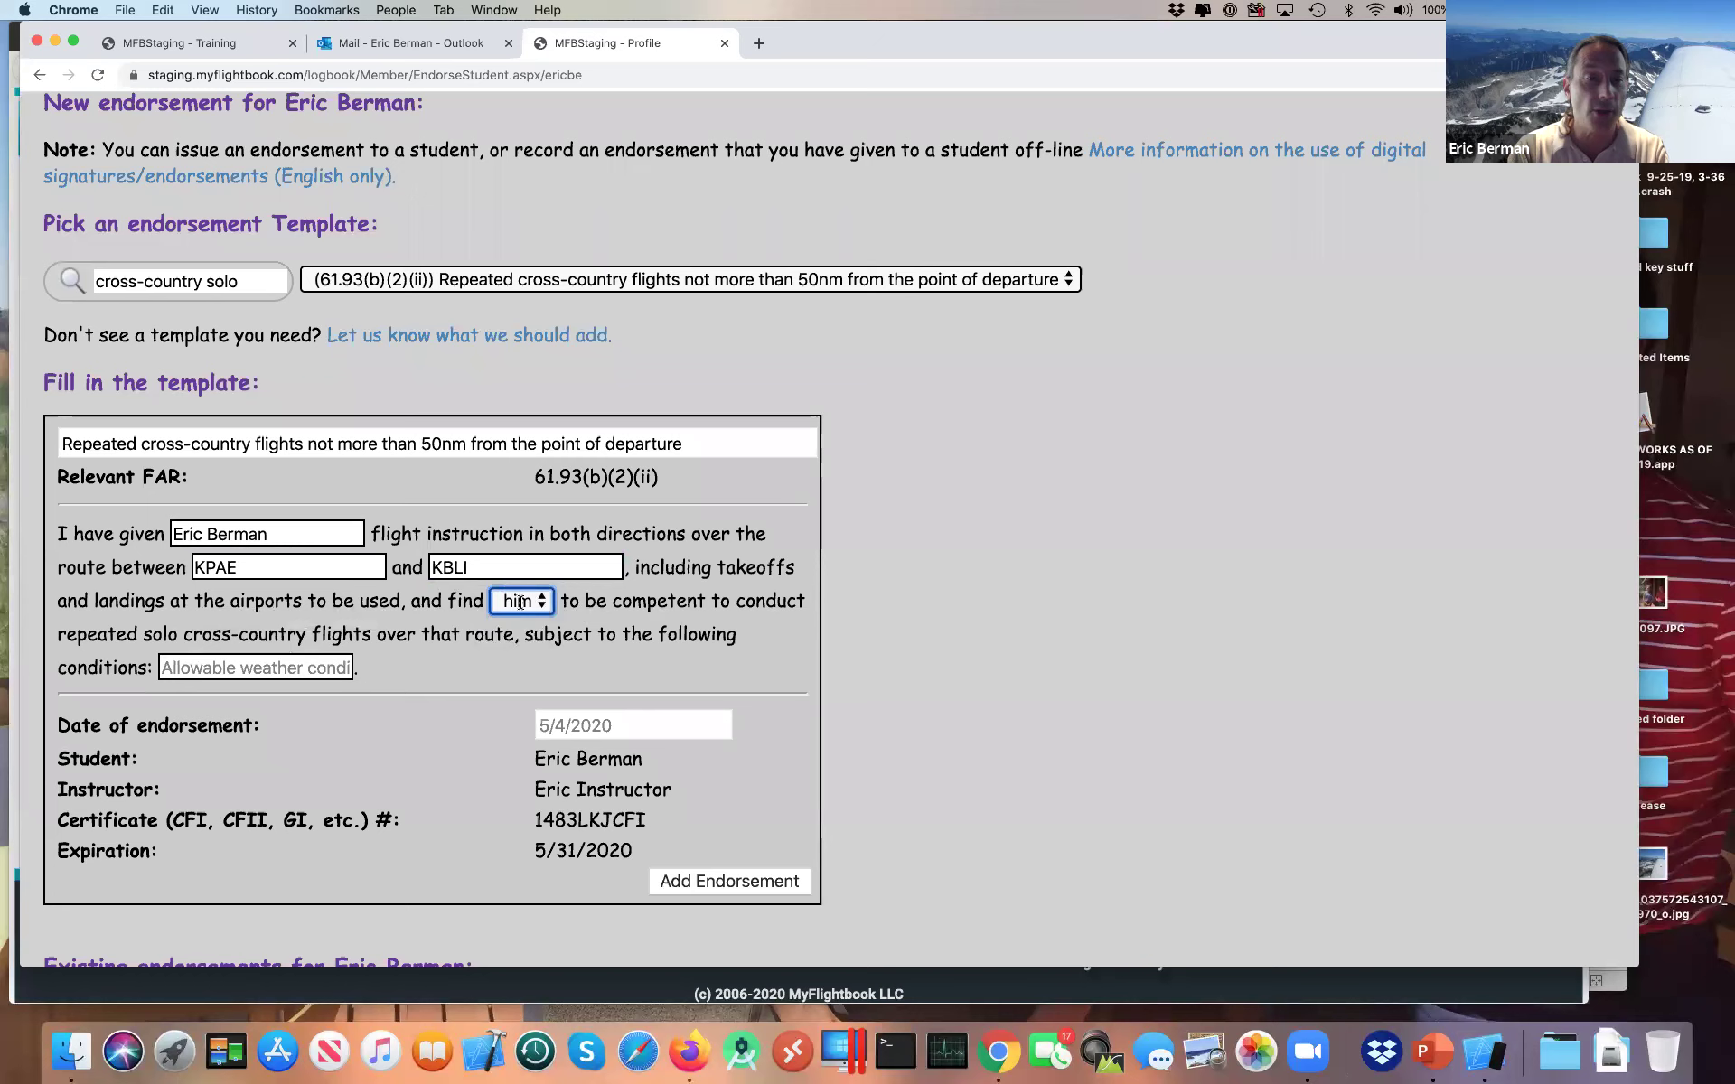
{"action": "left_click", "coordinate": [257, 669]}
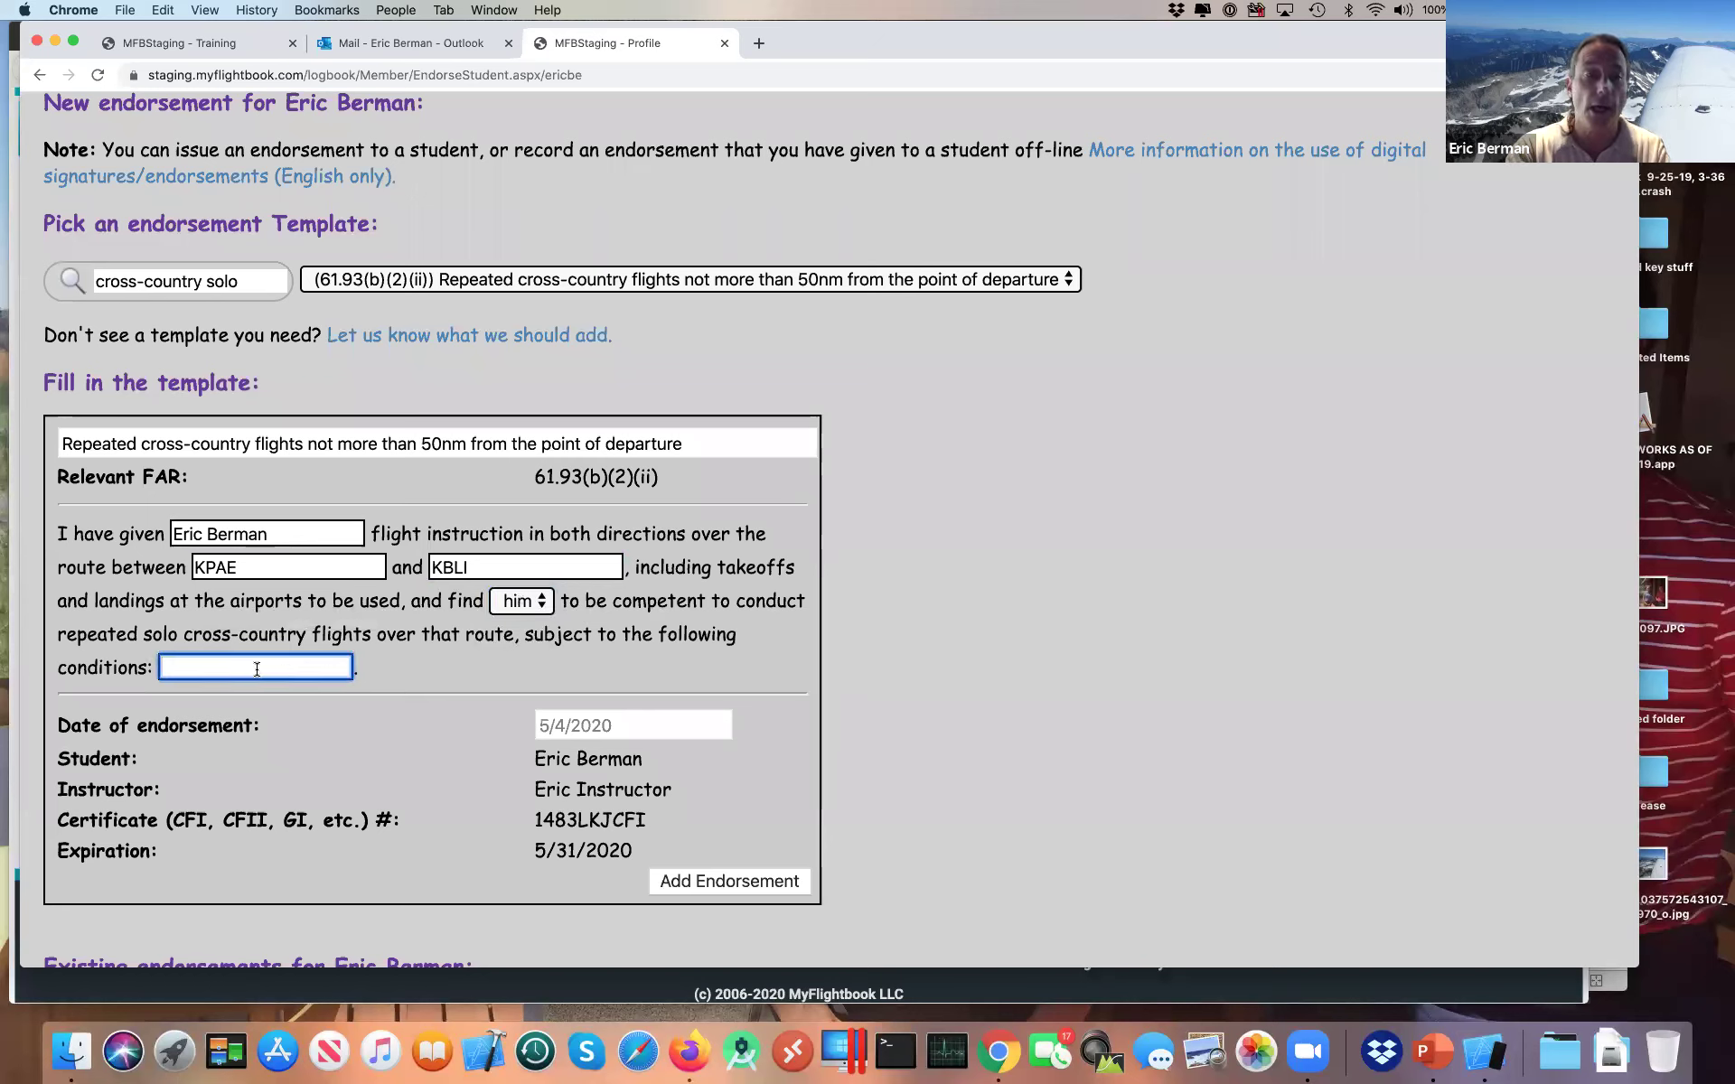
{"action": "type", "text": "CAVU"}
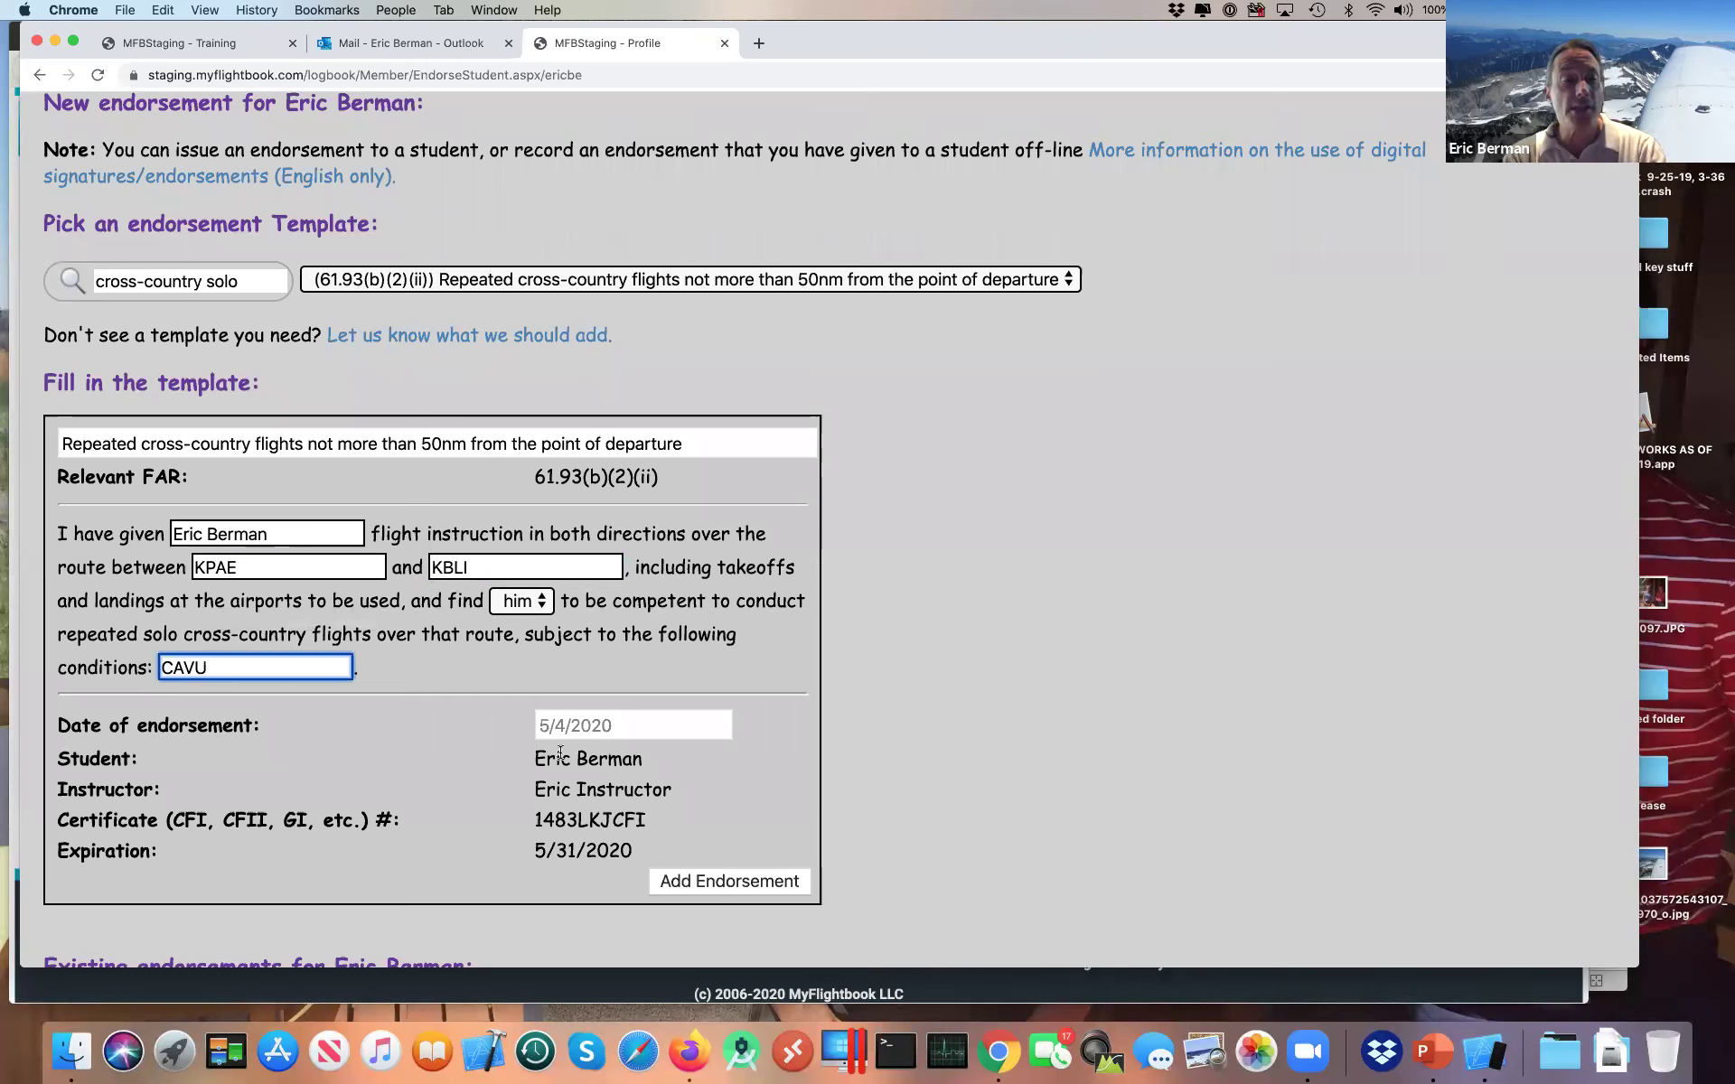
{"action": "left_click", "coordinate": [544, 815]}
Step: Review the certificate number, 5/31/2020 expiration and the 5/4/2020 endorsement date
{"action": "double_click", "coordinate": [544, 815]}
{"action": "left_click_drag", "start_coordinate": [538, 848], "coordinate": [622, 846]}
{"action": "left_click", "coordinate": [582, 761]}
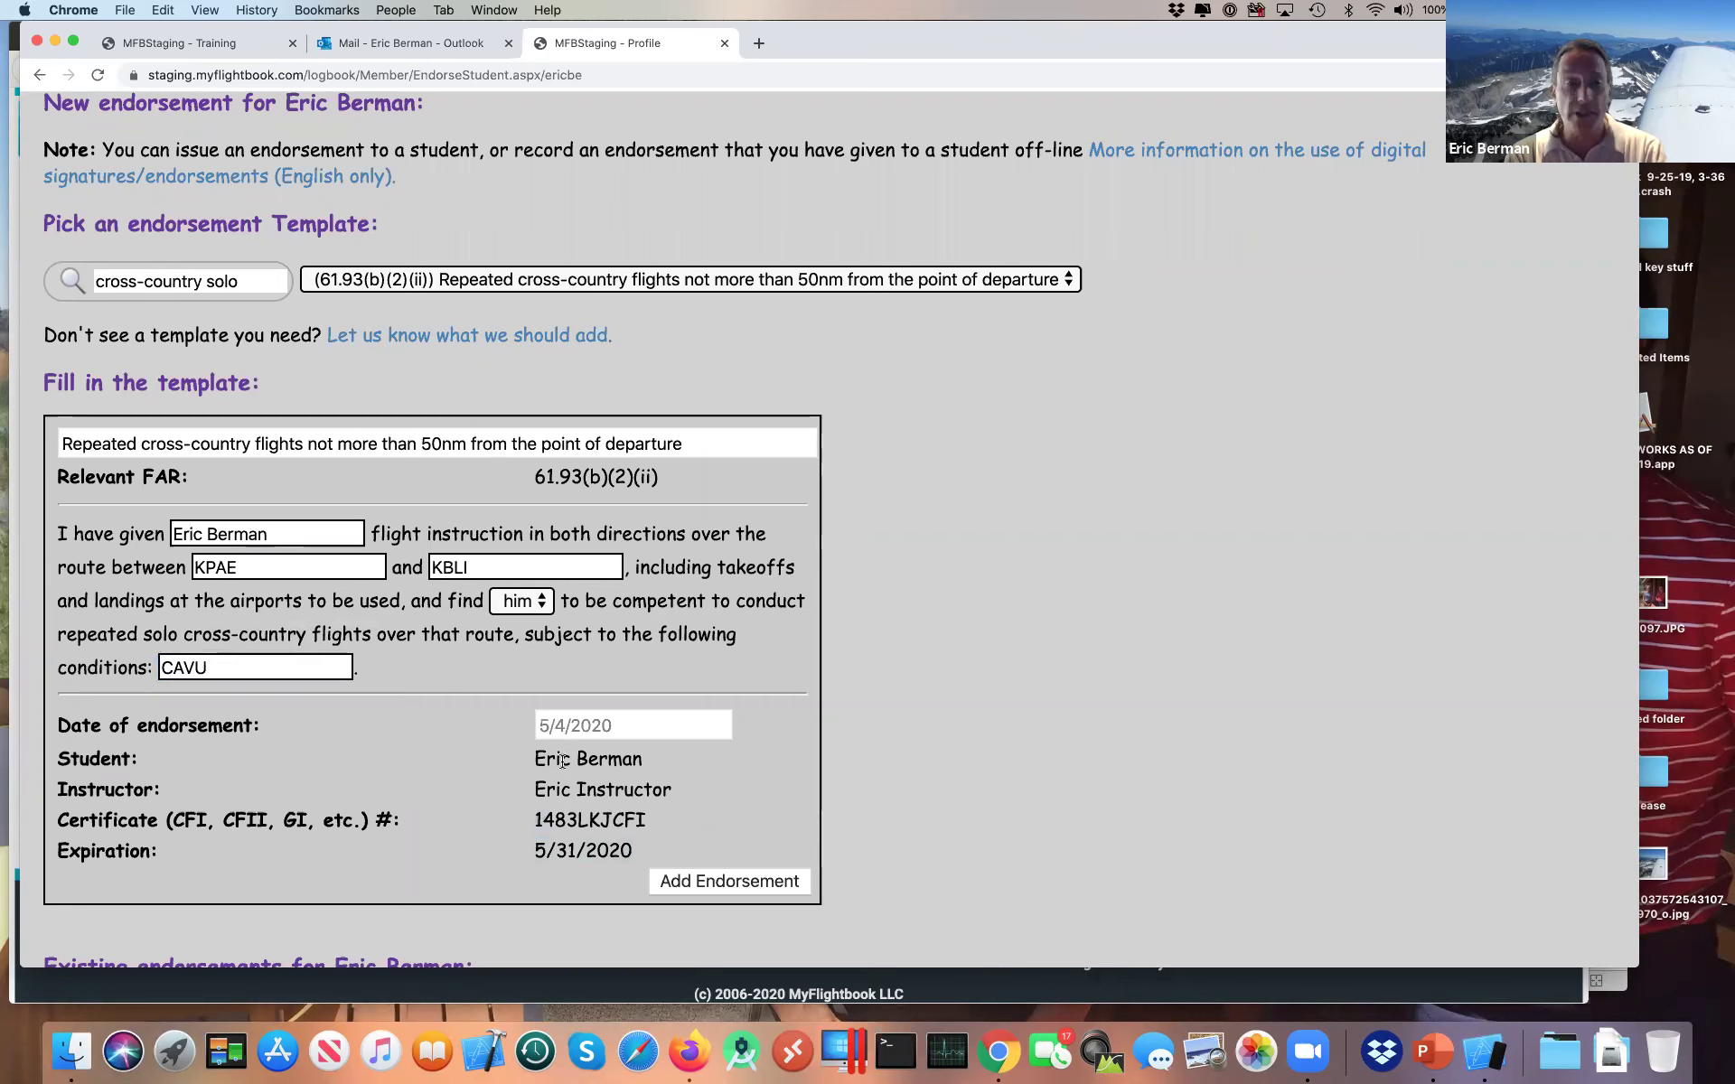
{"action": "left_click", "coordinate": [627, 721]}
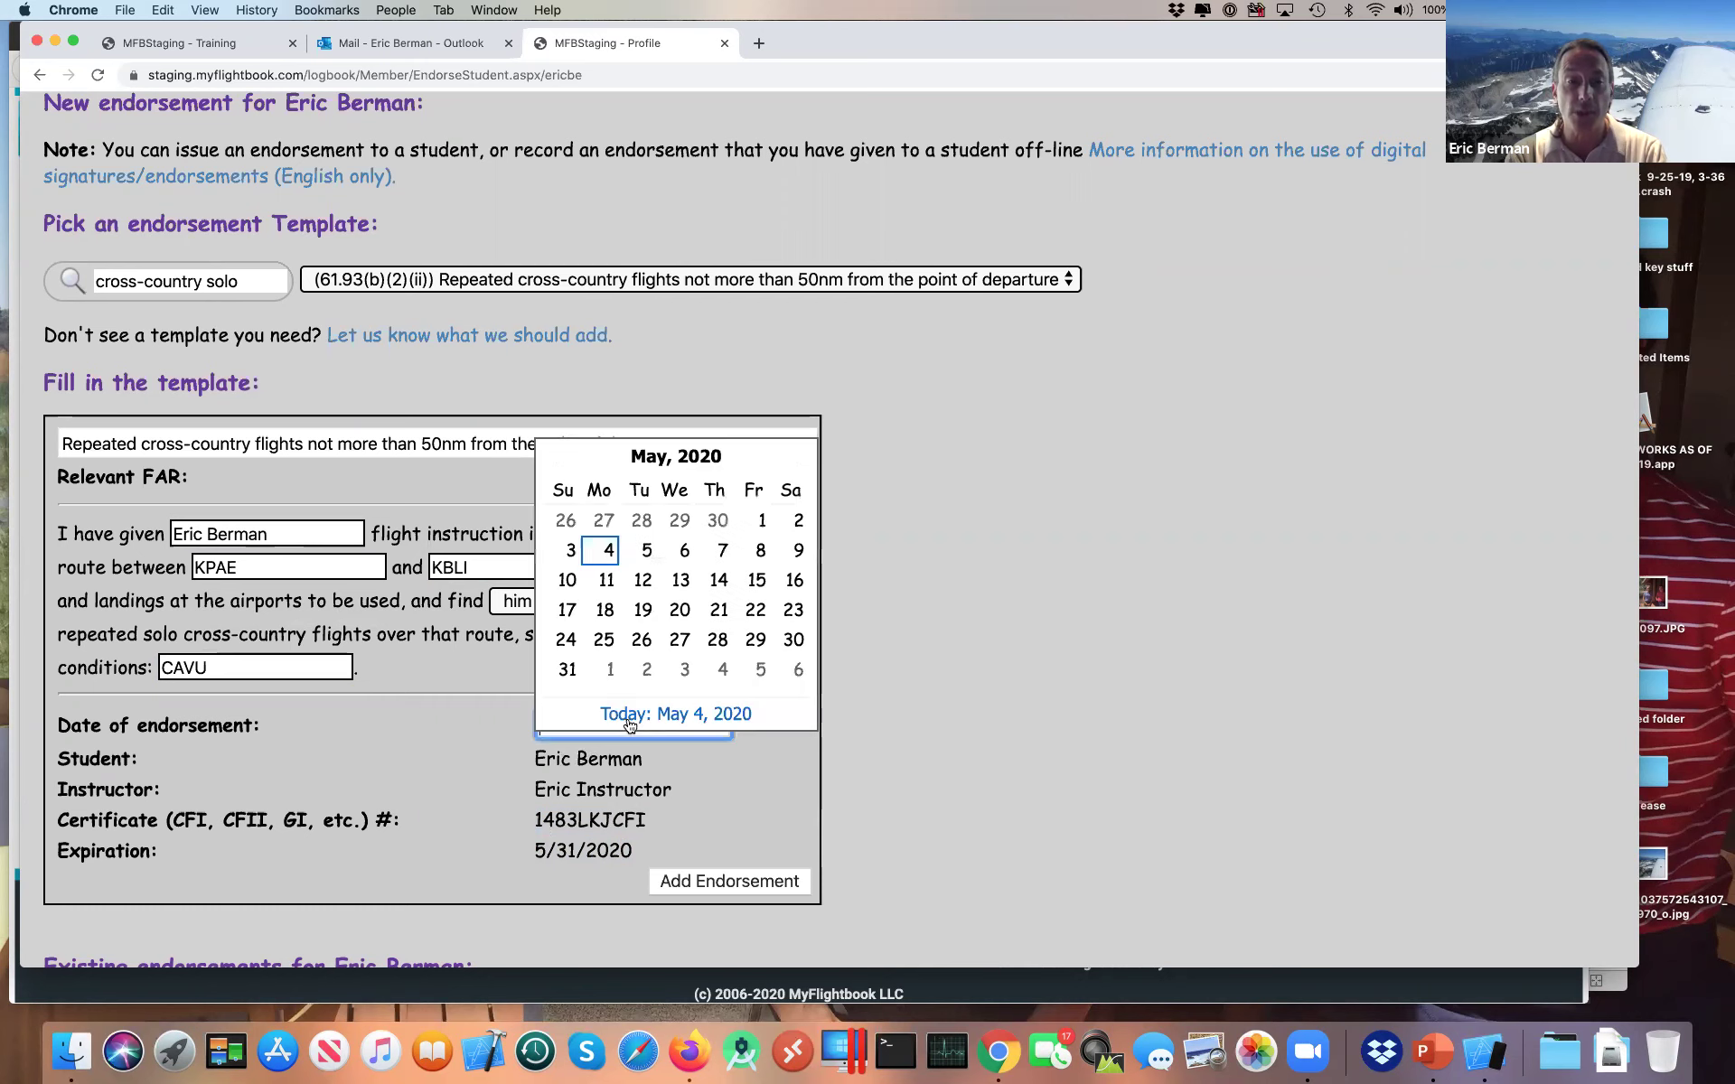
{"action": "key", "text": "Escape"}
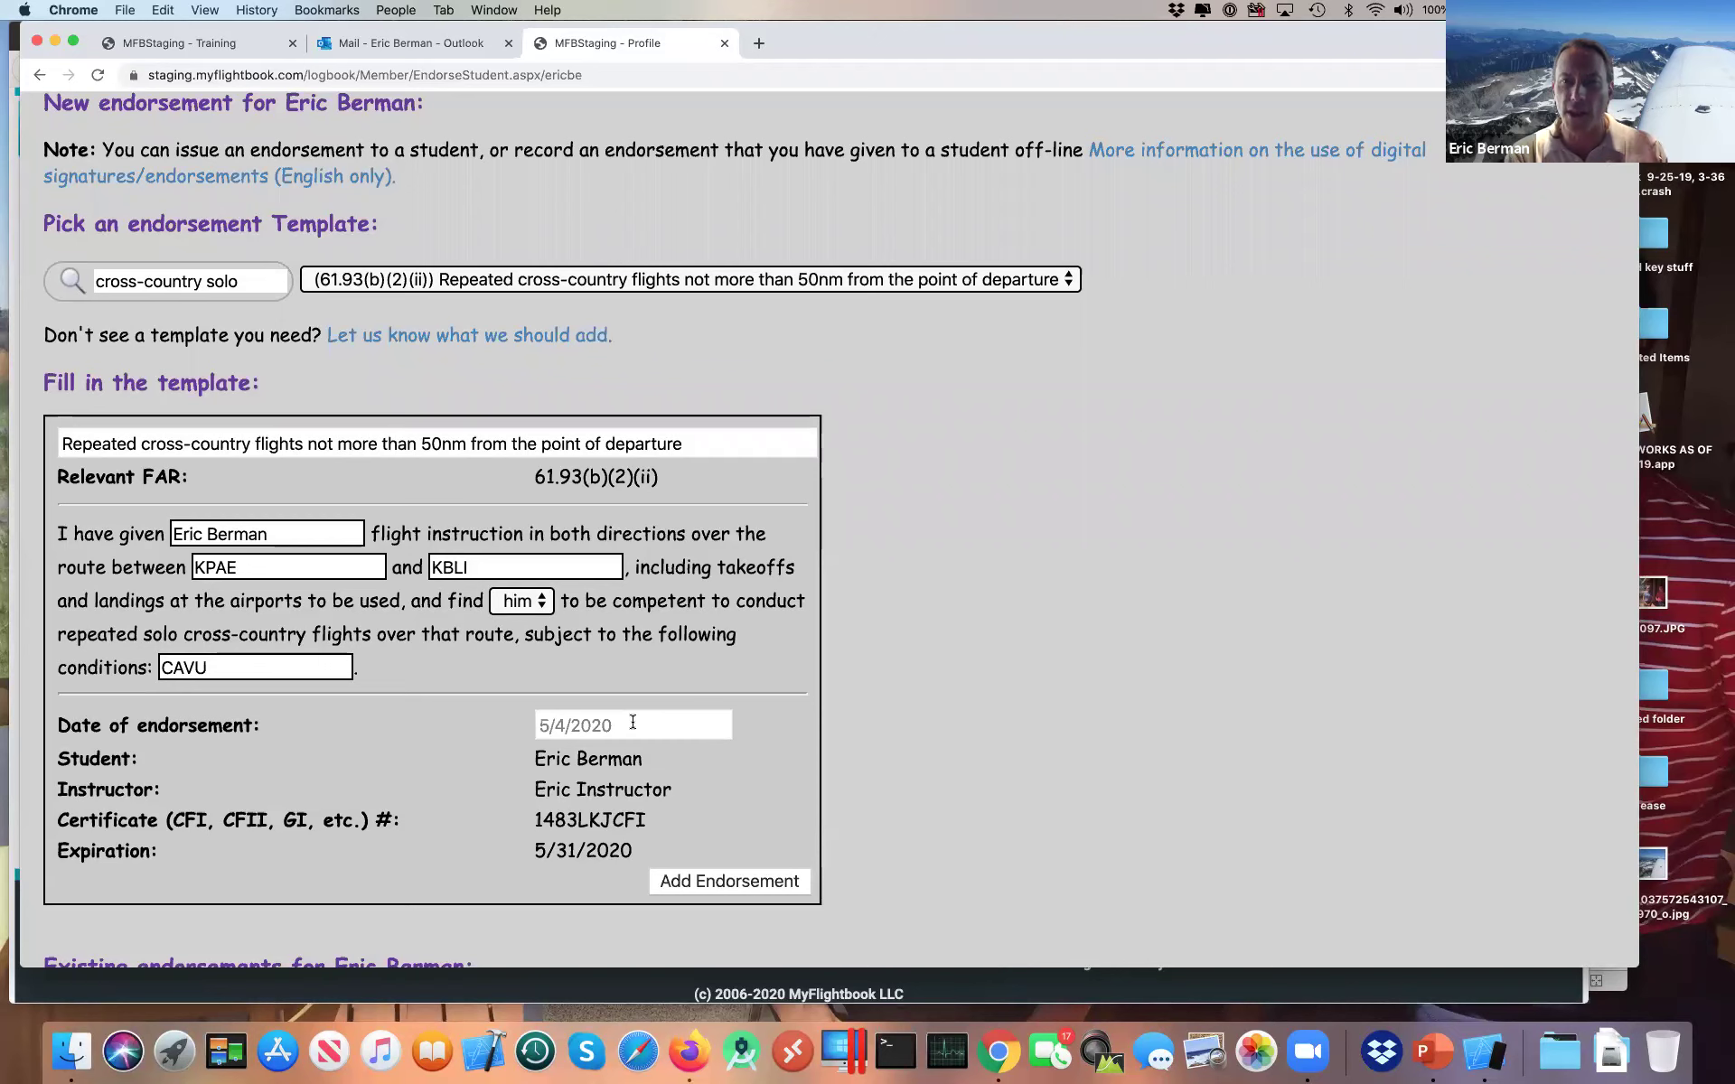
Step: Add the KPAE–KBLI CAVU endorsement, find it under existing endorsements, then switch to Firefox
{"action": "left_click", "coordinate": [710, 881]}
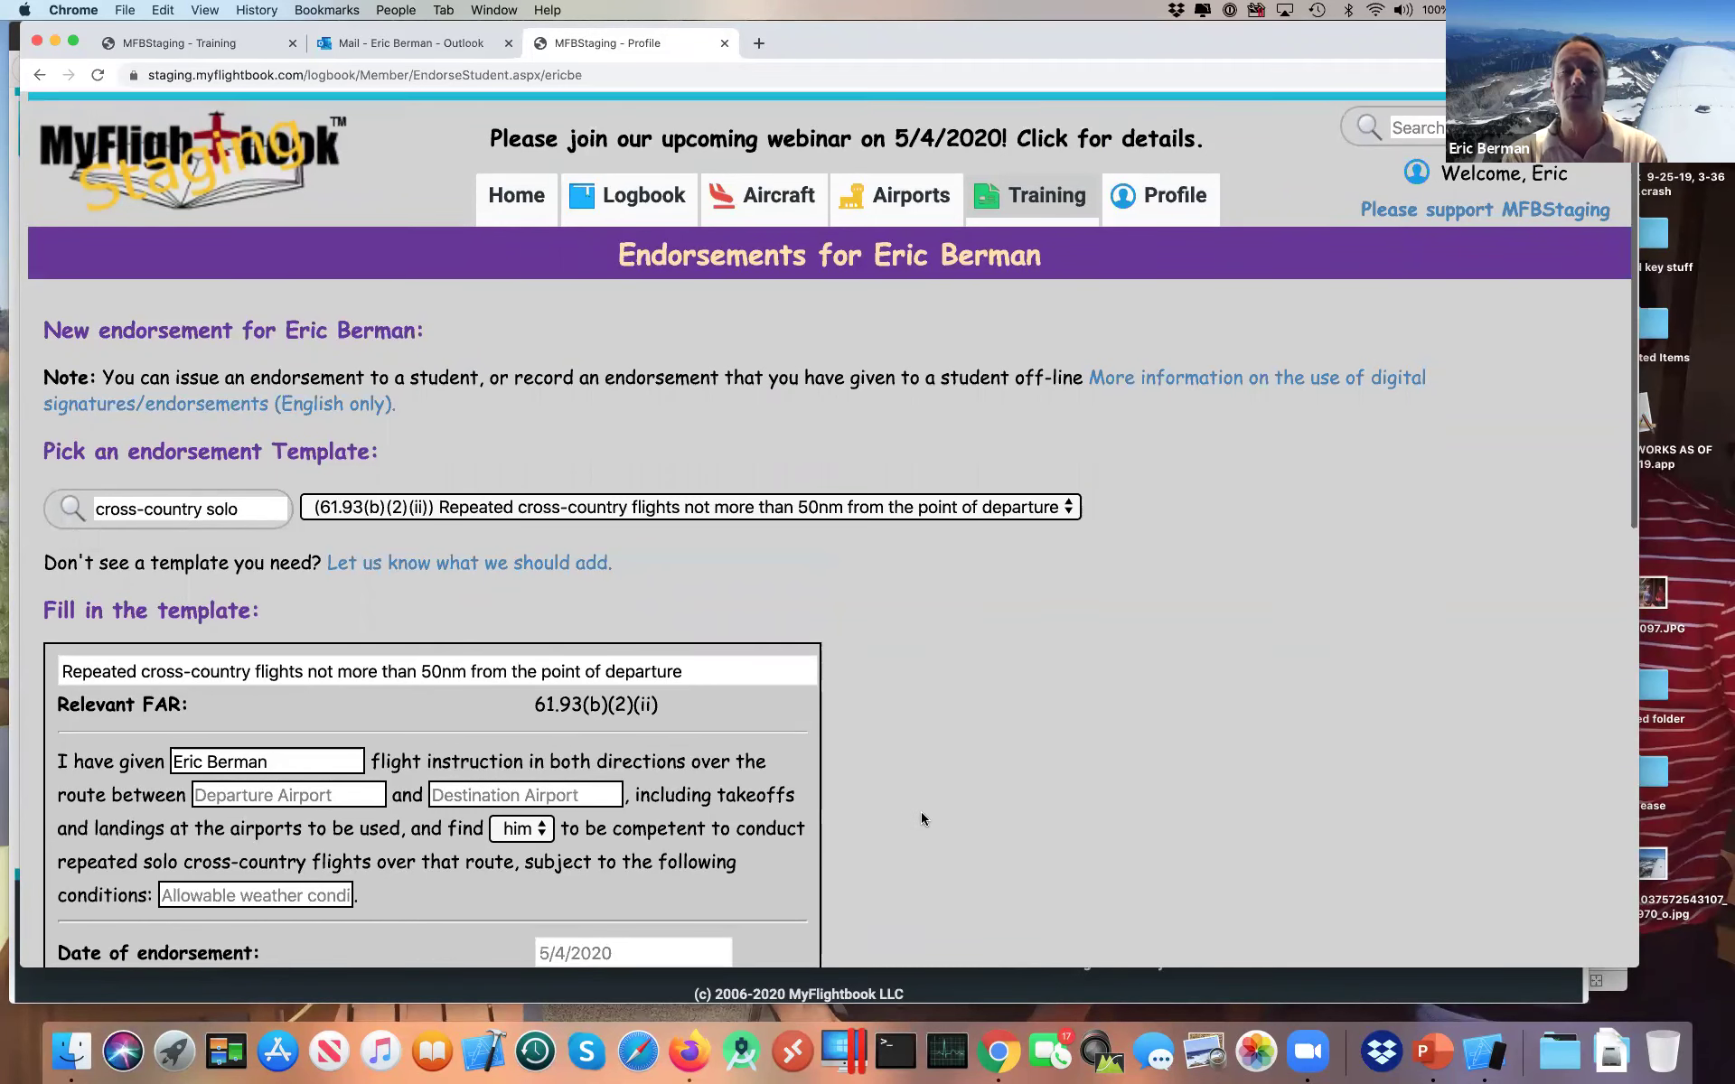
{"action": "scroll", "coordinate": [921, 813], "scroll_direction": "down", "scroll_amount": 4}
{"action": "scroll", "coordinate": [922, 818], "scroll_direction": "down", "scroll_amount": 1}
{"action": "scroll", "coordinate": [922, 819], "scroll_direction": "down", "scroll_amount": 12}
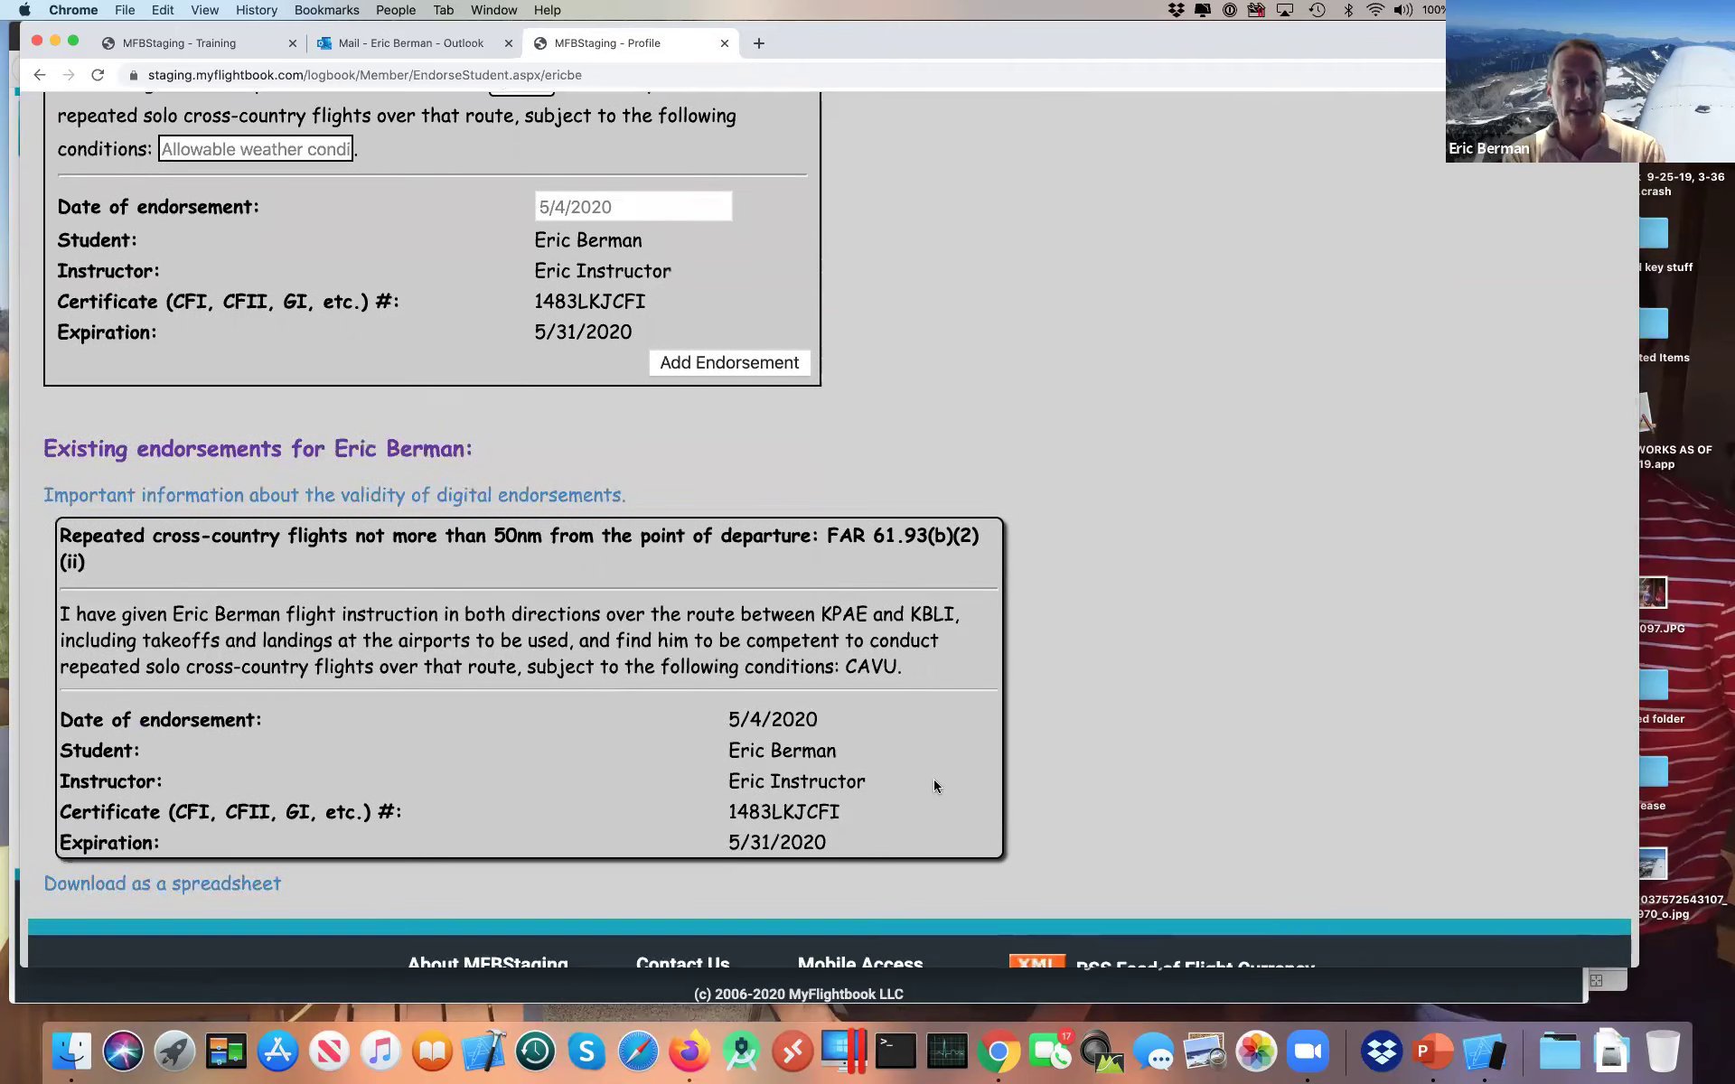
{"action": "scroll", "coordinate": [920, 836], "scroll_direction": "down", "scroll_amount": 2}
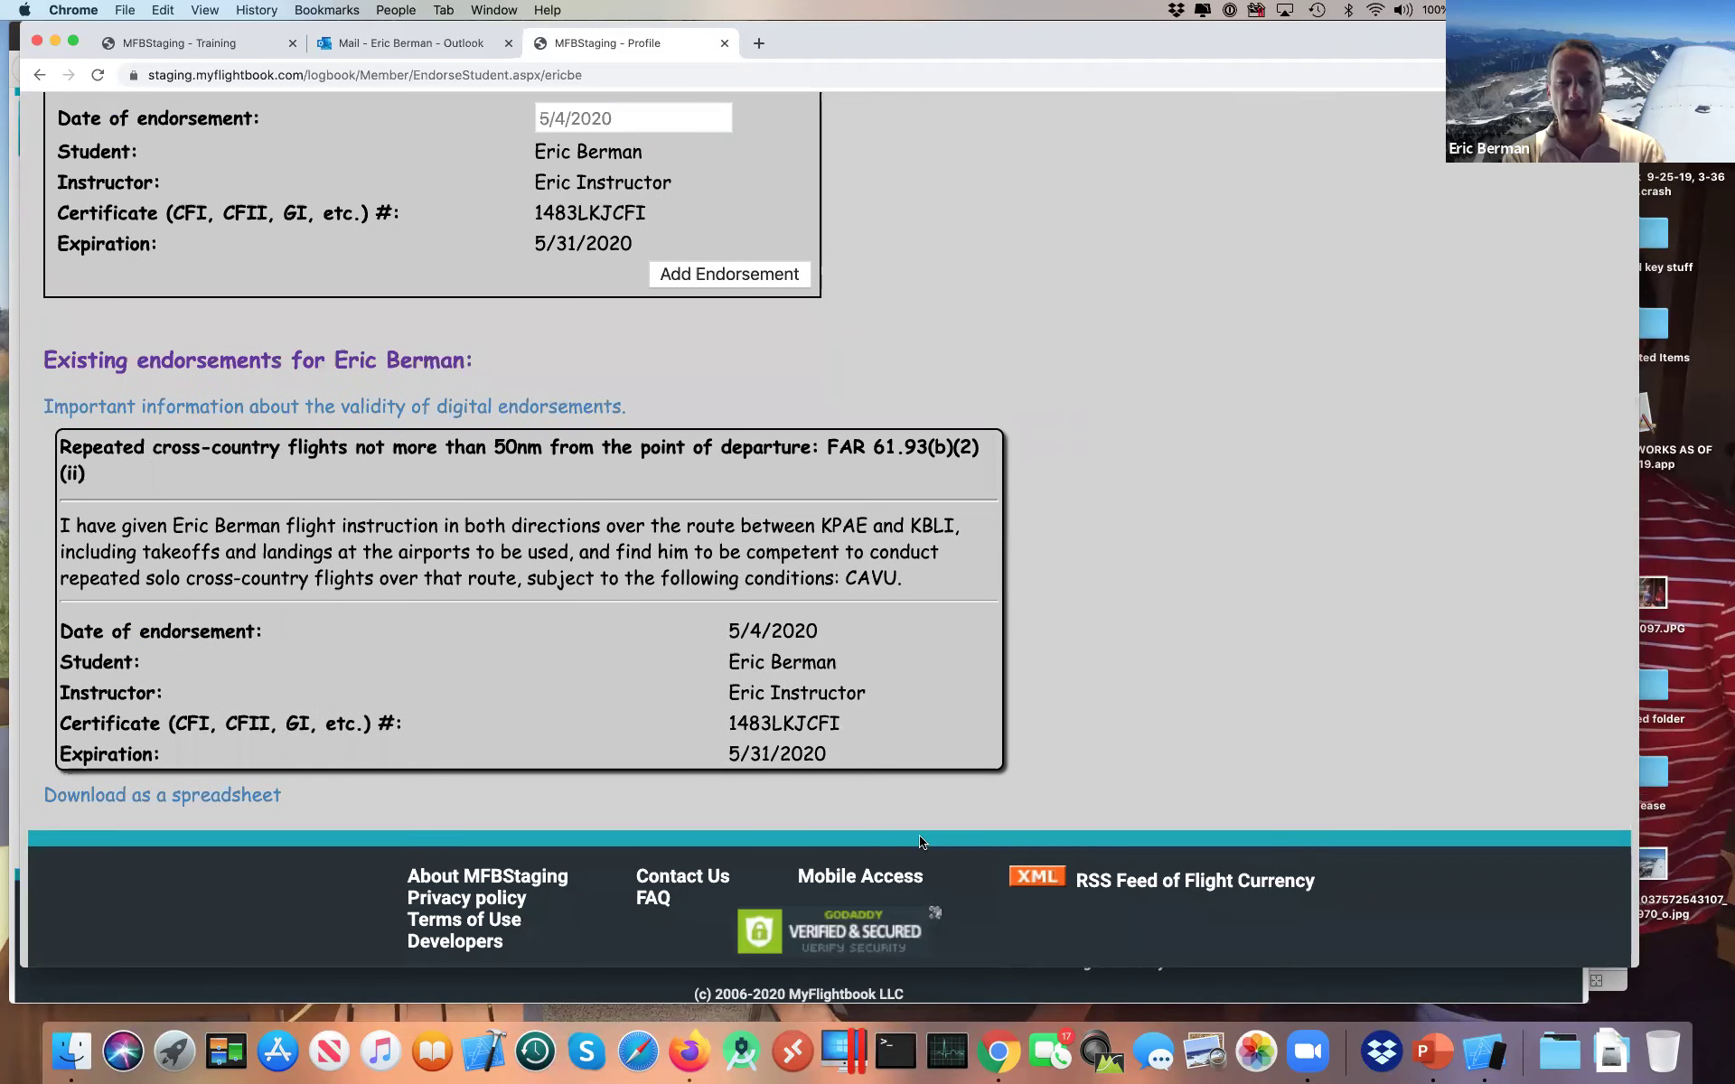
{"action": "key", "text": "super+Tab"}
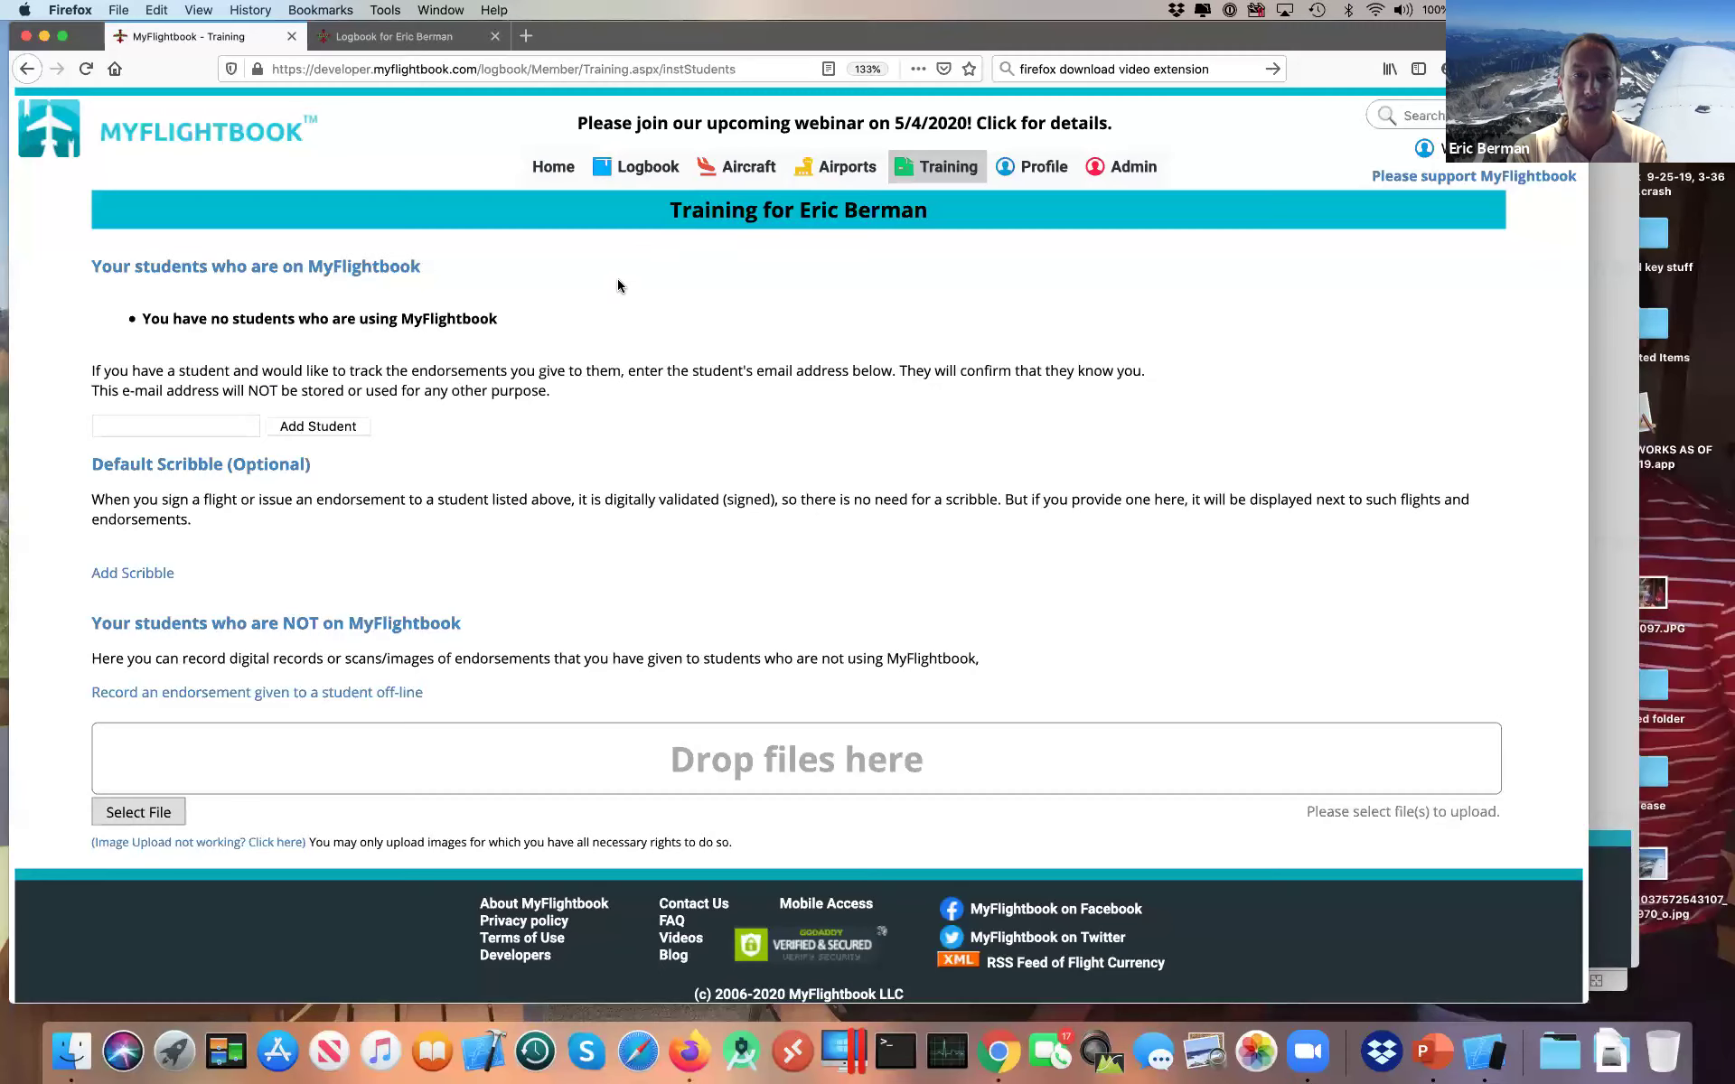
Step: Check the new cross-country endorsement in the student's Endorsements list
{"action": "mouse_move", "coordinate": [909, 171]}
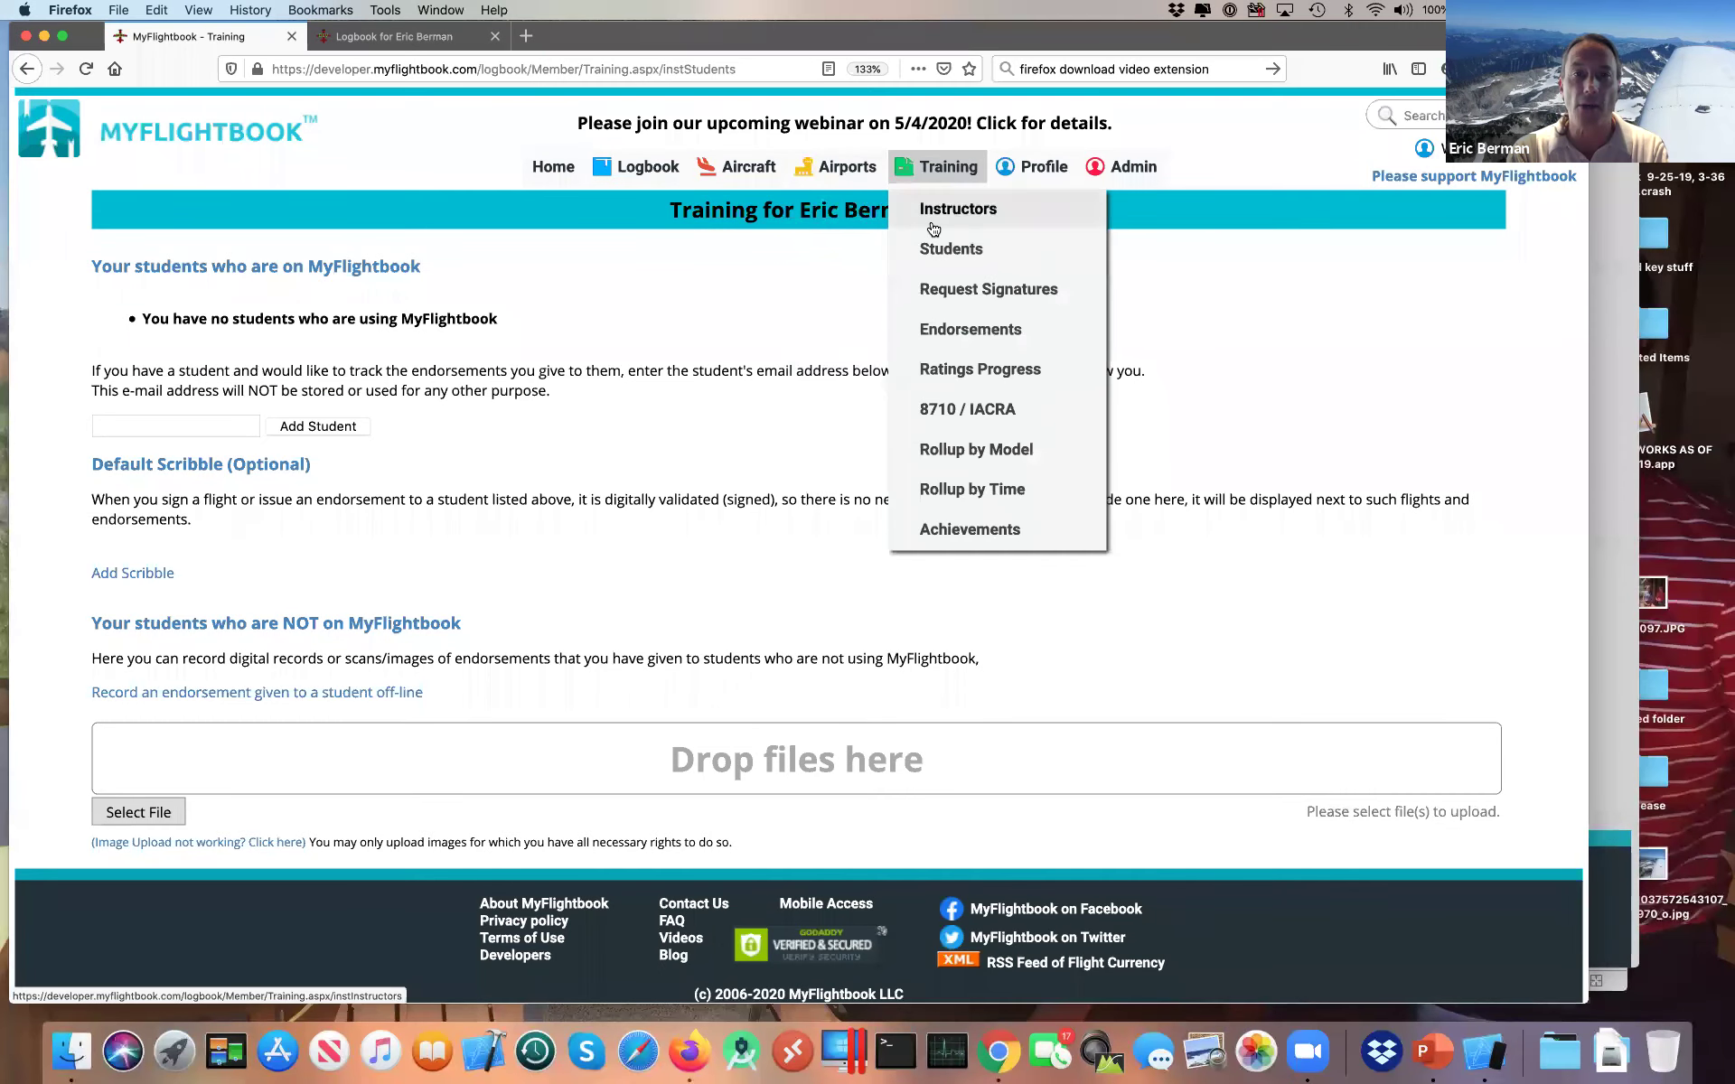
{"action": "left_click", "coordinate": [947, 336]}
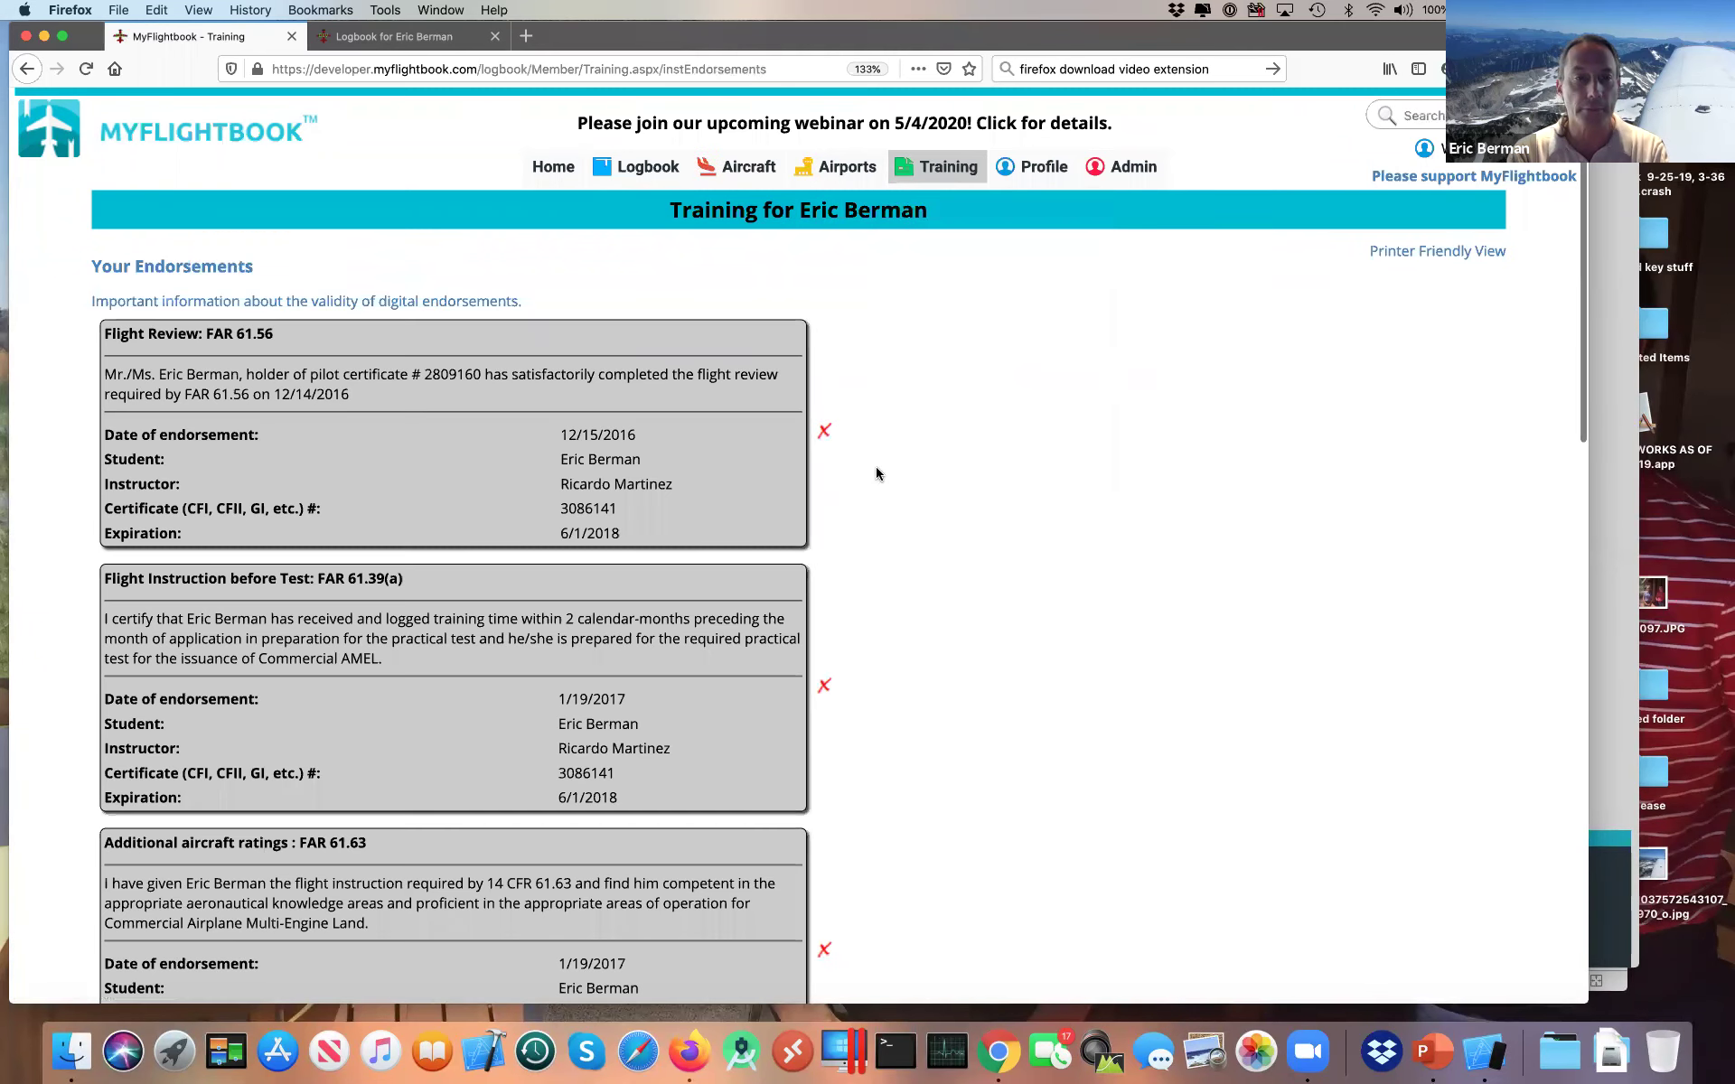
{"action": "scroll", "coordinate": [876, 469], "scroll_direction": "down", "scroll_amount": 5}
{"action": "scroll", "coordinate": [876, 467], "scroll_direction": "down", "scroll_amount": 4}
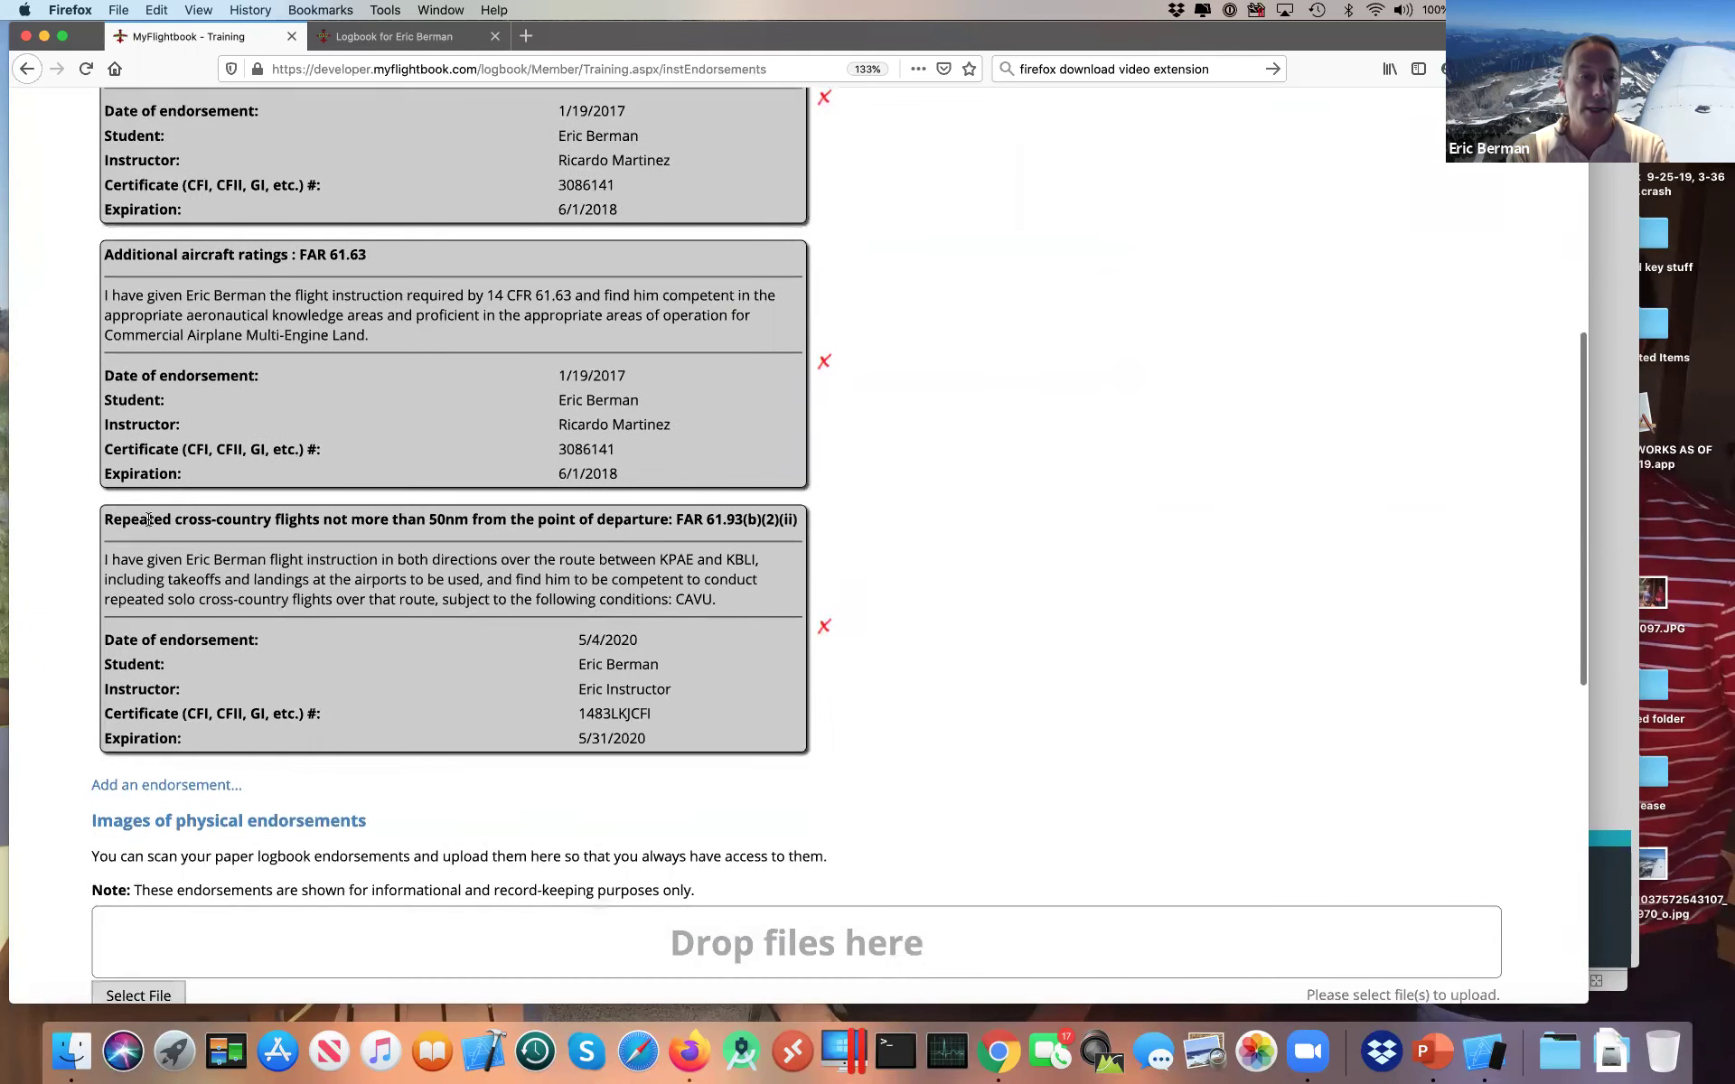
{"action": "left_click_drag", "start_coordinate": [105, 523], "coordinate": [718, 761]}
{"action": "left_click", "coordinate": [718, 759]}
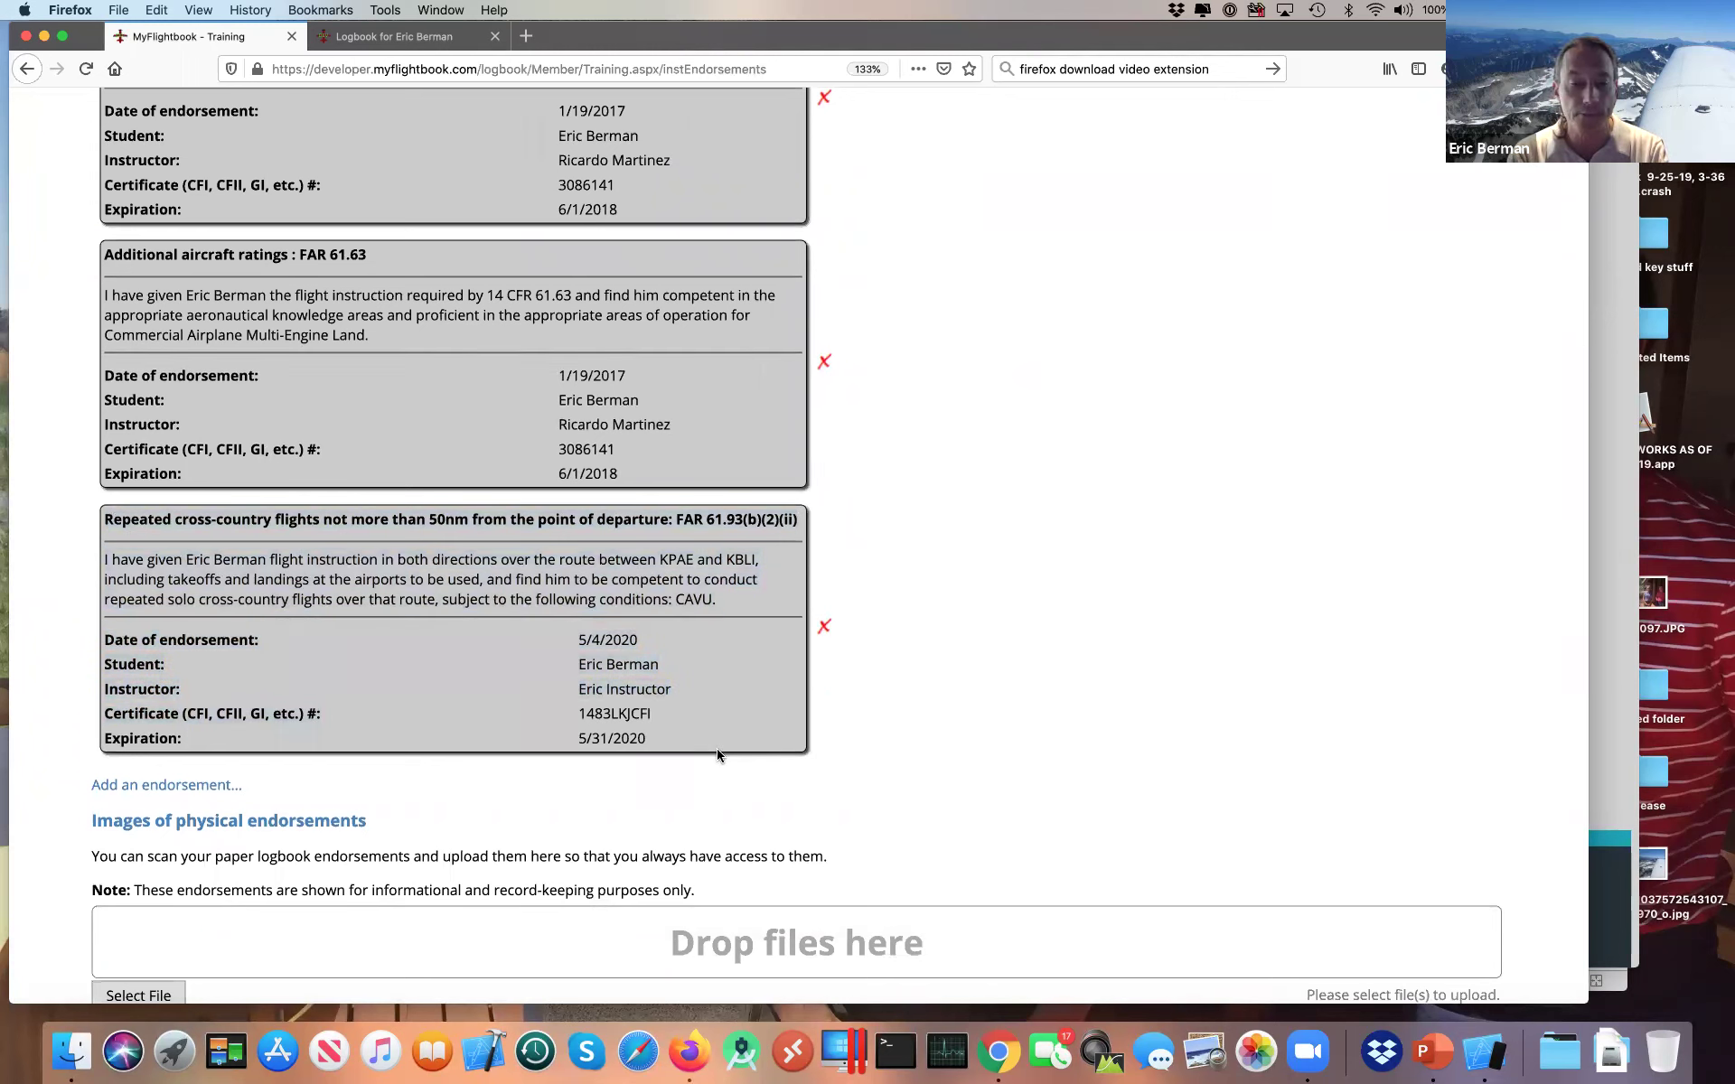
{"action": "scroll", "coordinate": [810, 378], "scroll_direction": "up", "scroll_amount": 5}
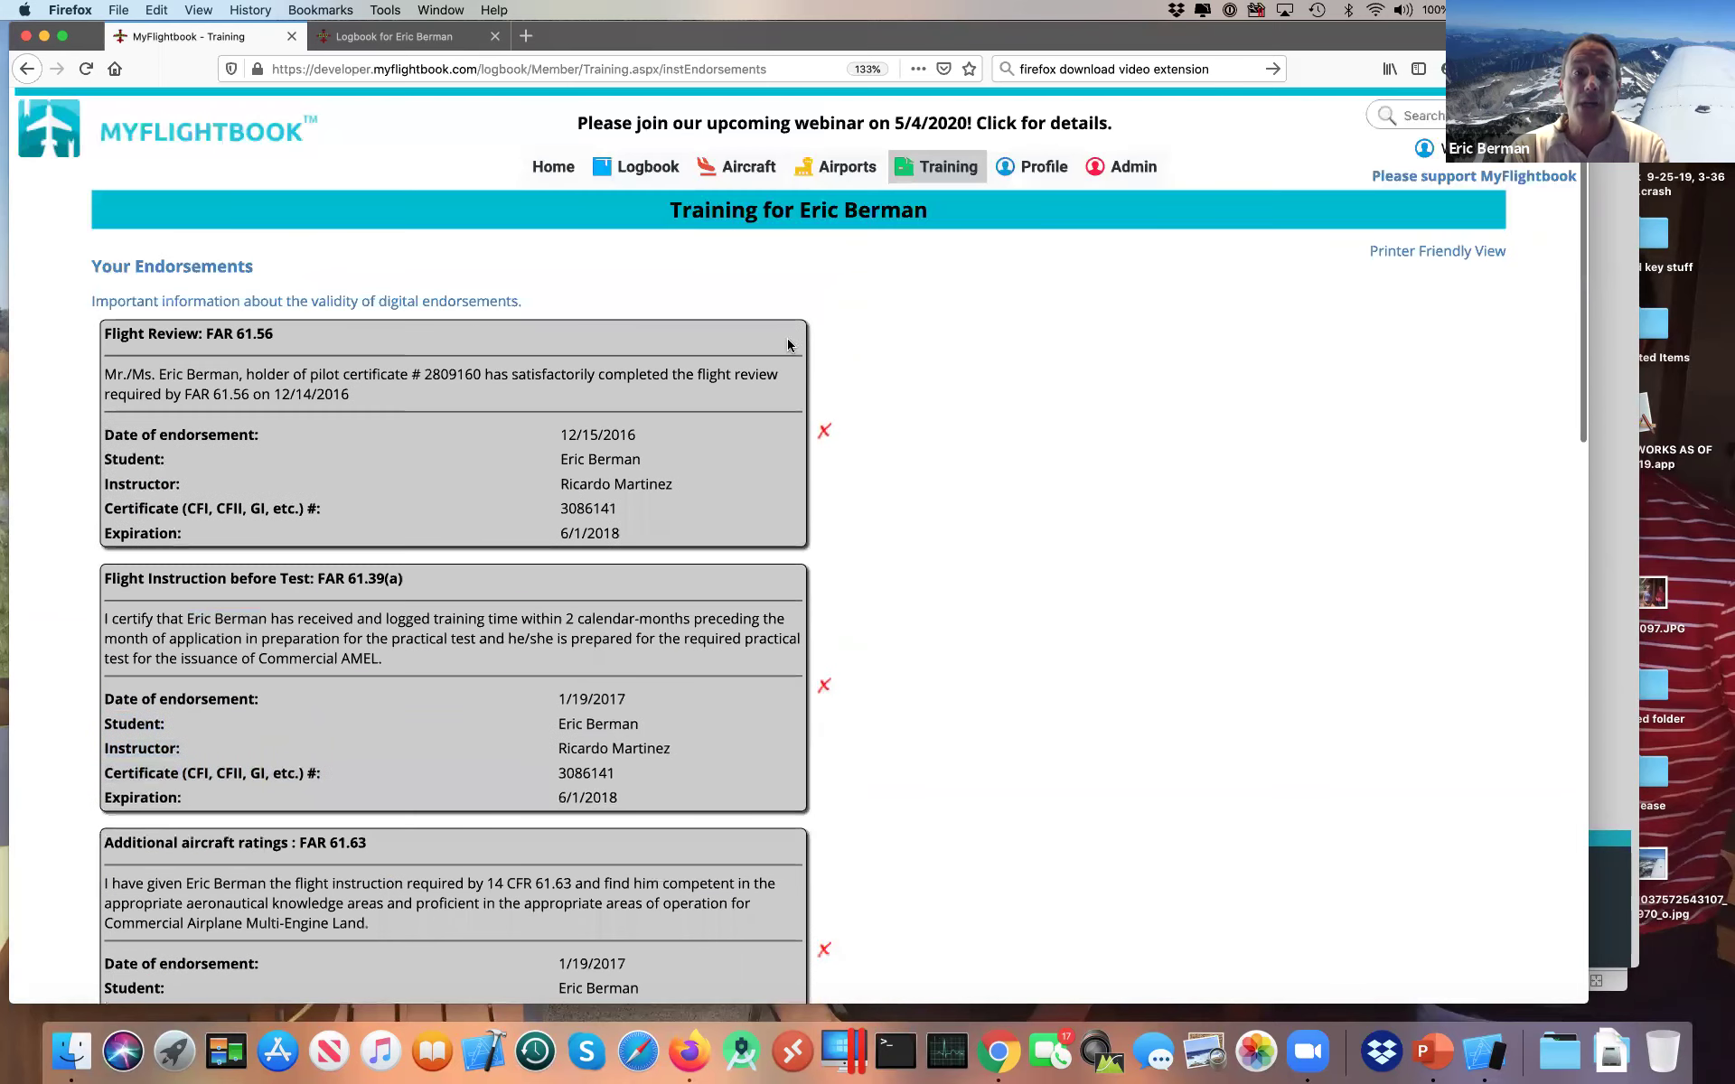
Step: Allow the issuing instructor to view the student's logbook, then return to Chrome
{"action": "mouse_move", "coordinate": [947, 168]}
{"action": "left_click", "coordinate": [953, 246]}
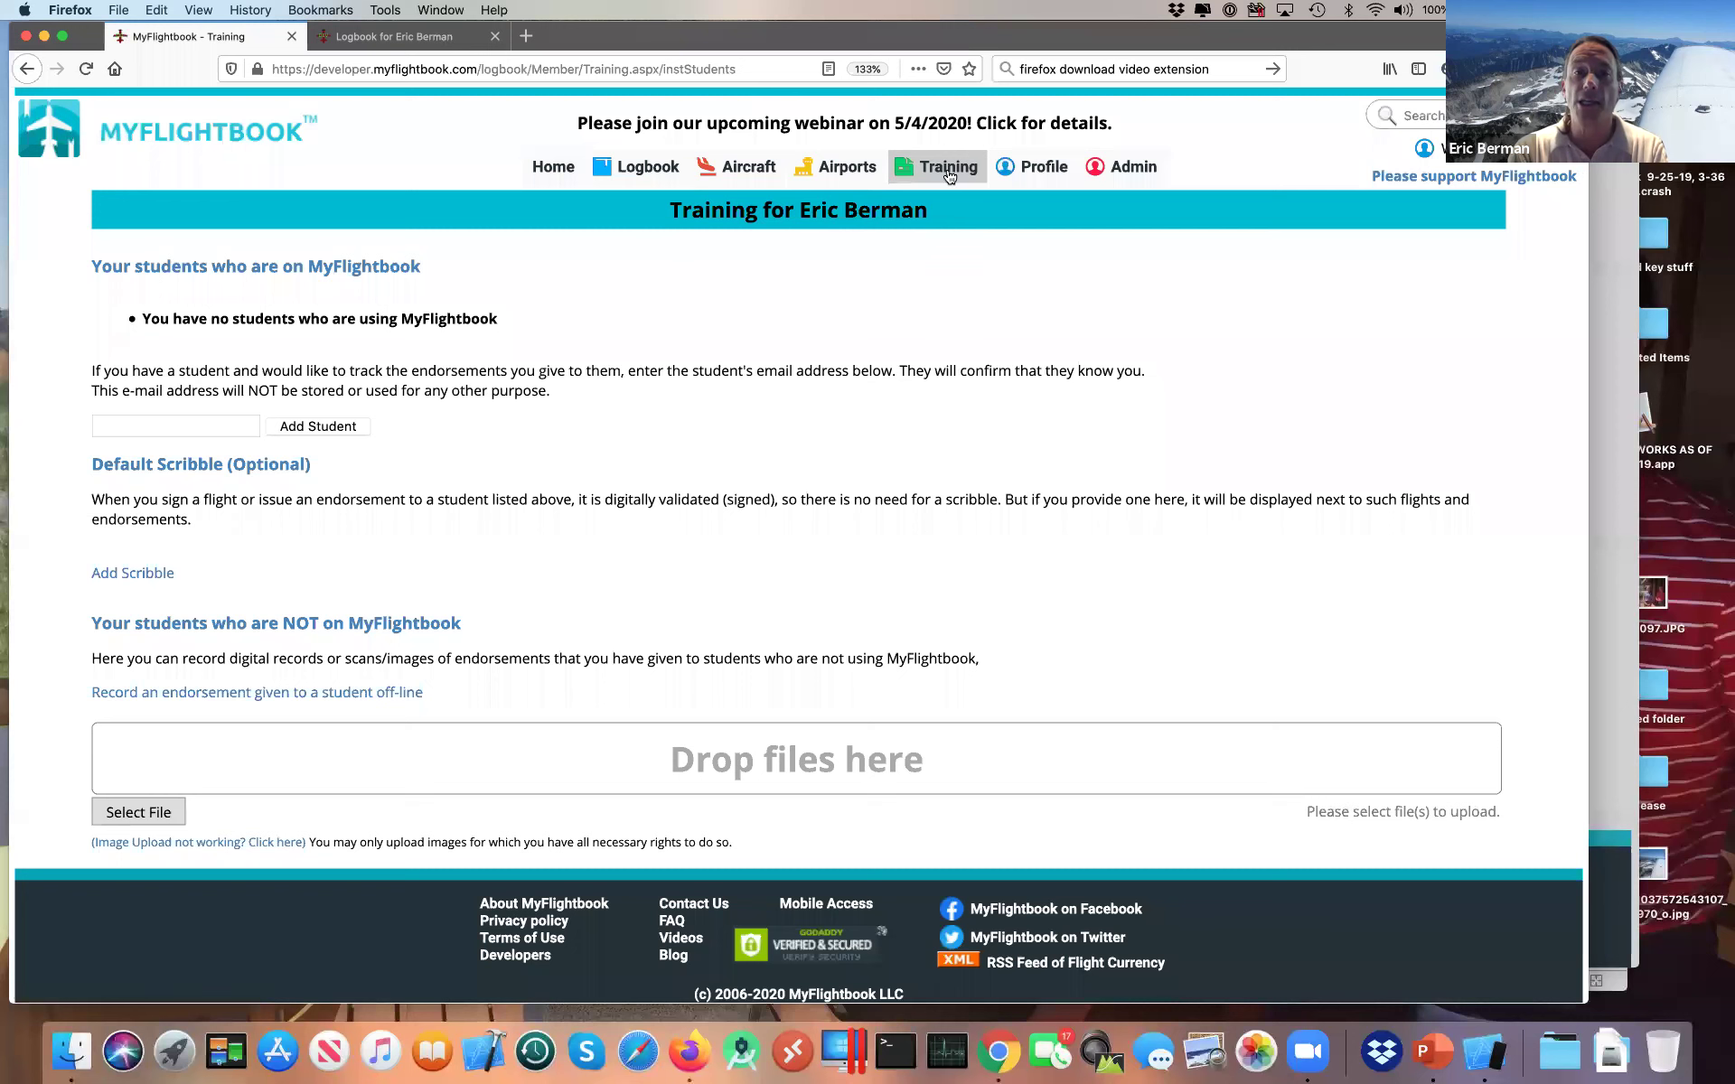
{"action": "left_click", "coordinate": [949, 204]}
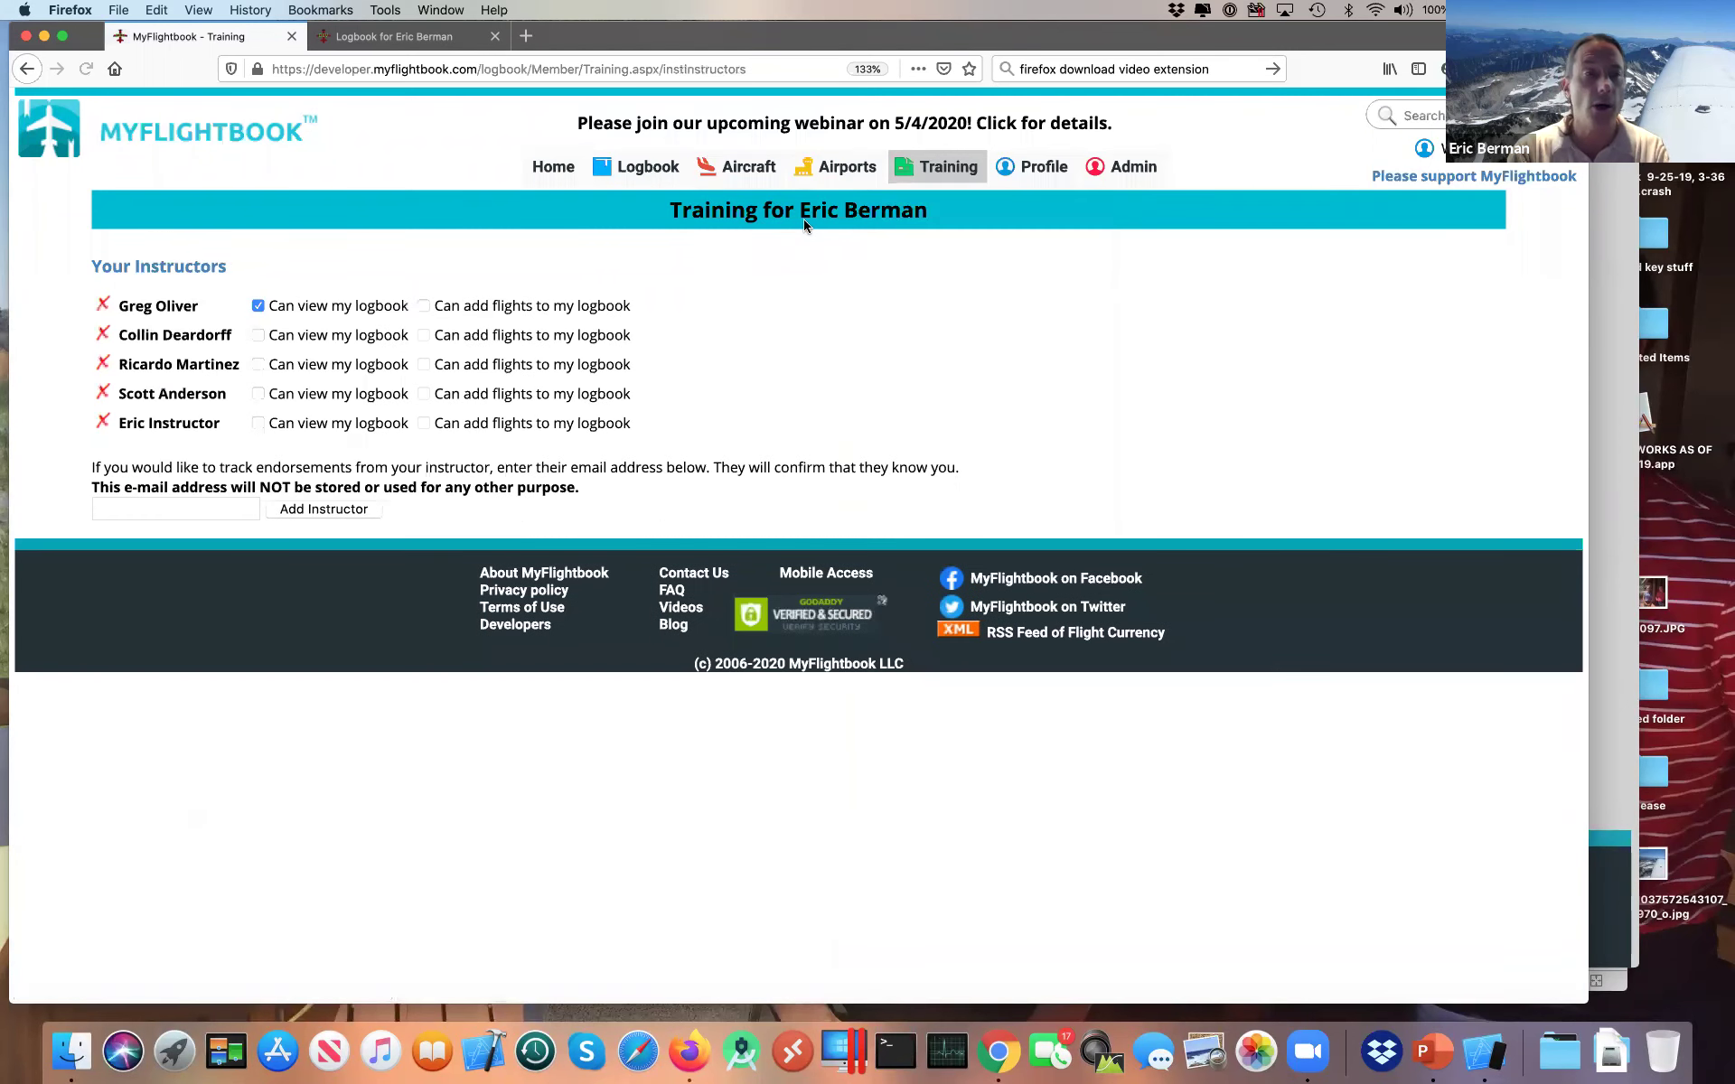
{"action": "left_click", "coordinate": [258, 424]}
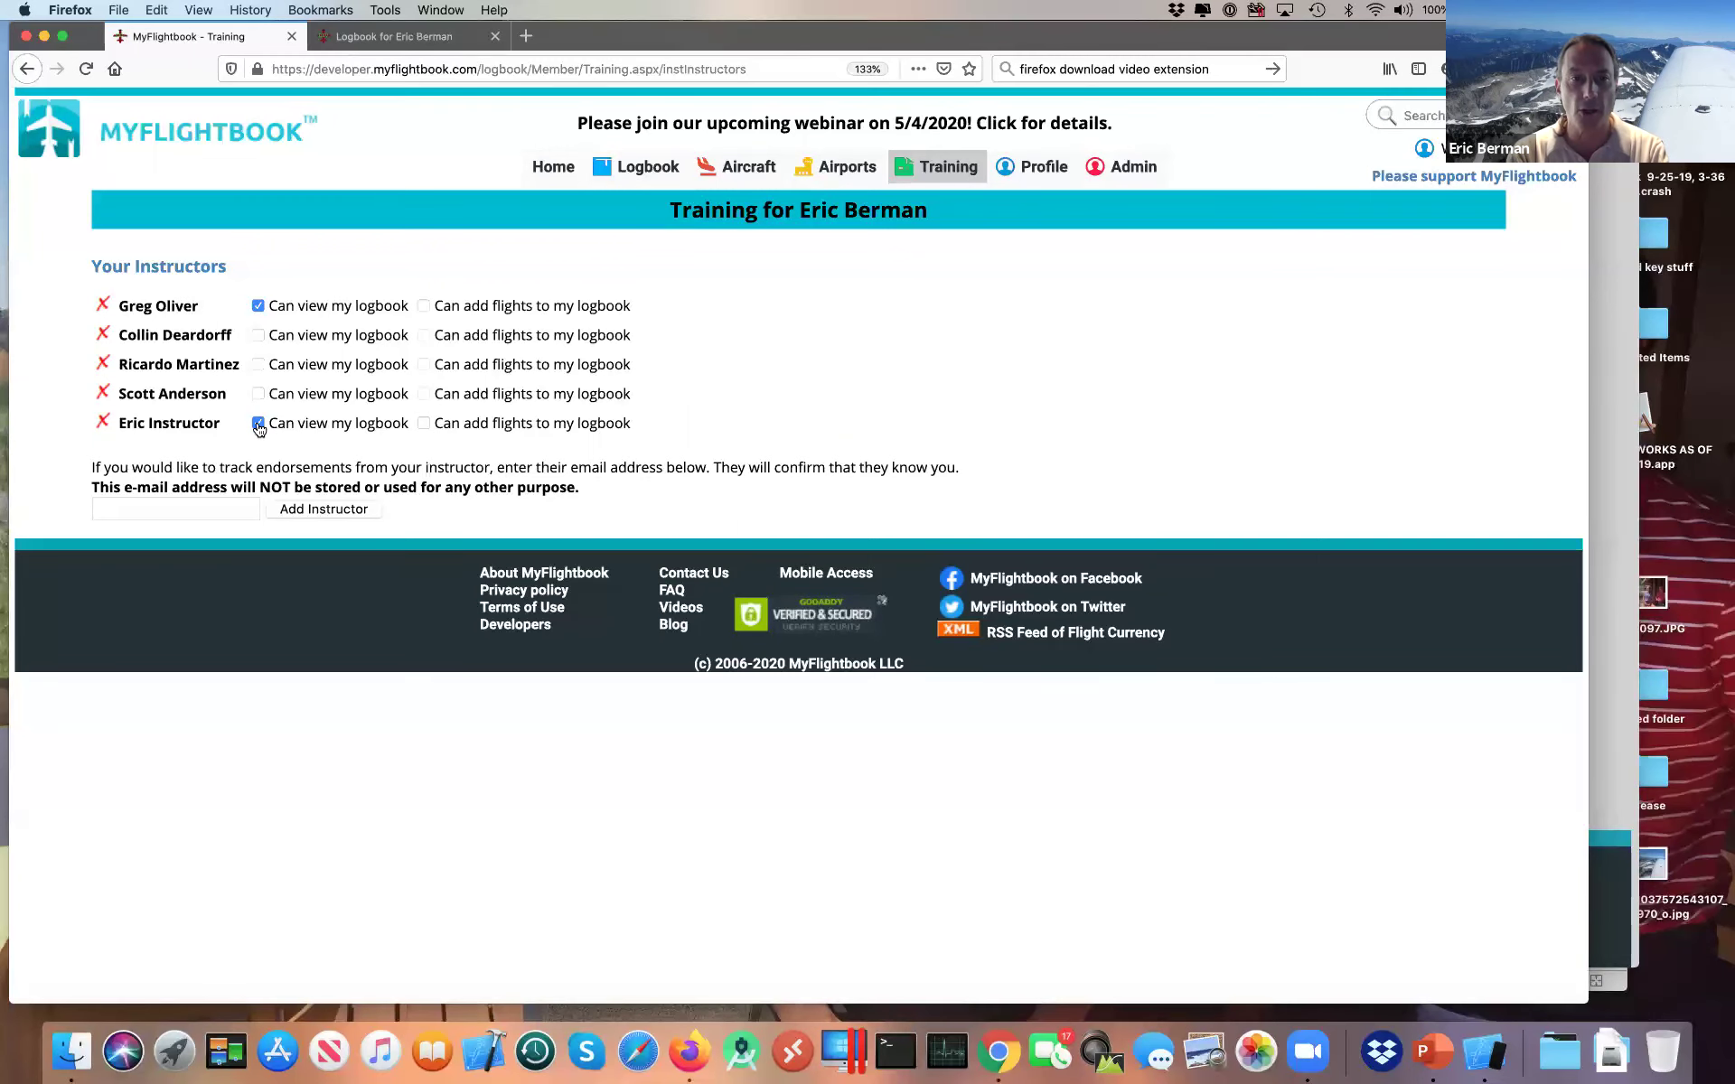
{"action": "key", "text": "super+Tab"}
Step: Open the student's 996-flight logbook from the instructor's Students list
{"action": "scroll", "coordinate": [471, 468], "scroll_direction": "up", "scroll_amount": 15}
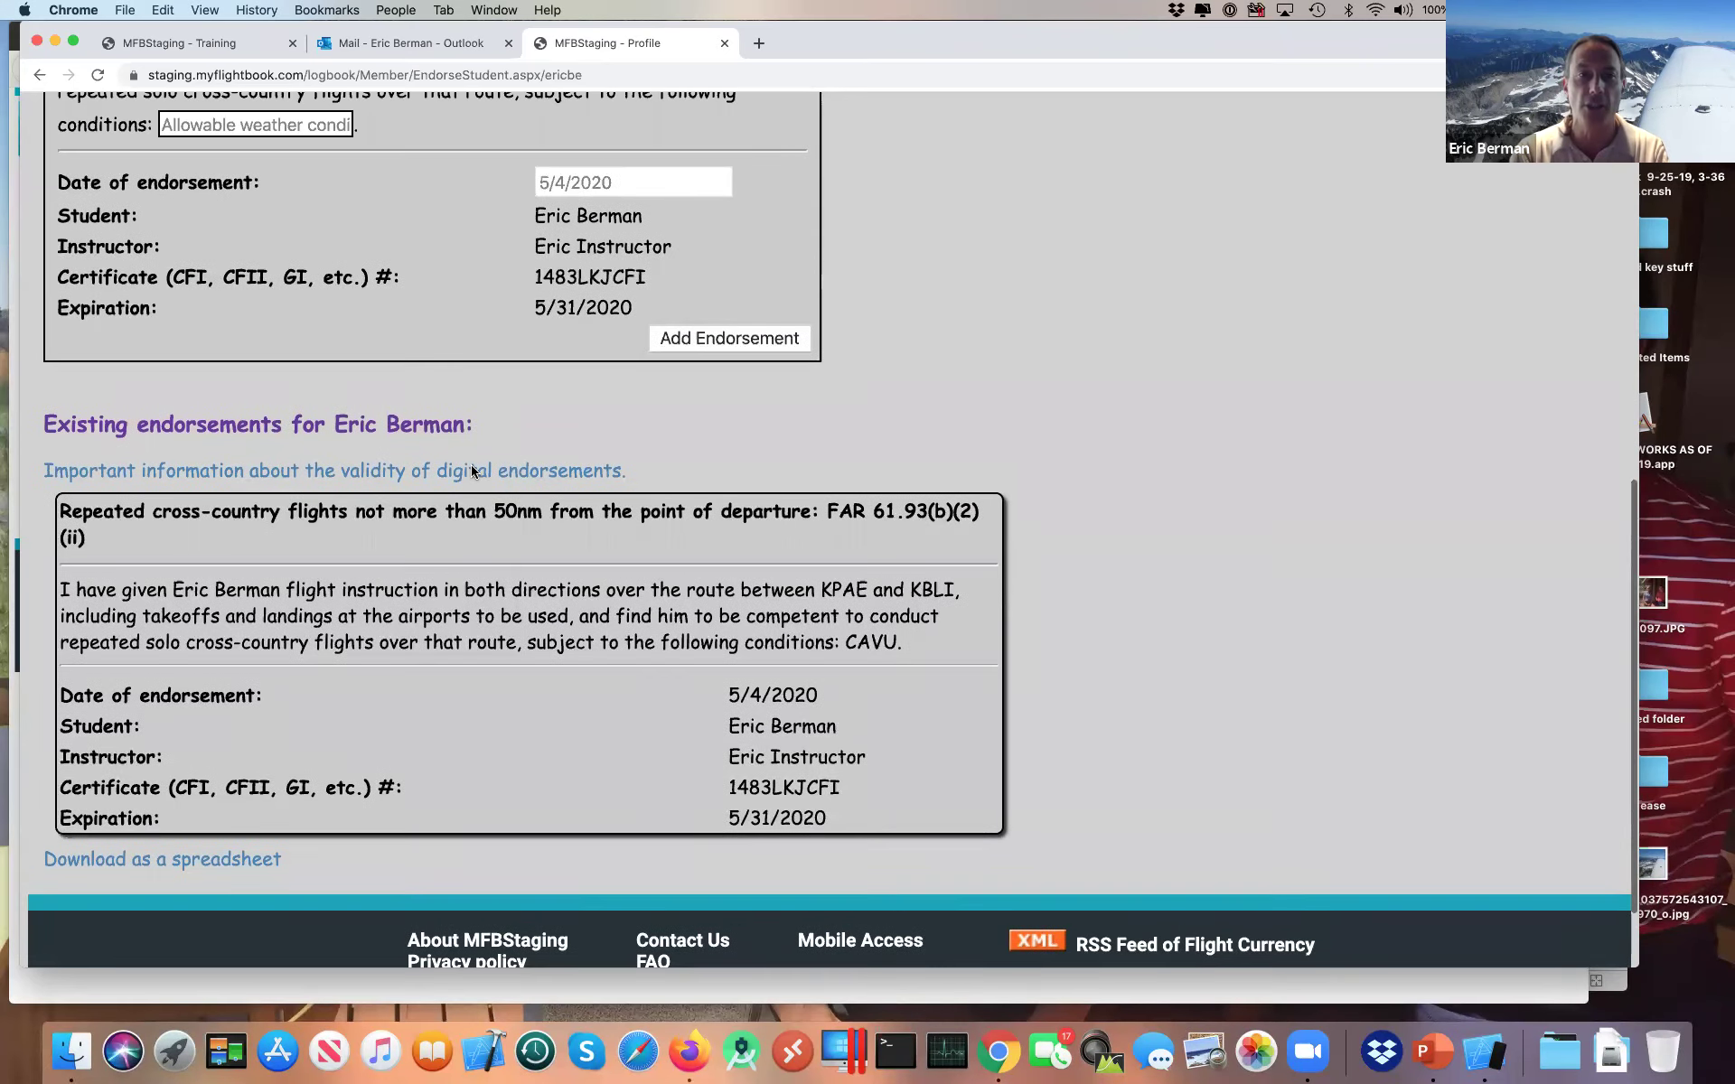
{"action": "scroll", "coordinate": [1027, 273], "scroll_direction": "down", "scroll_amount": 2}
{"action": "left_click", "coordinate": [1048, 308]}
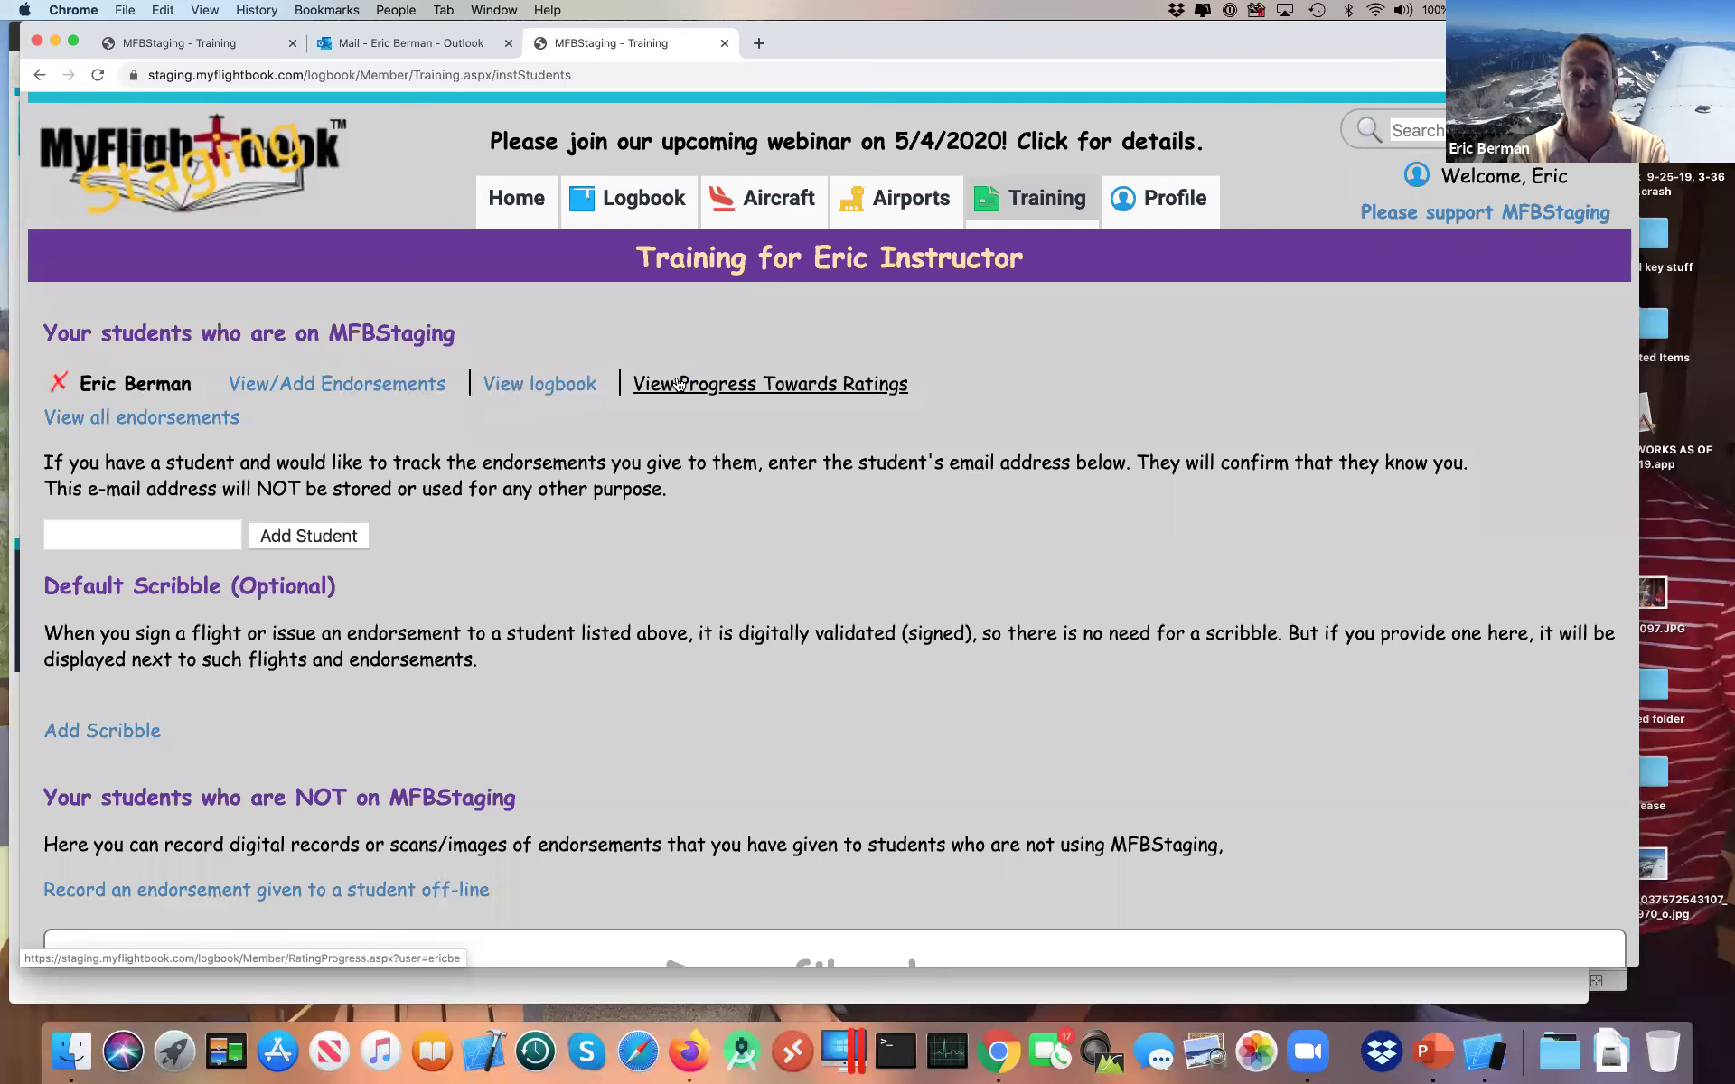
{"action": "left_click", "coordinate": [562, 385]}
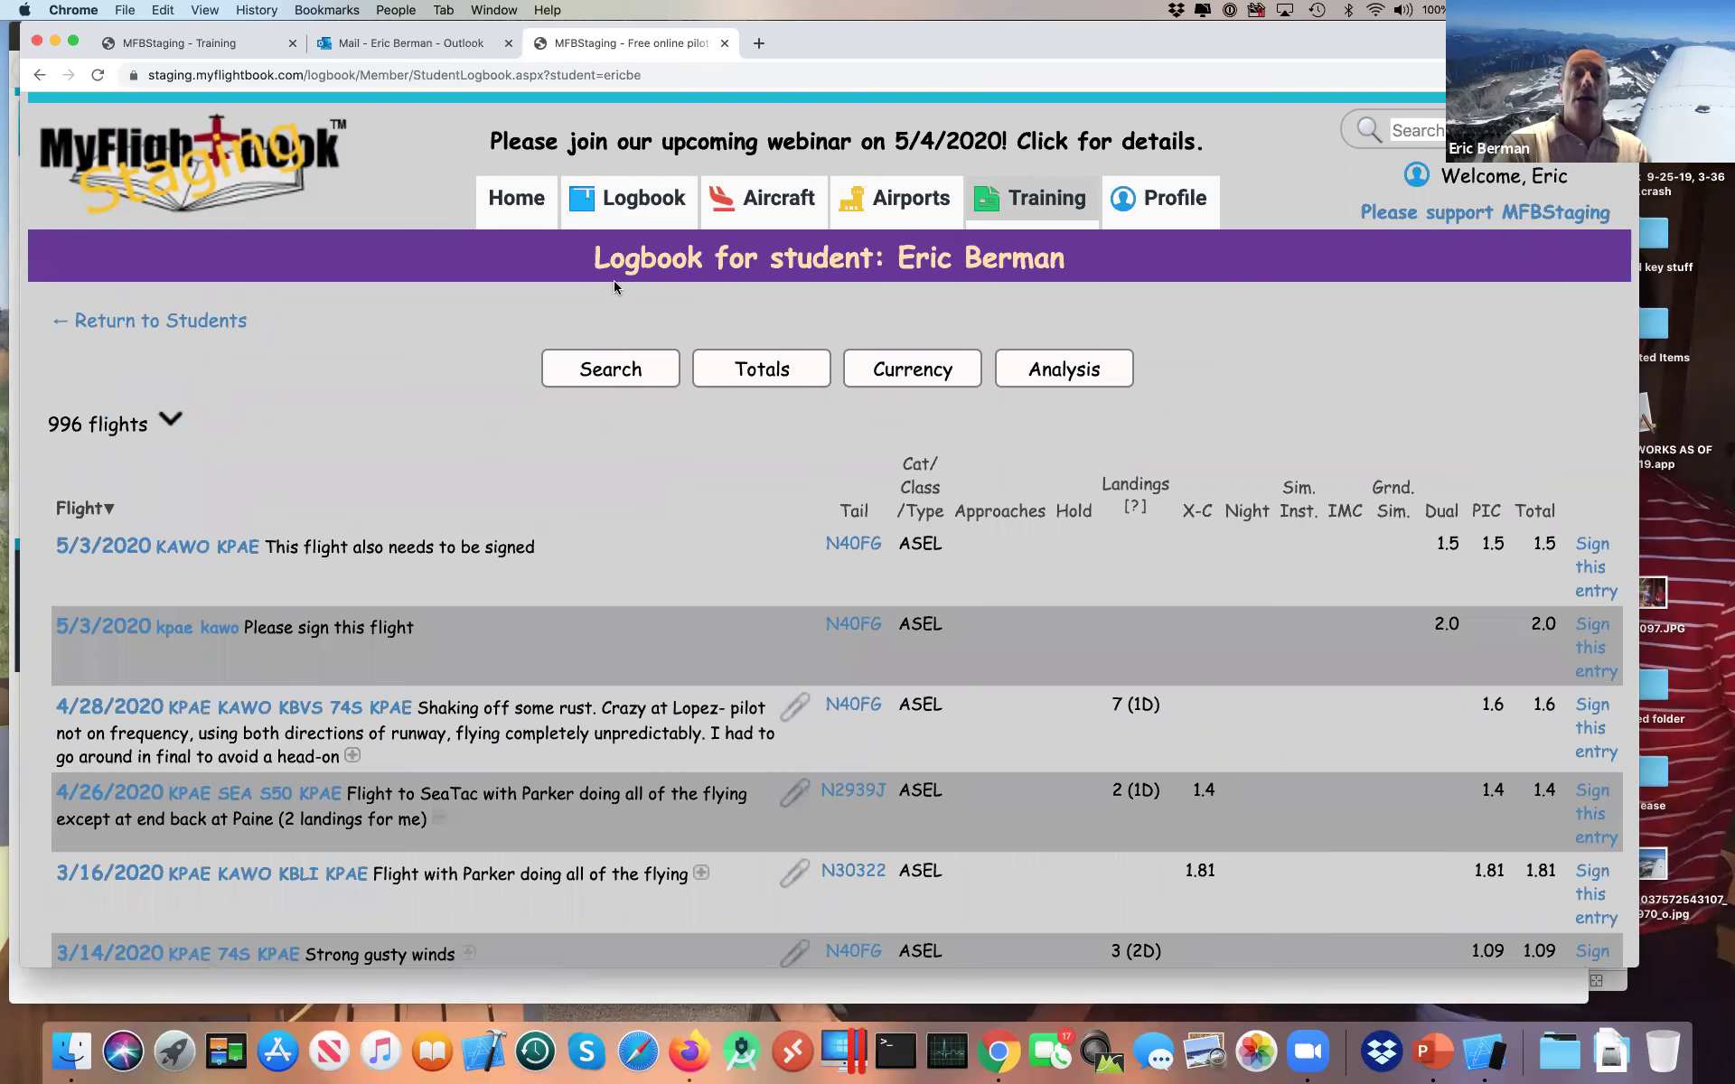
{"action": "double_click", "coordinate": [602, 267]}
{"action": "left_click_drag", "start_coordinate": [817, 262], "coordinate": [1090, 271]}
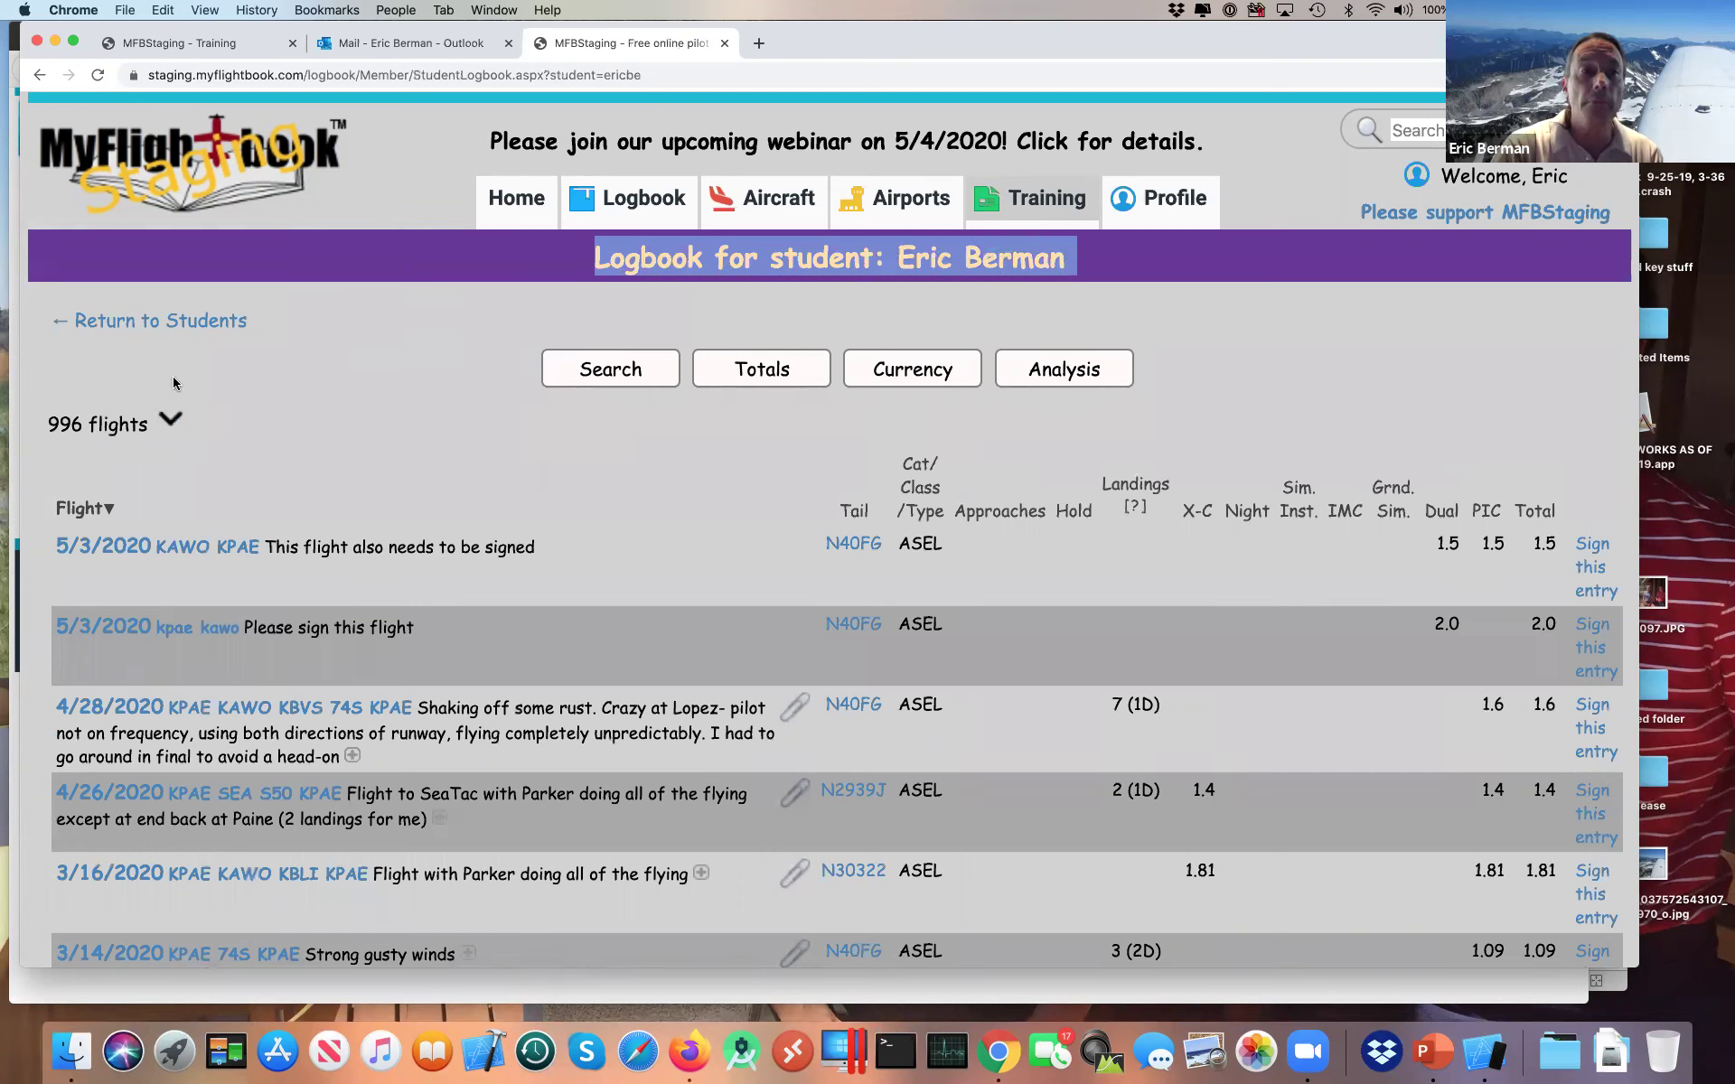
{"action": "left_click", "coordinate": [144, 350]}
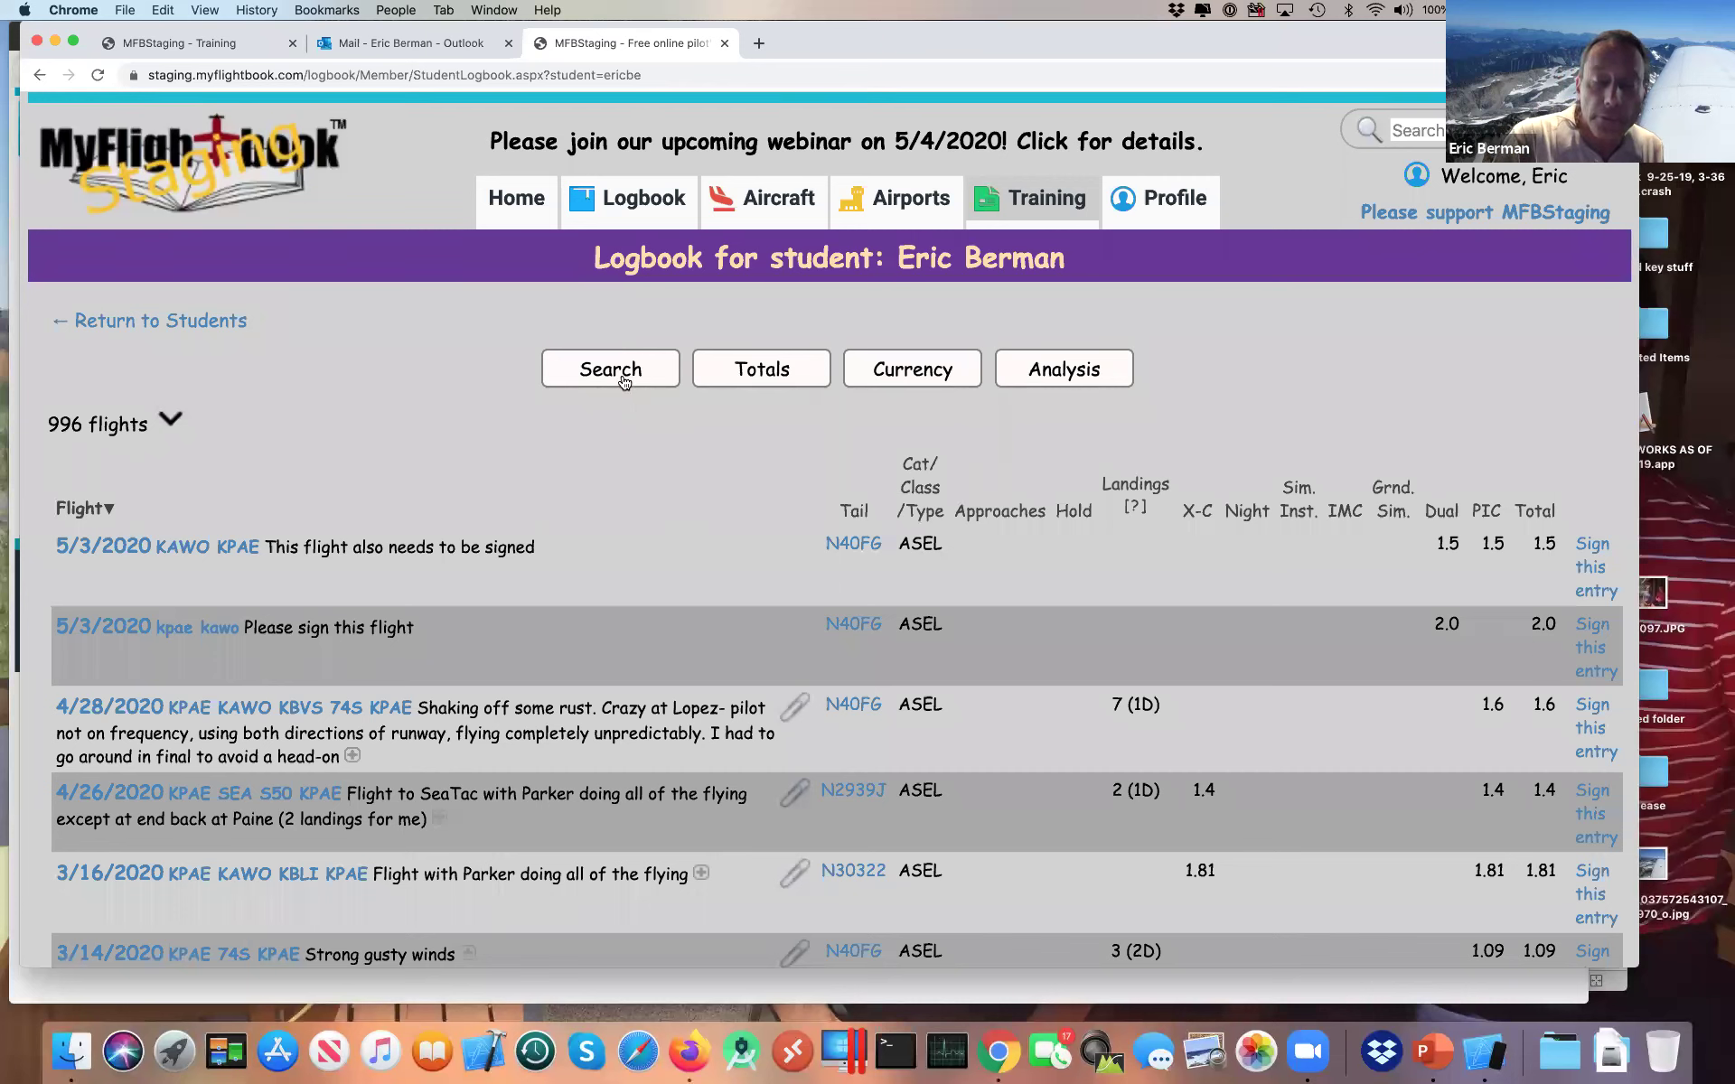
{"action": "scroll", "coordinate": [584, 504], "scroll_direction": "down", "scroll_amount": 2}
{"action": "scroll", "coordinate": [584, 502], "scroll_direction": "down", "scroll_amount": 4}
{"action": "right_click", "coordinate": [584, 503]}
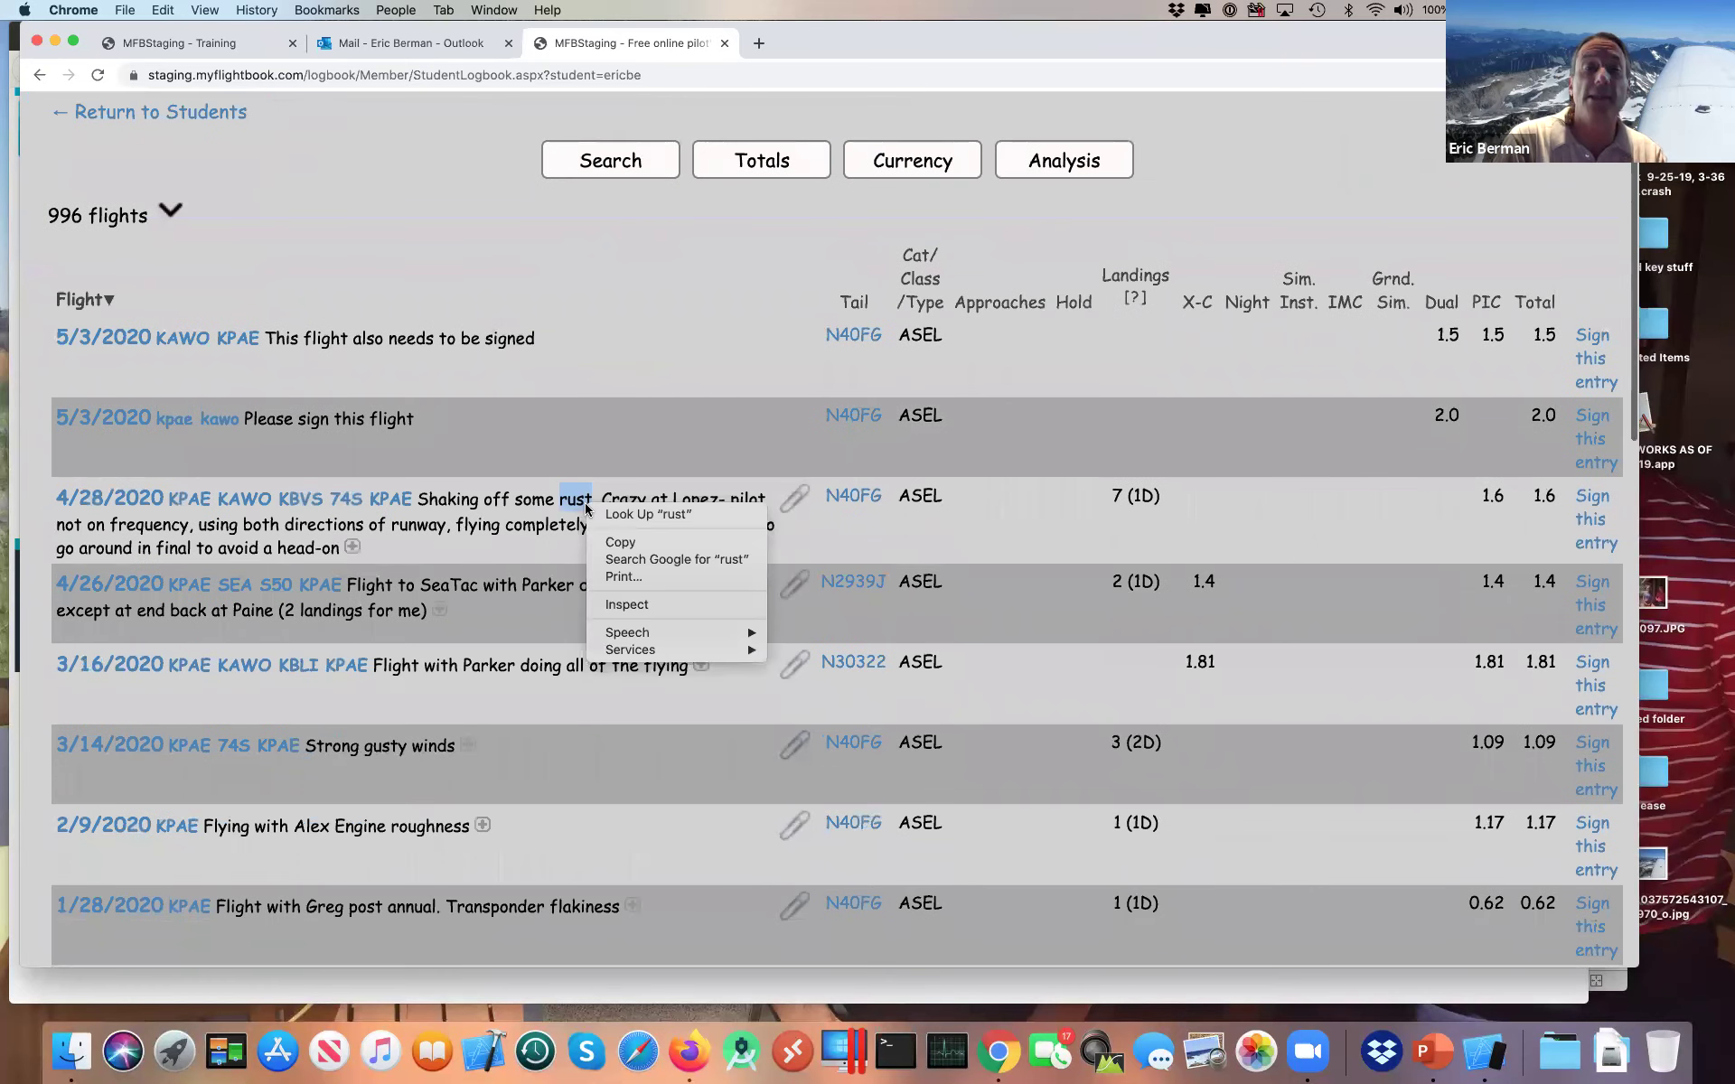
{"action": "left_click", "coordinate": [606, 352]}
{"action": "scroll", "coordinate": [678, 361], "scroll_direction": "up", "scroll_amount": 5}
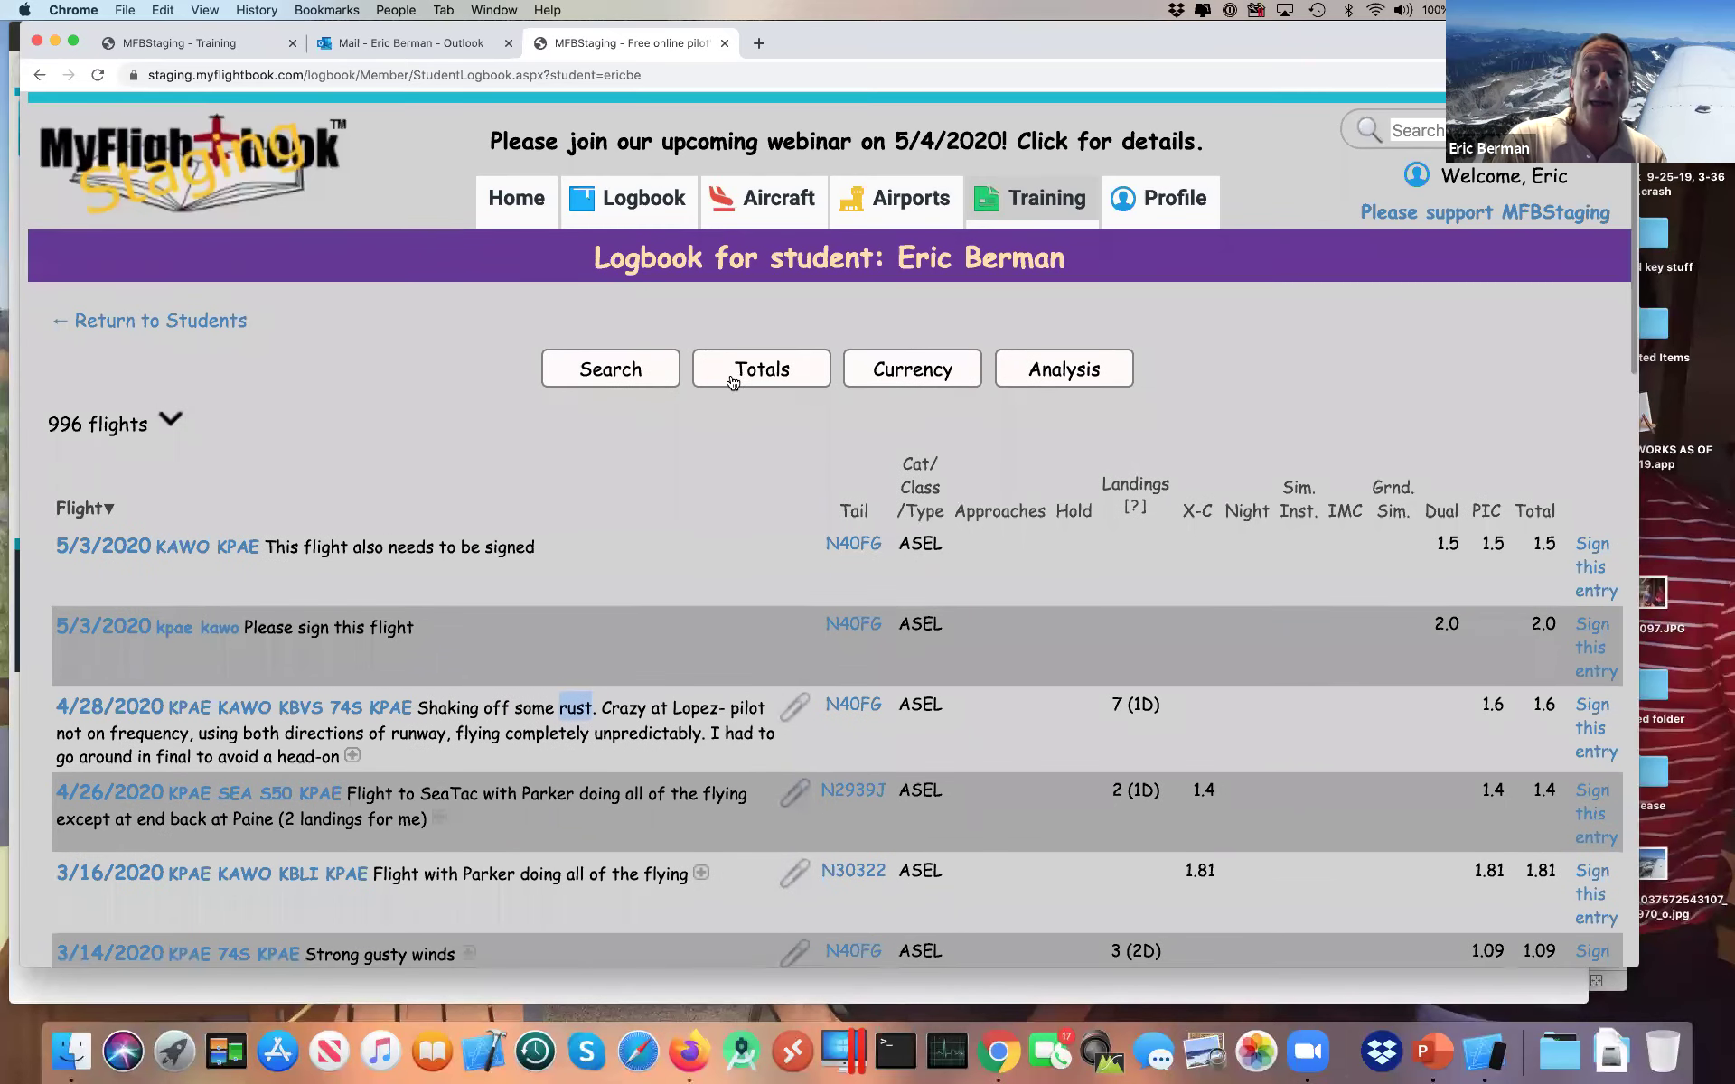
{"action": "left_click", "coordinate": [750, 371]}
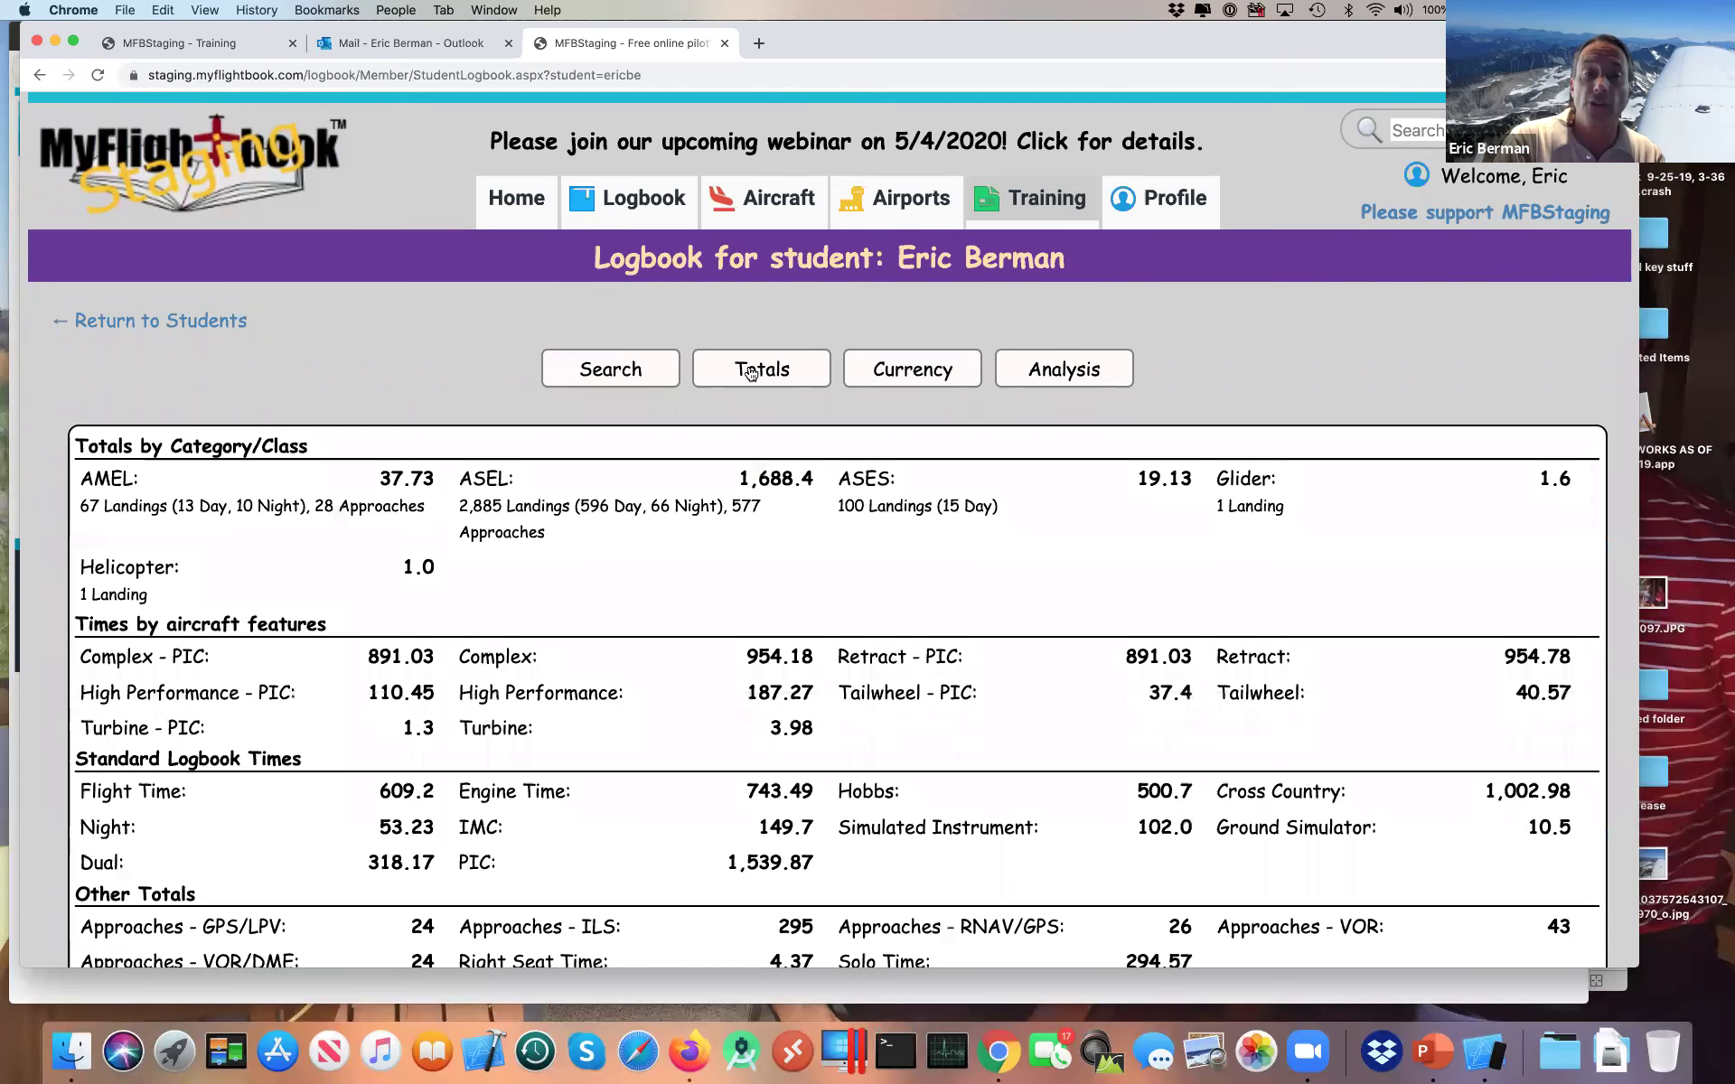
{"action": "left_click", "coordinate": [902, 366]}
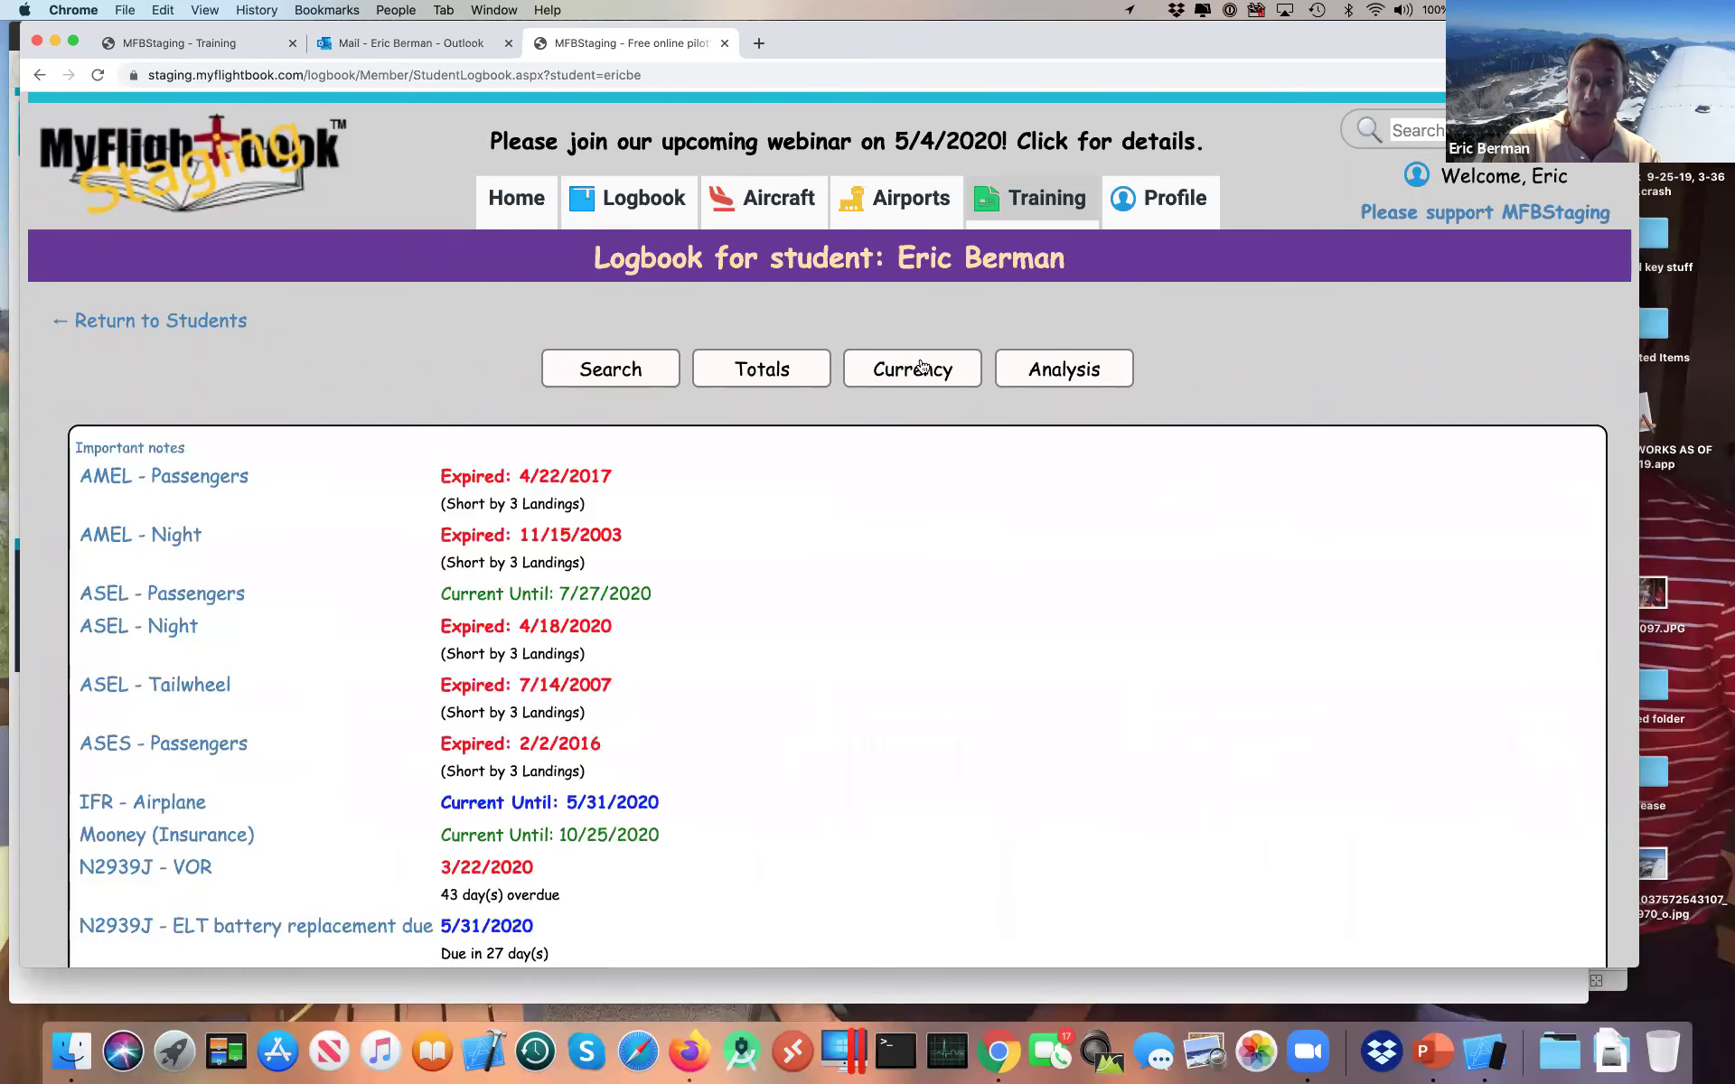
{"action": "left_click", "coordinate": [1028, 367]}
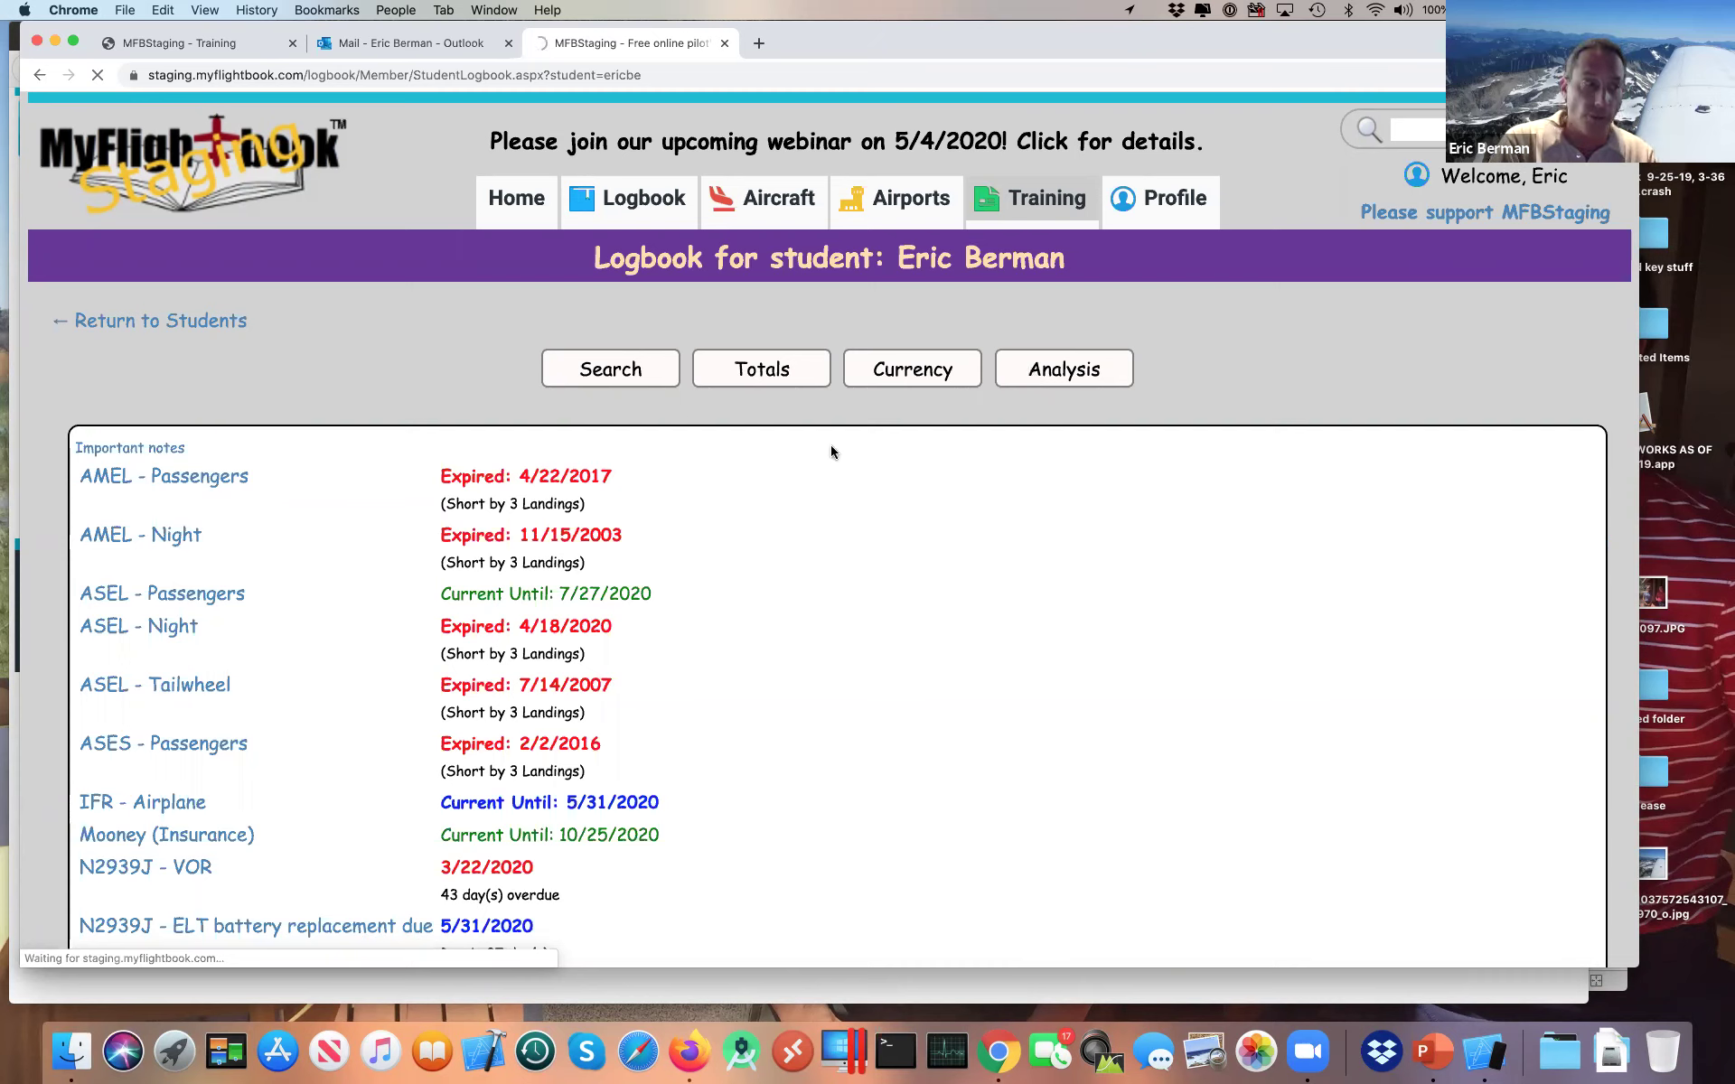
{"action": "left_click", "coordinate": [612, 376]}
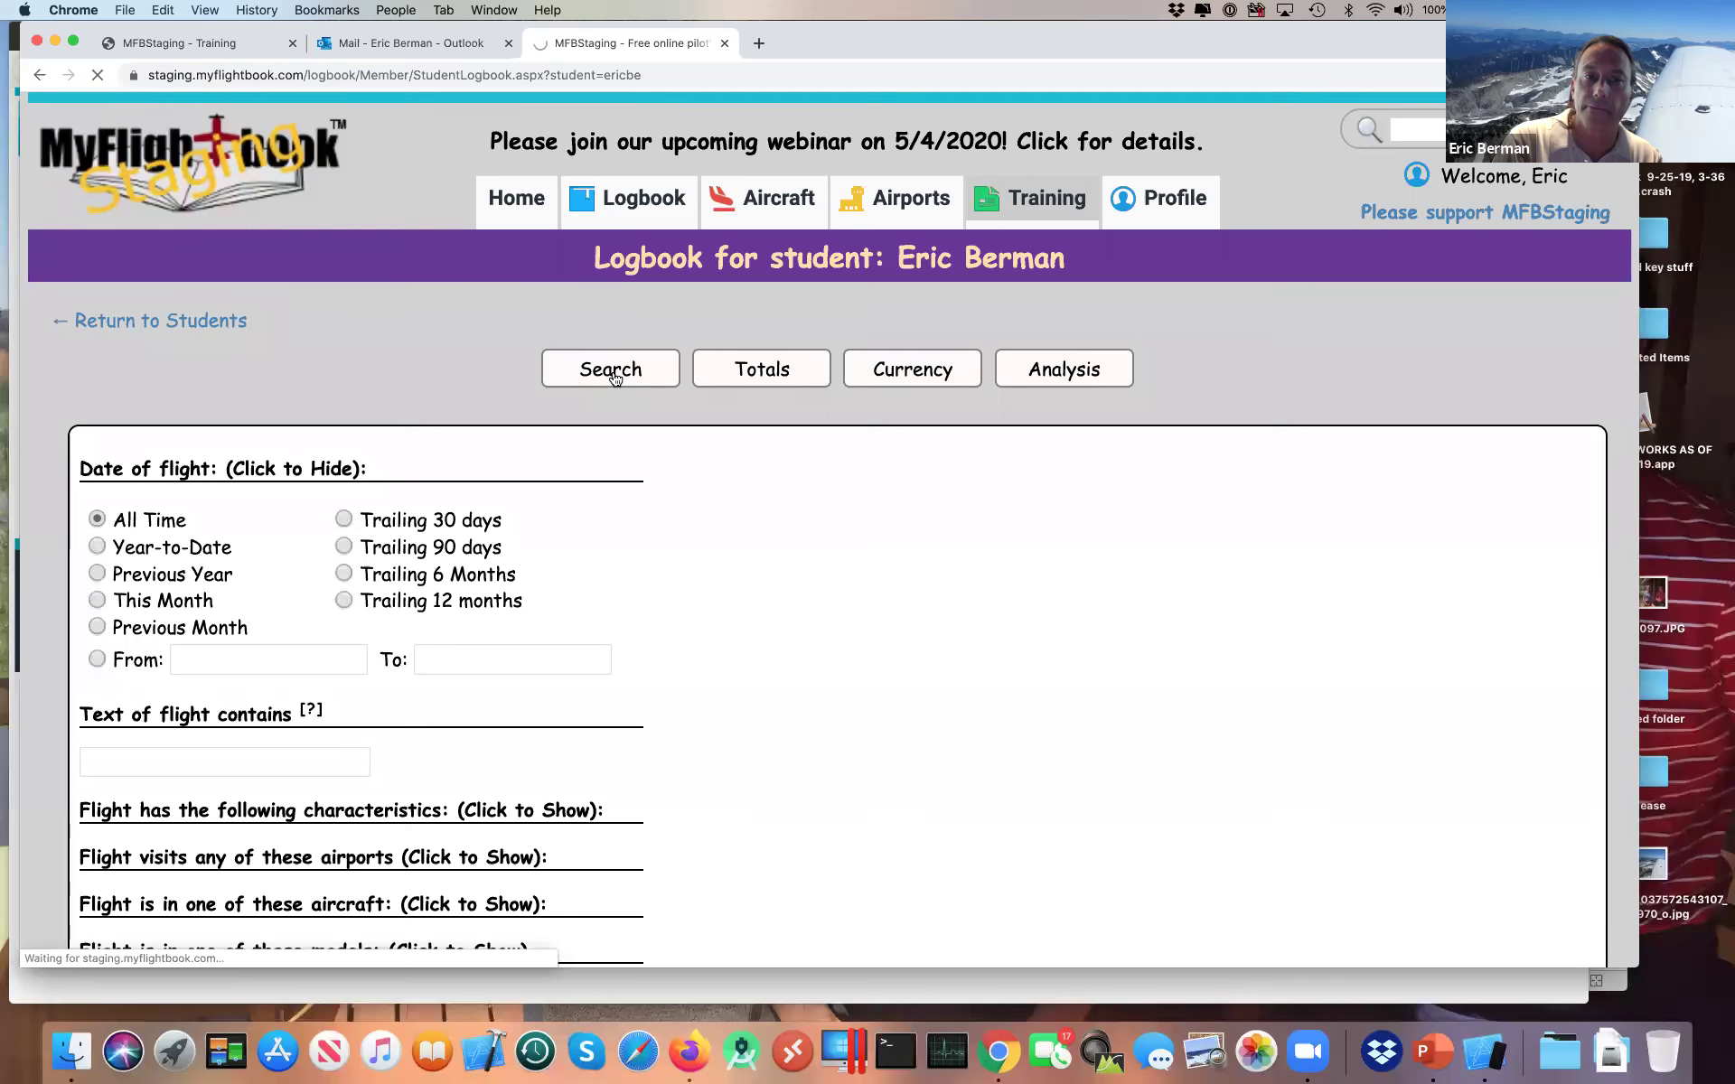
{"action": "left_click", "coordinate": [612, 376]}
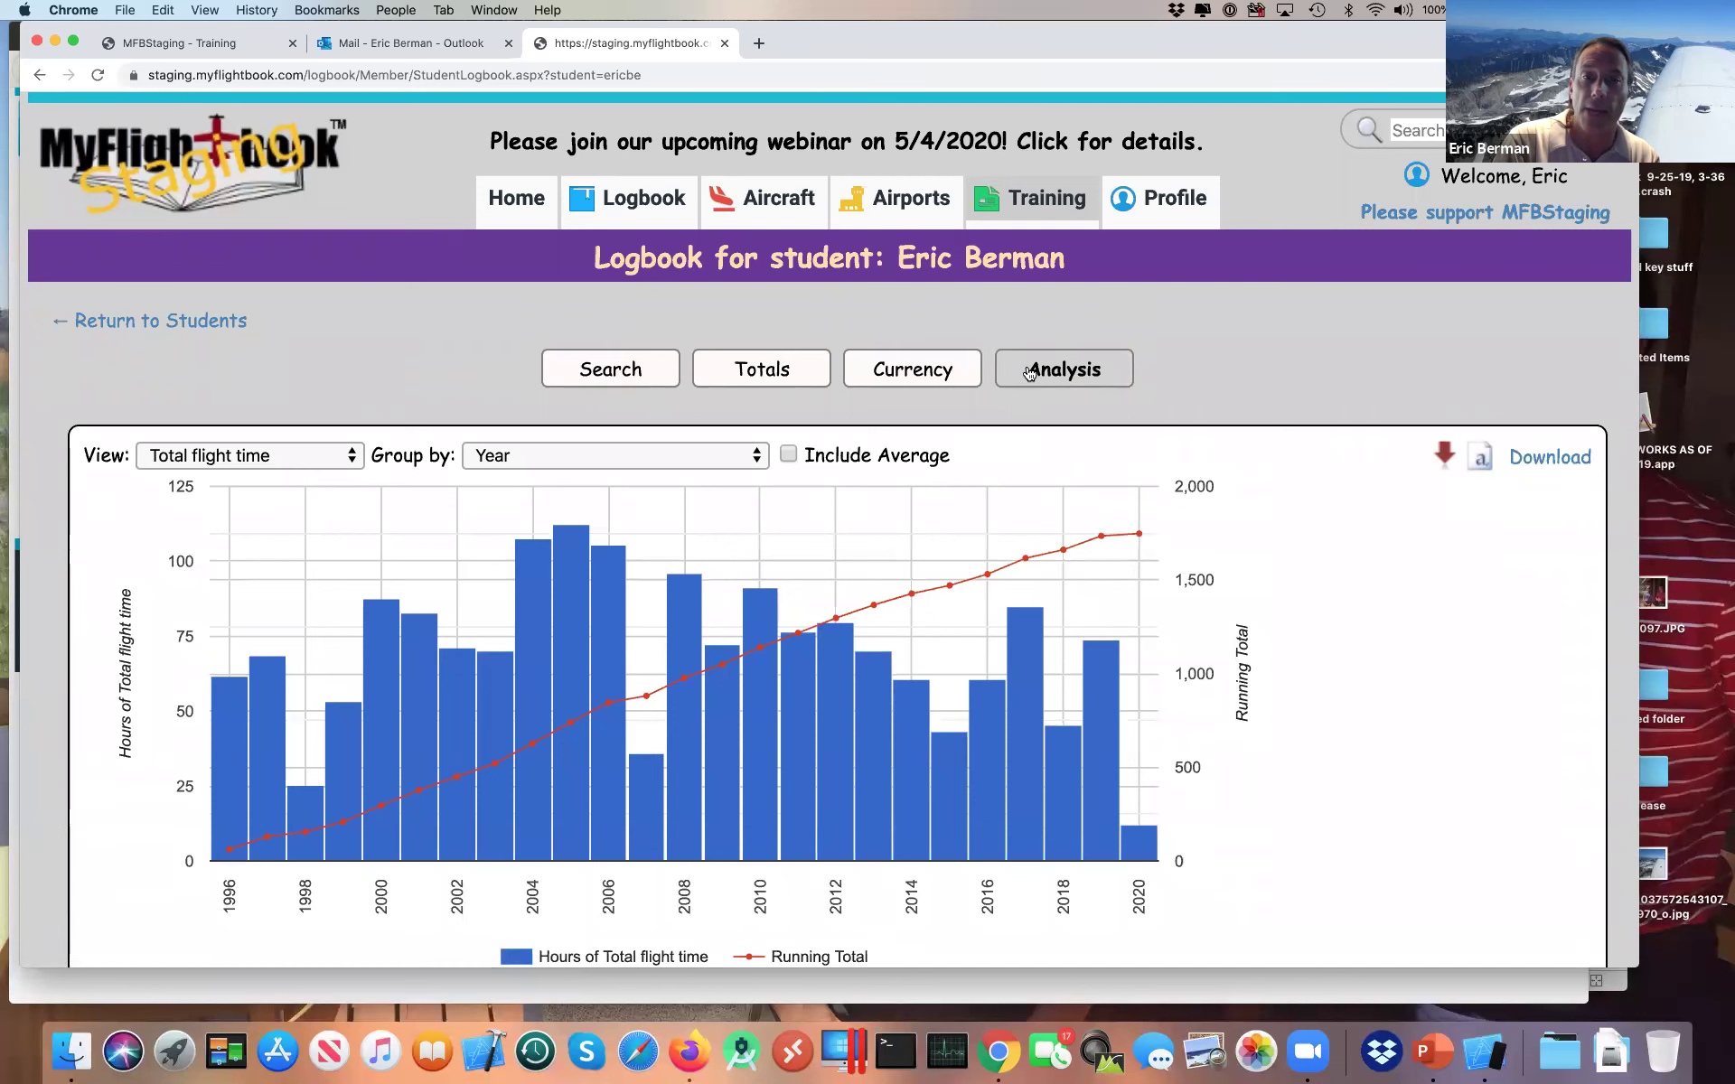
{"action": "left_click", "coordinate": [1111, 383]}
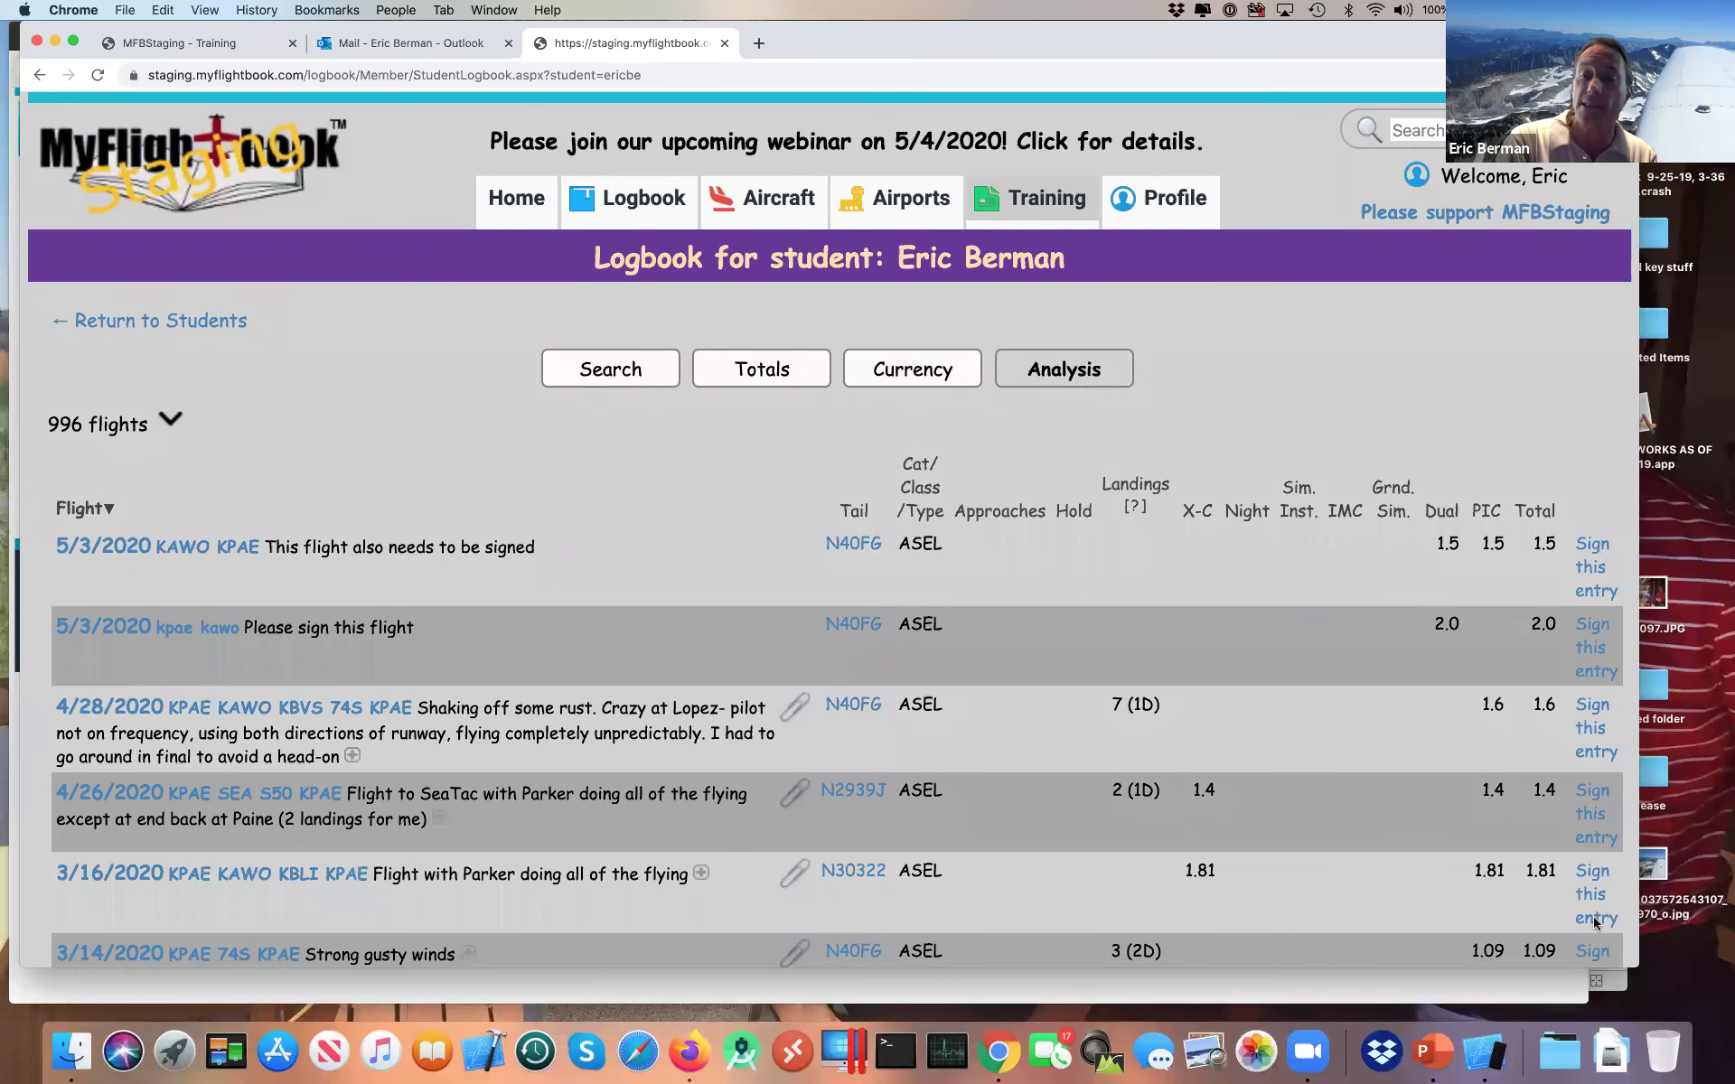
Step: Start signing the 3/16/2020 flight with comment 'Nice job!', then cancel without signing
{"action": "left_click", "coordinate": [1595, 920]}
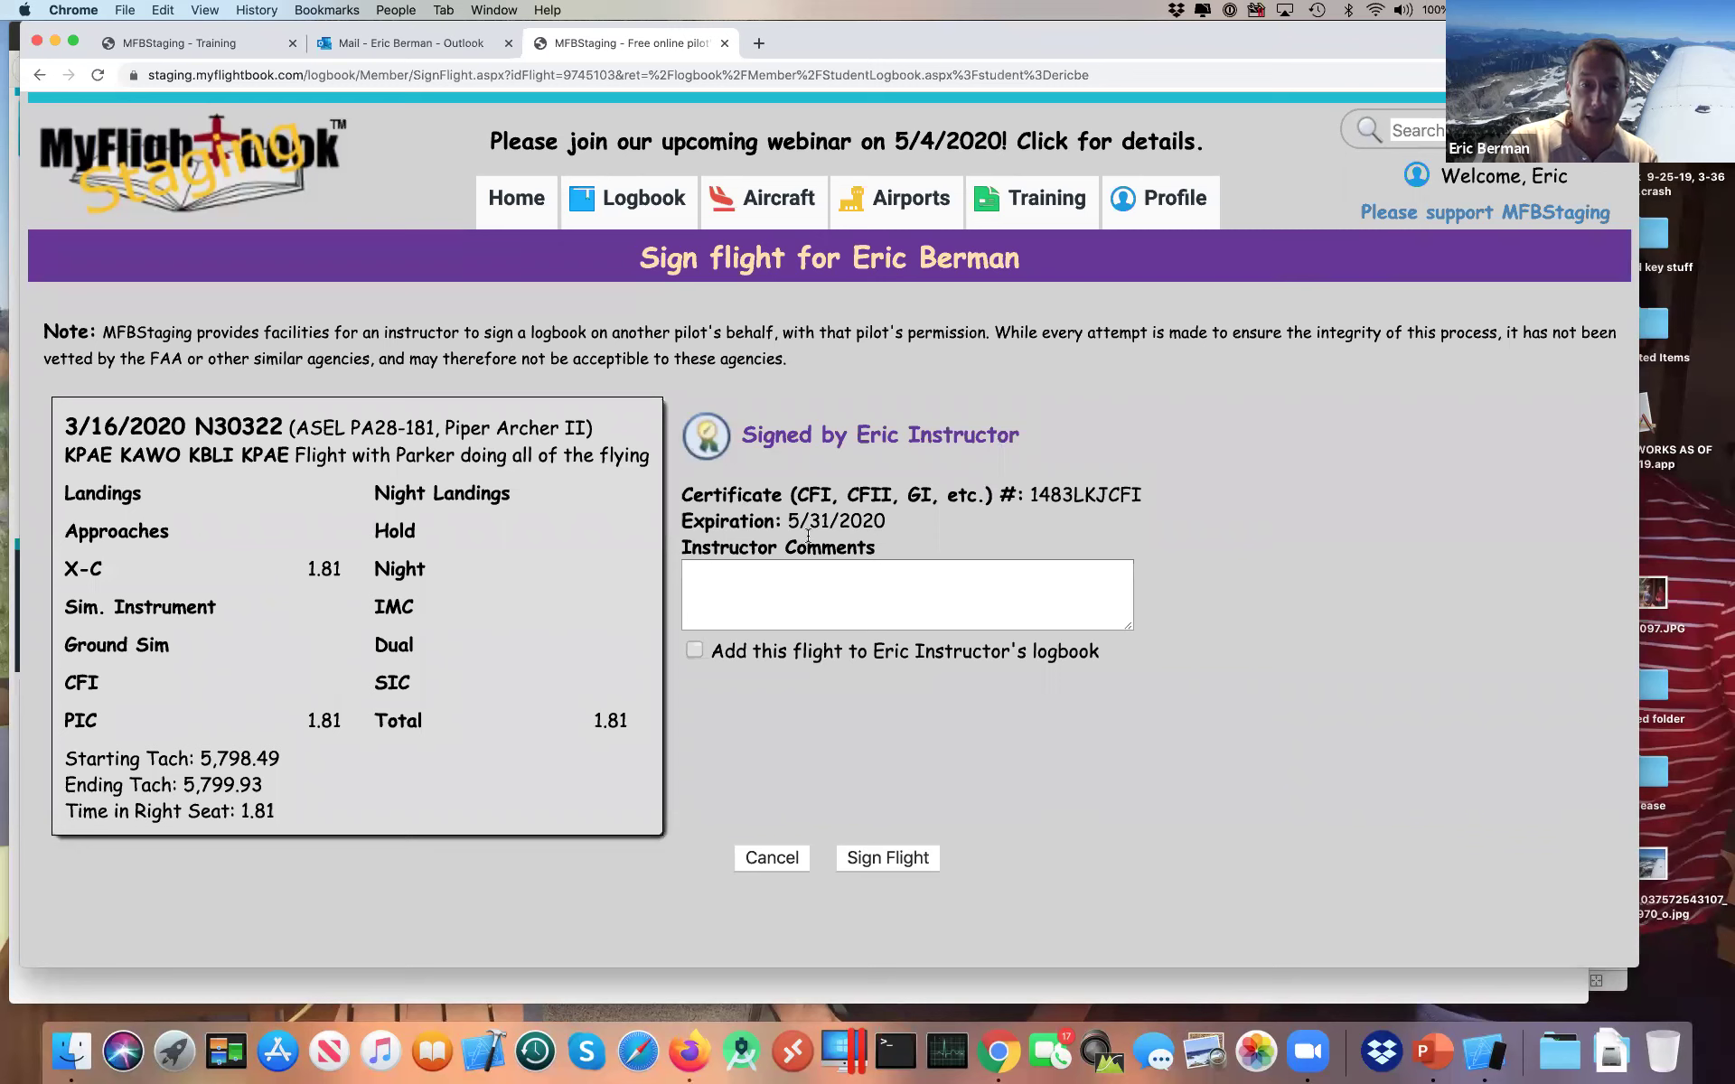
{"action": "left_click", "coordinate": [778, 576]}
{"action": "type", "text": "N"}
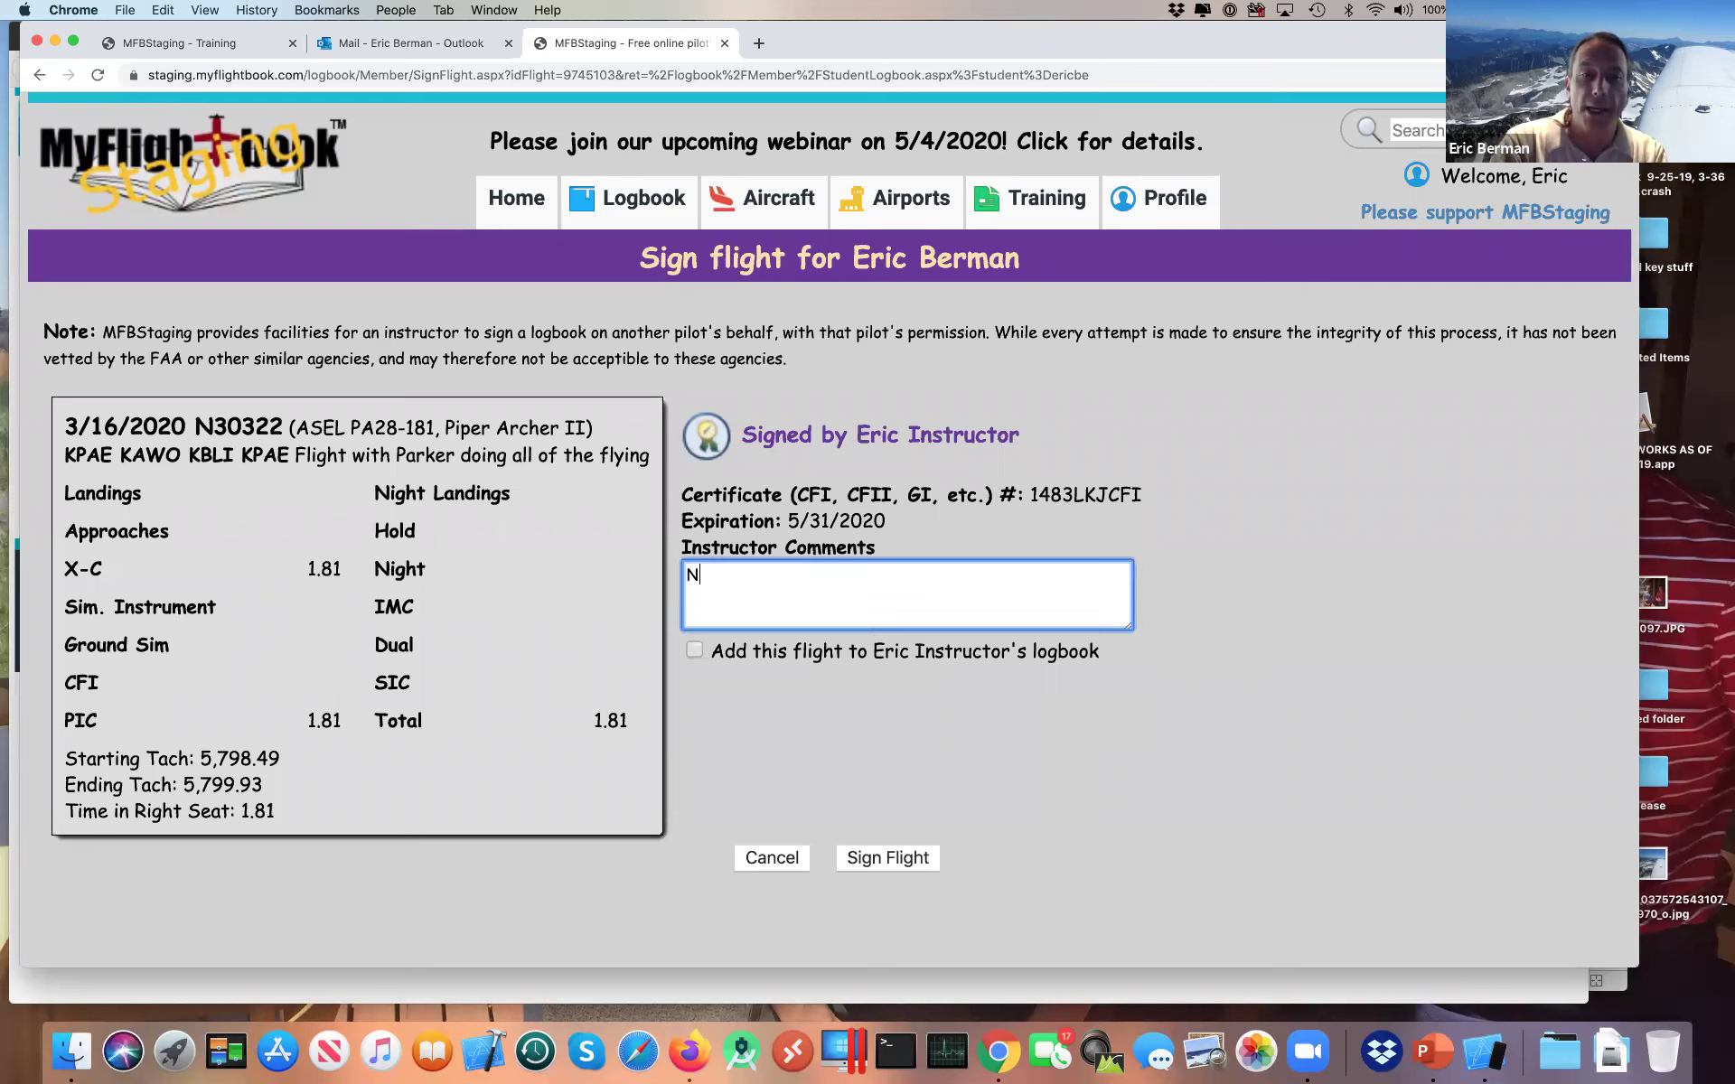
{"action": "type", "text": "ice job!"}
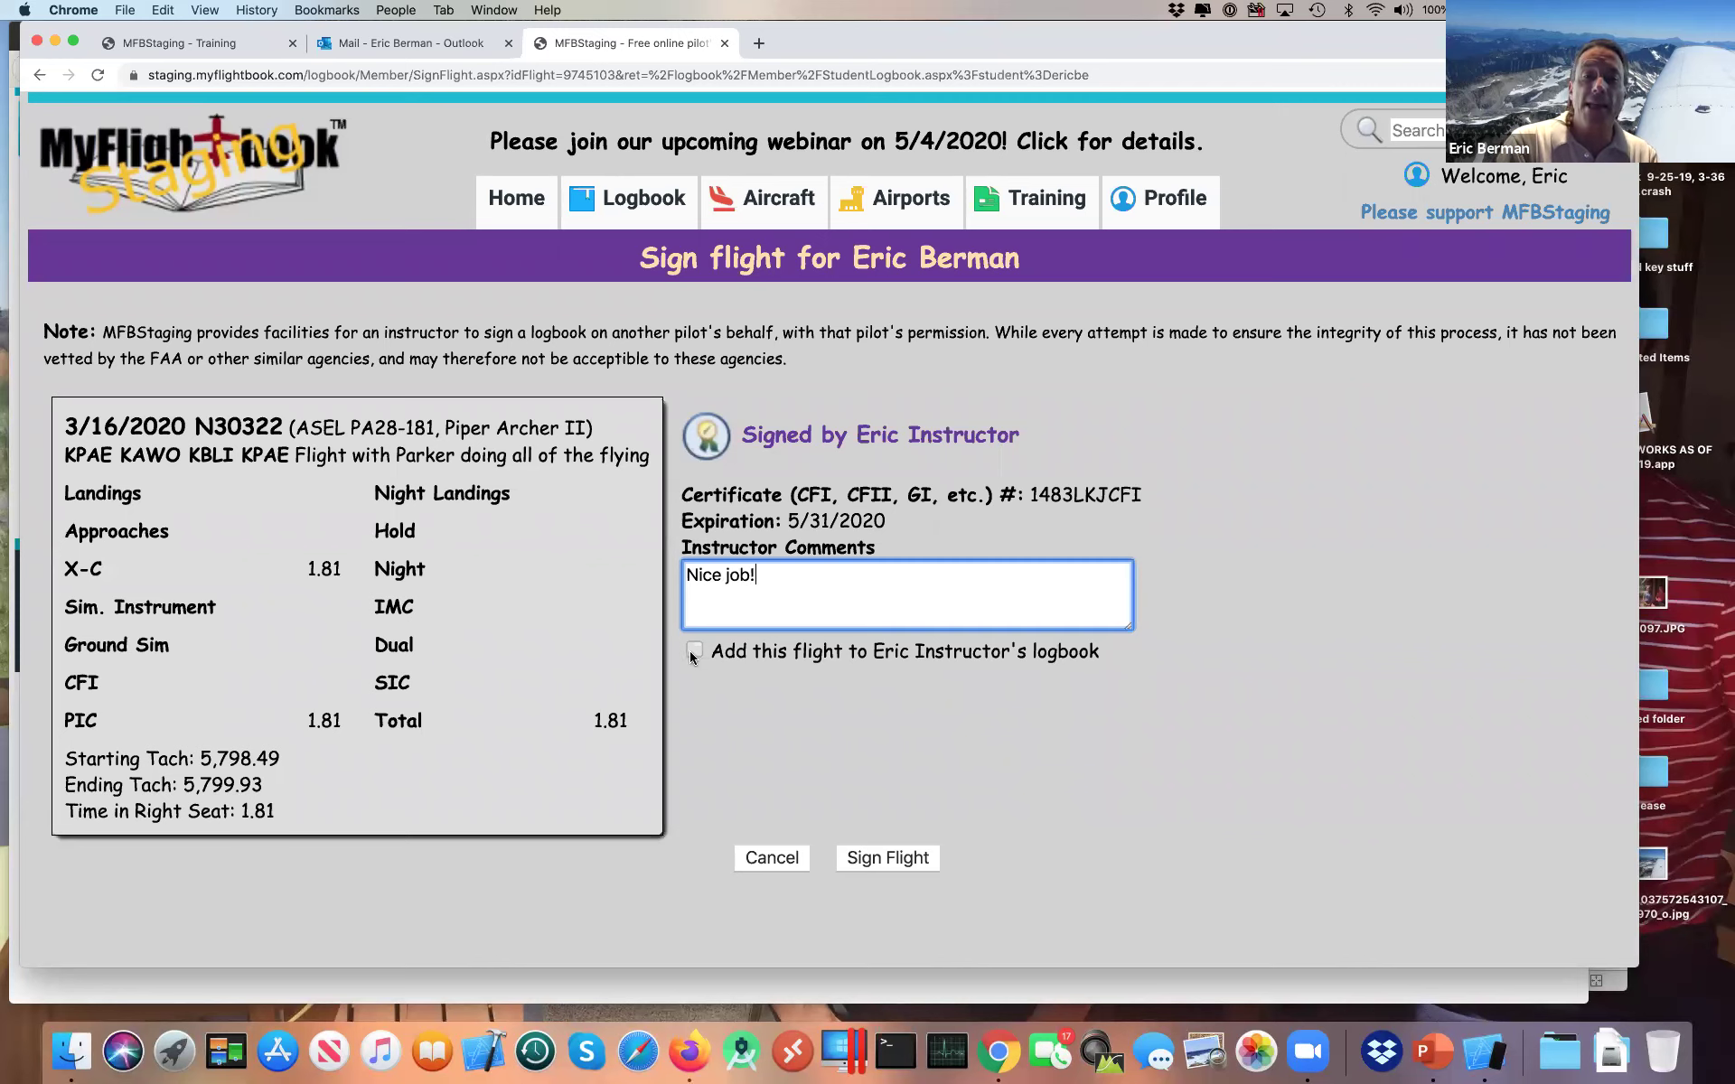
{"action": "left_click", "coordinate": [693, 650]}
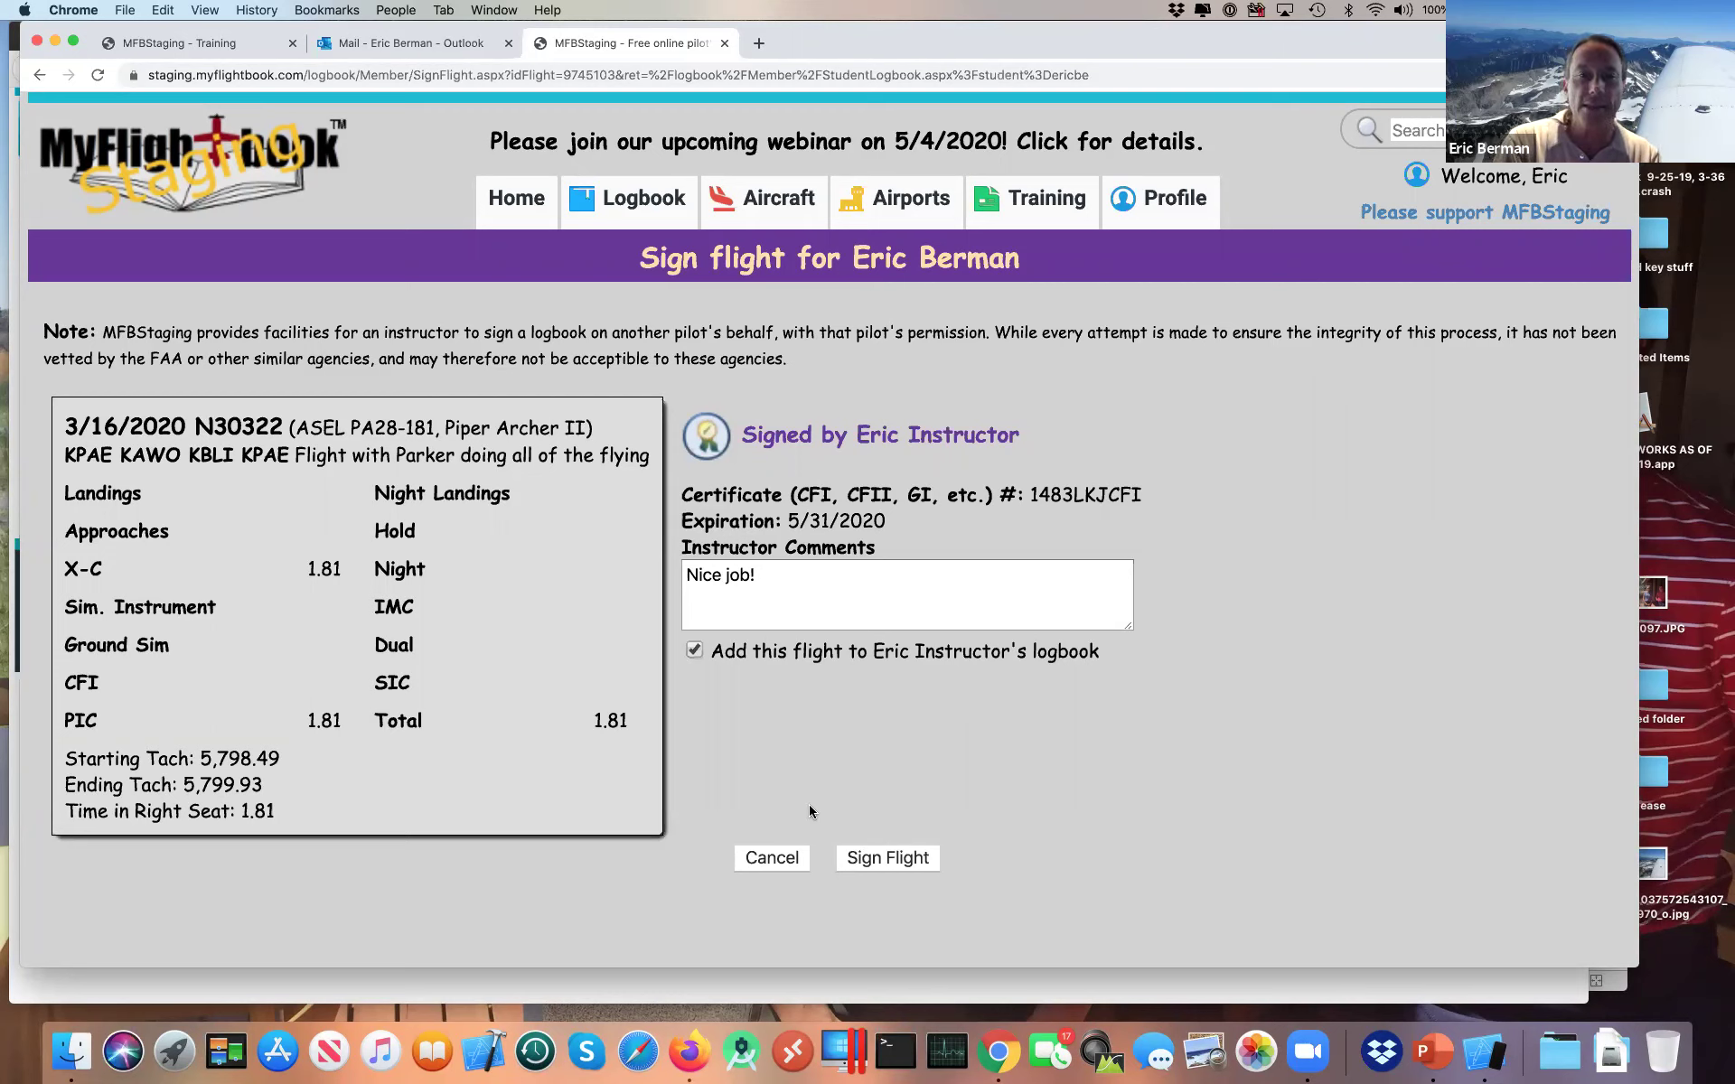
{"action": "left_click", "coordinate": [773, 859]}
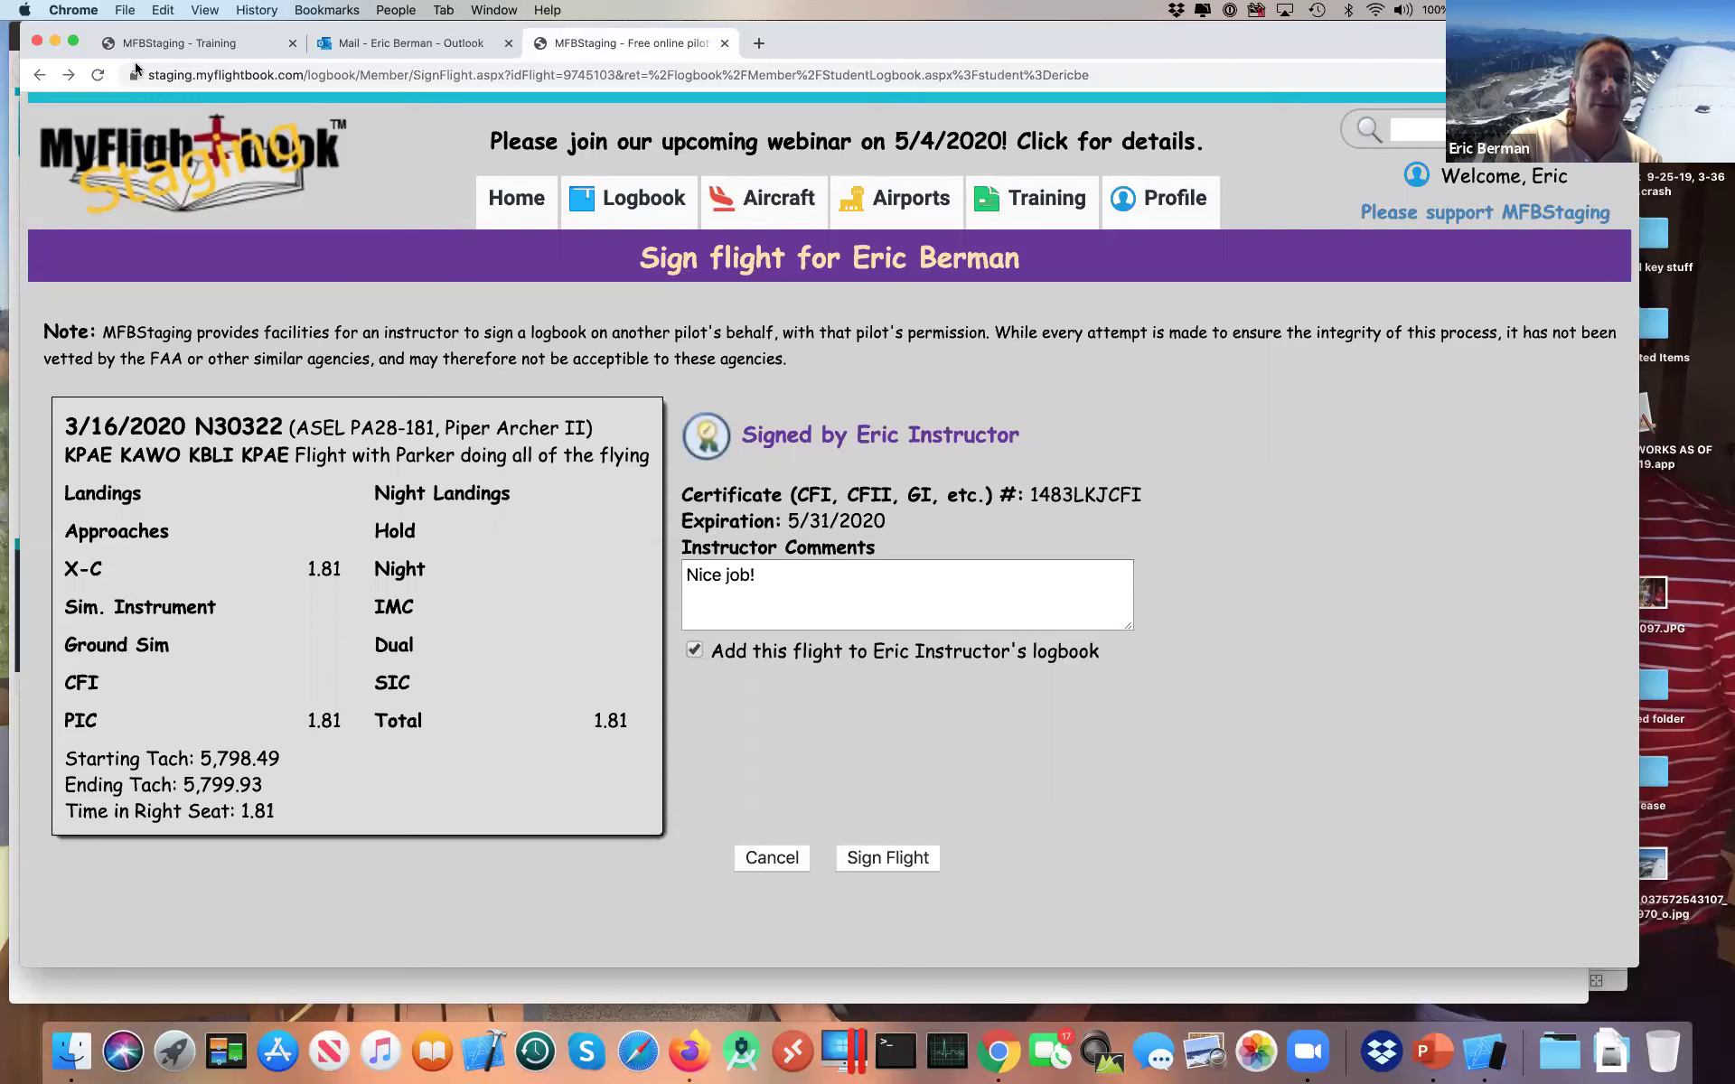
Step: Go back to the student's logbook and switch to the student's Firefox window
{"action": "left_click", "coordinate": [39, 72]}
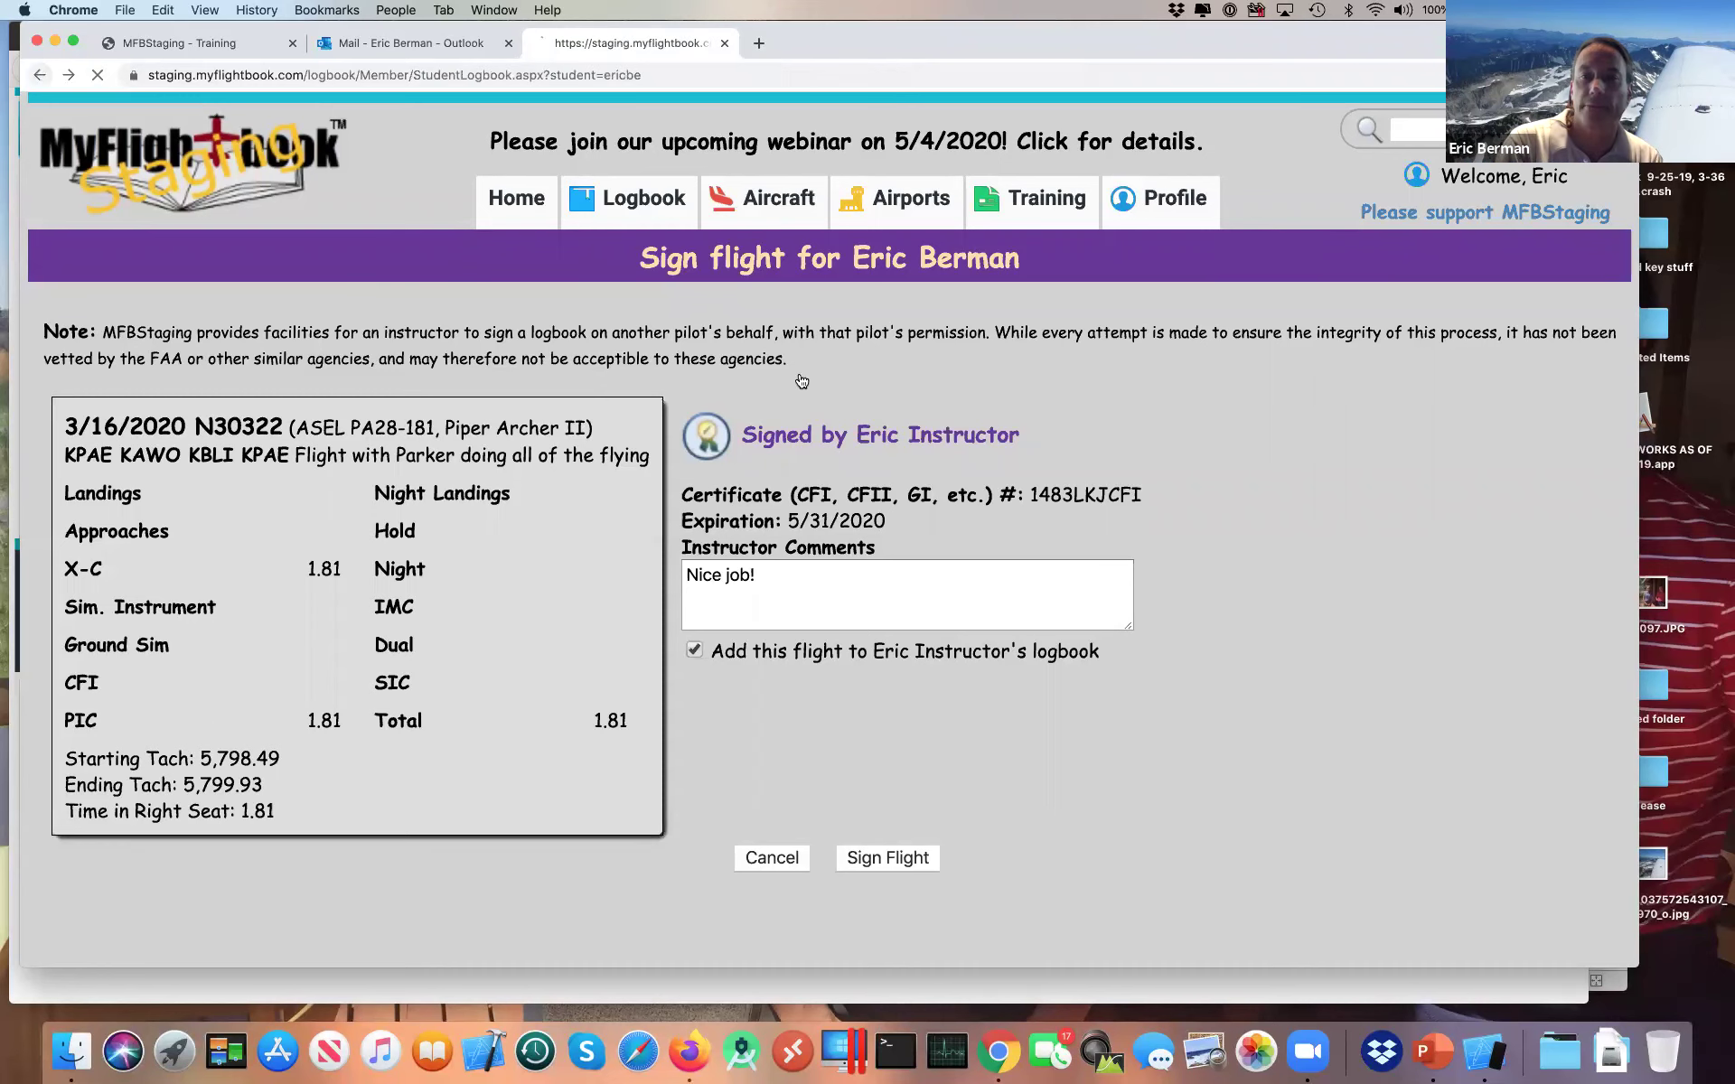
{"action": "left_click", "coordinate": [660, 373]}
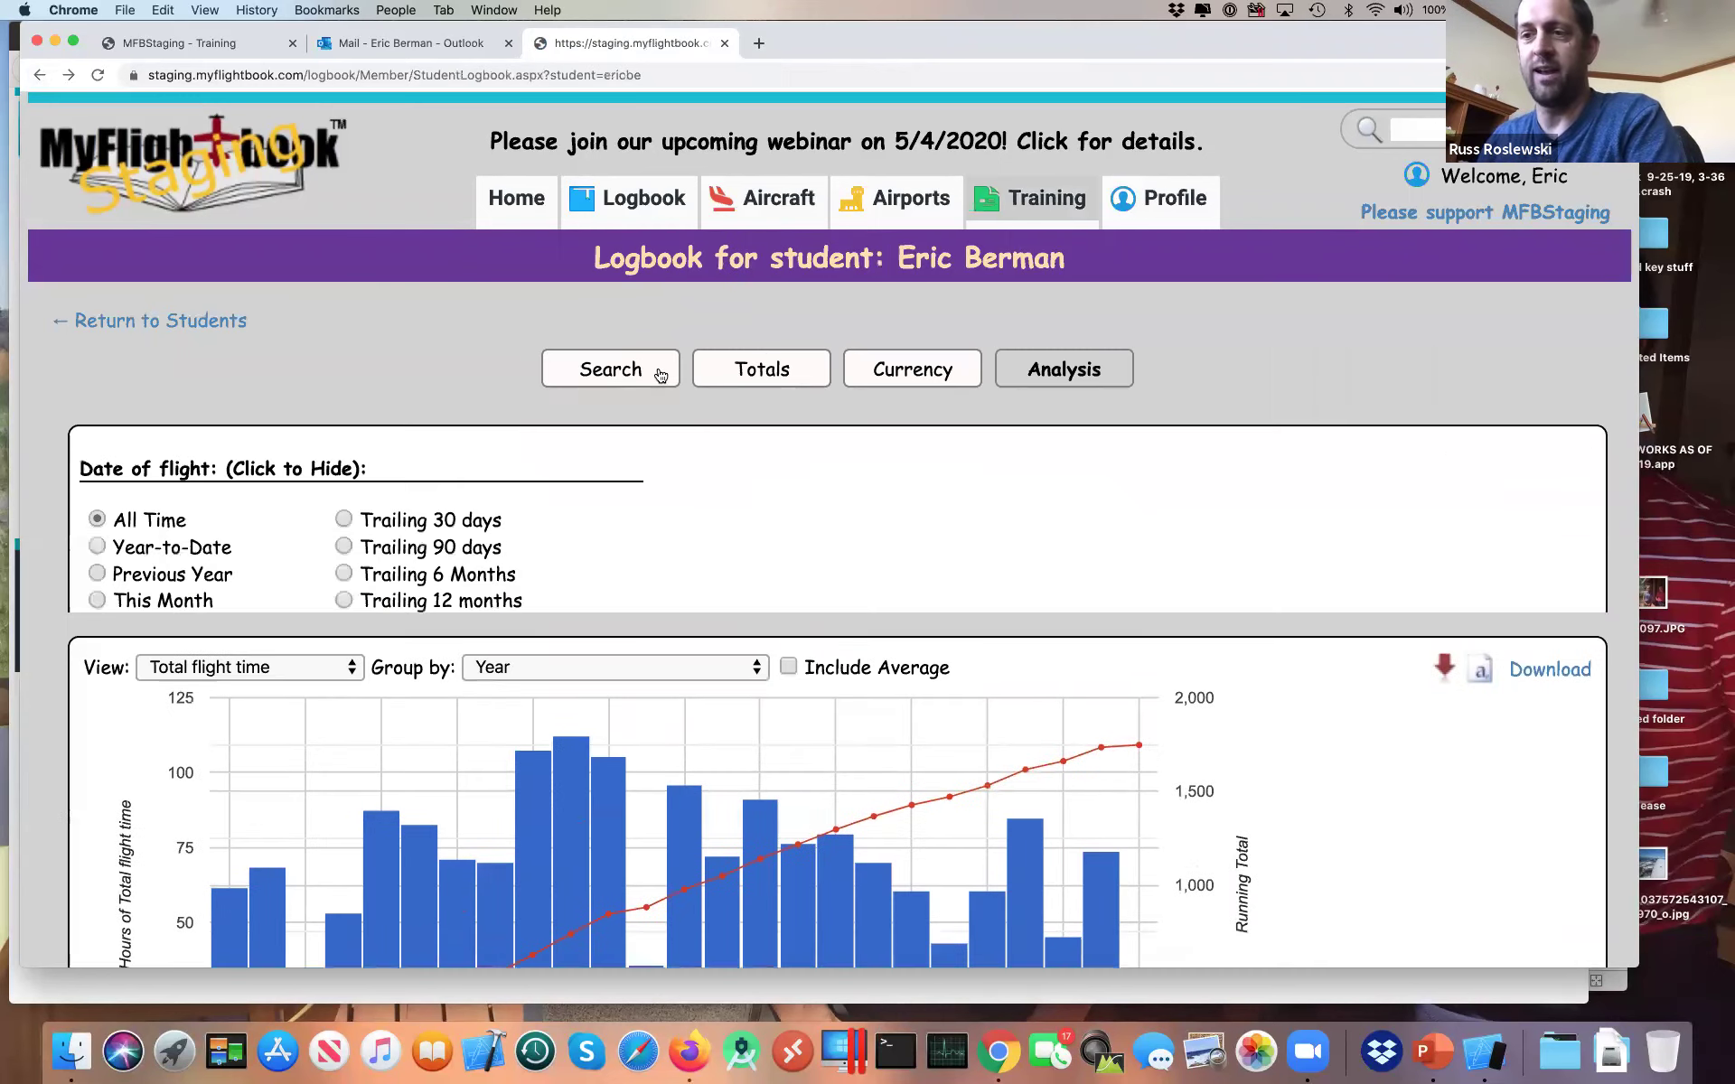
{"action": "left_click", "coordinate": [661, 374]}
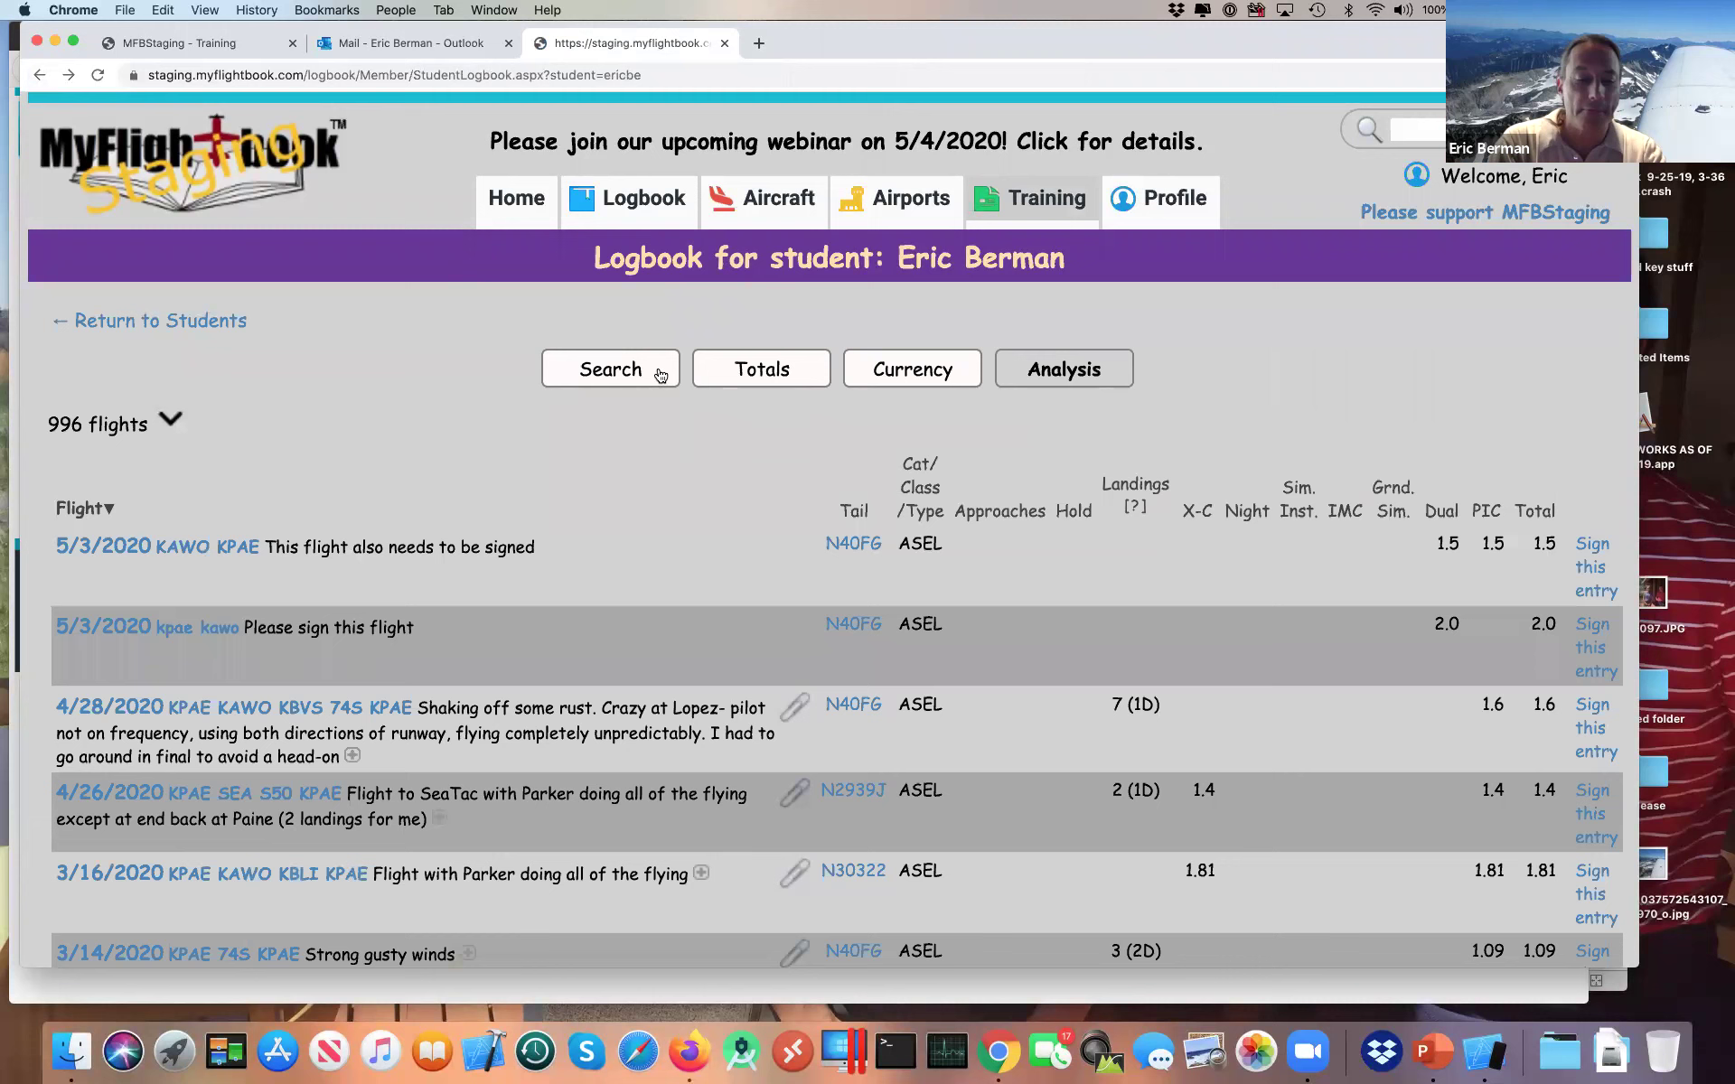
{"action": "key", "text": "super+Tab"}
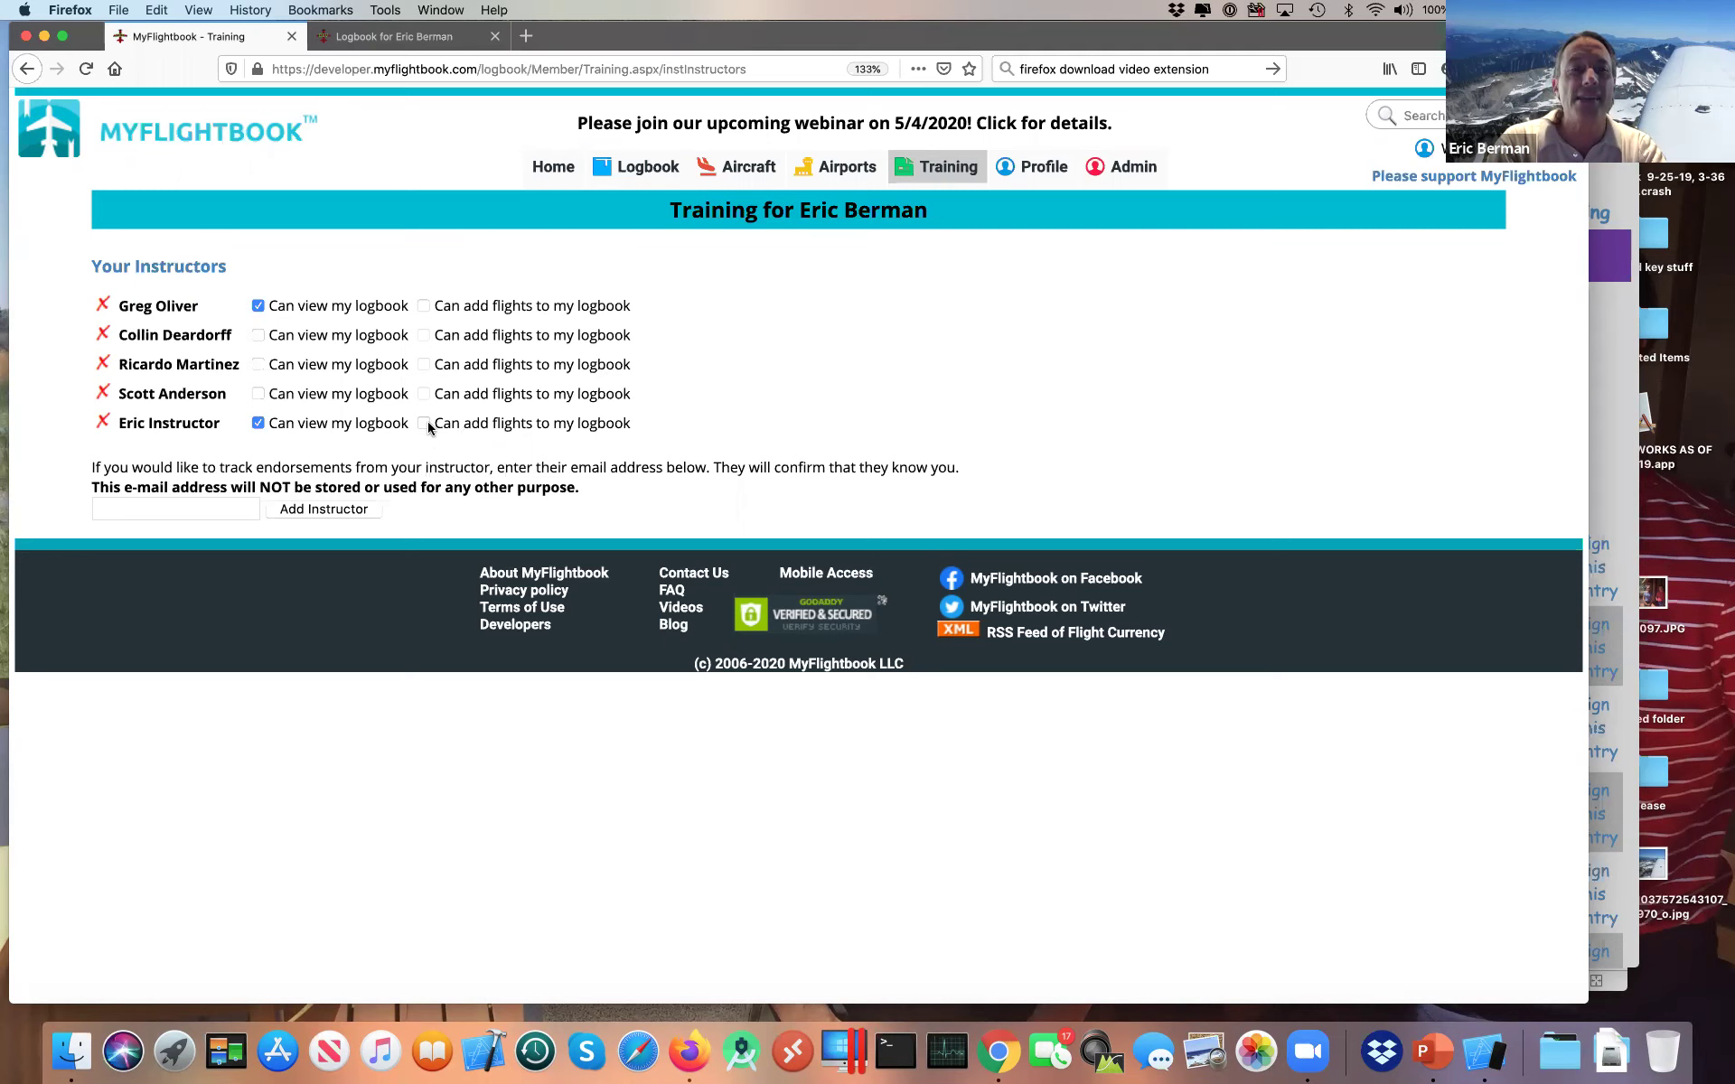
Step: Allow the instructor to add flights to the student's logbook, then return to Chrome
{"action": "left_click", "coordinate": [424, 424]}
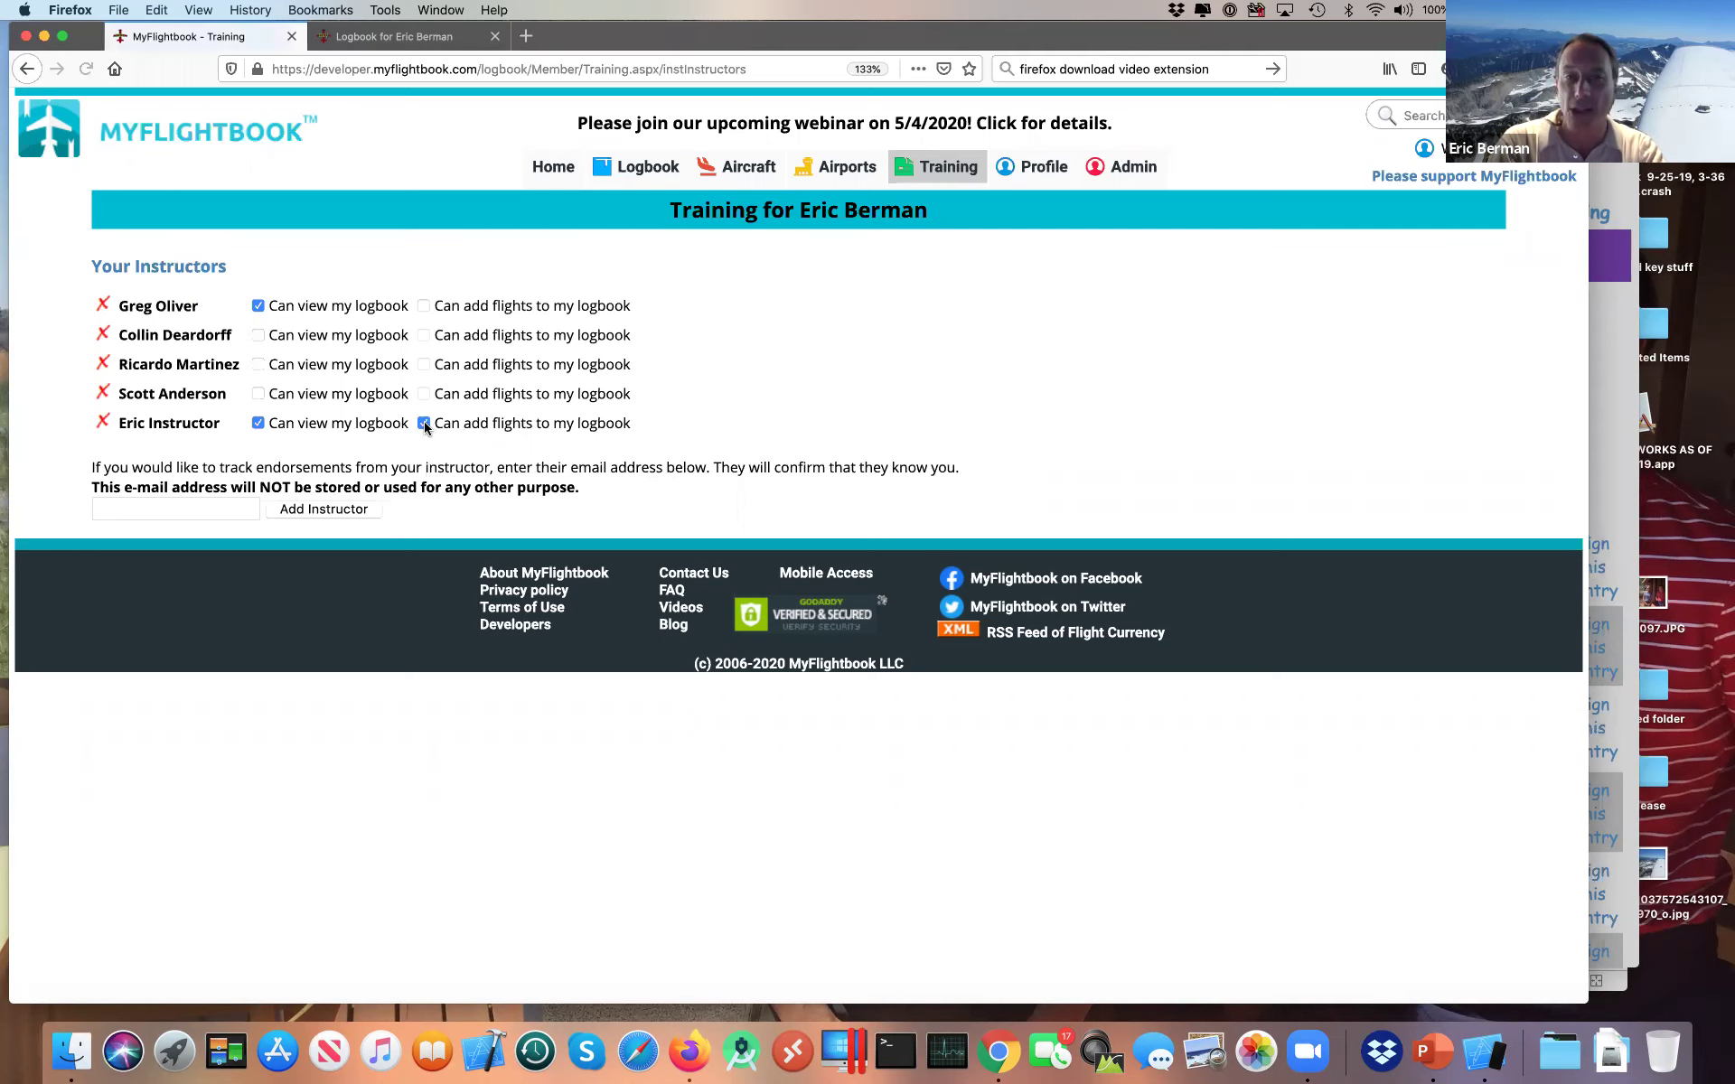
{"action": "key", "text": "super+Tab"}
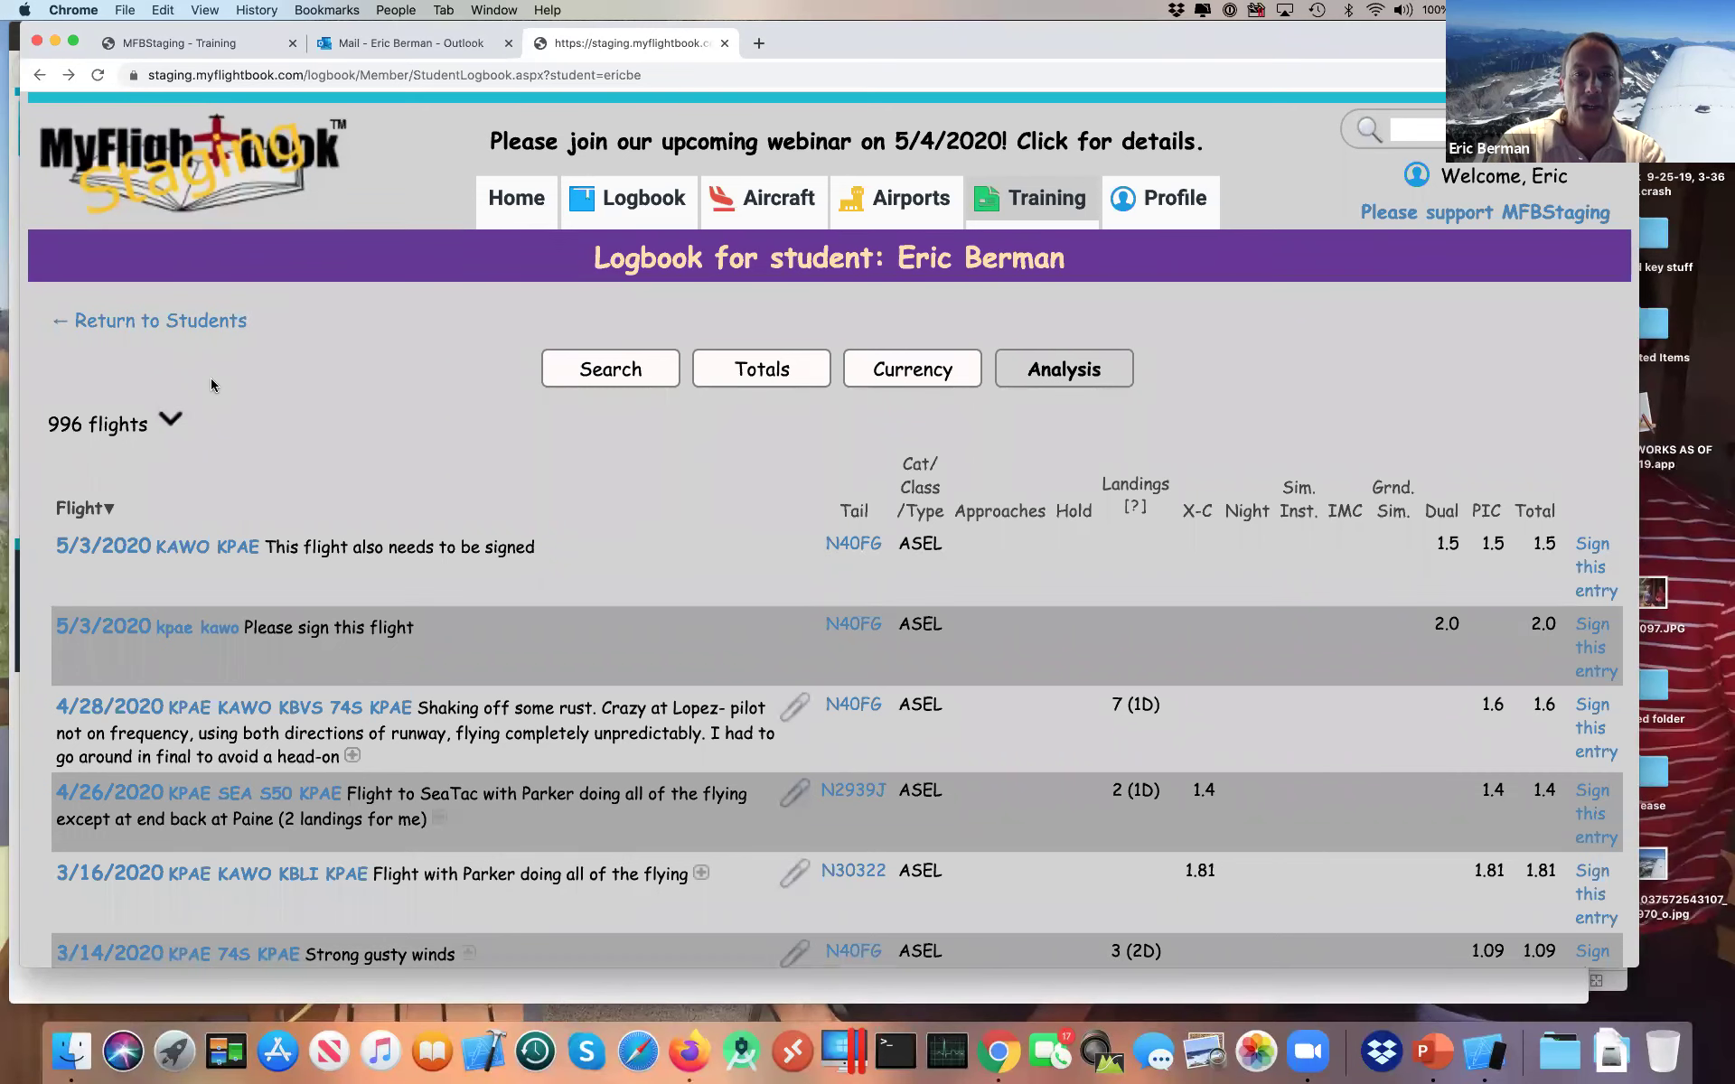
Step: Reload the student's logbook, browse the New Flight form, then collapse it
{"action": "key", "text": "super+r"}
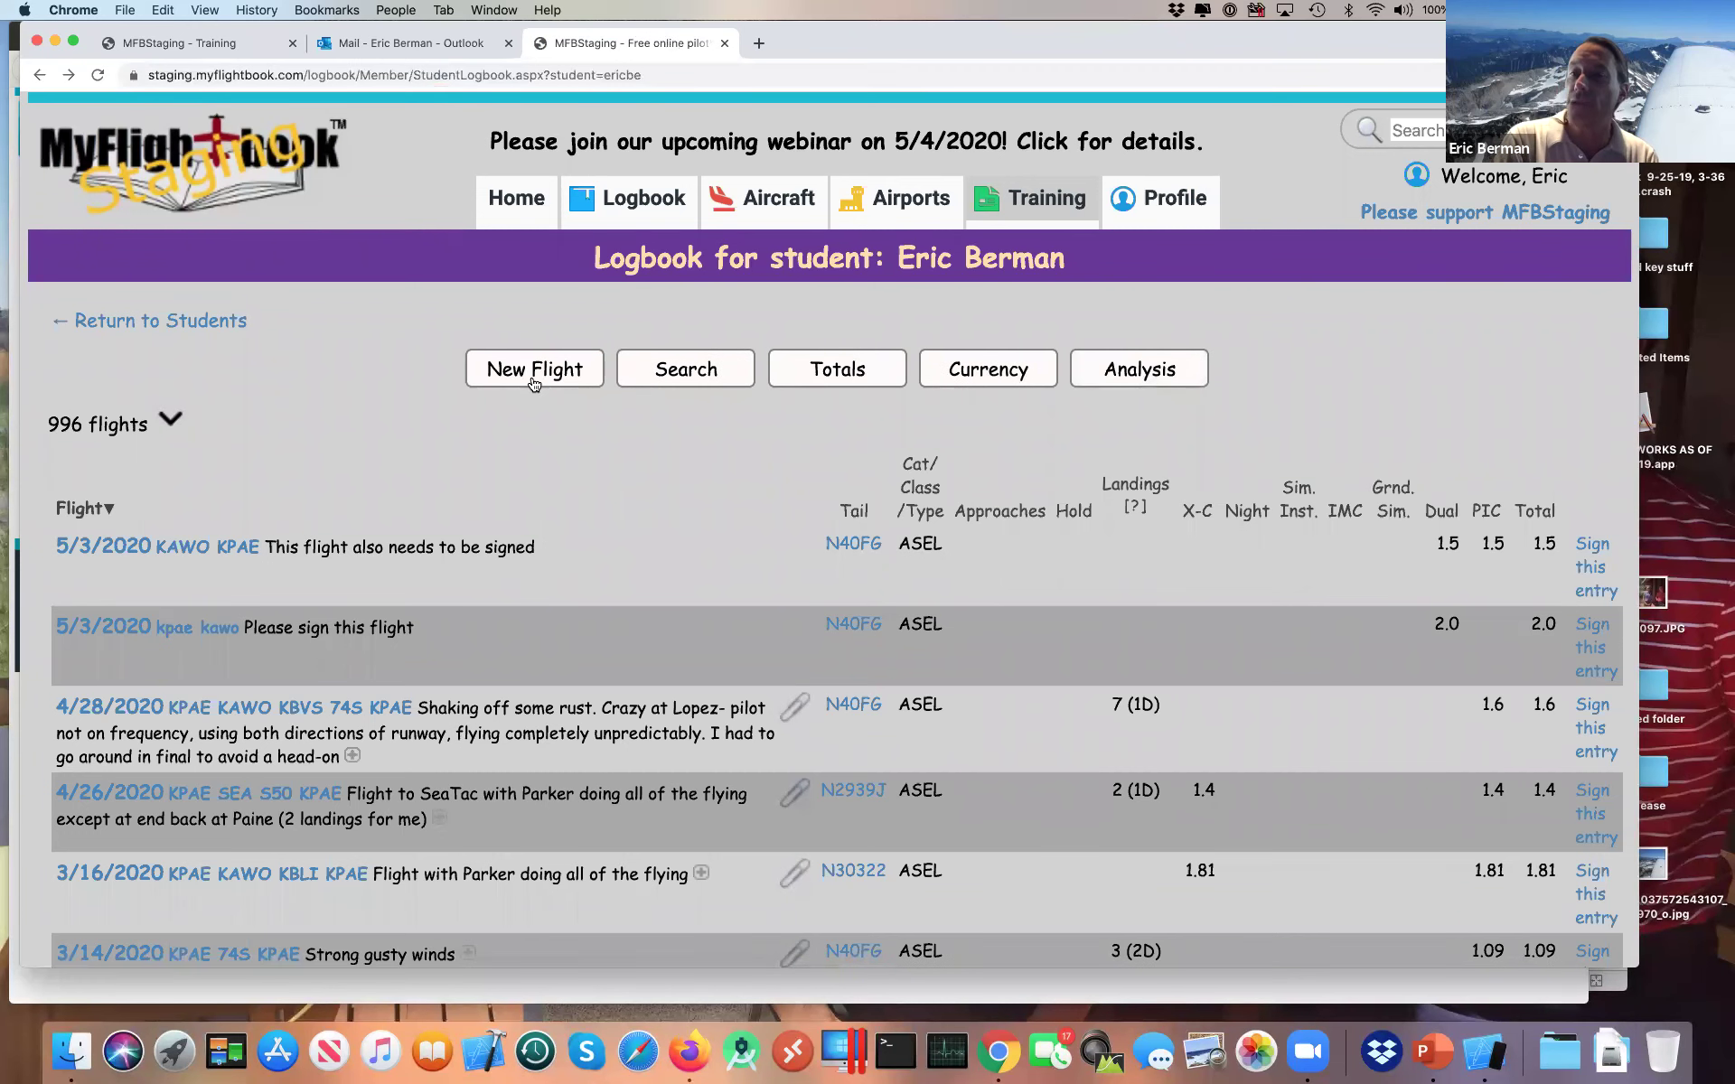
{"action": "left_click", "coordinate": [534, 369]}
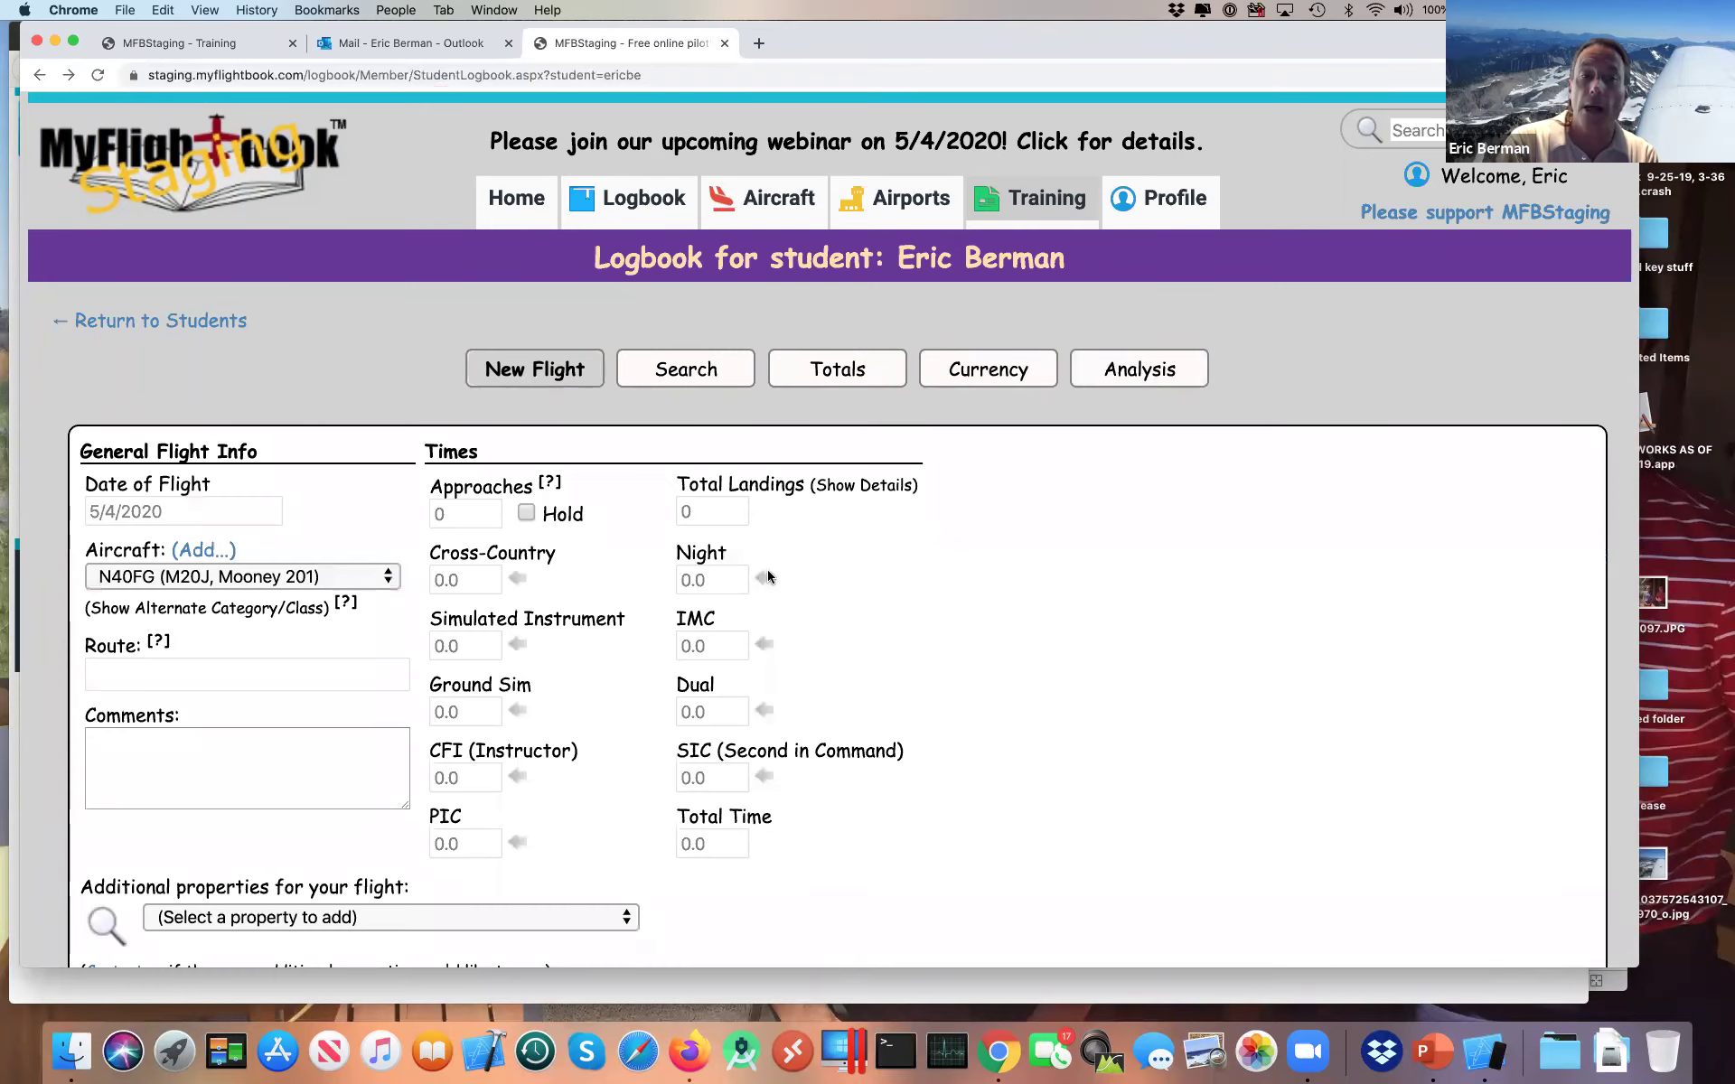
{"action": "scroll", "coordinate": [990, 623], "scroll_direction": "down", "scroll_amount": 5}
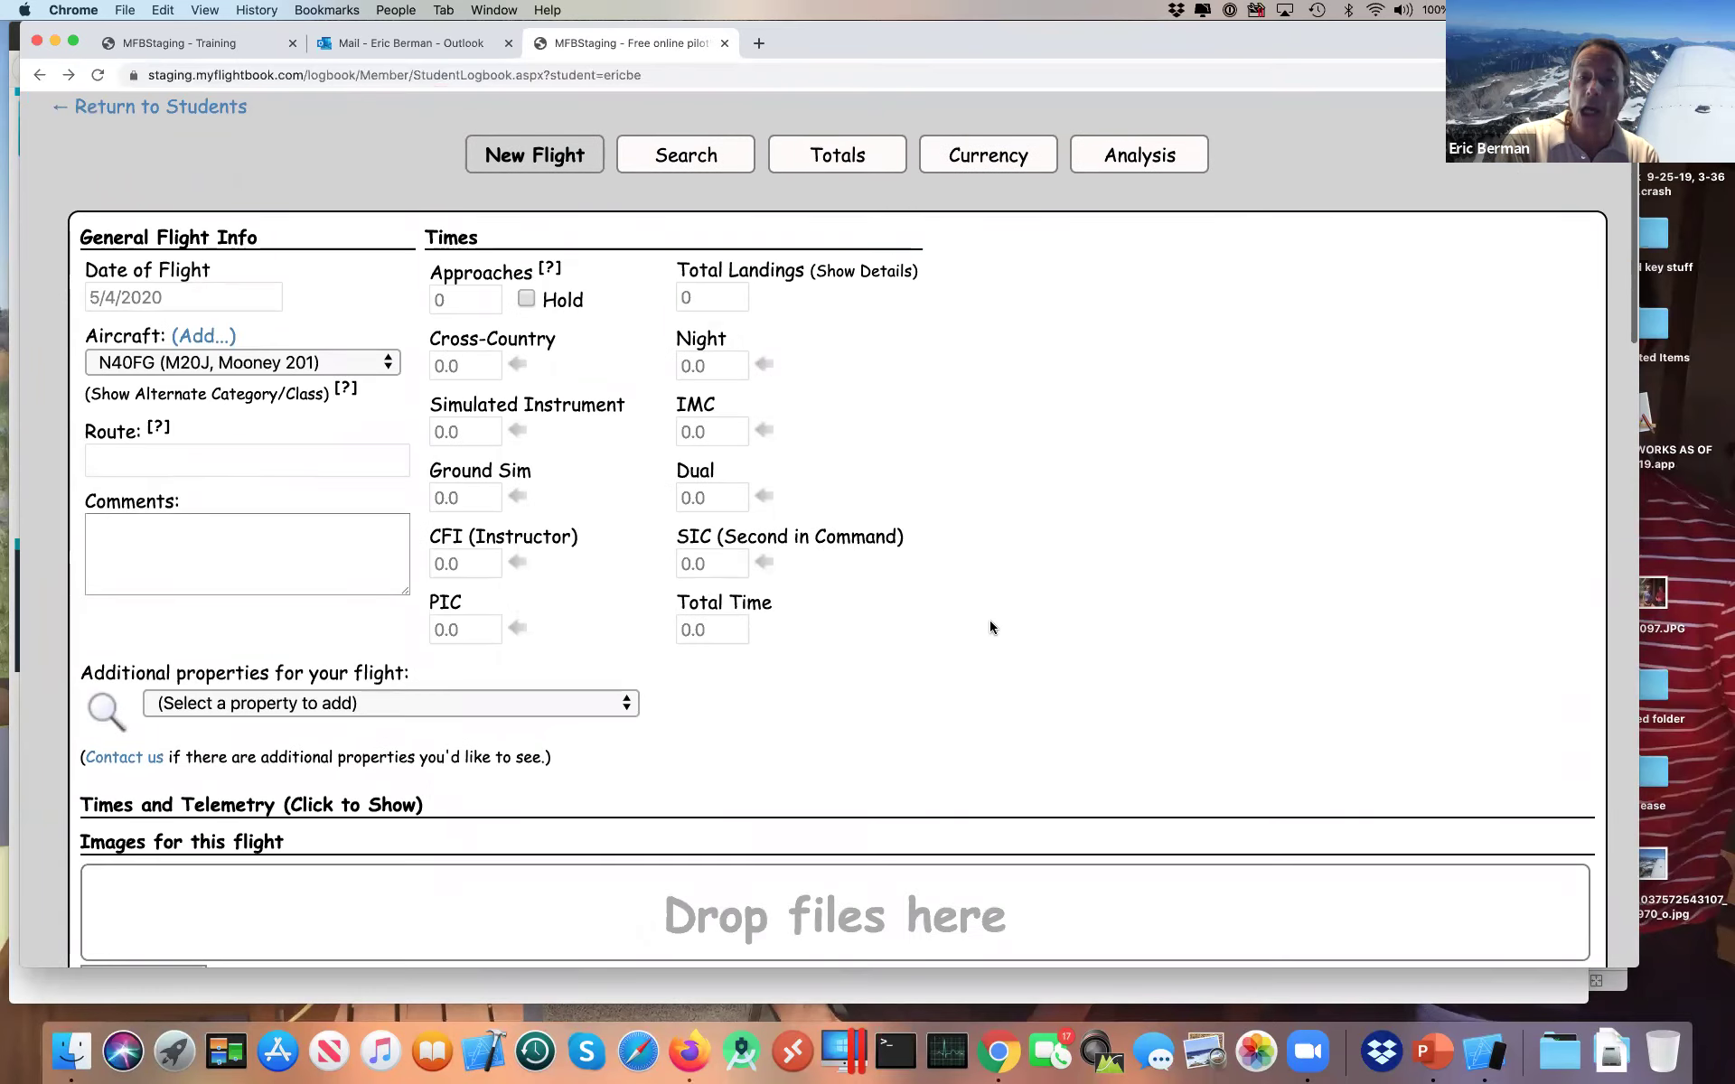
{"action": "scroll", "coordinate": [989, 620], "scroll_direction": "down", "scroll_amount": 5}
{"action": "scroll", "coordinate": [989, 620], "scroll_direction": "down", "scroll_amount": 2}
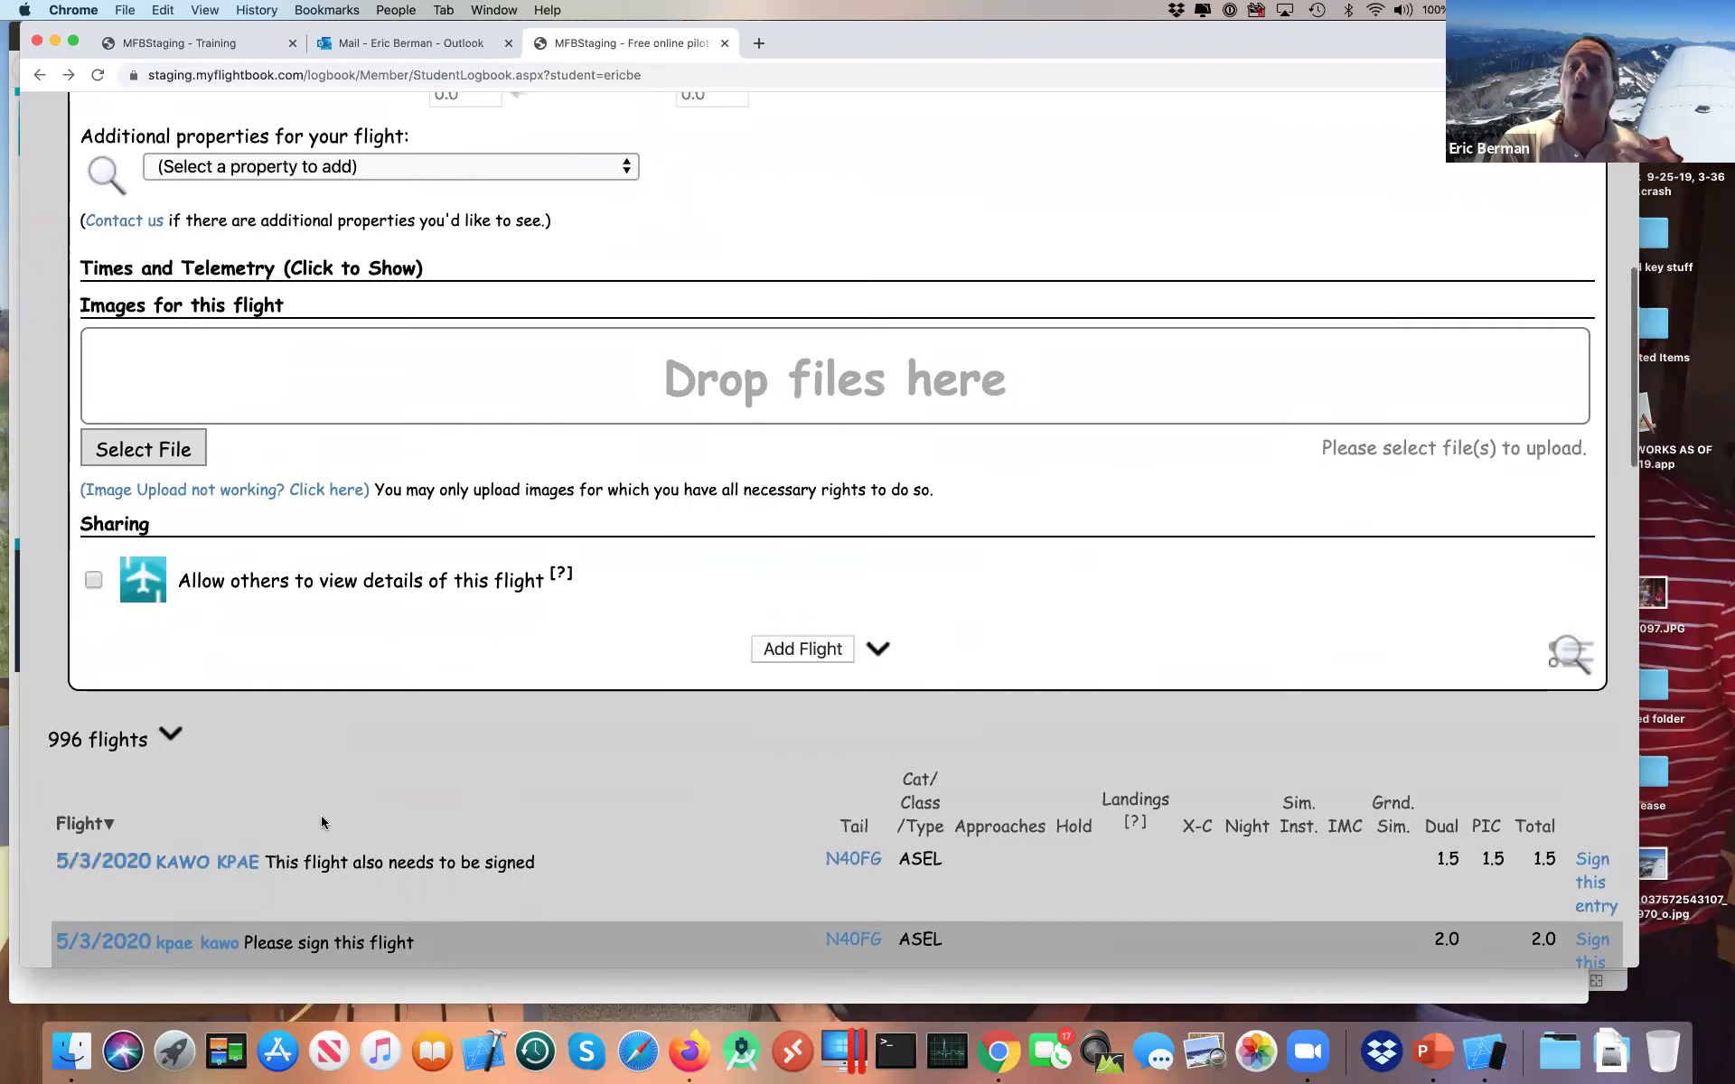
{"action": "scroll", "coordinate": [322, 823], "scroll_direction": "up", "scroll_amount": 5}
{"action": "scroll", "coordinate": [322, 822], "scroll_direction": "up", "scroll_amount": 4}
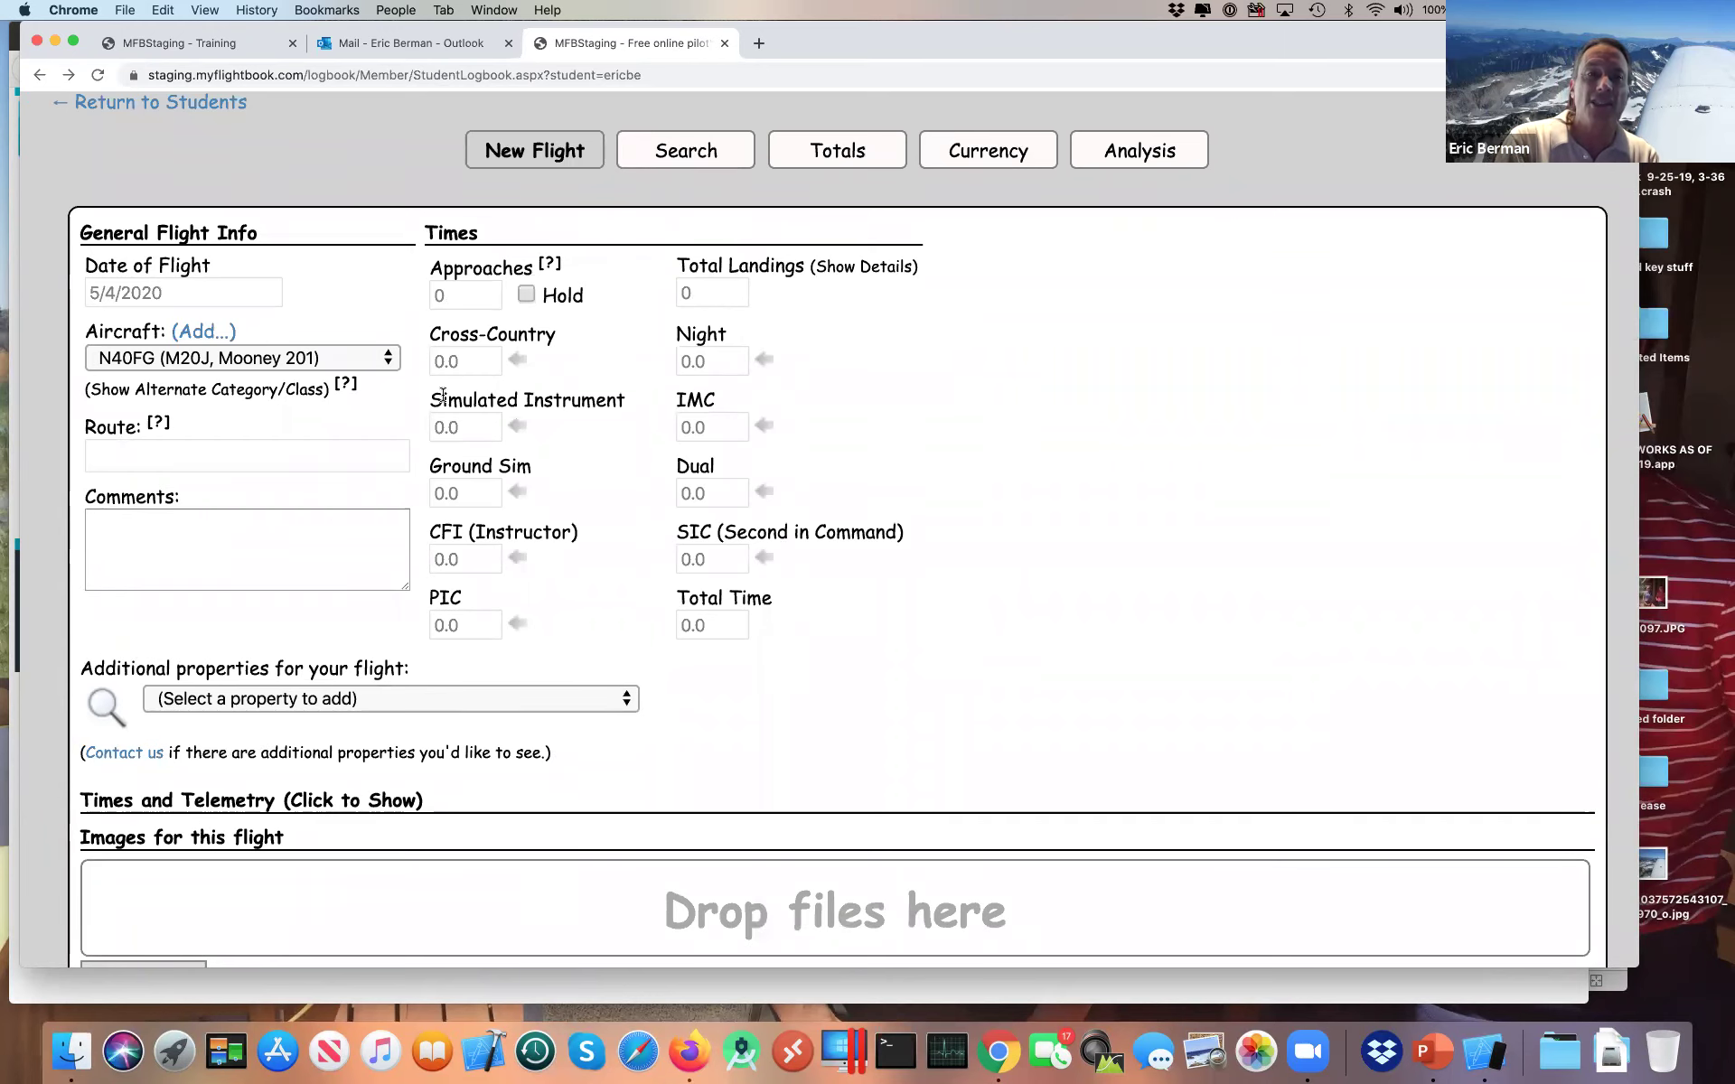
{"action": "left_click", "coordinate": [519, 159]}
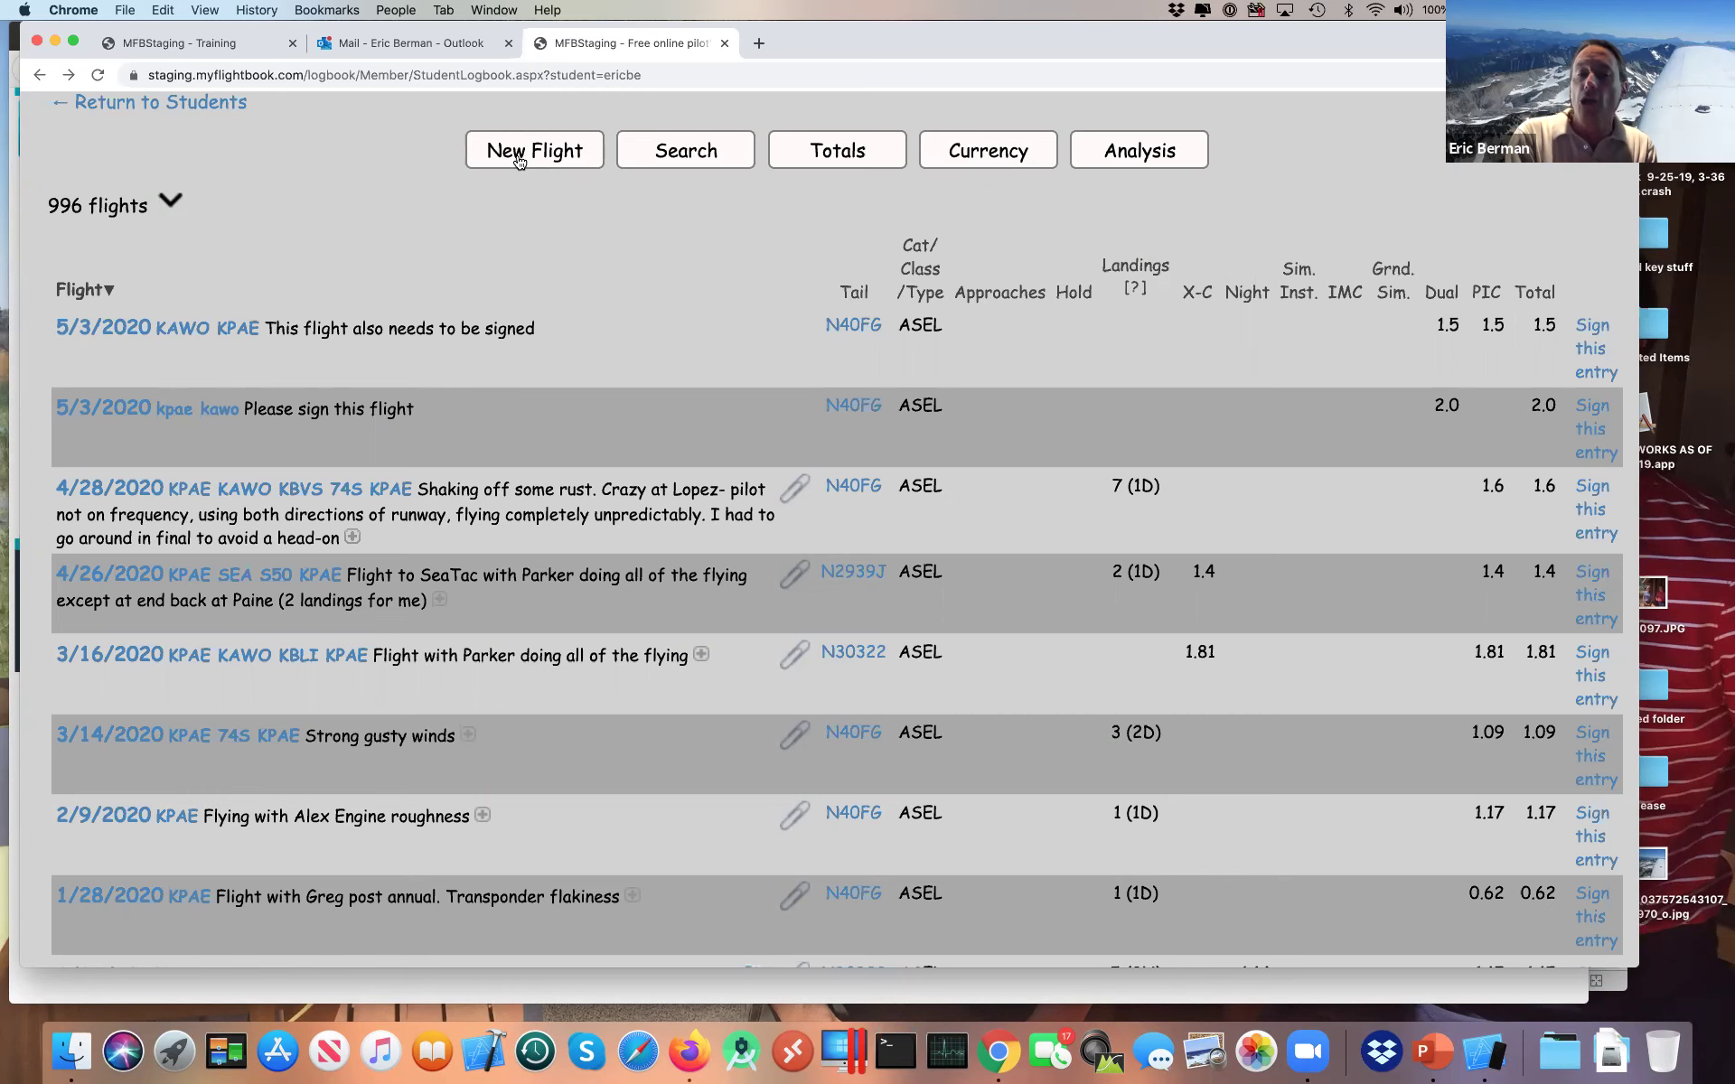
Step: Scroll to the top and return to the student's Training page in Firefox
{"action": "scroll", "coordinate": [519, 161], "scroll_direction": "up", "scroll_amount": 3}
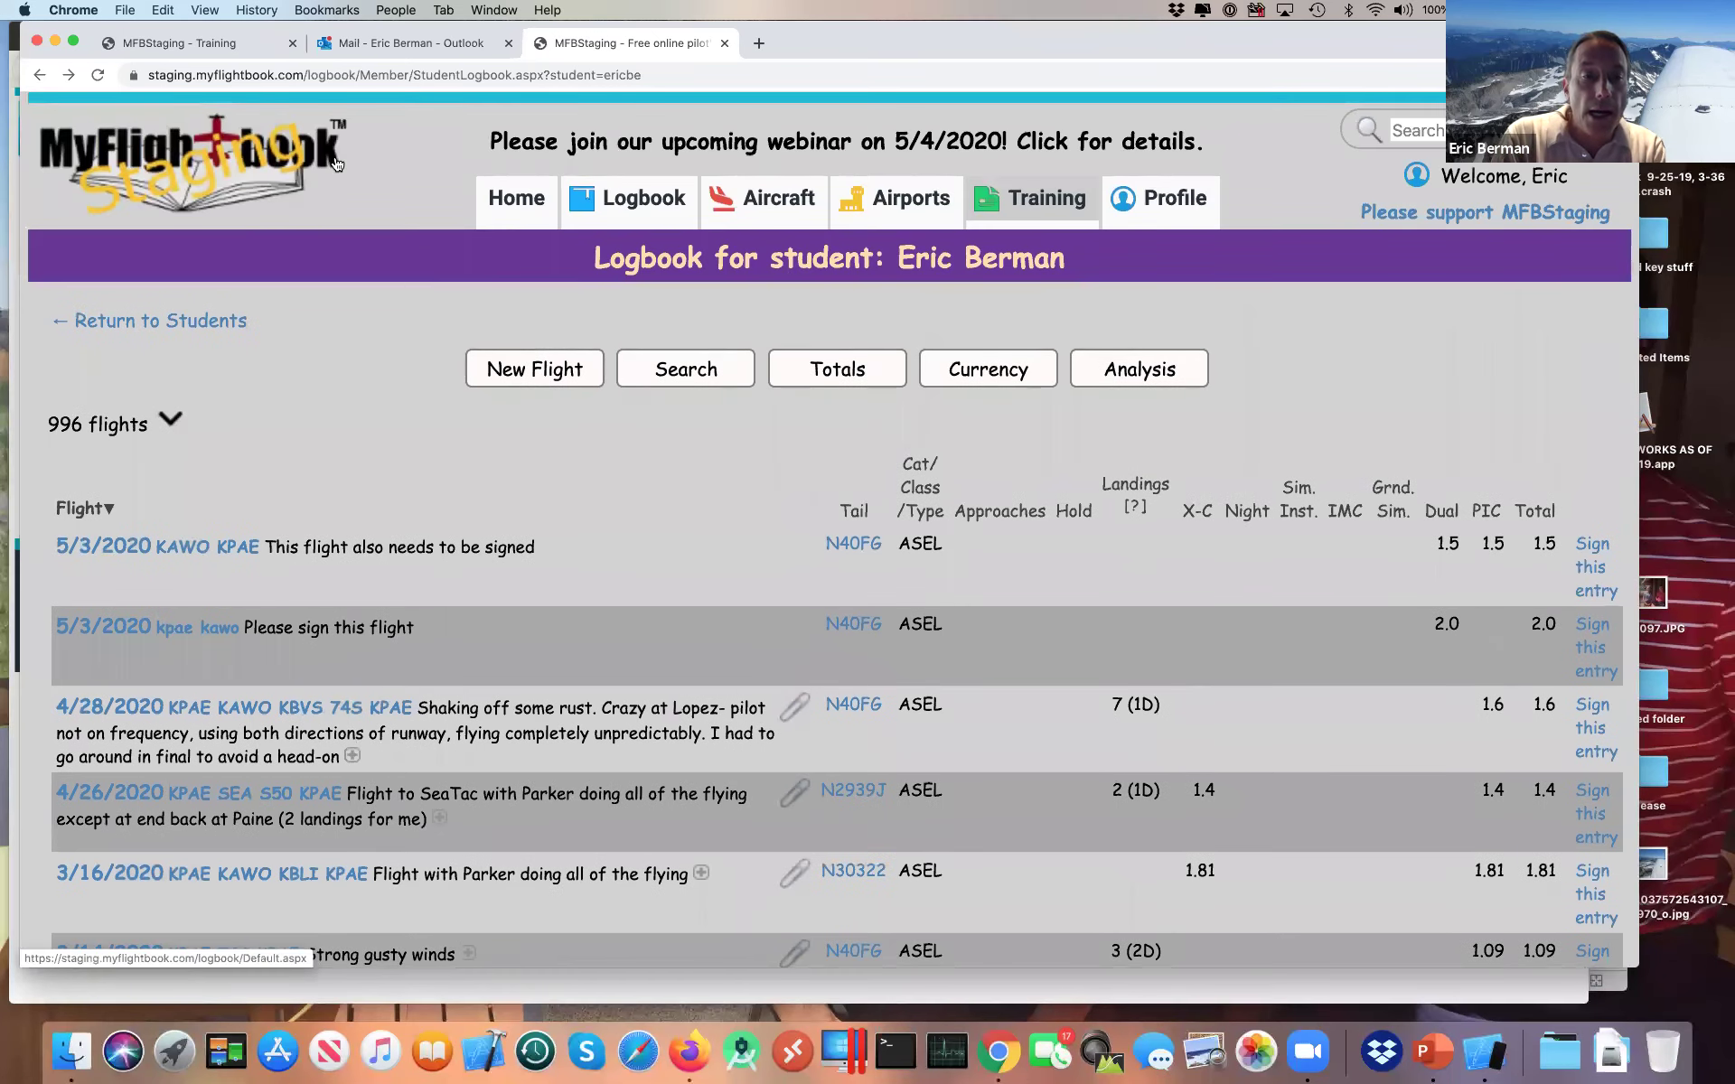
{"action": "key", "text": "super+Tab"}
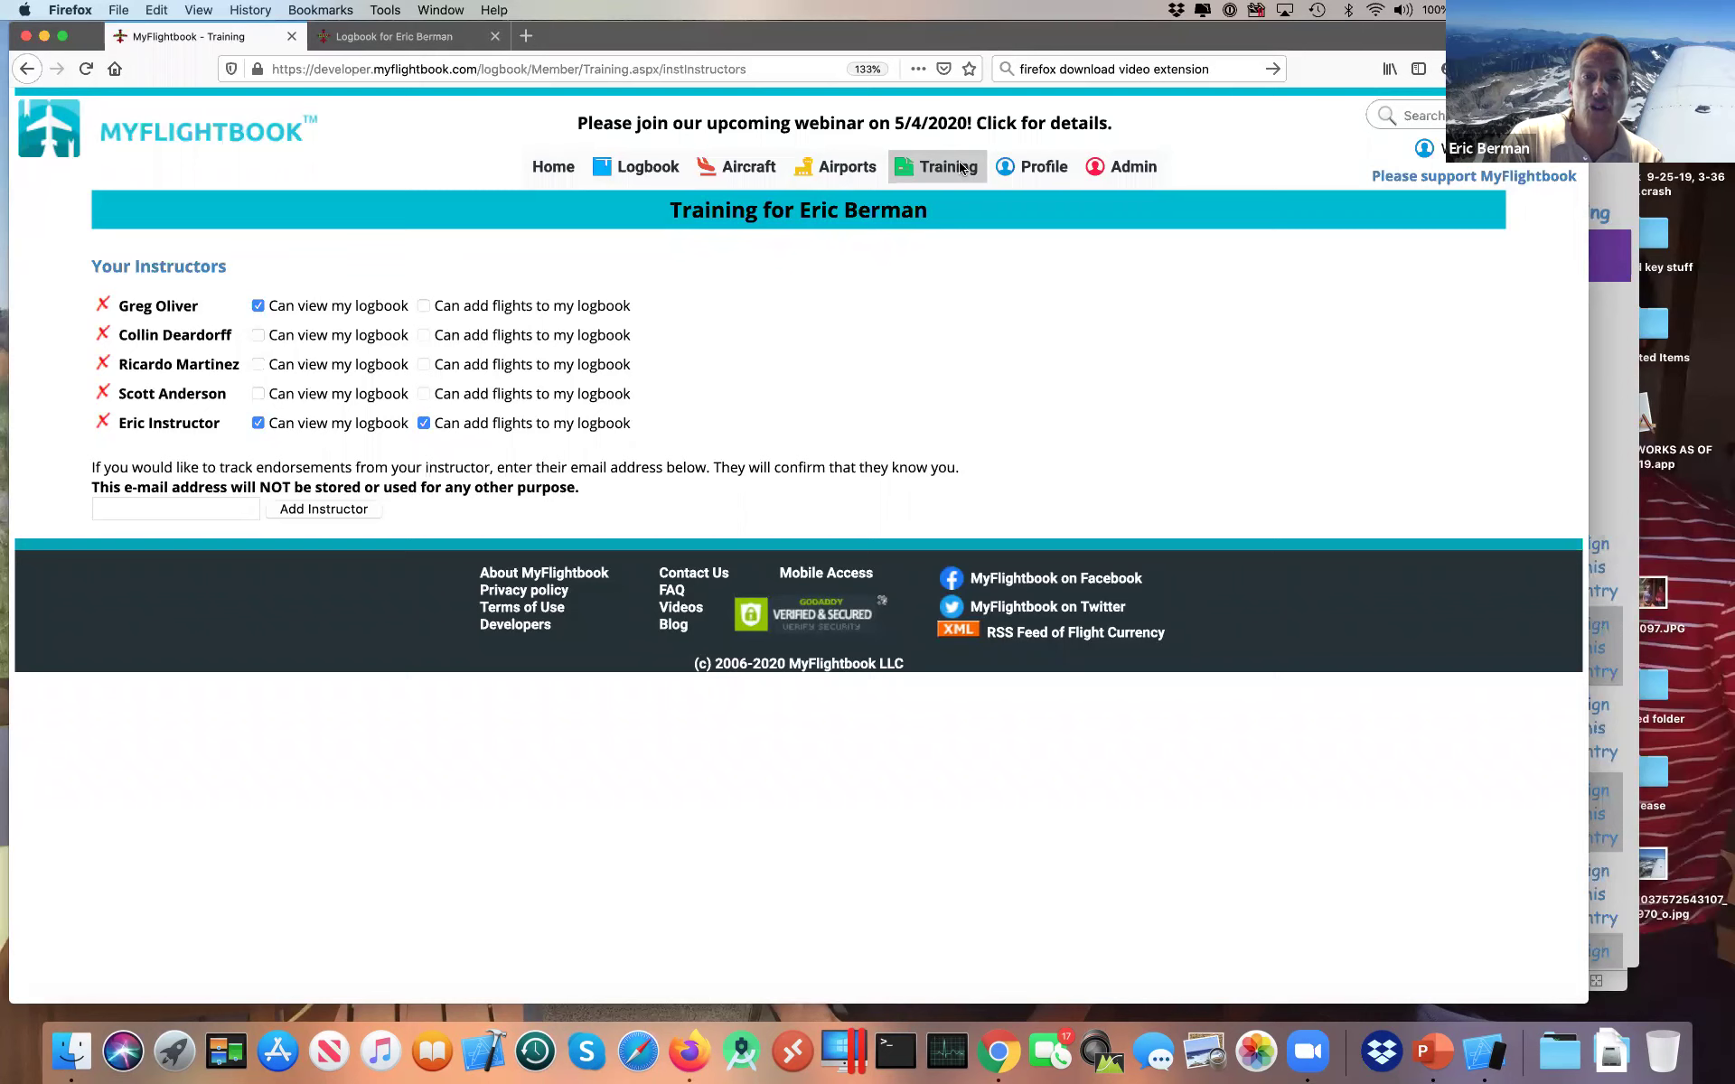
Step: Start a new signature request and select both 5/3/2020 flights
{"action": "mouse_move", "coordinate": [940, 177]}
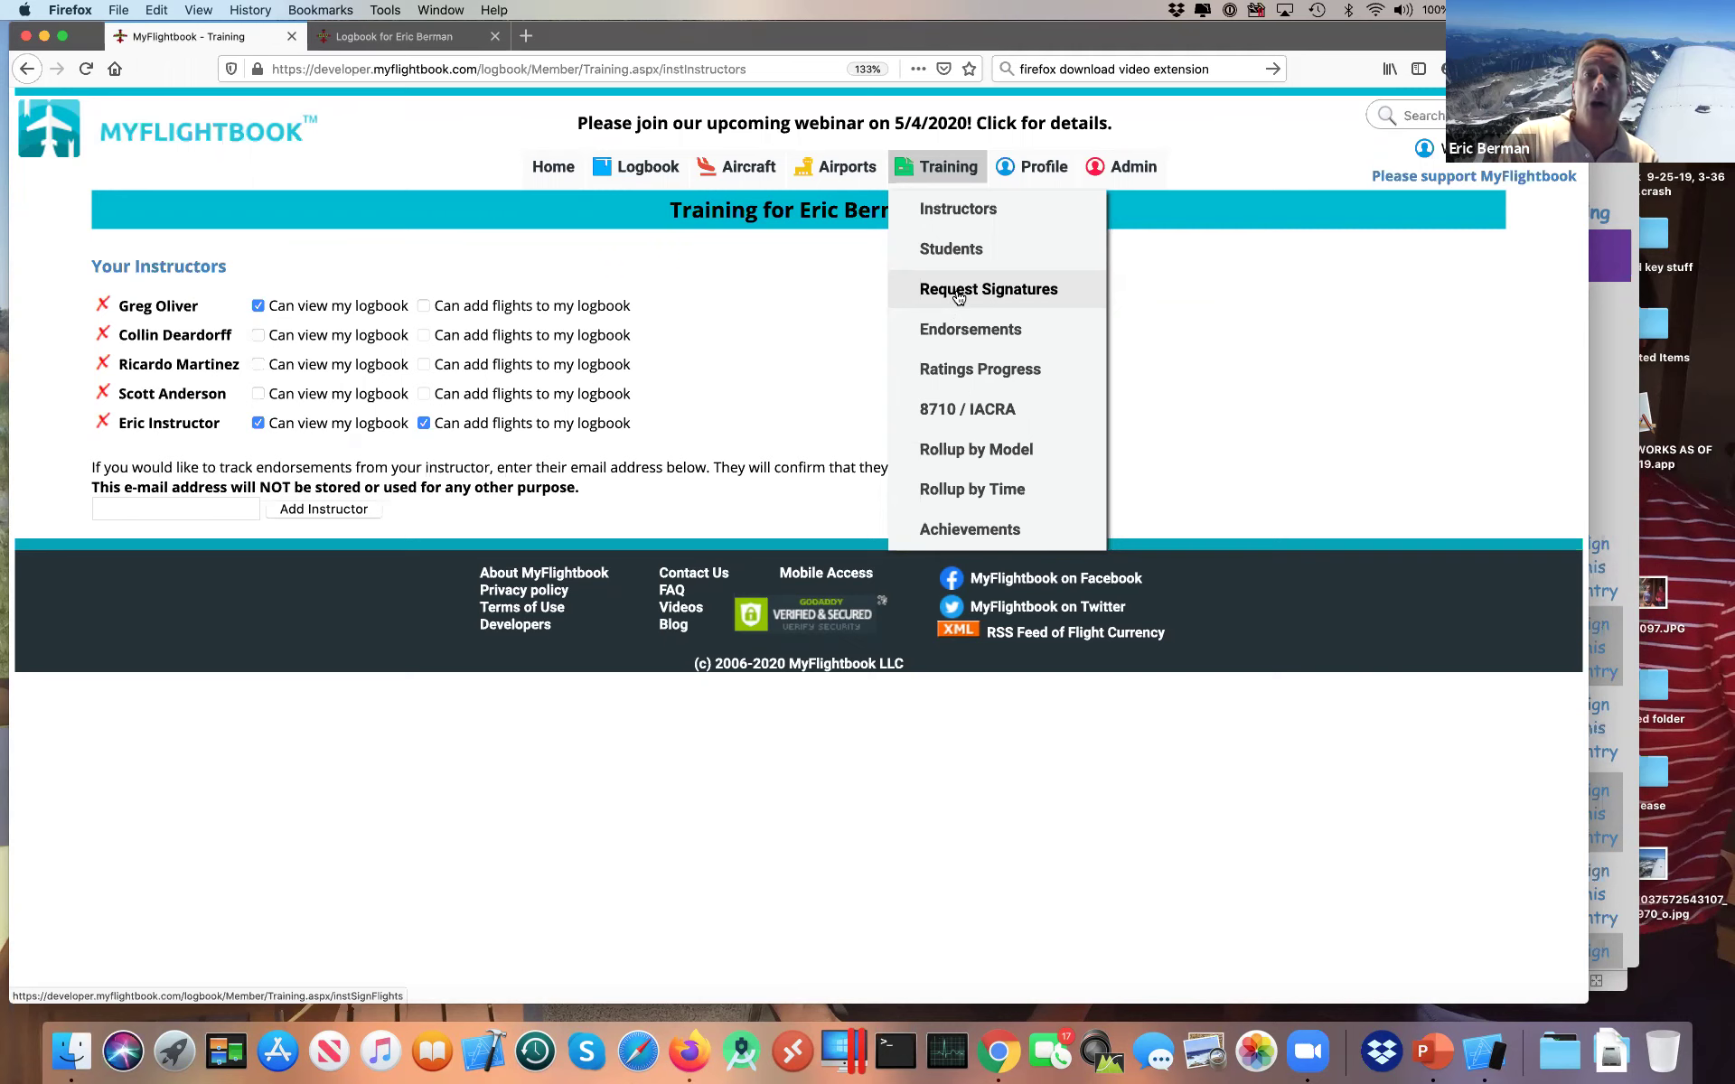
{"action": "left_click", "coordinate": [959, 296]}
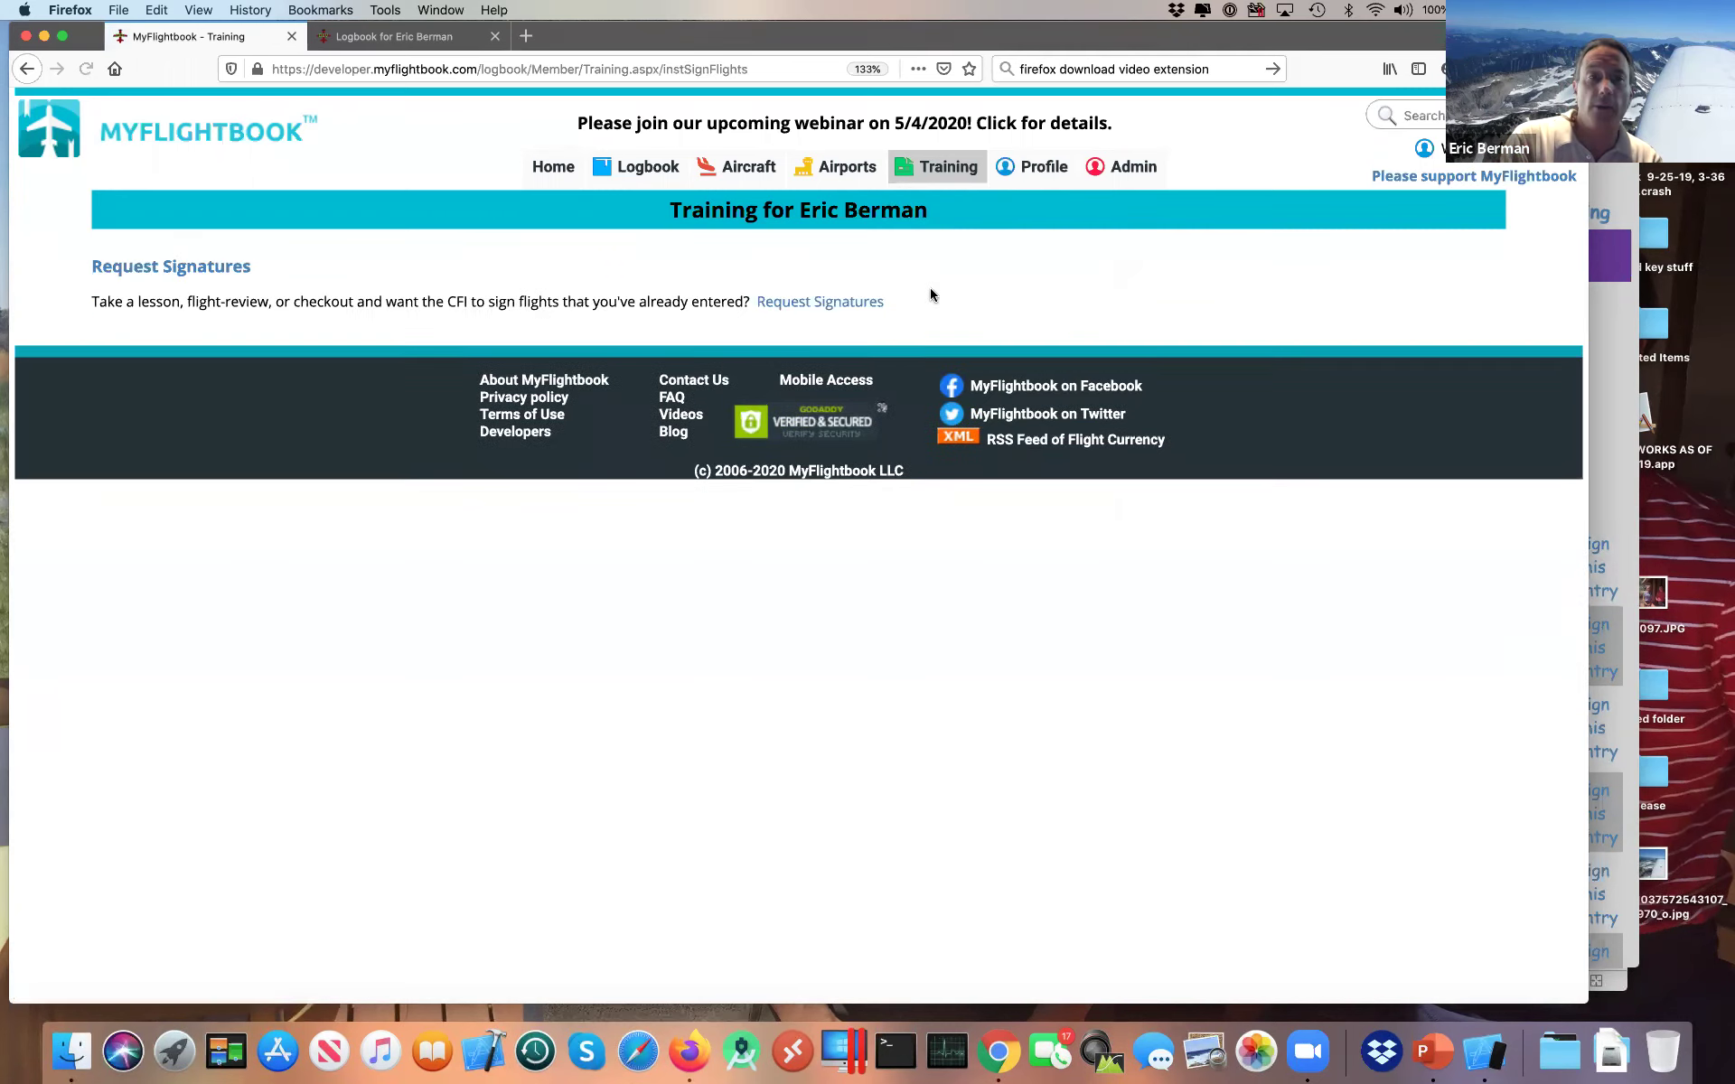
{"action": "left_click", "coordinate": [842, 304]}
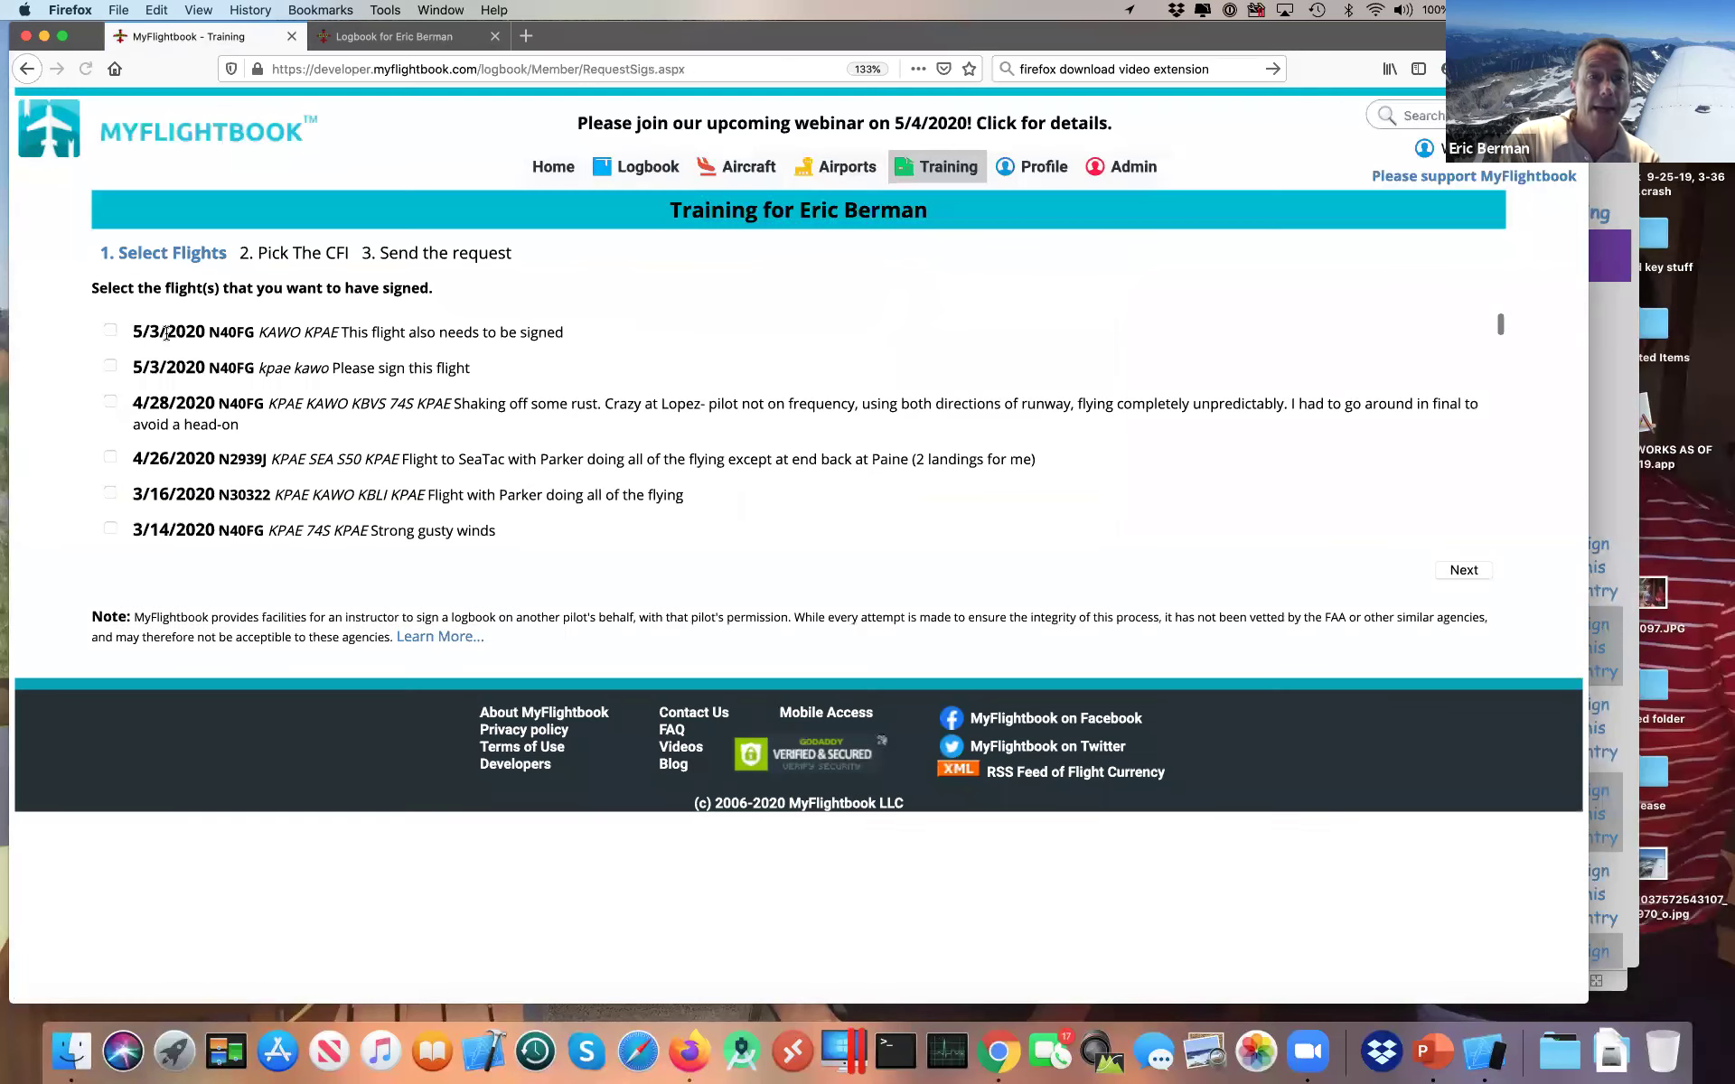
{"action": "left_click", "coordinate": [112, 332]}
{"action": "left_click", "coordinate": [110, 366]}
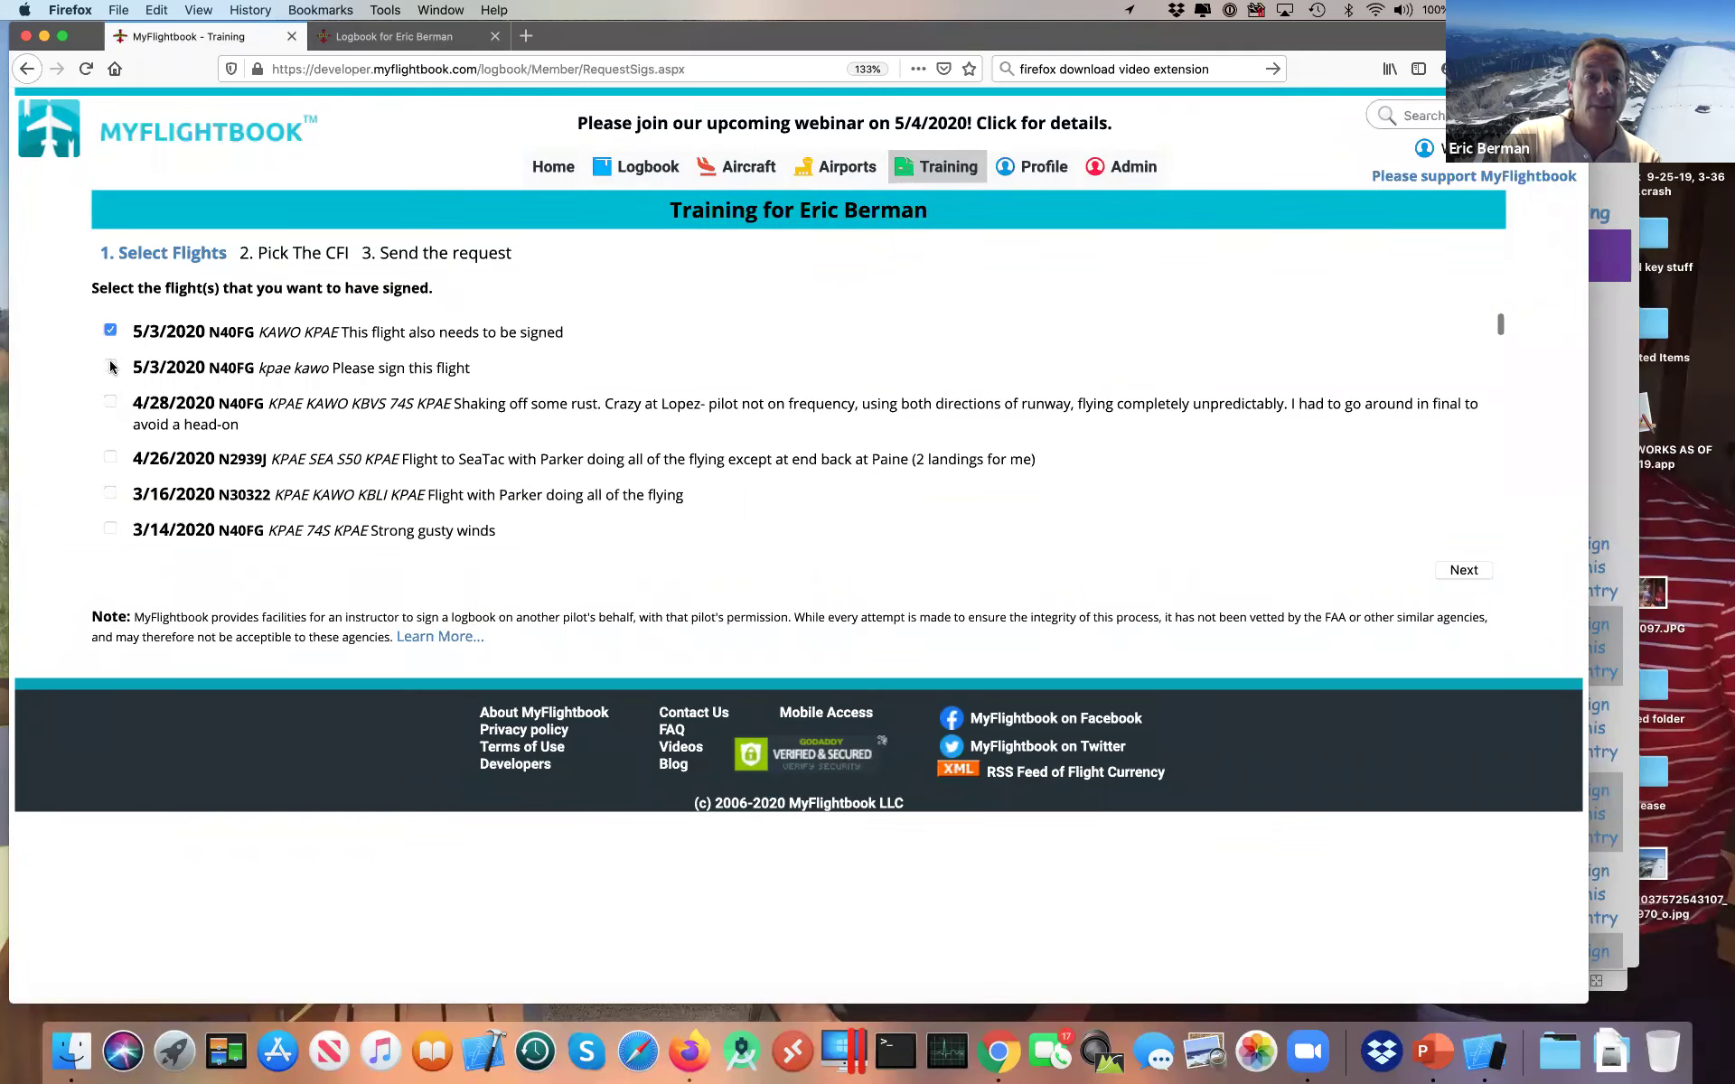
{"action": "left_click", "coordinate": [1477, 571]}
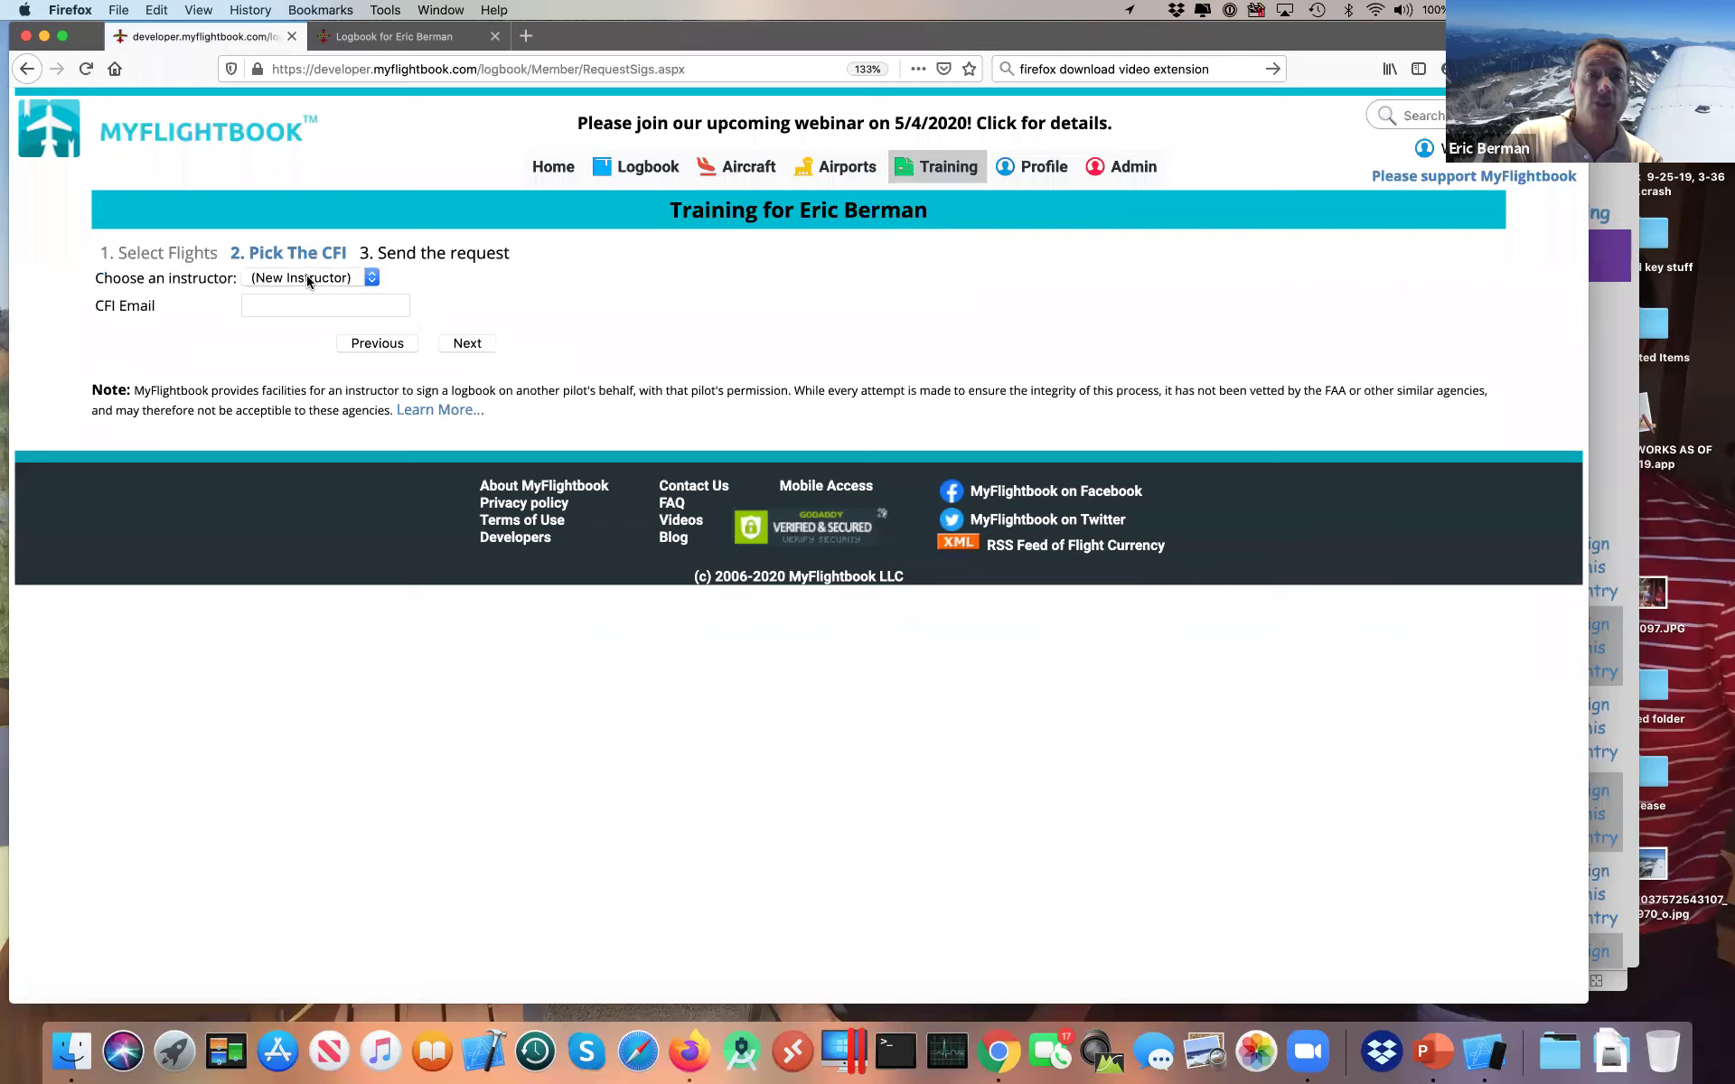
Step: Send the request to the existing issuing instructor, then switch to Chrome
{"action": "left_click", "coordinate": [284, 280]}
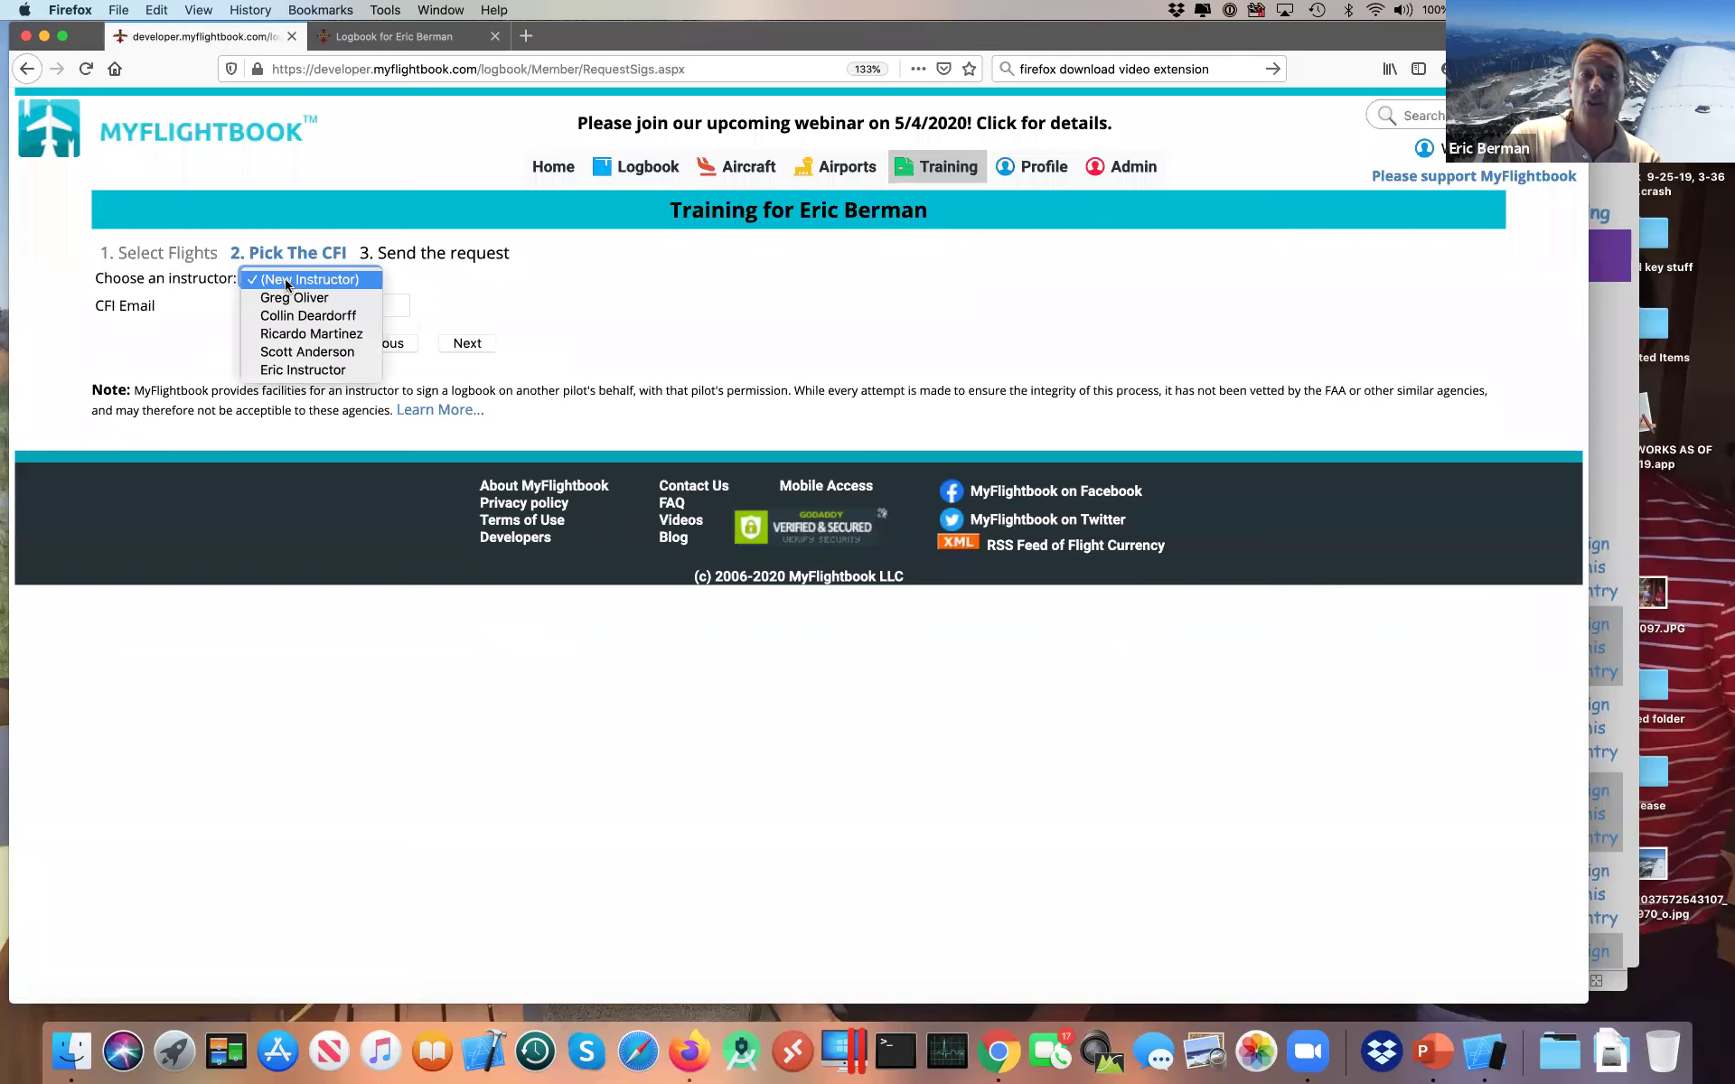
{"action": "left_click", "coordinate": [285, 282]}
{"action": "left_click", "coordinate": [282, 303]}
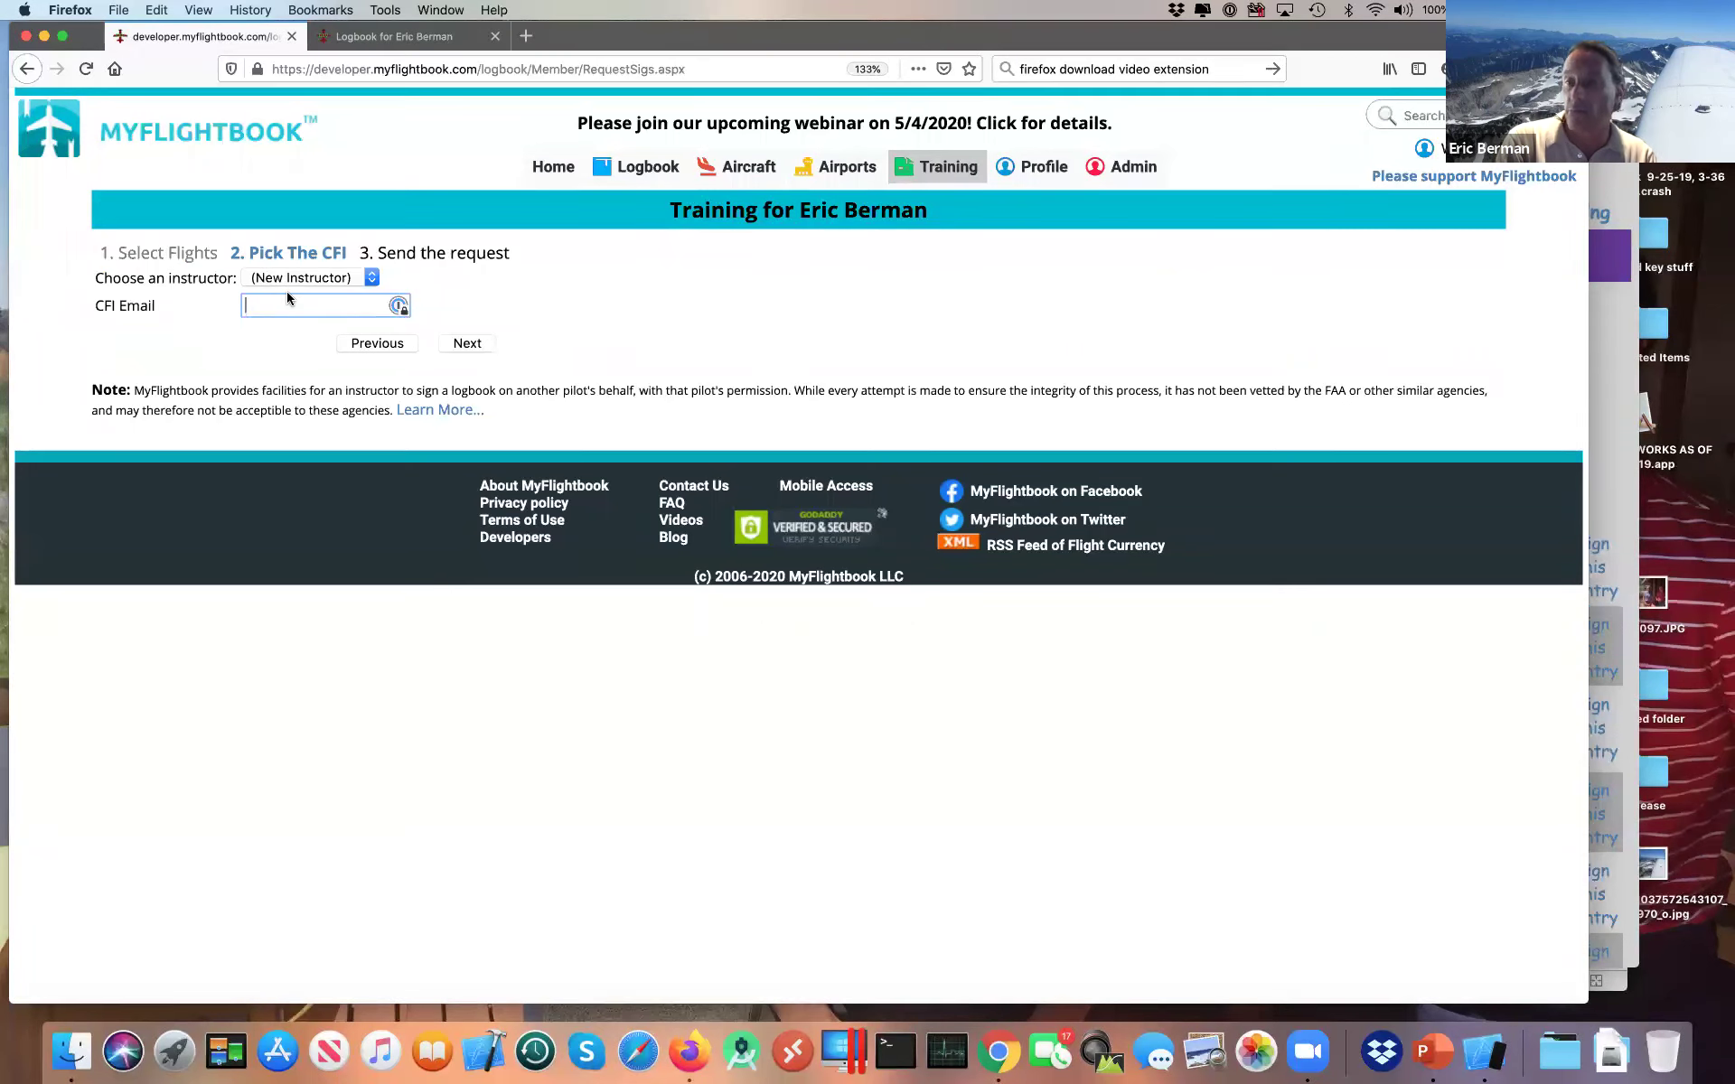
{"action": "left_click", "coordinate": [405, 278]}
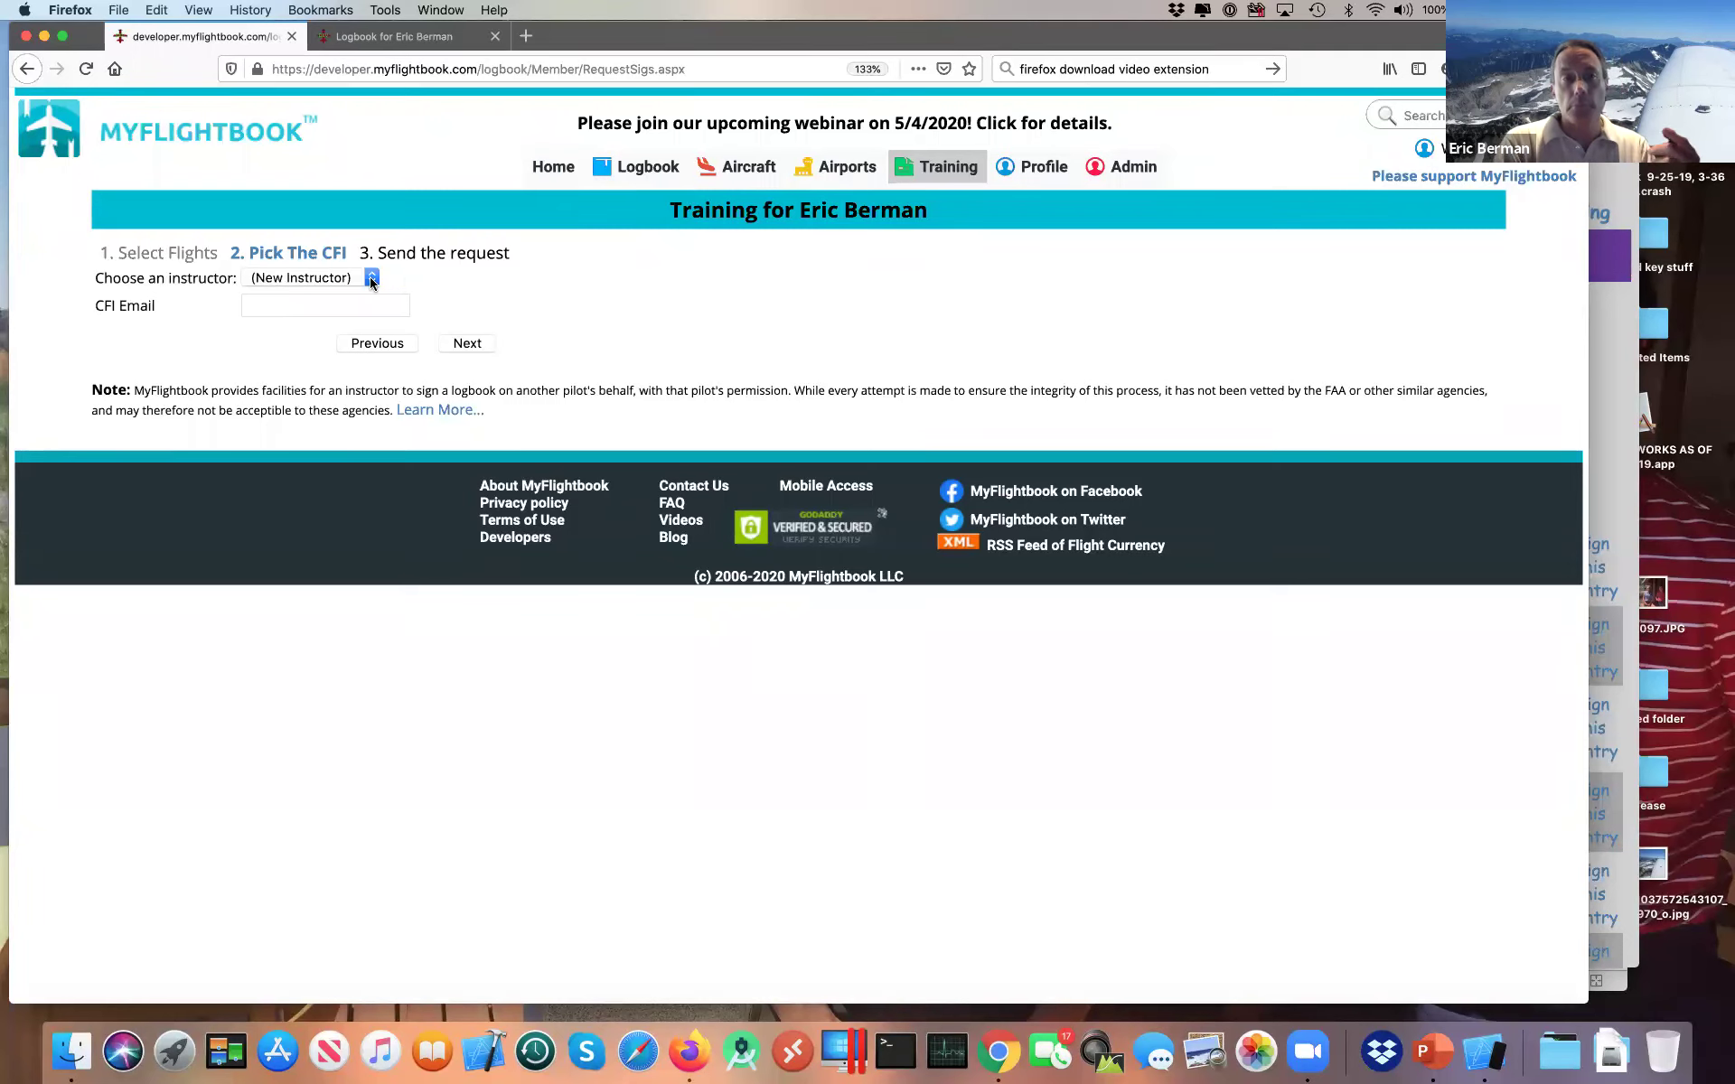
{"action": "left_click", "coordinate": [372, 279]}
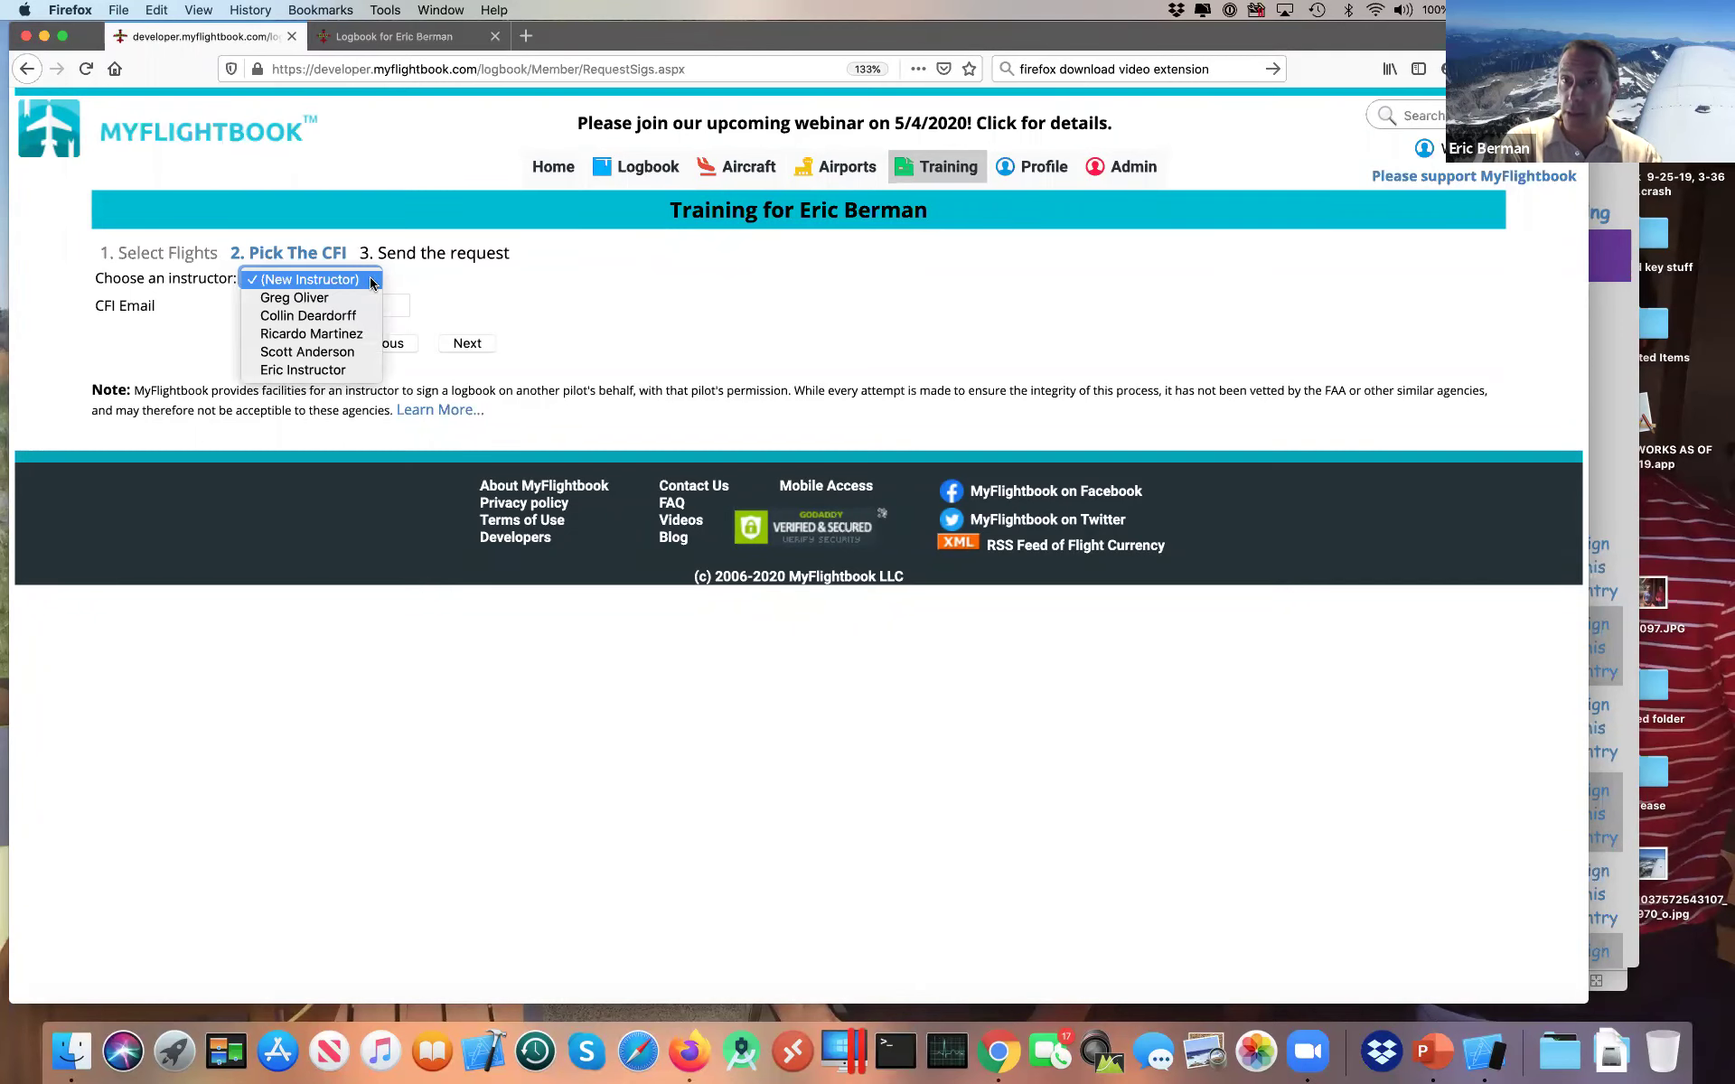
{"action": "left_click", "coordinate": [324, 370]}
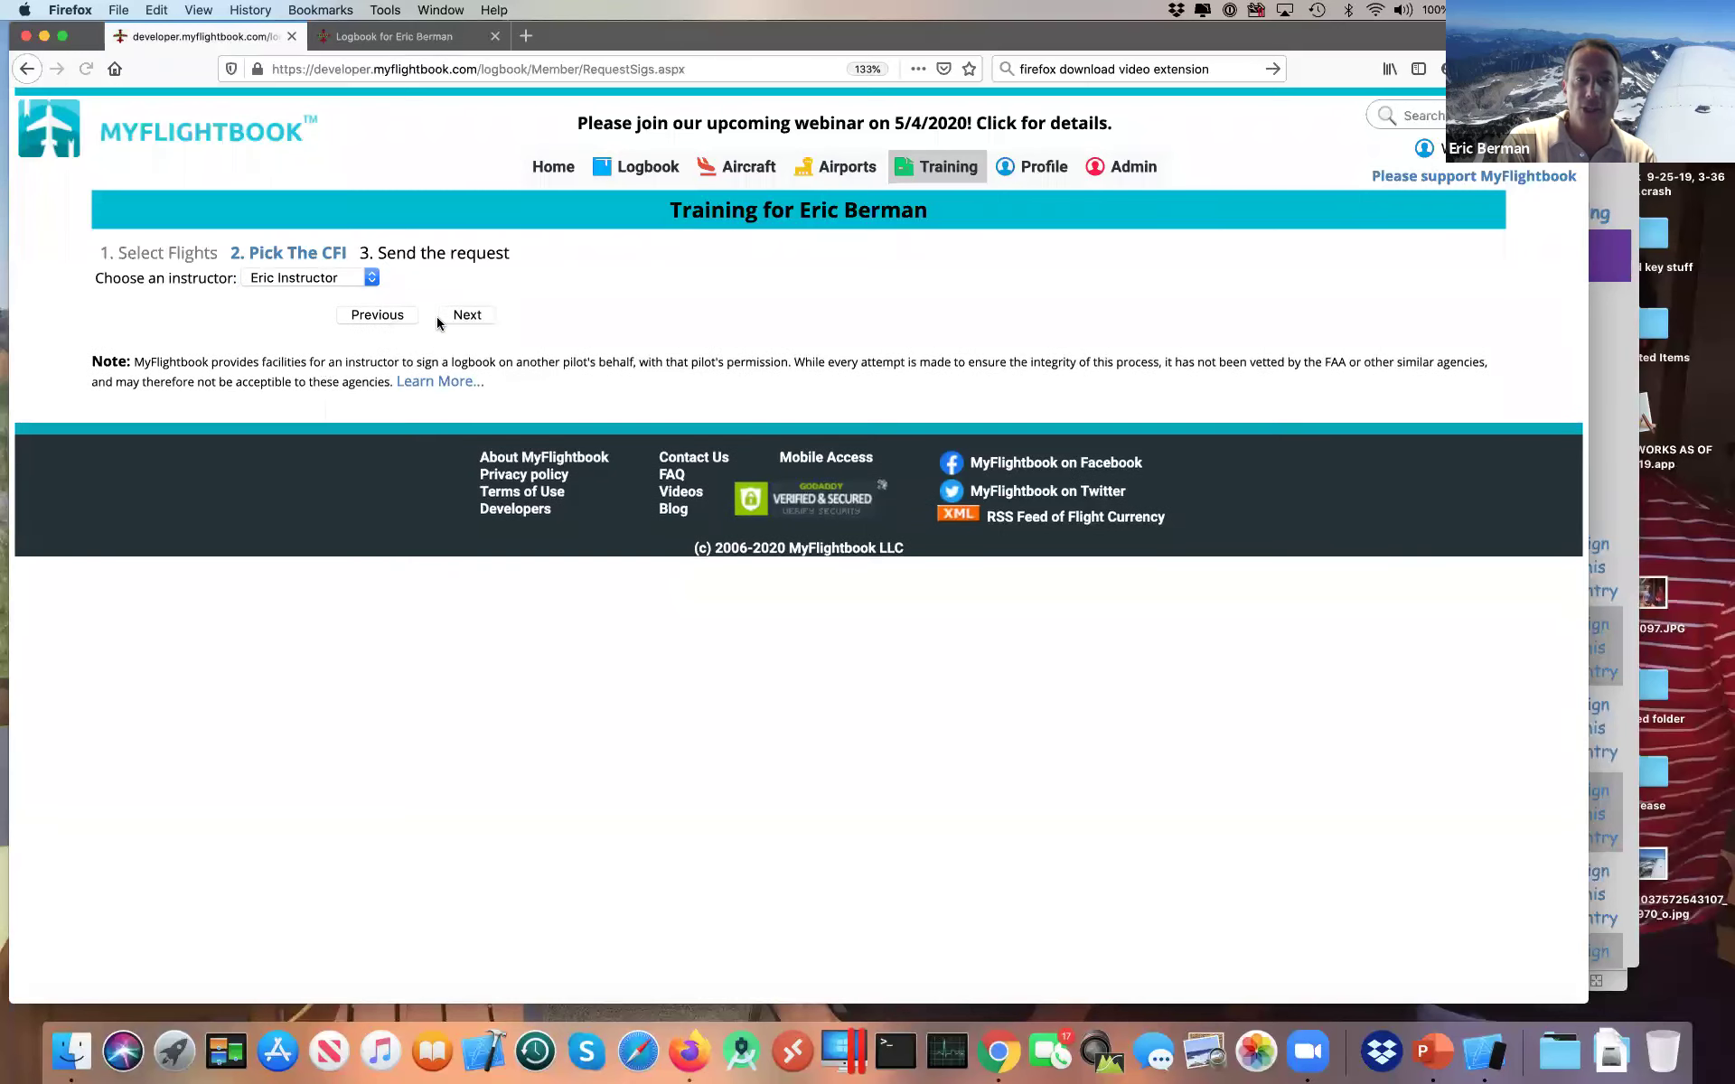
{"action": "left_click", "coordinate": [478, 315]}
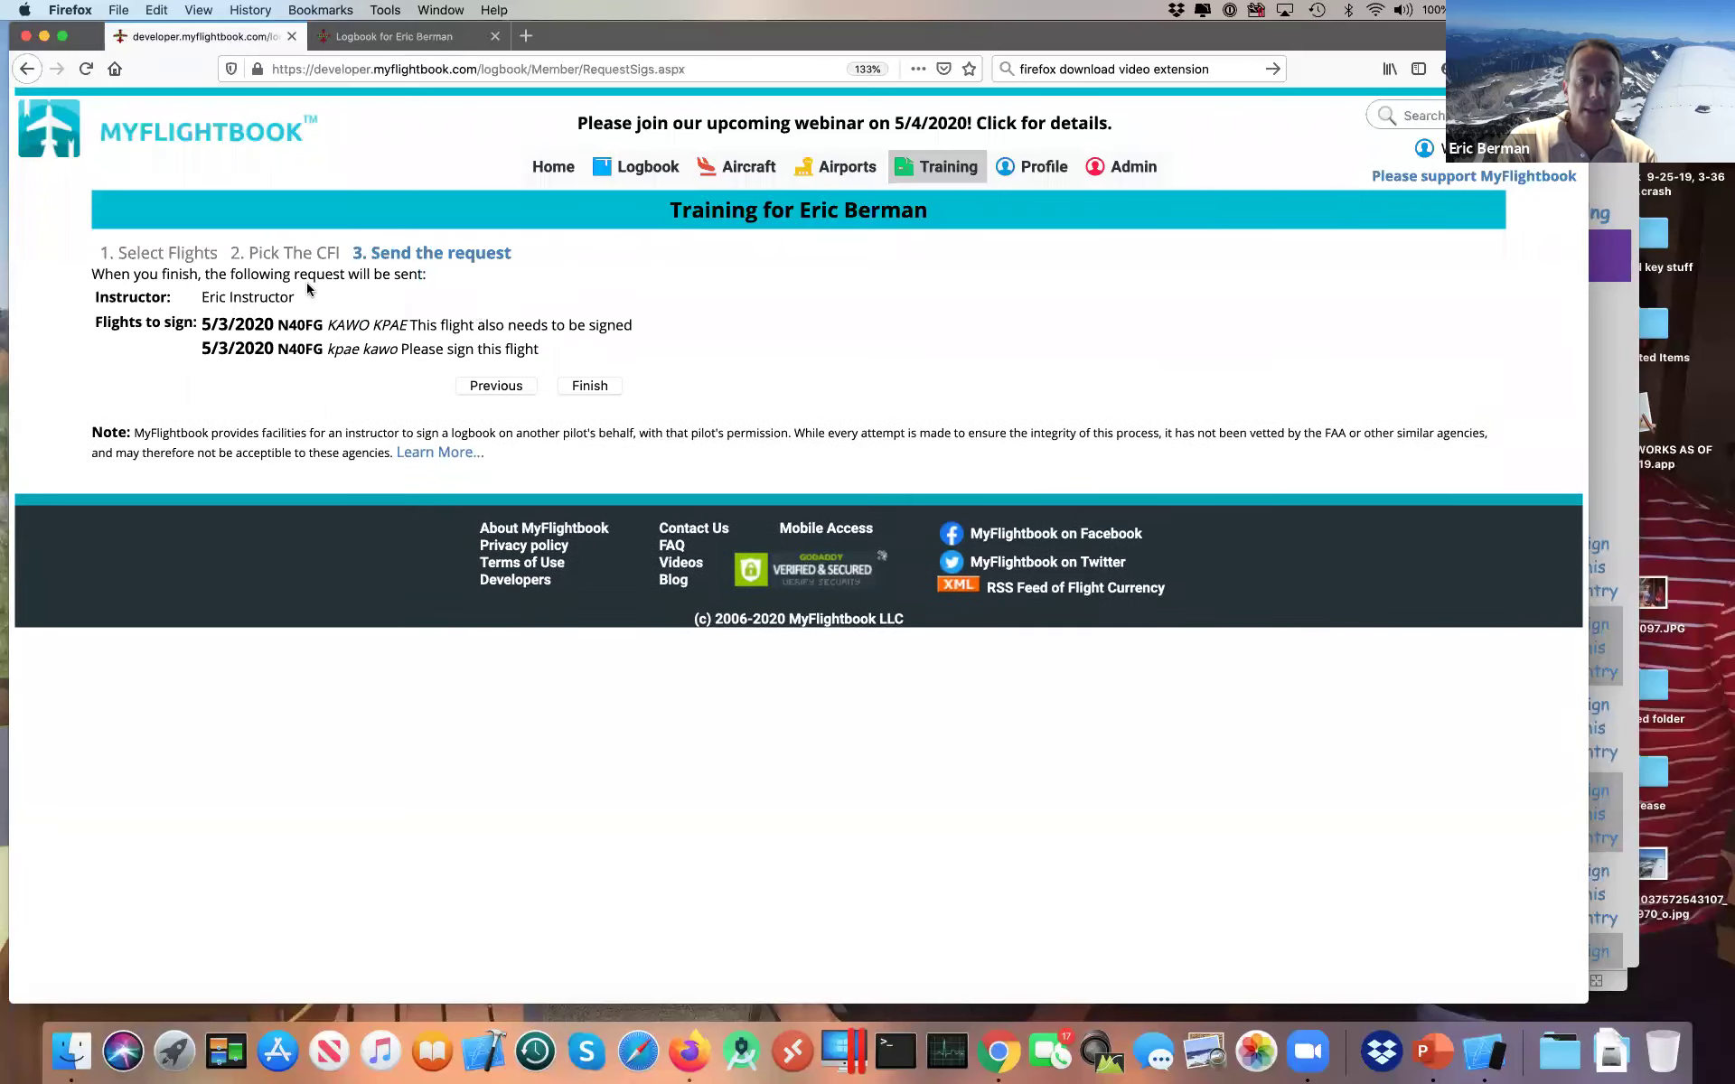
{"action": "left_click", "coordinate": [580, 387]}
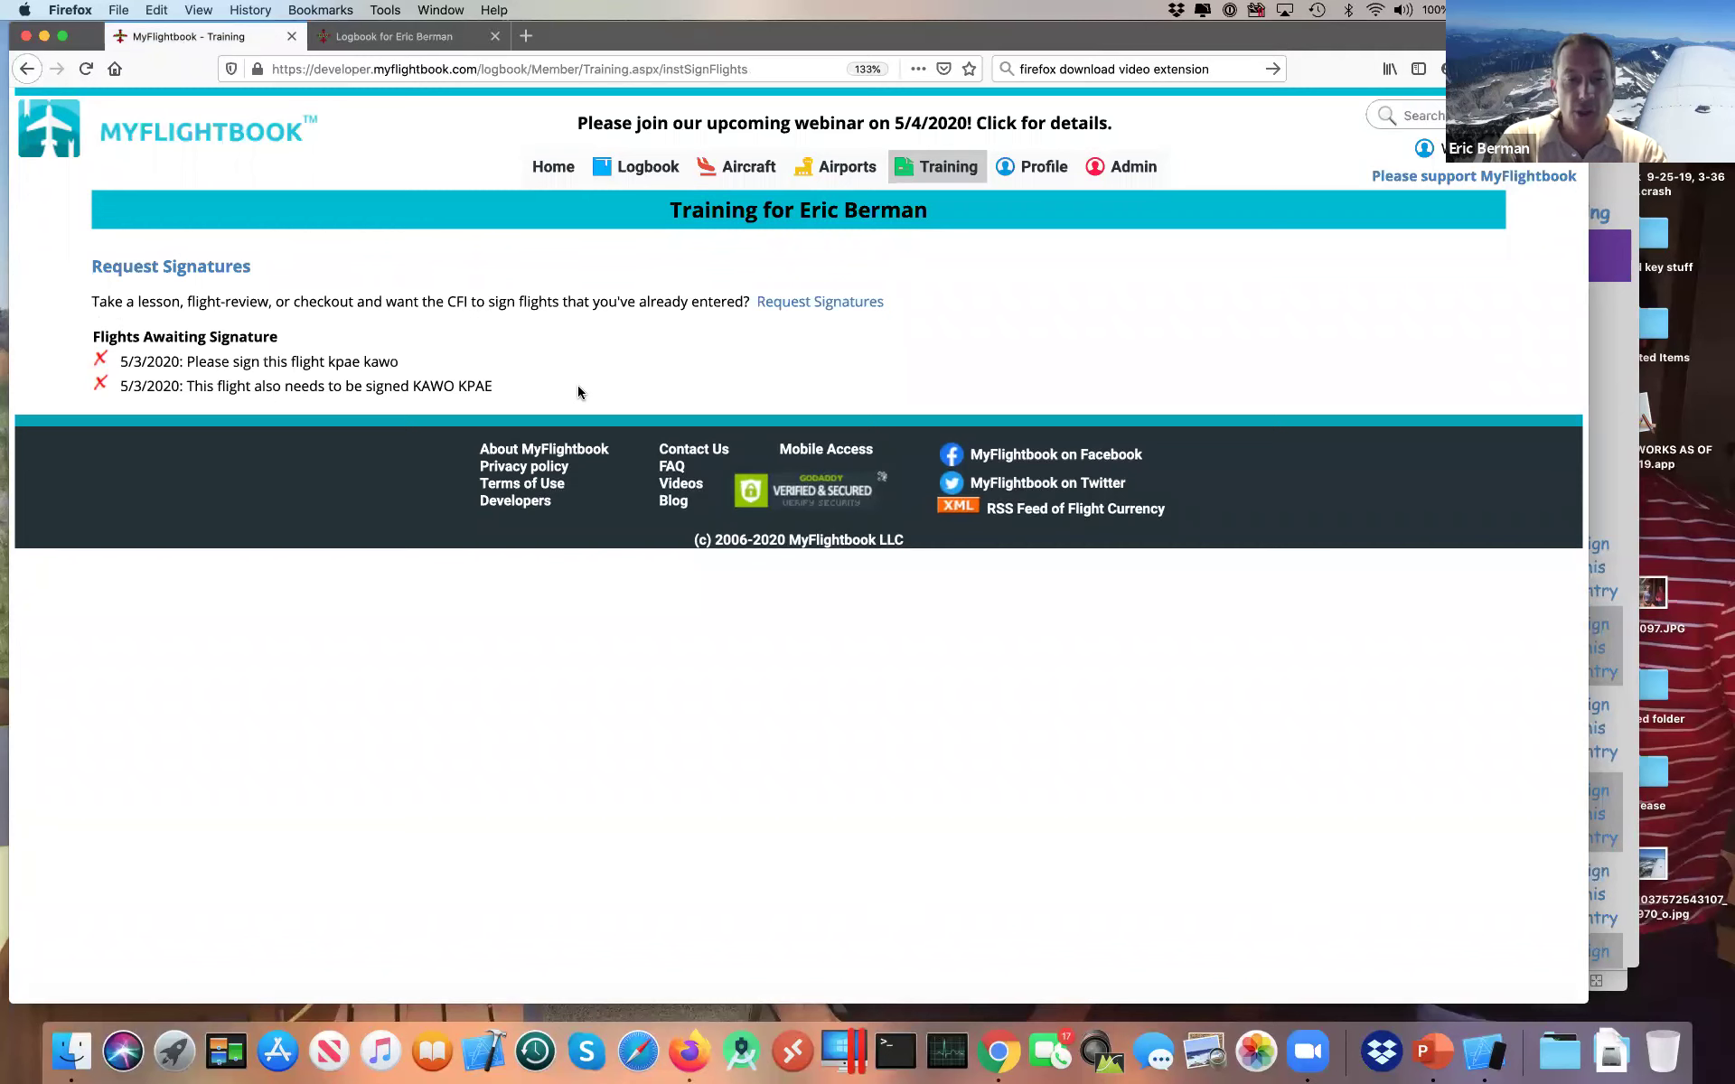
{"action": "key", "text": "super+Tab"}
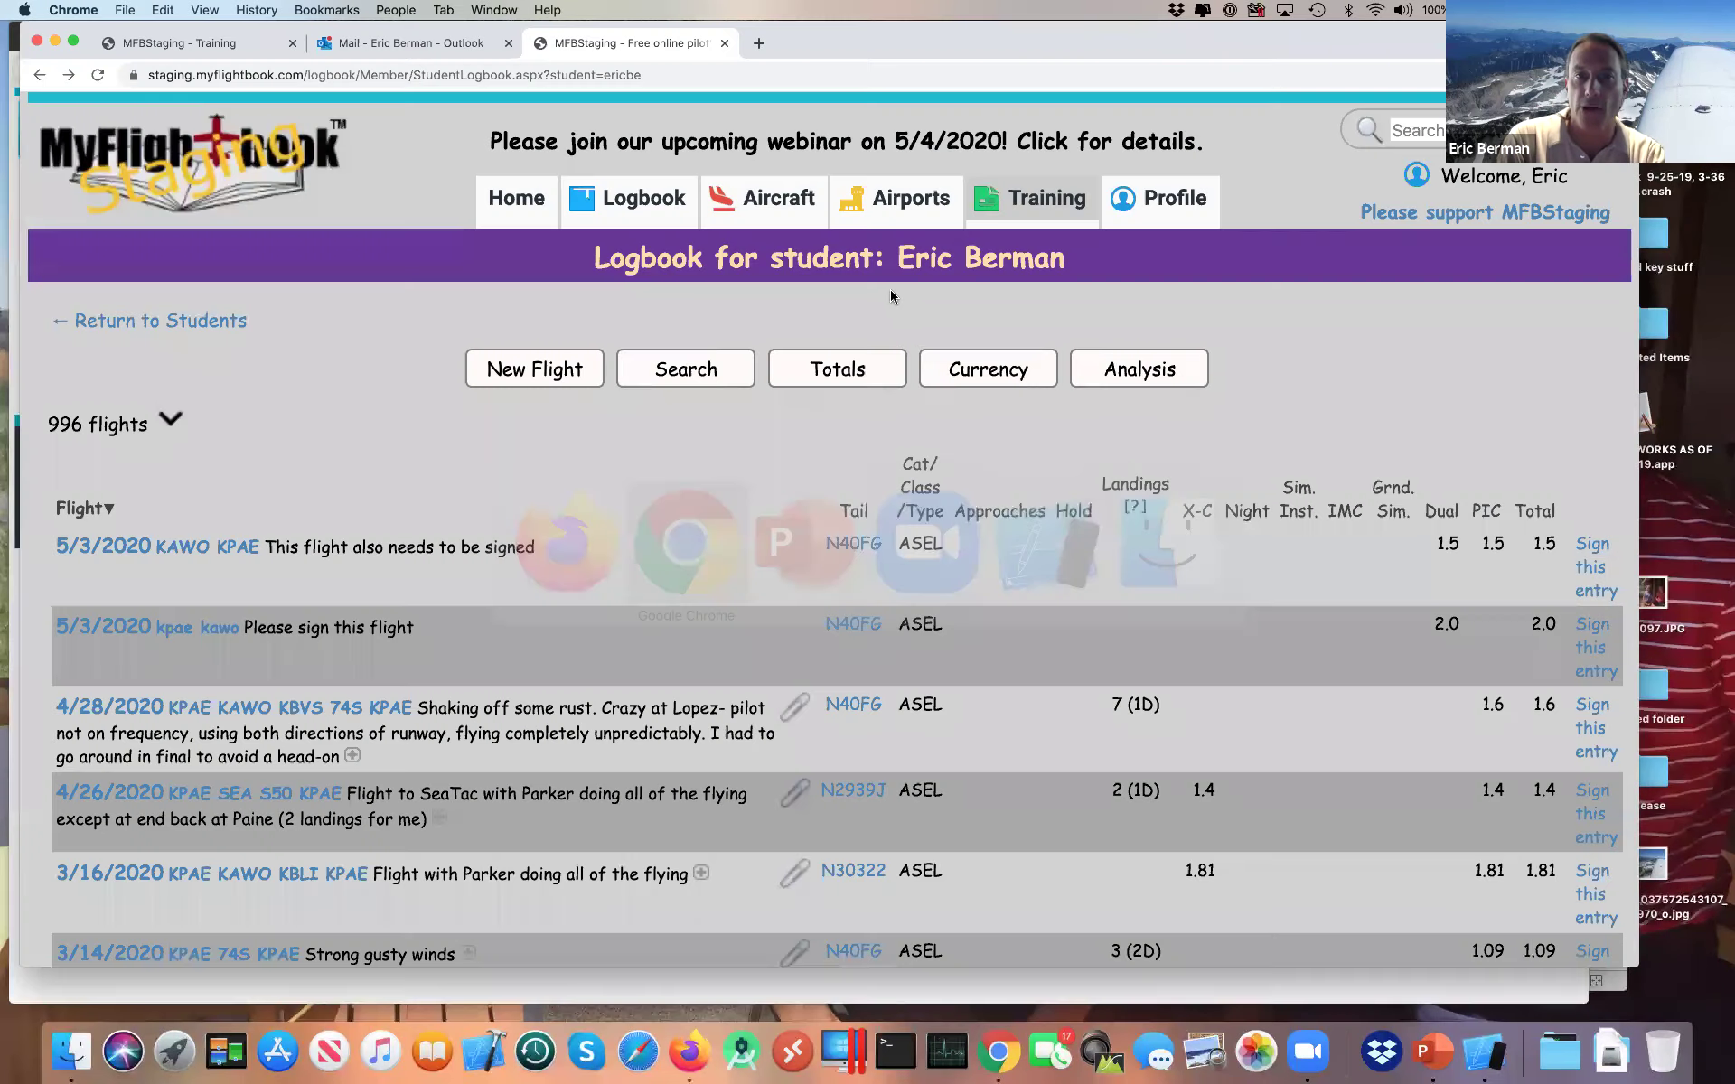
Step: Open the instructor's Students page under Training
{"action": "mouse_move", "coordinate": [1040, 222]}
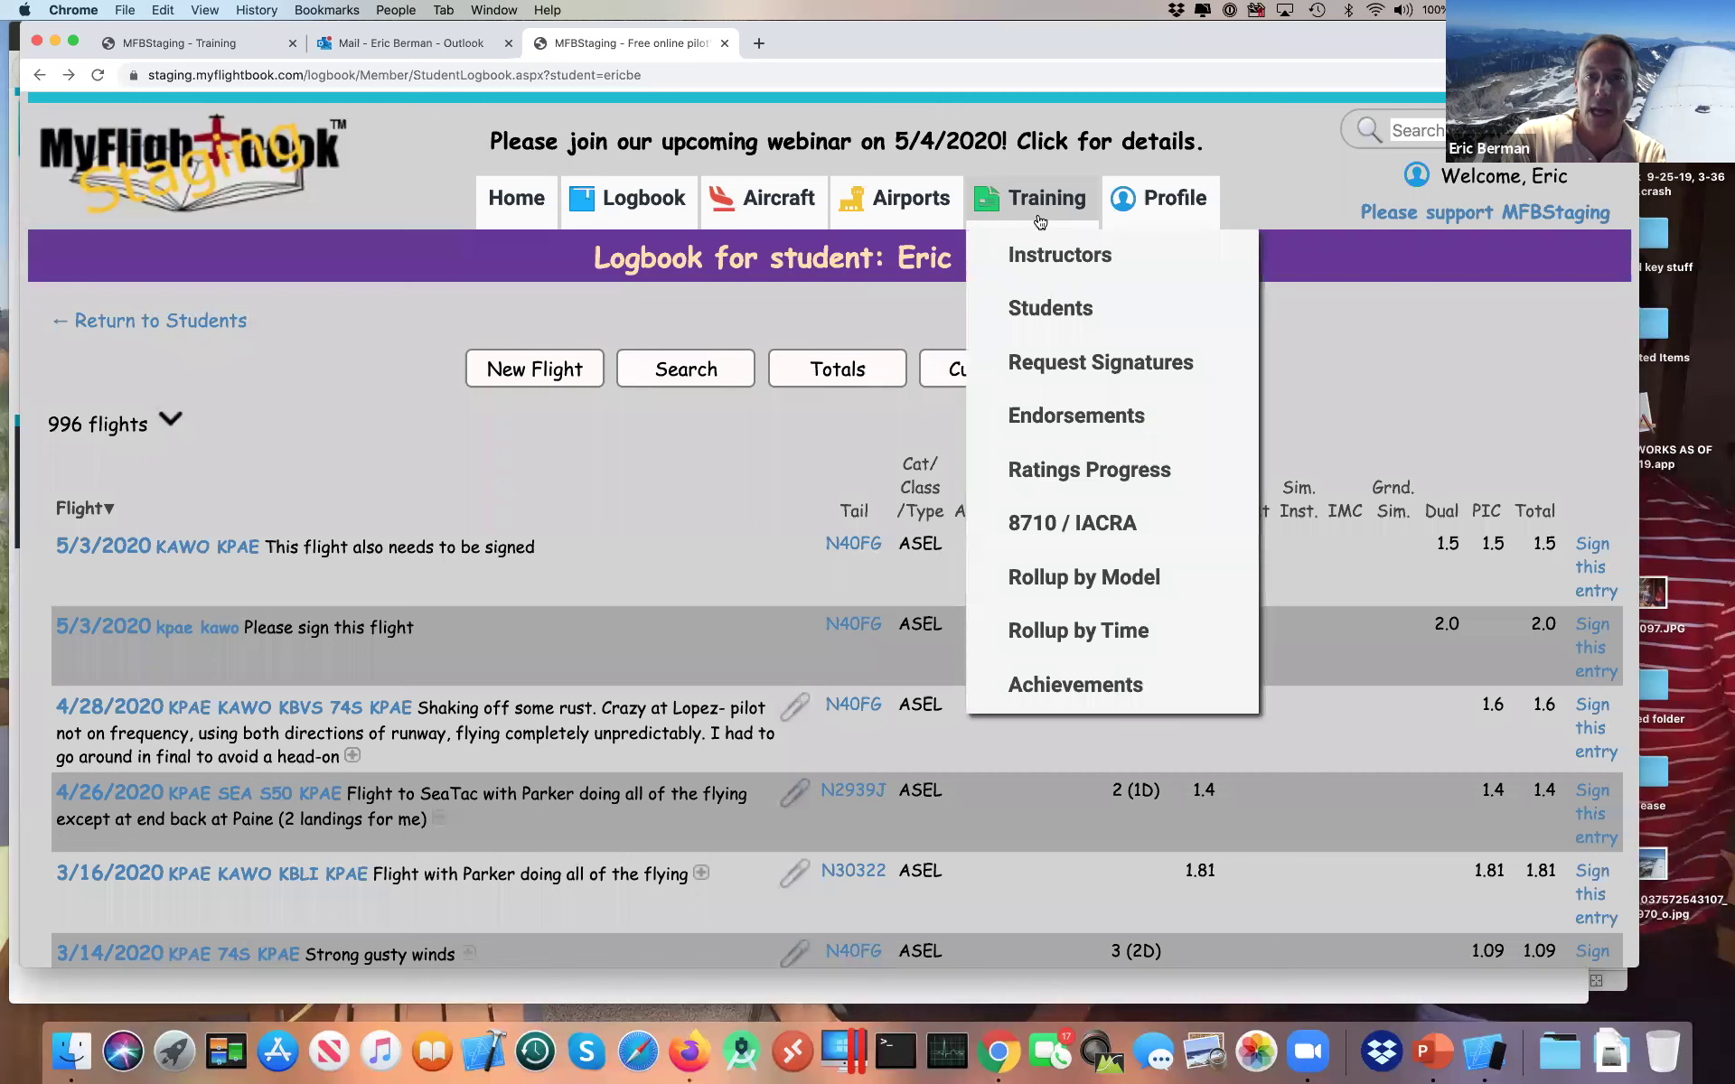
{"action": "left_click", "coordinate": [1022, 311]}
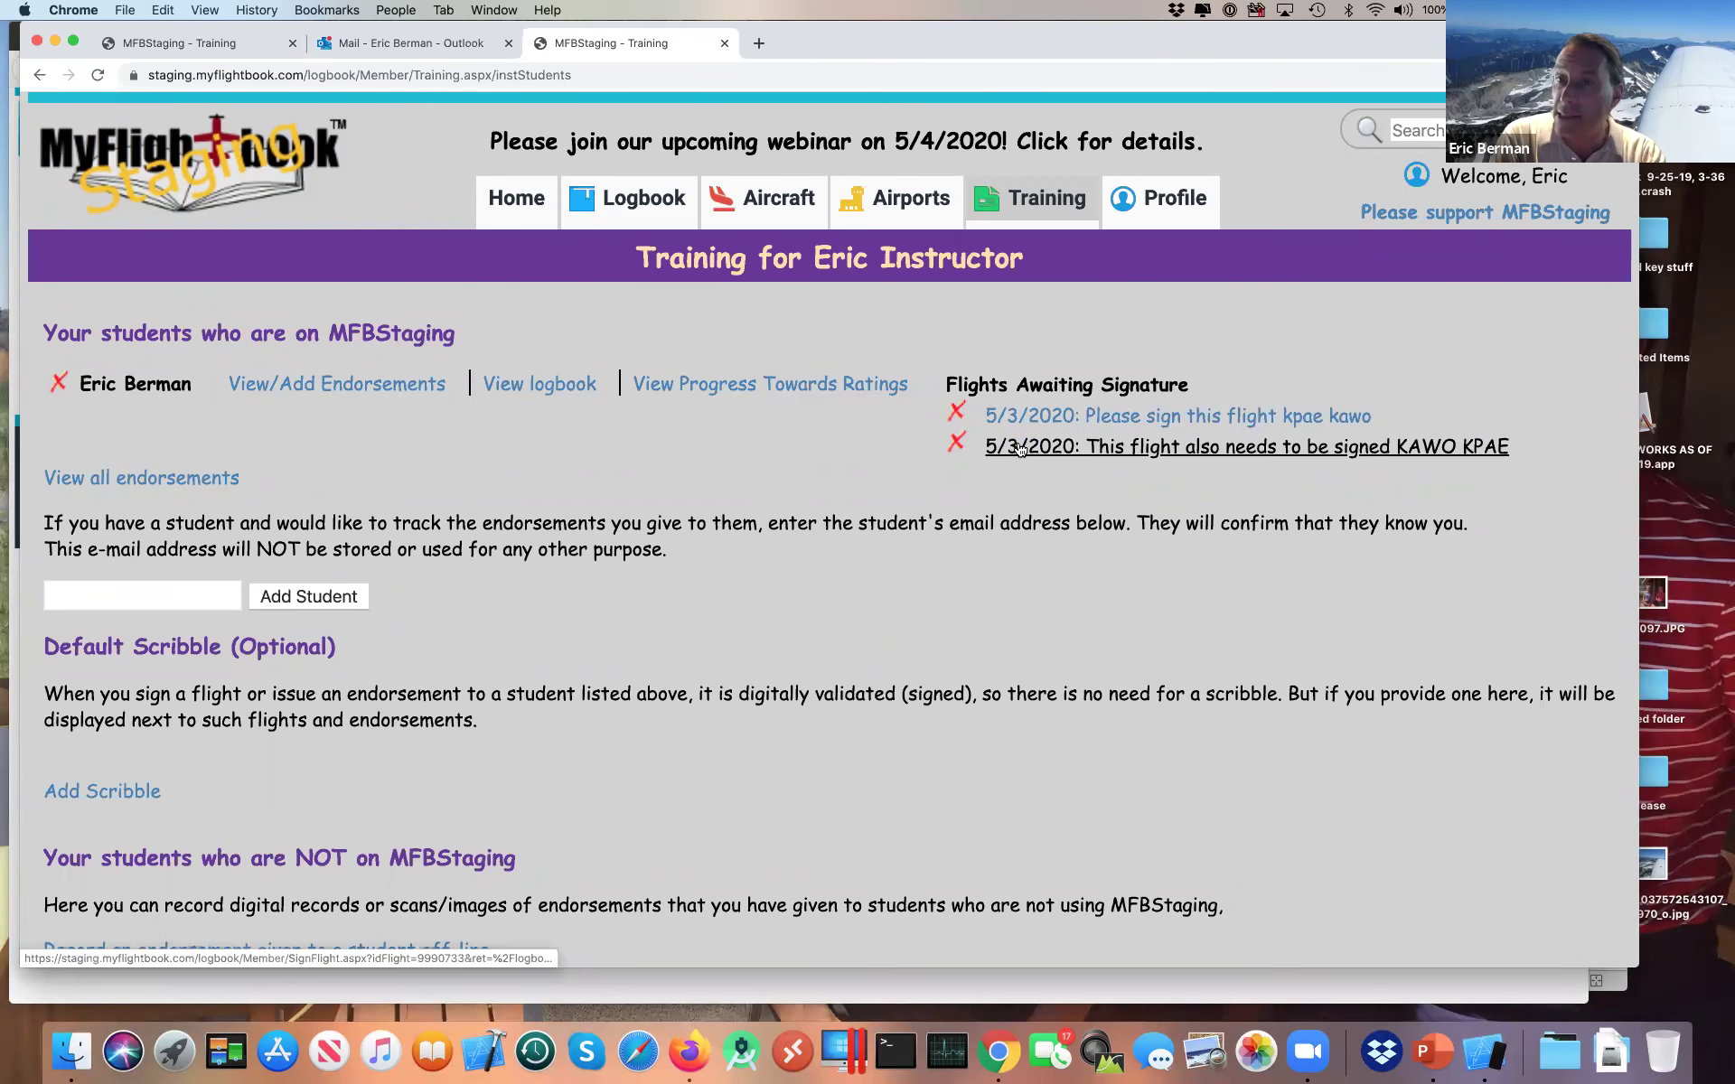
{"action": "key", "text": "super+Tab"}
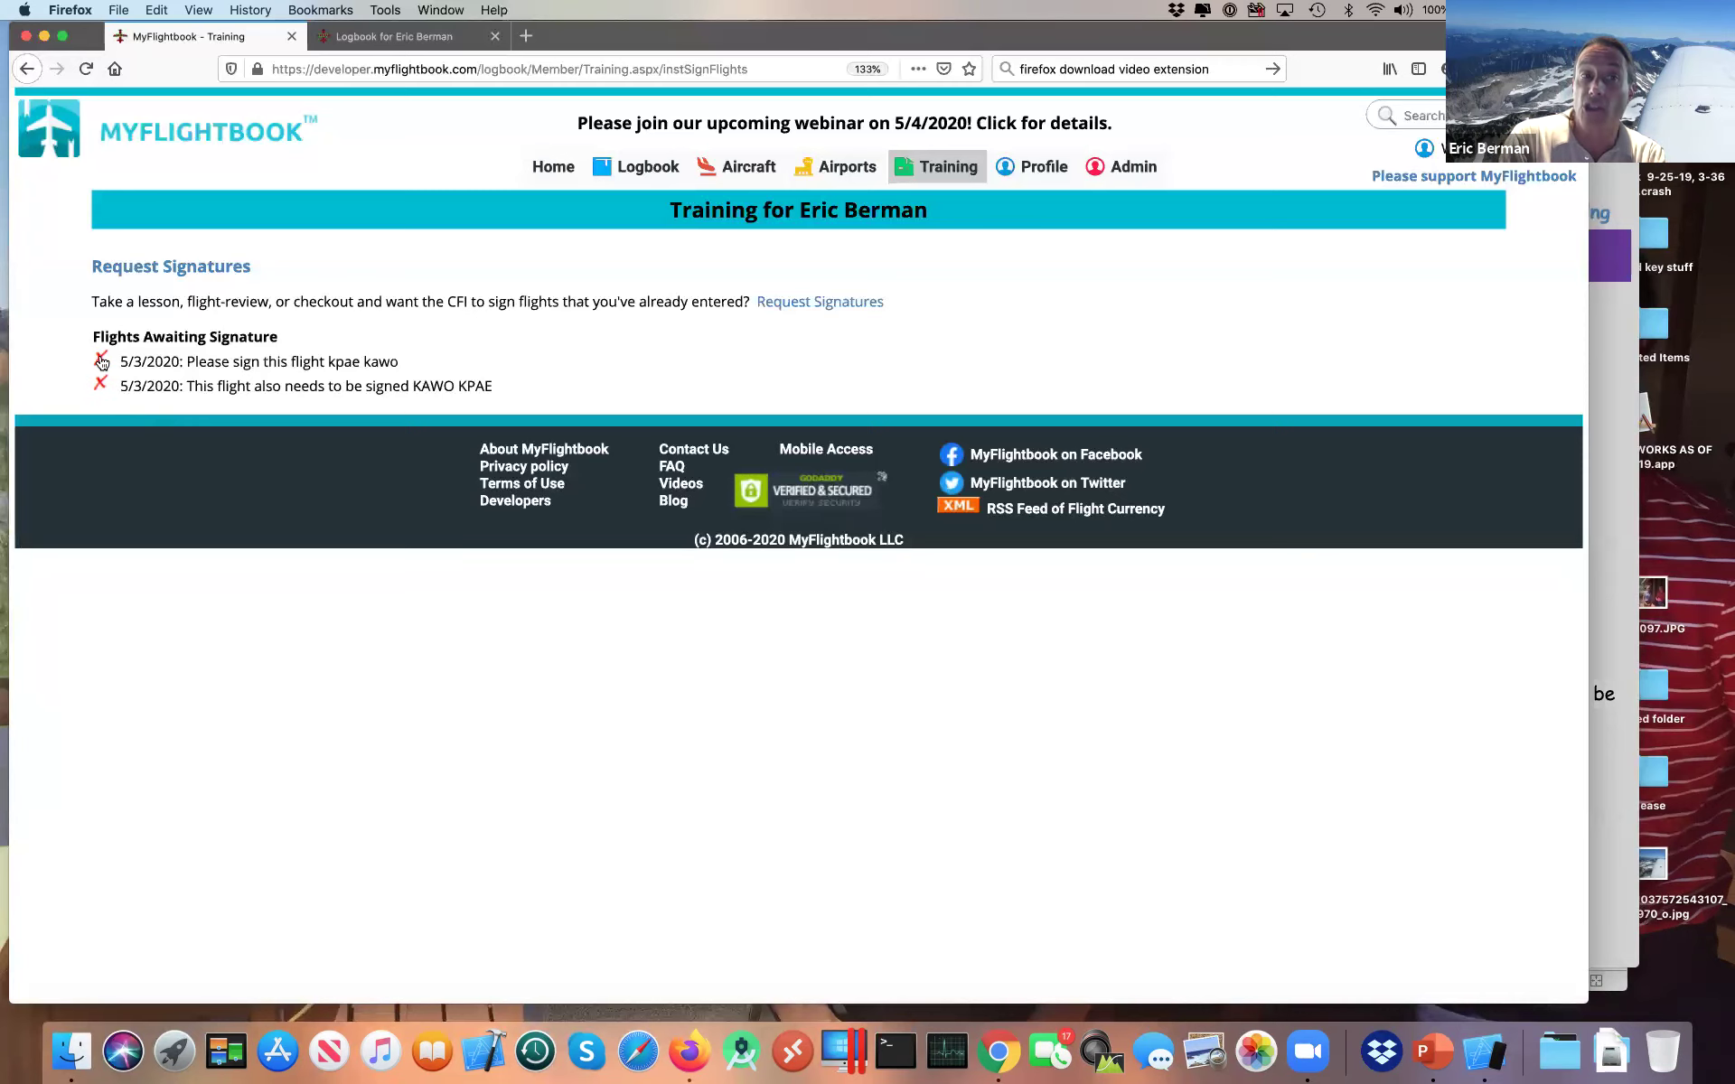
{"action": "key", "text": "super+Tab"}
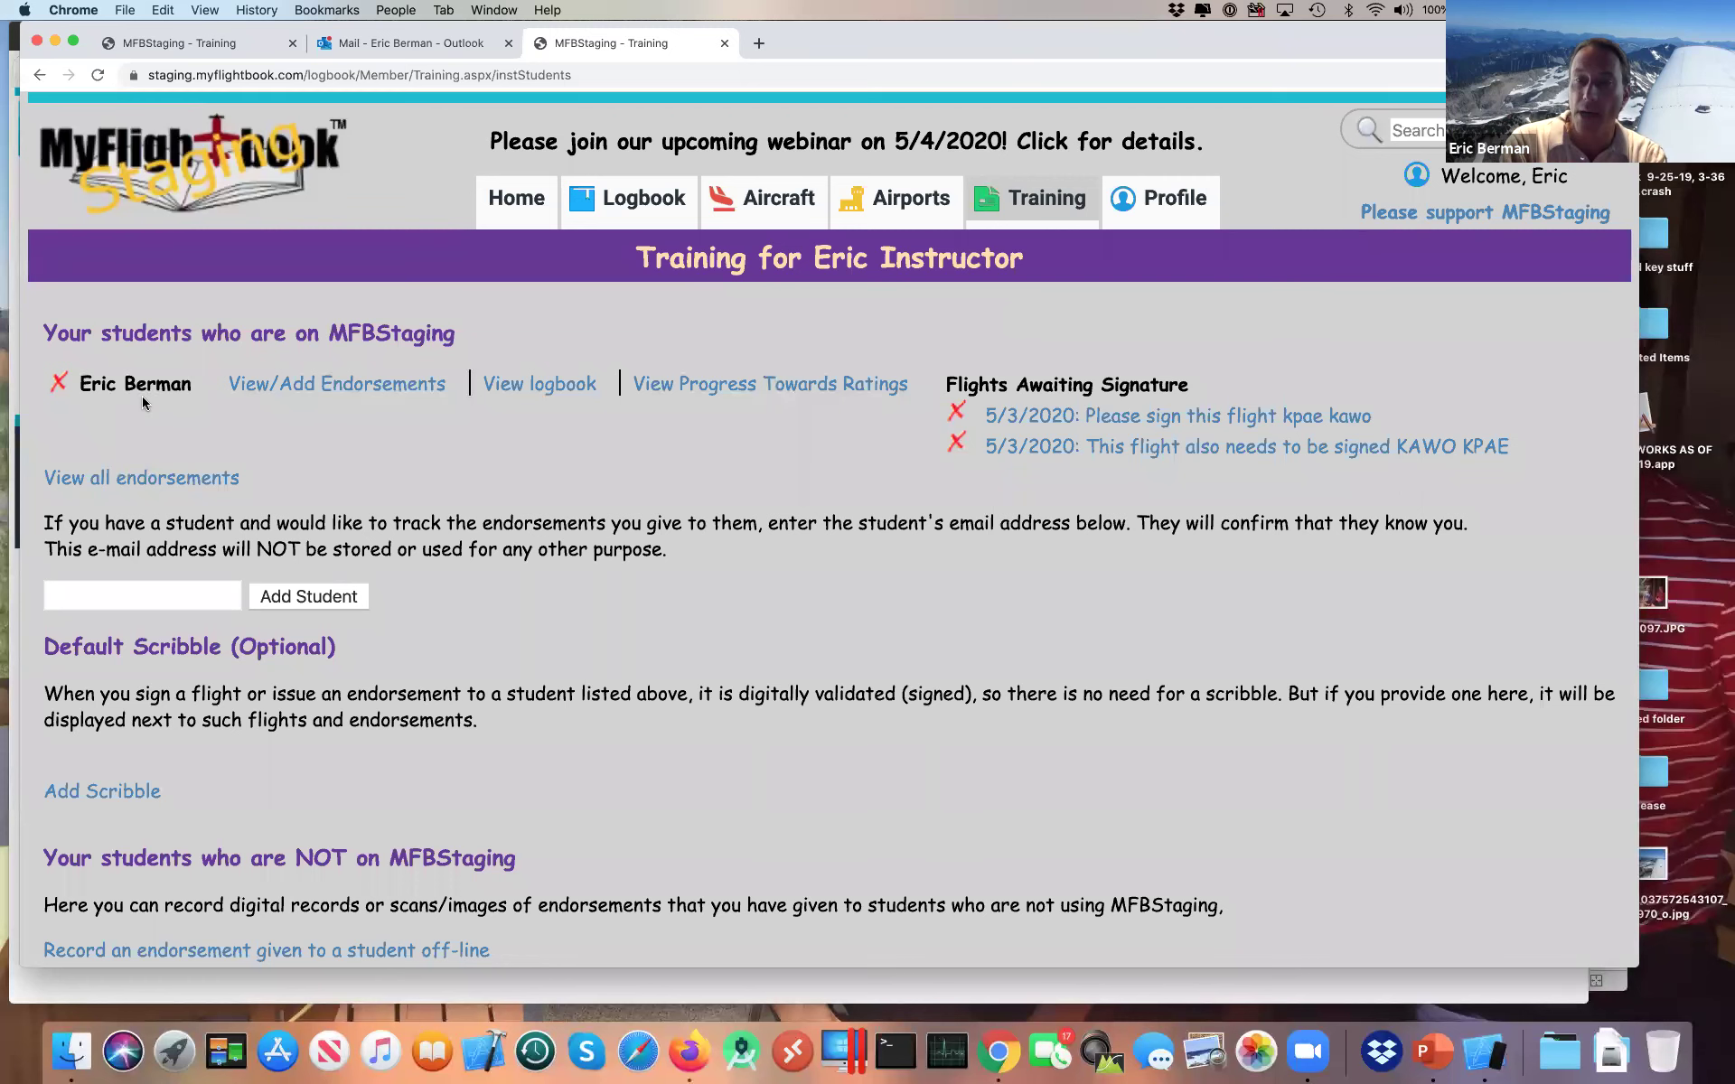
Step: Open the KPAE–KAWO flight for signing, then cancel back to the Training page unsigned
{"action": "left_click", "coordinate": [1147, 425]}
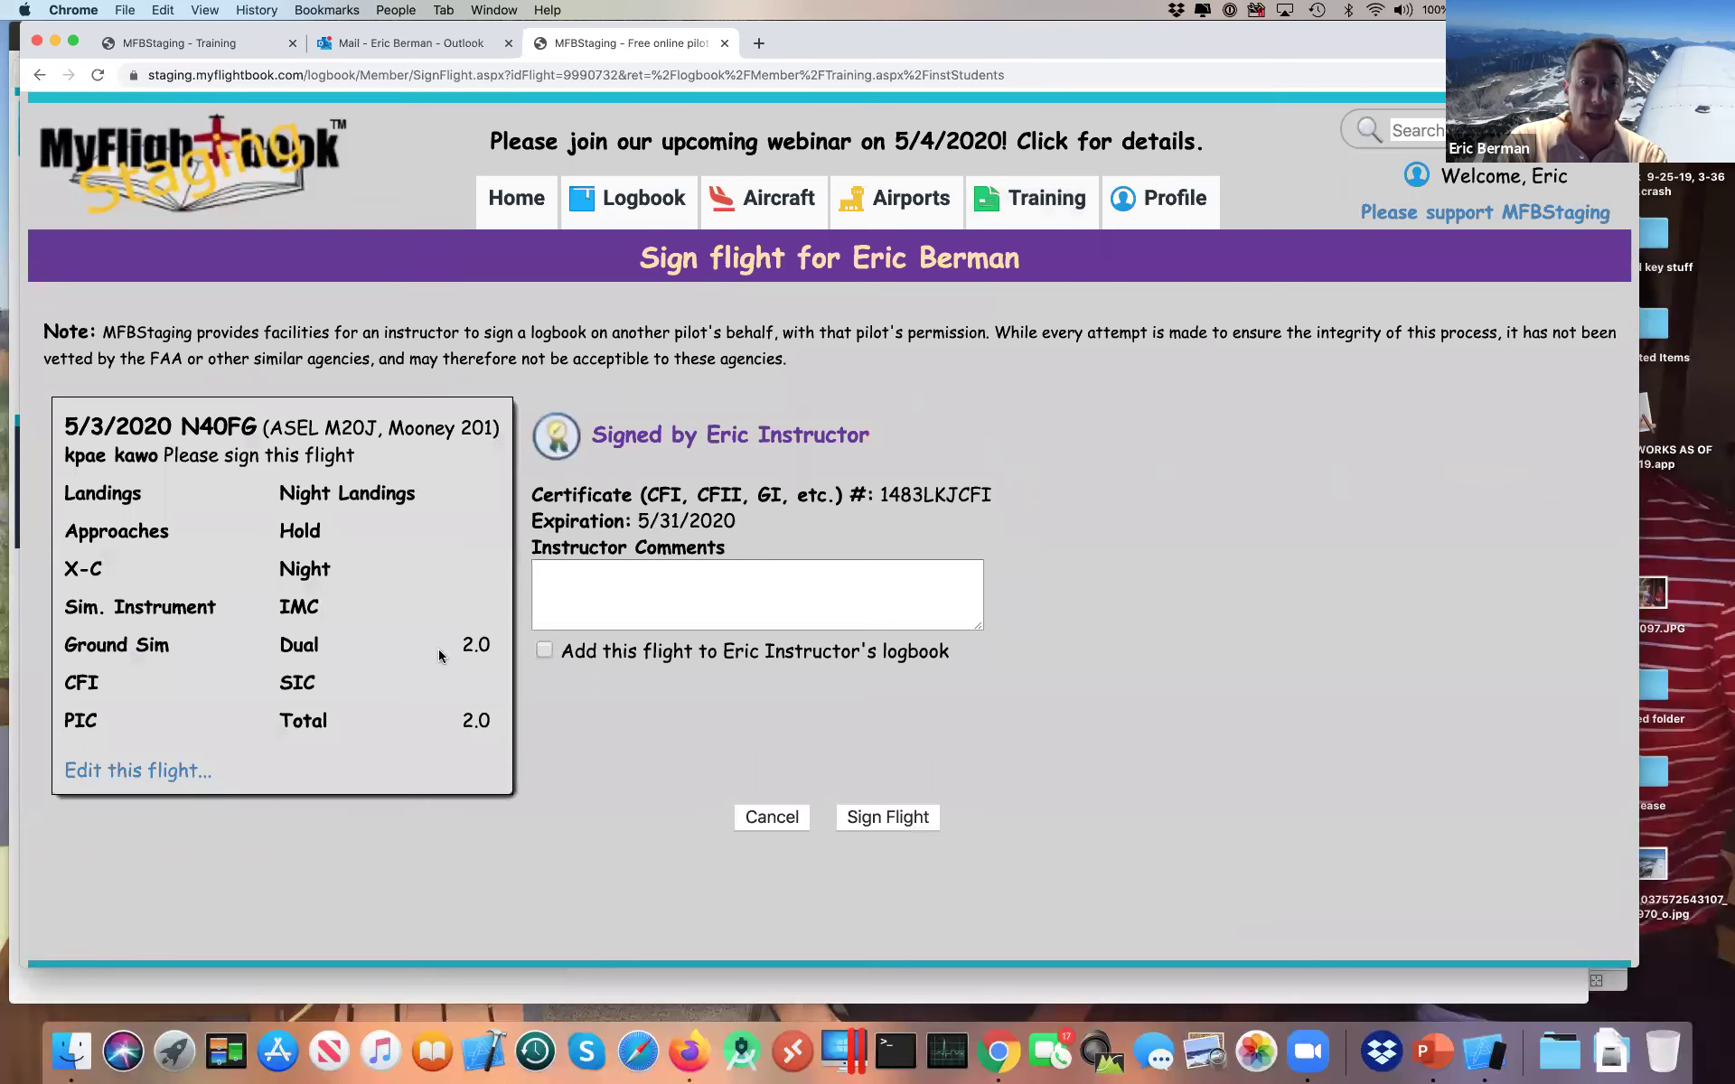
{"action": "double_click", "coordinate": [478, 645]}
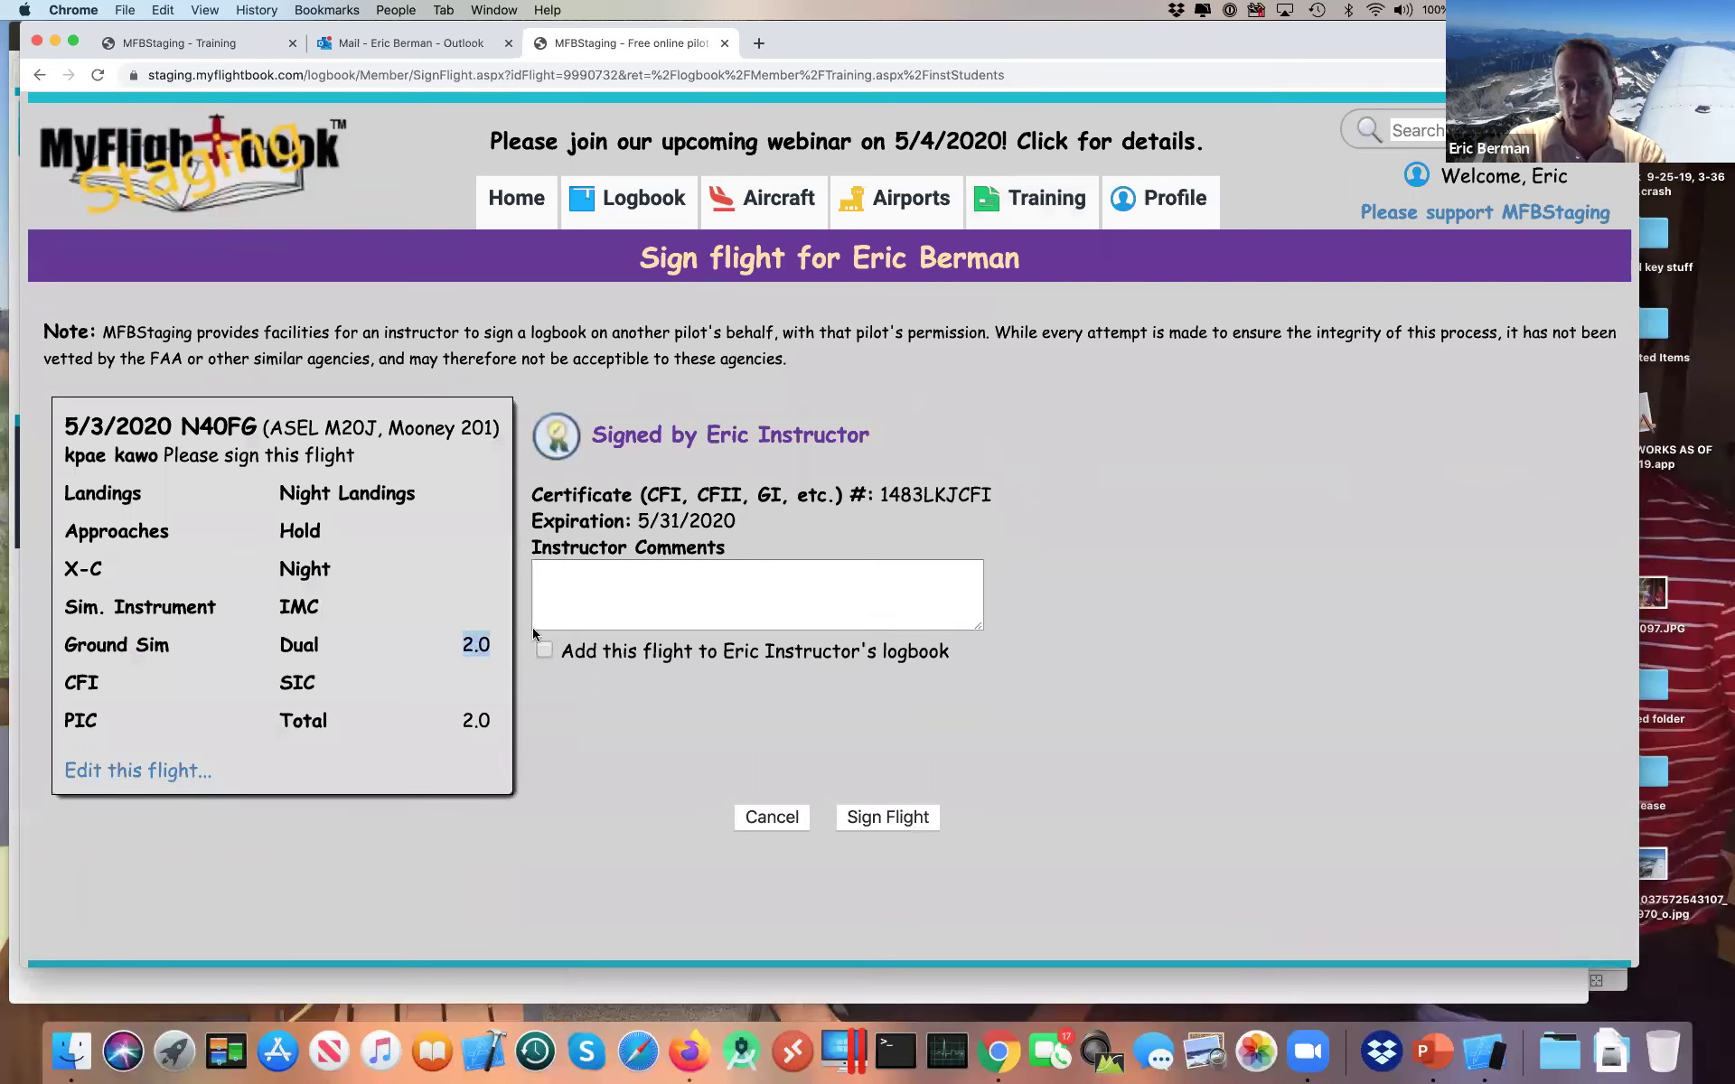
{"action": "left_click", "coordinate": [674, 615]}
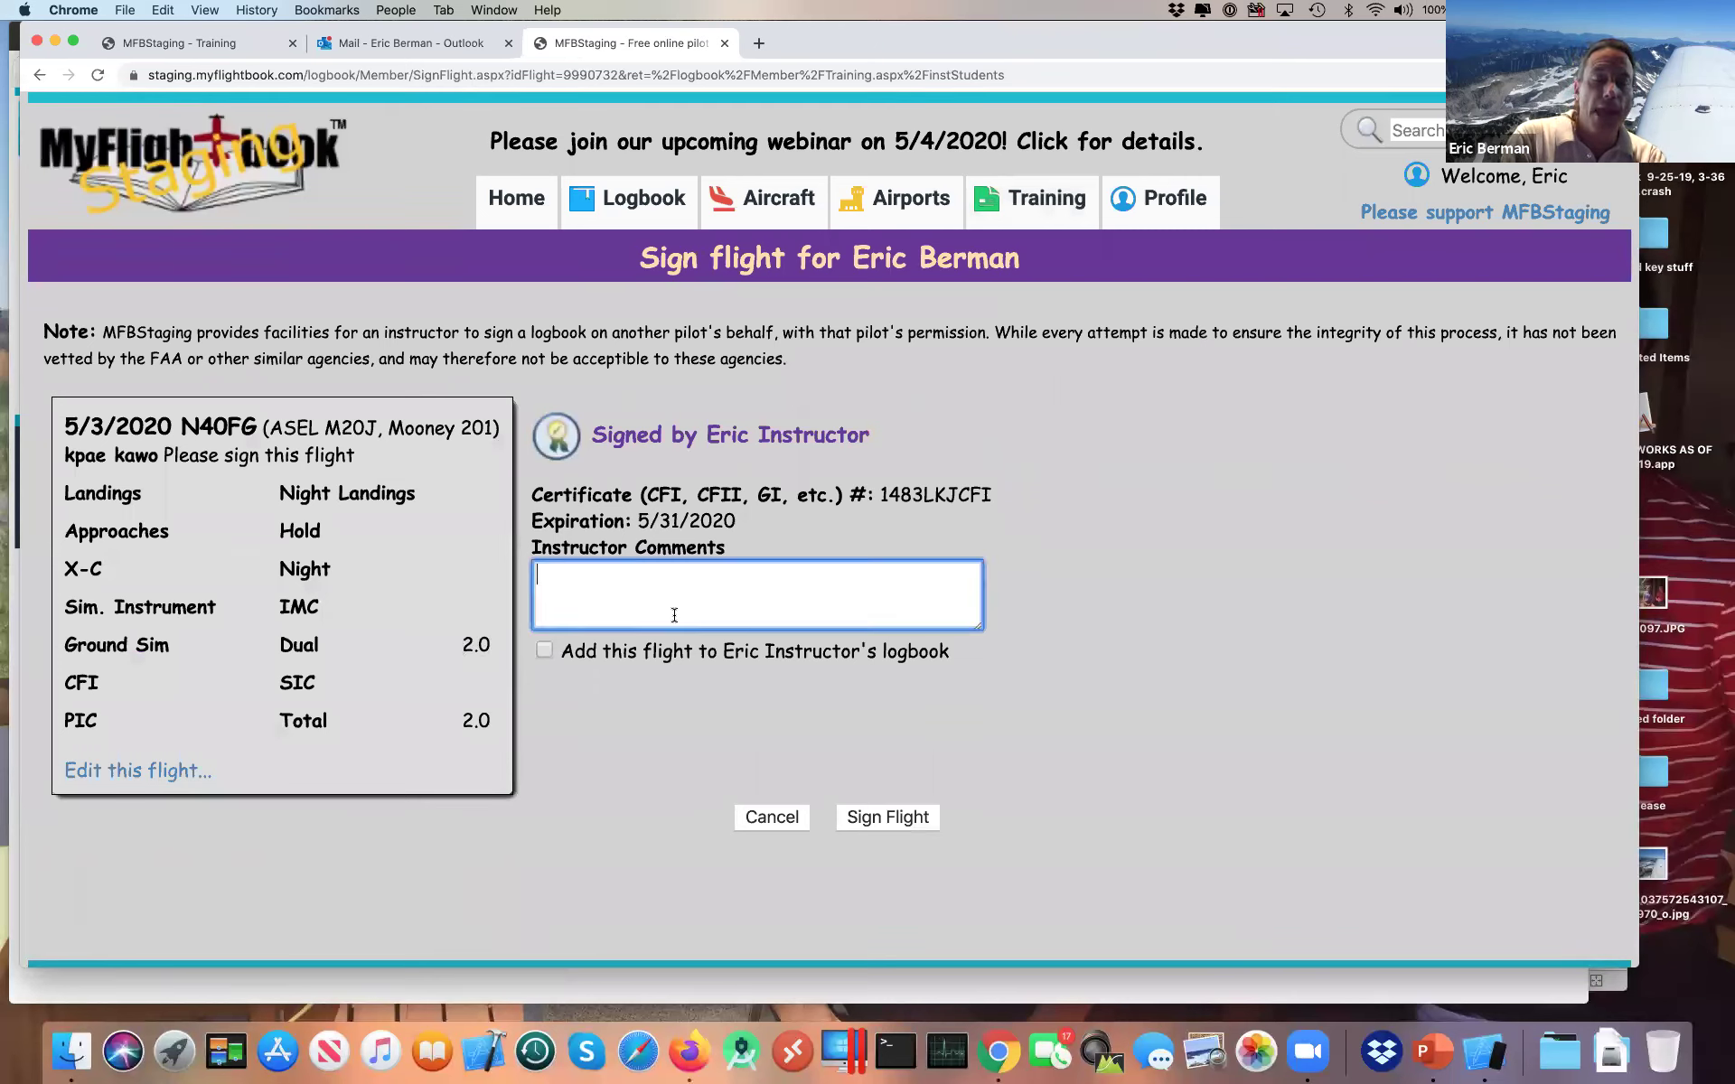
{"action": "left_click", "coordinate": [768, 817]}
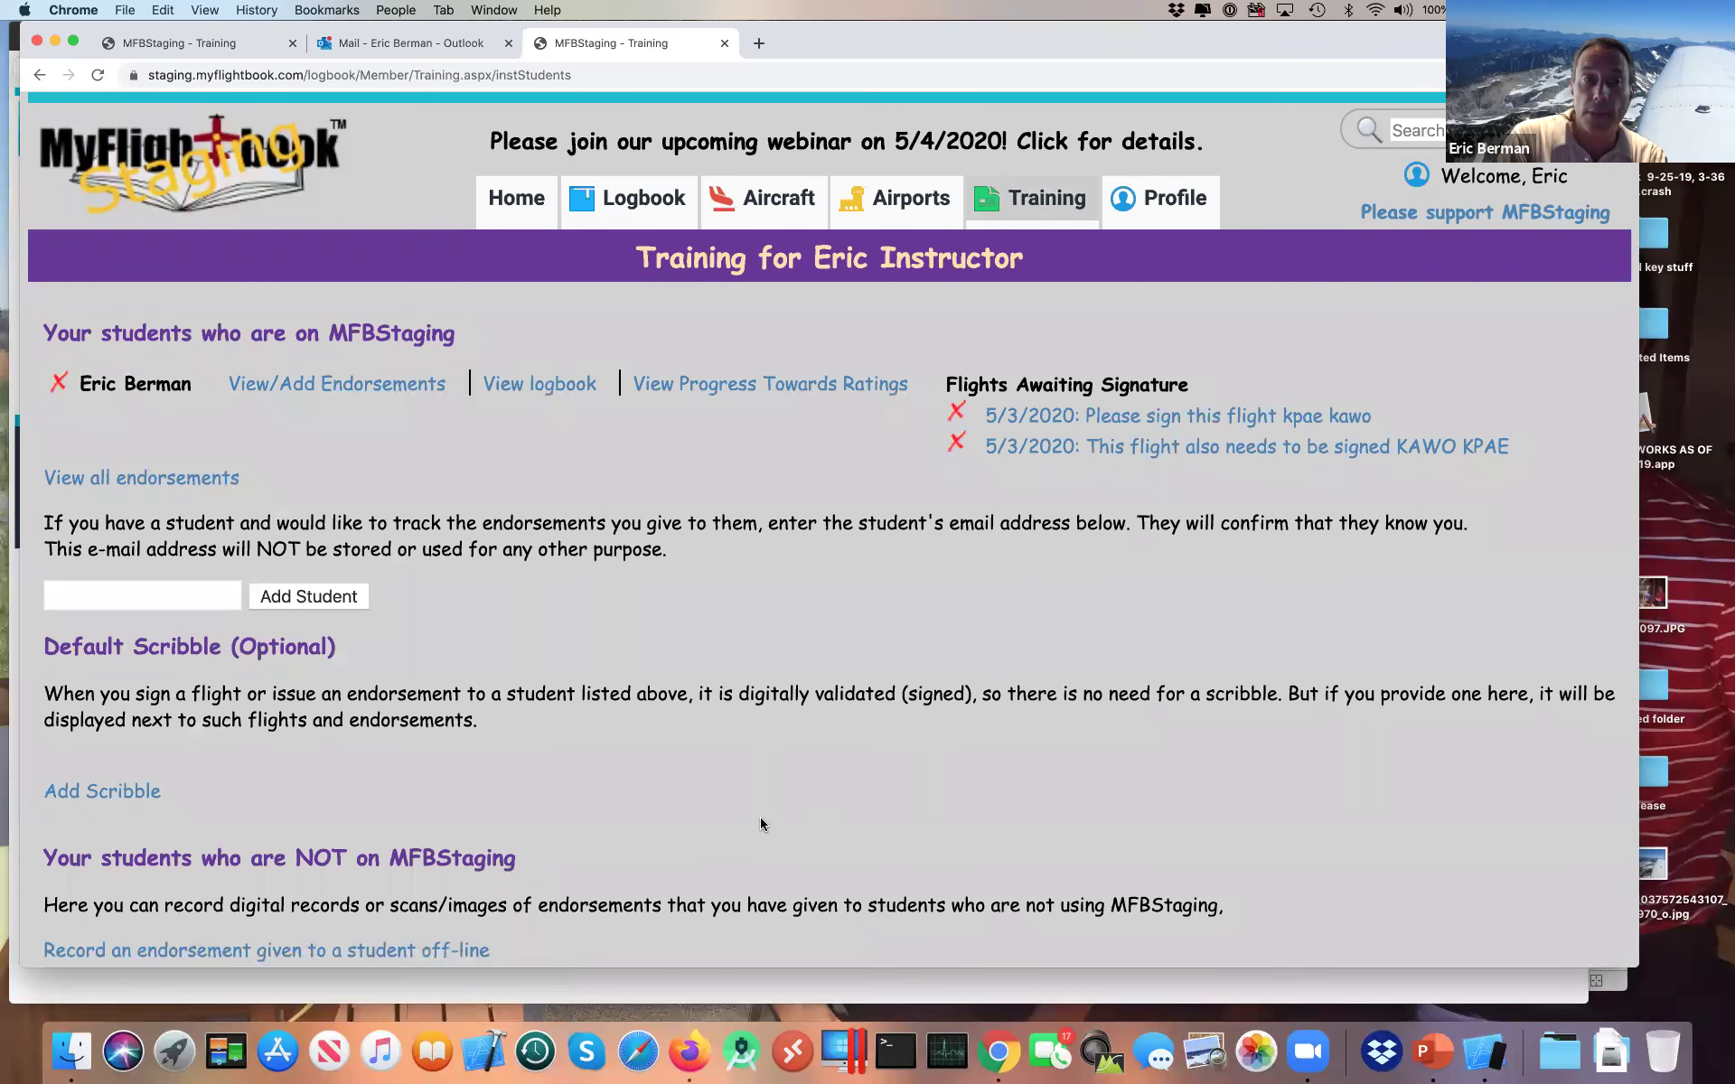
Step: Delete both flights awaiting the instructor's signature, then return to the iPhone simulator
{"action": "key", "text": "super+Tab"}
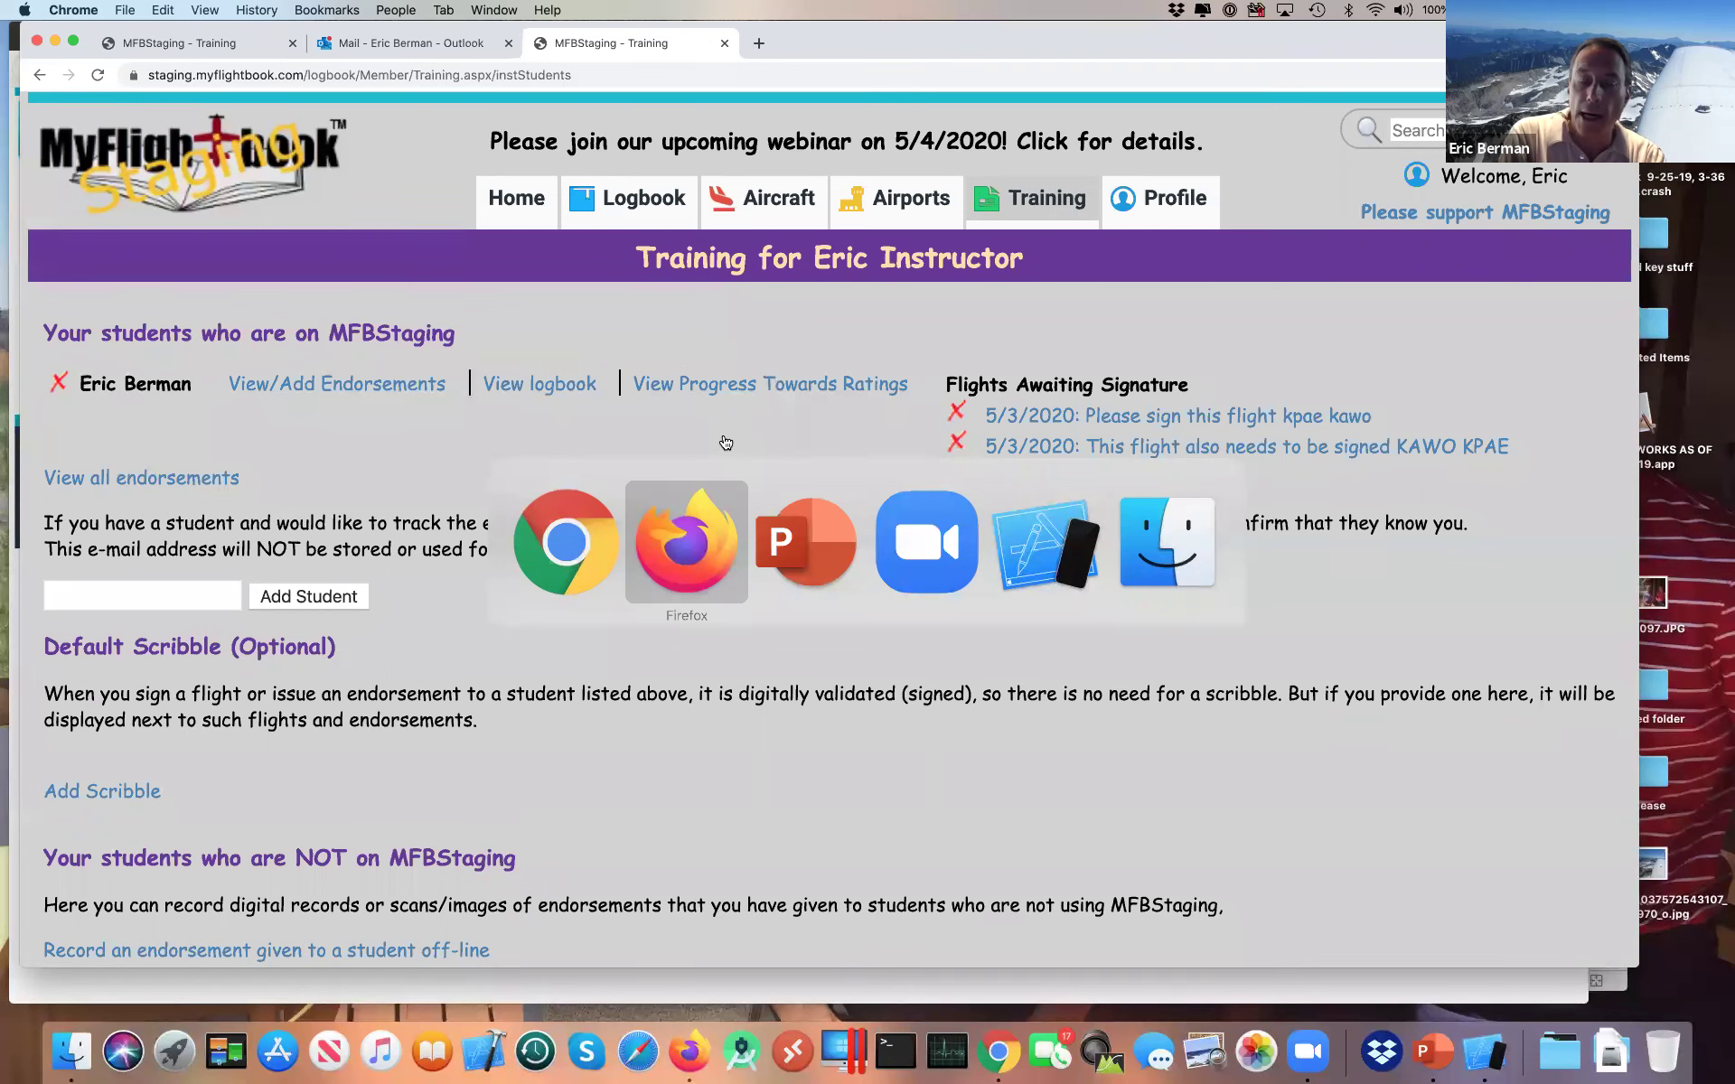
{"action": "key", "text": "super+Tab"}
{"action": "key", "text": "super+Tab"}
{"action": "key", "text": "super+Tab"}
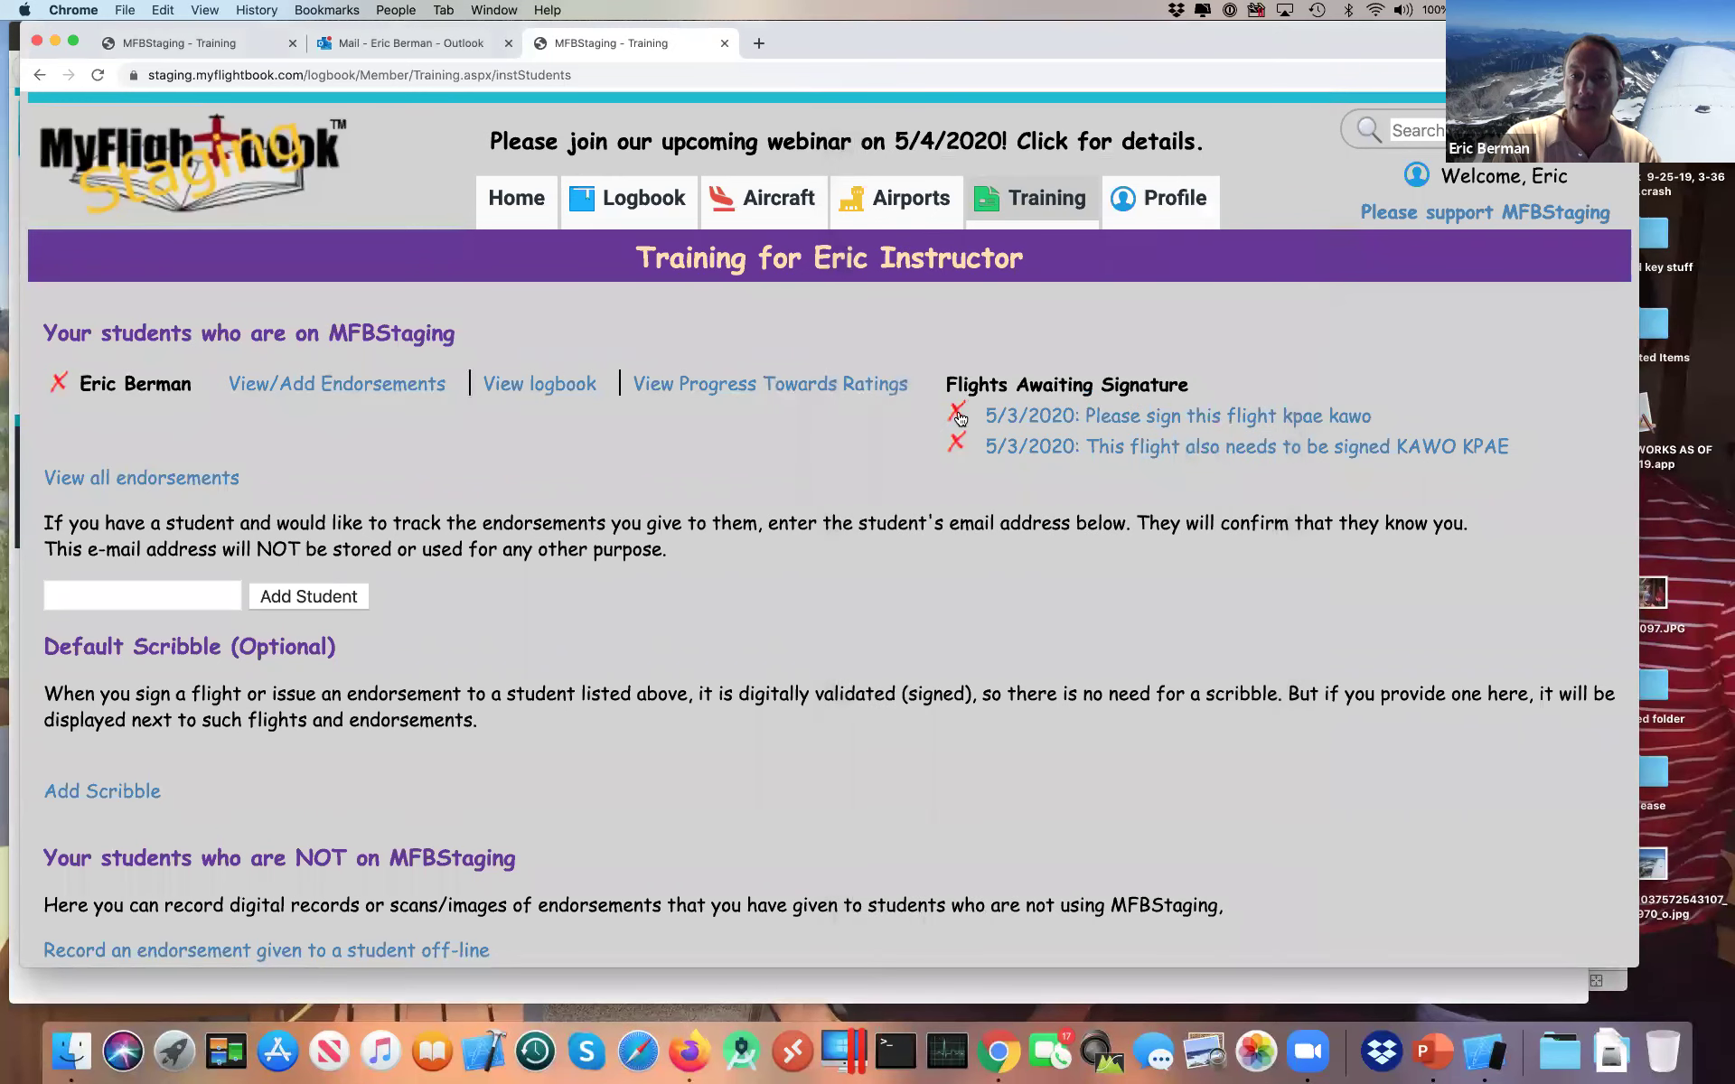
{"action": "left_click", "coordinate": [958, 415]}
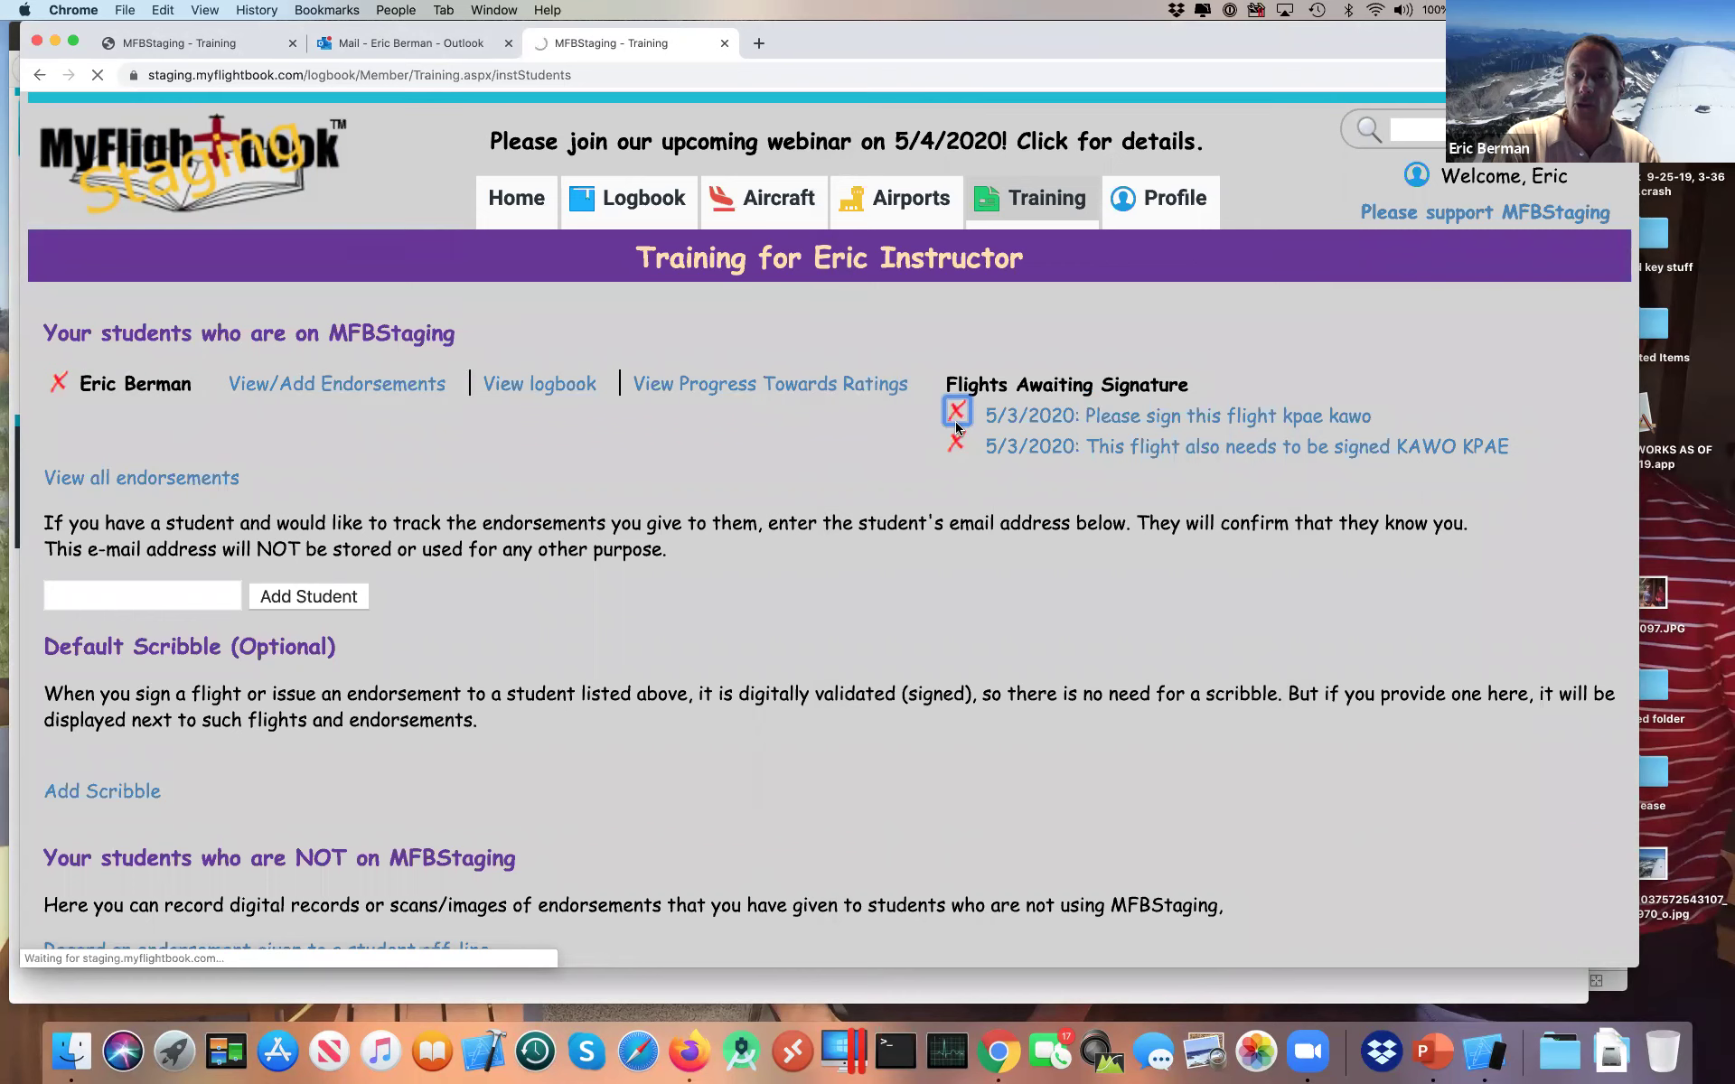
{"action": "left_click", "coordinate": [956, 416]}
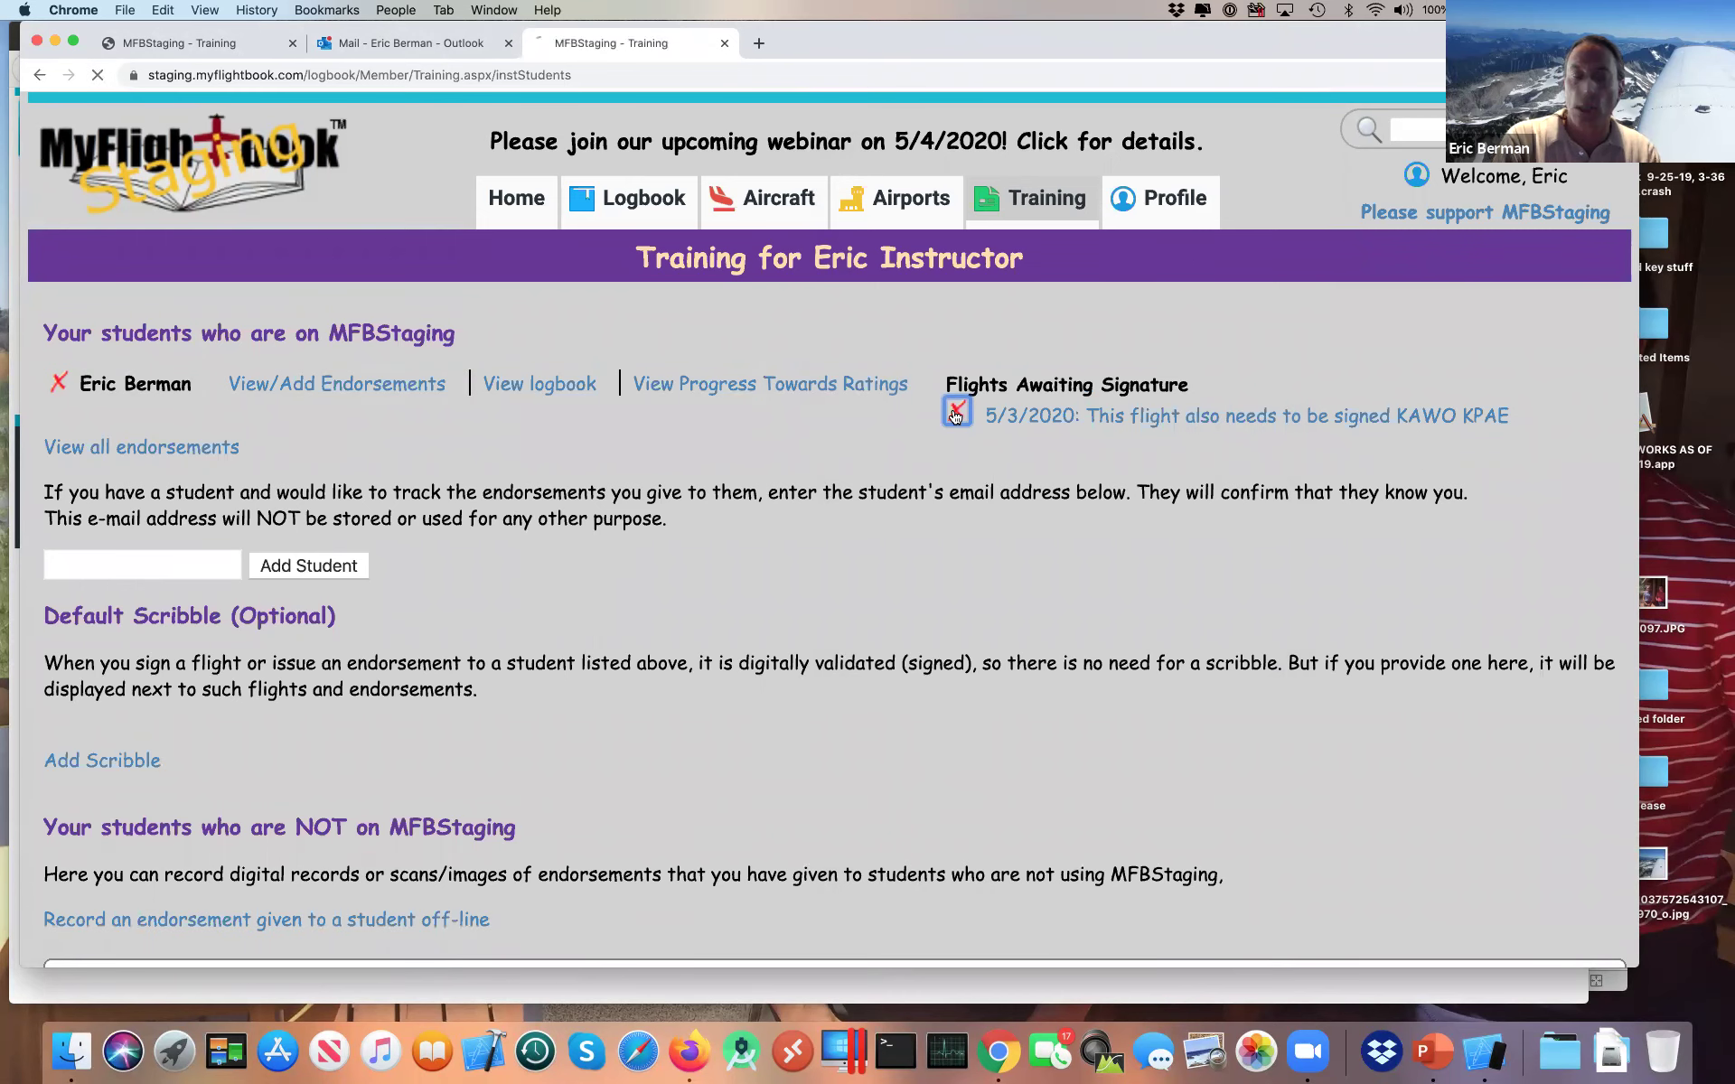
{"action": "key", "text": "super+Tab"}
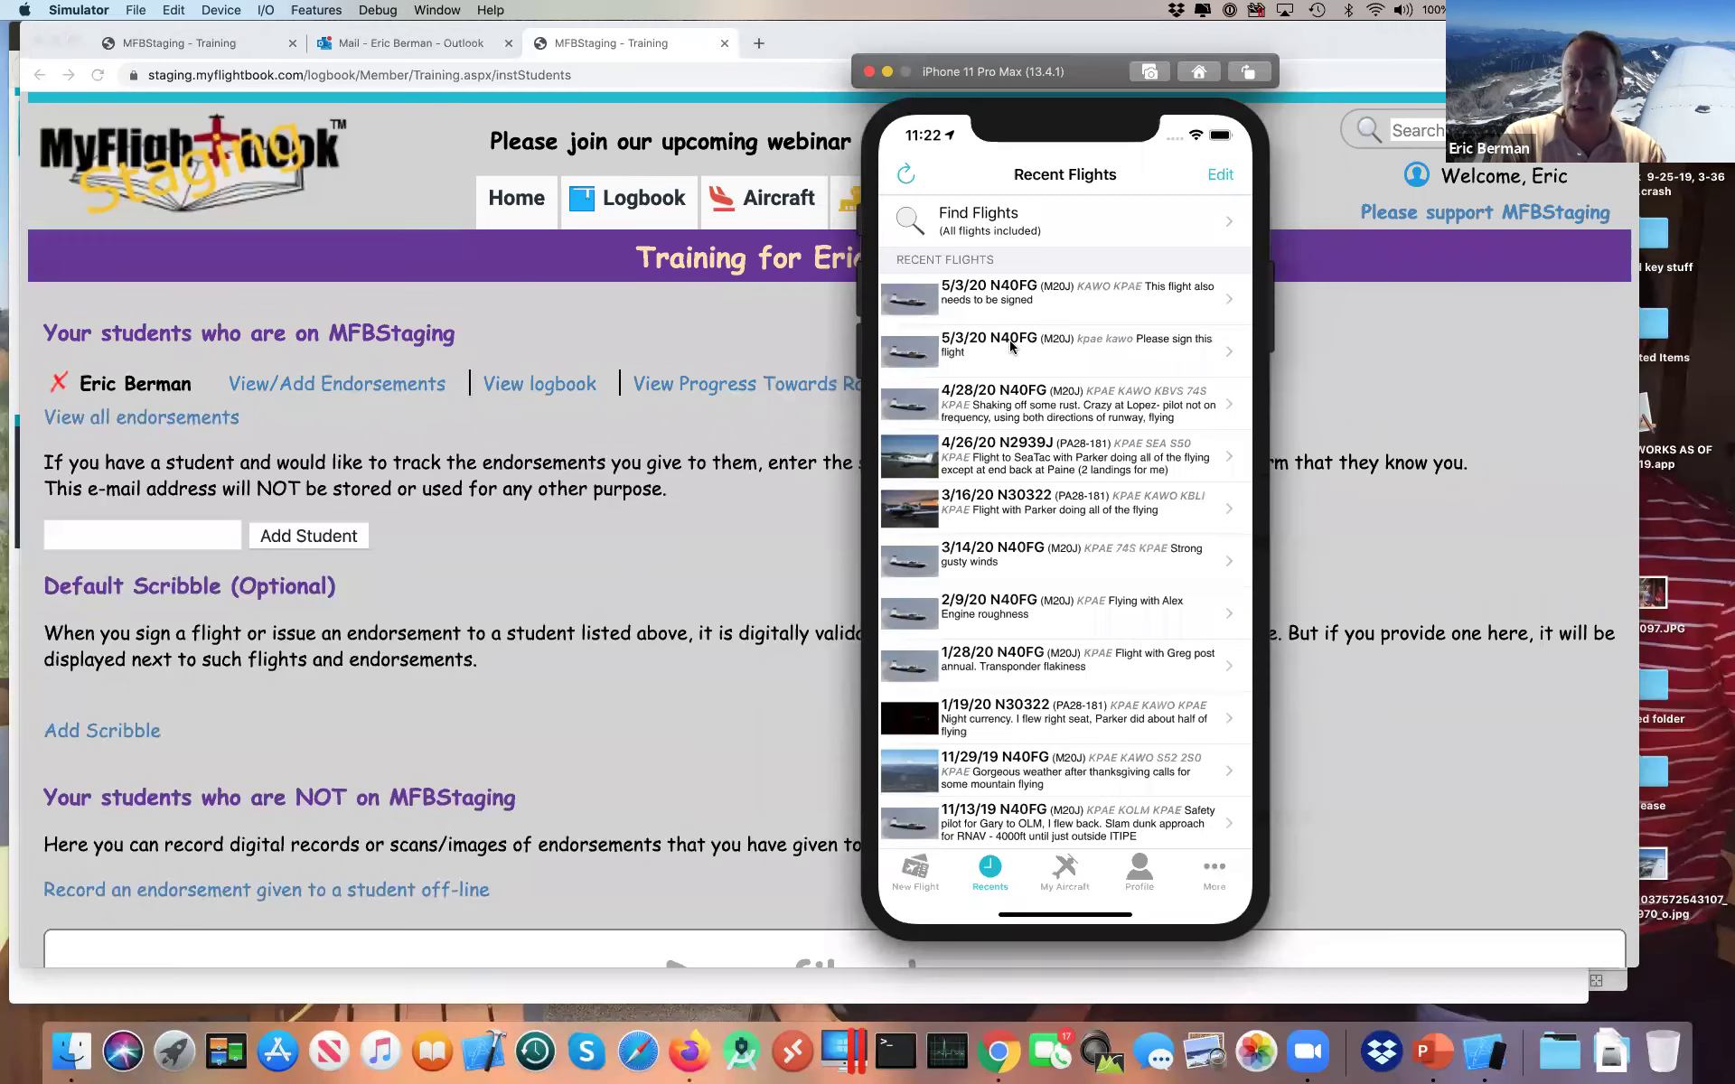
Step: Open the 5/3/20 KAWO–KPAE flight in the iPhone app and start signing it
{"action": "left_click", "coordinate": [1038, 295]}
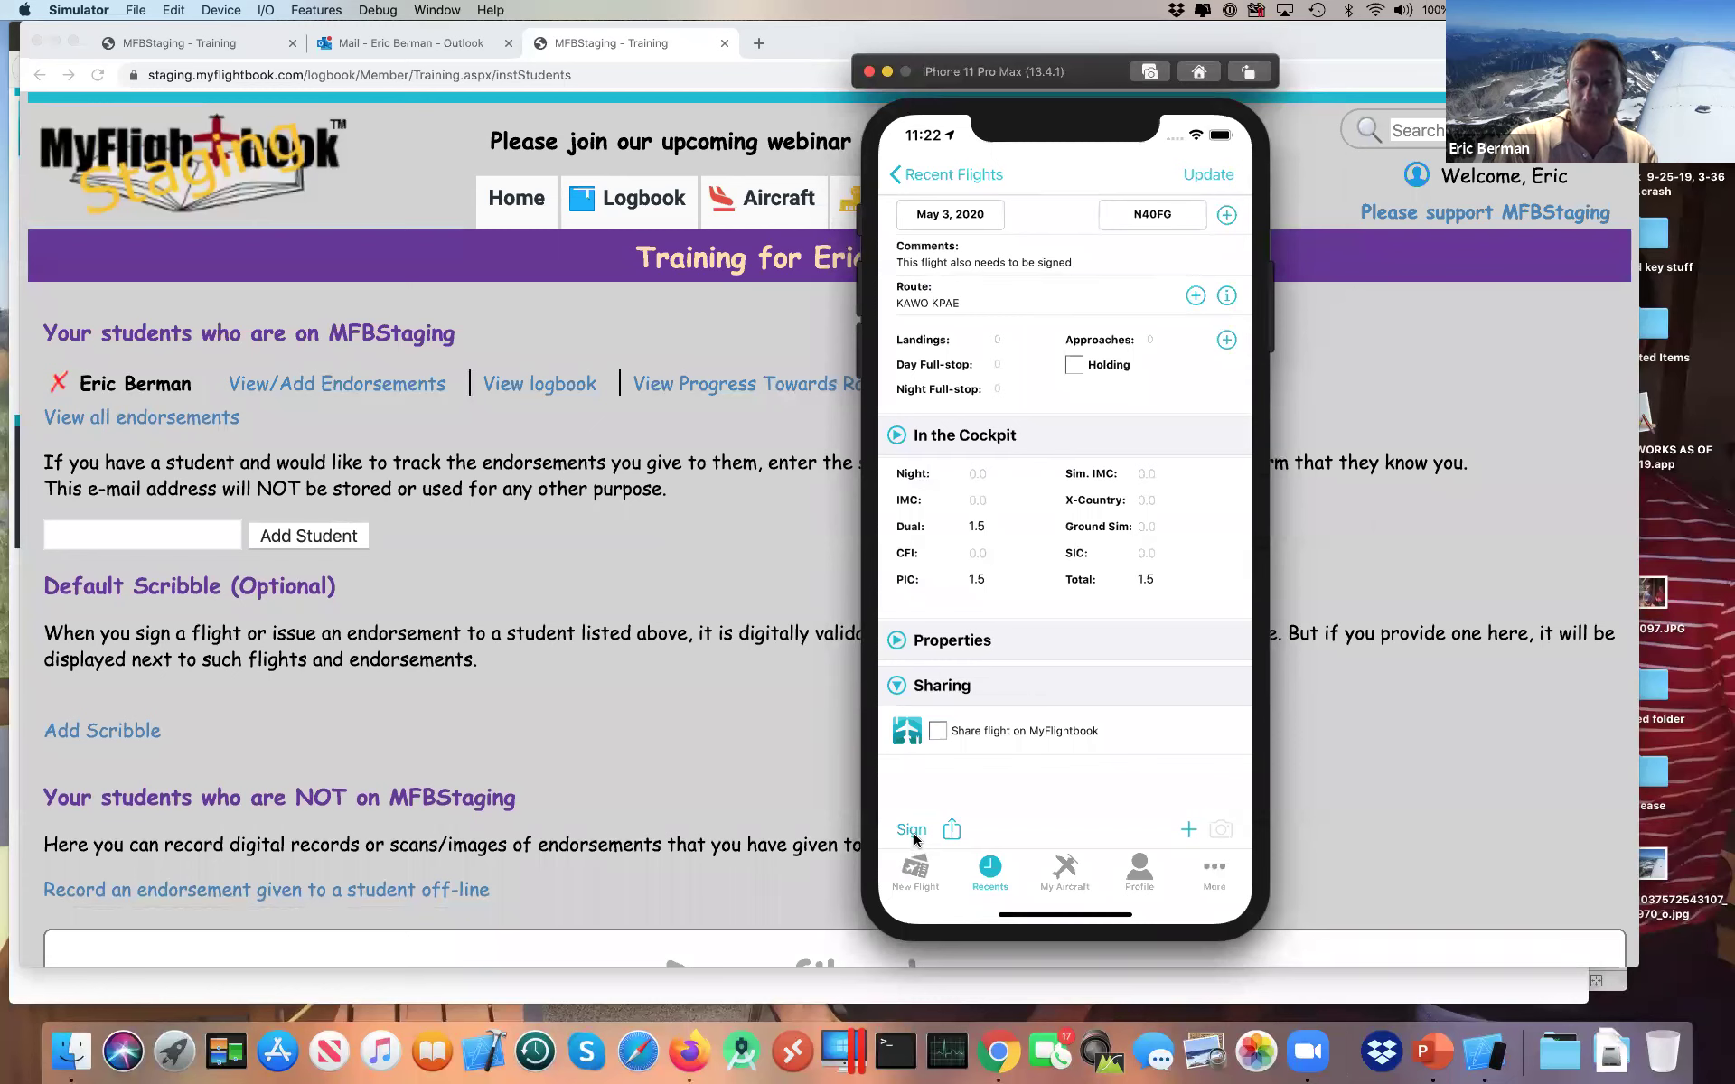
{"action": "left_click", "coordinate": [911, 829]}
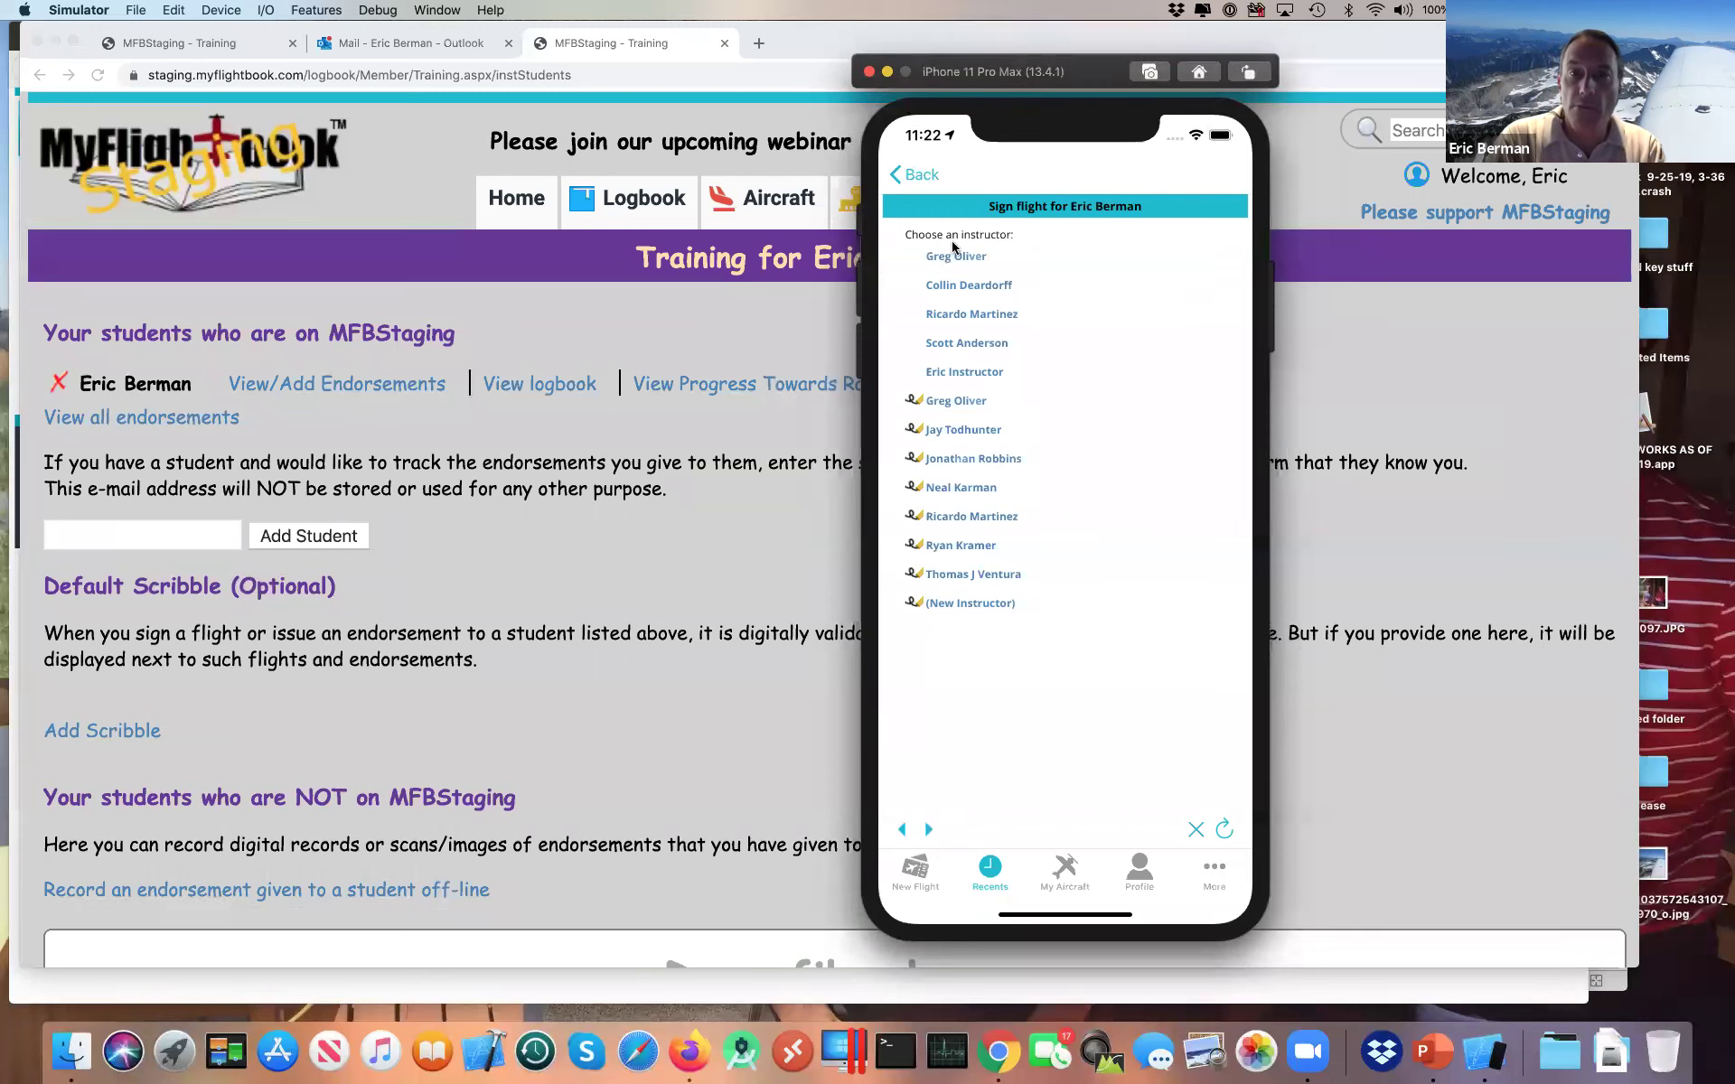
{"action": "key", "text": "super+Tab"}
{"action": "key", "text": "super+Tab"}
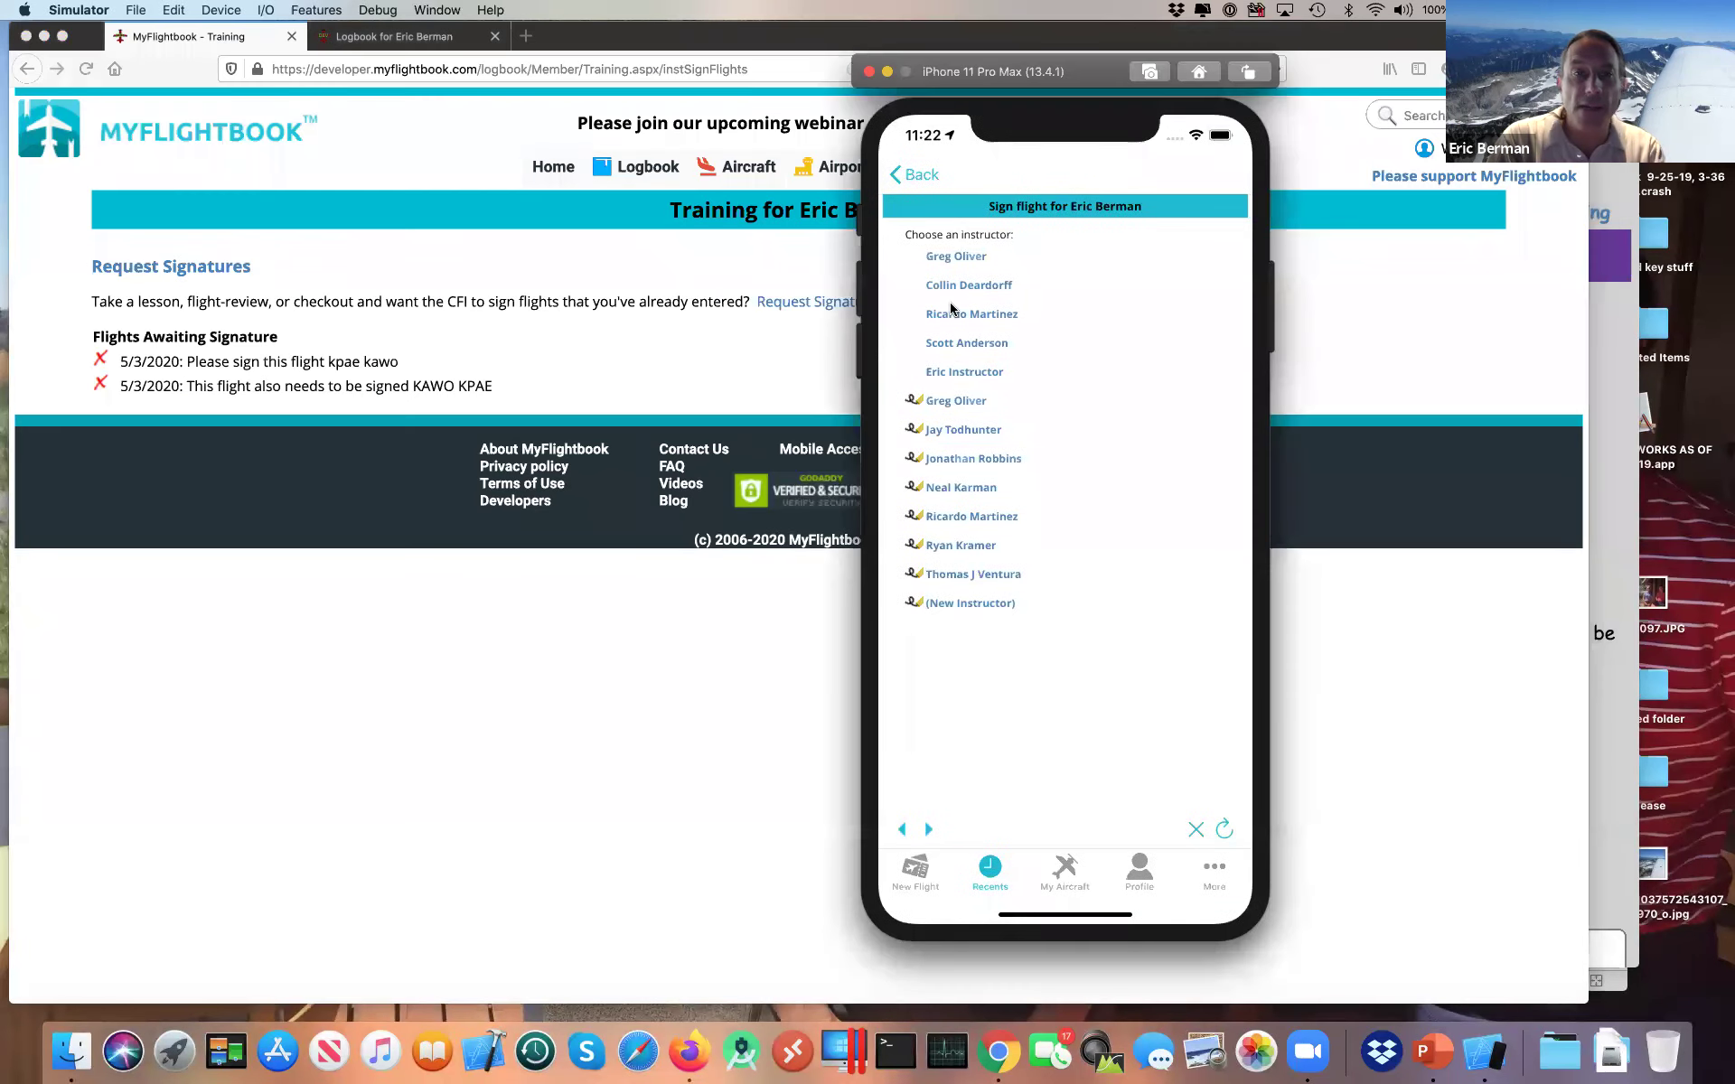
Step: Show the student's Training > Instructors page on the website, then return to the simulator
{"action": "left_click", "coordinate": [838, 318]}
{"action": "mouse_move", "coordinate": [947, 168]}
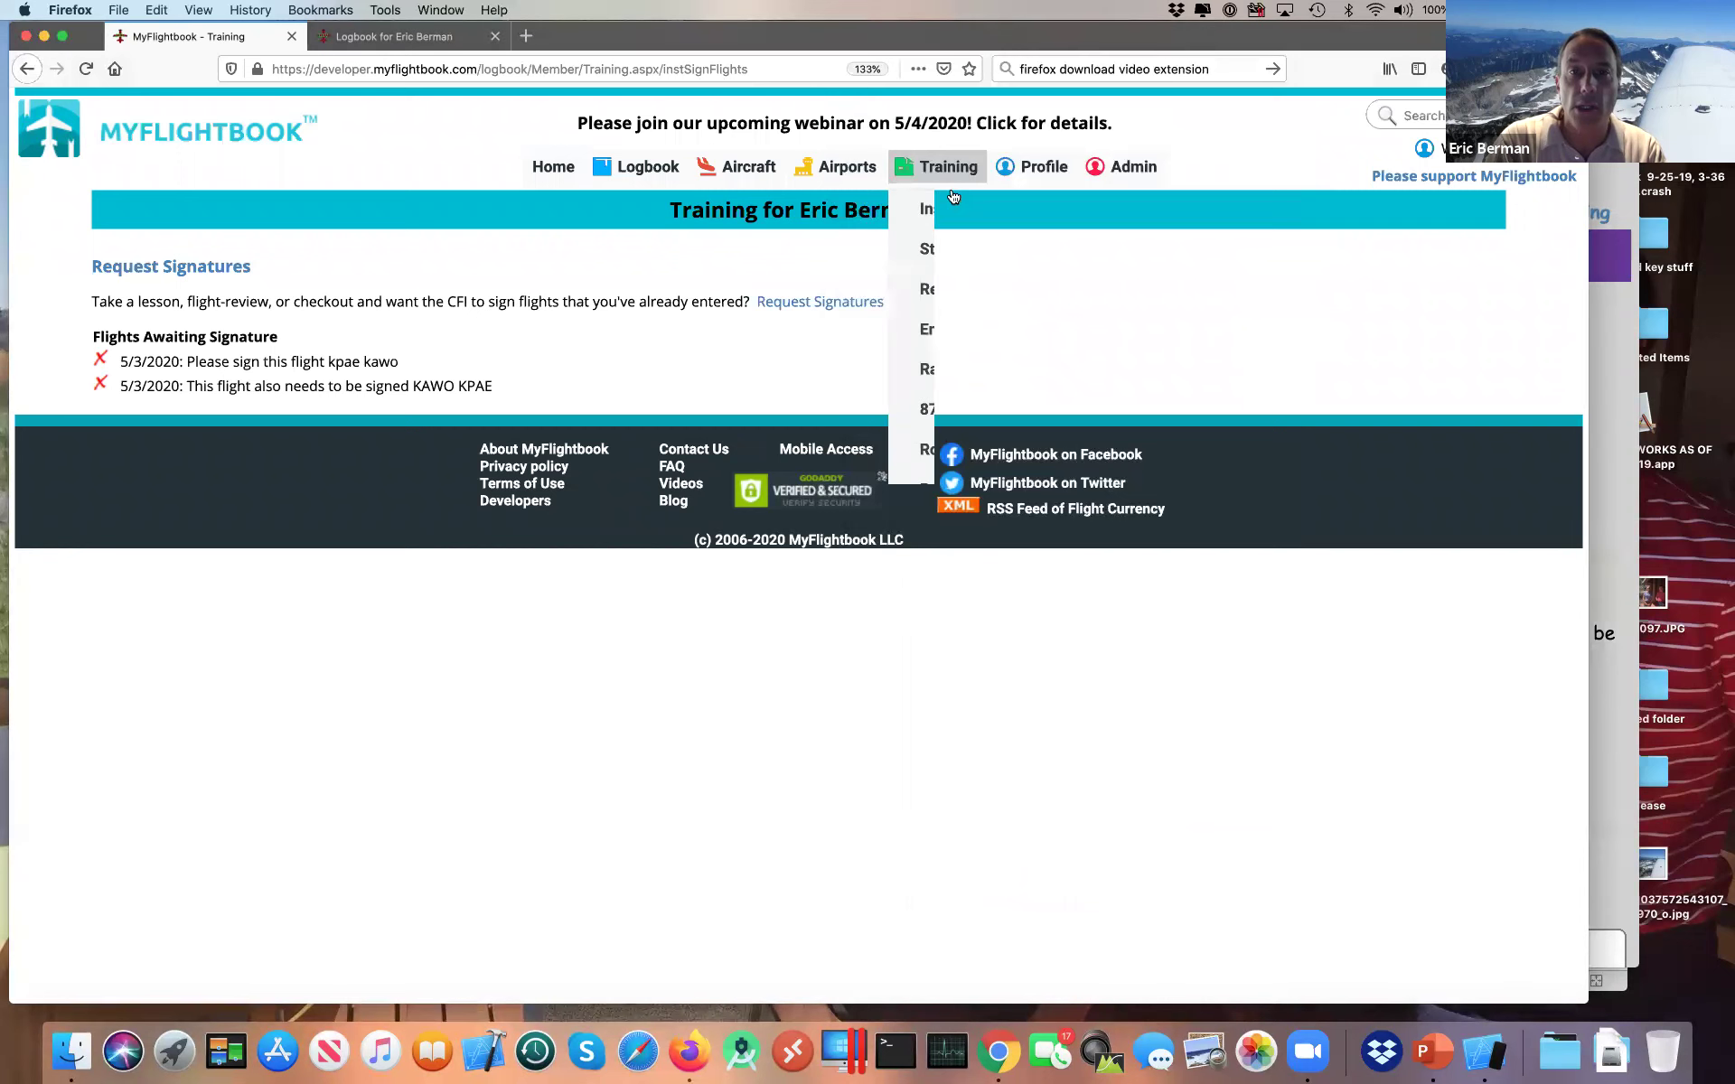
{"action": "left_click", "coordinate": [949, 217]}
{"action": "key", "text": "super+Tab"}
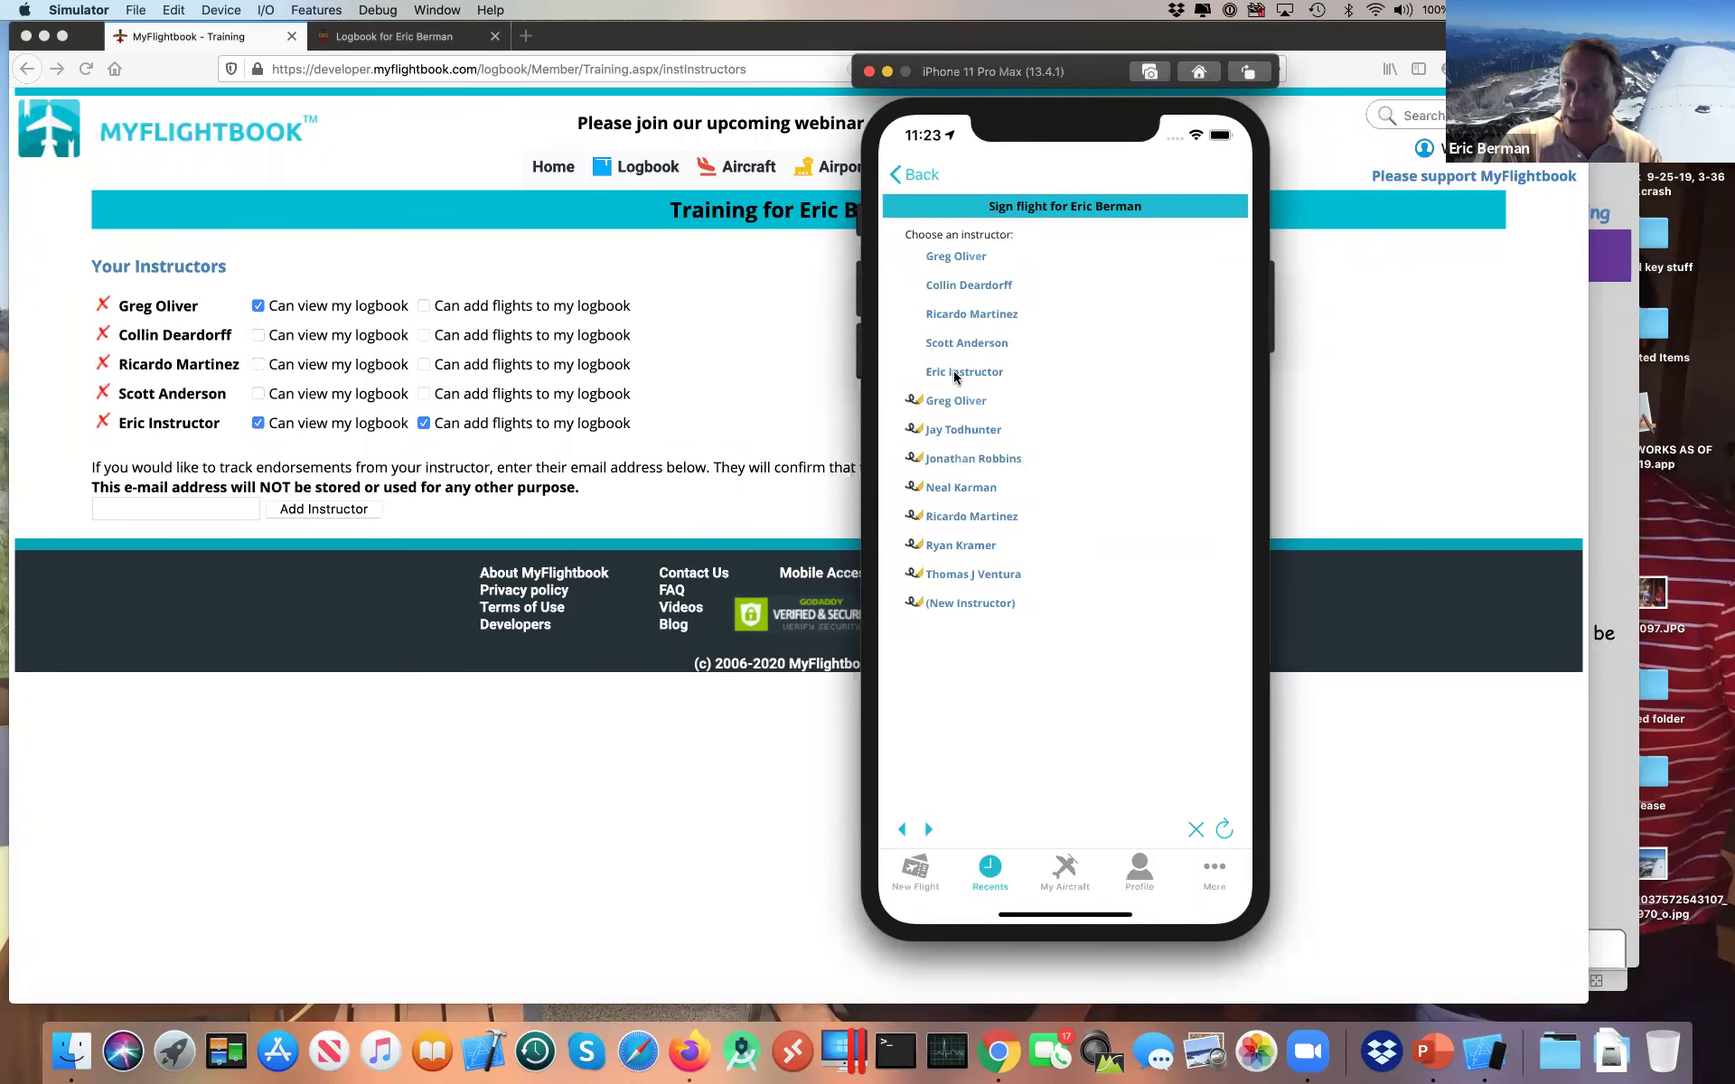
{"action": "left_click", "coordinate": [954, 375]}
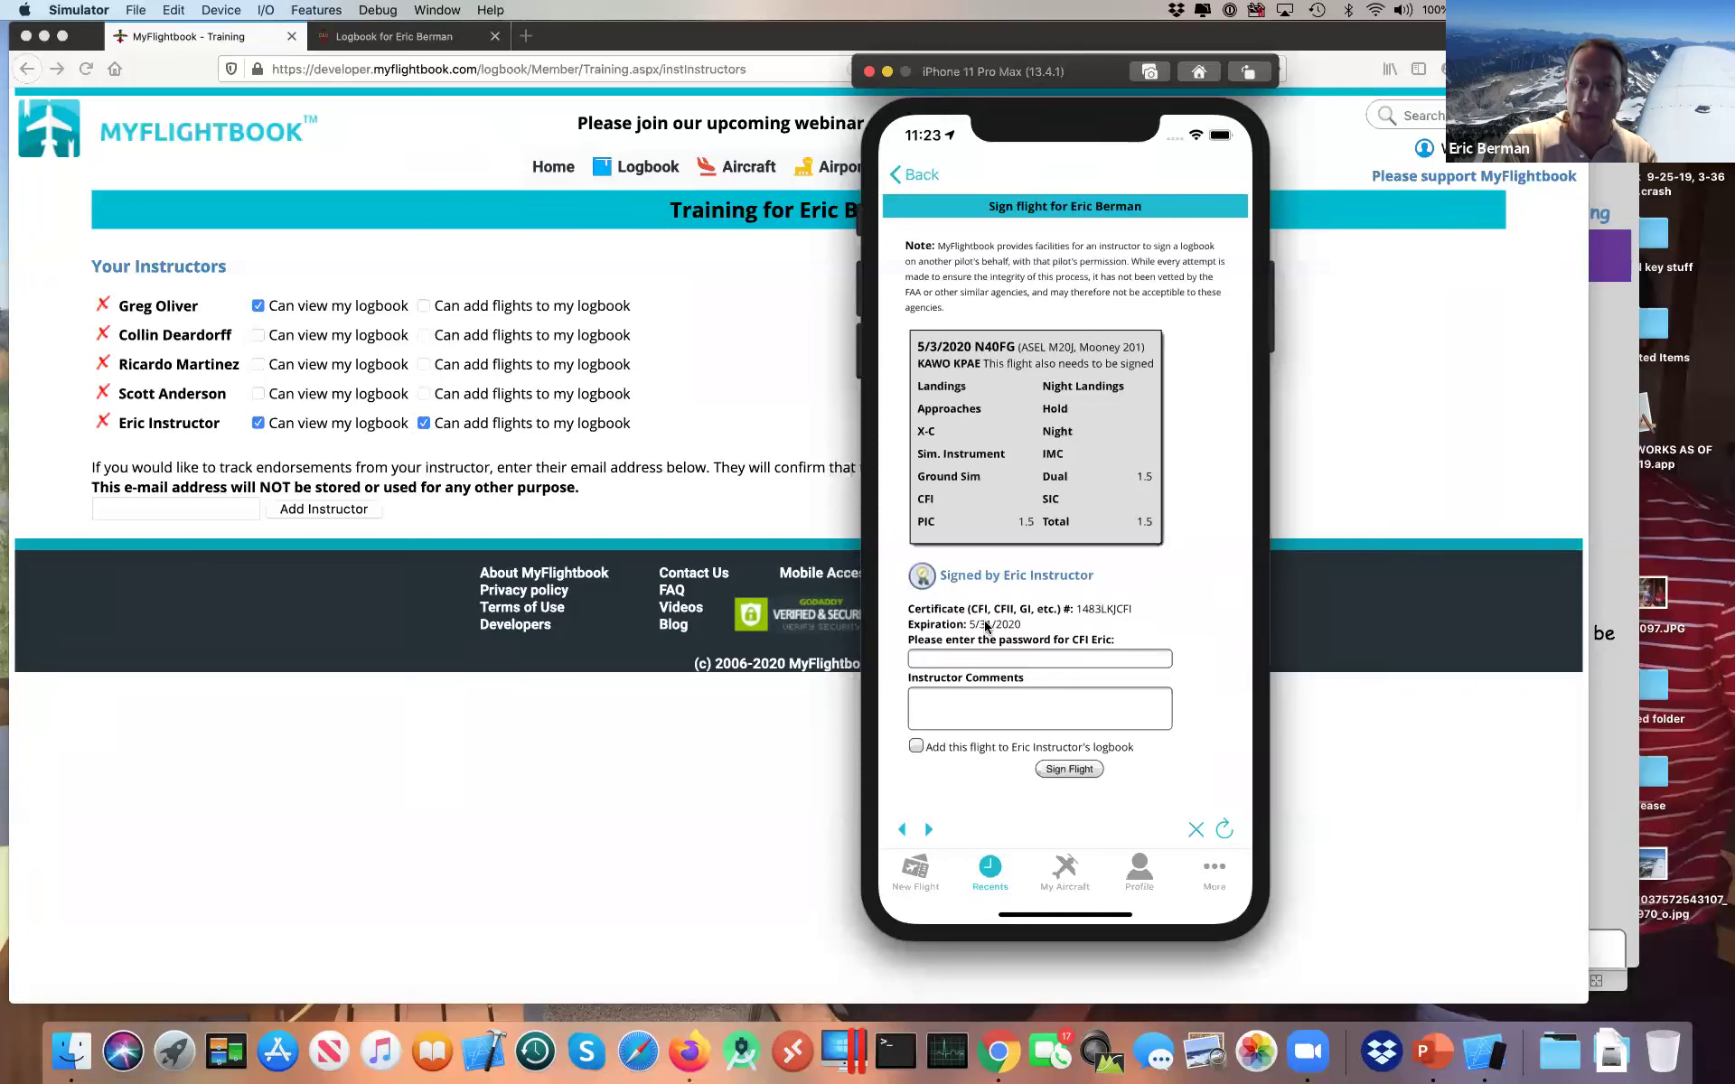
{"action": "left_click", "coordinate": [974, 663]}
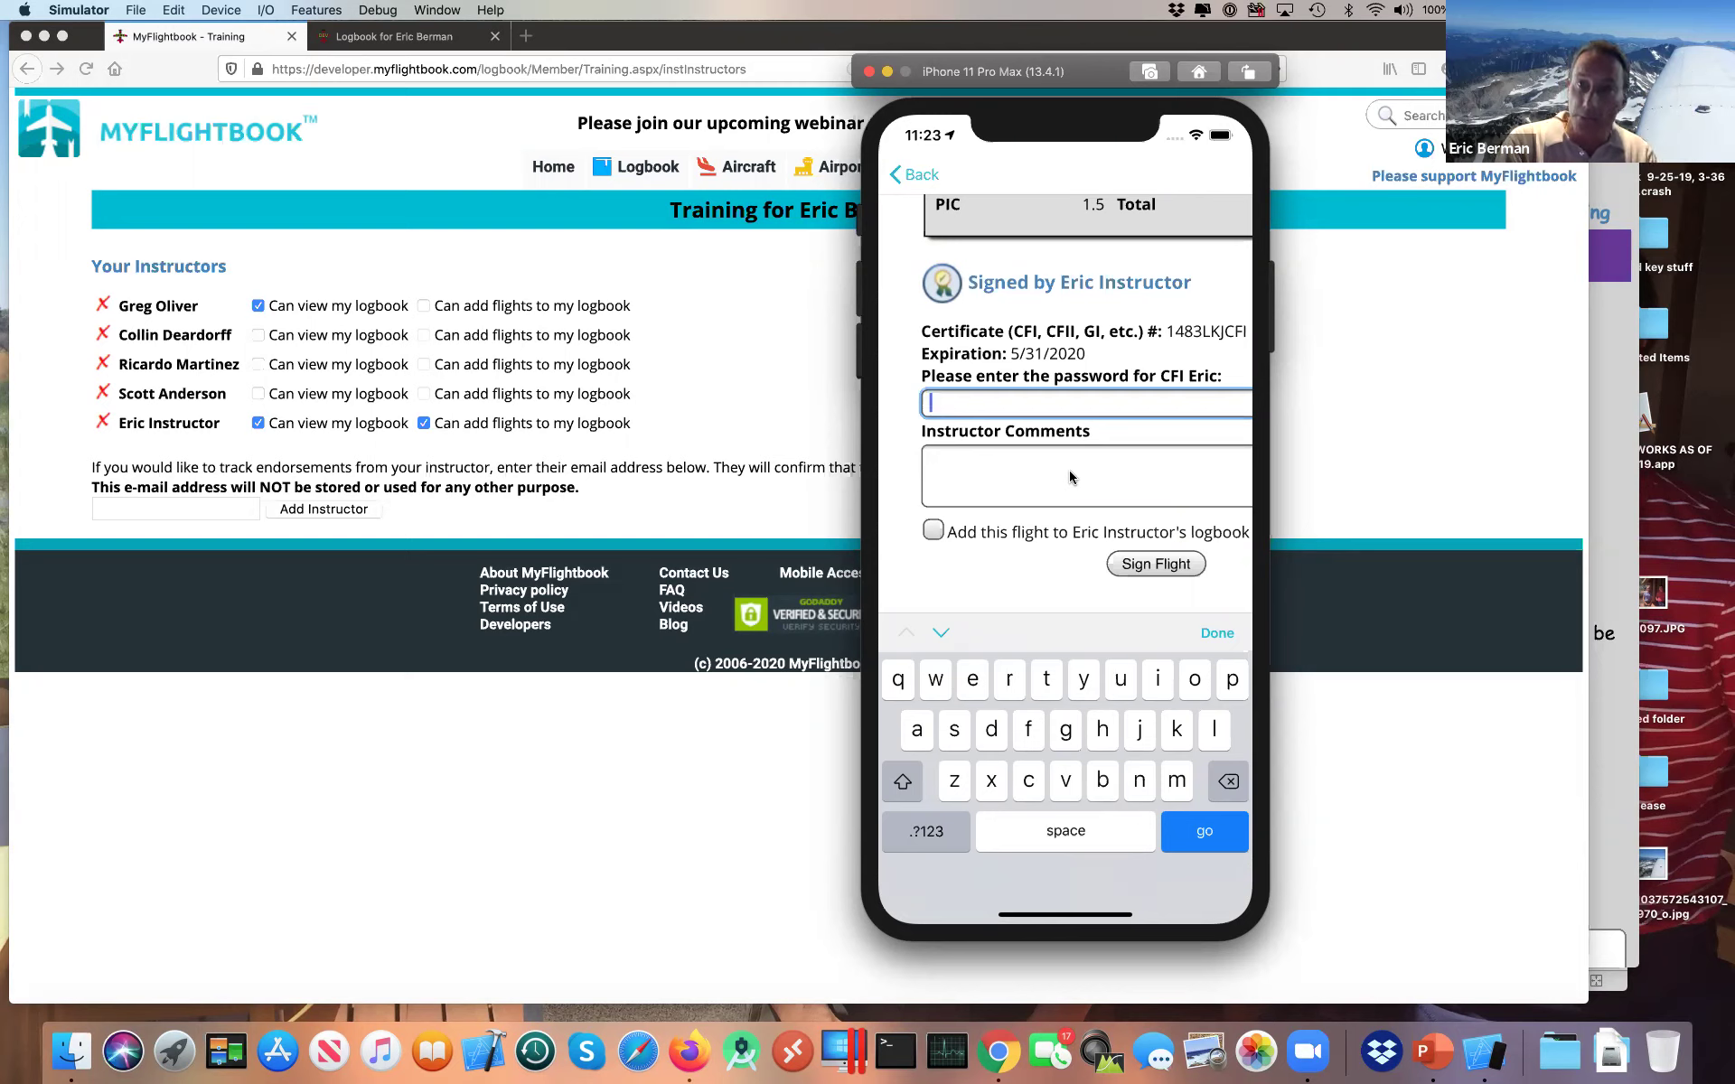
{"action": "left_click", "coordinate": [915, 175]}
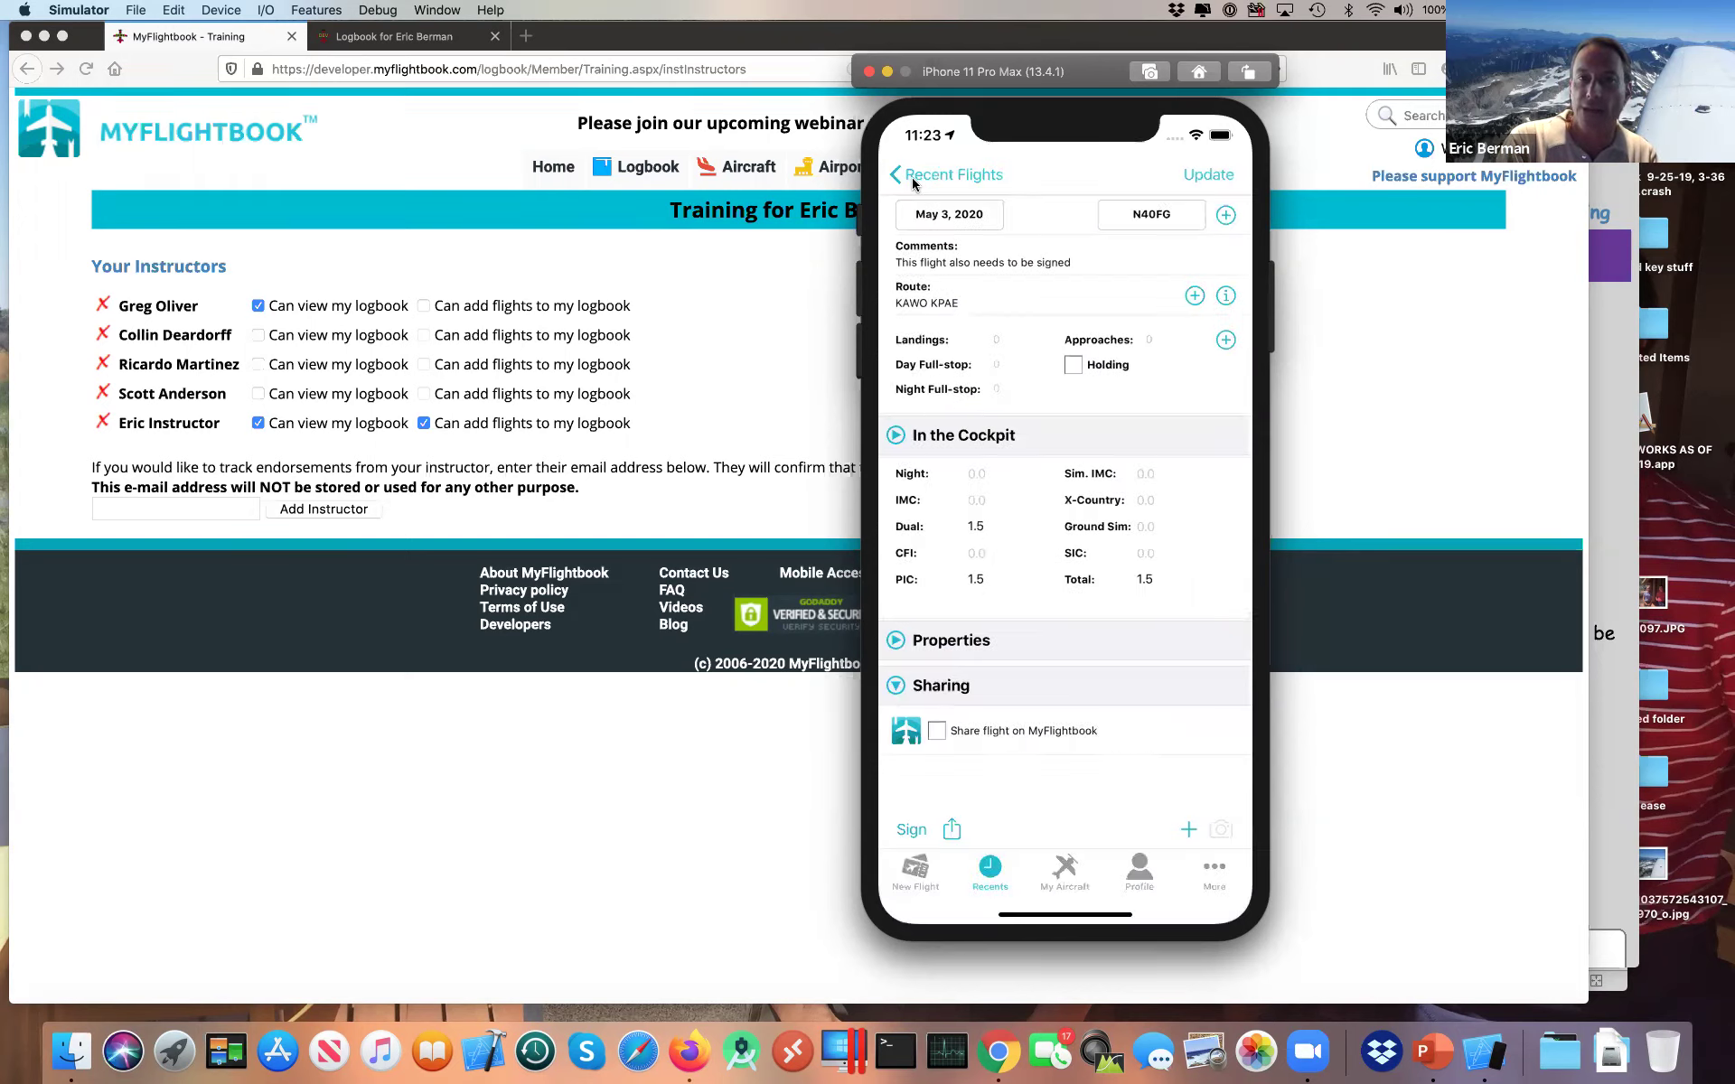
{"action": "left_click", "coordinate": [910, 829]}
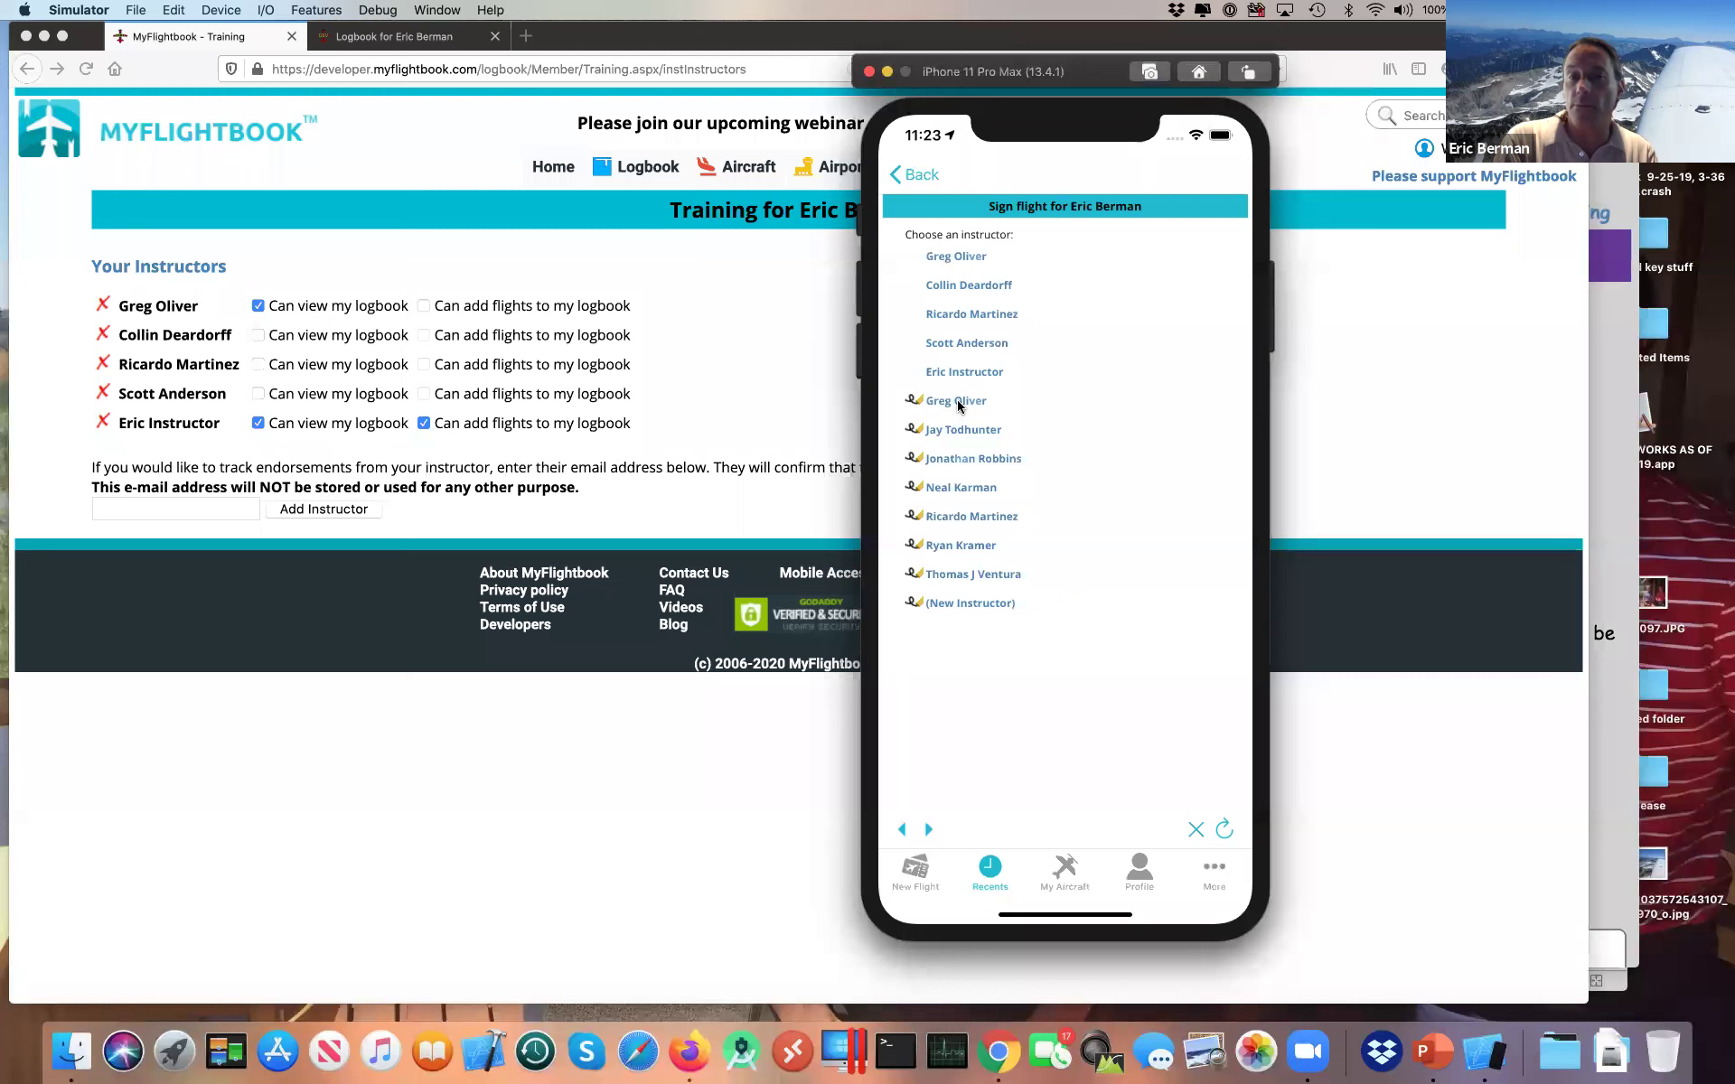
Step: Pick a different instructor, accept the signing agreement, and draw a signature on the form
{"action": "left_click", "coordinate": [960, 405]}
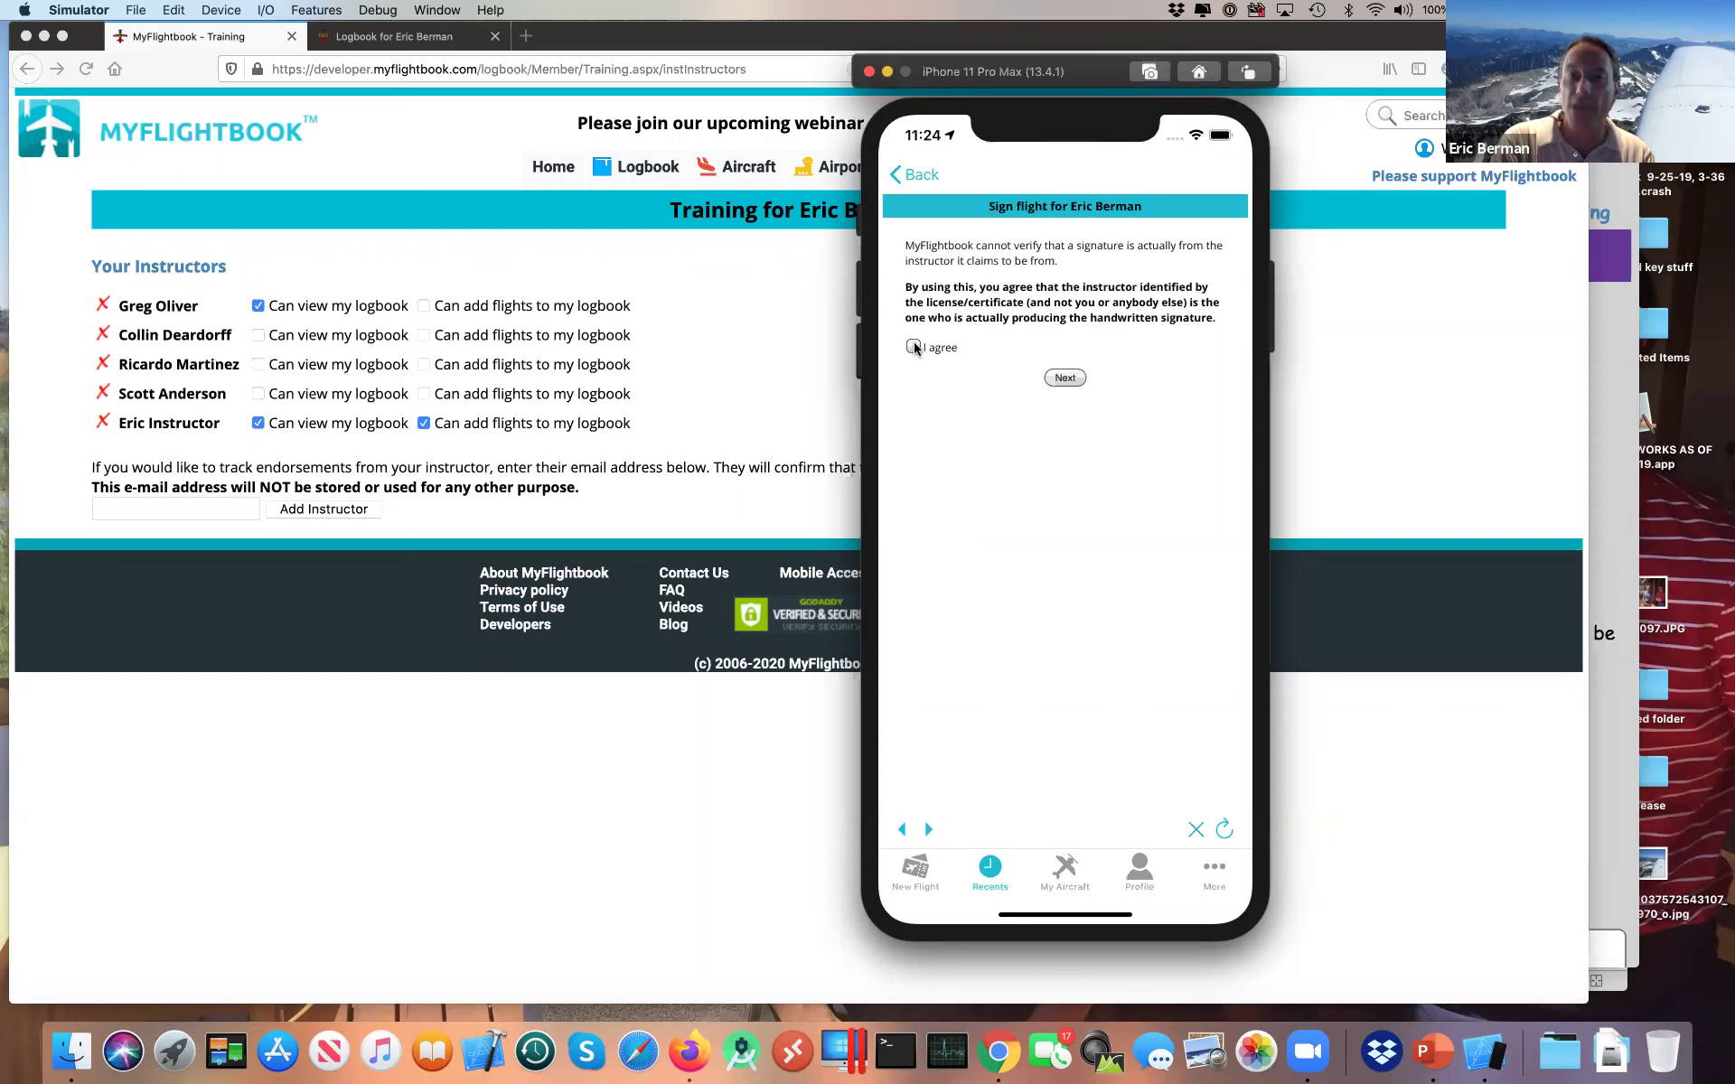
{"action": "left_click", "coordinate": [914, 347]}
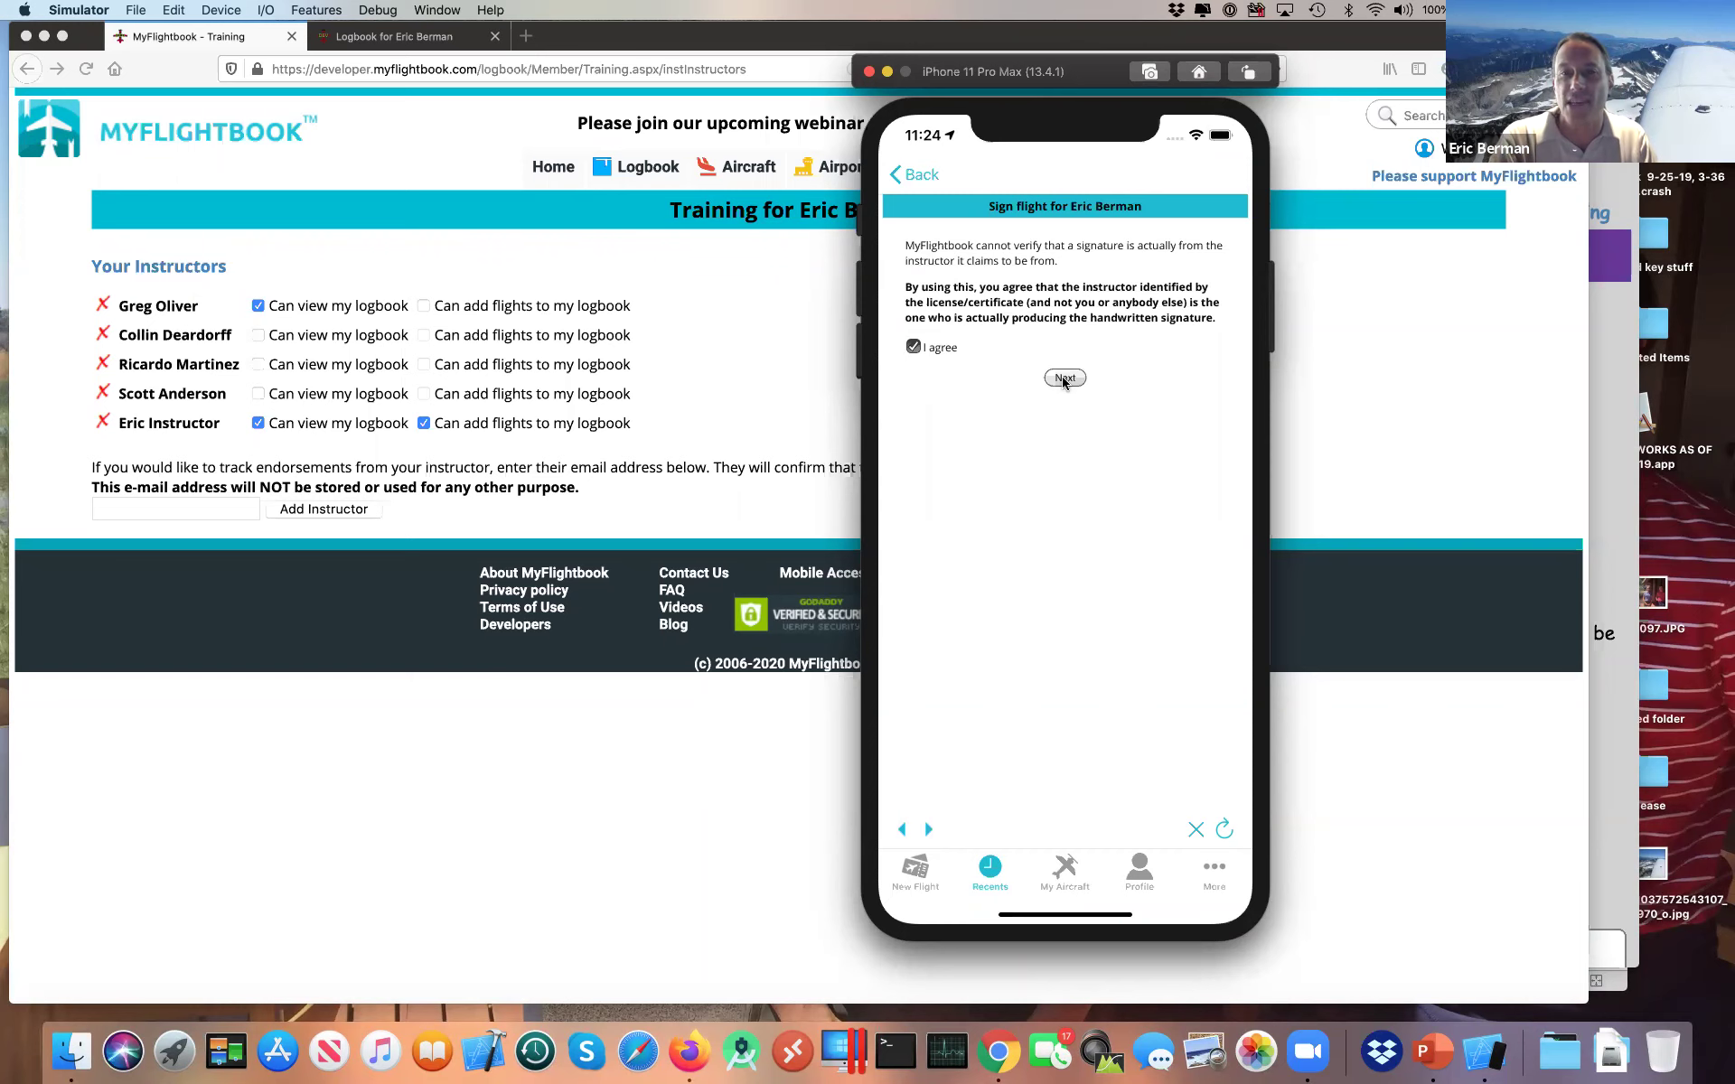
{"action": "left_click", "coordinate": [1063, 378]}
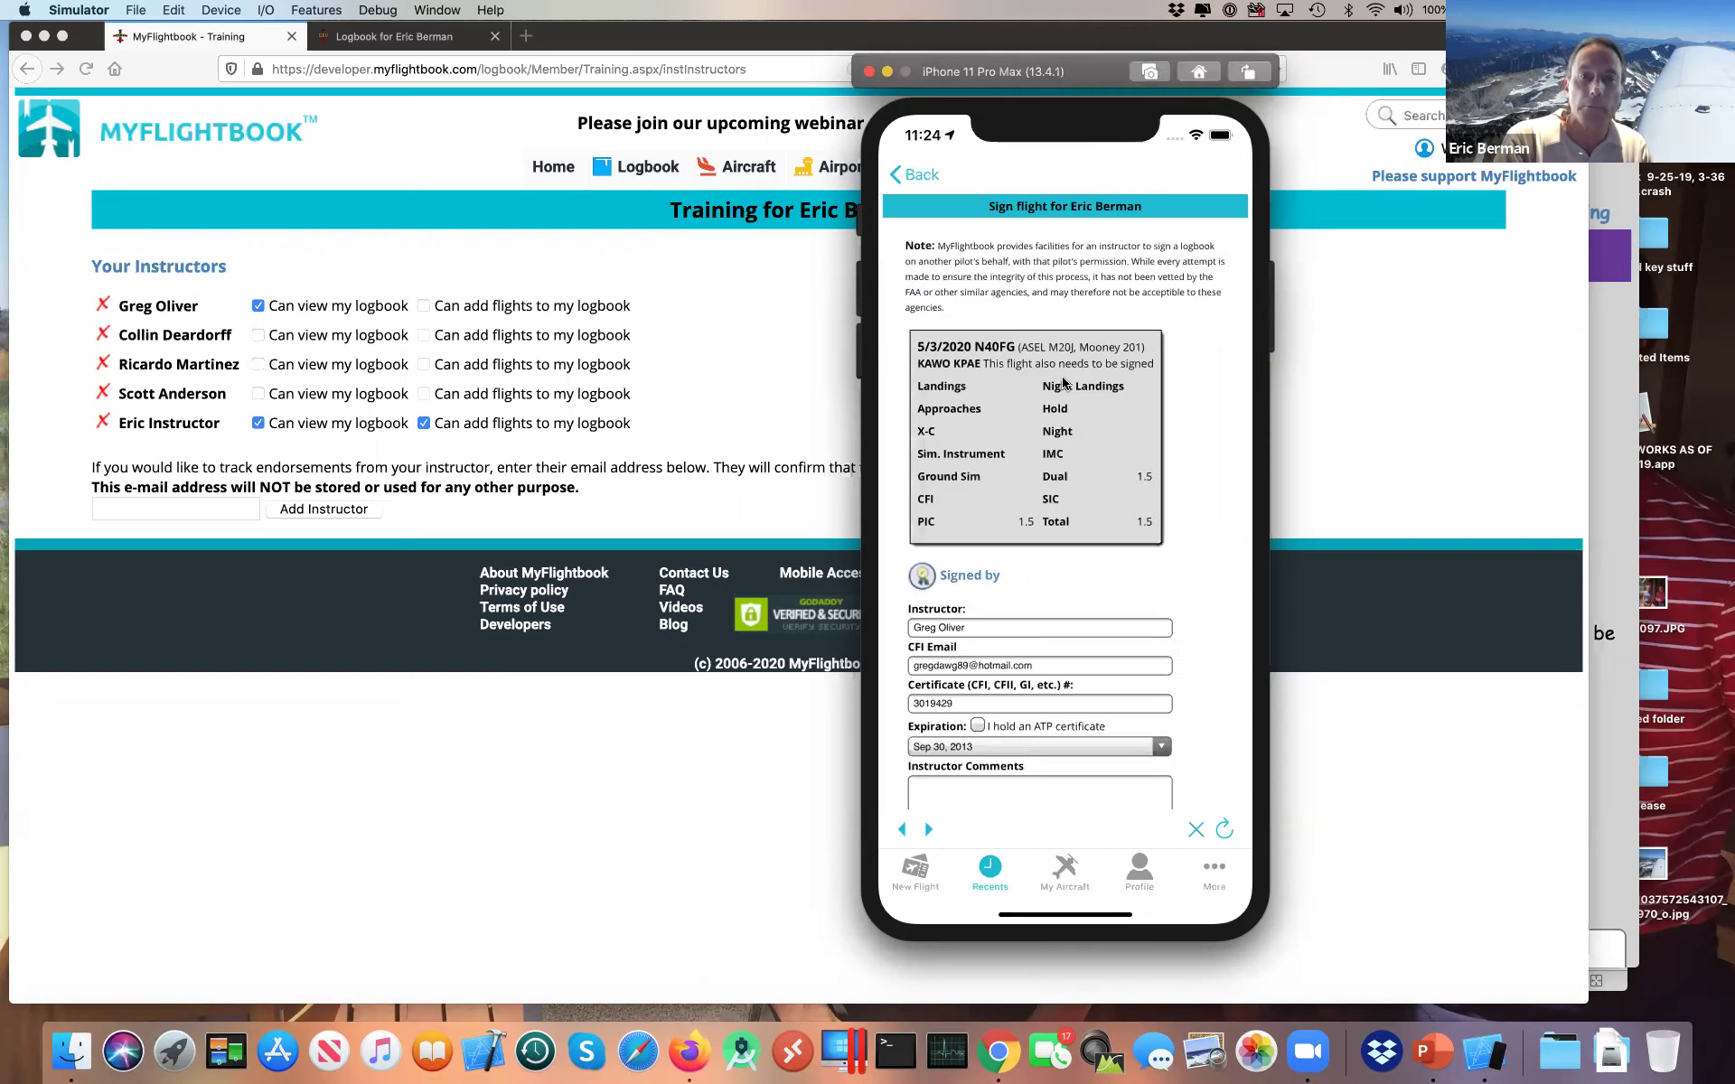
{"action": "scroll", "coordinate": [1200, 488], "scroll_direction": "down", "scroll_amount": 3}
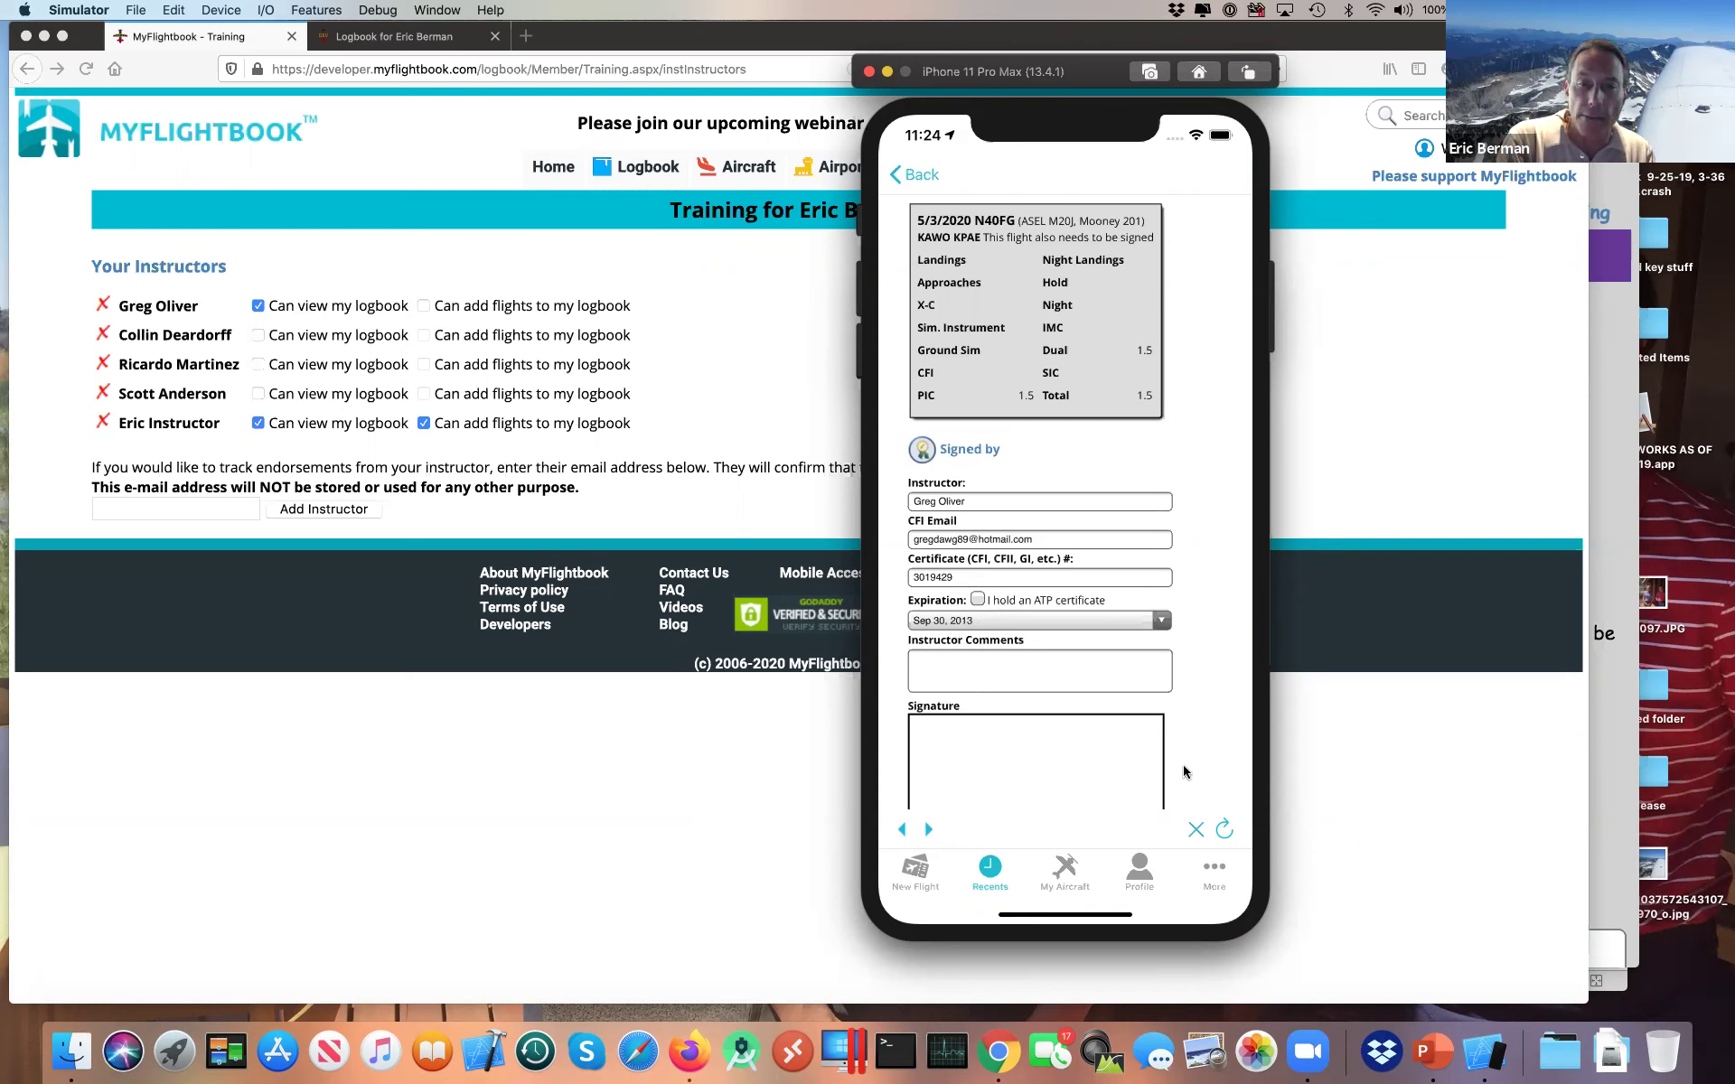
{"action": "scroll", "coordinate": [1184, 720], "scroll_direction": "down", "scroll_amount": 3}
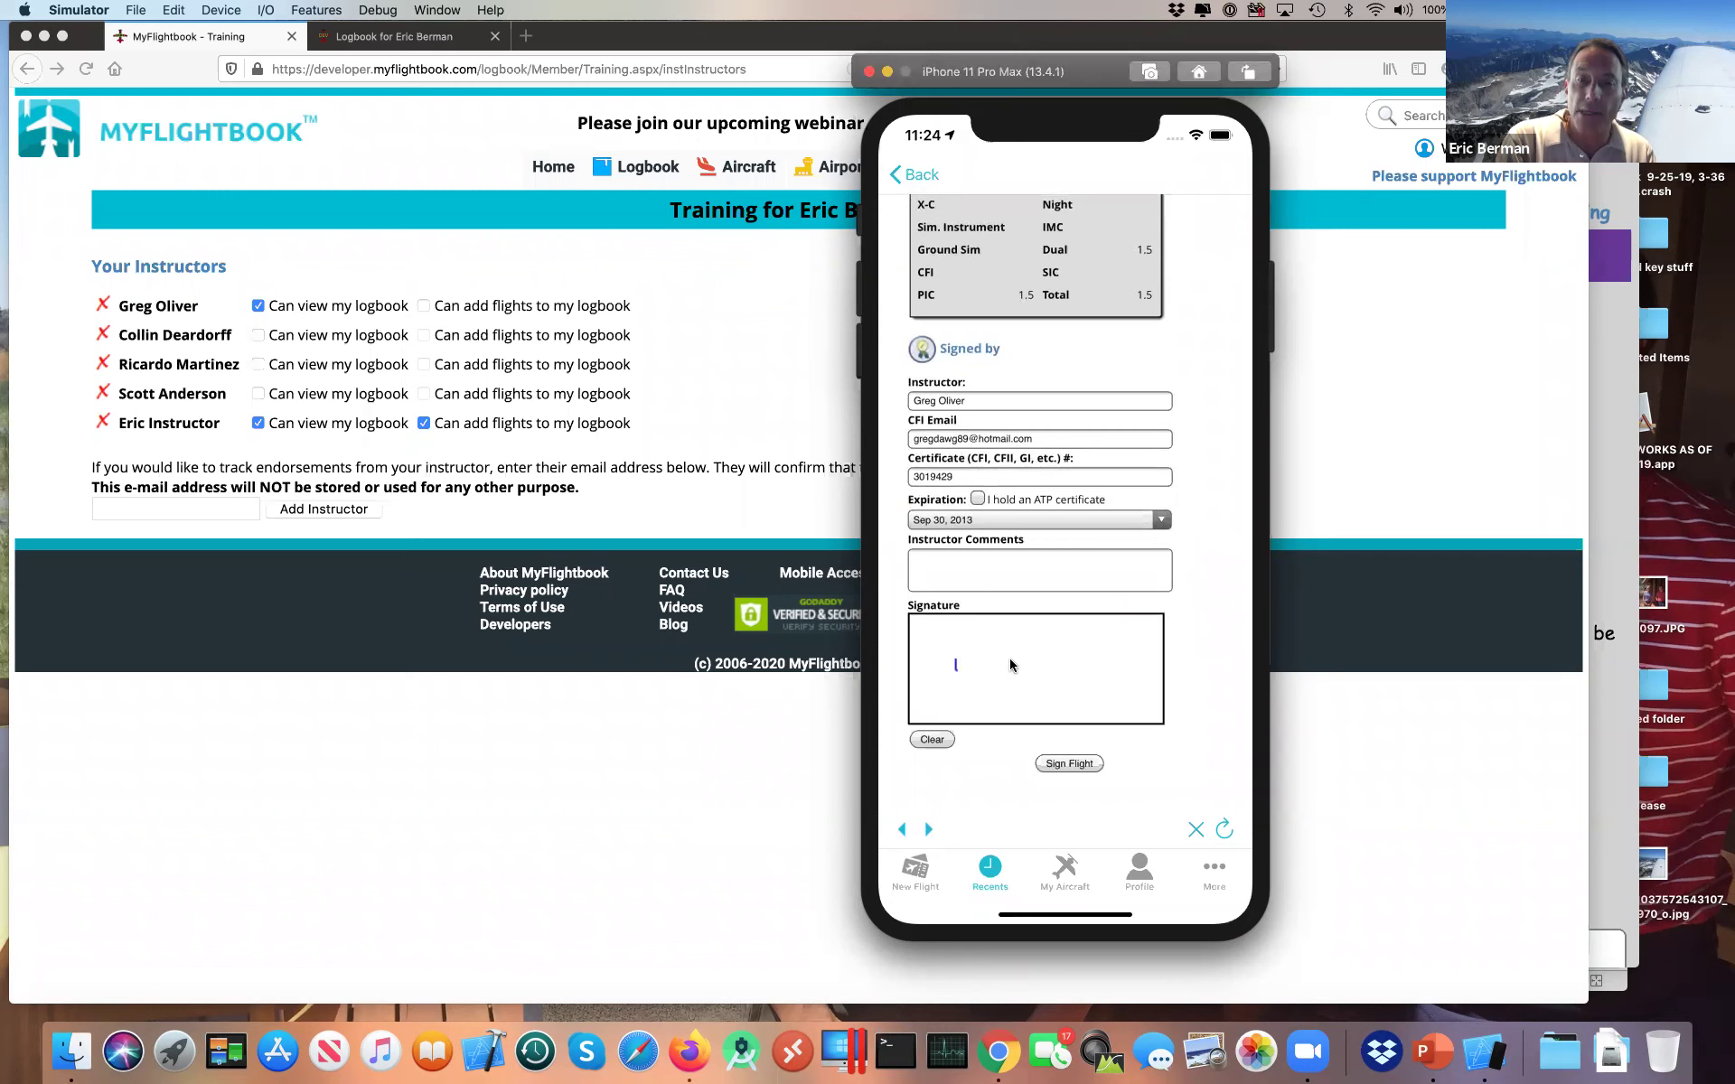
{"action": "left_click_drag", "start_coordinate": [1041, 670], "coordinate": [1041, 669]}
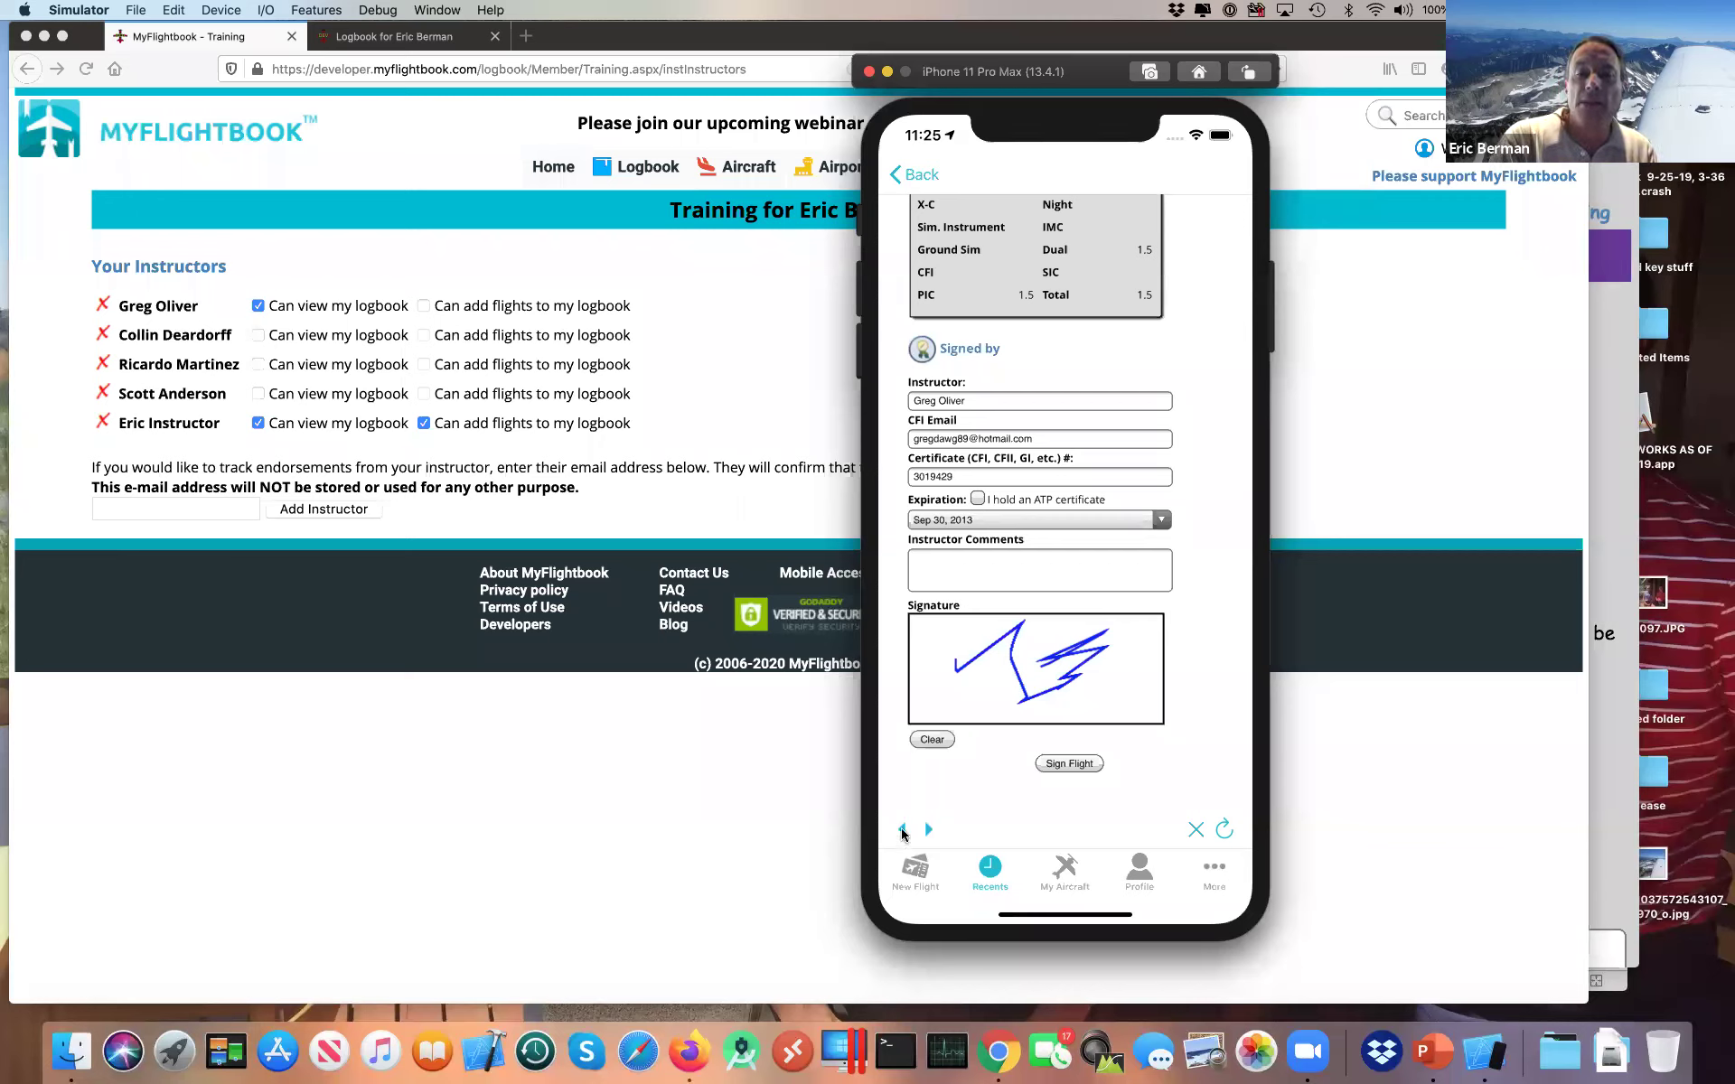
Step: Back out and restart signing as (New Instructor), accepting the agreement again
{"action": "left_click", "coordinate": [902, 829]}
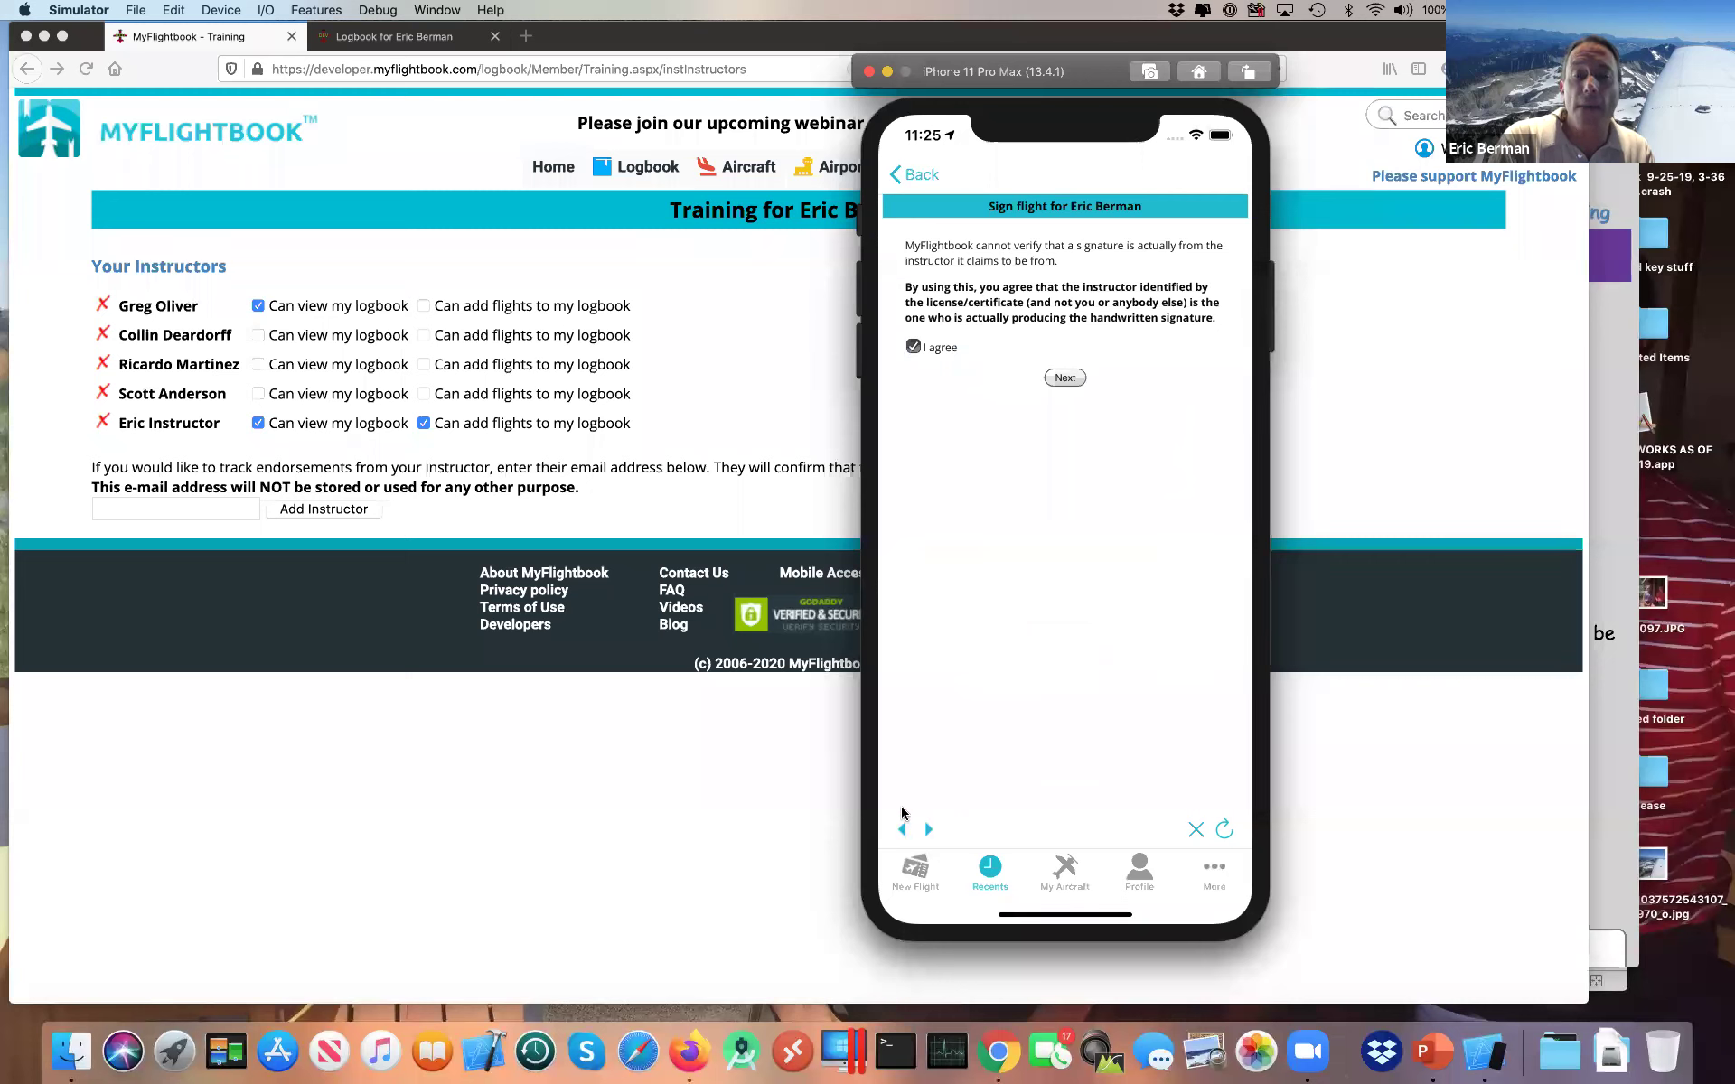
{"action": "left_click", "coordinate": [902, 828]}
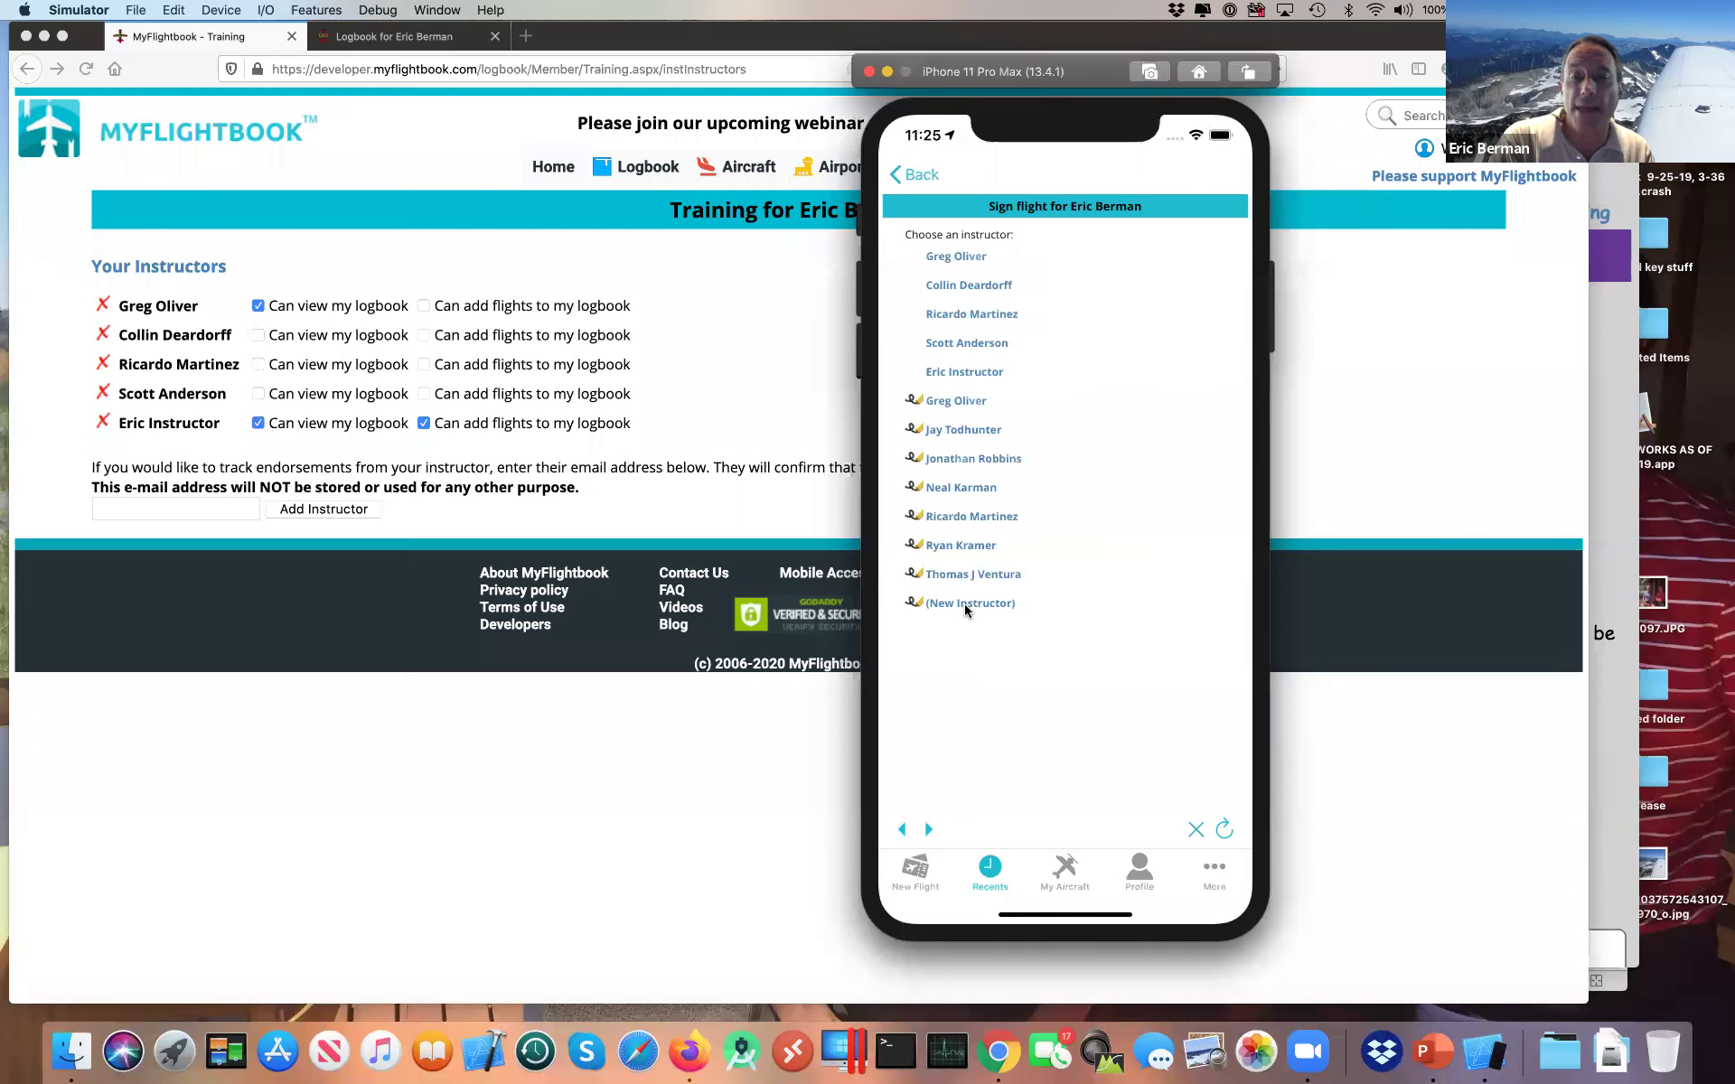
{"action": "left_click", "coordinate": [963, 601]}
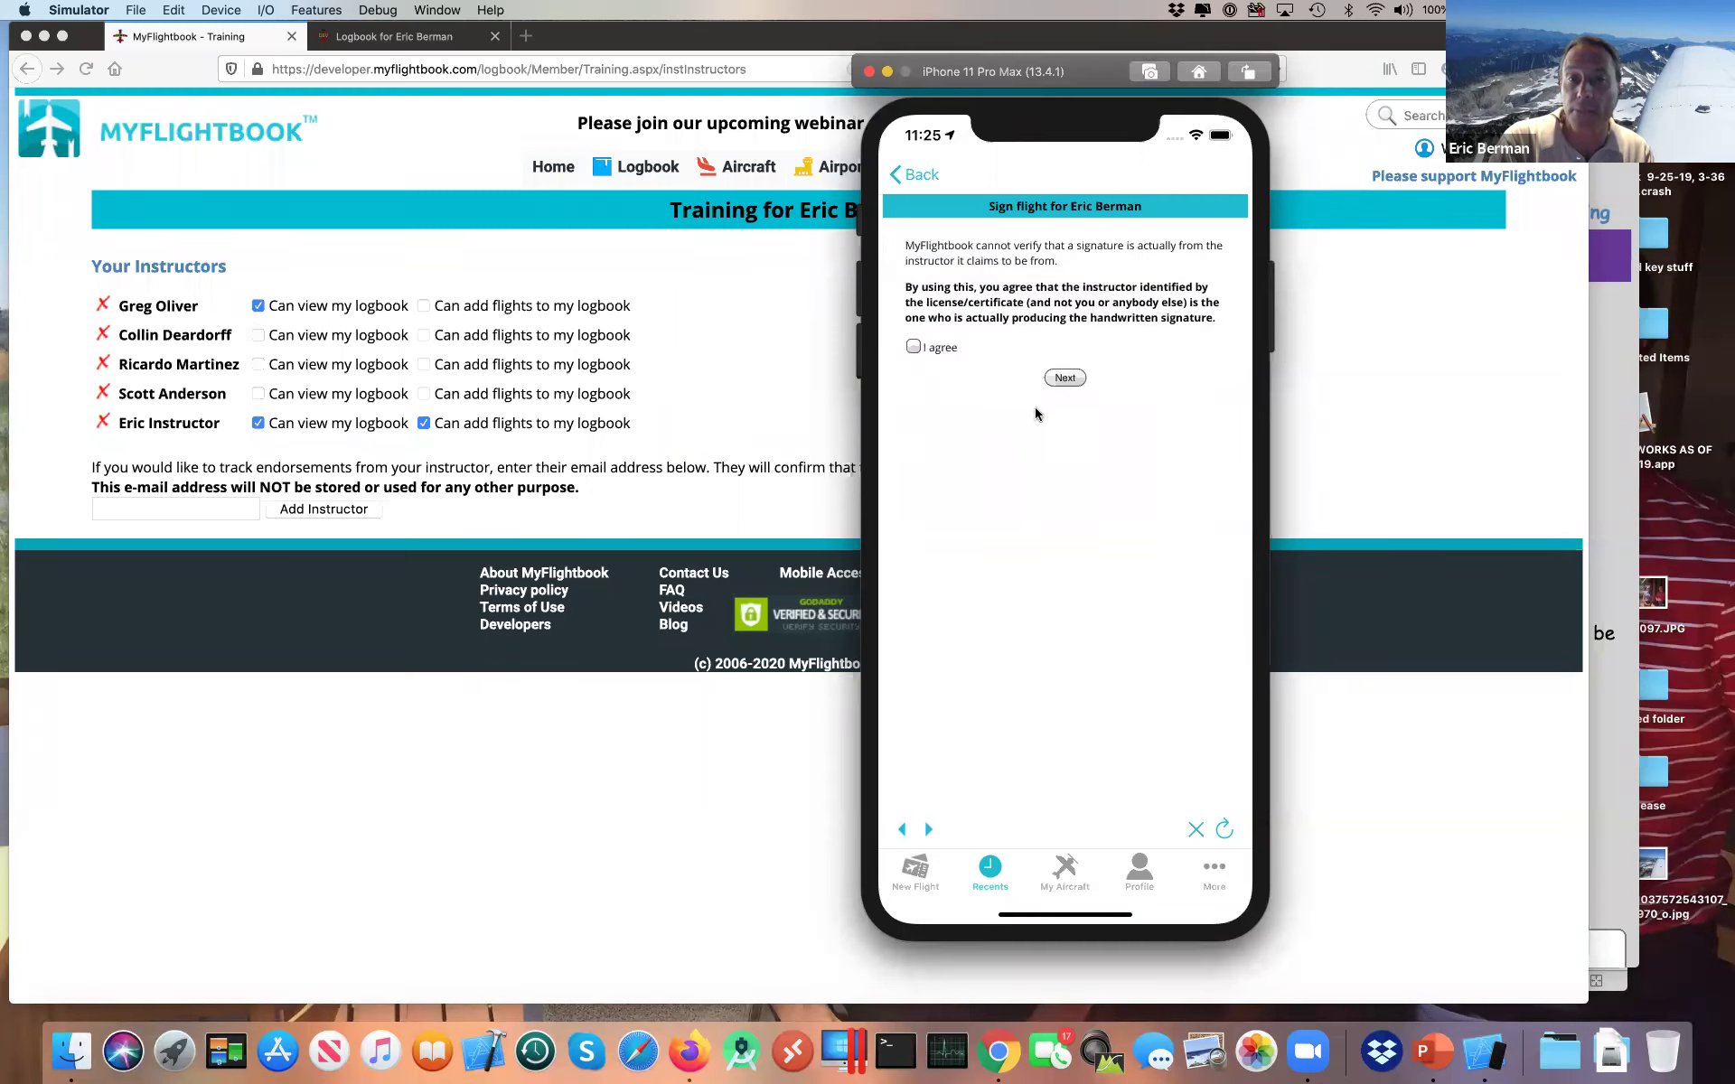
{"action": "left_click", "coordinate": [913, 347]}
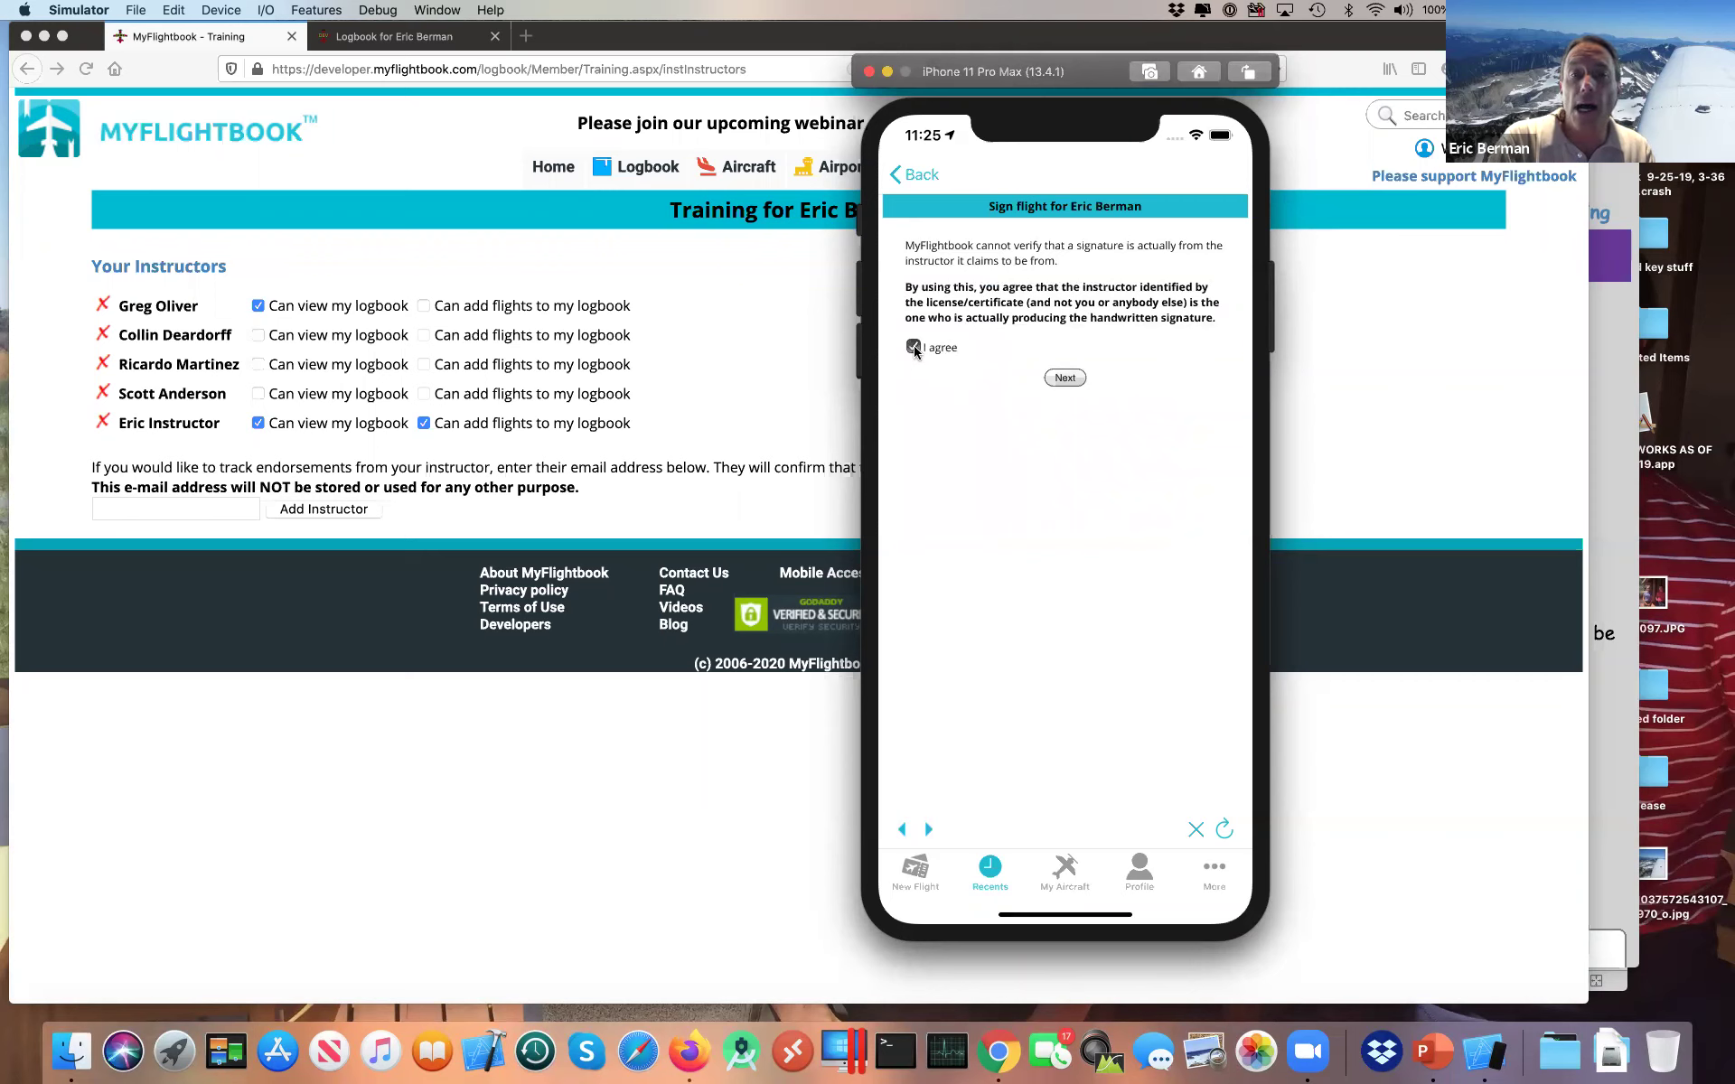
{"action": "left_click", "coordinate": [1065, 378]}
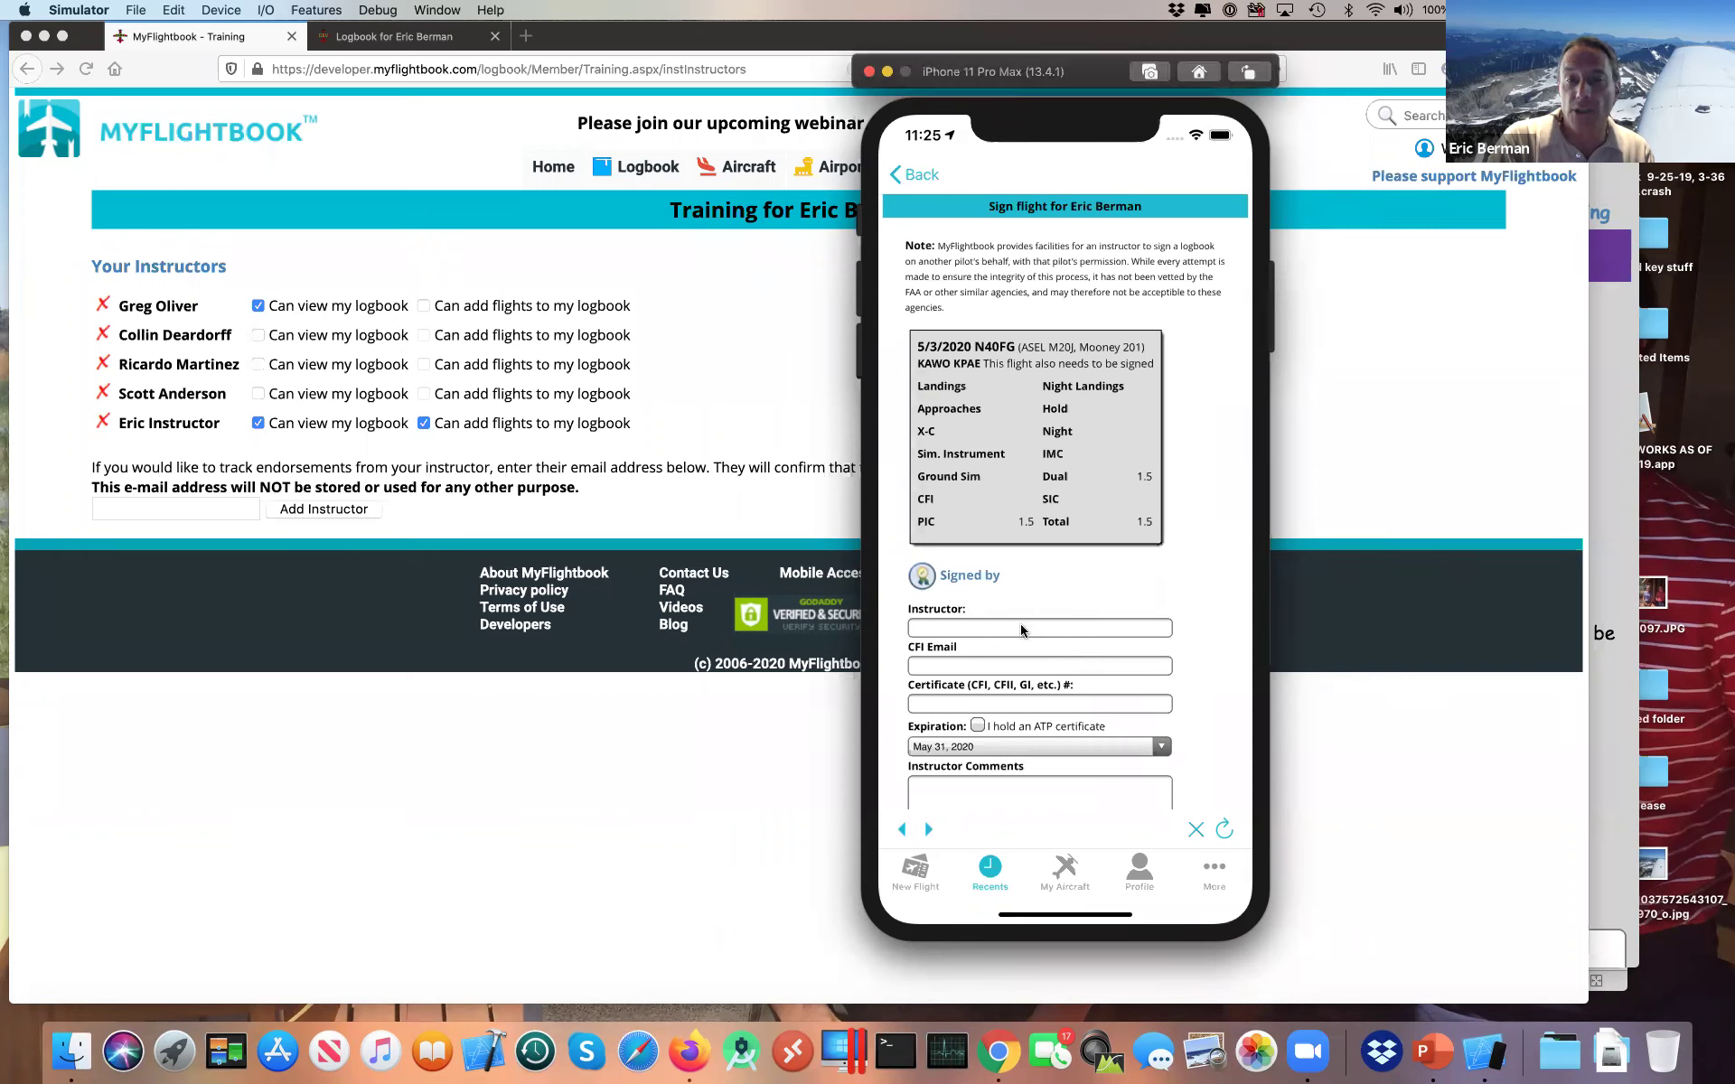
Step: Try the blank Instructor field, then leave the form for the flight's details unsigned
{"action": "left_click", "coordinate": [1021, 627]}
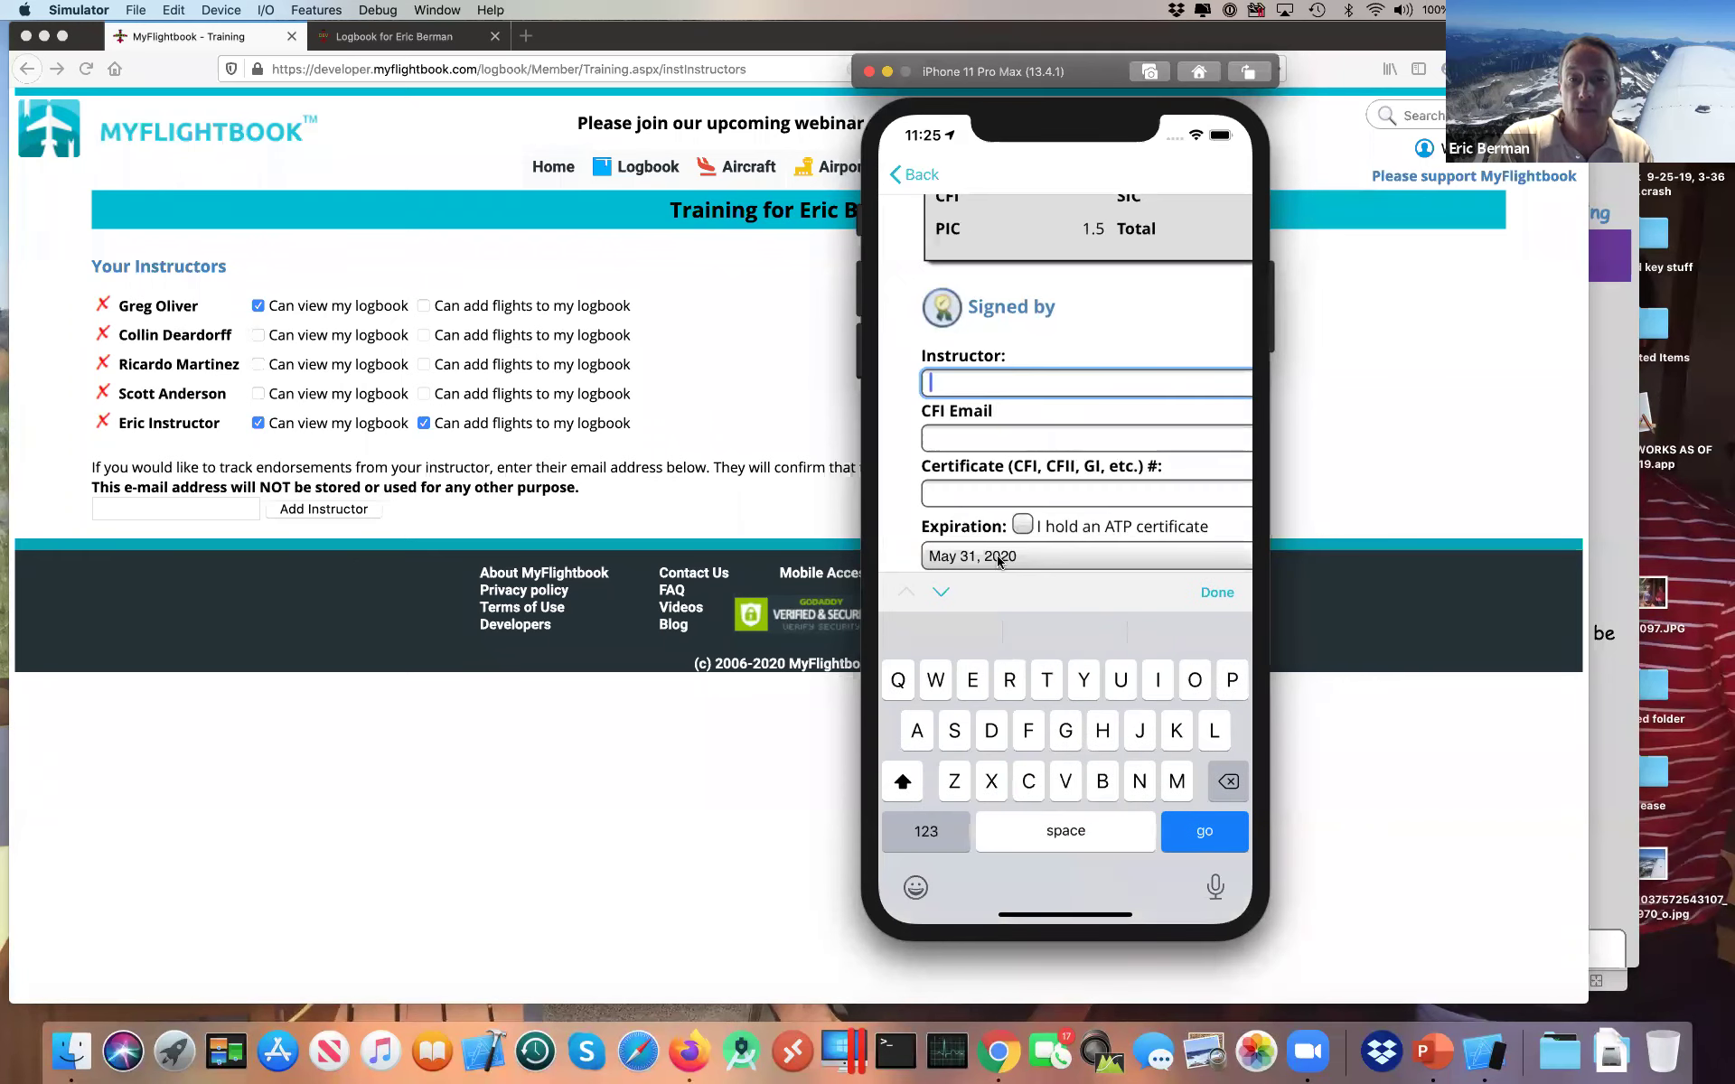
{"action": "left_click", "coordinate": [1215, 594]}
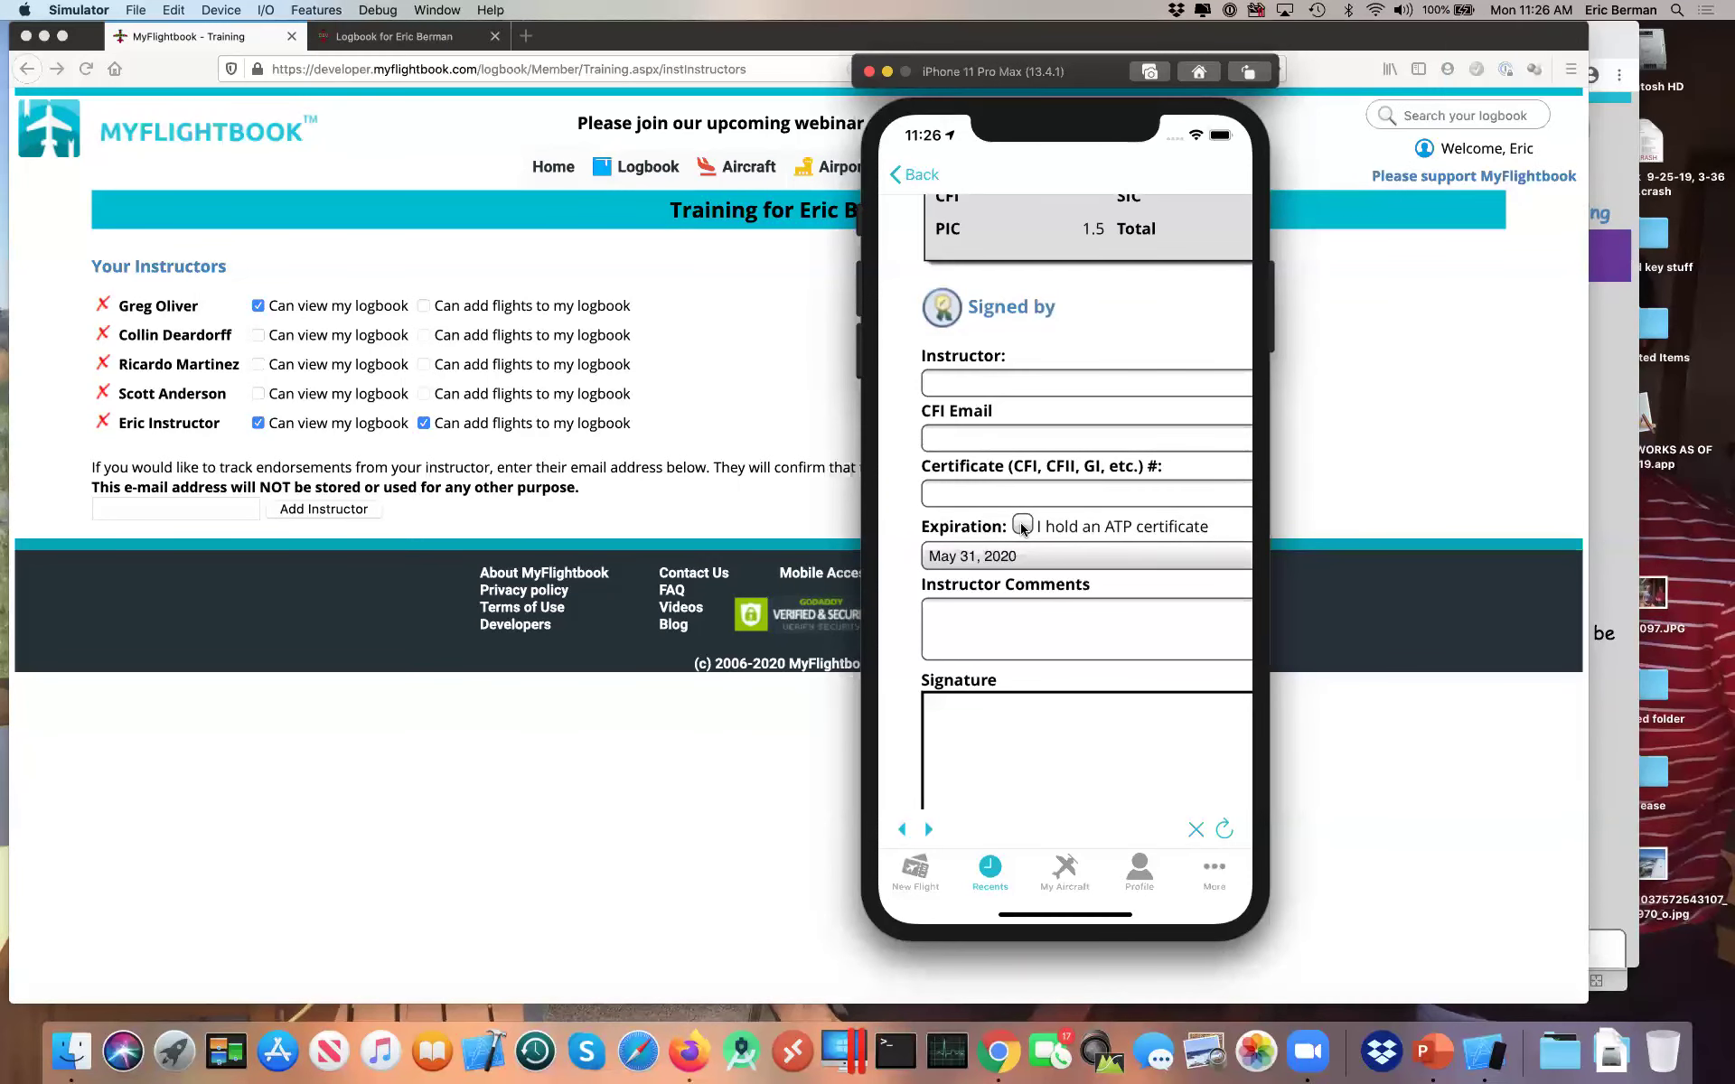
{"action": "left_click", "coordinate": [917, 180]}
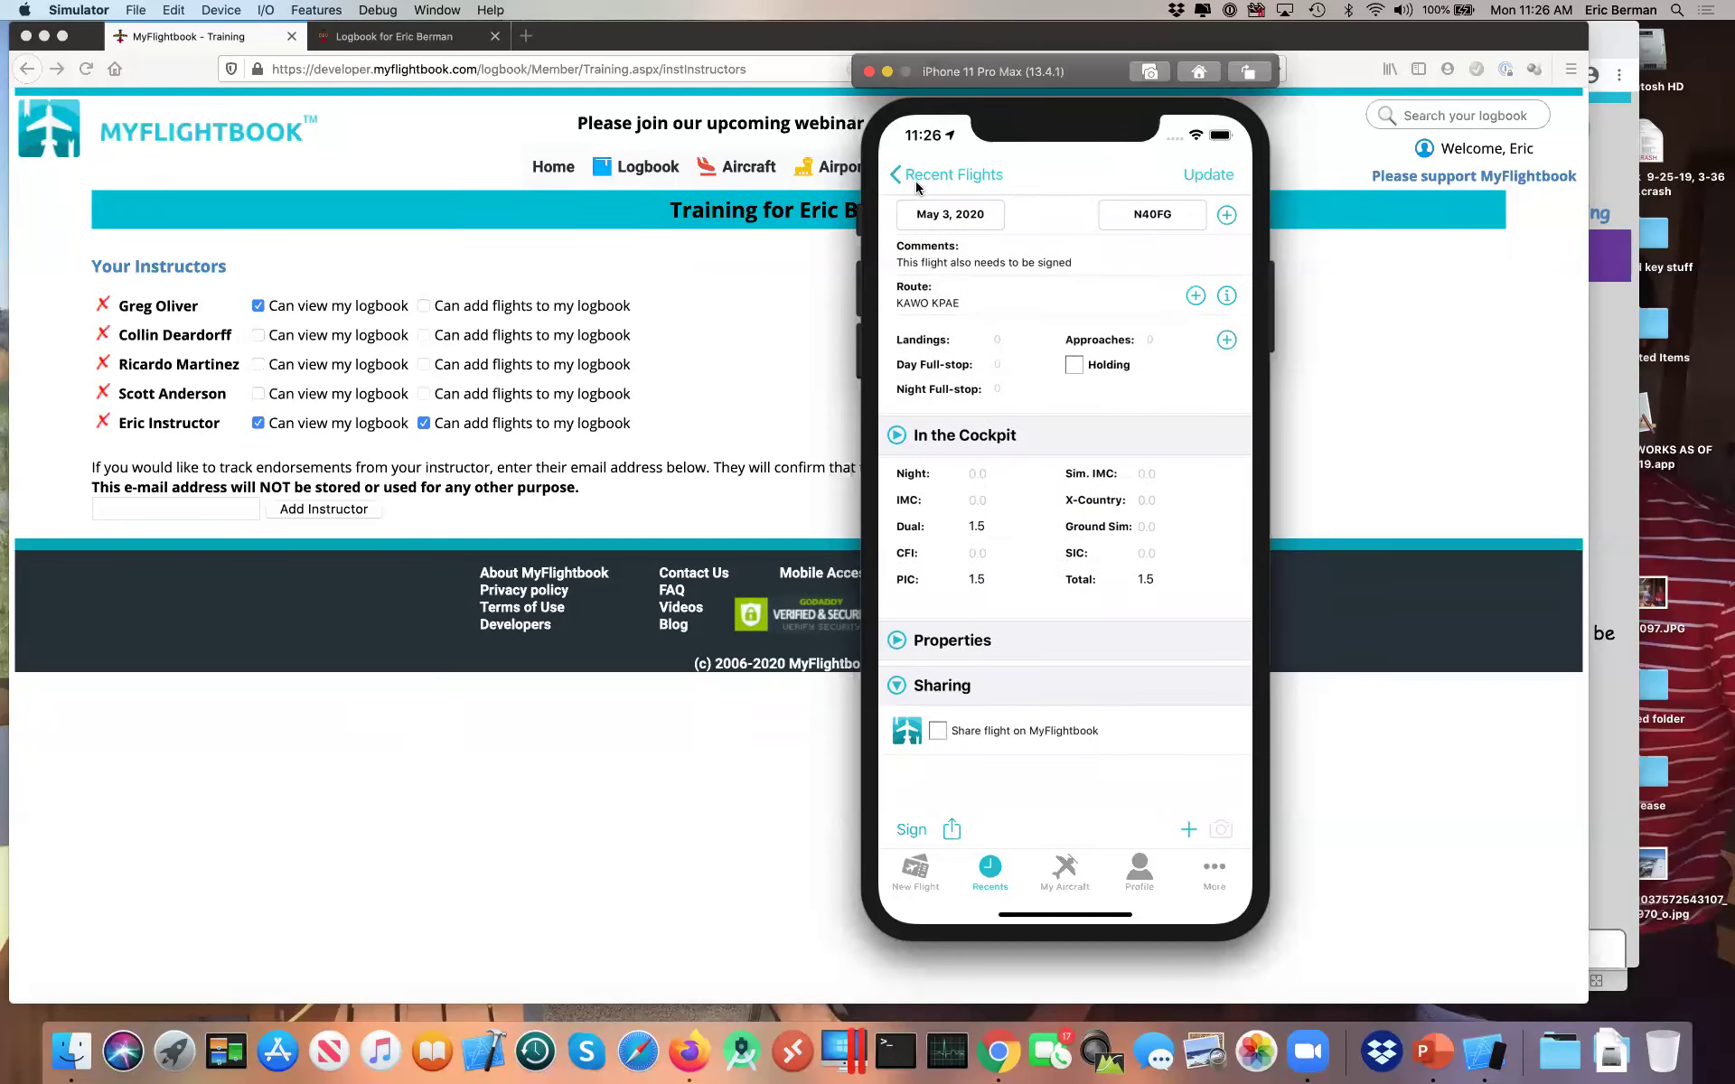
Step: Return the phone app to Recent Flights and bring the website's Training page forward
{"action": "left_click", "coordinate": [918, 183]}
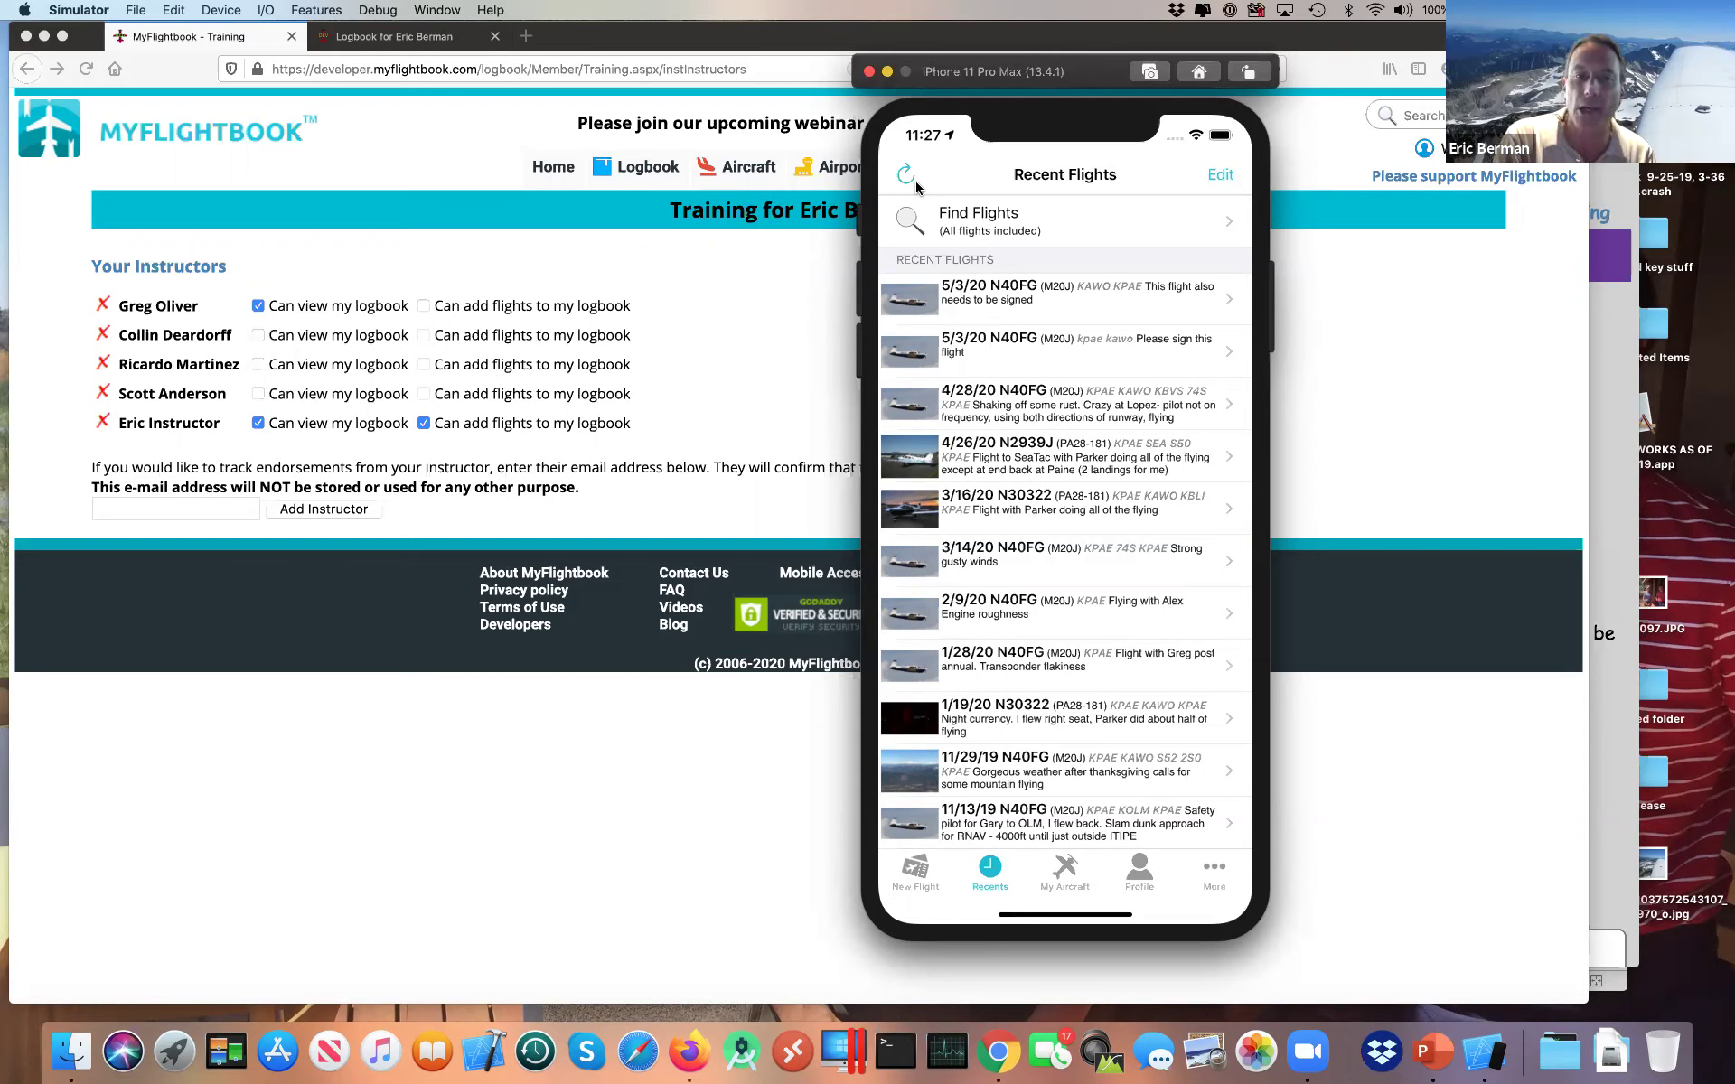
{"action": "left_click", "coordinate": [698, 360]}
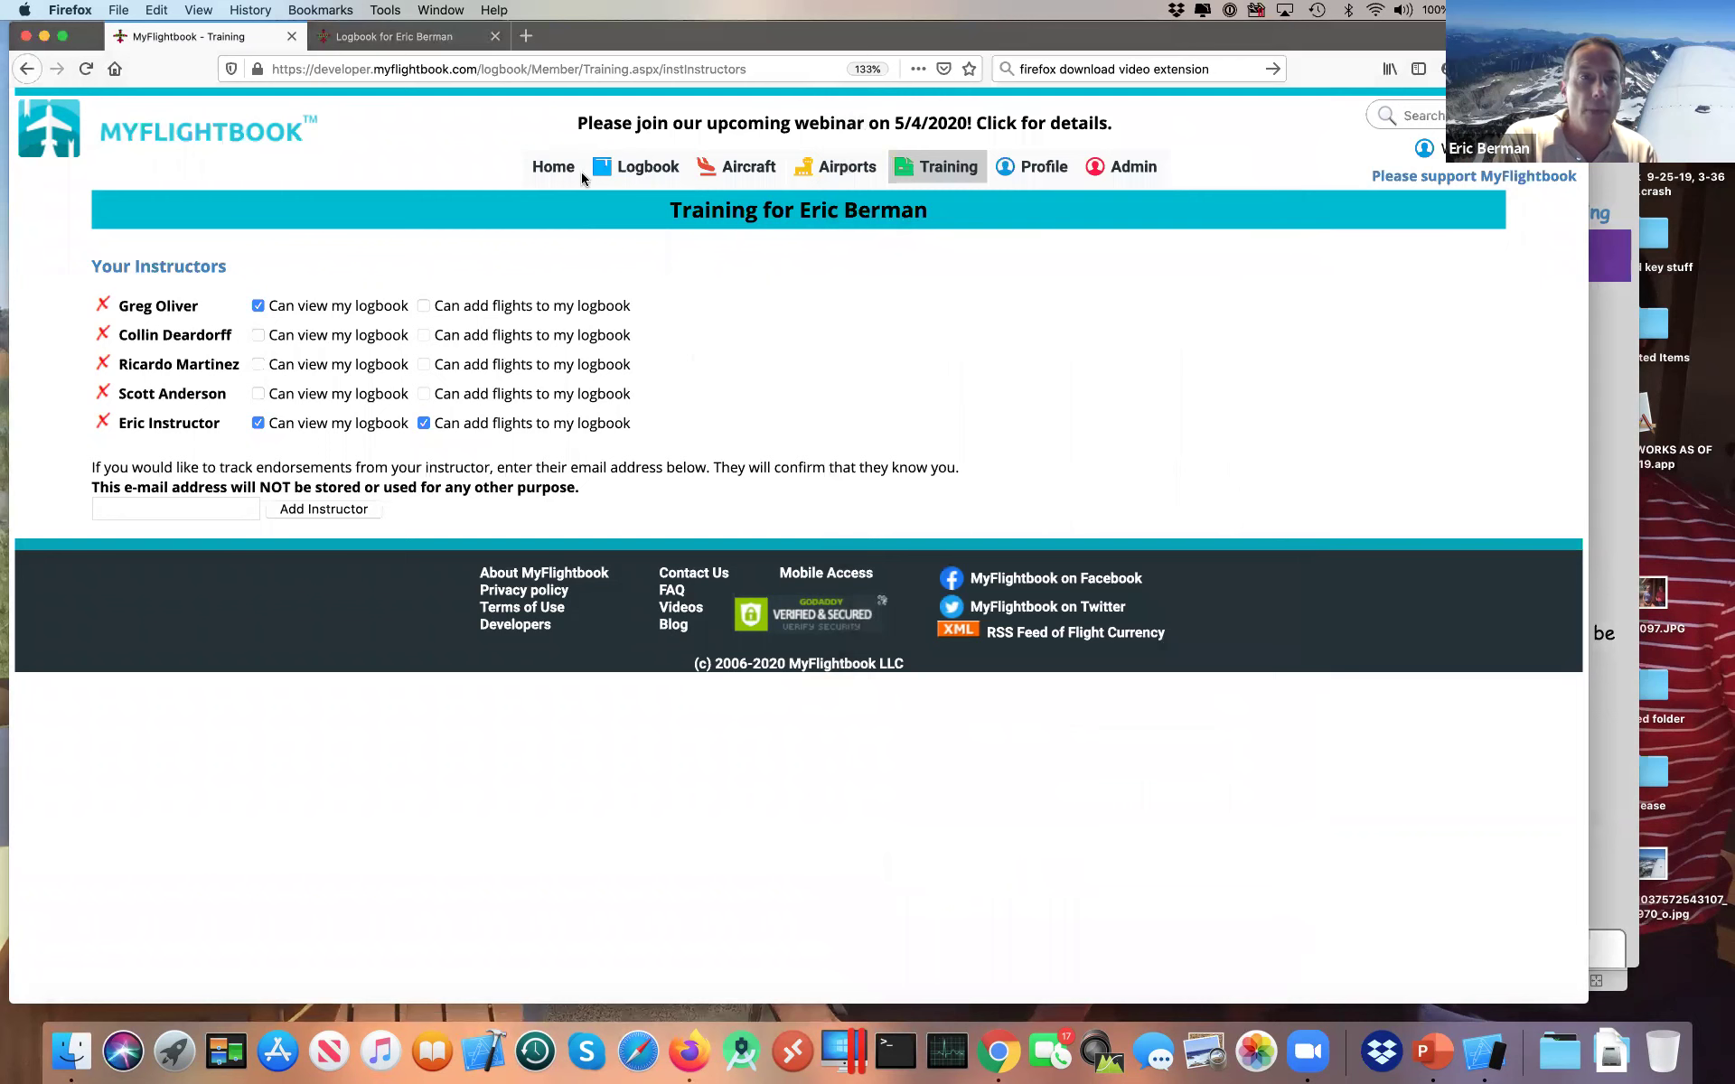
Step: In the student's signed-flights logbook tab, expand the 4/20/2019 and 1/11/2019 flights
{"action": "left_click", "coordinate": [433, 37]}
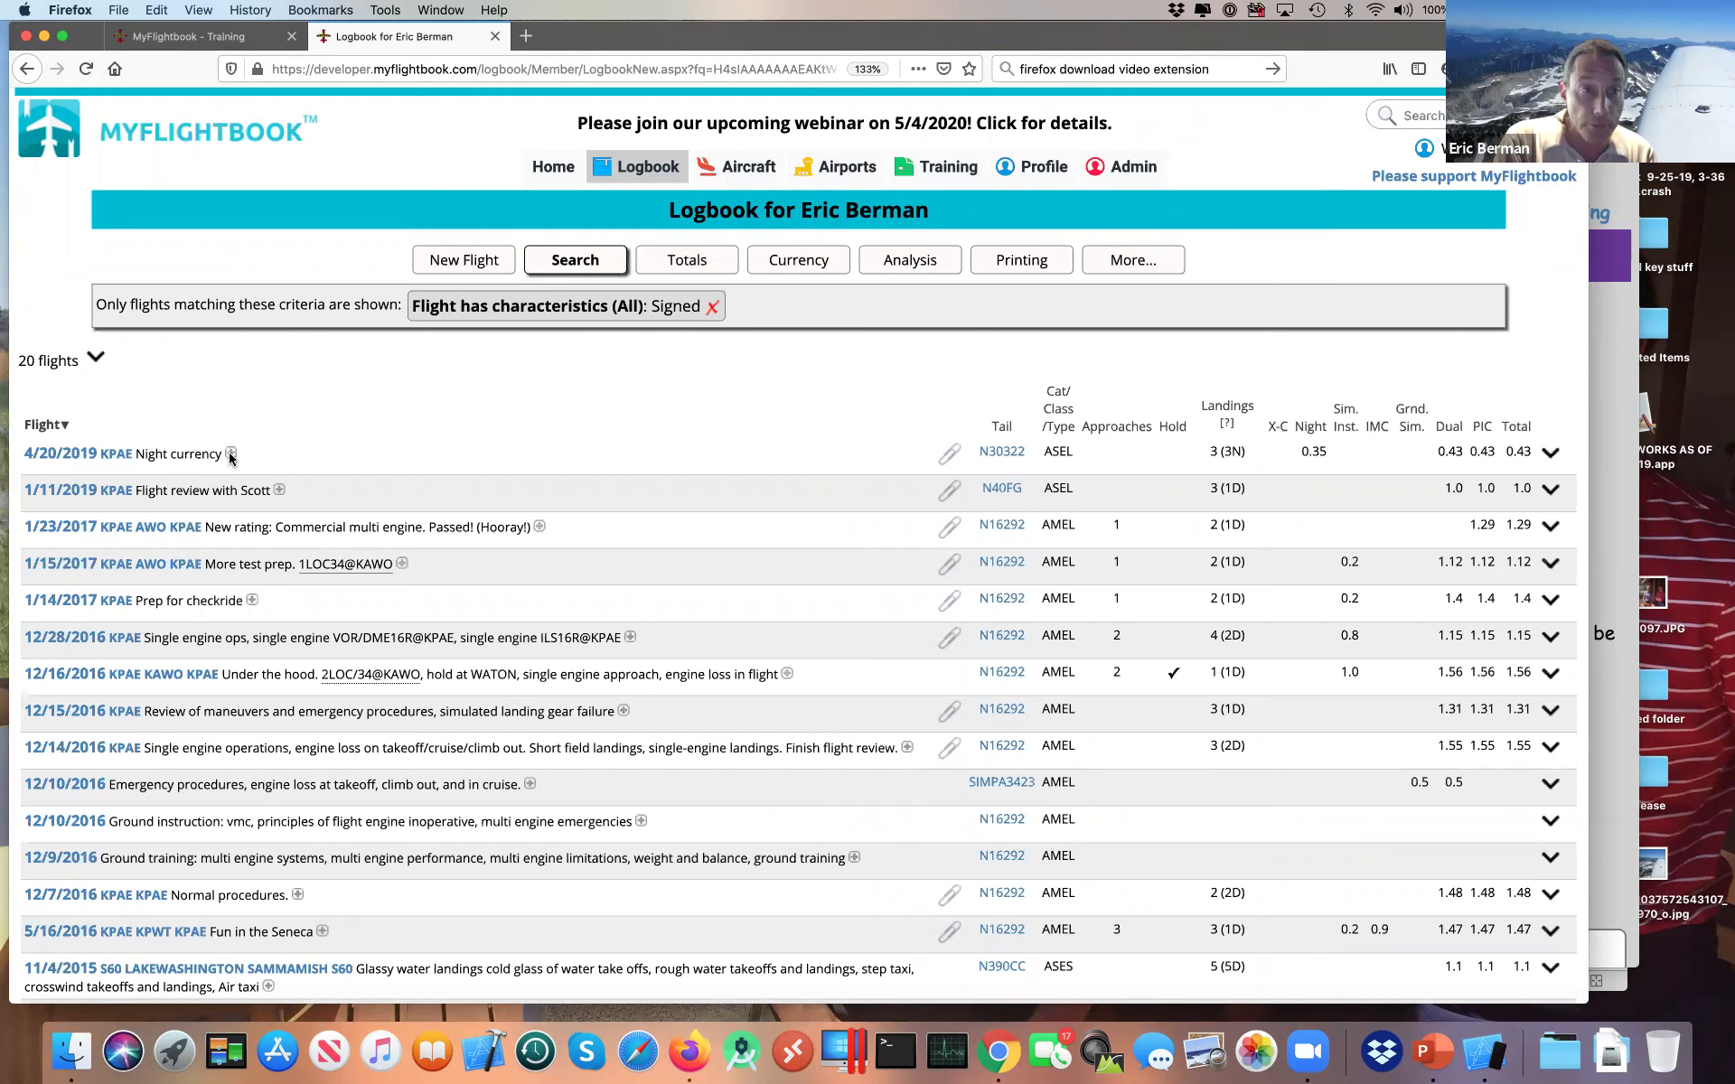
{"action": "left_click", "coordinate": [230, 454]}
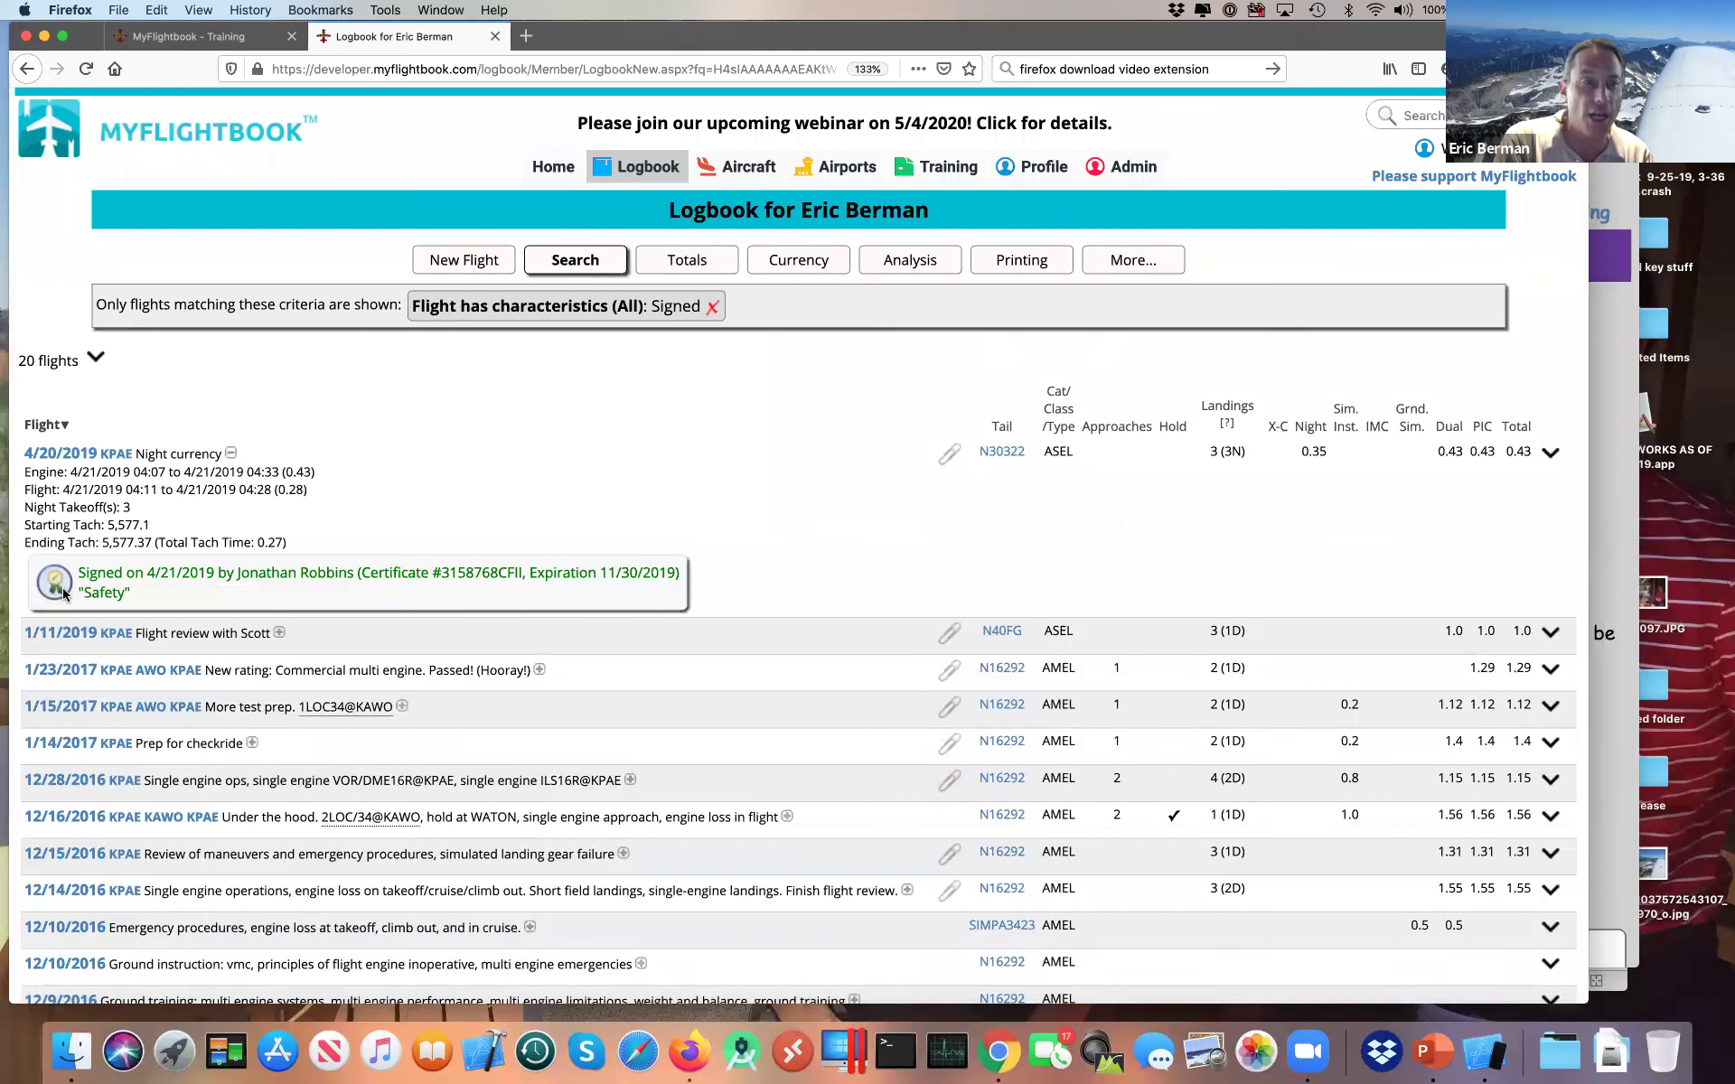
{"action": "mouse_move", "coordinate": [60, 590]}
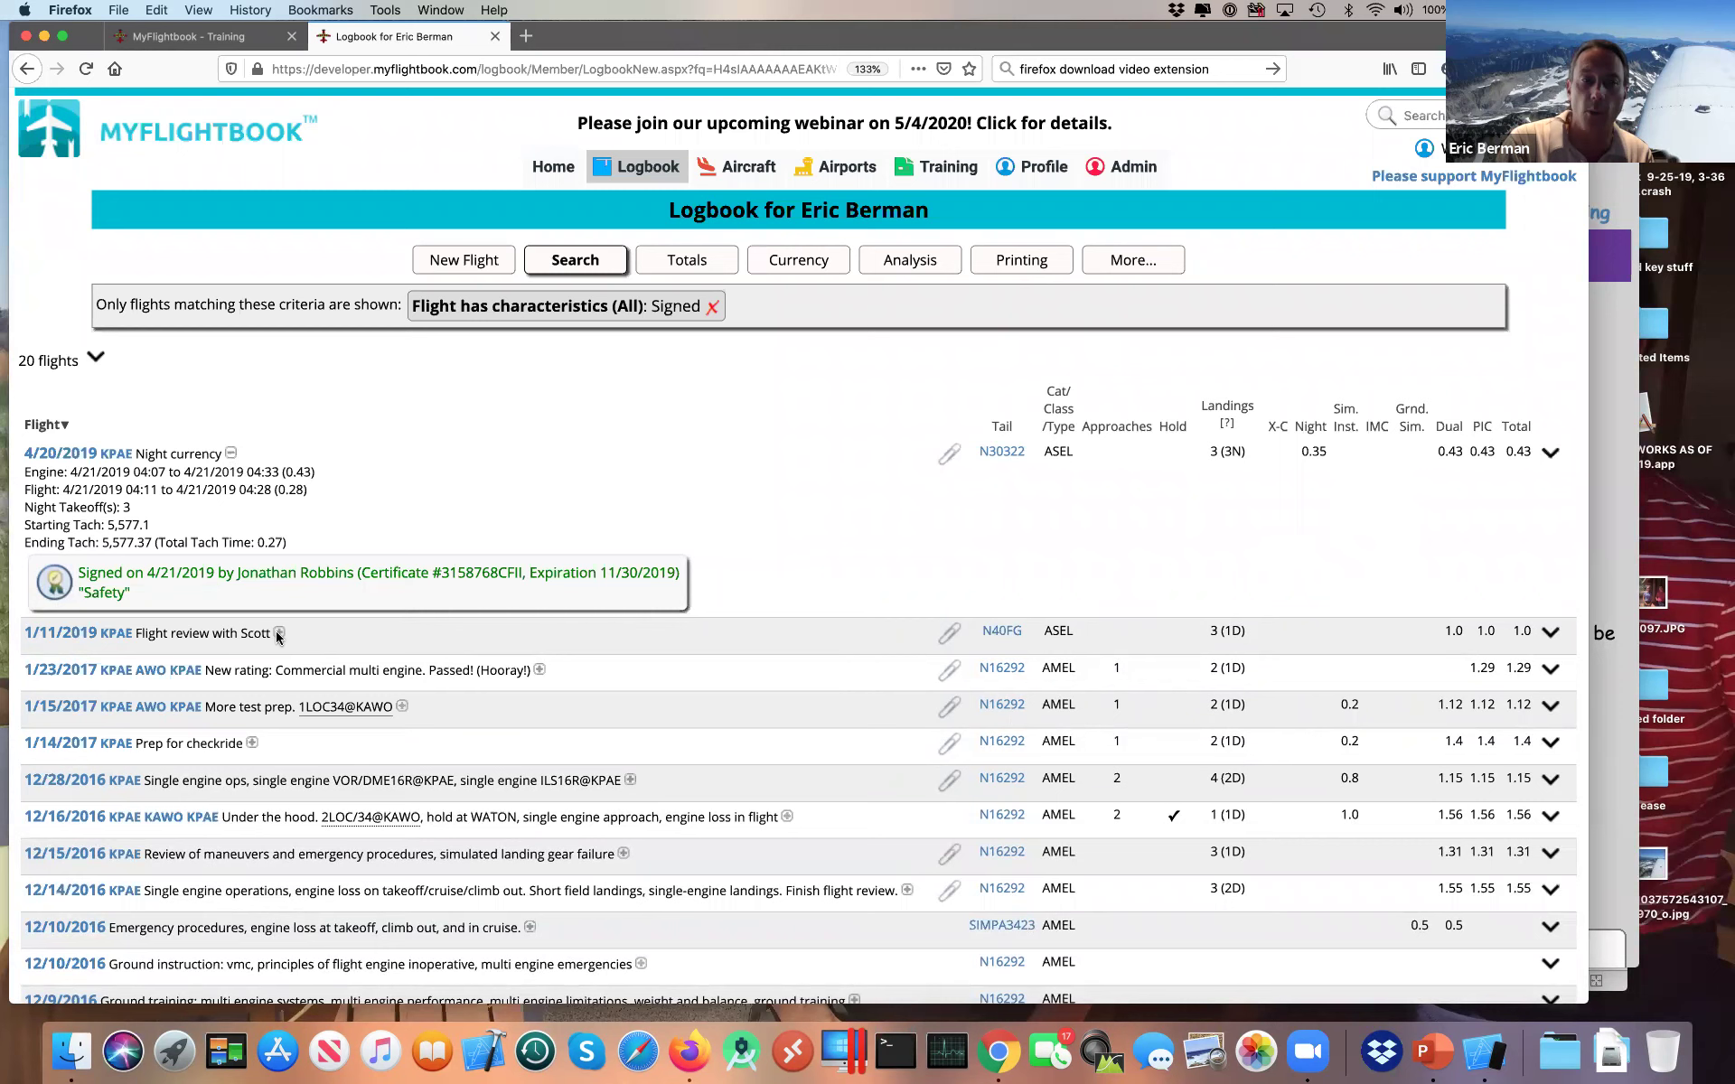
{"action": "left_click", "coordinate": [279, 634]}
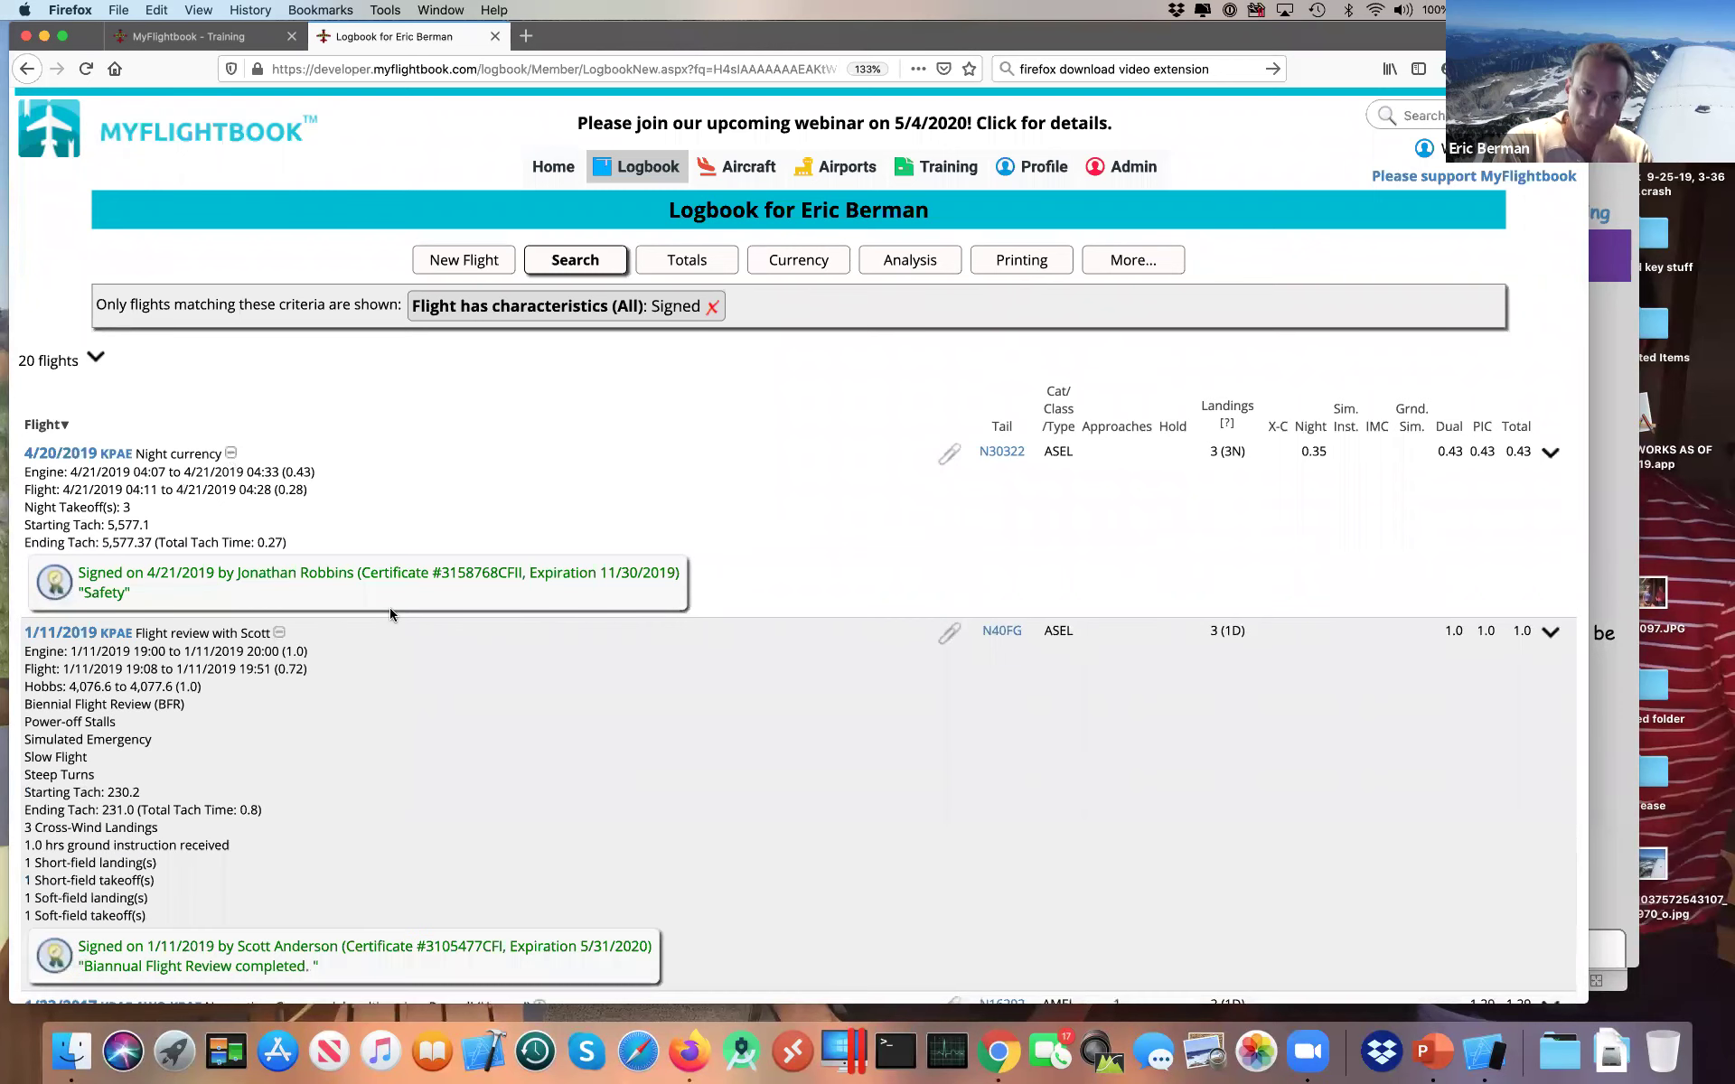
{"action": "scroll", "coordinate": [388, 607], "scroll_direction": "down", "scroll_amount": 3}
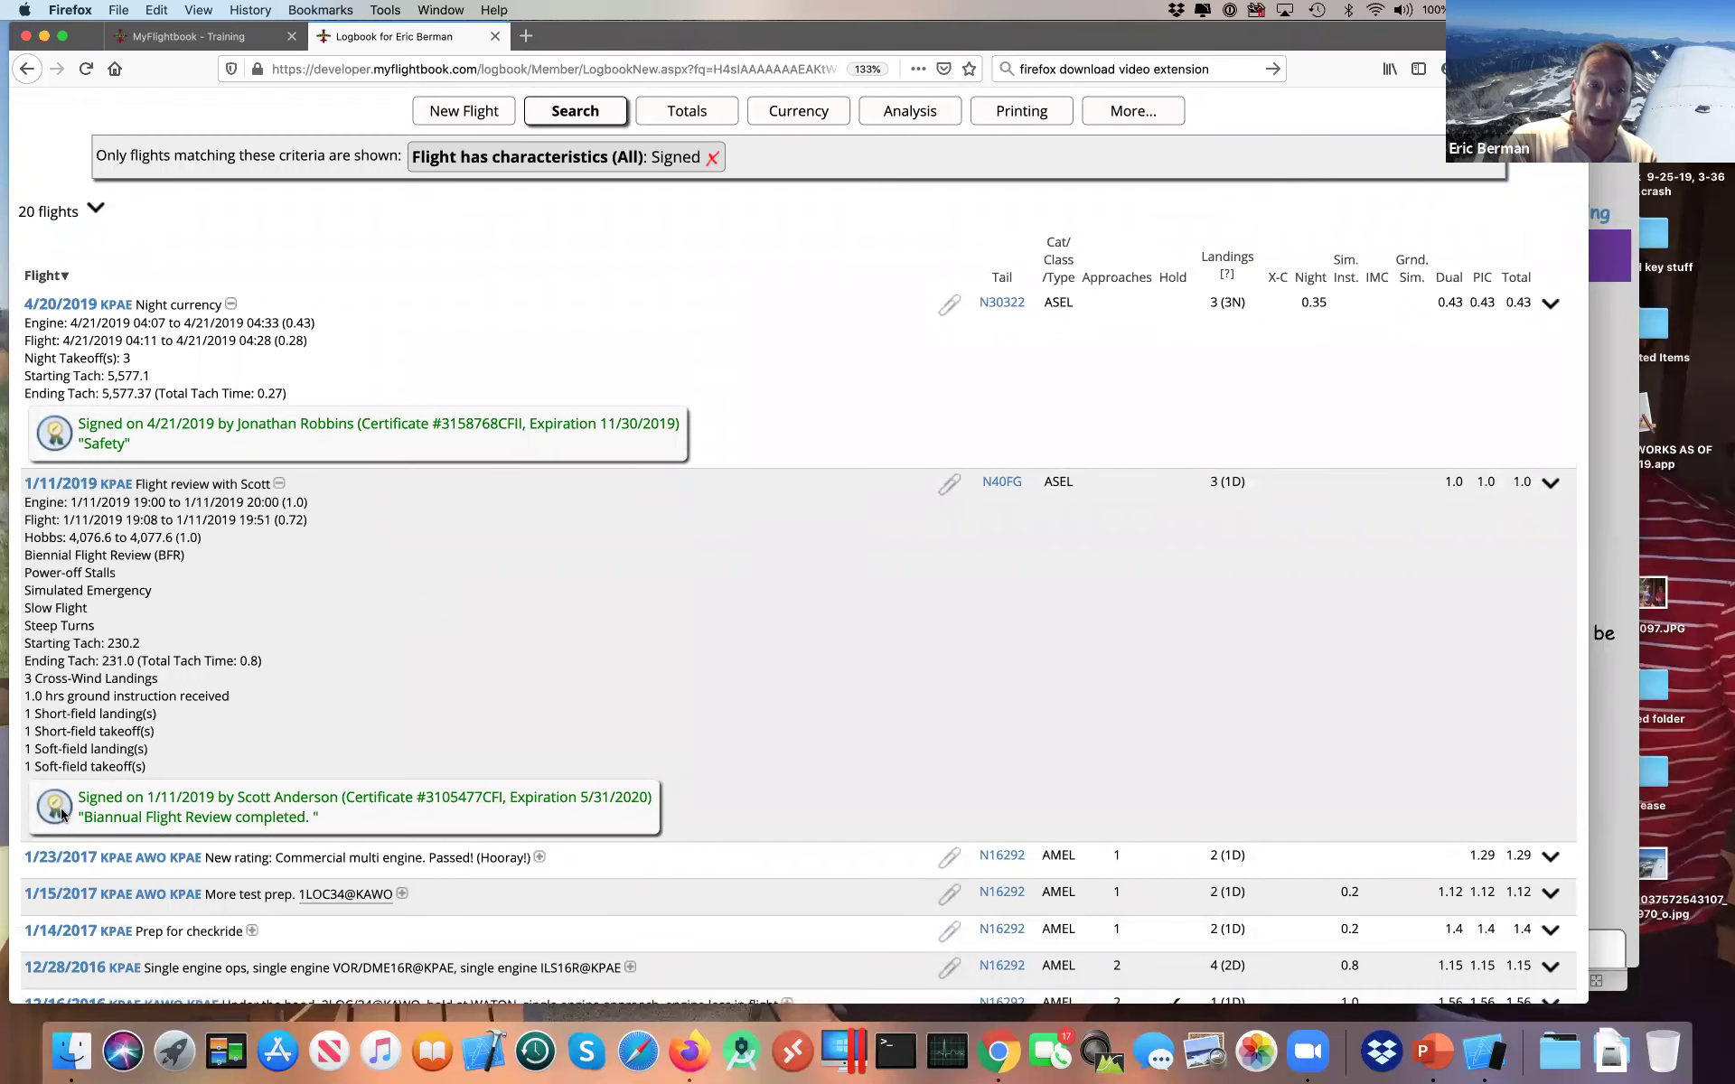
{"action": "mouse_move", "coordinate": [62, 814]}
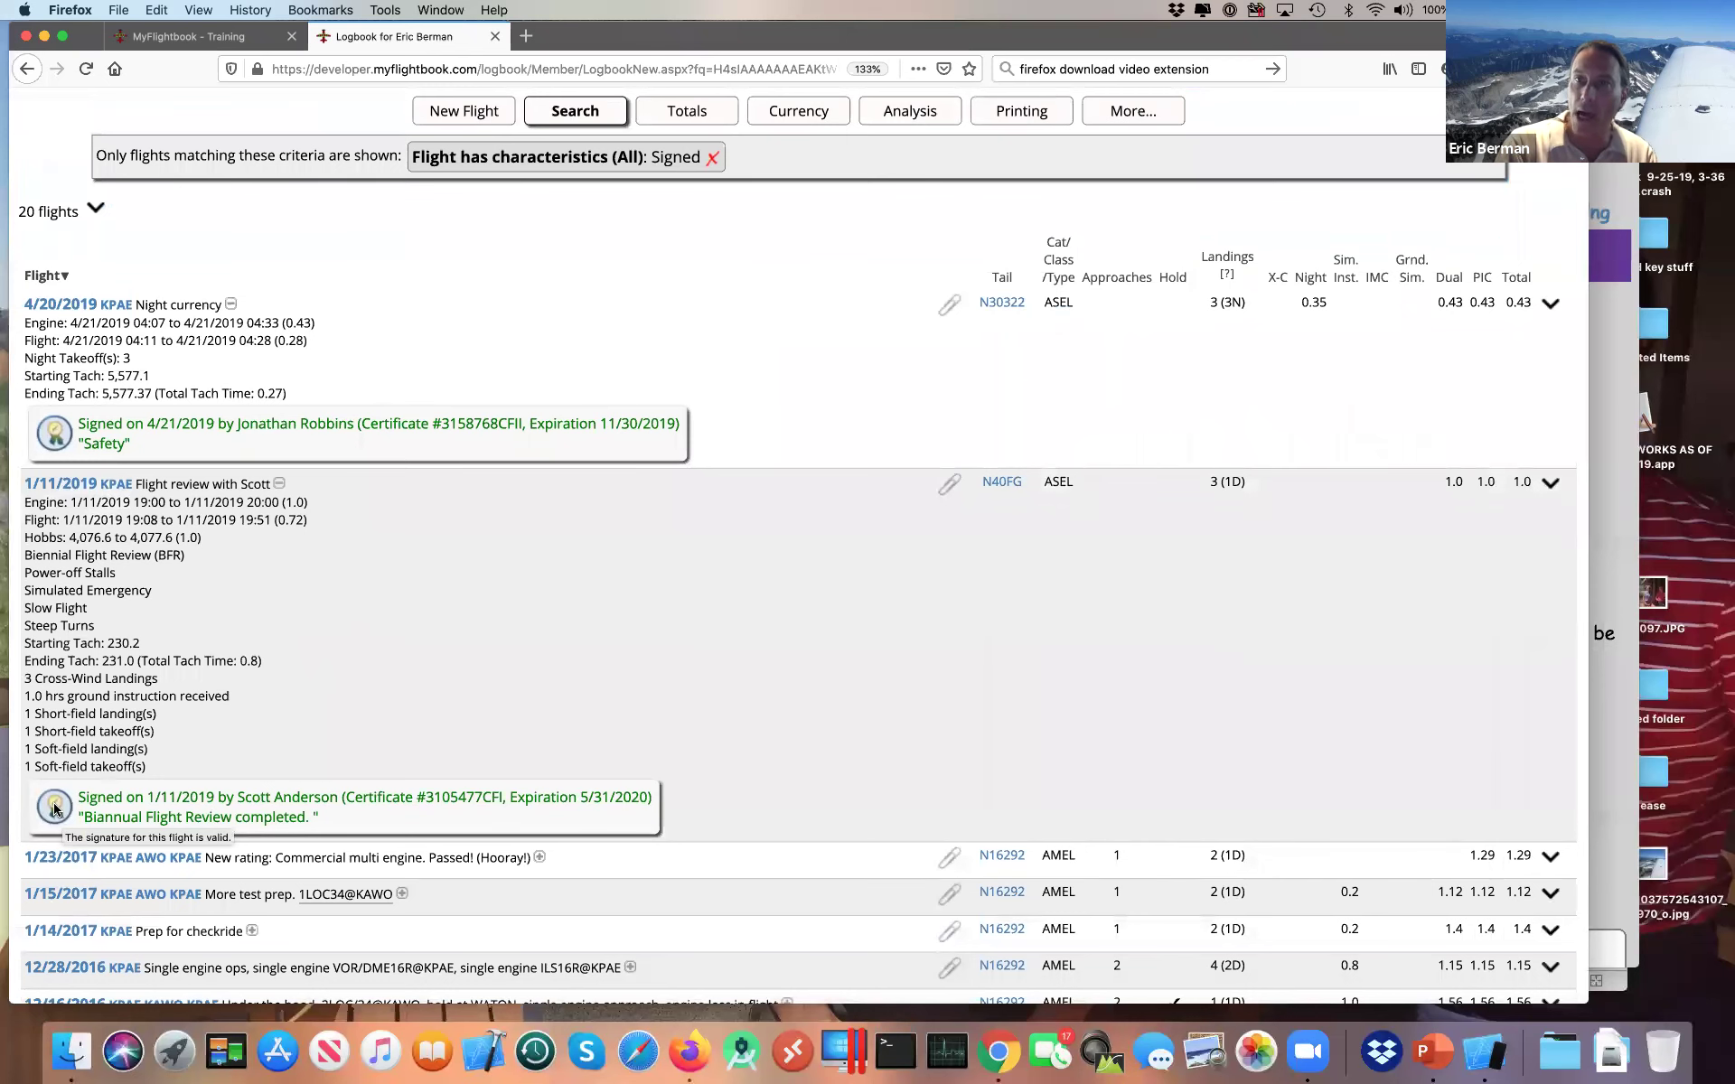
{"action": "scroll", "coordinate": [263, 759], "scroll_direction": "down", "scroll_amount": 2}
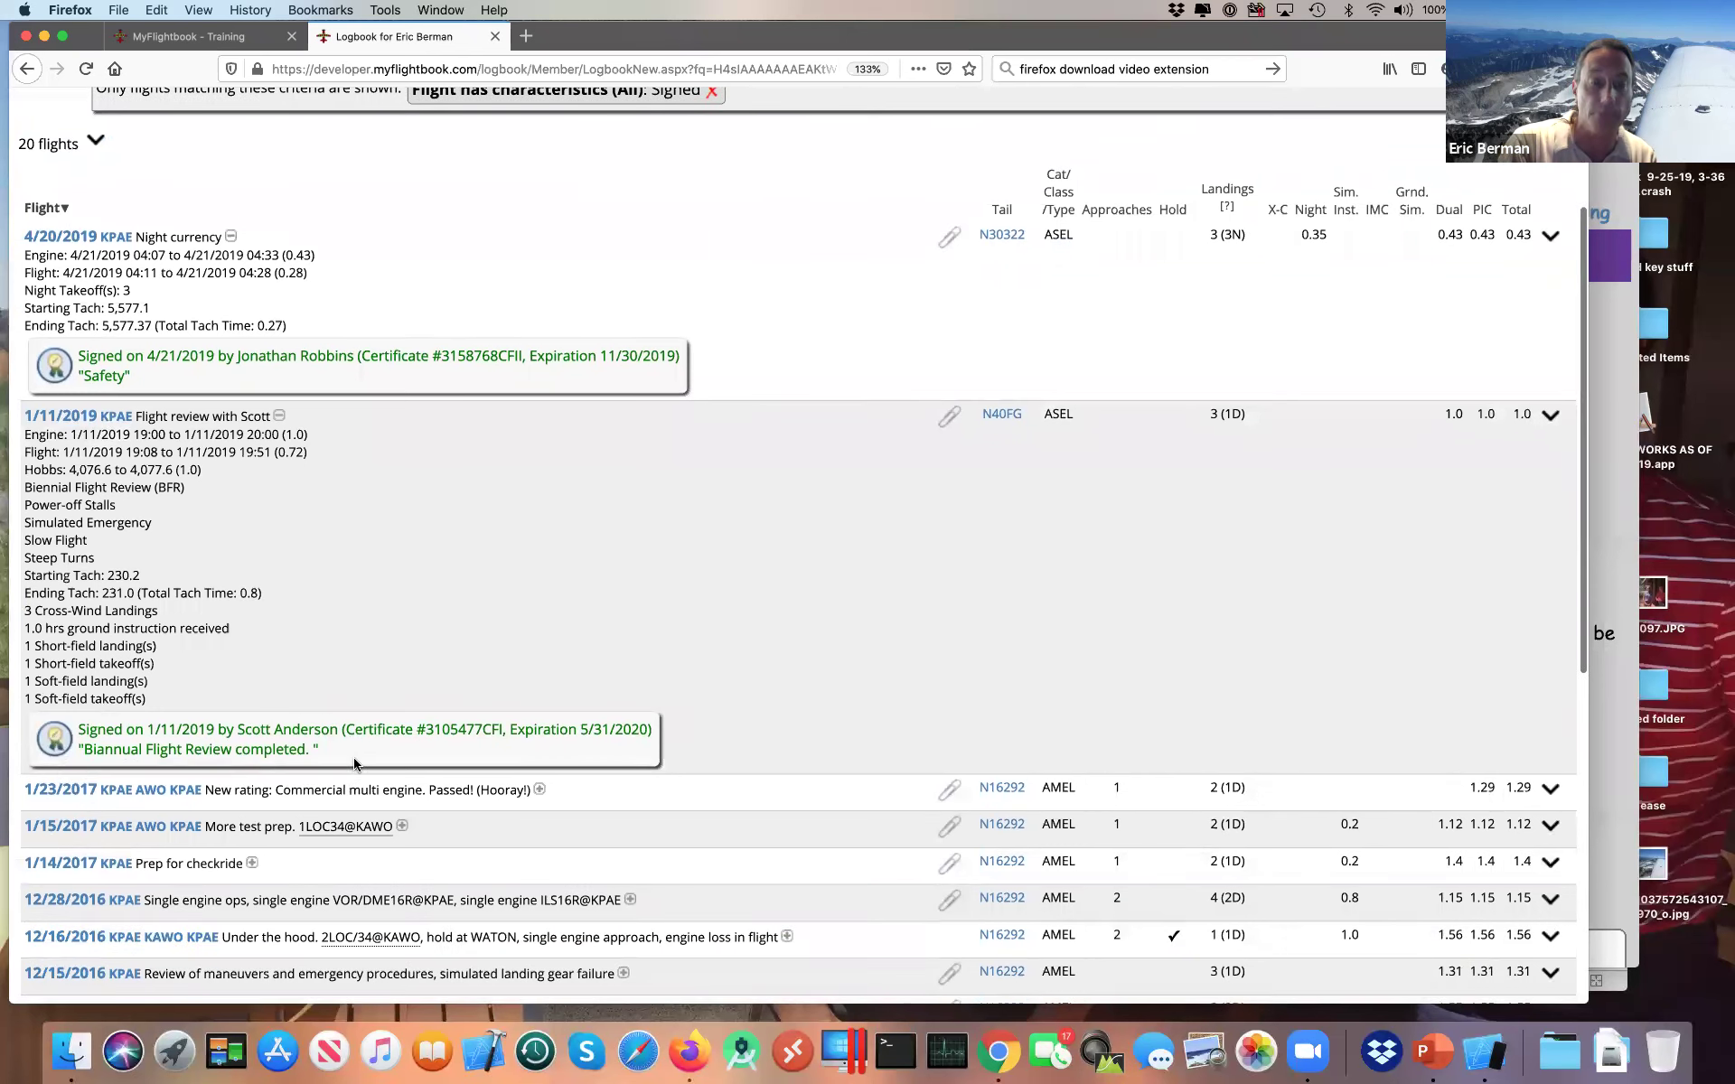
Step: Expand the 1/23/2017 commercial checkride flight to see its no-longer-valid signature
{"action": "left_click", "coordinate": [539, 789]}
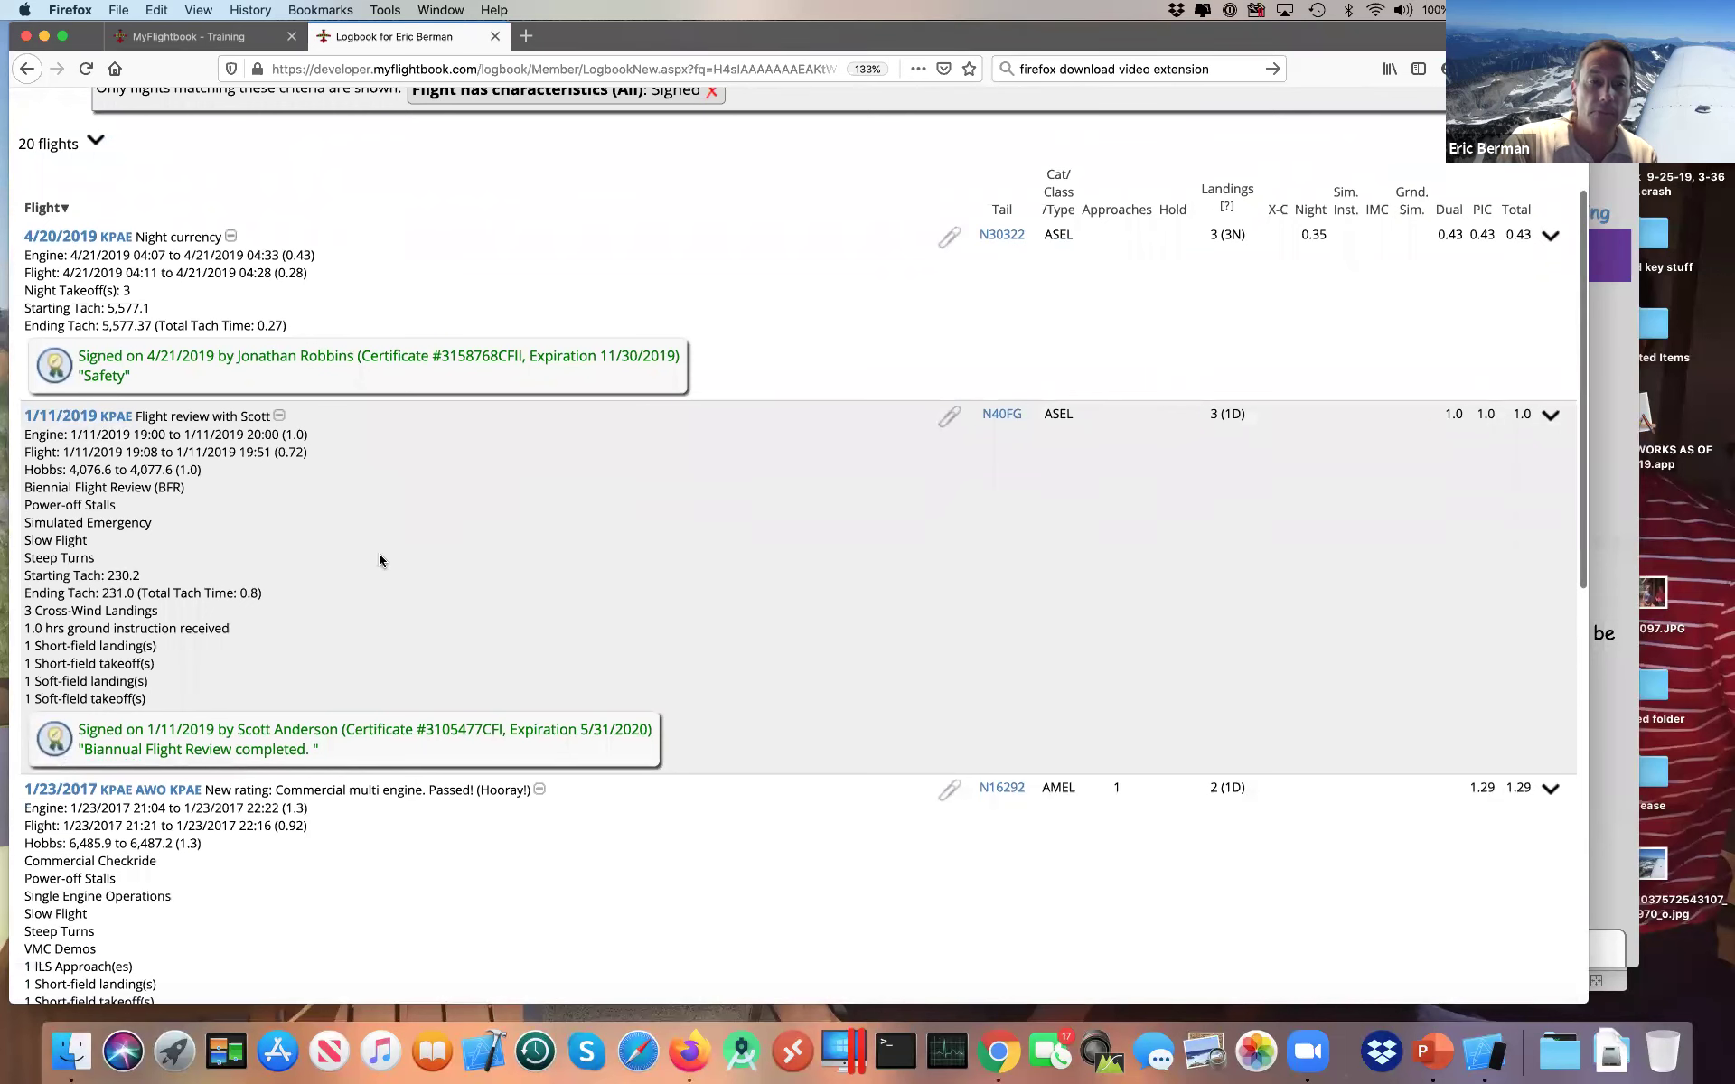
{"action": "mouse_move", "coordinate": [65, 372]}
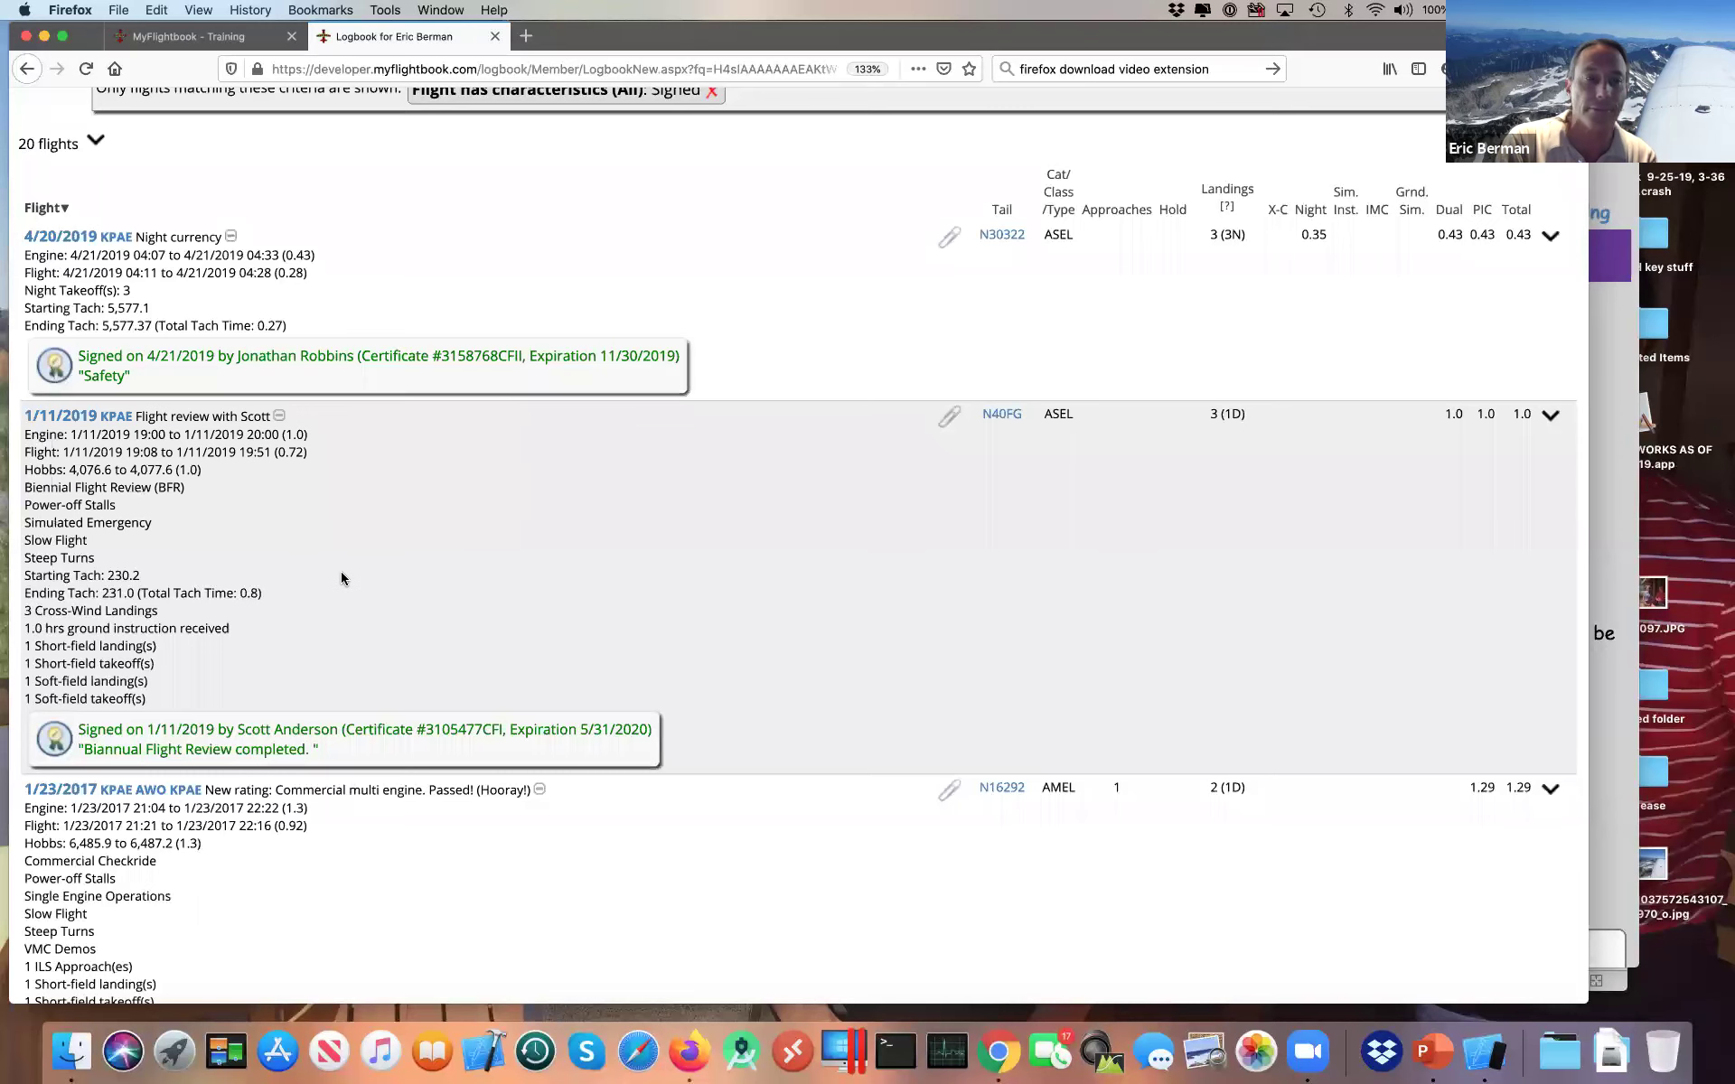
{"action": "scroll", "coordinate": [339, 571], "scroll_direction": "down", "scroll_amount": 3}
{"action": "scroll", "coordinate": [341, 579], "scroll_direction": "down", "scroll_amount": 4}
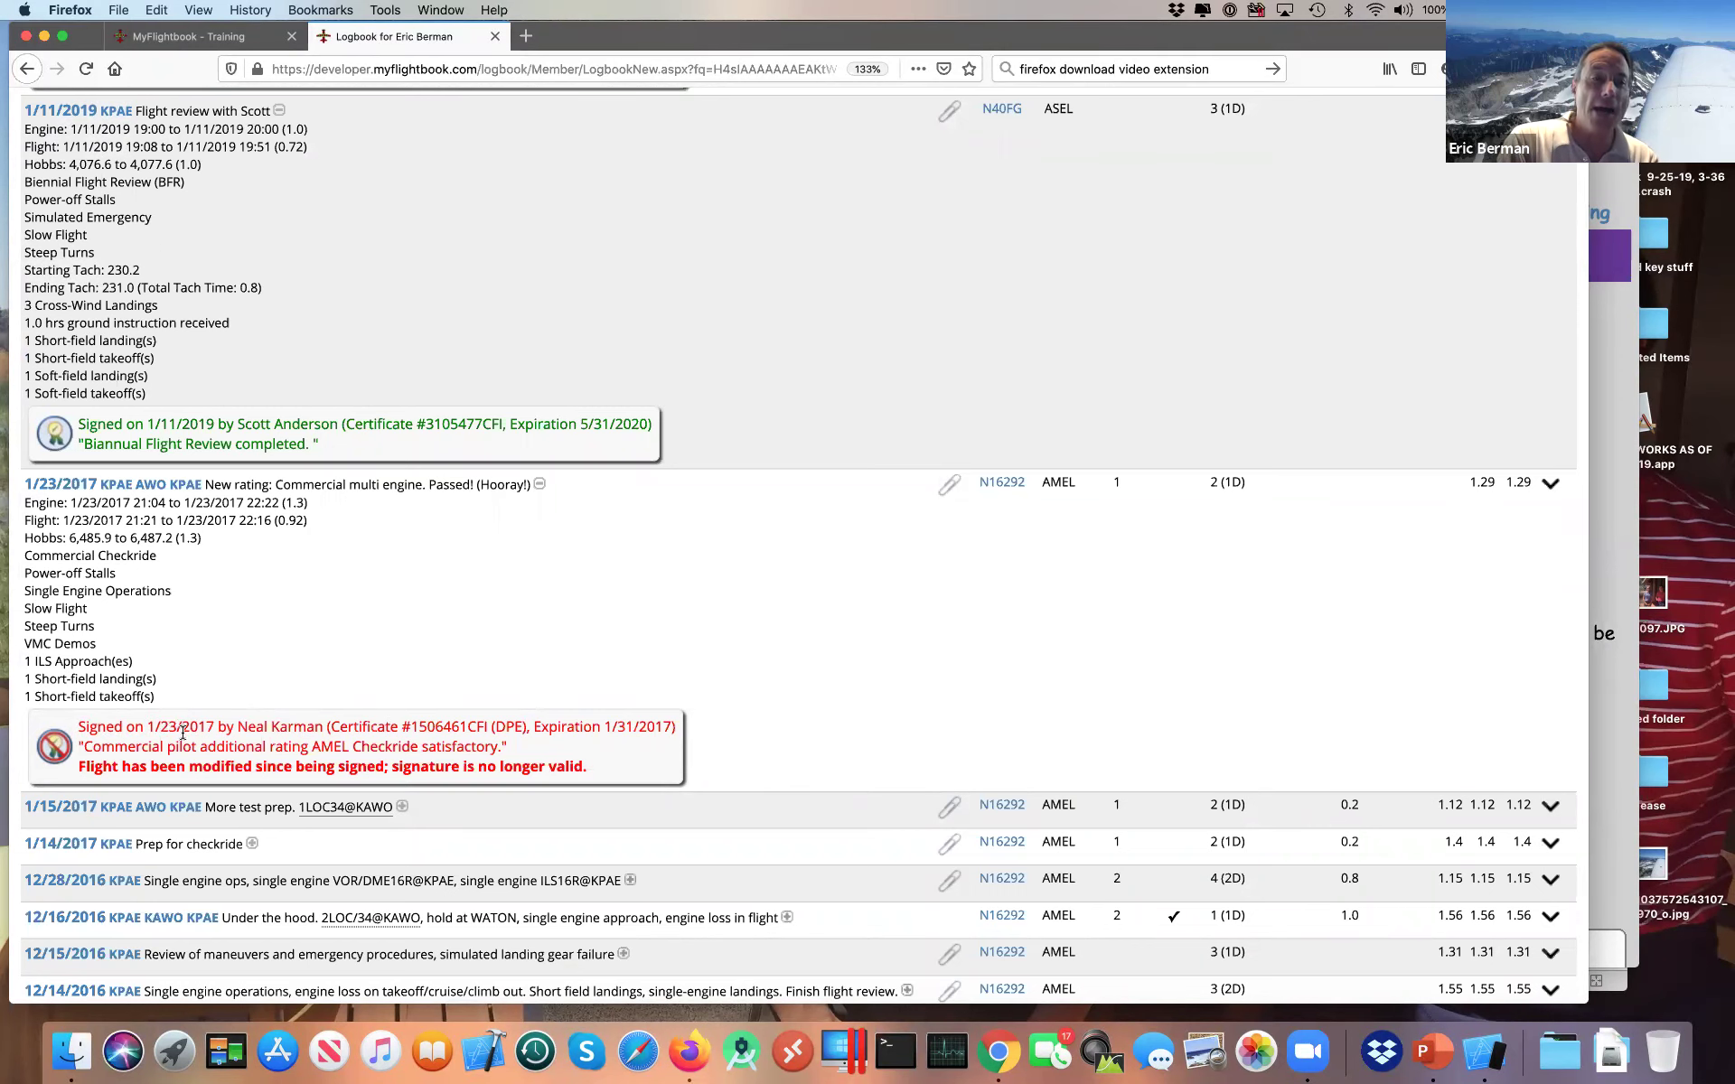
{"action": "mouse_move", "coordinate": [62, 761]}
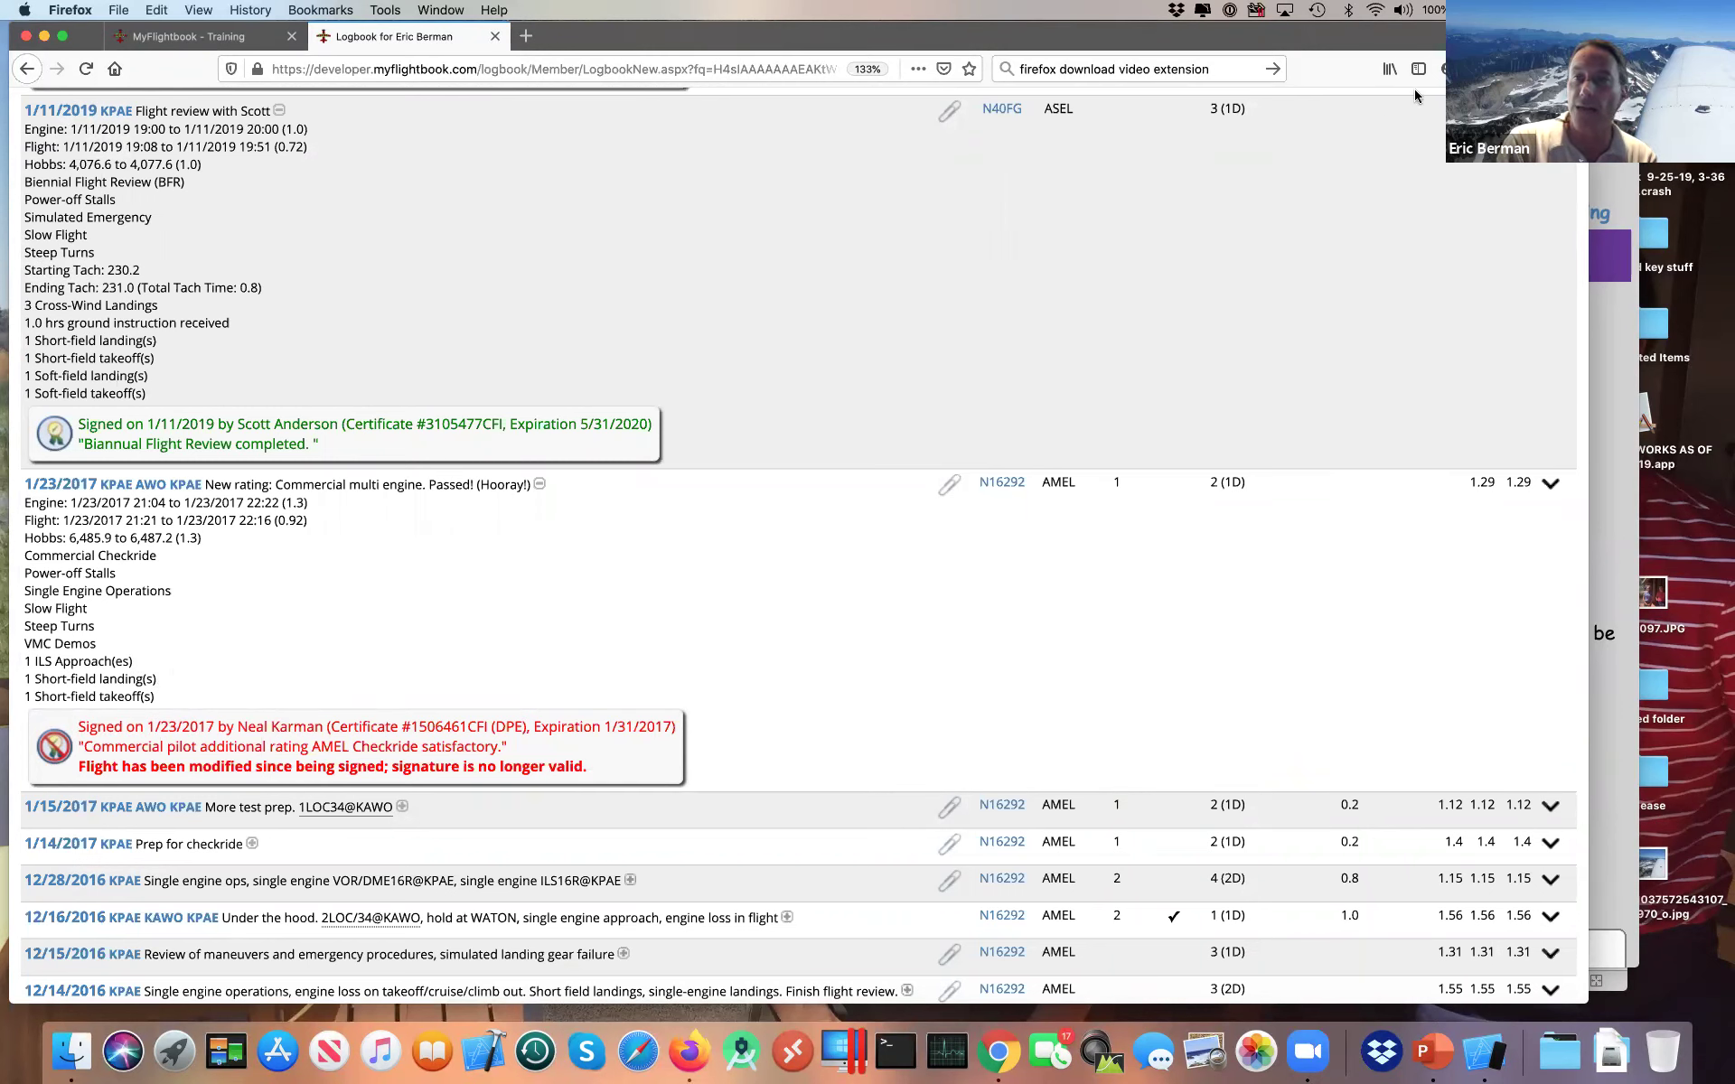
Step: Narrow the browser window and choose Edit This Flight for the 1/23/2017 flight
{"action": "left_click_drag", "start_coordinate": [1588, 27], "coordinate": [1497, 28]}
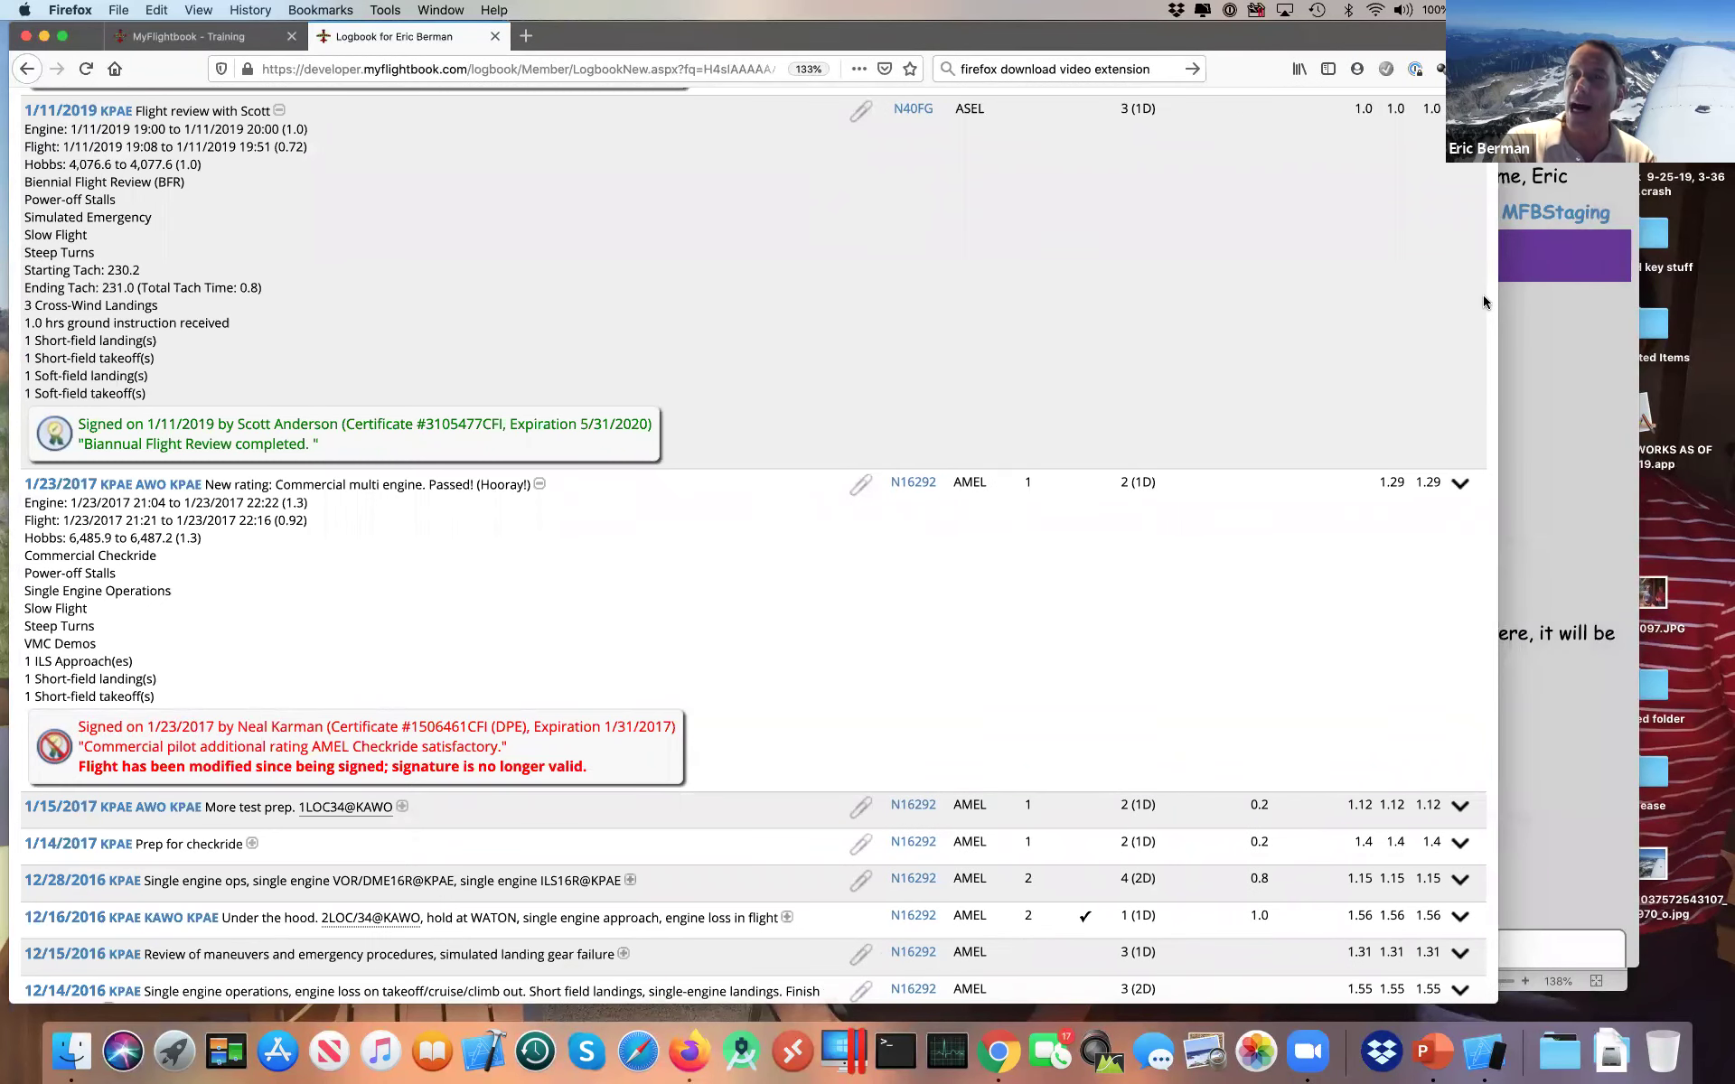
{"action": "mouse_move", "coordinate": [1460, 484]}
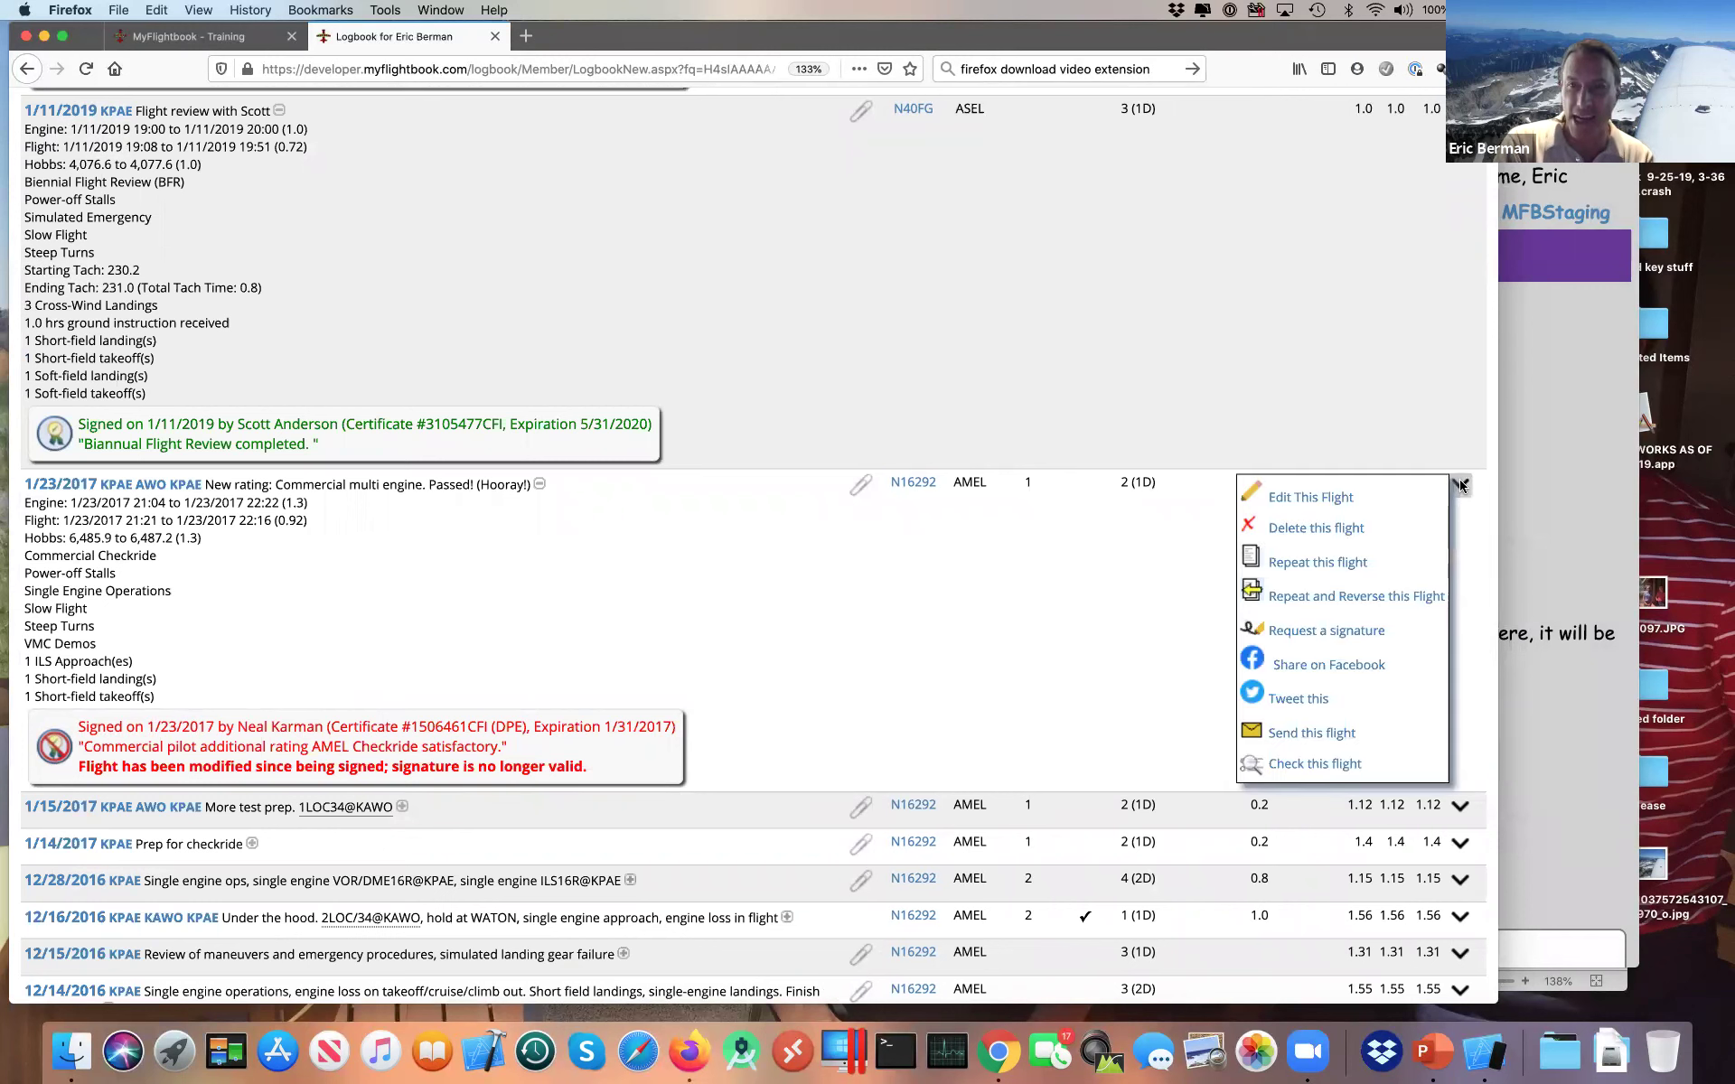
{"action": "left_click", "coordinate": [1321, 505]}
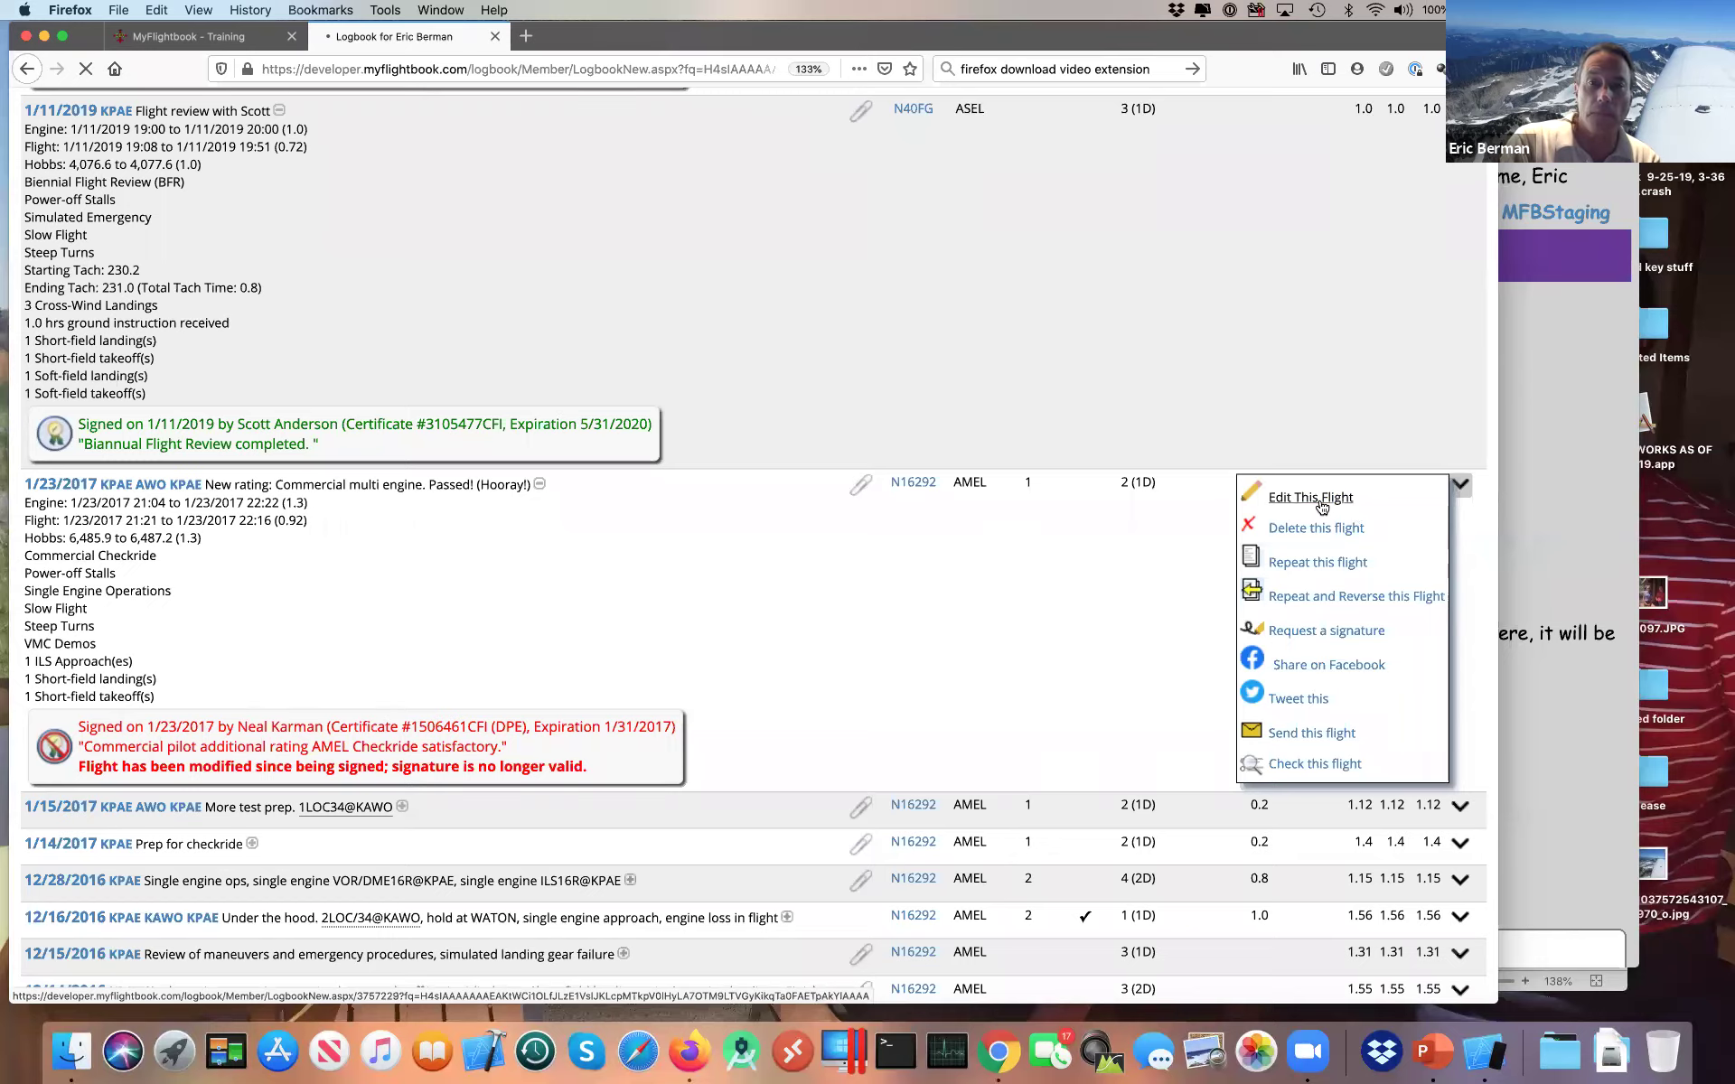
Step: Delete "(Hooray!)" from the 1/23/2017 flight's comment and save it with Update Flight
{"action": "scroll", "coordinate": [1128, 573], "scroll_direction": "down", "scroll_amount": 10}
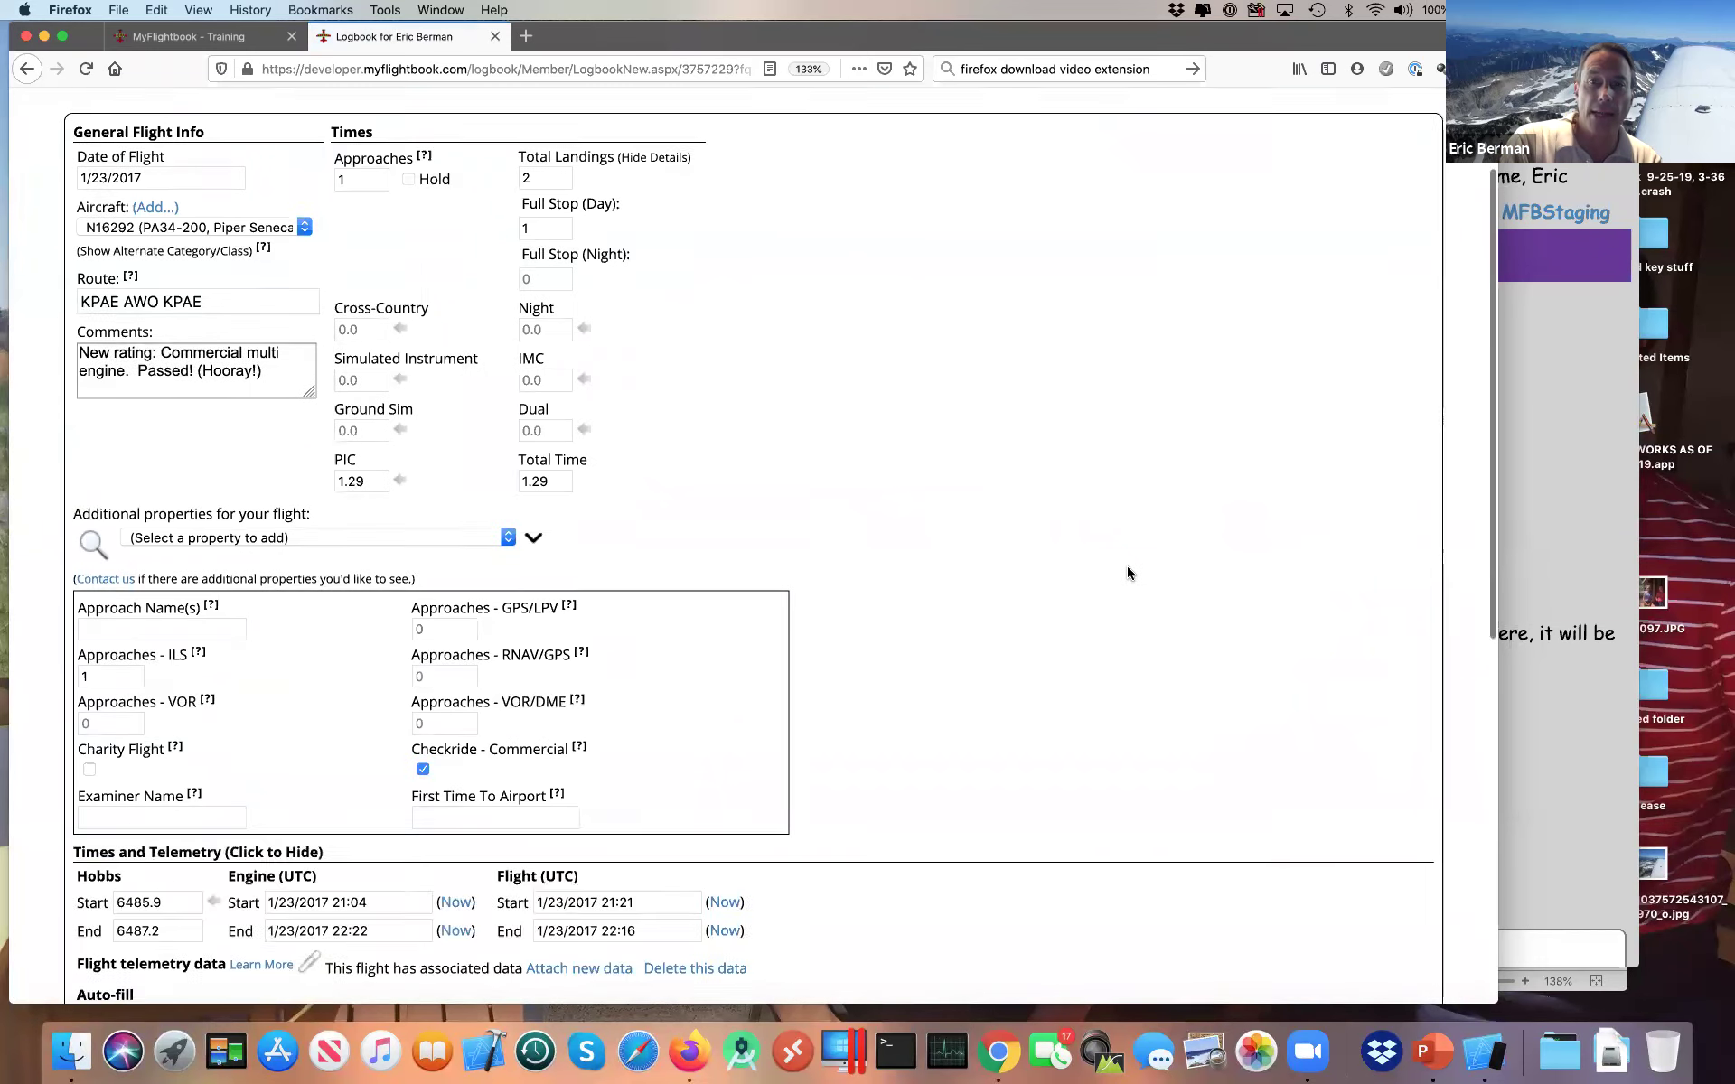
{"action": "scroll", "coordinate": [1127, 572], "scroll_direction": "down", "scroll_amount": 3}
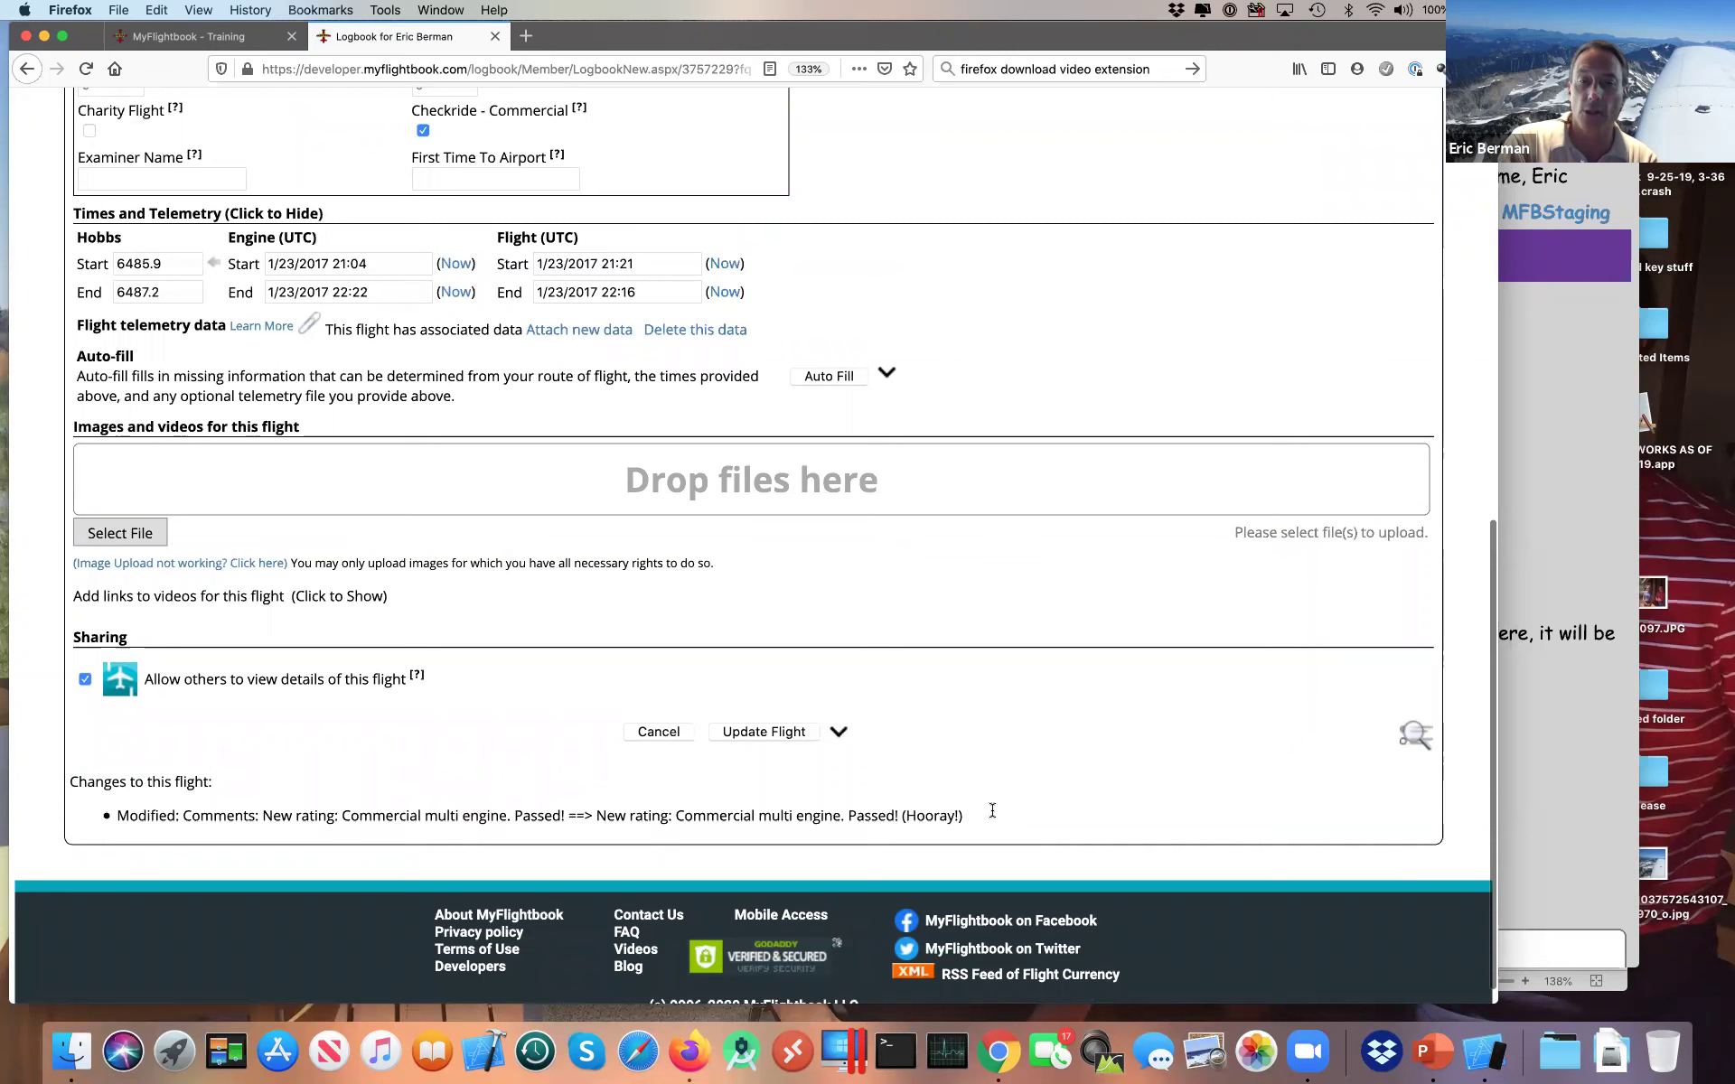
{"action": "scroll", "coordinate": [974, 817], "scroll_direction": "up", "scroll_amount": 10}
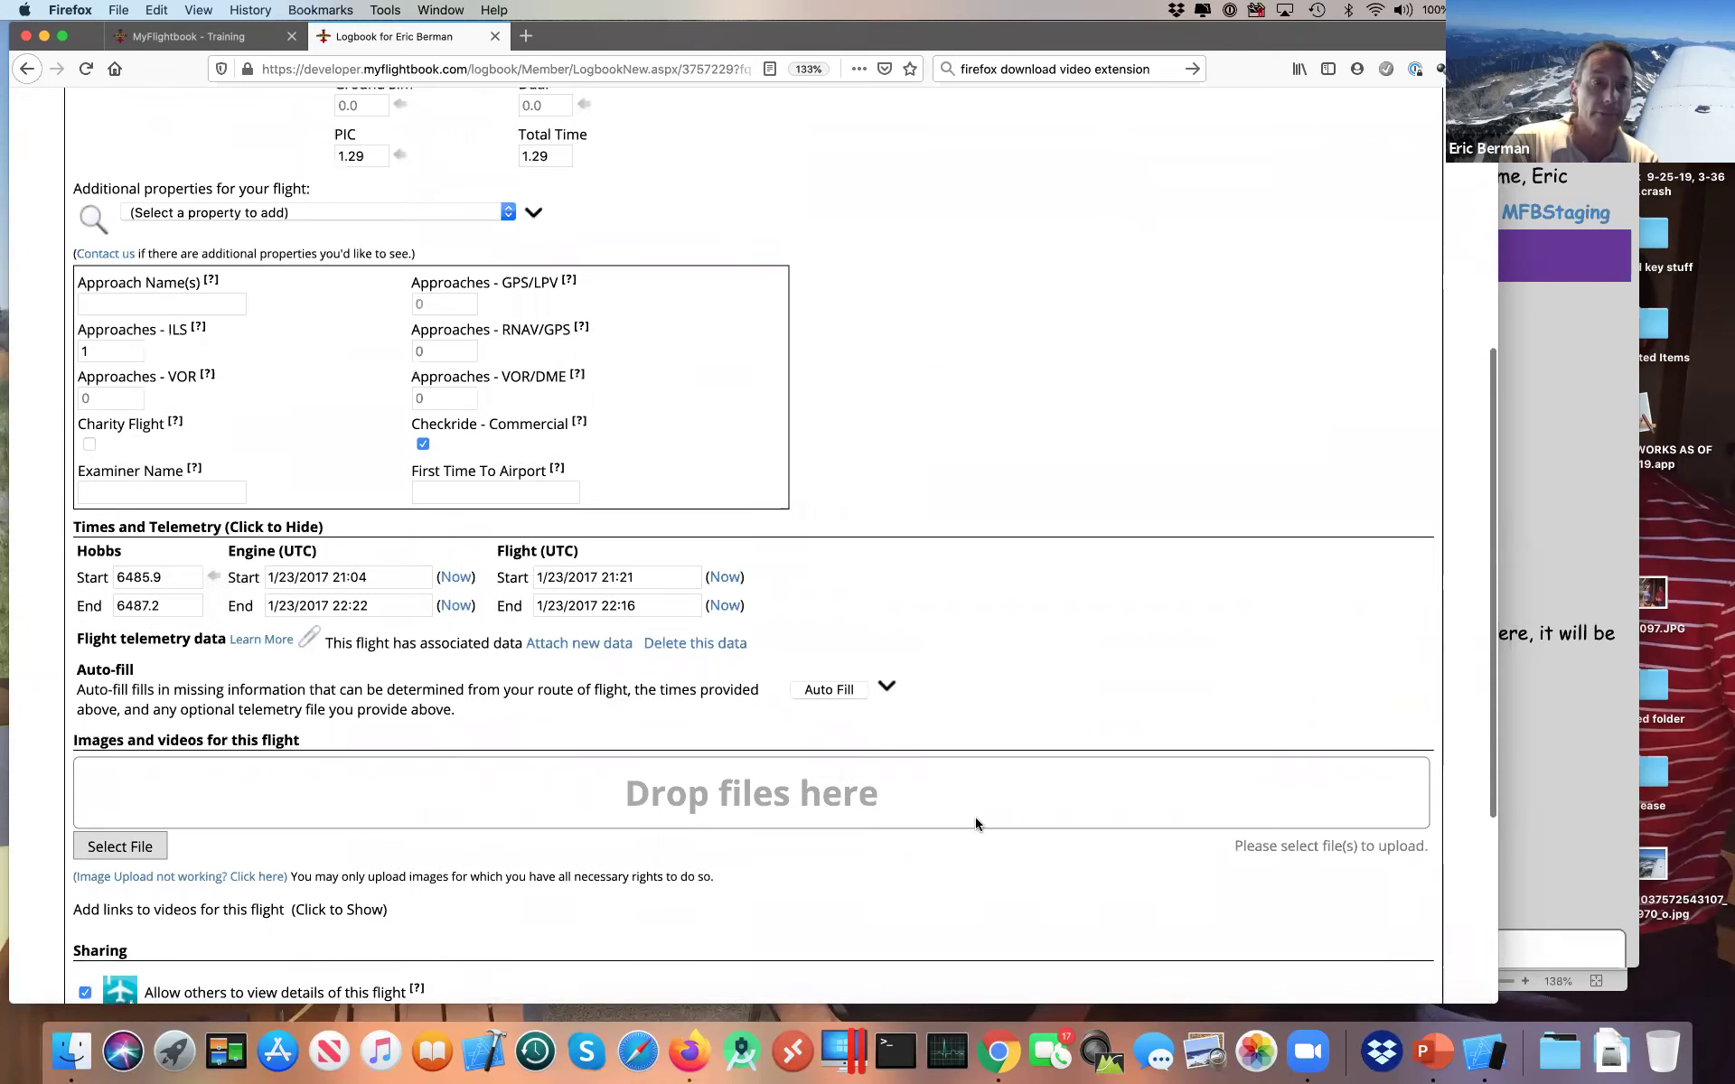
{"action": "left_click_drag", "start_coordinate": [197, 371], "coordinate": [264, 373]}
{"action": "key", "text": "BackSpace"}
{"action": "key", "text": "BackSpace"}
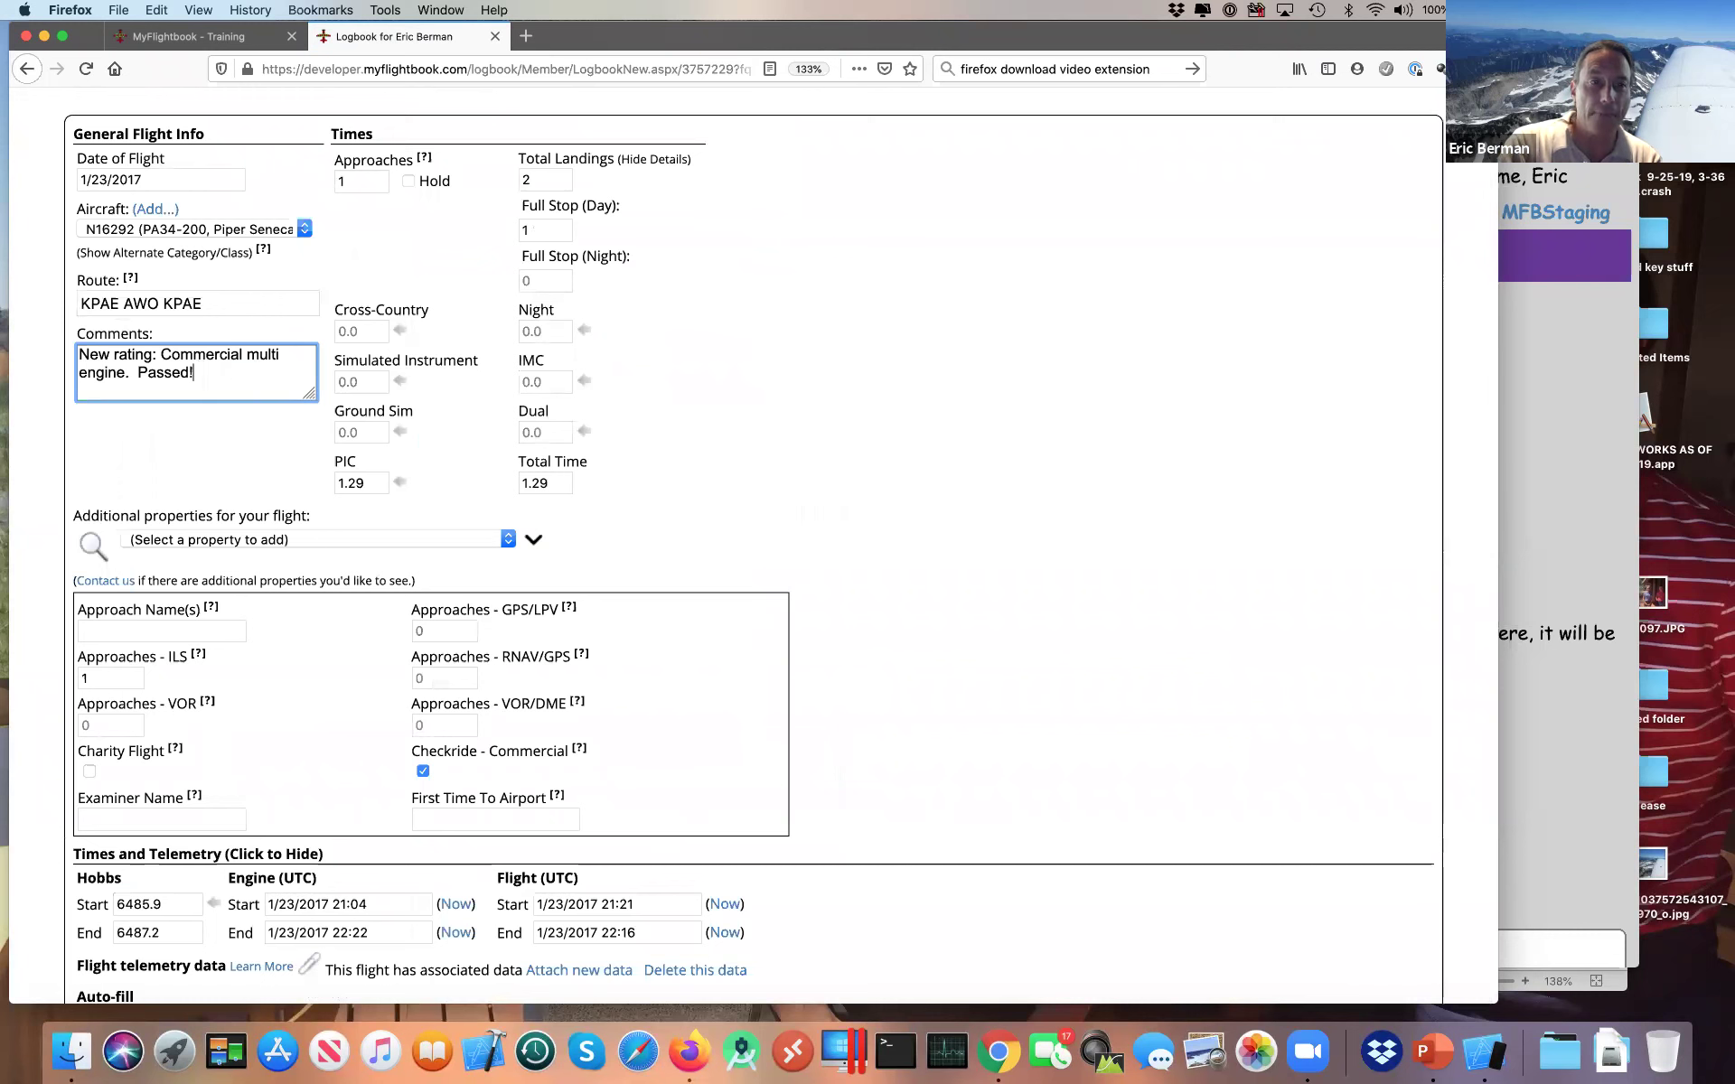
{"action": "scroll", "coordinate": [825, 441], "scroll_direction": "down", "scroll_amount": 3}
{"action": "scroll", "coordinate": [1017, 669], "scroll_direction": "down", "scroll_amount": 5}
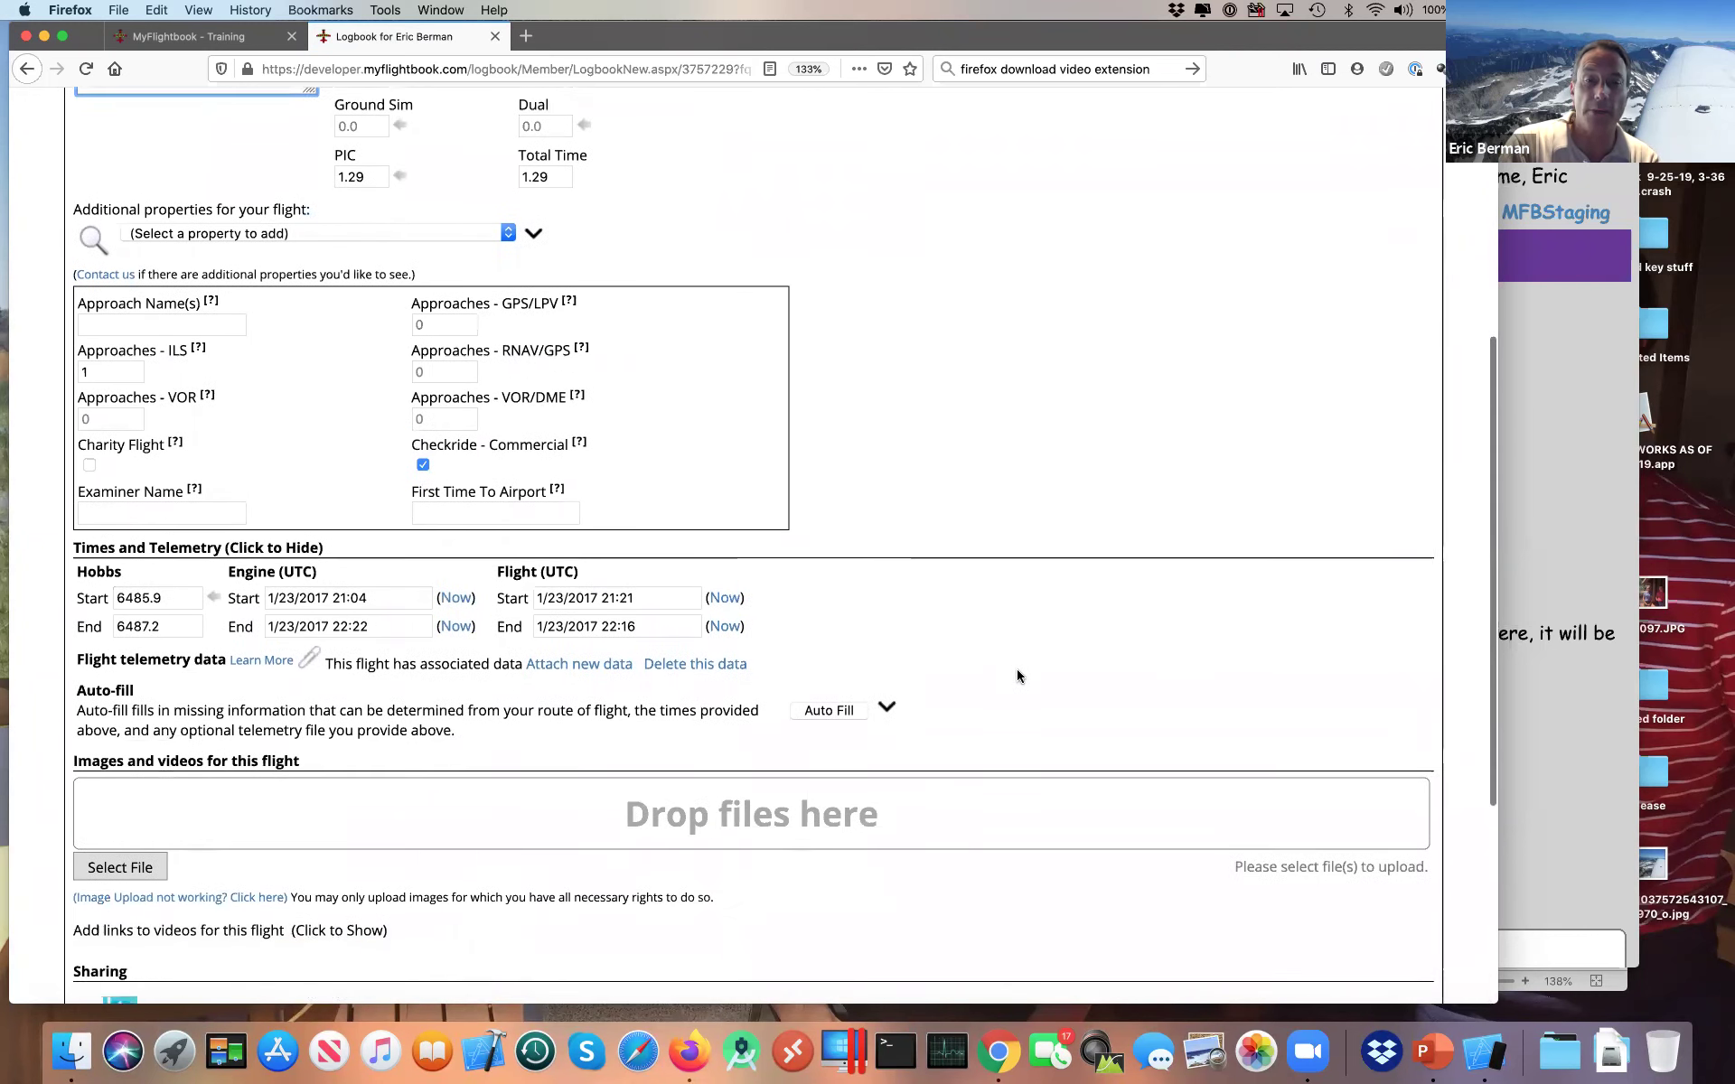
{"action": "left_click", "coordinate": [749, 878]}
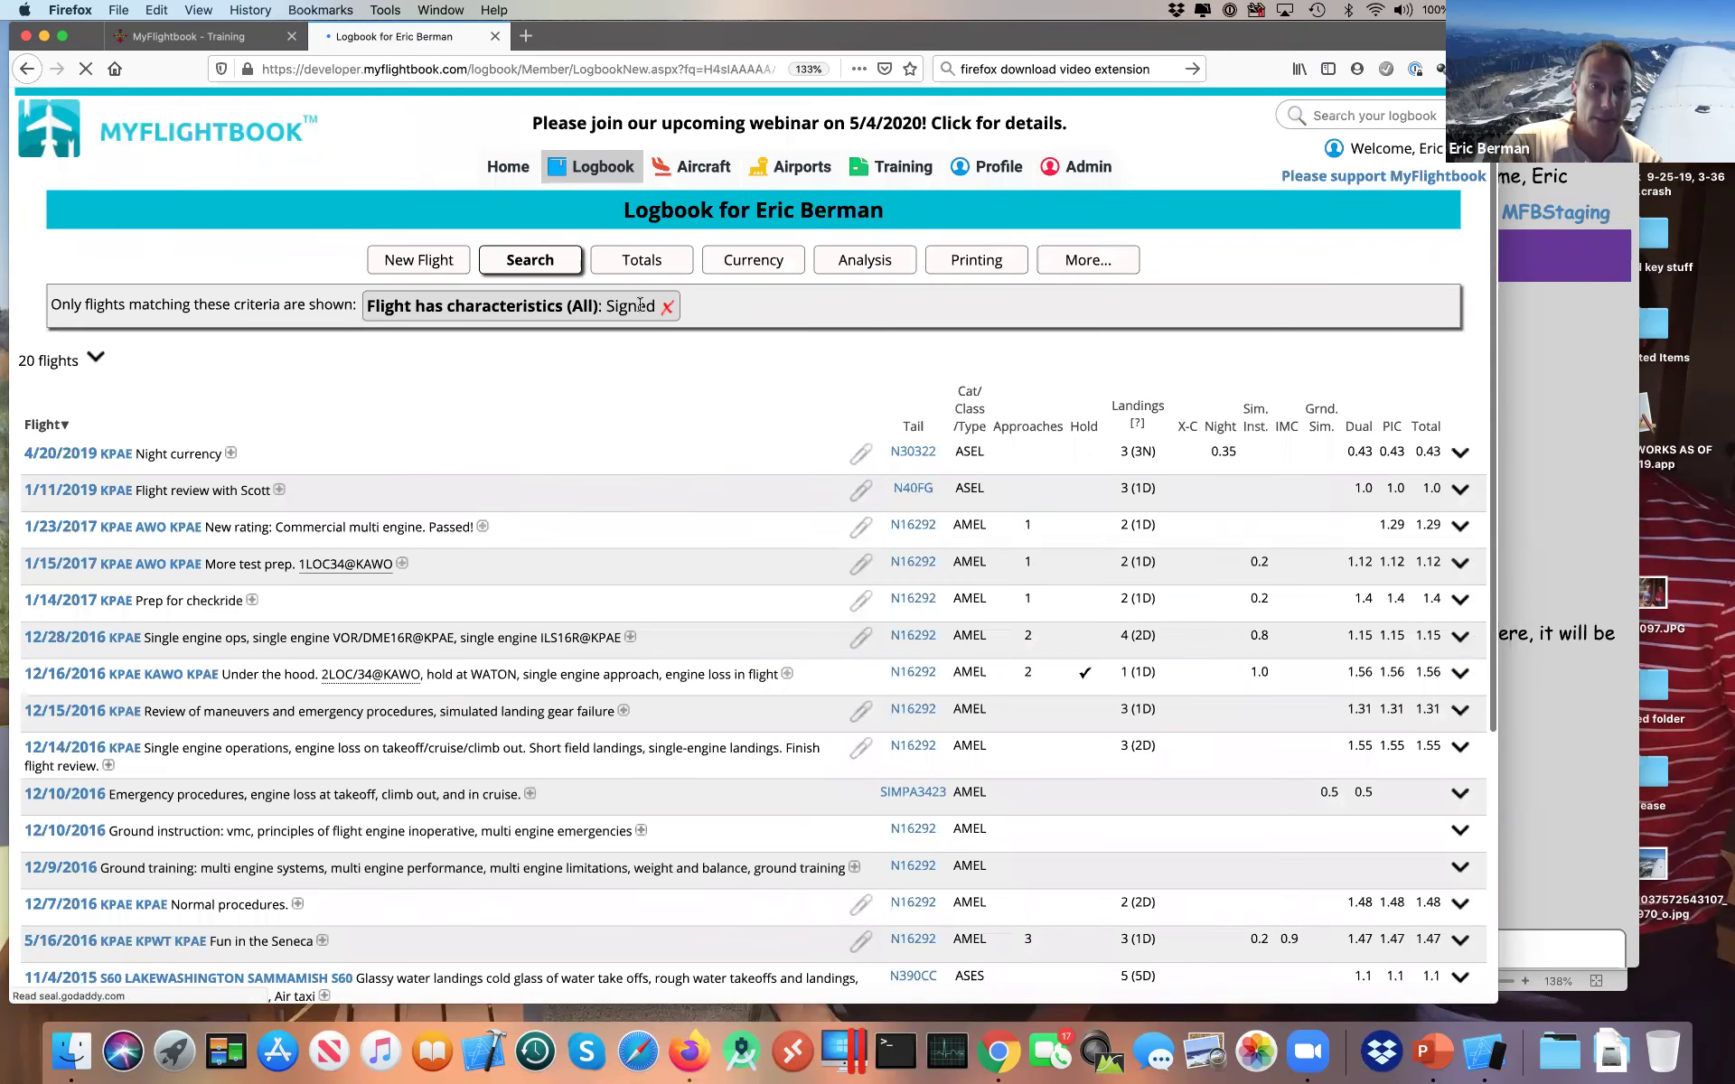
Step: Expand the 1/23/2017 flight to confirm its signature is valid again, then switch to the simulator
{"action": "left_click", "coordinate": [482, 528]}
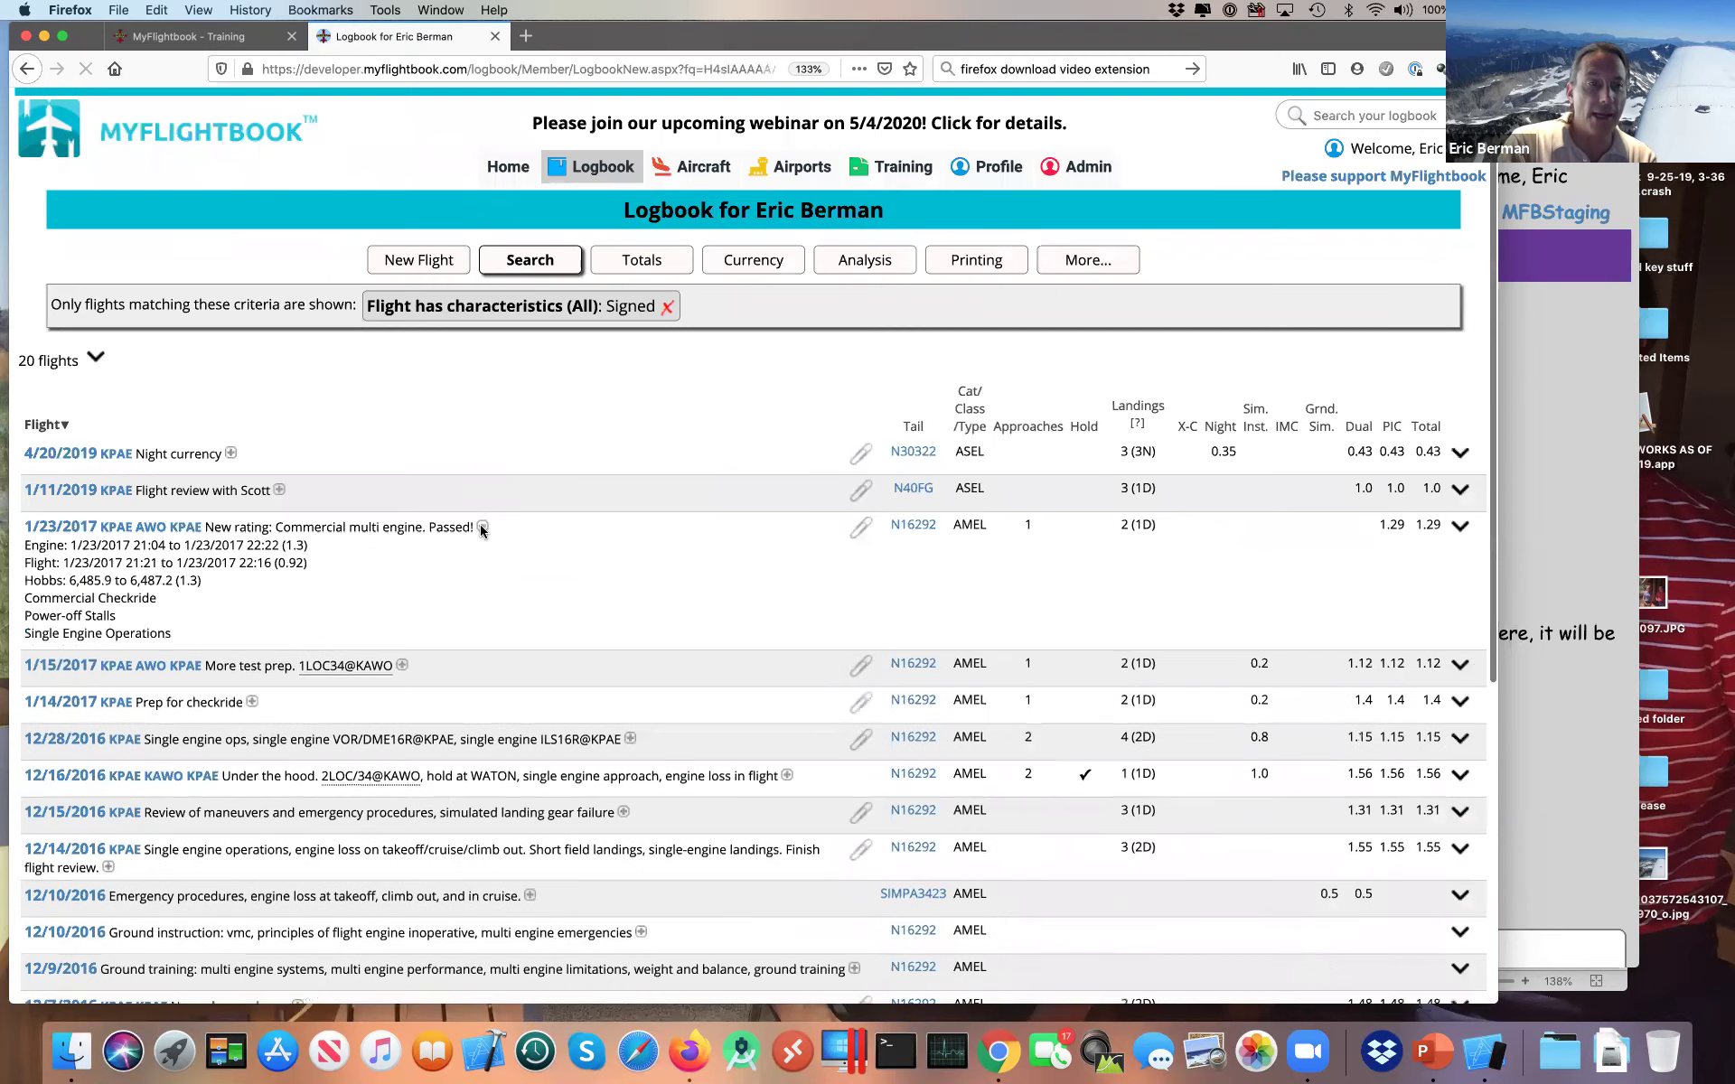
{"action": "mouse_move", "coordinate": [44, 796]}
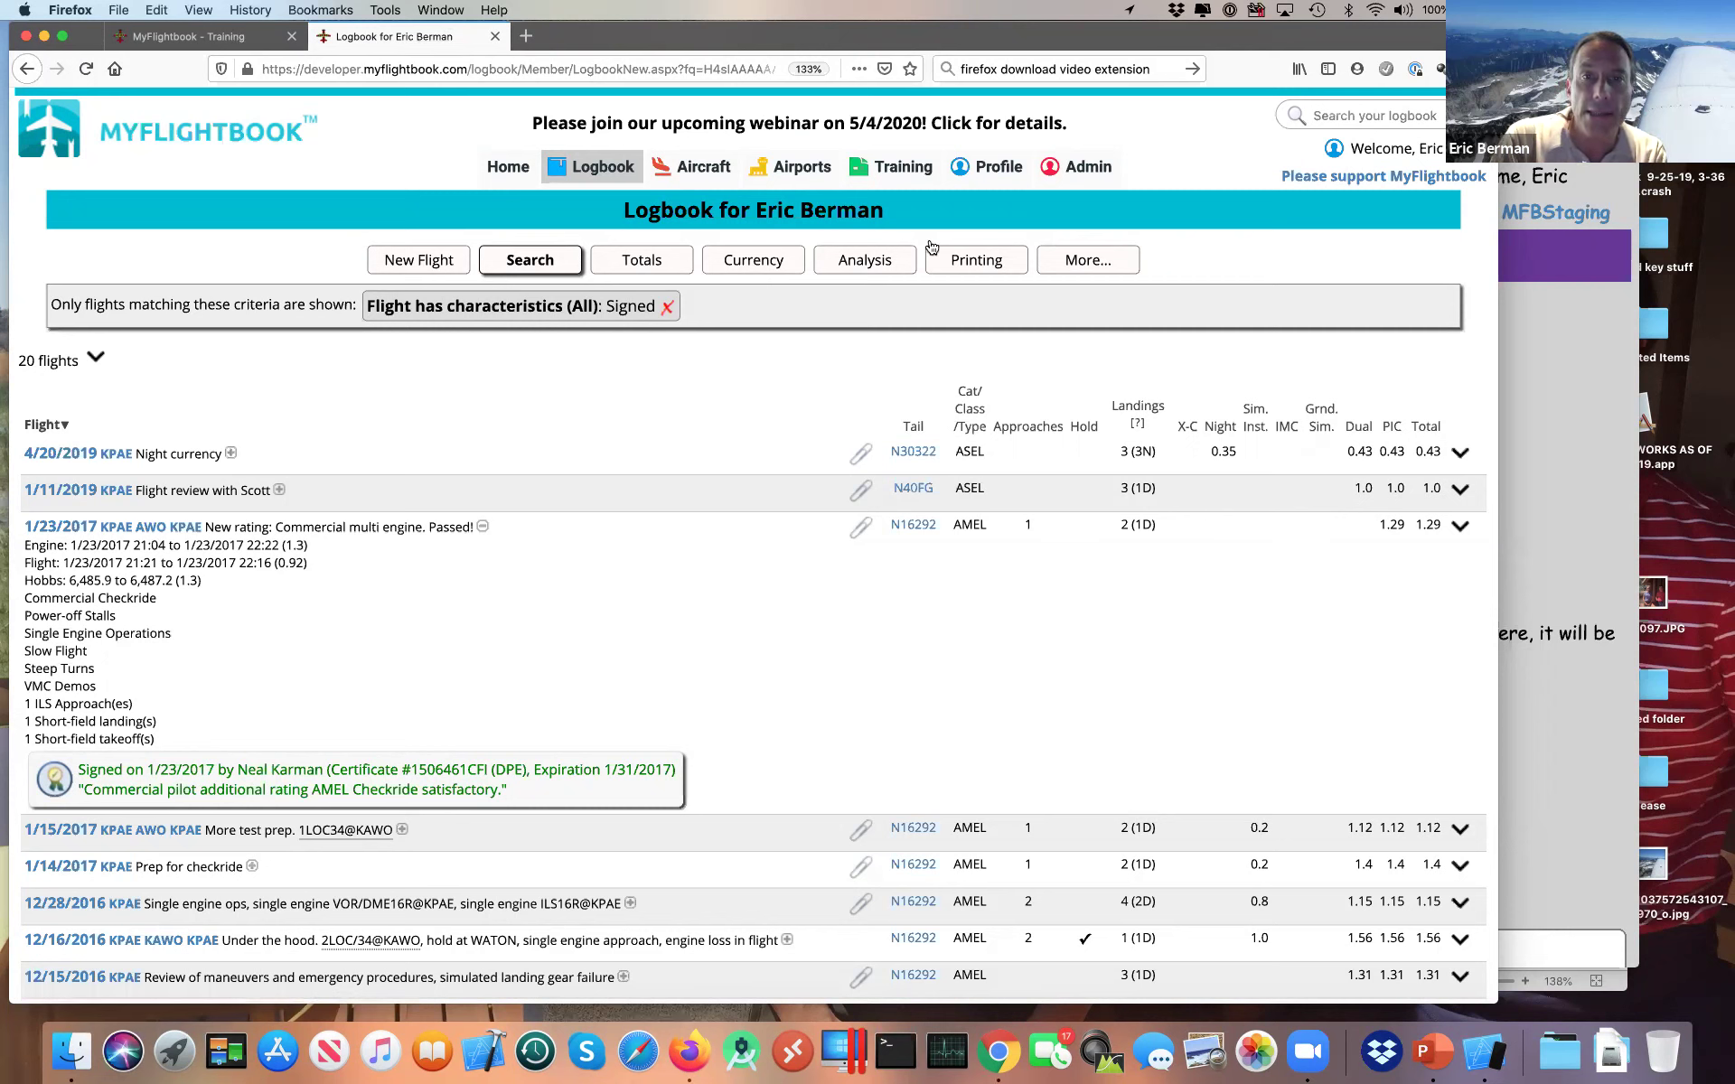
{"action": "key", "text": "super+Tab"}
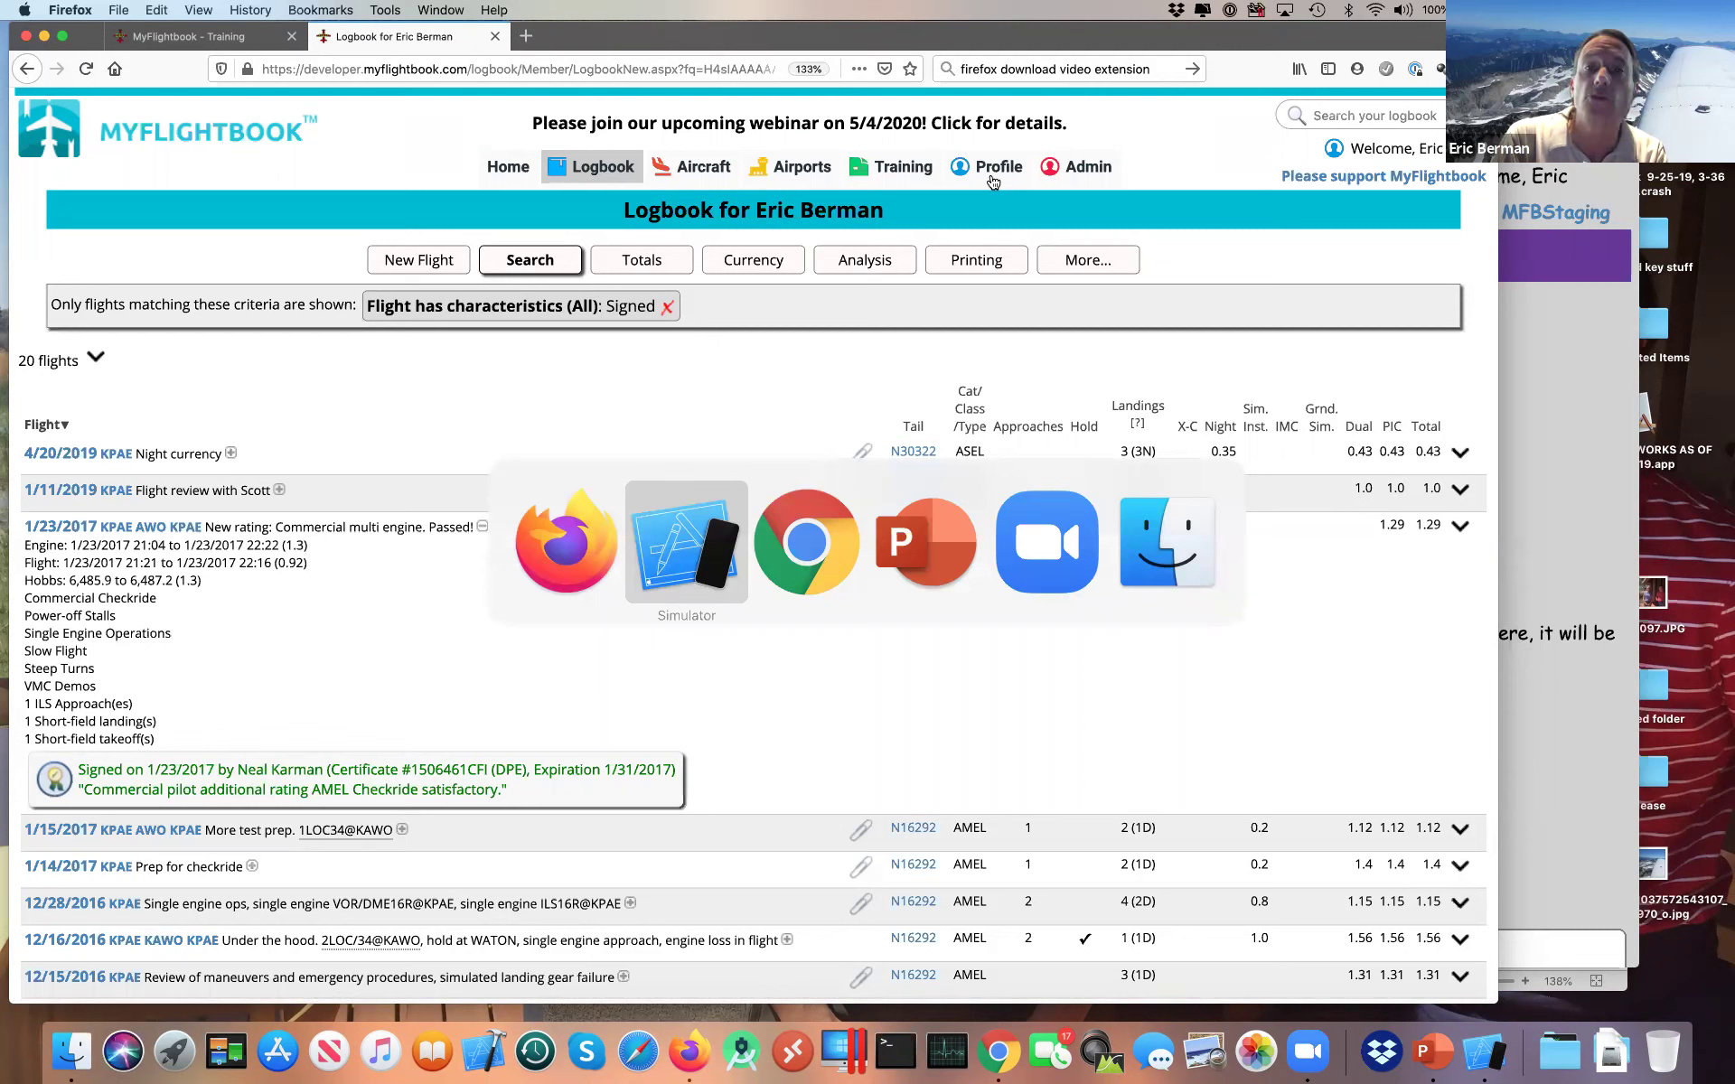
{"action": "key", "text": "Escape"}
{"action": "mouse_move", "coordinate": [993, 182]}
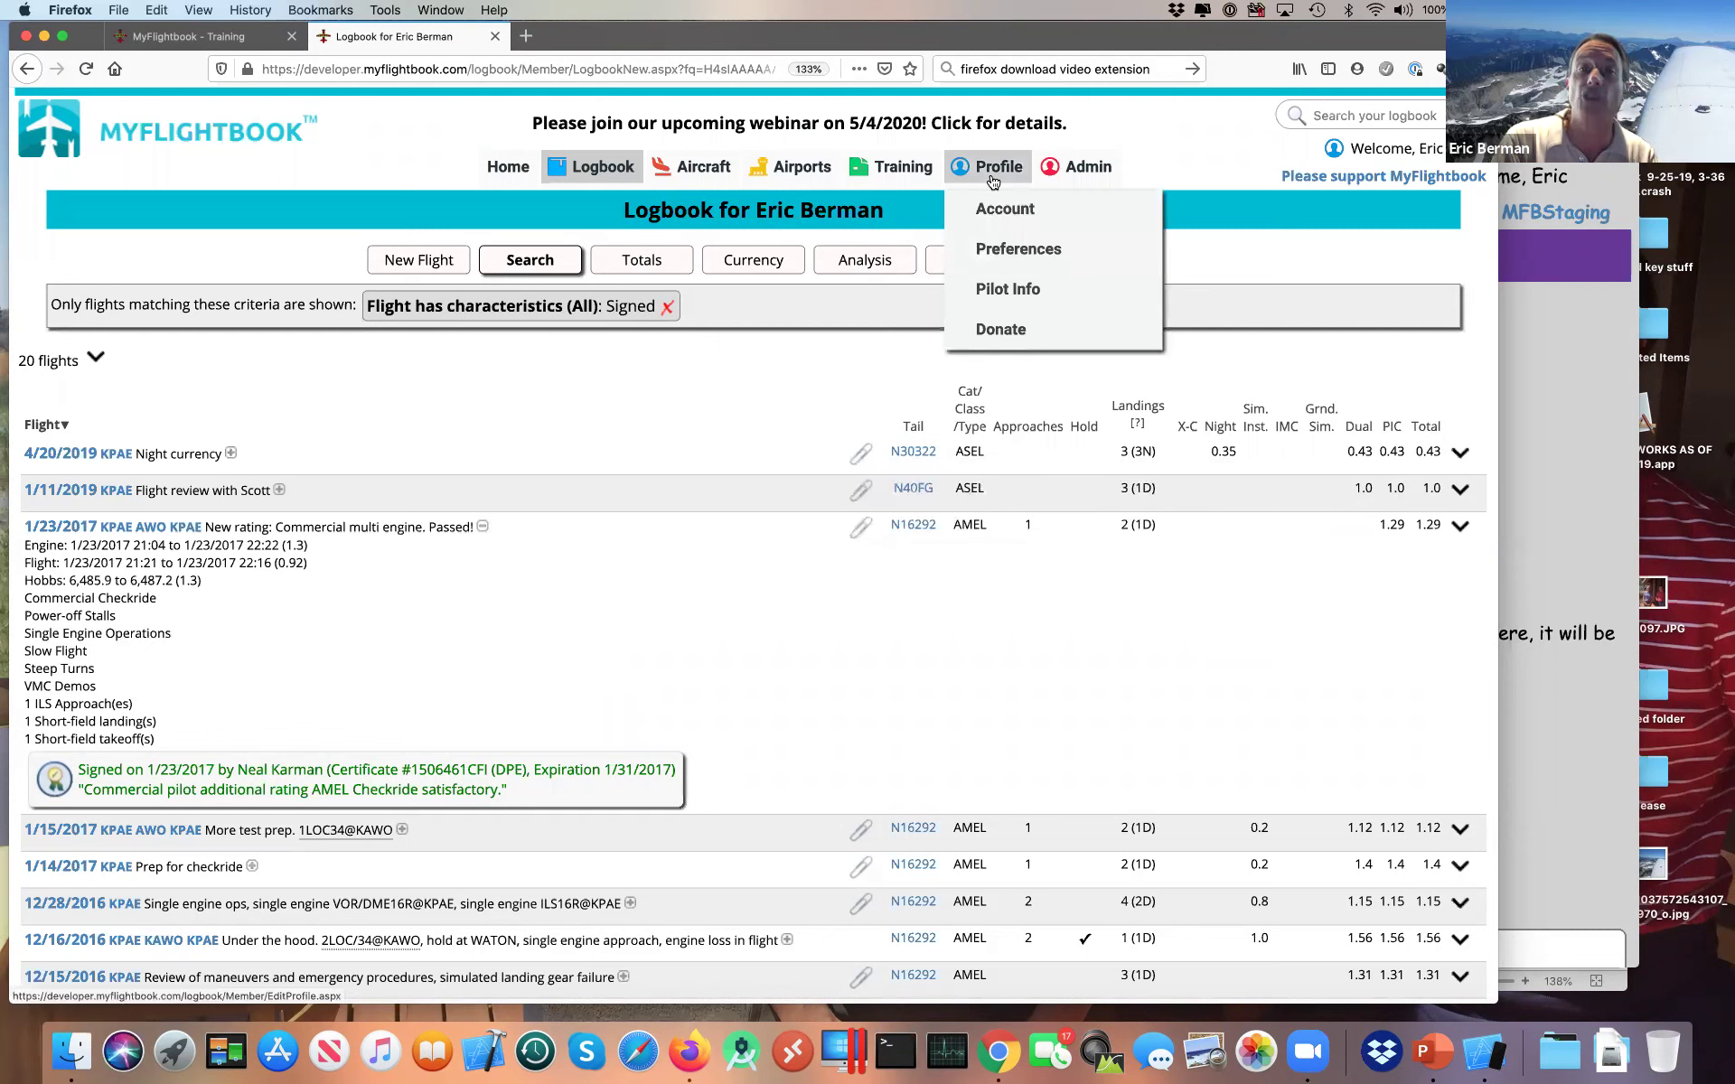
{"action": "mouse_move", "coordinate": [916, 168]}
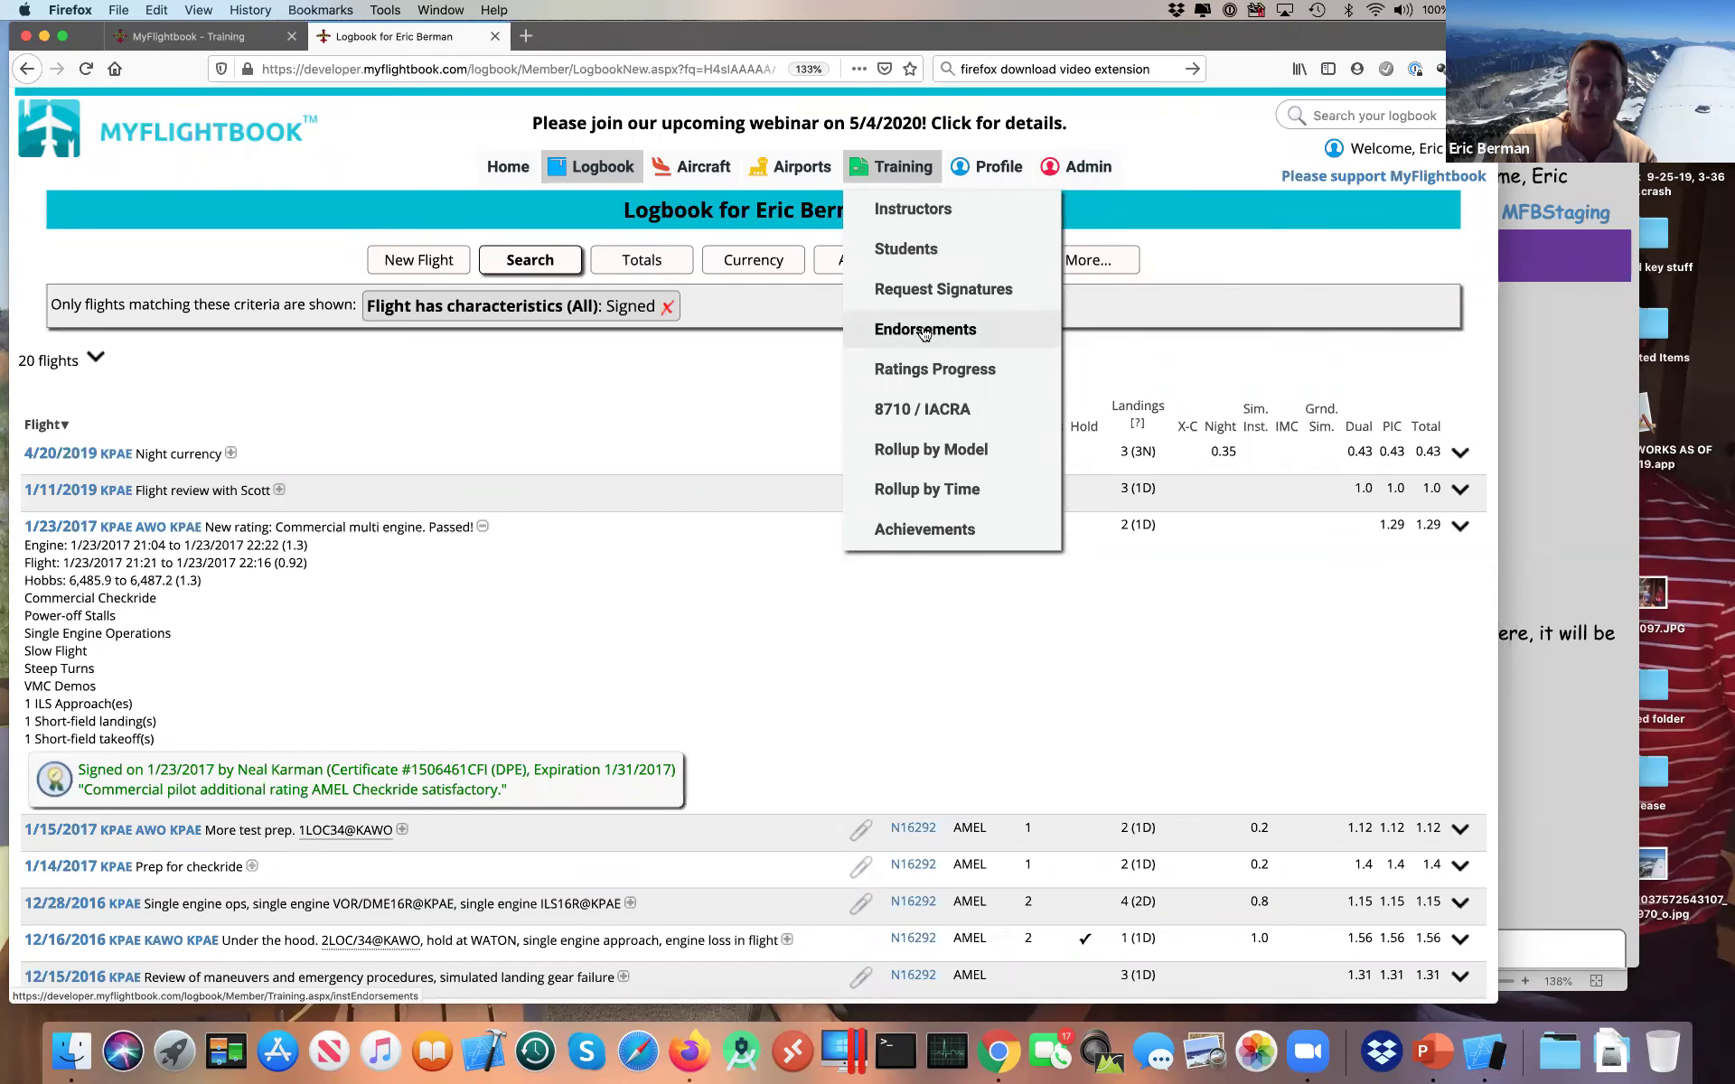
{"action": "key", "text": "super+Tab"}
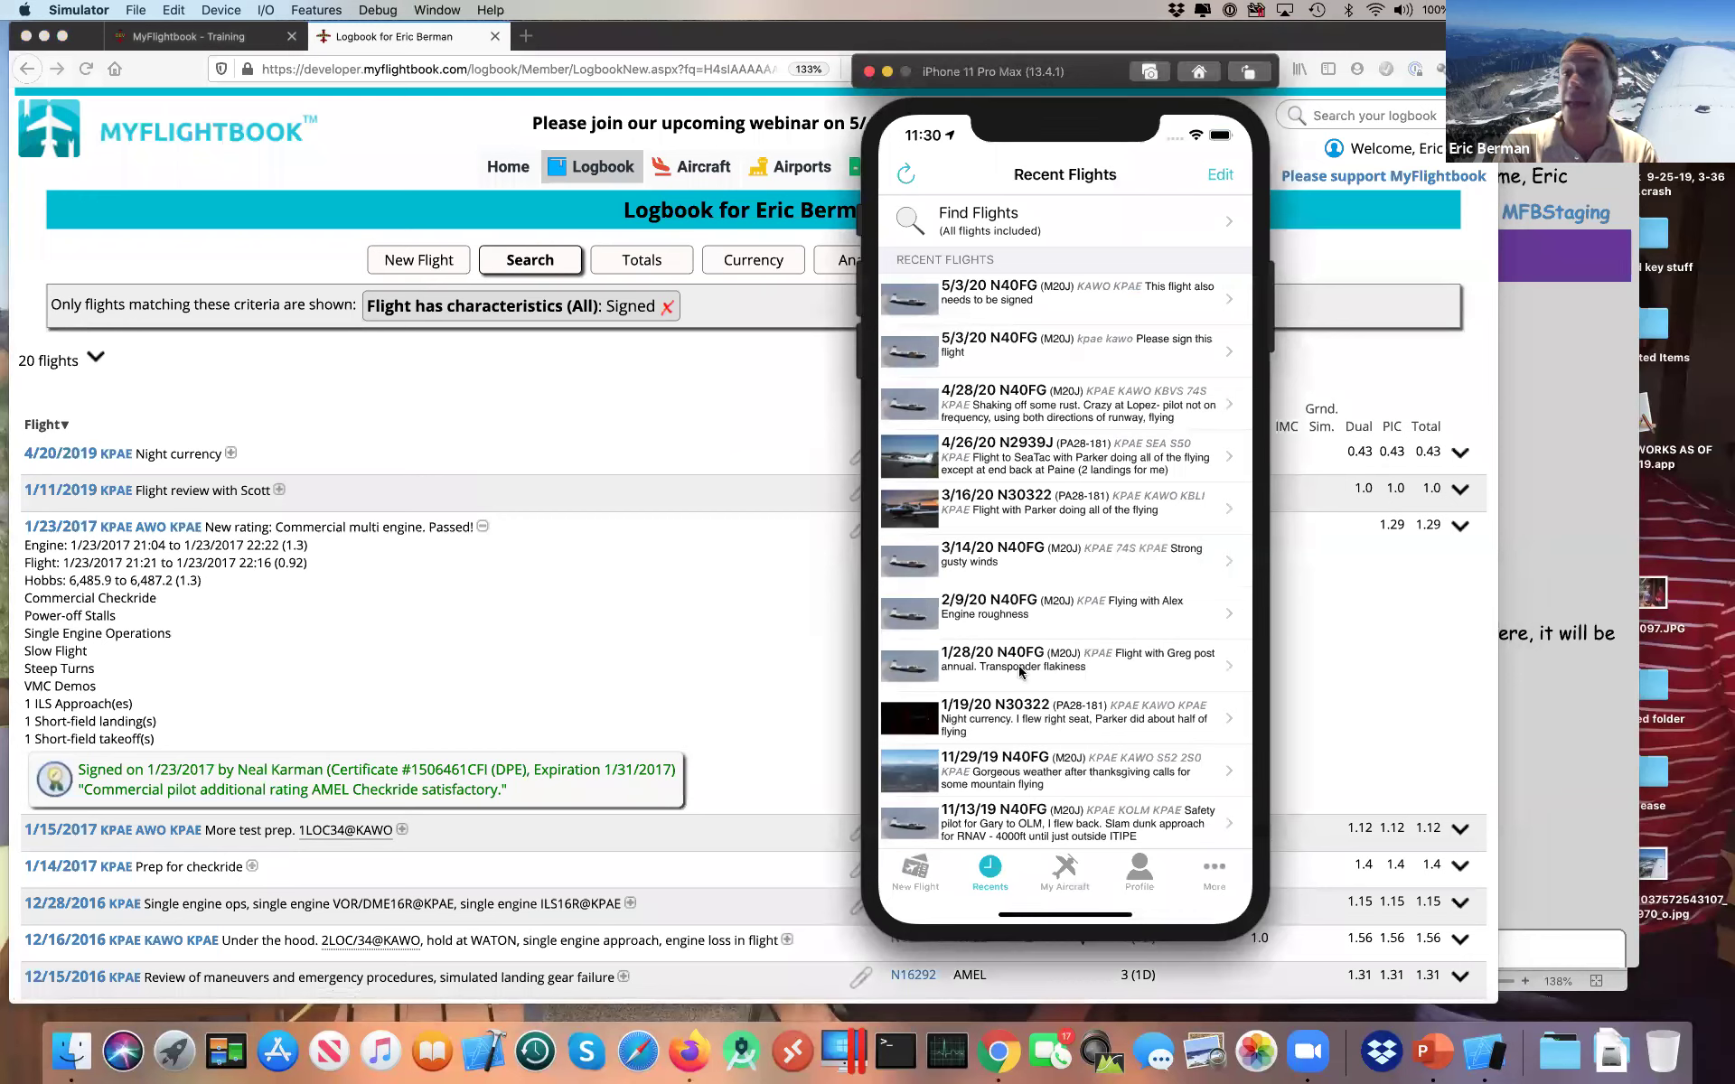
Step: Go to More > Training > Endorsements in the iOS app and choose 'Add an endorsement...'
{"action": "left_click", "coordinate": [1211, 884]}
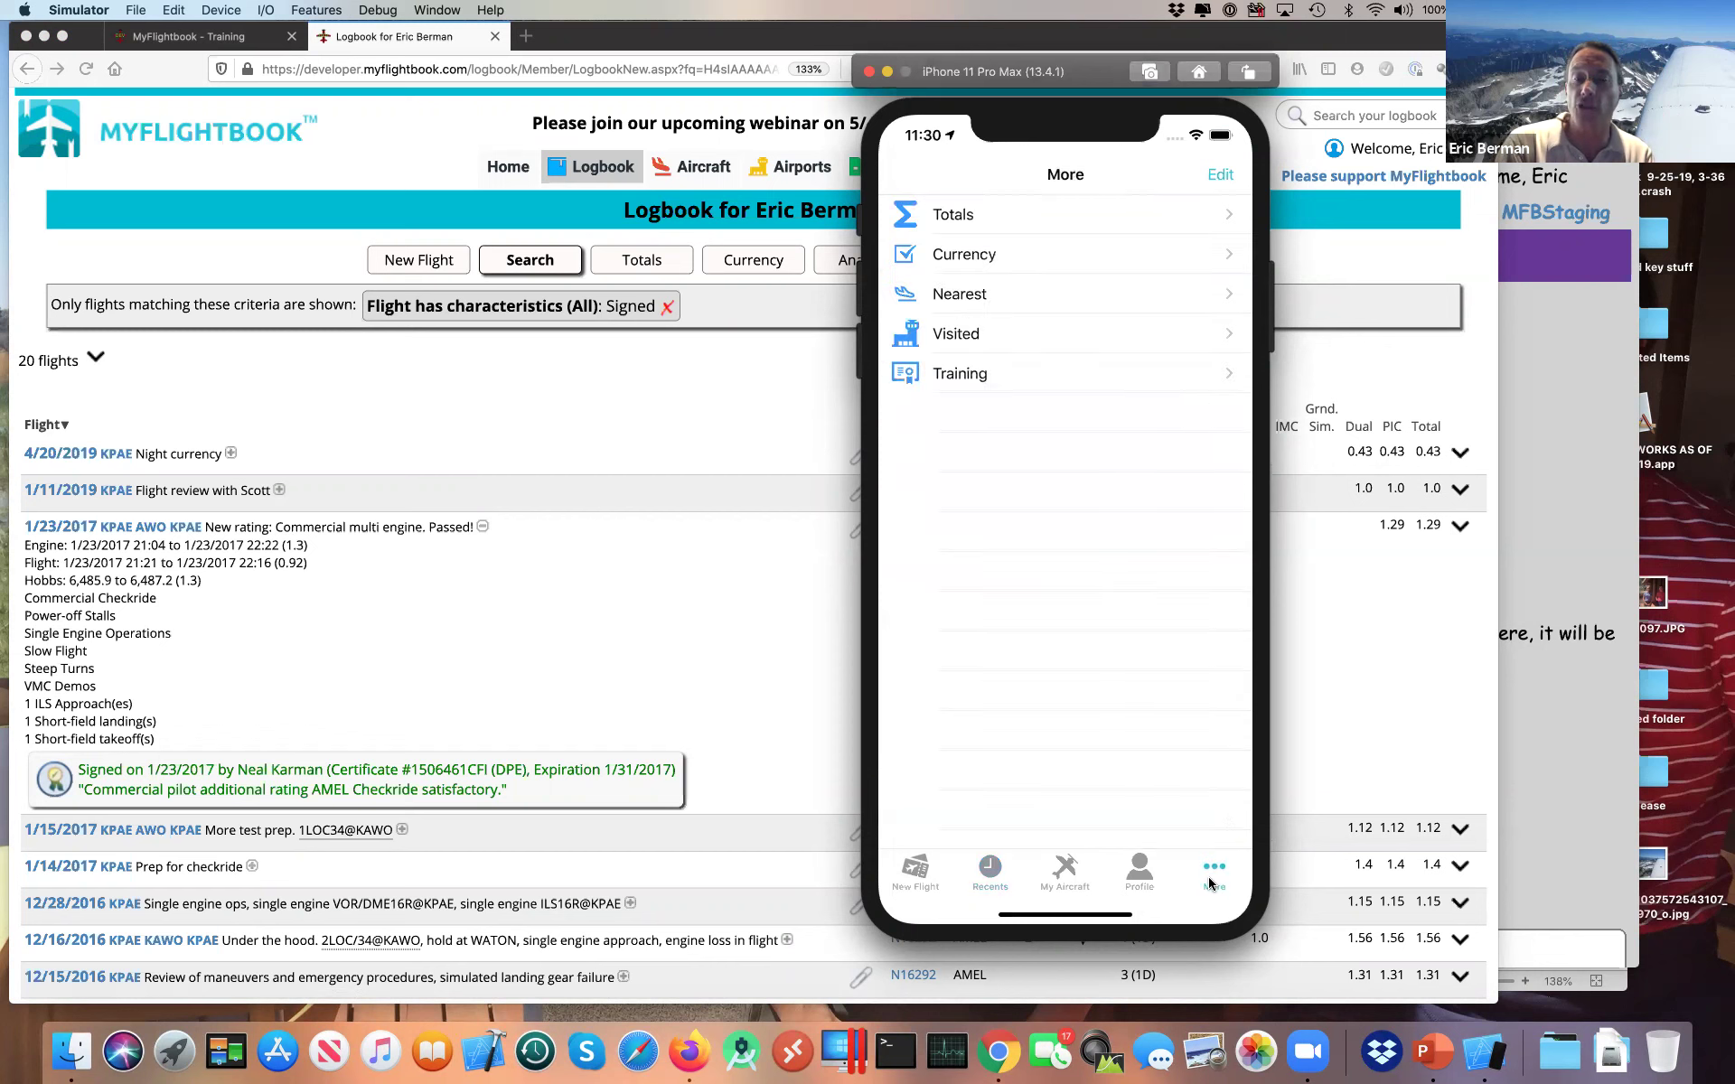
{"action": "left_click", "coordinate": [980, 380]}
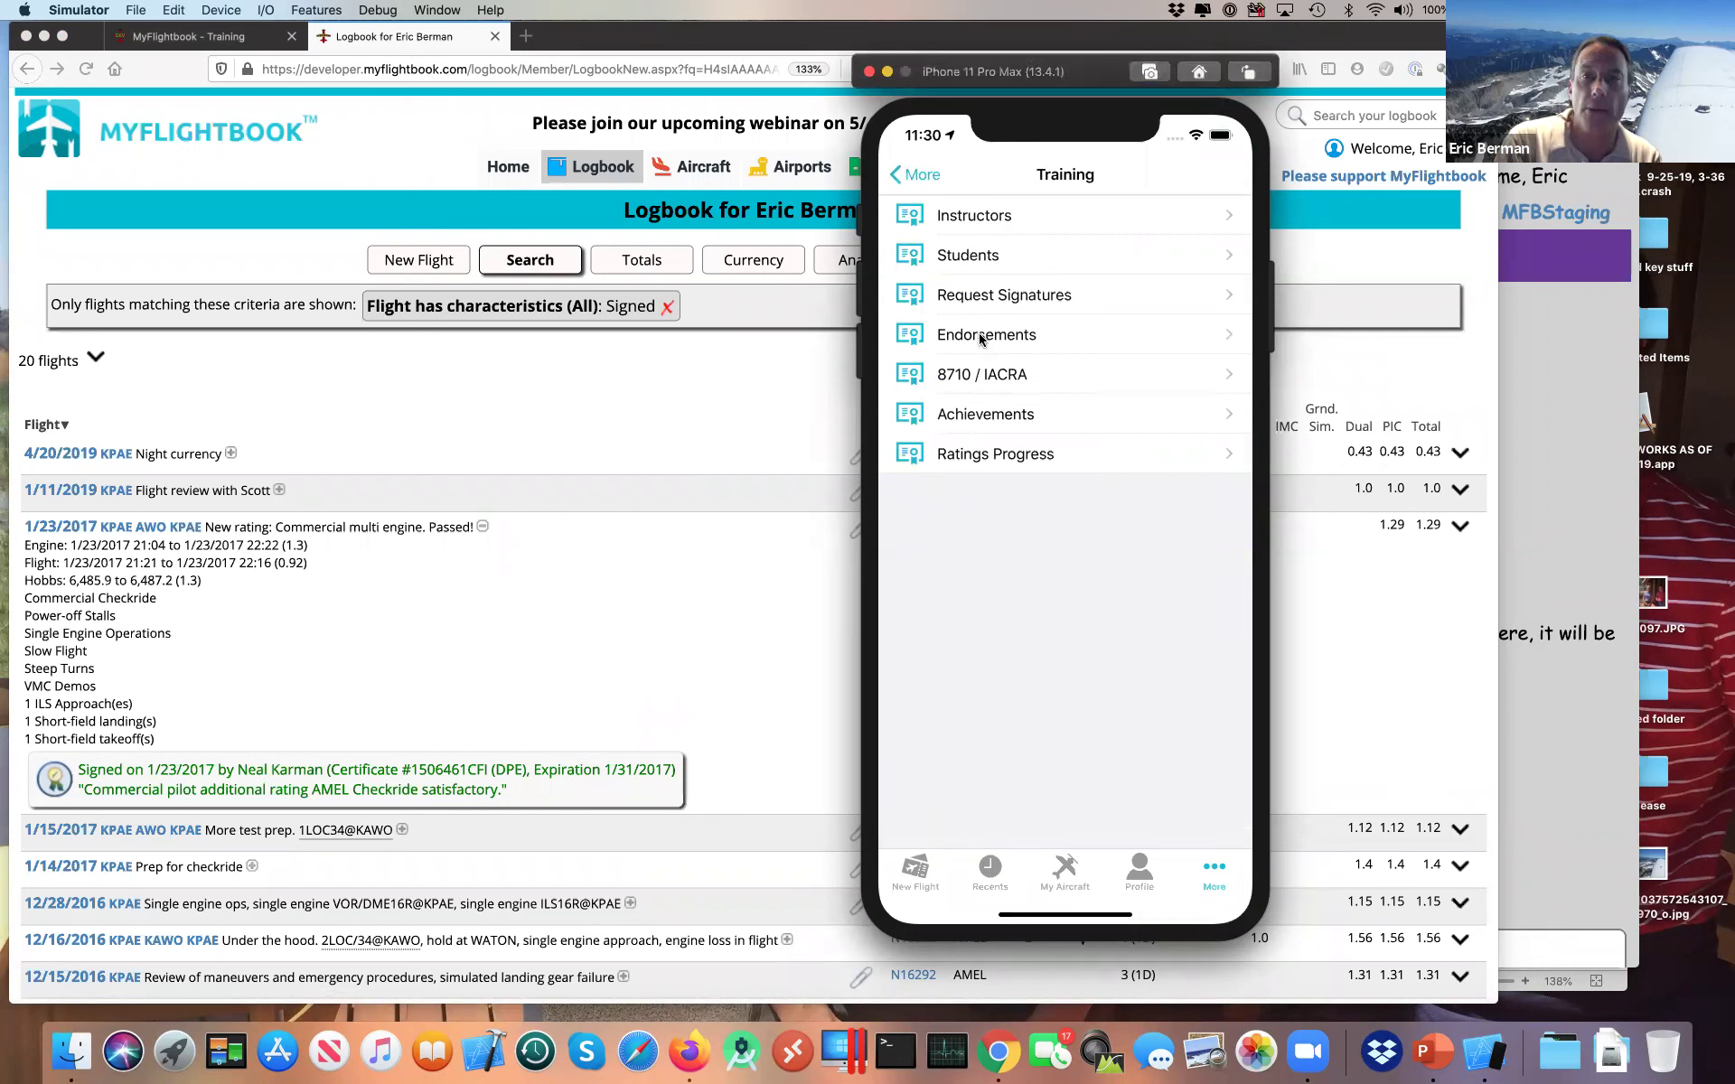
{"action": "left_click", "coordinate": [981, 336]}
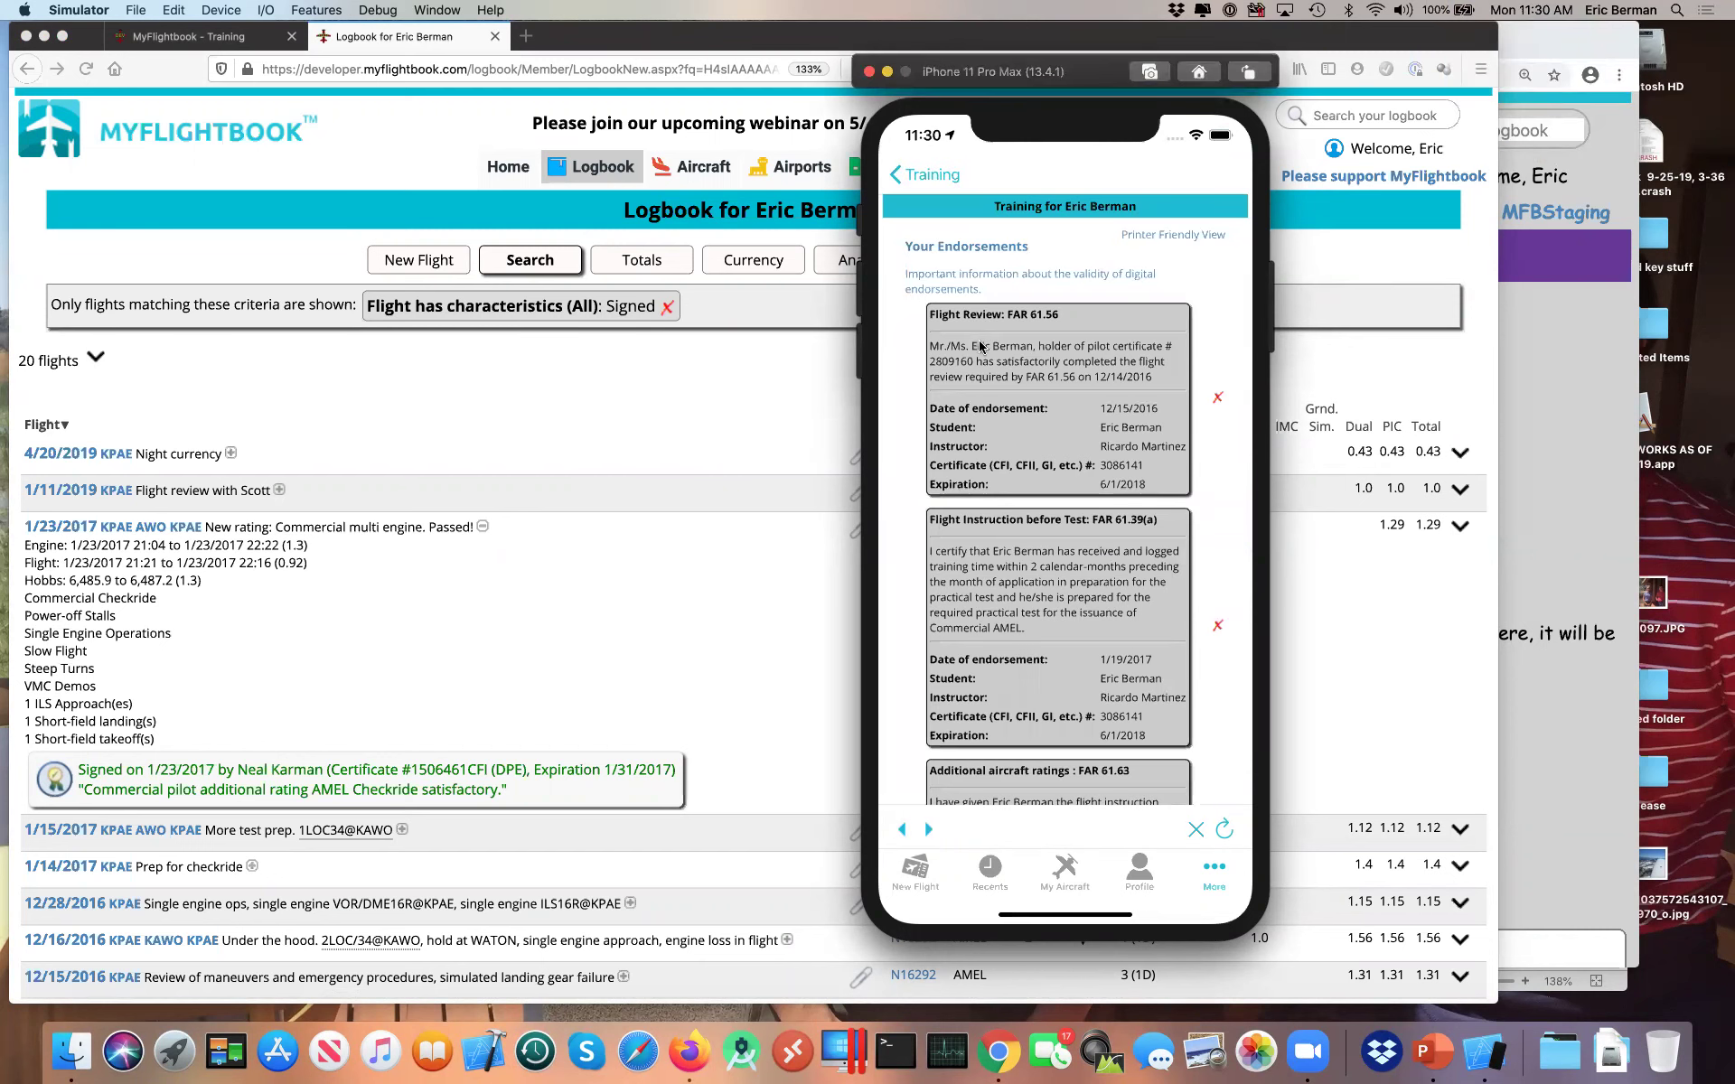
{"action": "scroll", "coordinate": [948, 340], "scroll_direction": "down", "scroll_amount": 5}
{"action": "scroll", "coordinate": [948, 339], "scroll_direction": "down", "scroll_amount": 8}
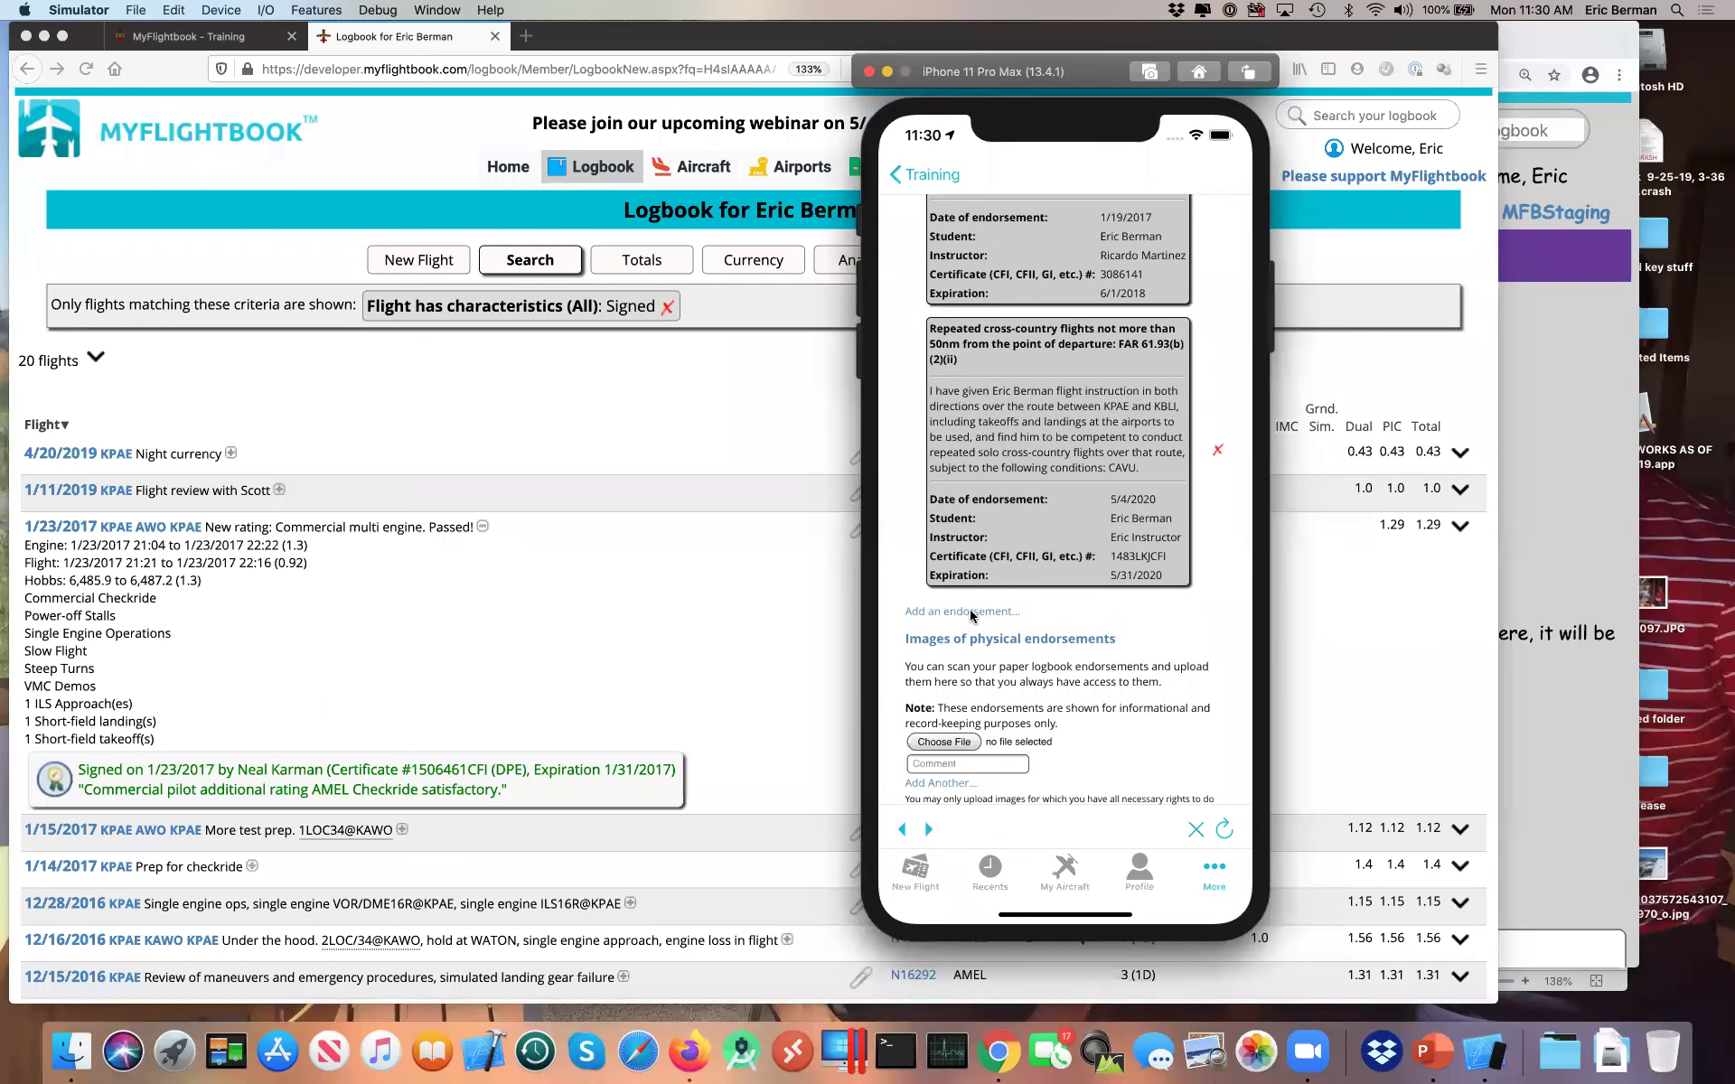
{"action": "left_click", "coordinate": [972, 615]}
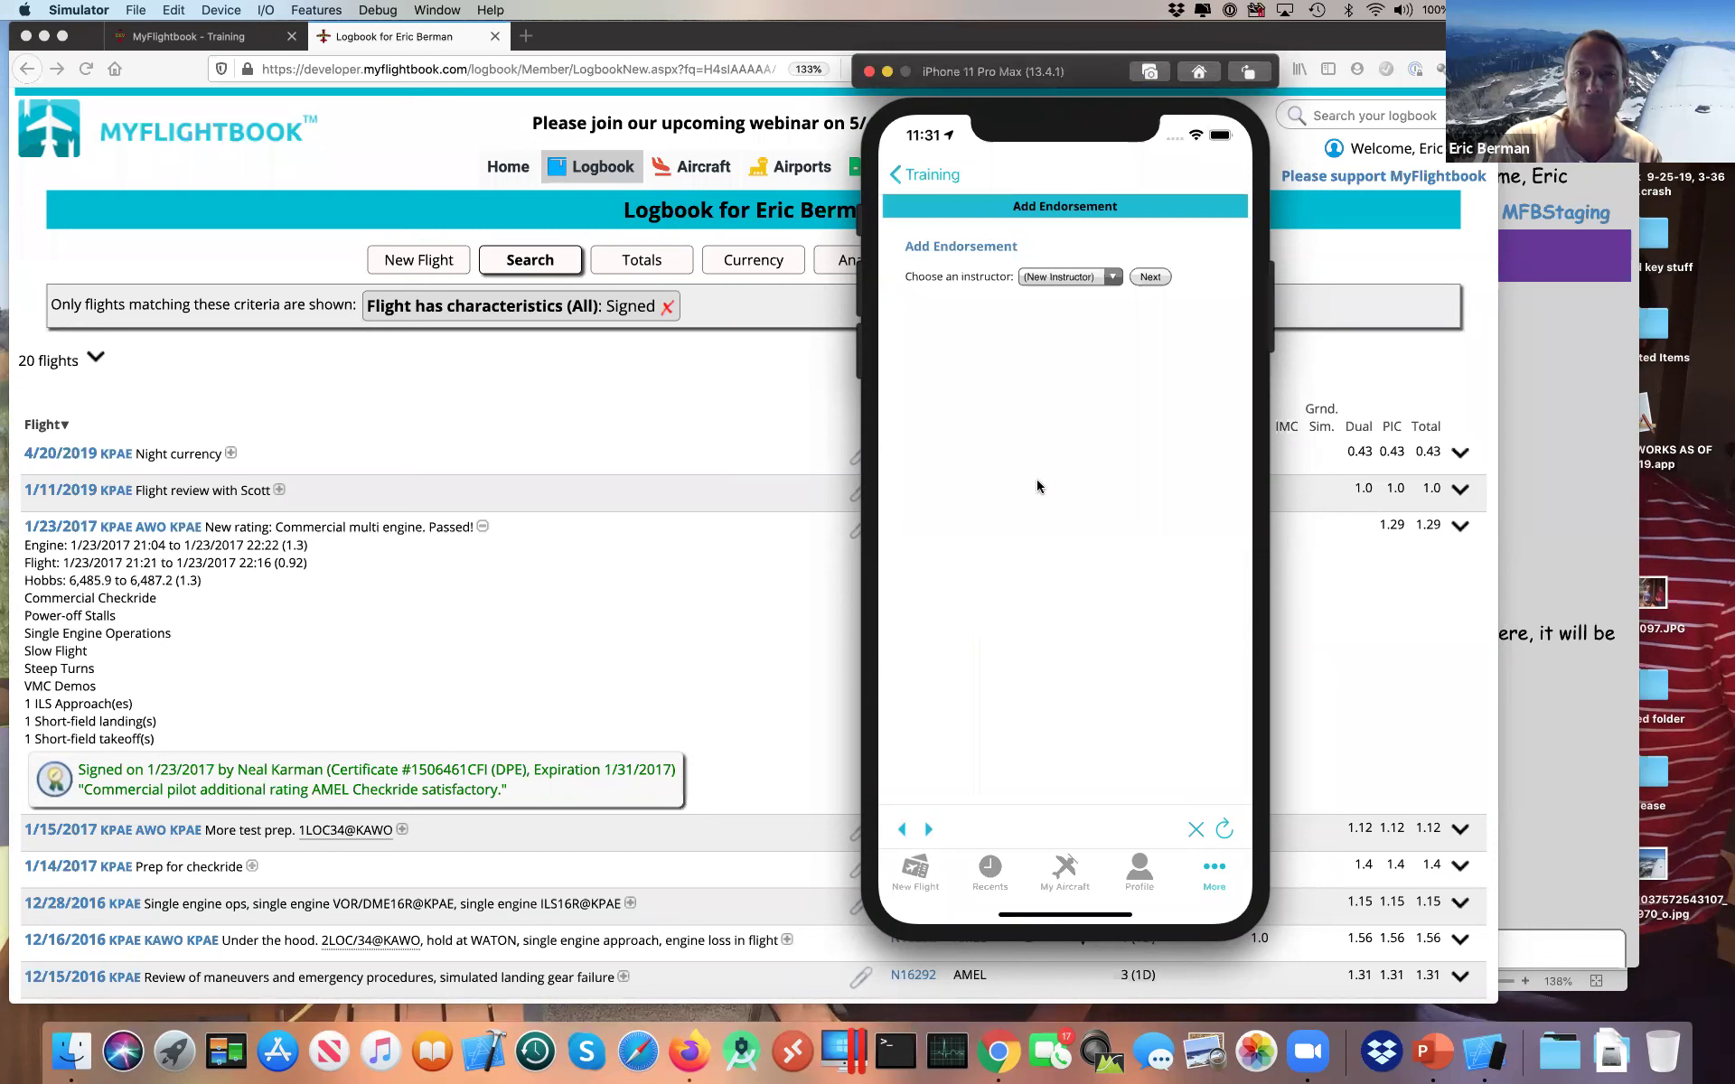
Step: Skip the existing instructor's password prompt and choose (New Instructor) as the signer
{"action": "left_click", "coordinate": [1054, 277]}
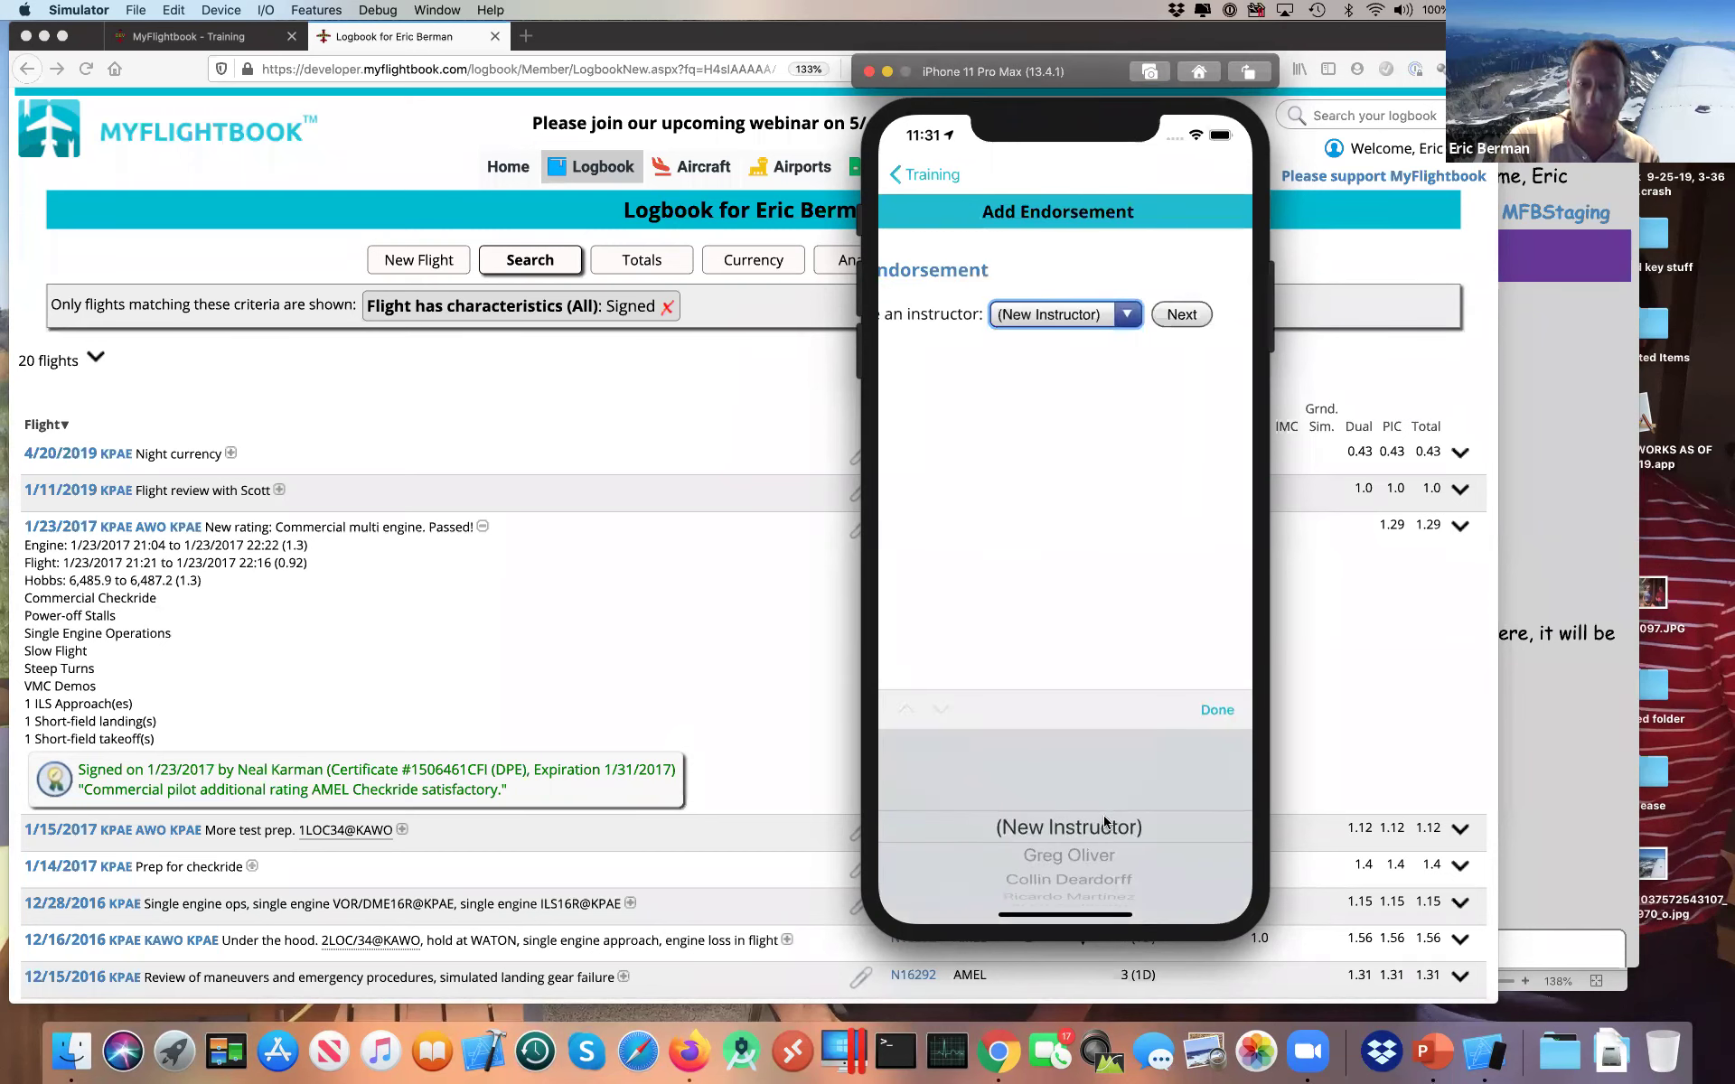
{"action": "left_click_drag", "start_coordinate": [1098, 850], "coordinate": [1104, 817]}
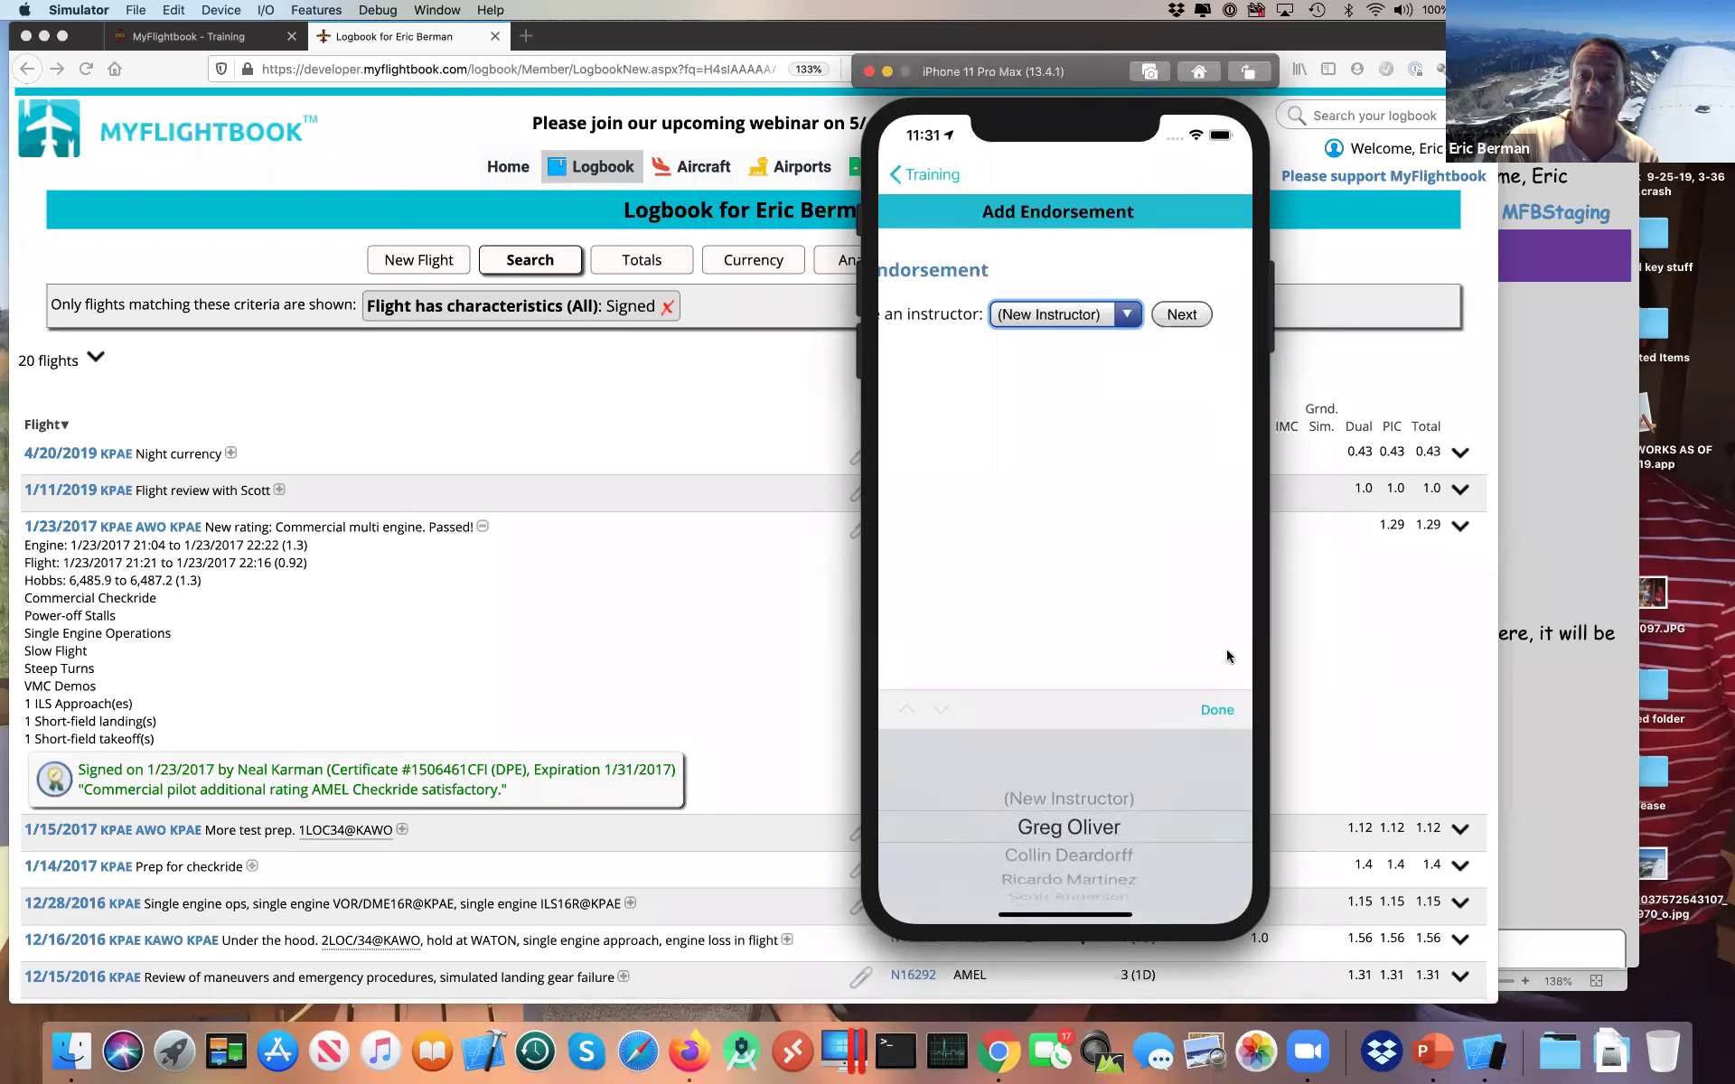
{"action": "left_click", "coordinate": [1220, 710]}
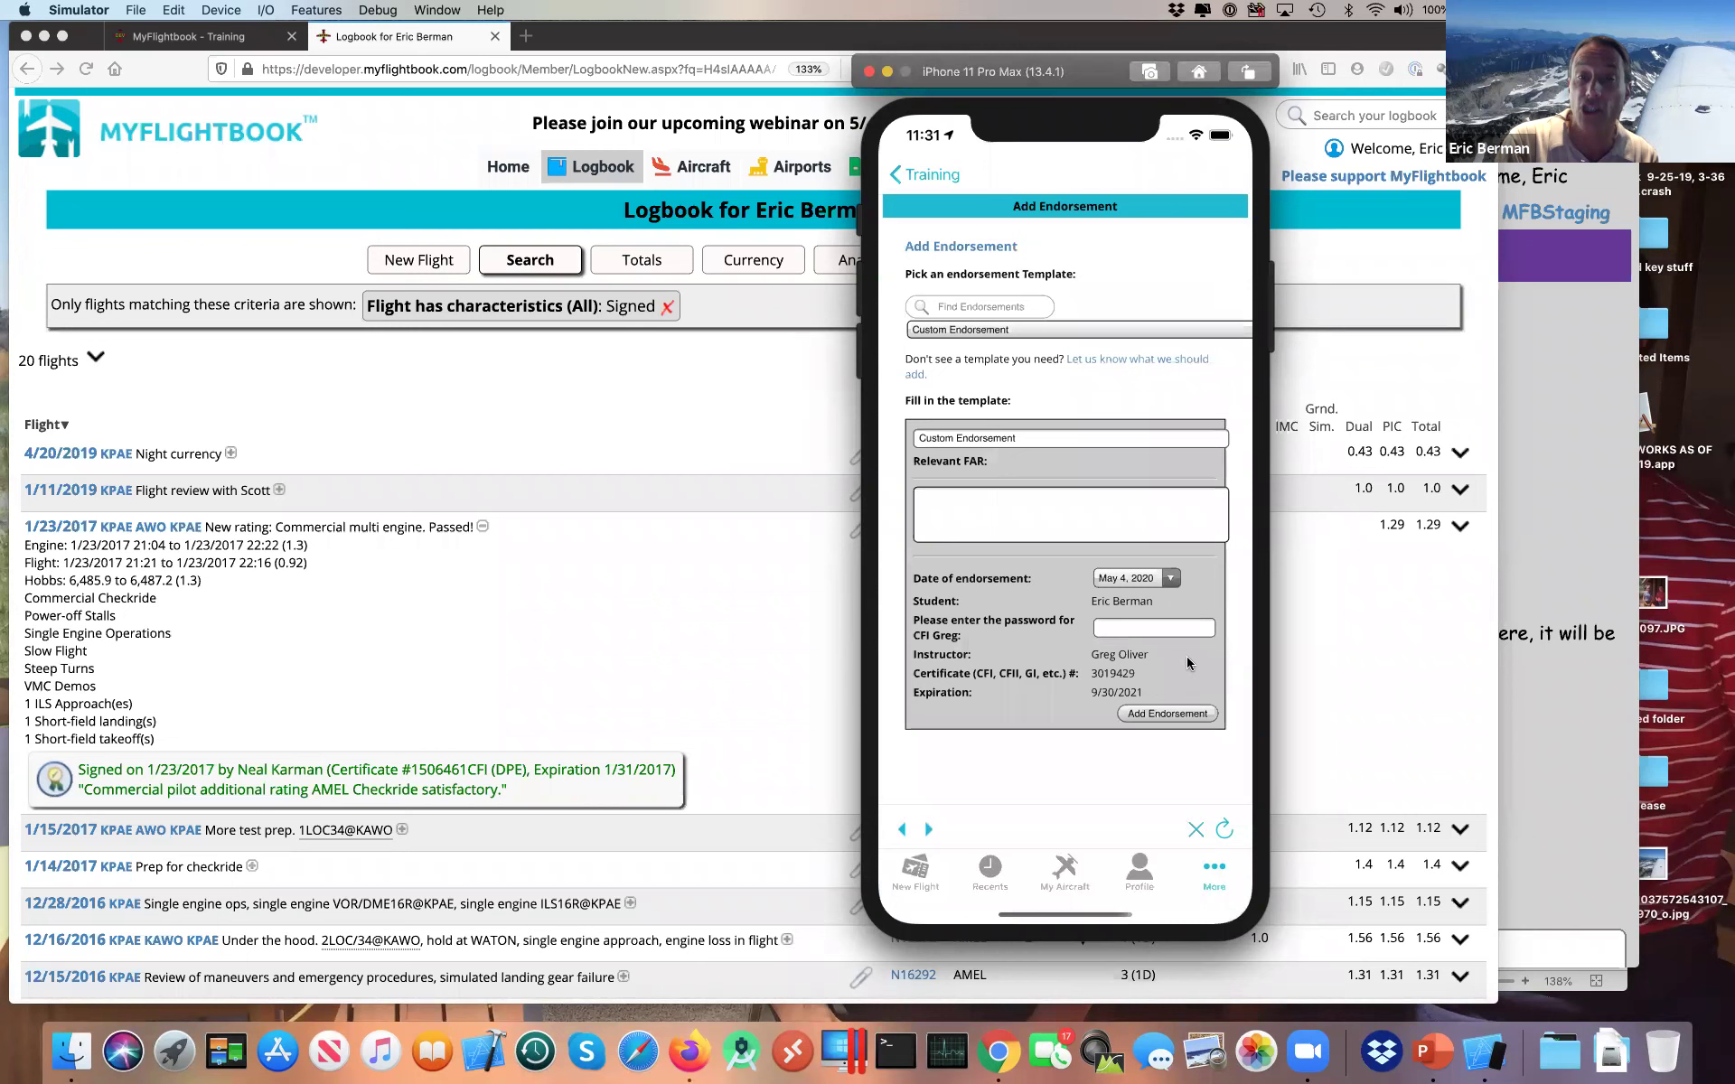
{"action": "left_click", "coordinate": [1135, 625]}
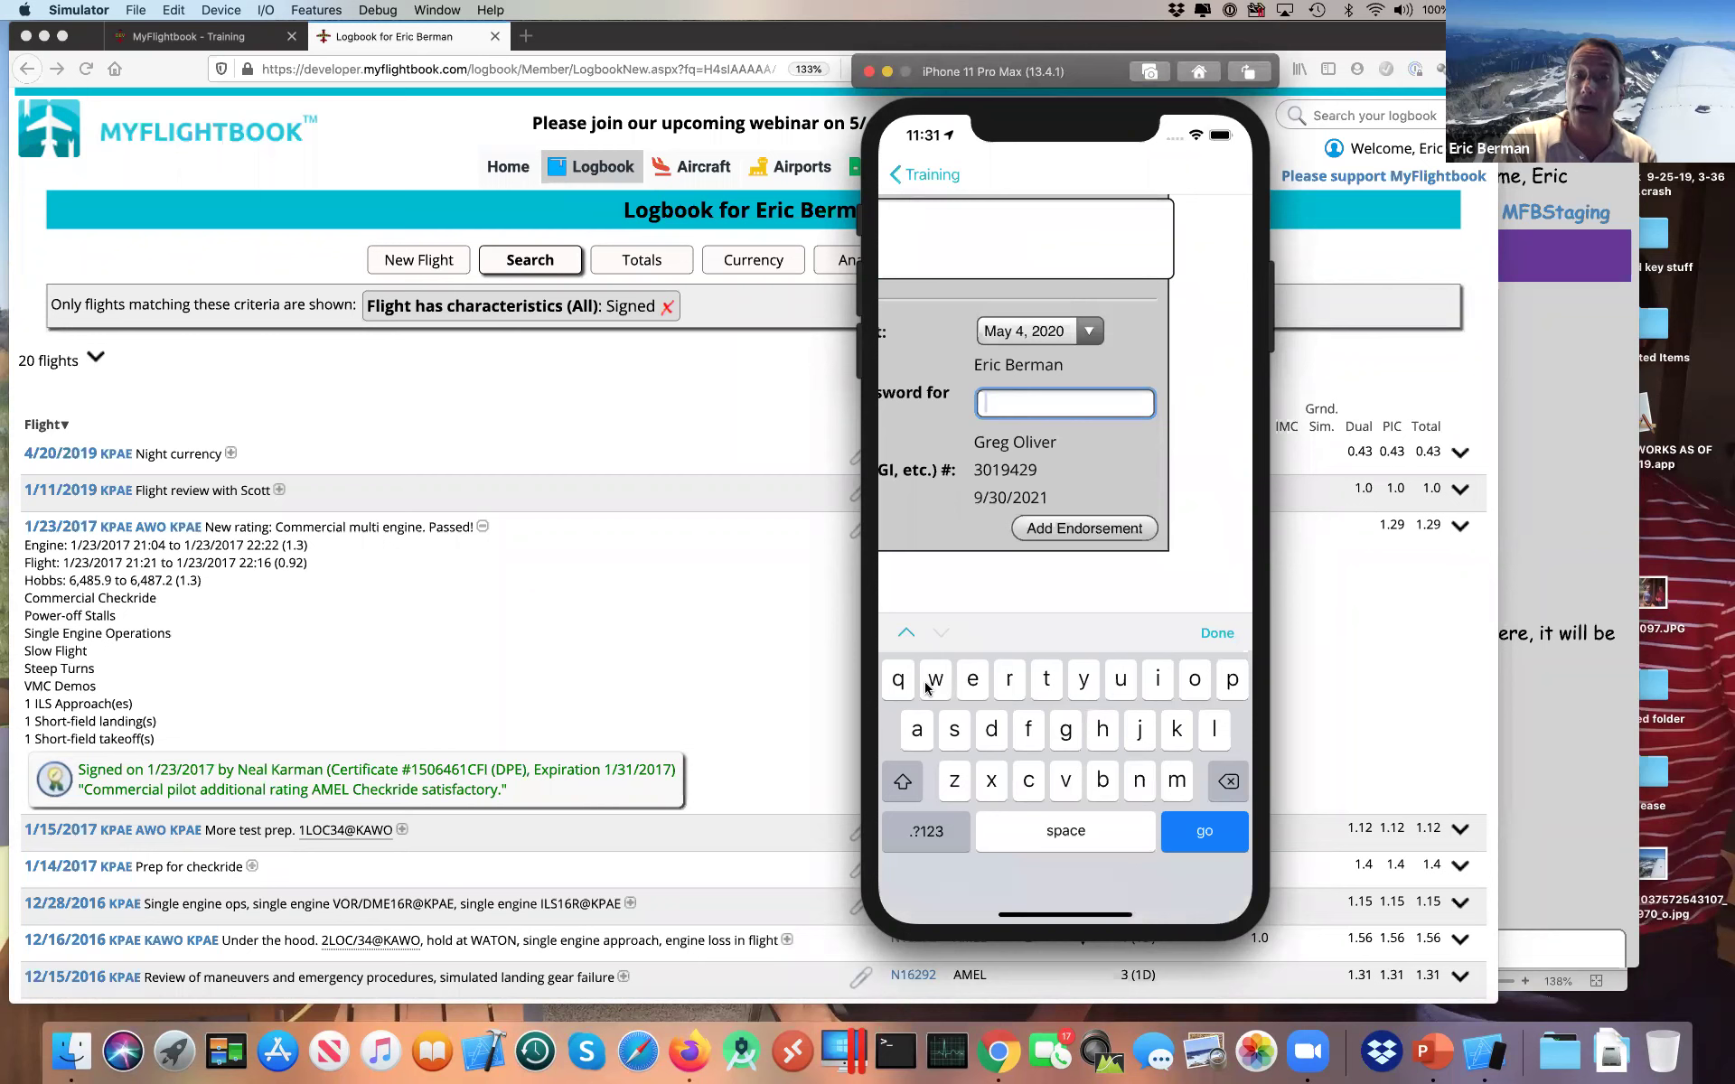
{"action": "left_click", "coordinate": [1216, 634]}
{"action": "left_click", "coordinate": [900, 829]}
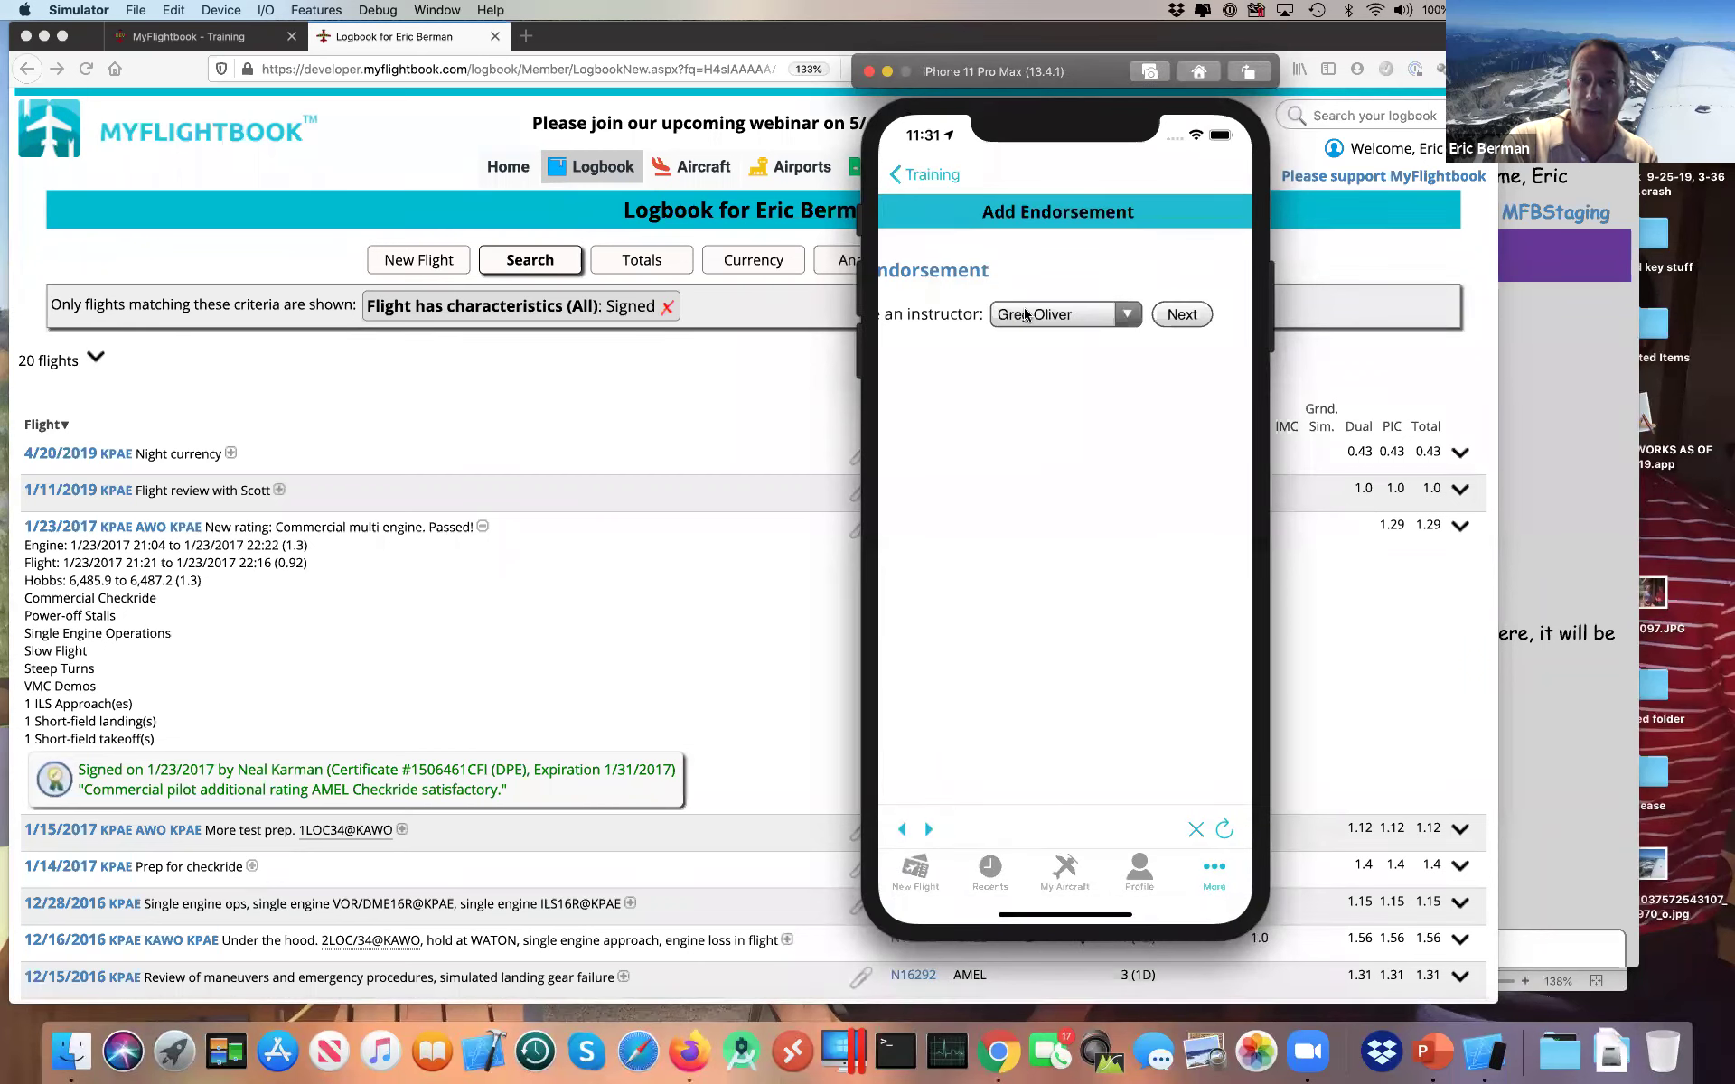
{"action": "left_click", "coordinate": [1026, 314]}
{"action": "left_click", "coordinate": [1061, 826]}
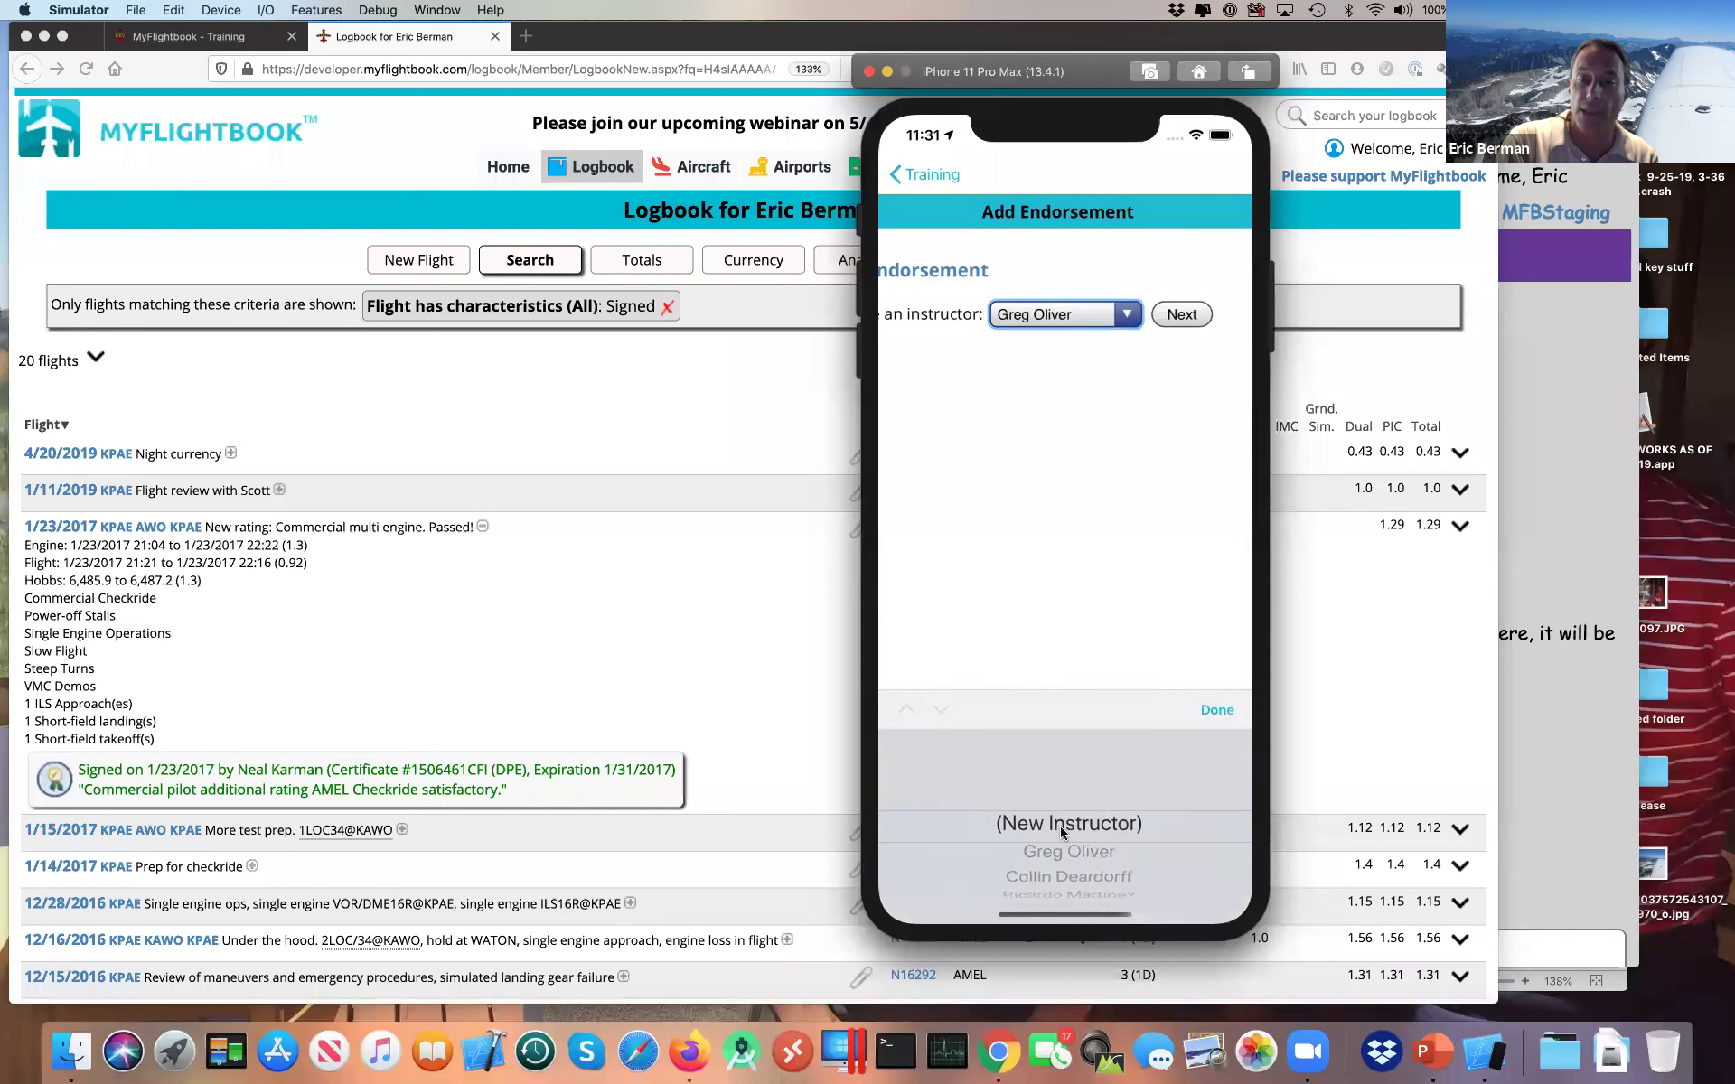
{"action": "left_click", "coordinate": [1211, 709]}
Step: Agree to the signature disclaimer, scribble in the Signed by box, then return to the browser logbook
{"action": "left_click", "coordinate": [1153, 278]}
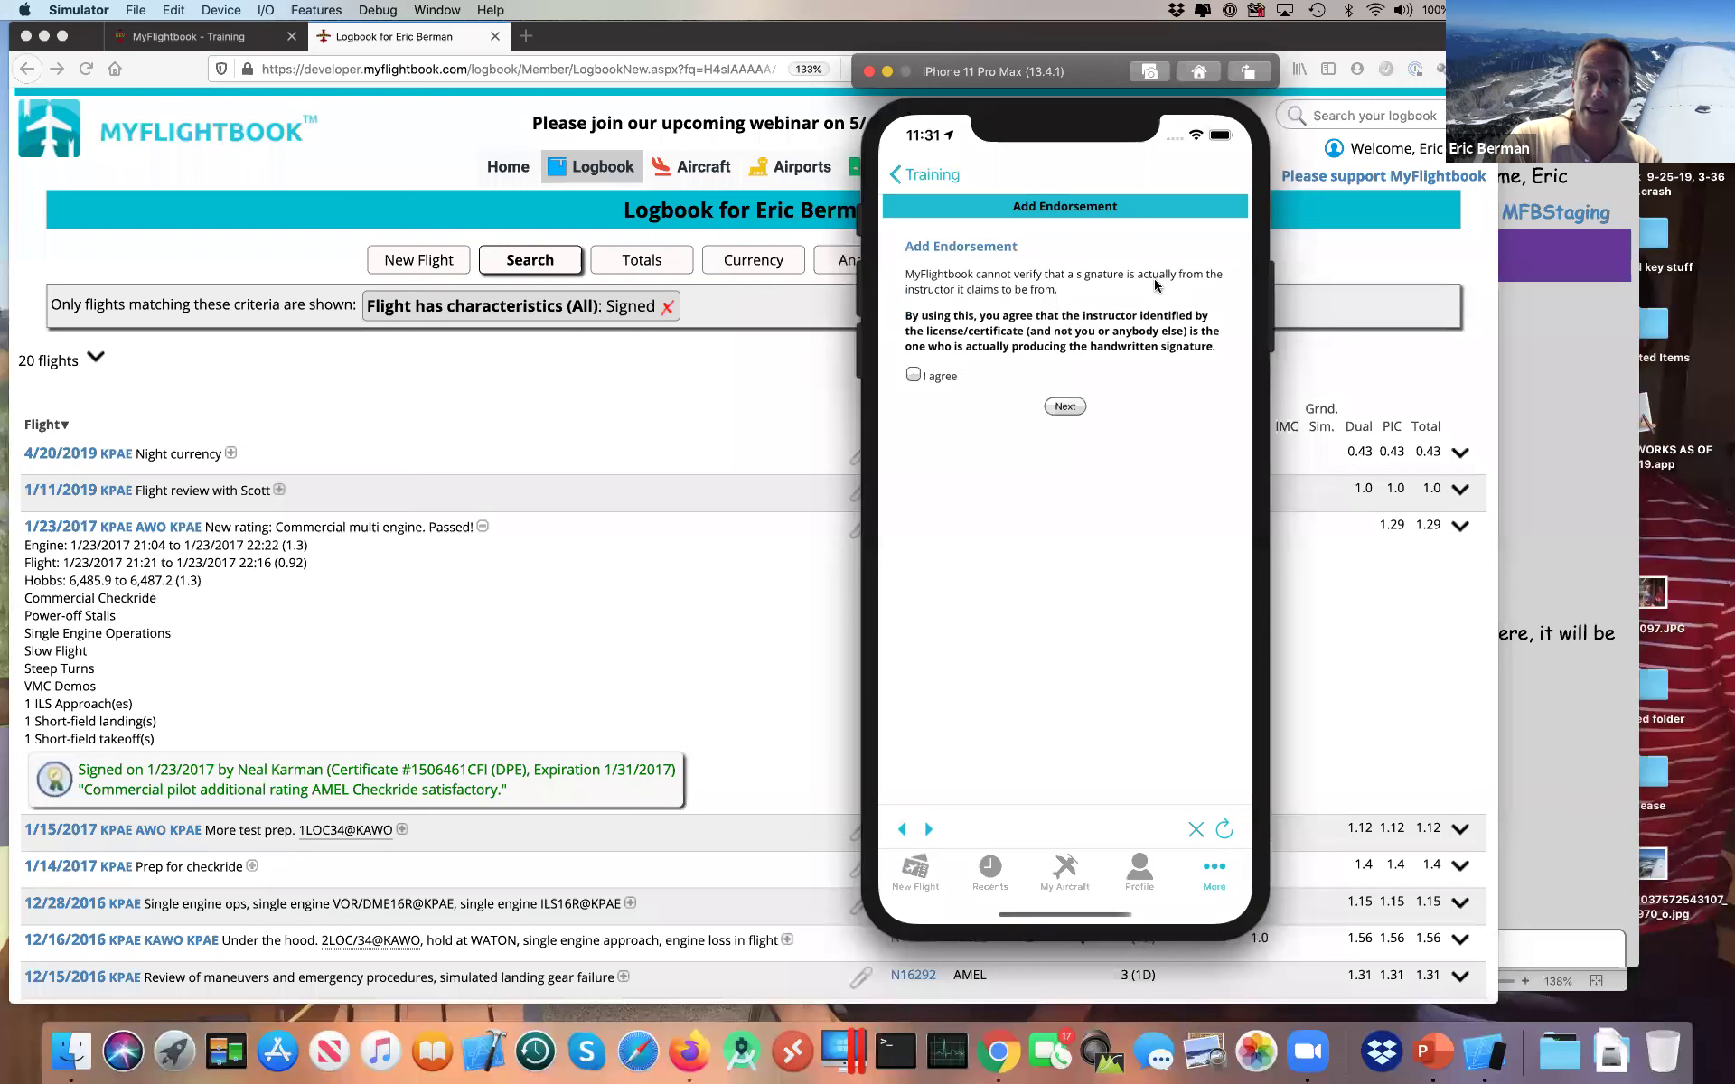
{"action": "left_click", "coordinate": [914, 376]}
{"action": "left_click", "coordinate": [1065, 406]}
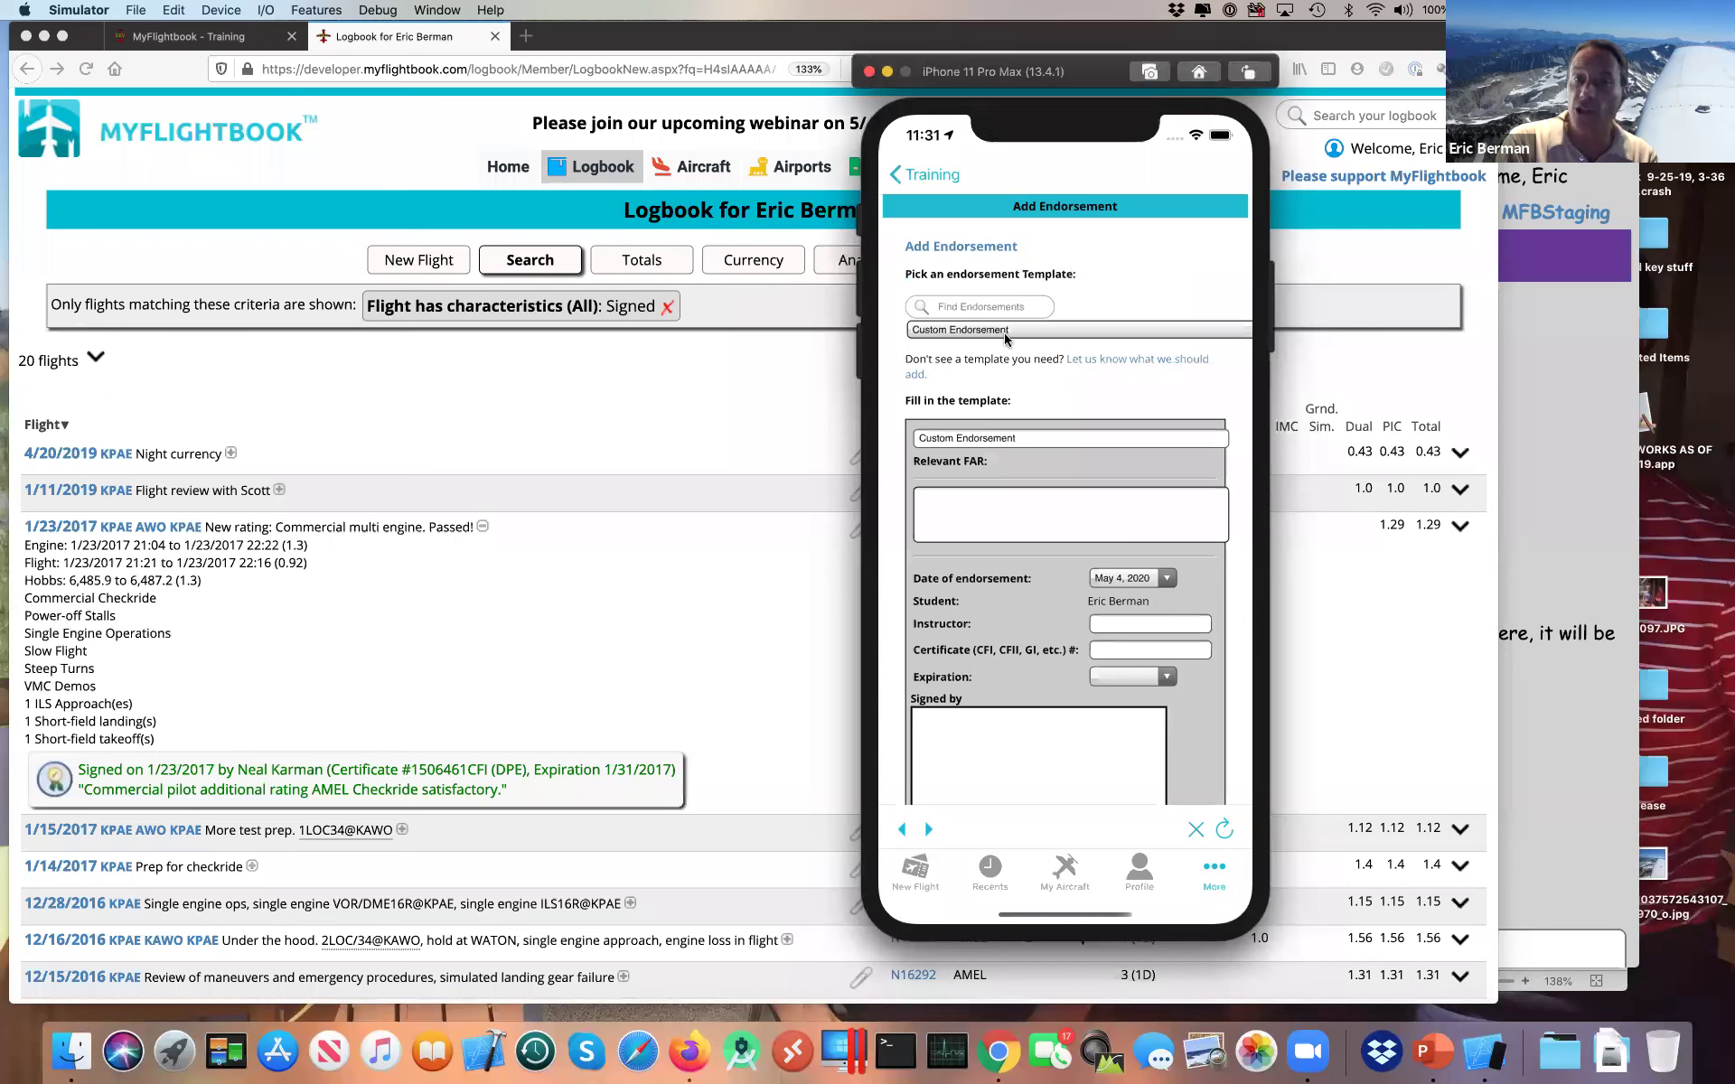
{"action": "left_click_drag", "start_coordinate": [978, 748], "coordinate": [1063, 774]}
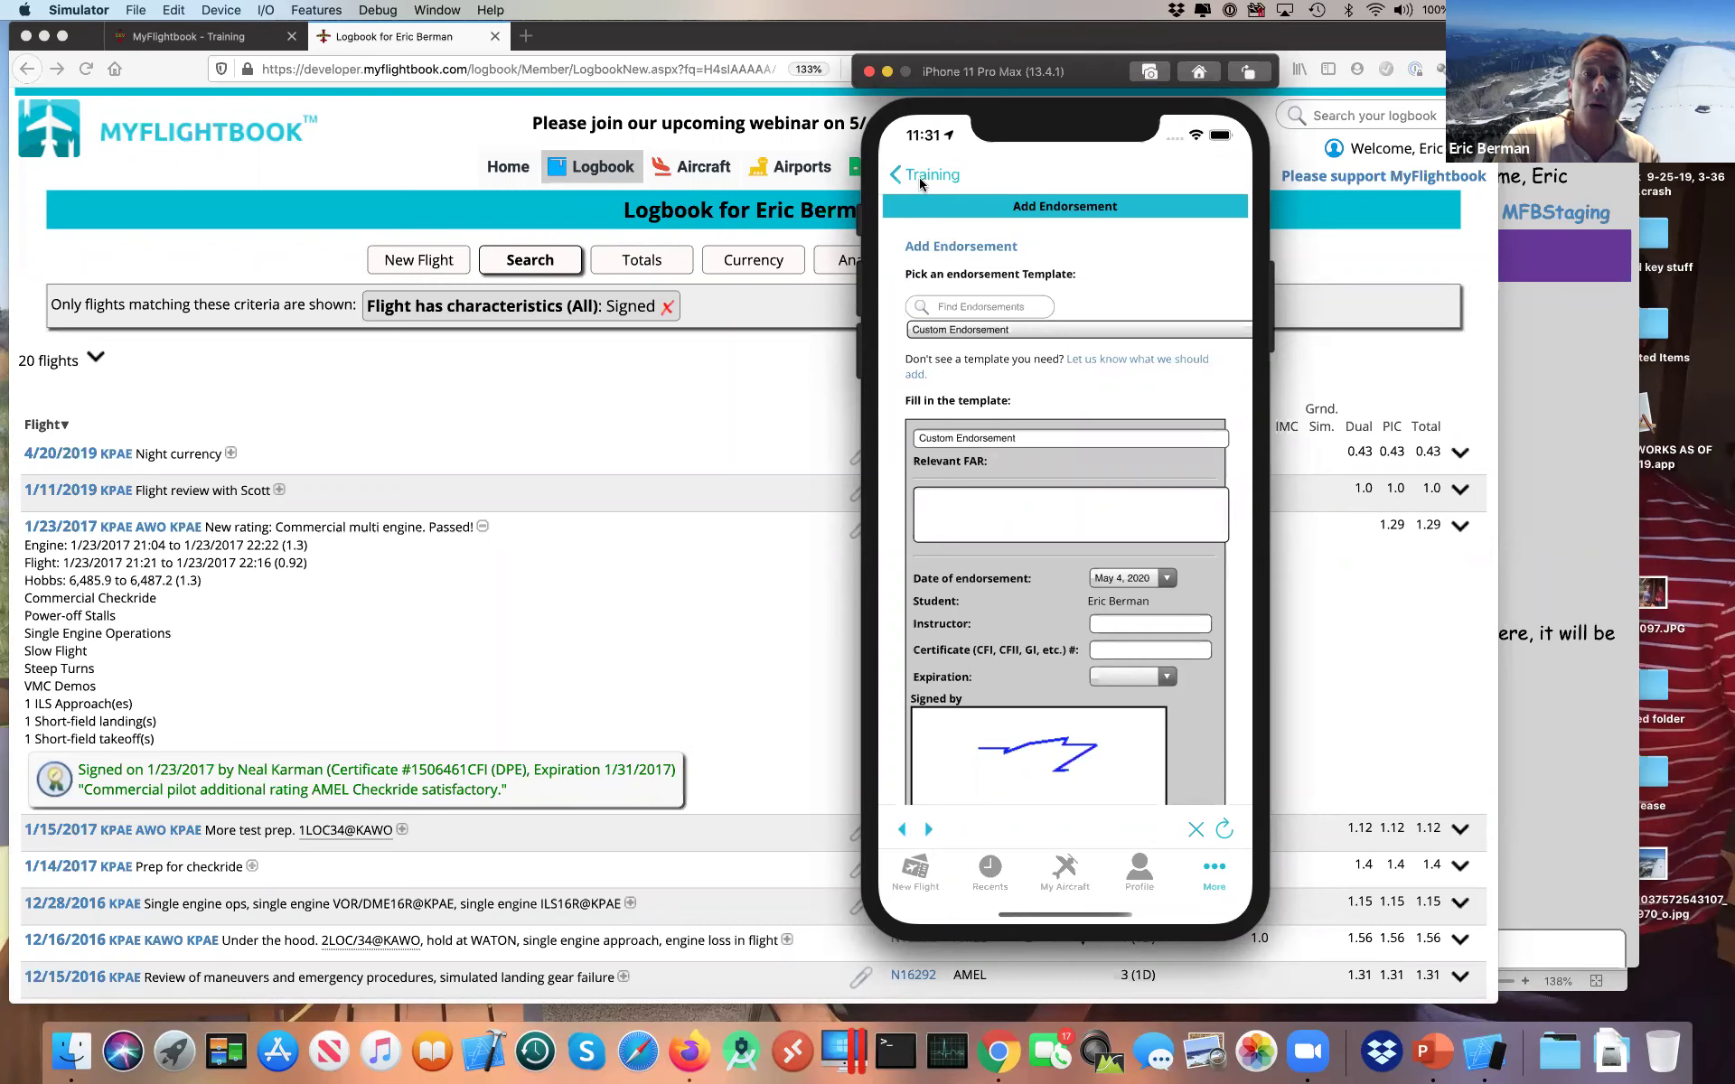
{"action": "left_click", "coordinate": [922, 183]}
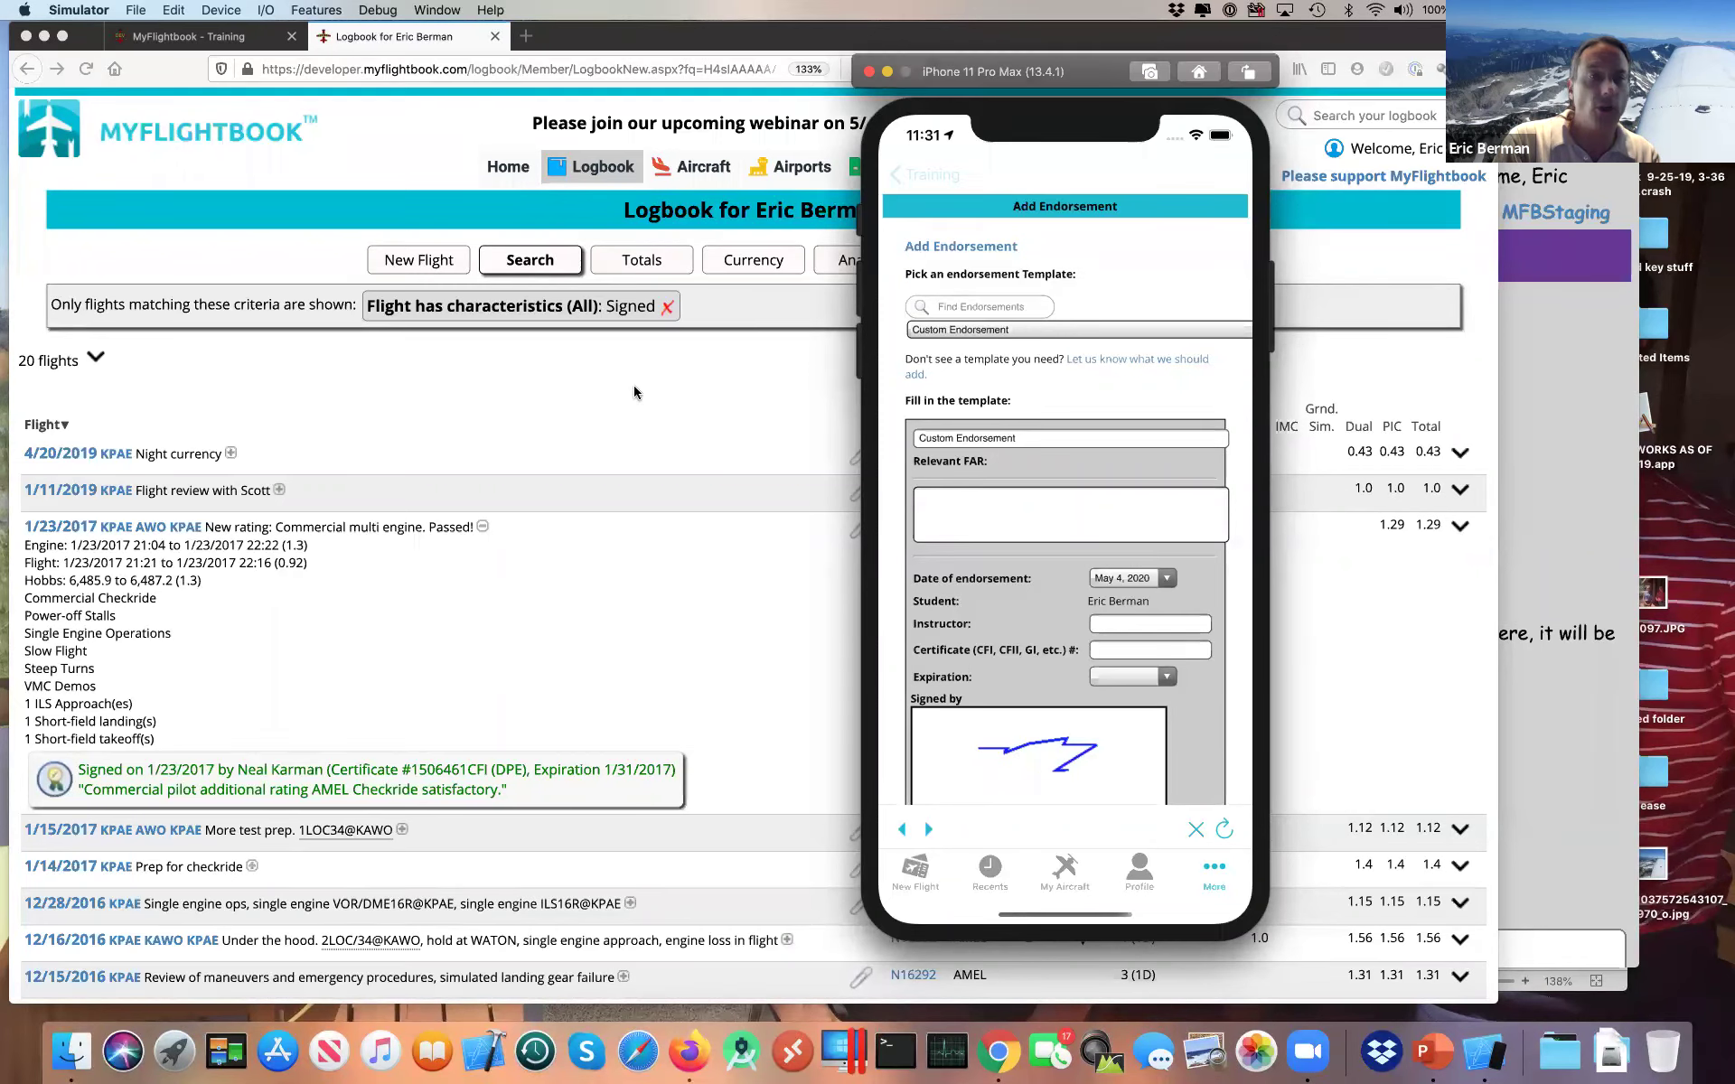
{"action": "left_click", "coordinate": [632, 385]}
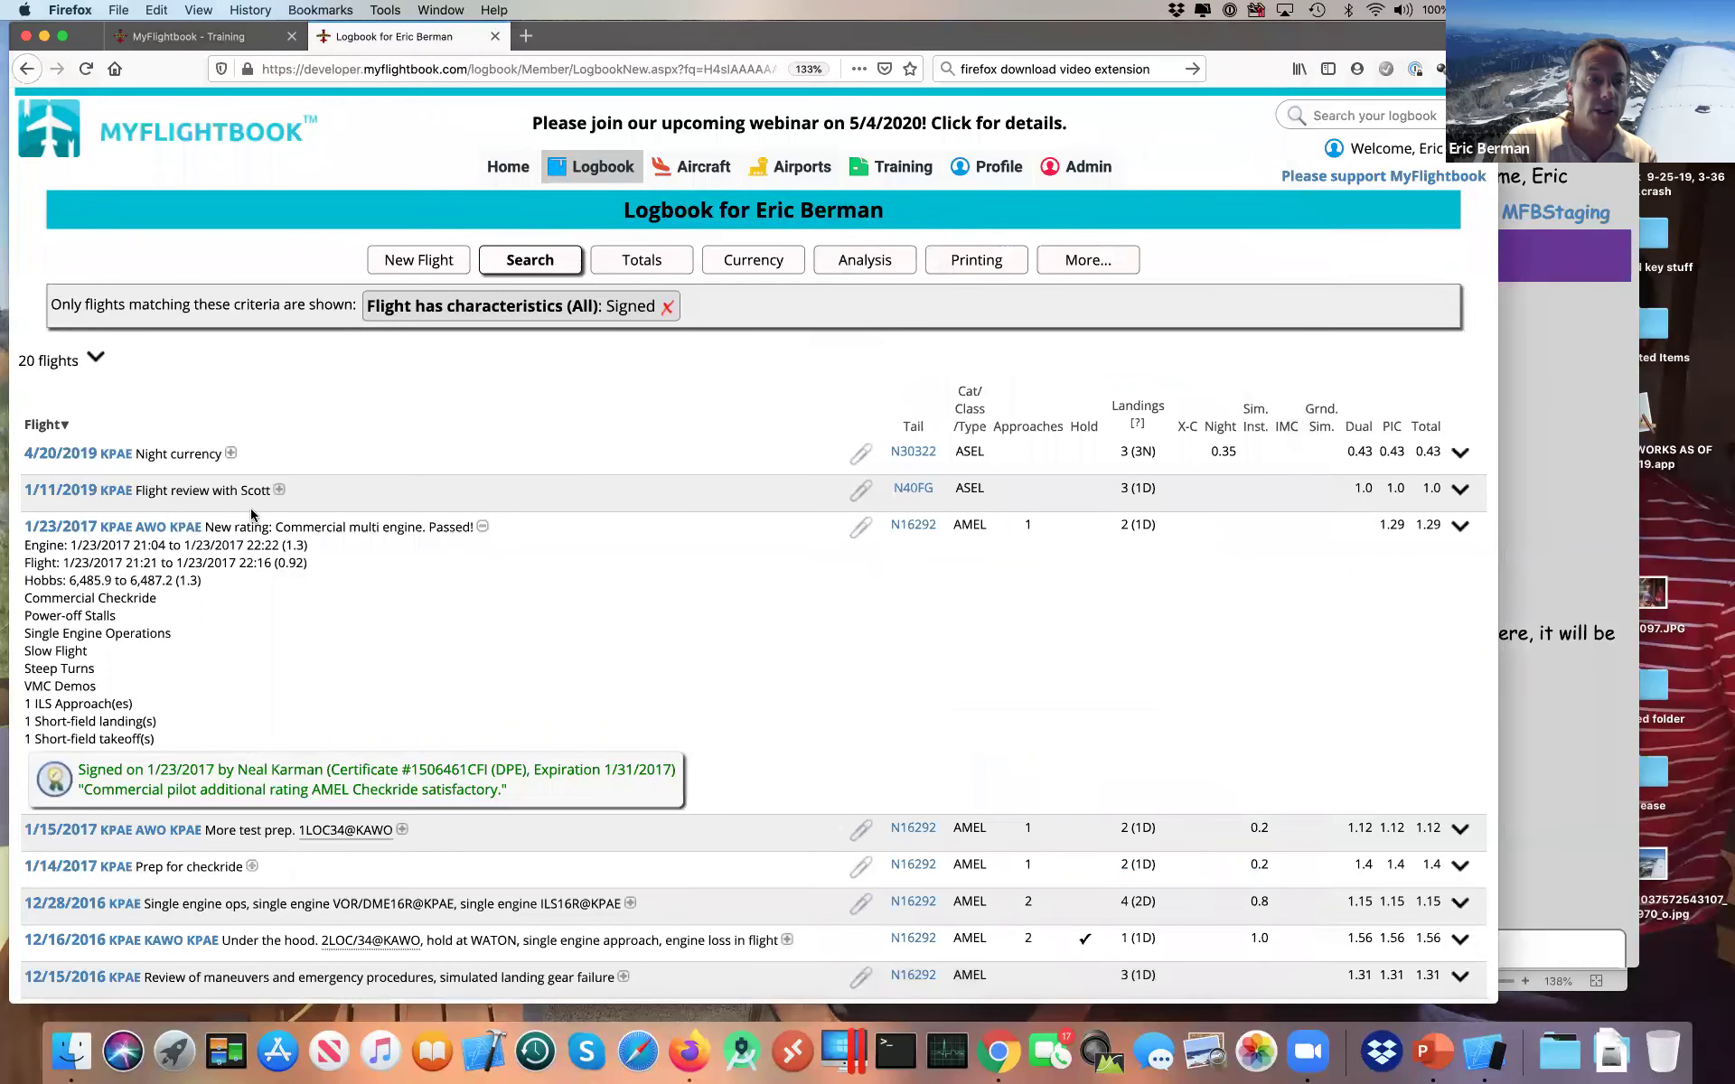
Step: Expand the 1/11/2019 flight to see its signature, then bring up Chrome's MFBStaging Training page
{"action": "left_click", "coordinate": [279, 491]}
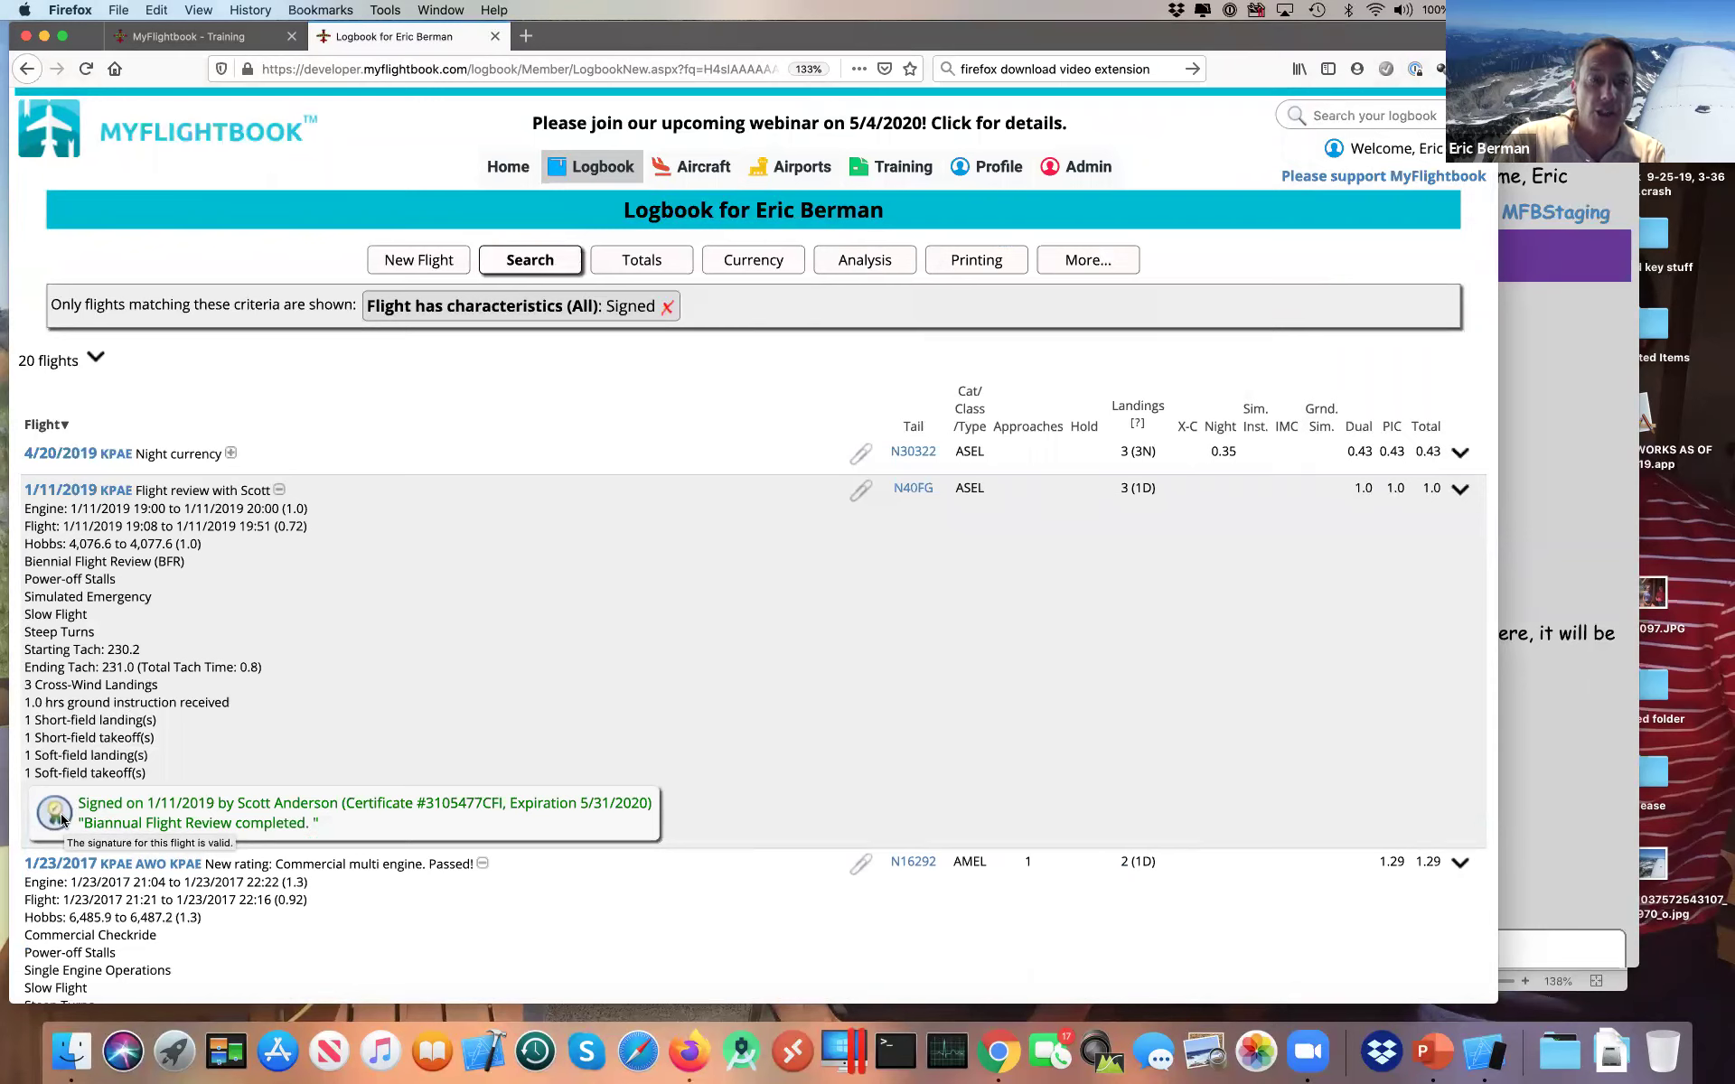
{"action": "key", "text": "super+Tab"}
{"action": "key", "text": "super+Tab"}
{"action": "key", "text": "Tab"}
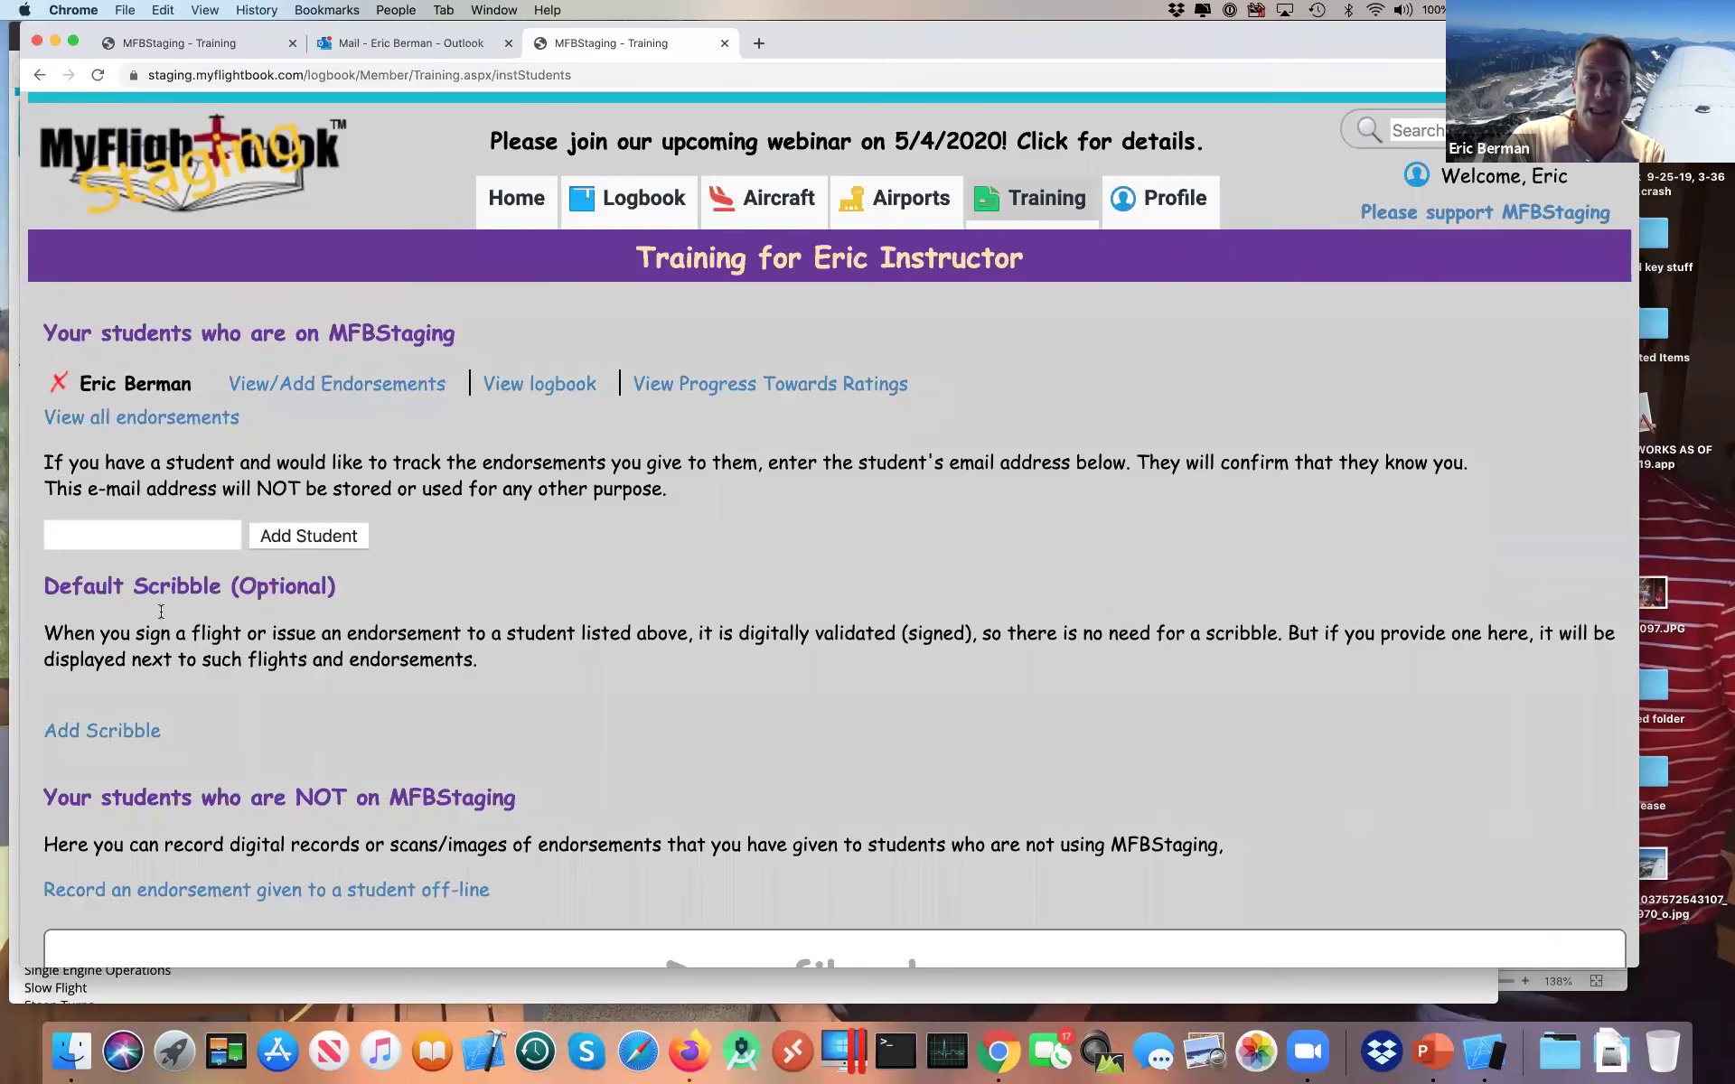
Step: Draw and save a smiley-face Default Scribble, then open View/Add Endorsements for the student
{"action": "scroll", "coordinate": [178, 635], "scroll_direction": "down", "scroll_amount": 3}
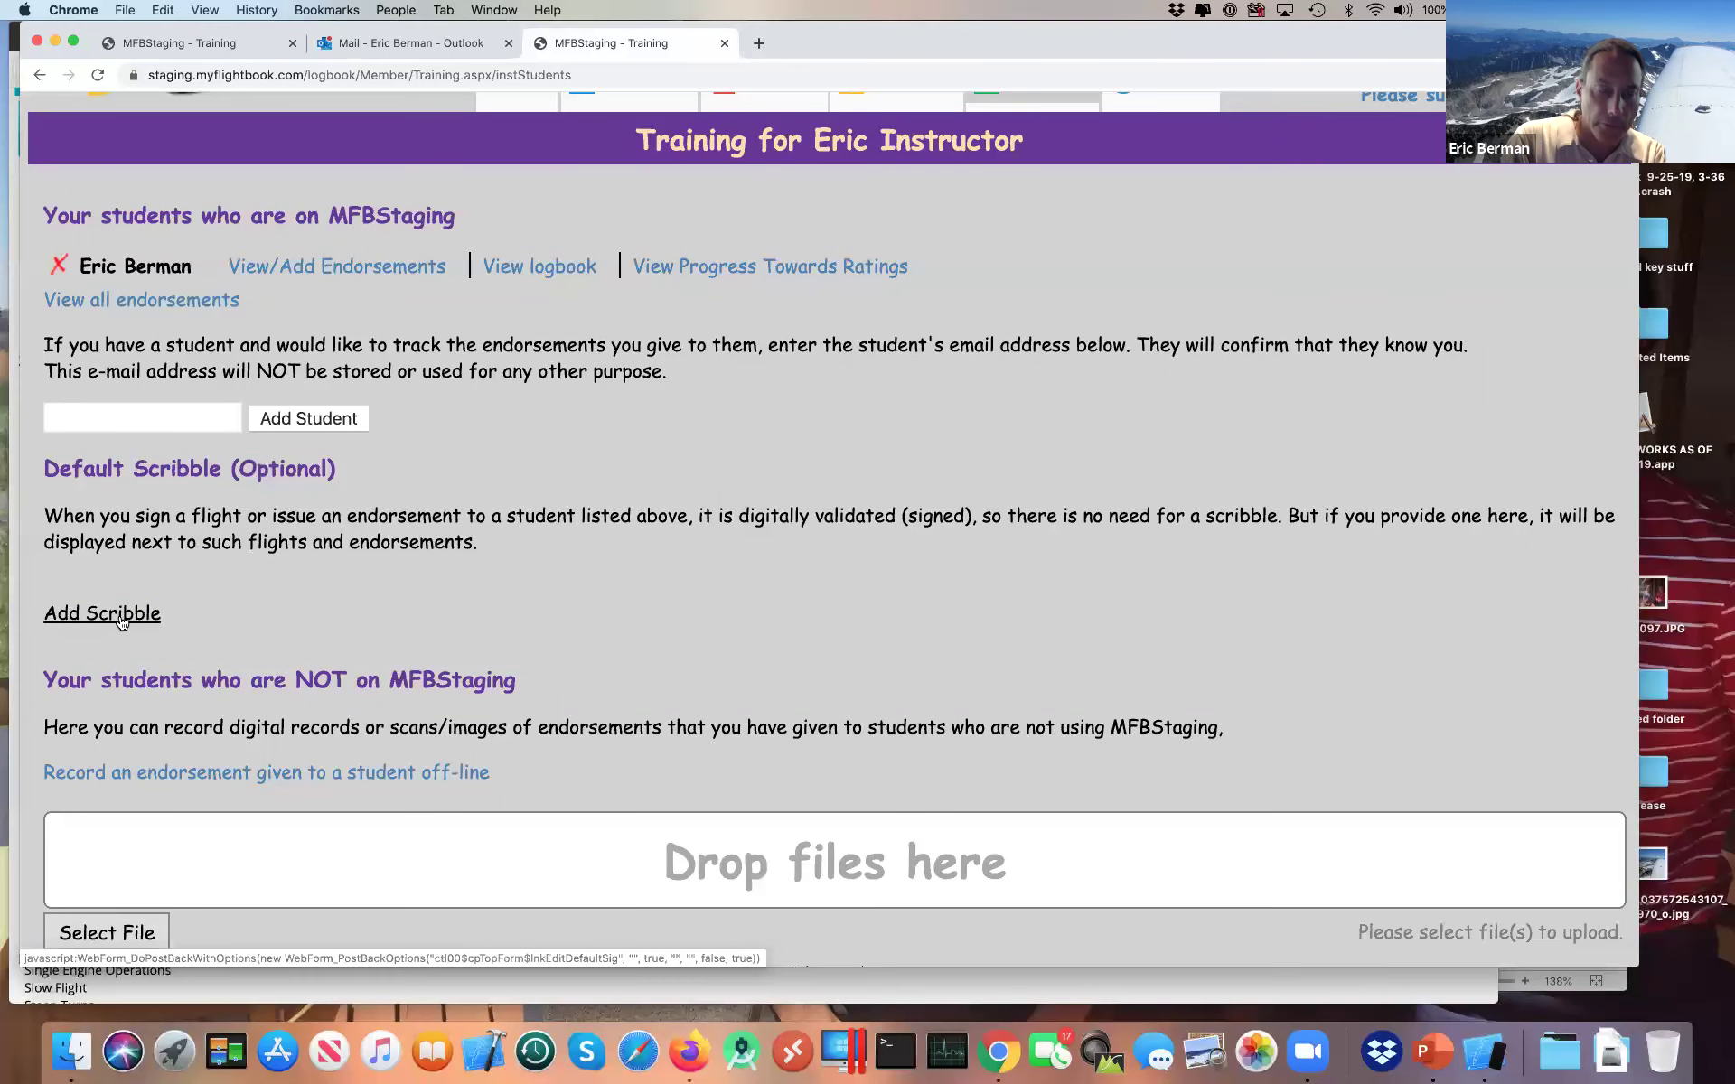
{"action": "left_click", "coordinate": [122, 618]}
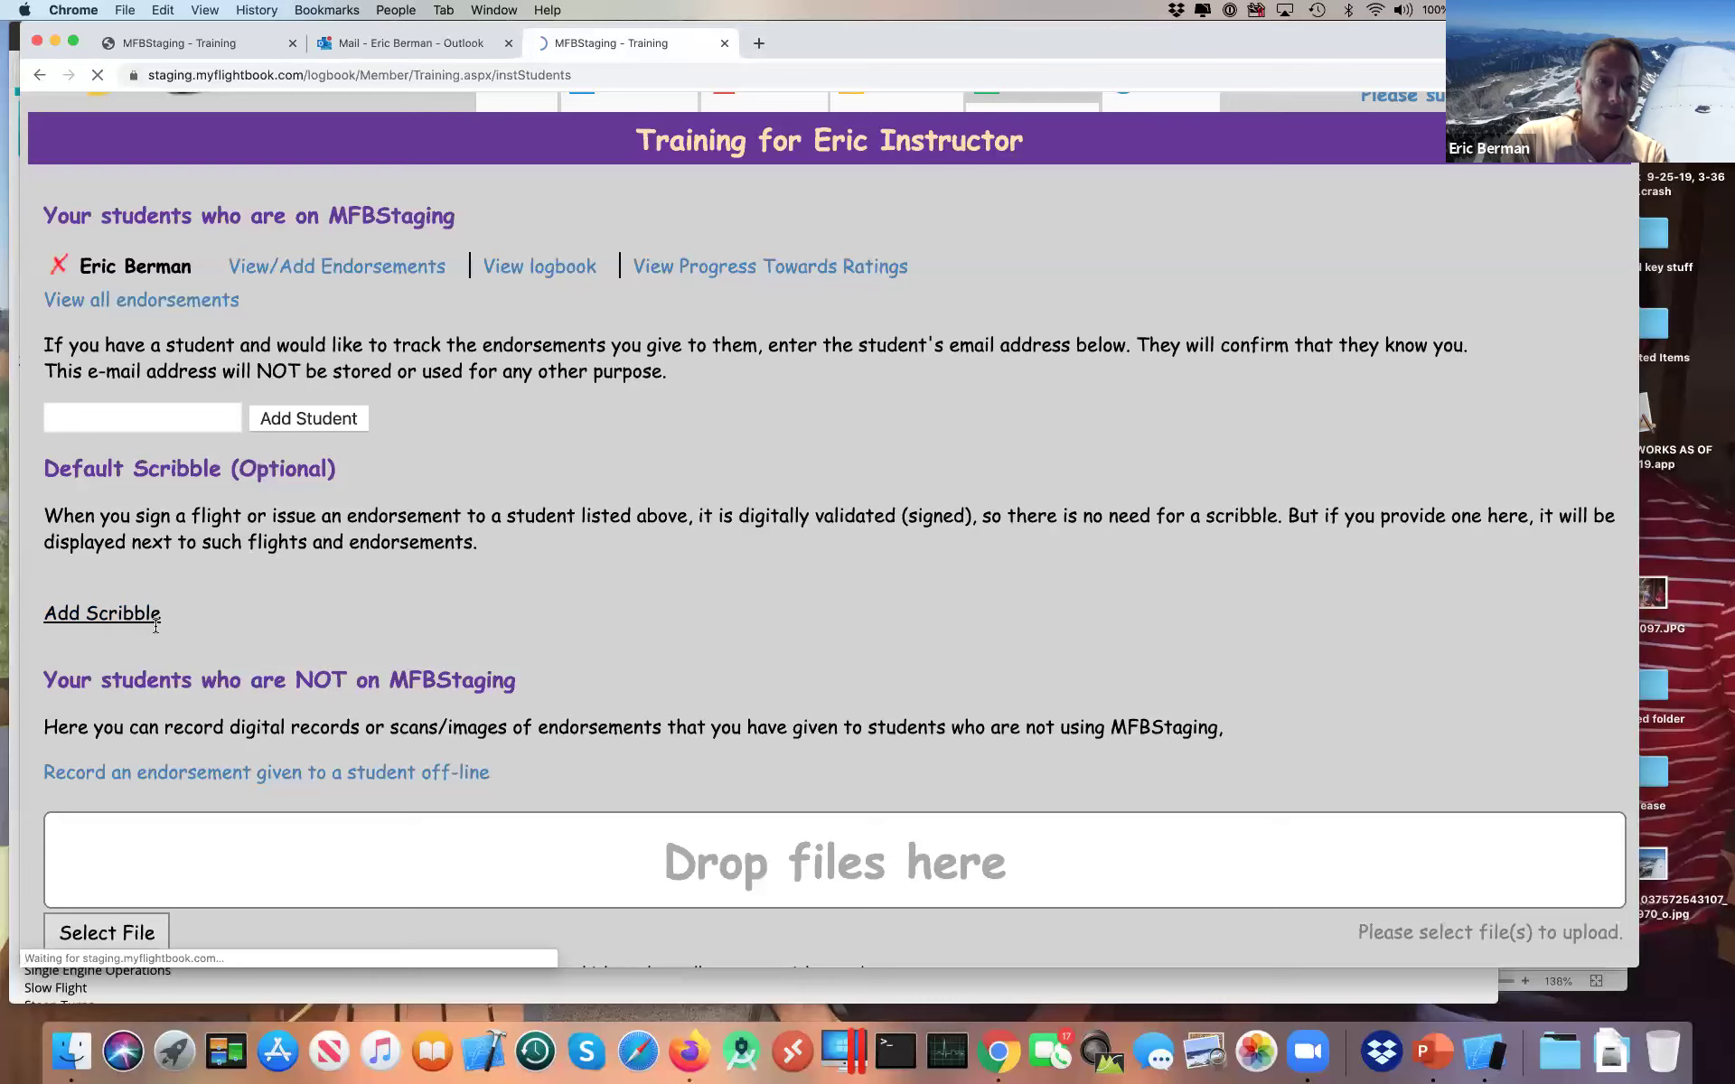
{"action": "mouse_move", "coordinate": [247, 727]}
{"action": "left_mouse_down"}
{"action": "mouse_move", "coordinate": [209, 730]}
{"action": "mouse_move", "coordinate": [225, 855]}
{"action": "mouse_move", "coordinate": [312, 800]}
{"action": "mouse_move", "coordinate": [291, 744]}
{"action": "left_mouse_up"}
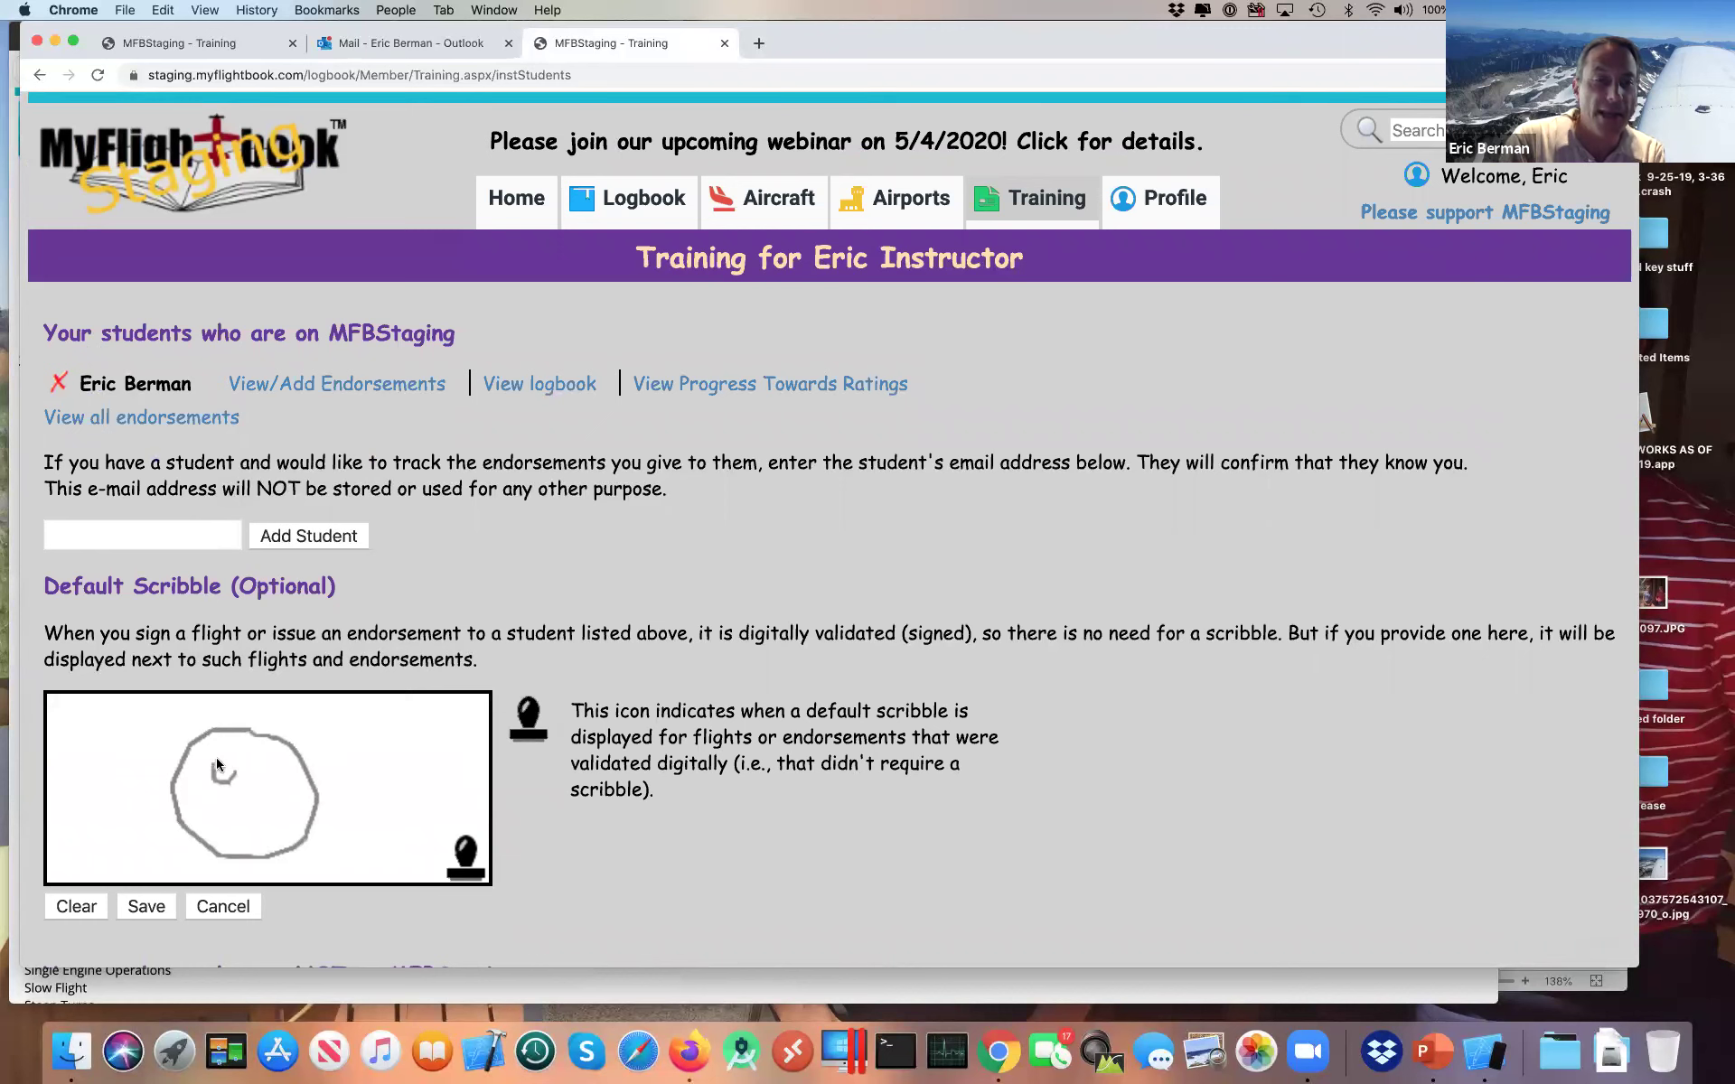
{"action": "mouse_move", "coordinate": [276, 766]}
{"action": "left_mouse_down"}
{"action": "mouse_move", "coordinate": [254, 765]}
{"action": "mouse_move", "coordinate": [285, 808]}
{"action": "left_mouse_up"}
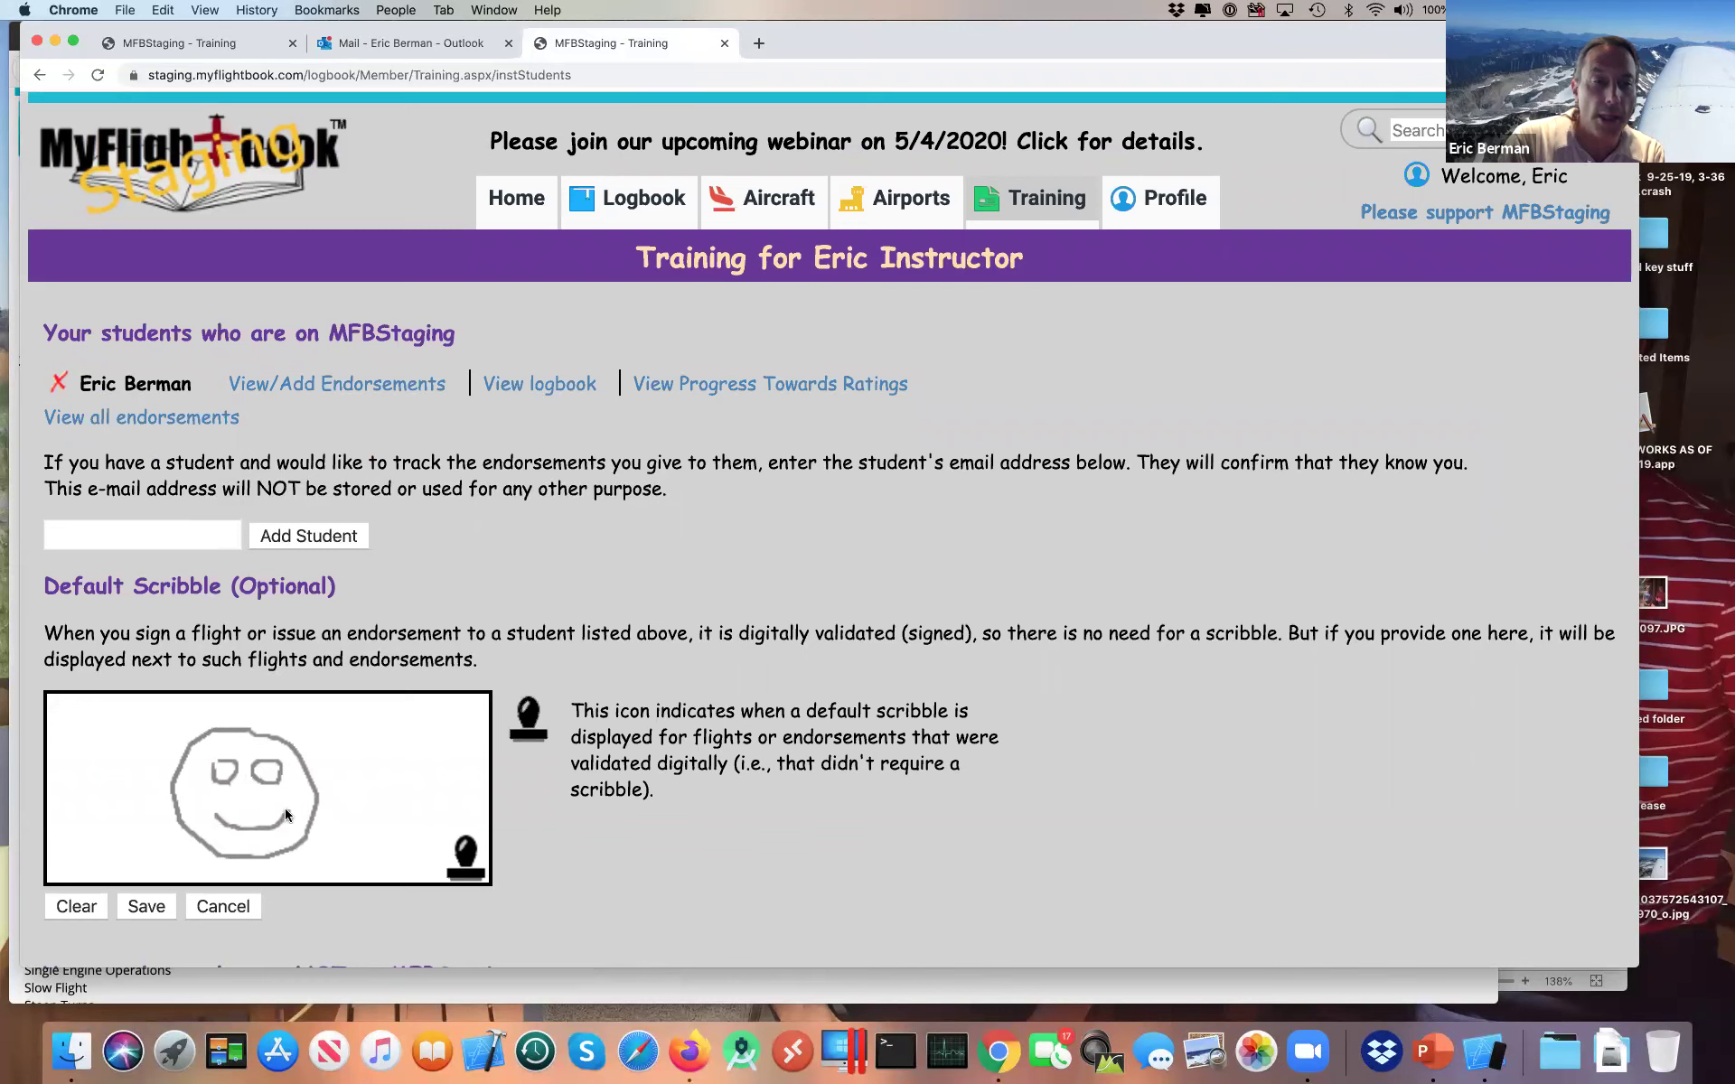
{"action": "left_click", "coordinate": [140, 907]}
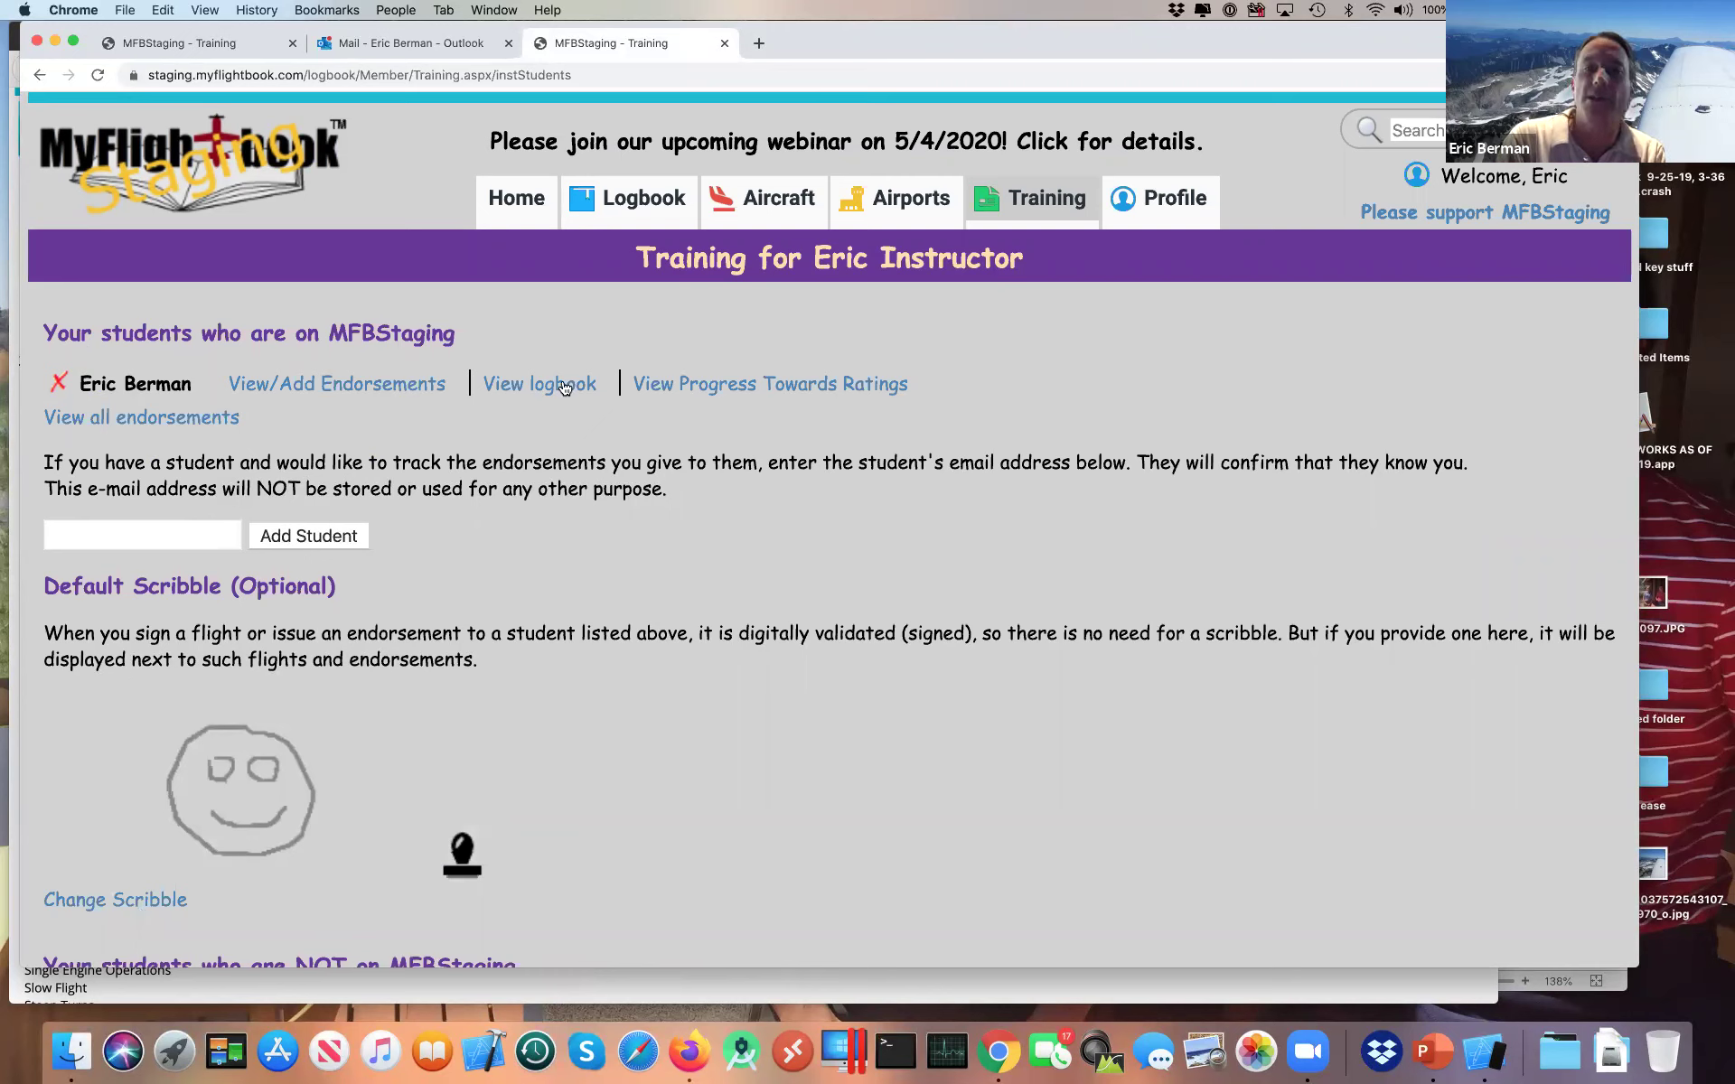
{"action": "left_click", "coordinate": [430, 386]}
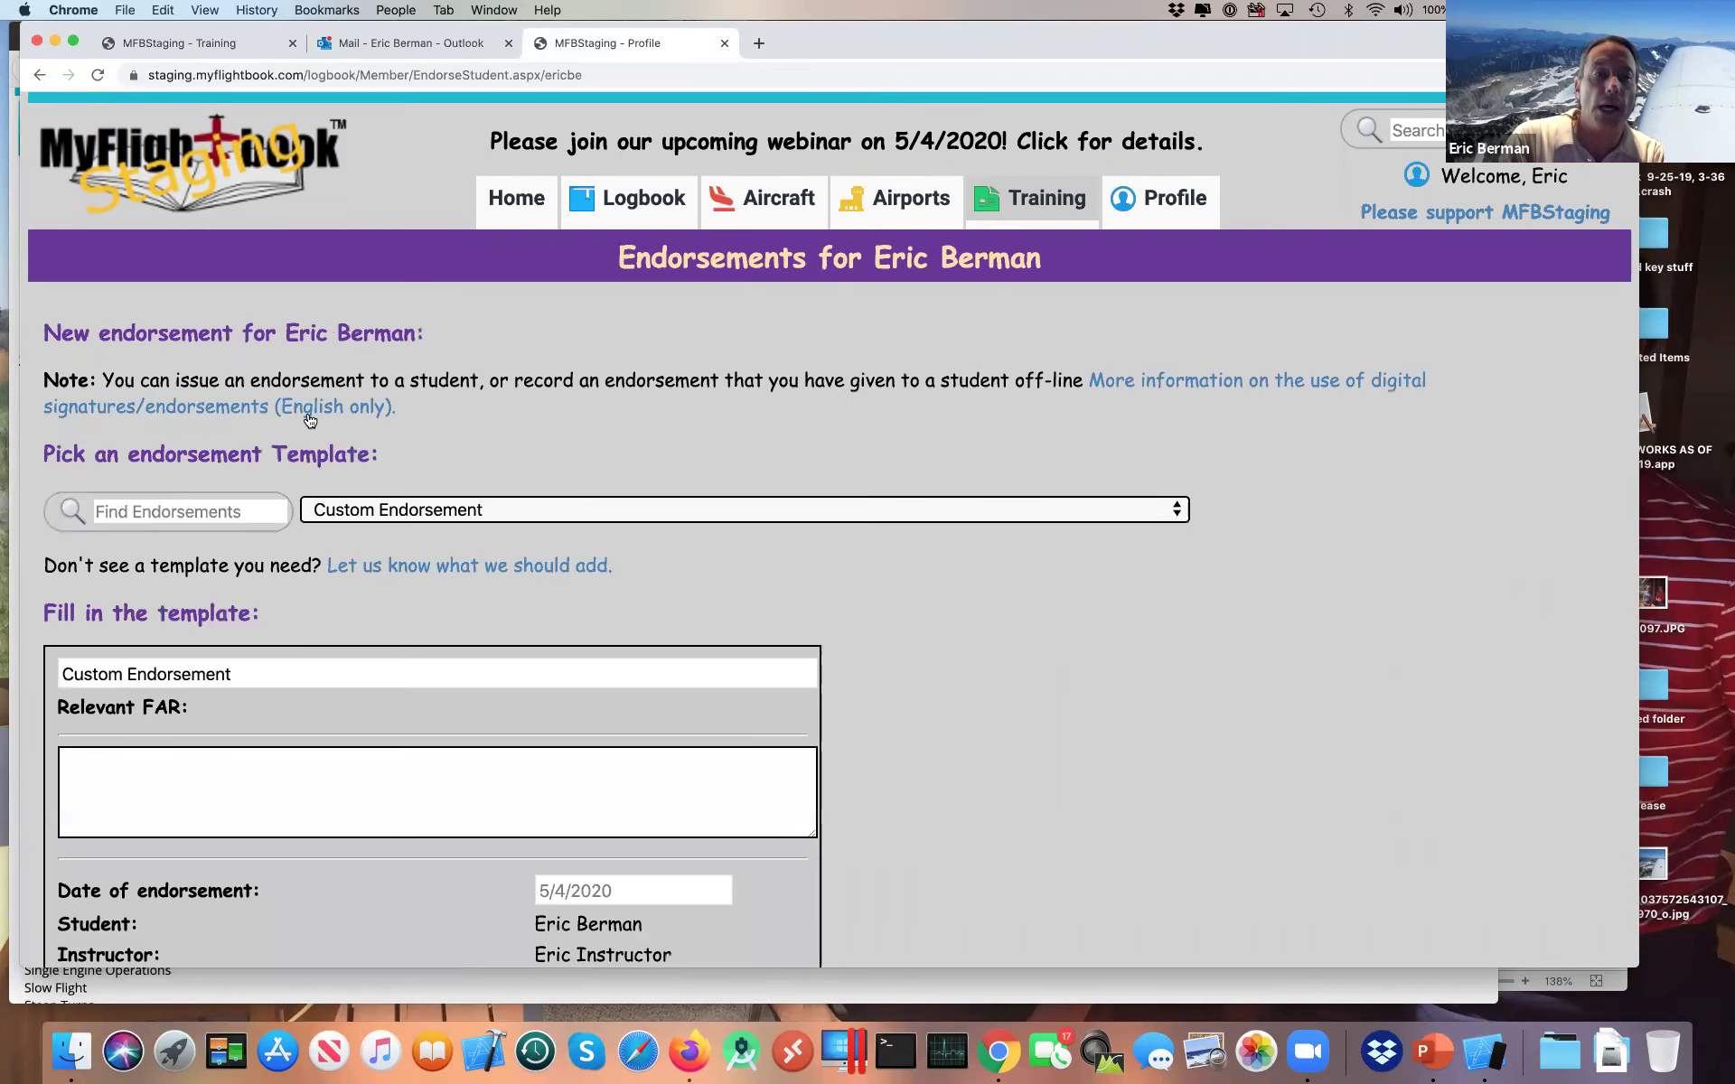
Step: Go back to the students page and check the student's Training > Endorsements list in Firefox
{"action": "left_click", "coordinate": [36, 78]}
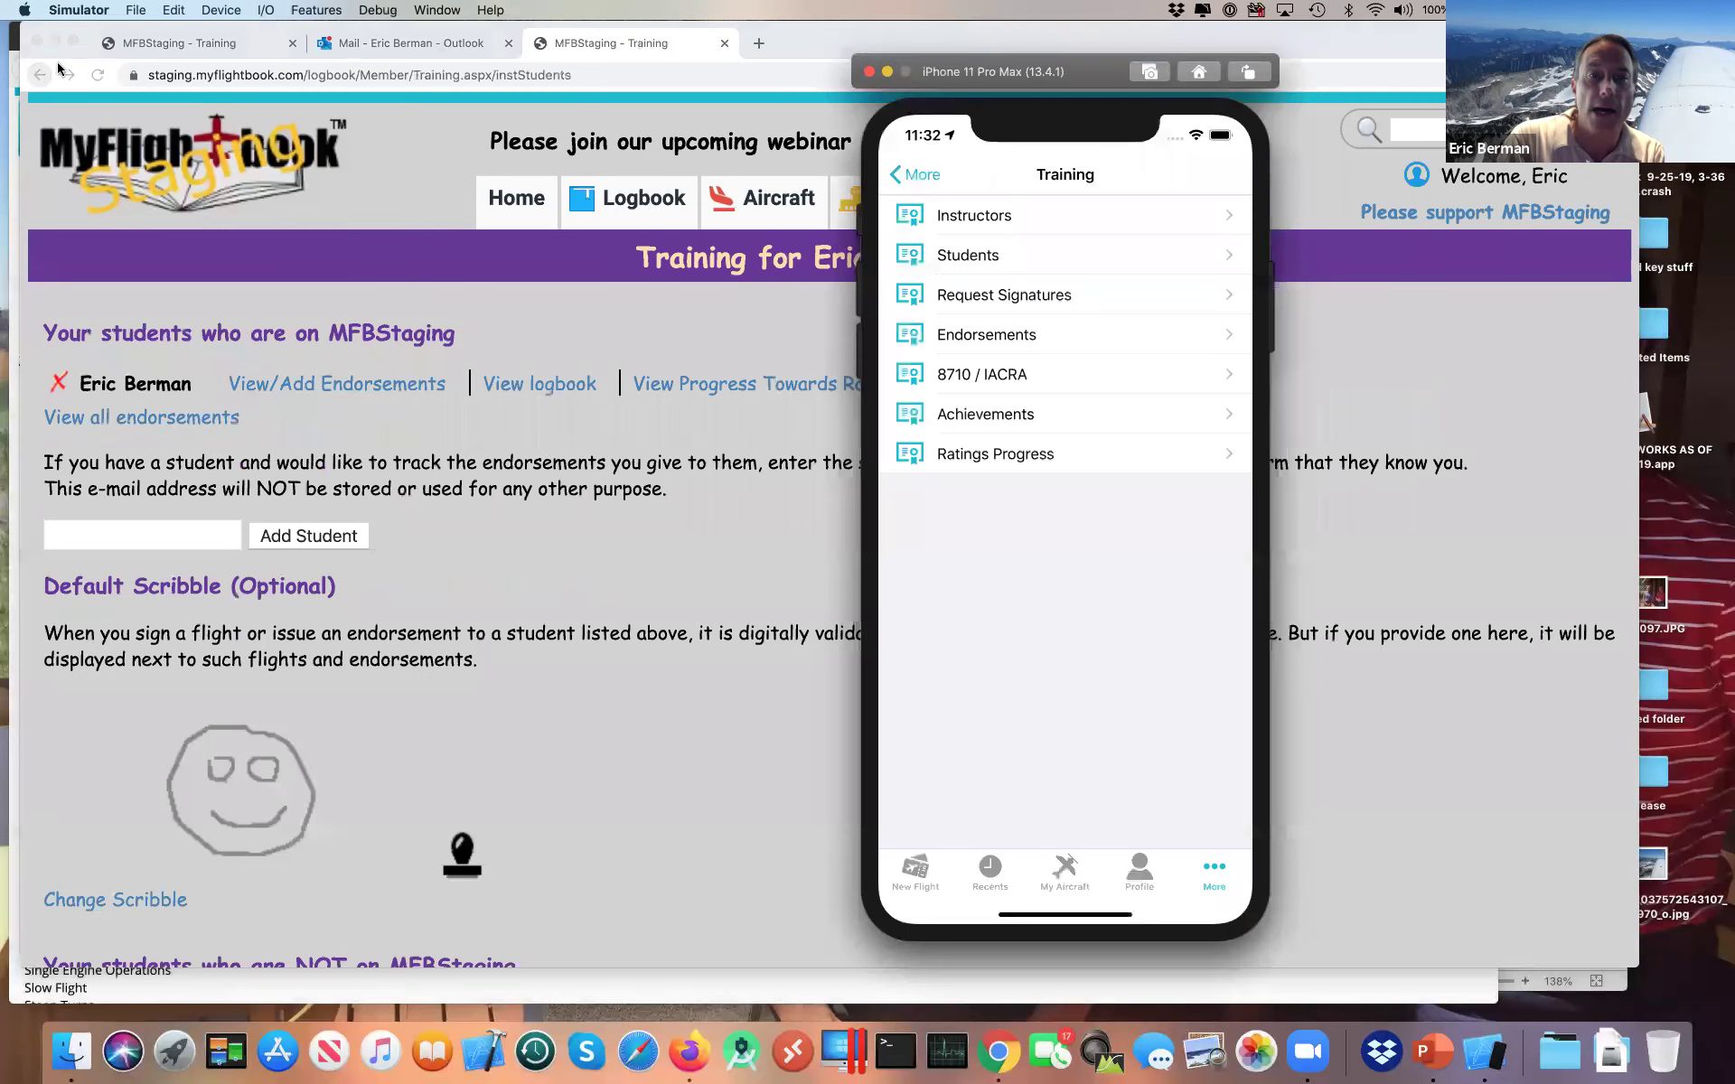
{"action": "key", "text": "super+Tab"}
{"action": "key", "text": "super+Tab"}
{"action": "key", "text": "super+Tab"}
{"action": "mouse_move", "coordinate": [904, 168]}
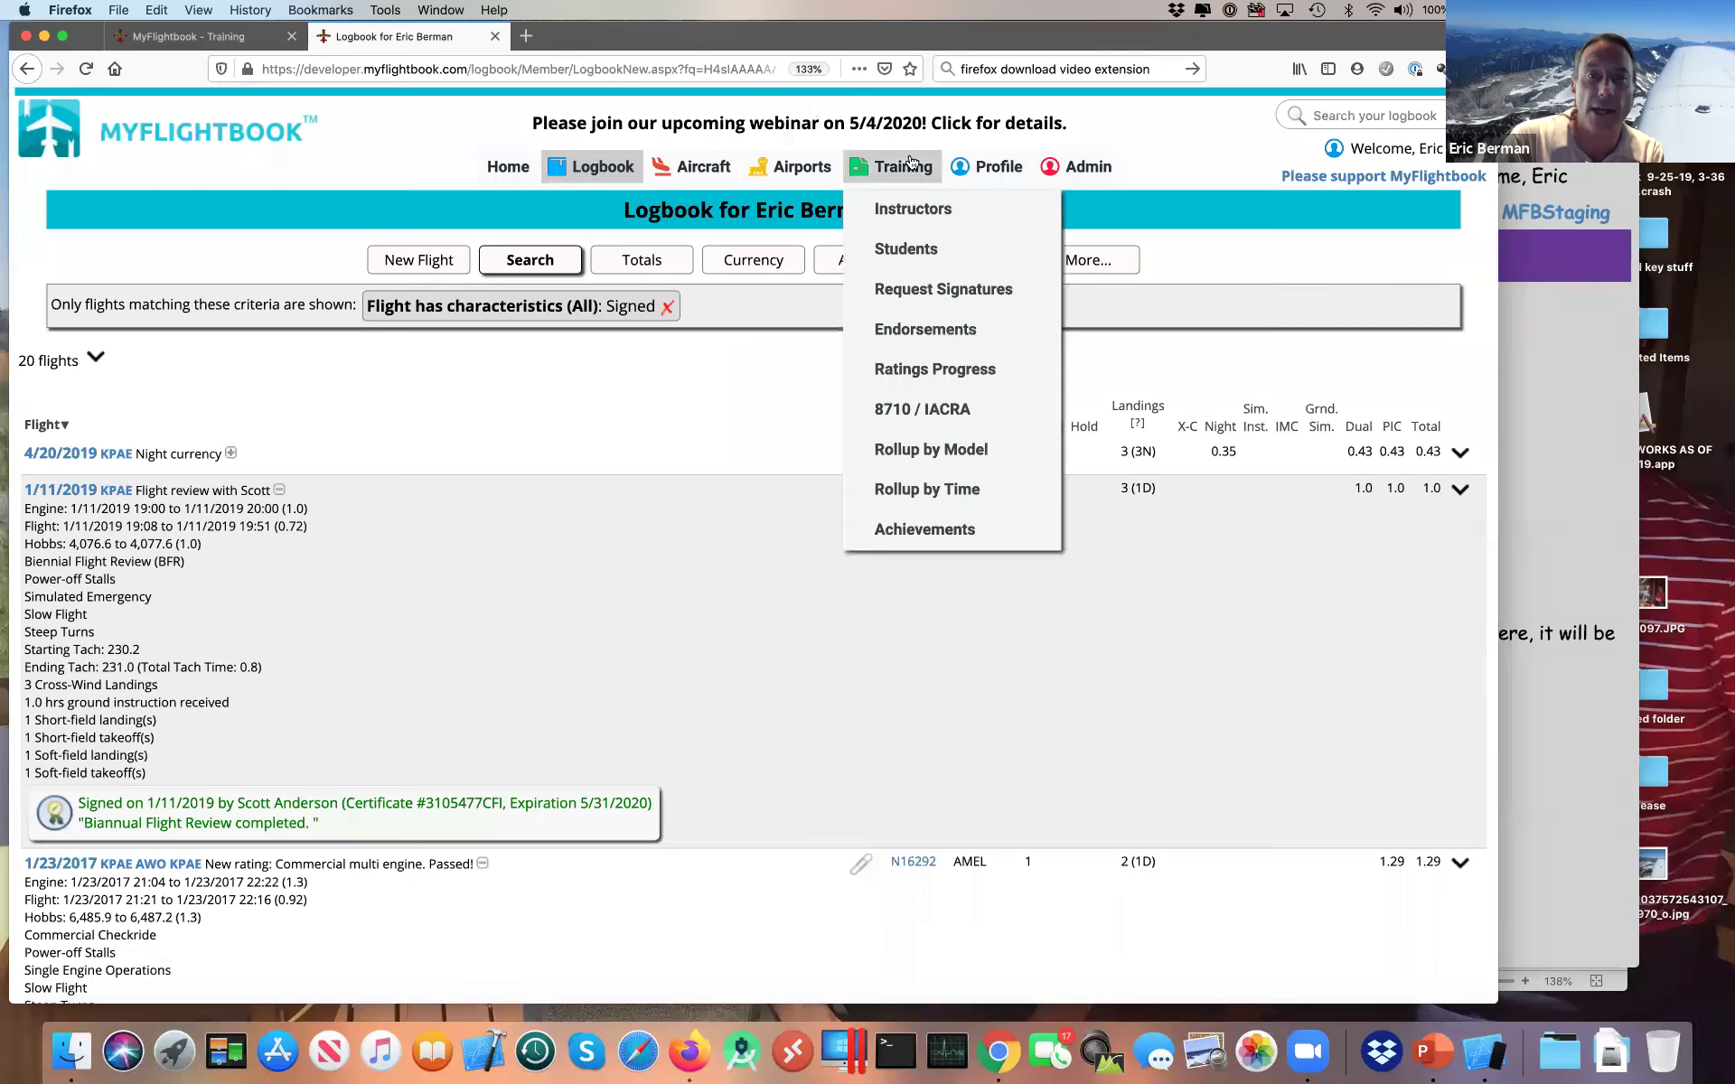
{"action": "left_click", "coordinate": [909, 329]}
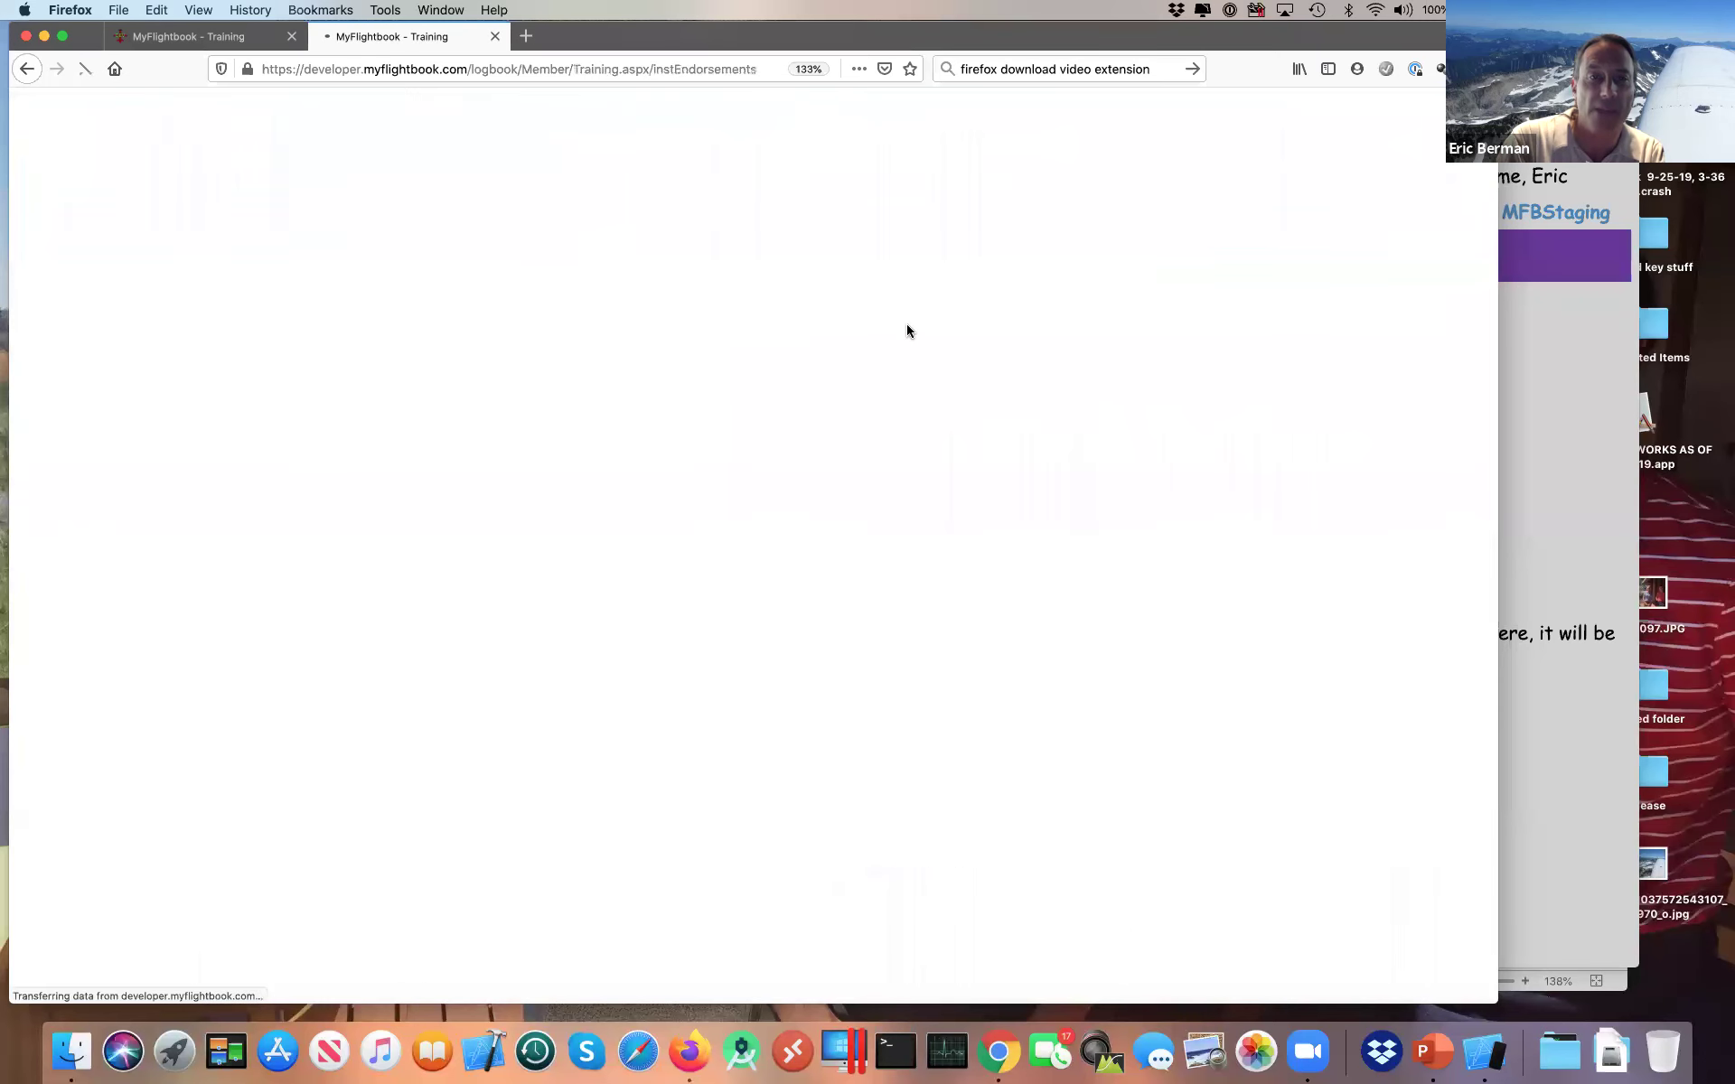
{"action": "scroll", "coordinate": [903, 457], "scroll_direction": "down", "scroll_amount": 5}
{"action": "scroll", "coordinate": [903, 459], "scroll_direction": "down", "scroll_amount": 3}
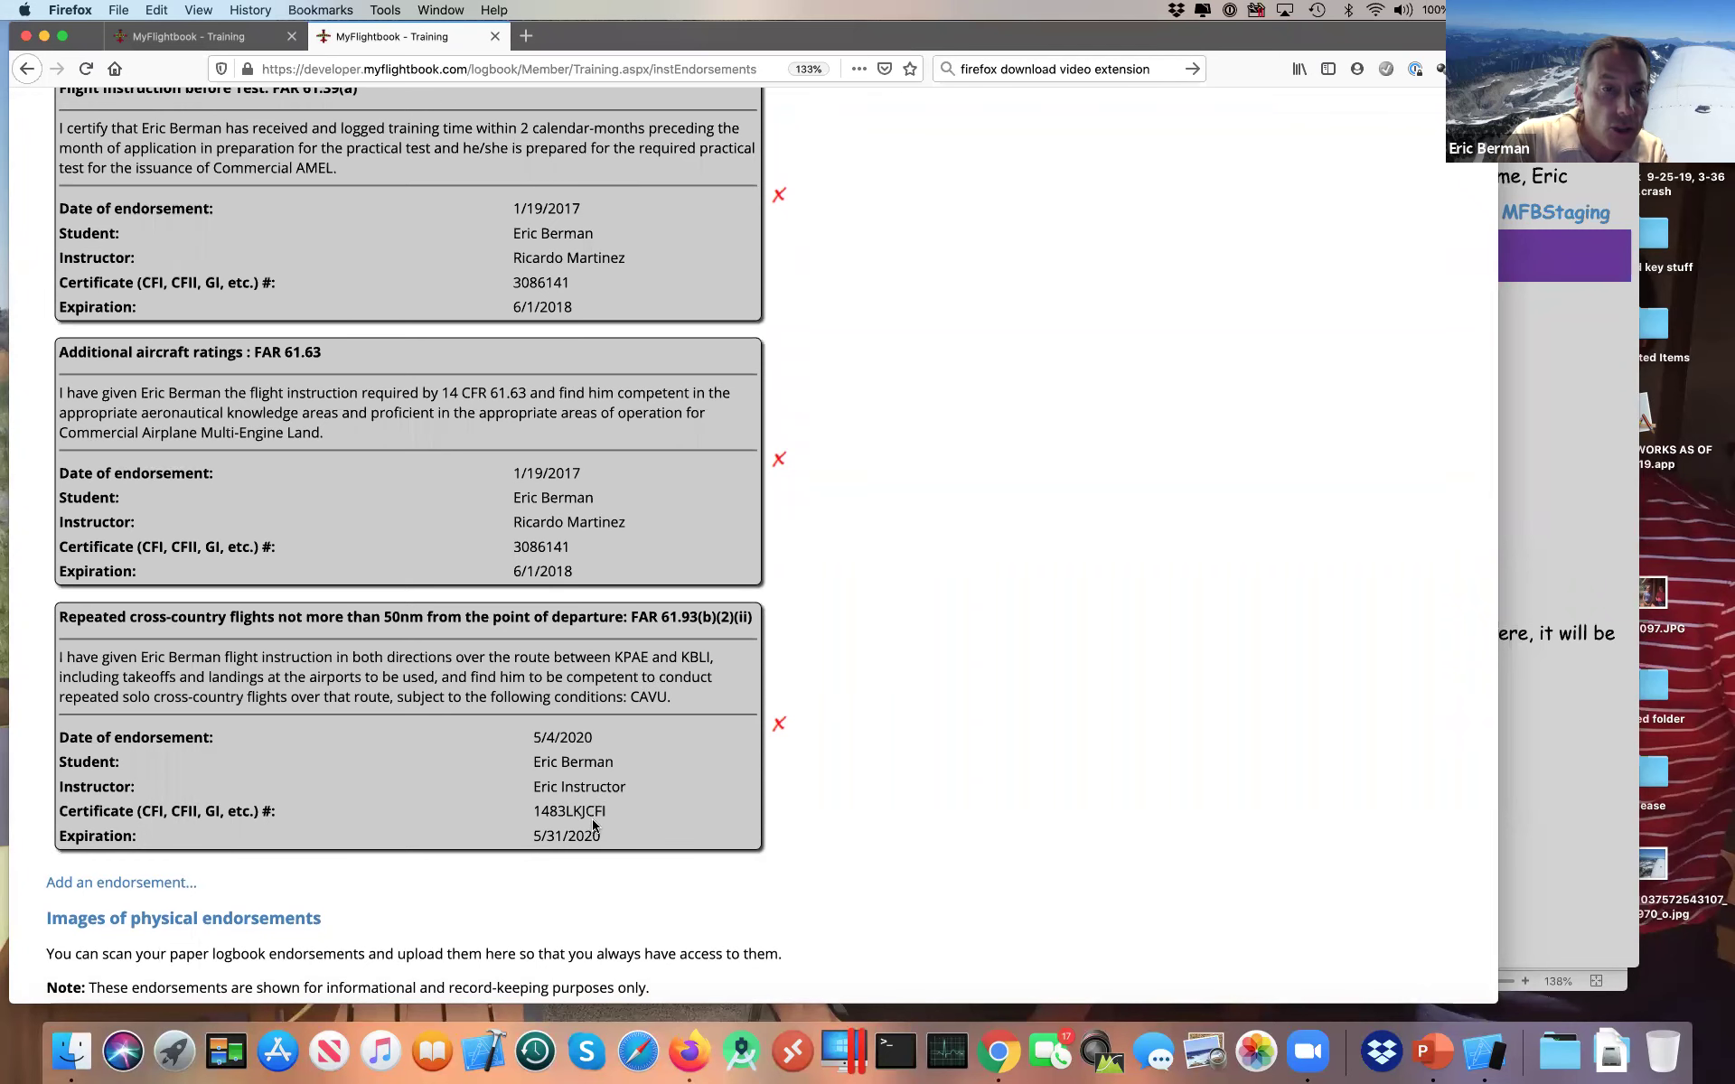
Step: In Chrome, reopen the student's endorsements to find the existing one, then return to Firefox
{"action": "key", "text": "super+Tab"}
{"action": "key", "text": "super+Tab"}
{"action": "key", "text": "super+Tab"}
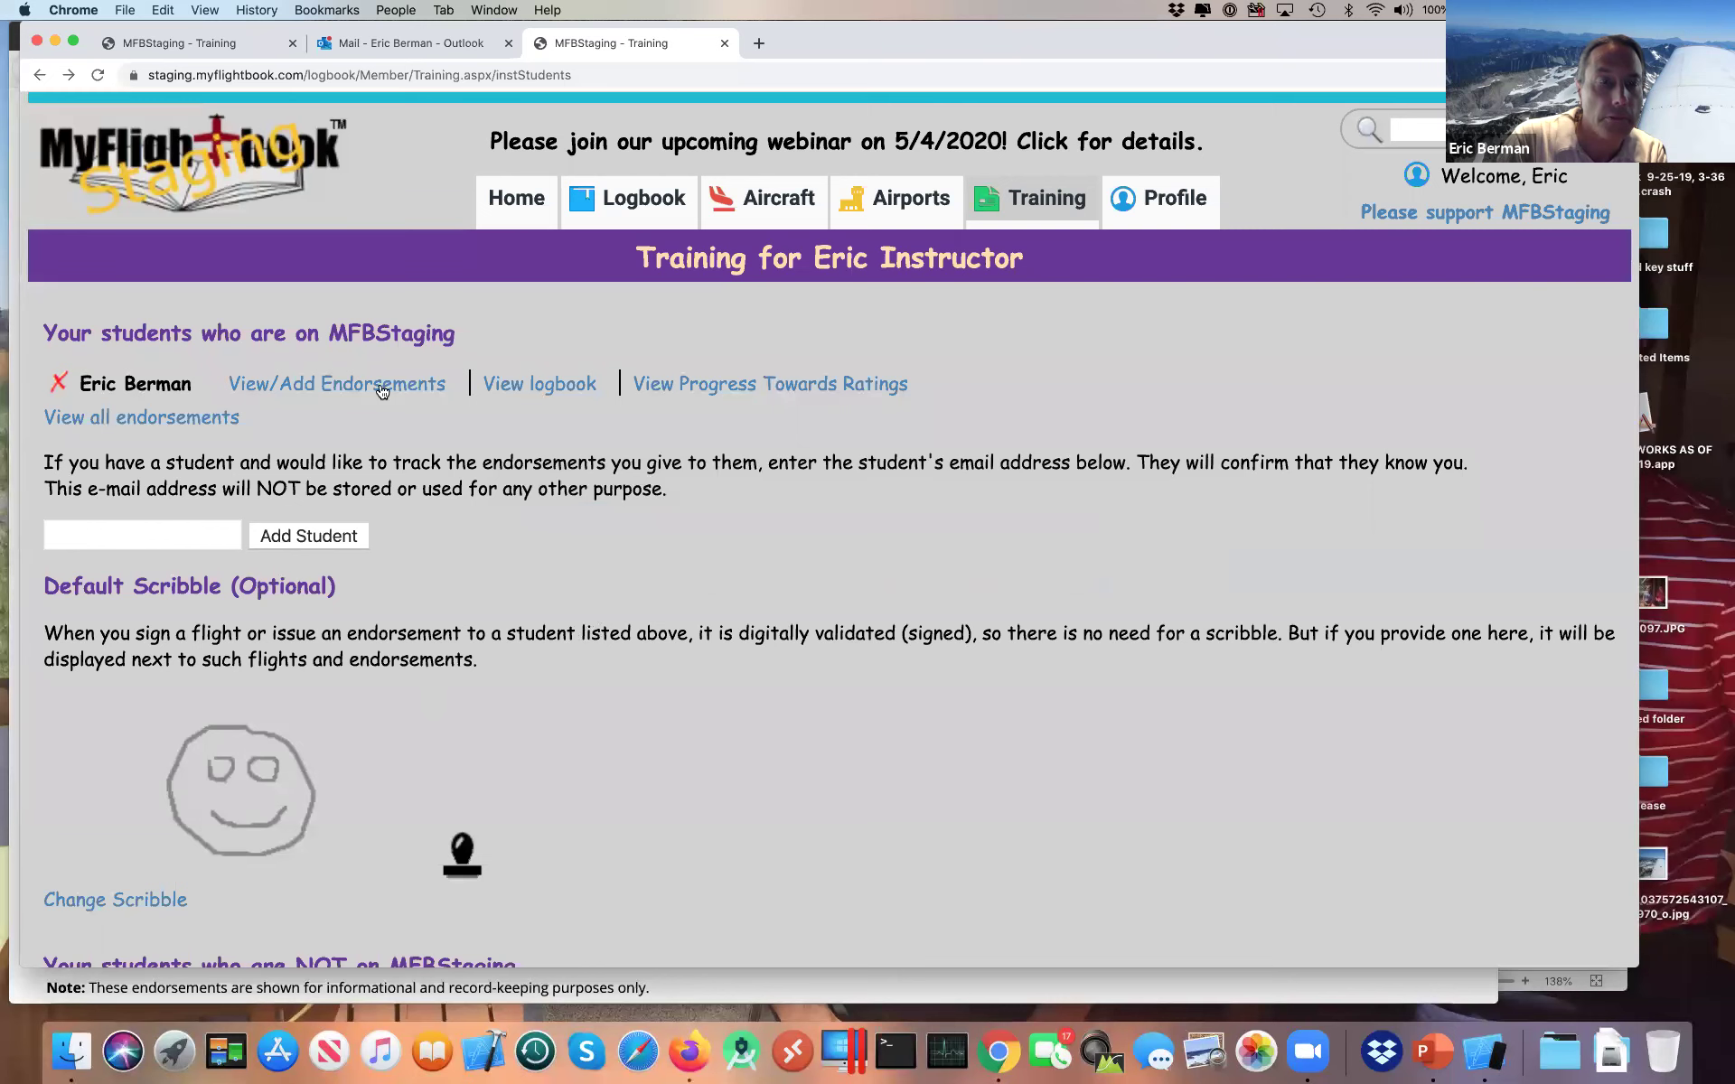
{"action": "left_click", "coordinate": [284, 385]}
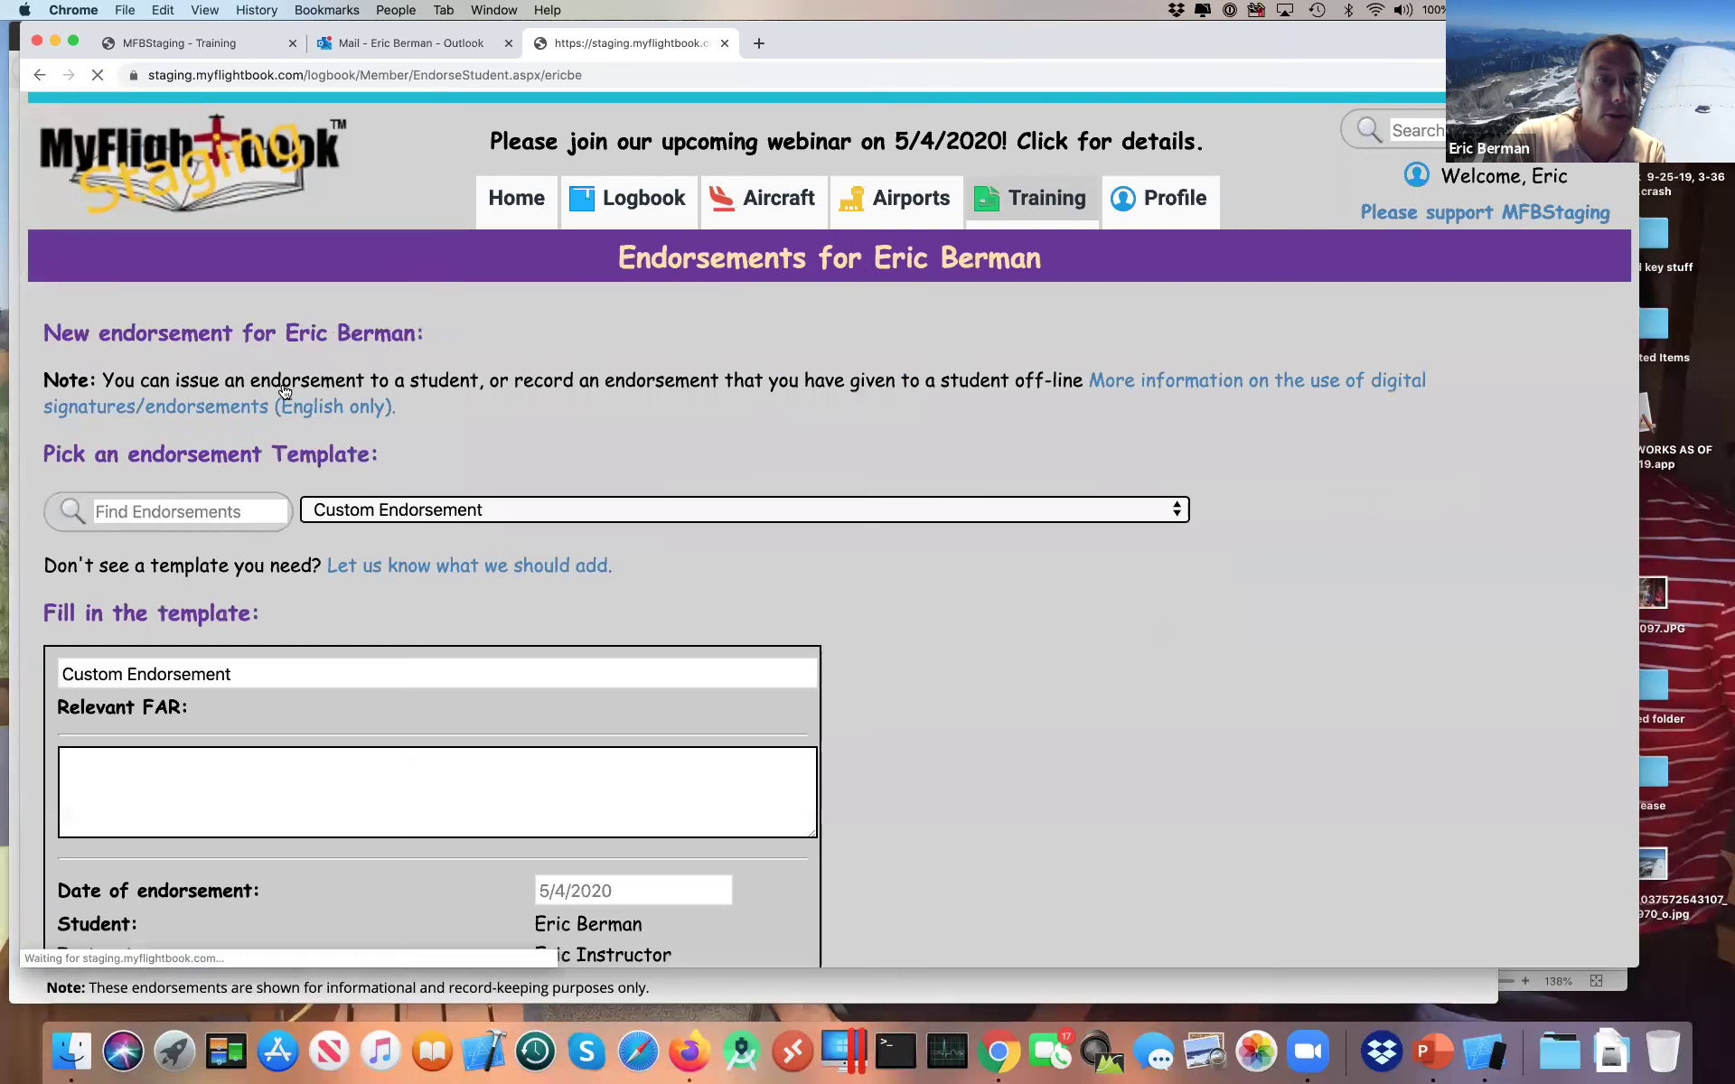
{"action": "scroll", "coordinate": [284, 391], "scroll_direction": "down", "scroll_amount": 6}
{"action": "scroll", "coordinate": [284, 390], "scroll_direction": "up", "scroll_amount": 1}
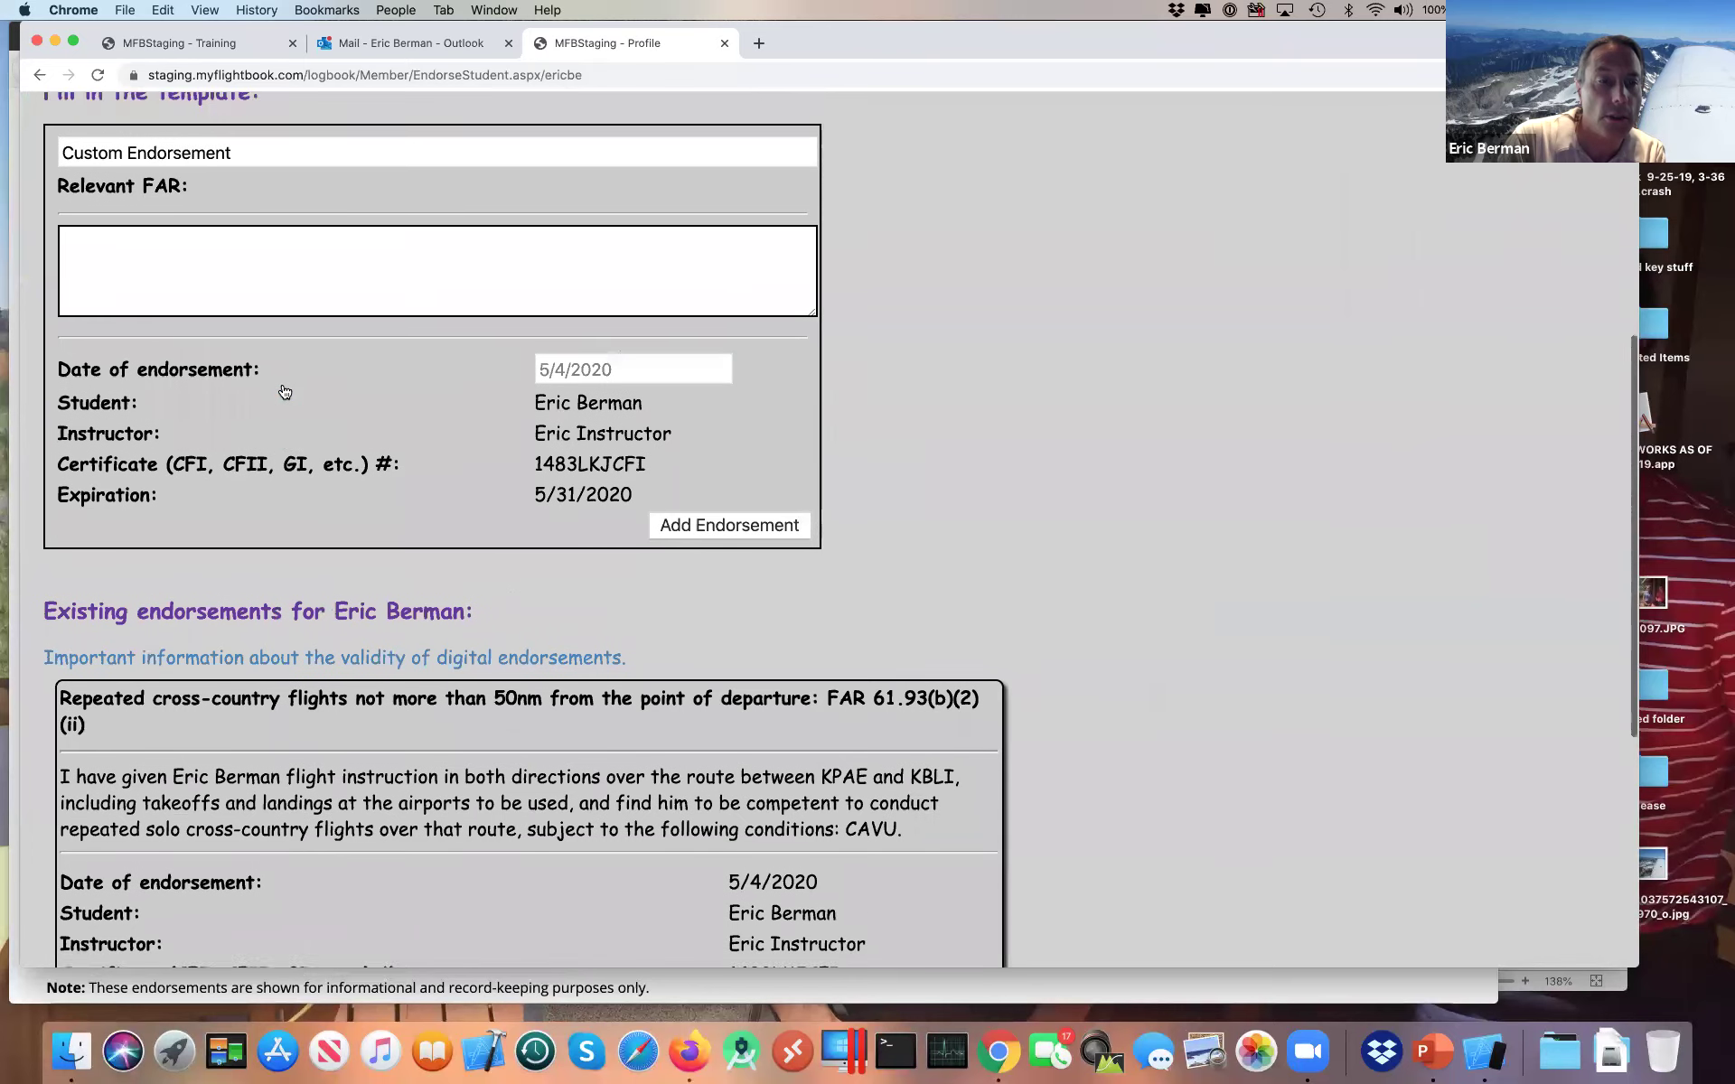
{"action": "scroll", "coordinate": [284, 390], "scroll_direction": "down", "scroll_amount": 4}
{"action": "scroll", "coordinate": [284, 391], "scroll_direction": "down", "scroll_amount": 1}
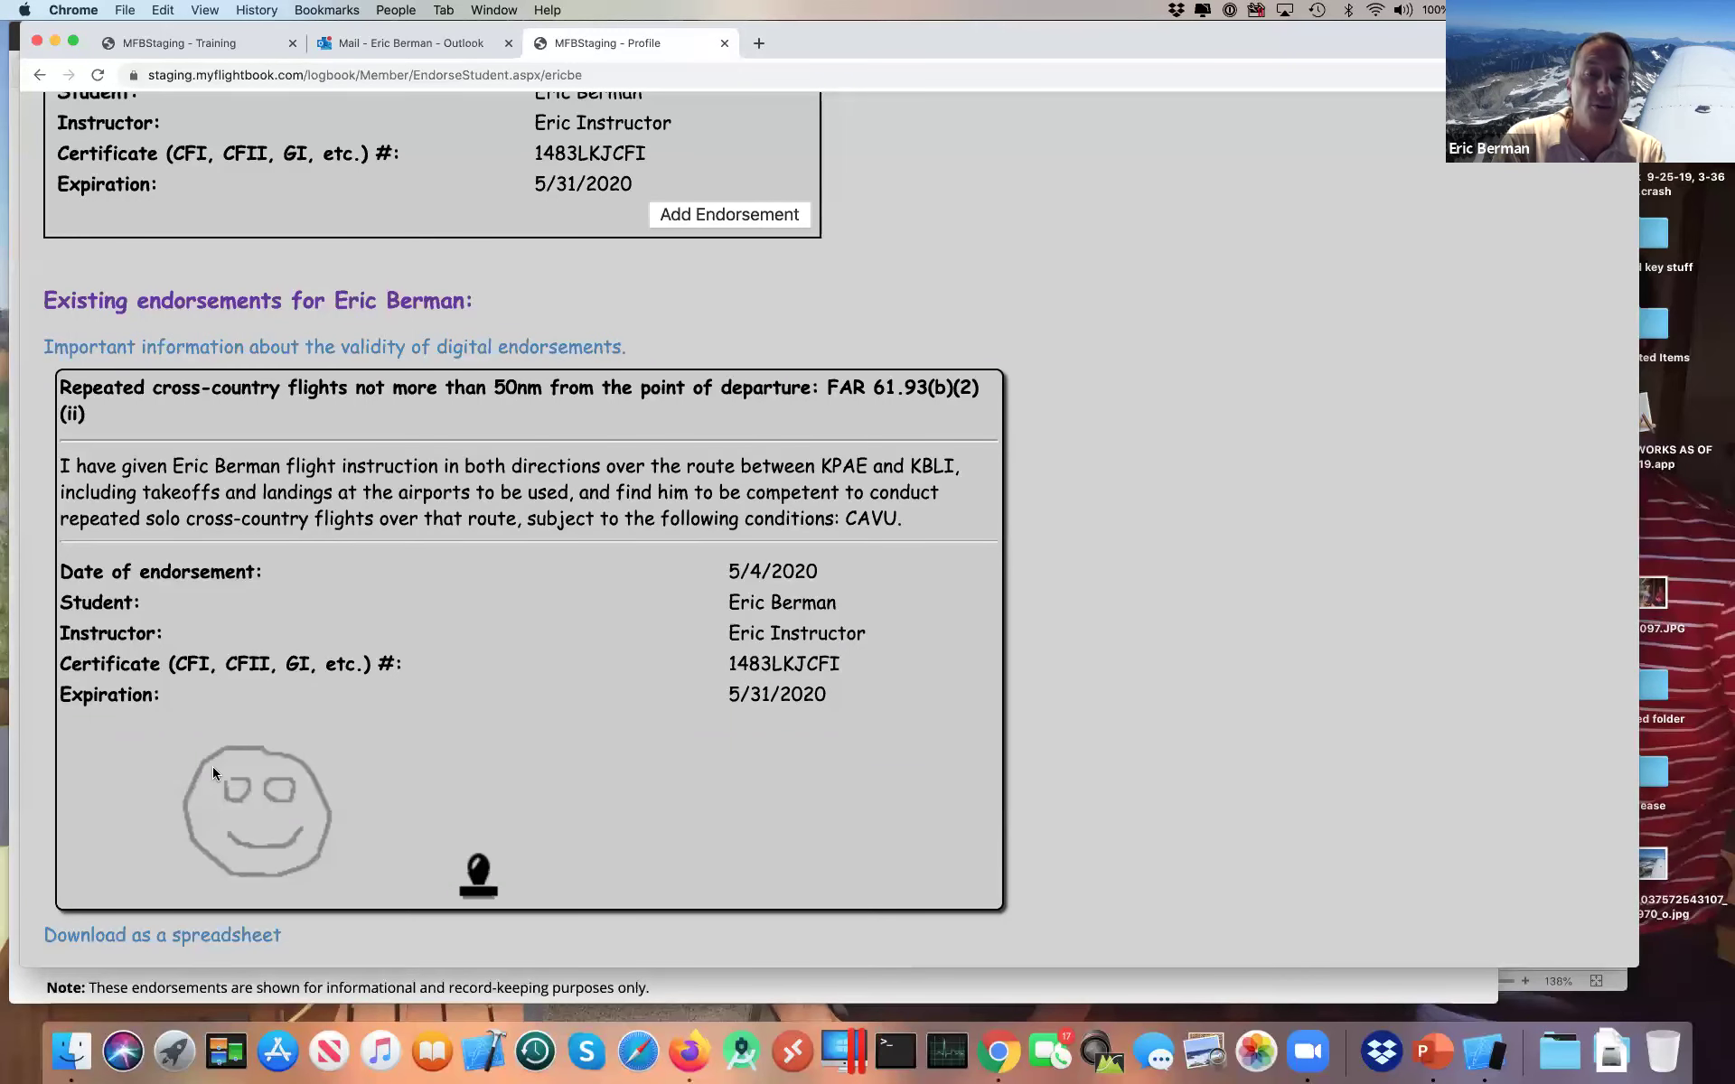
{"action": "key", "text": "super+Tab"}
{"action": "key", "text": "super+Tab"}
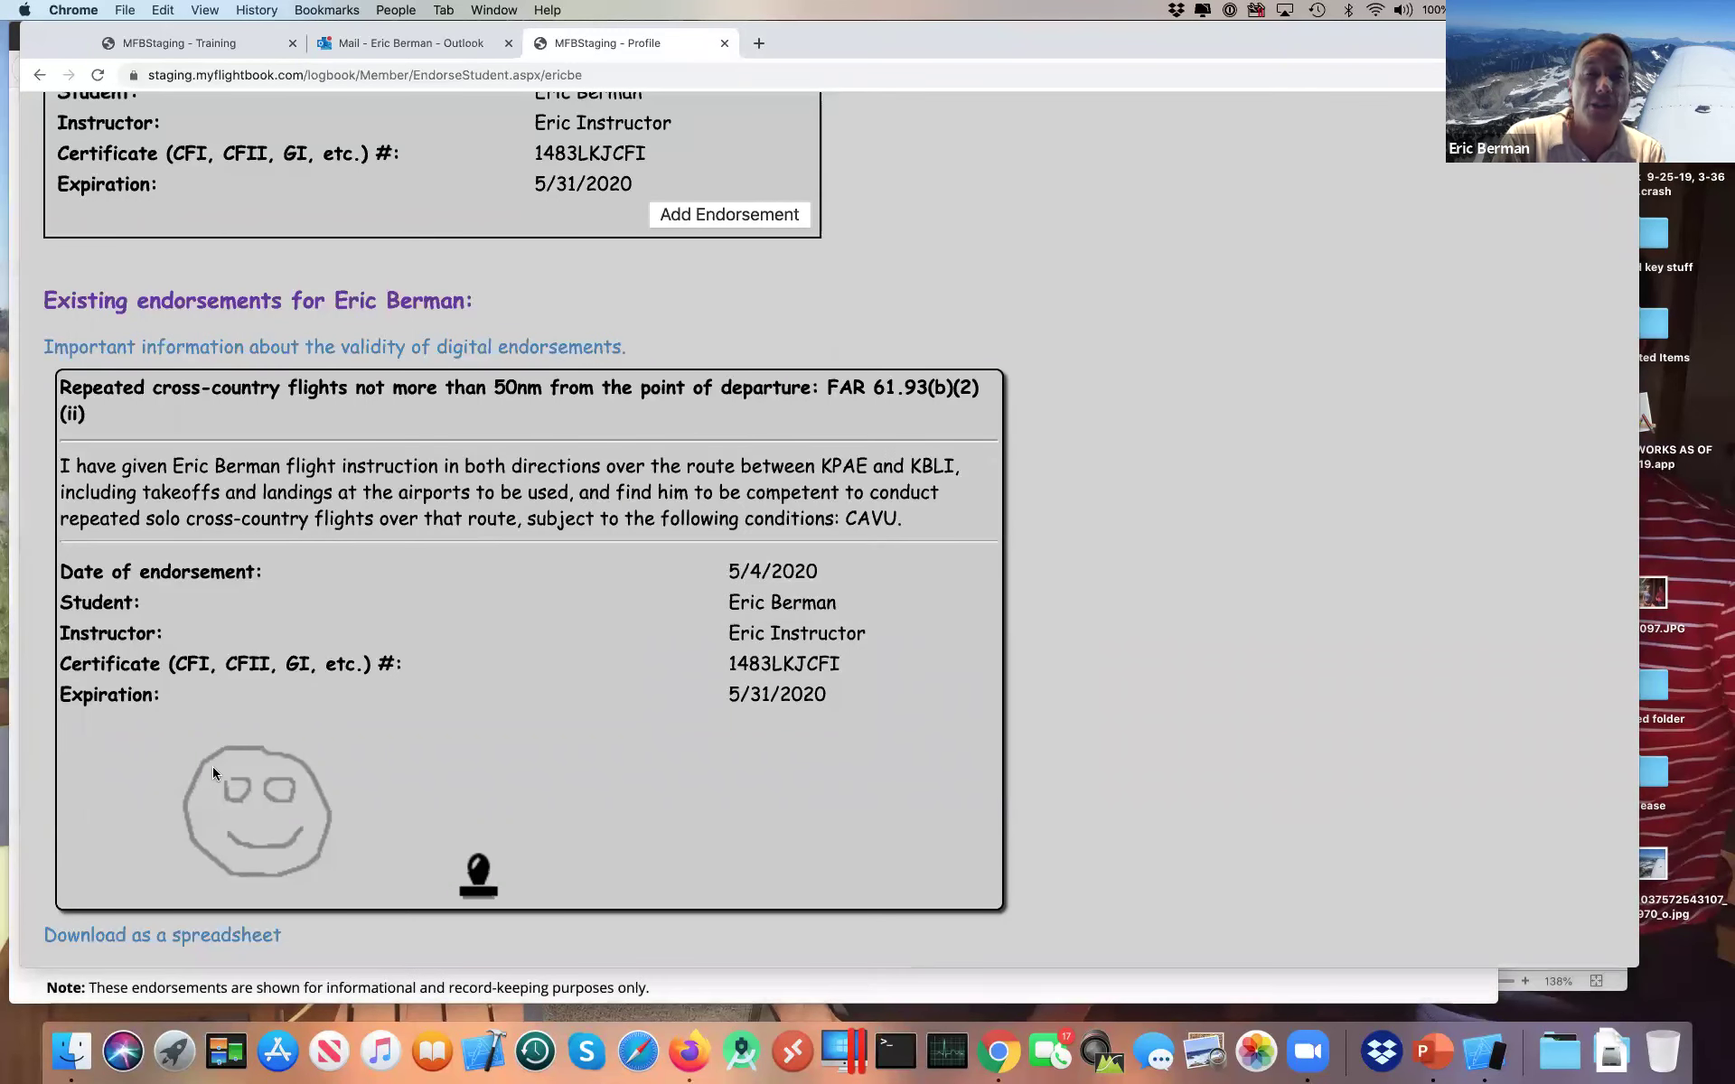
{"action": "scroll", "coordinate": [727, 627], "scroll_direction": "up", "scroll_amount": 5}
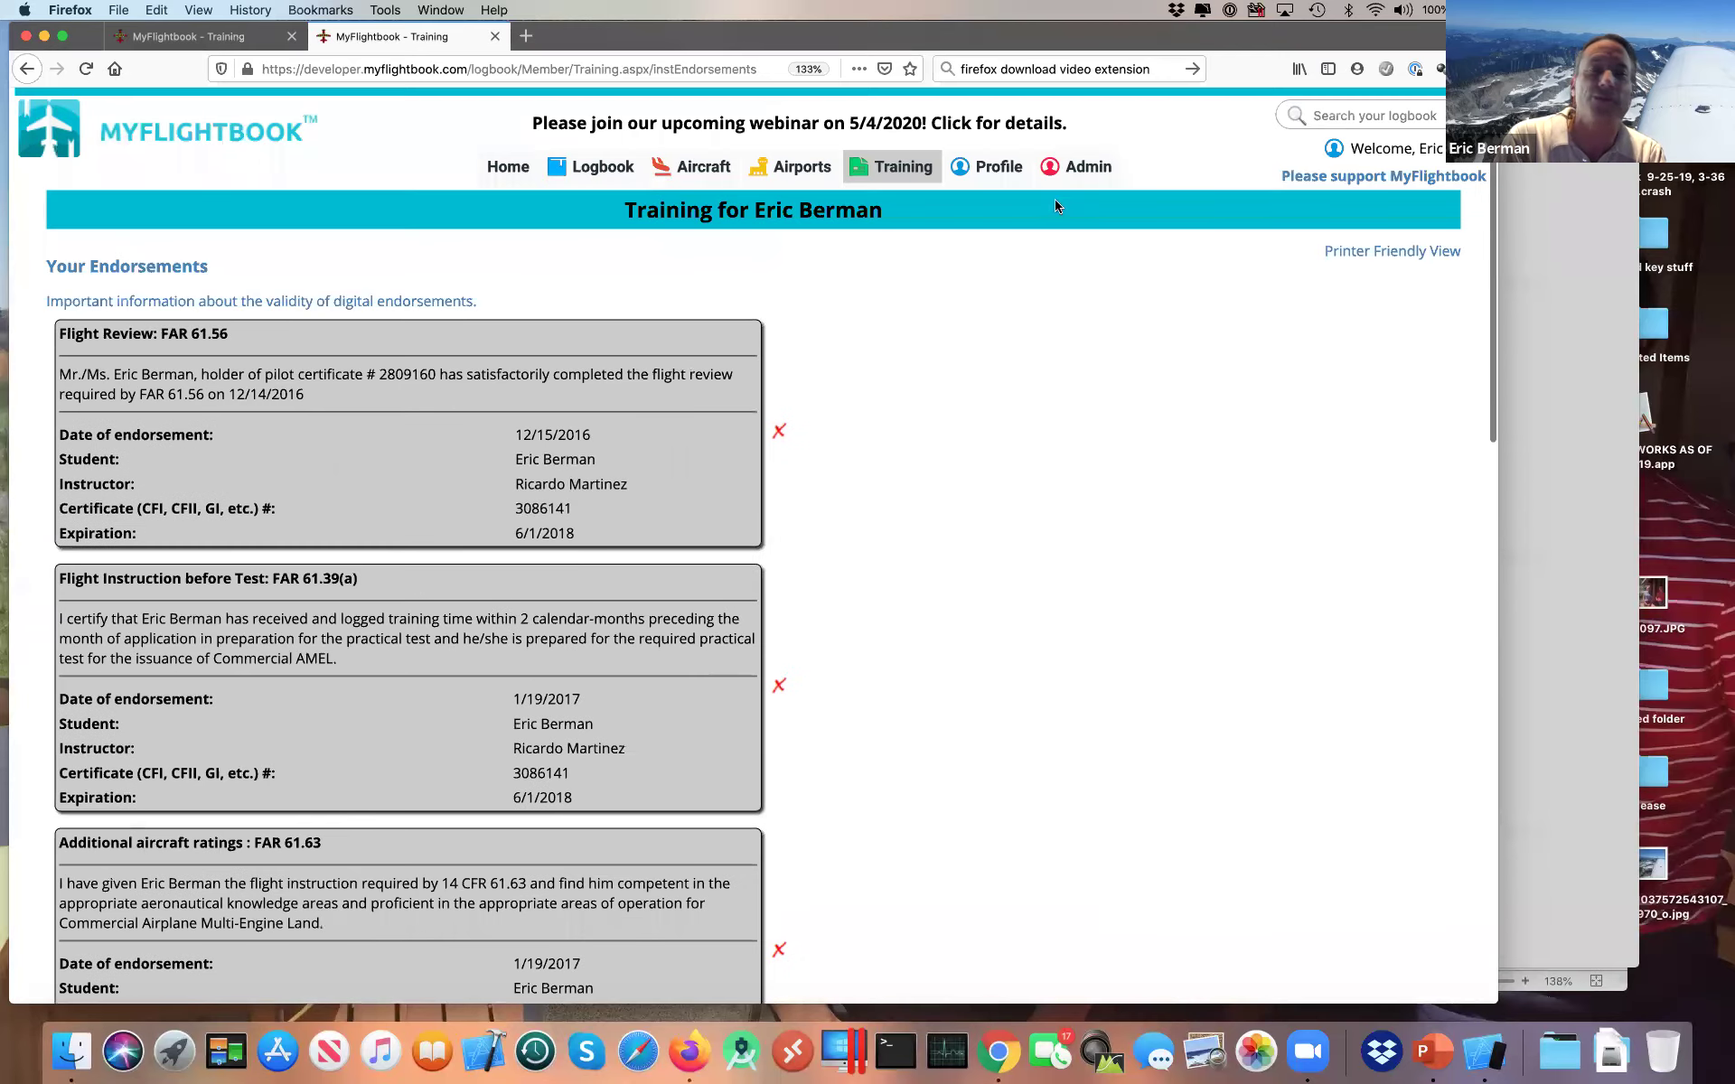
Step: Open Admin > Misc Admin Tools and flush the site cache
{"action": "mouse_move", "coordinate": [1091, 168]}
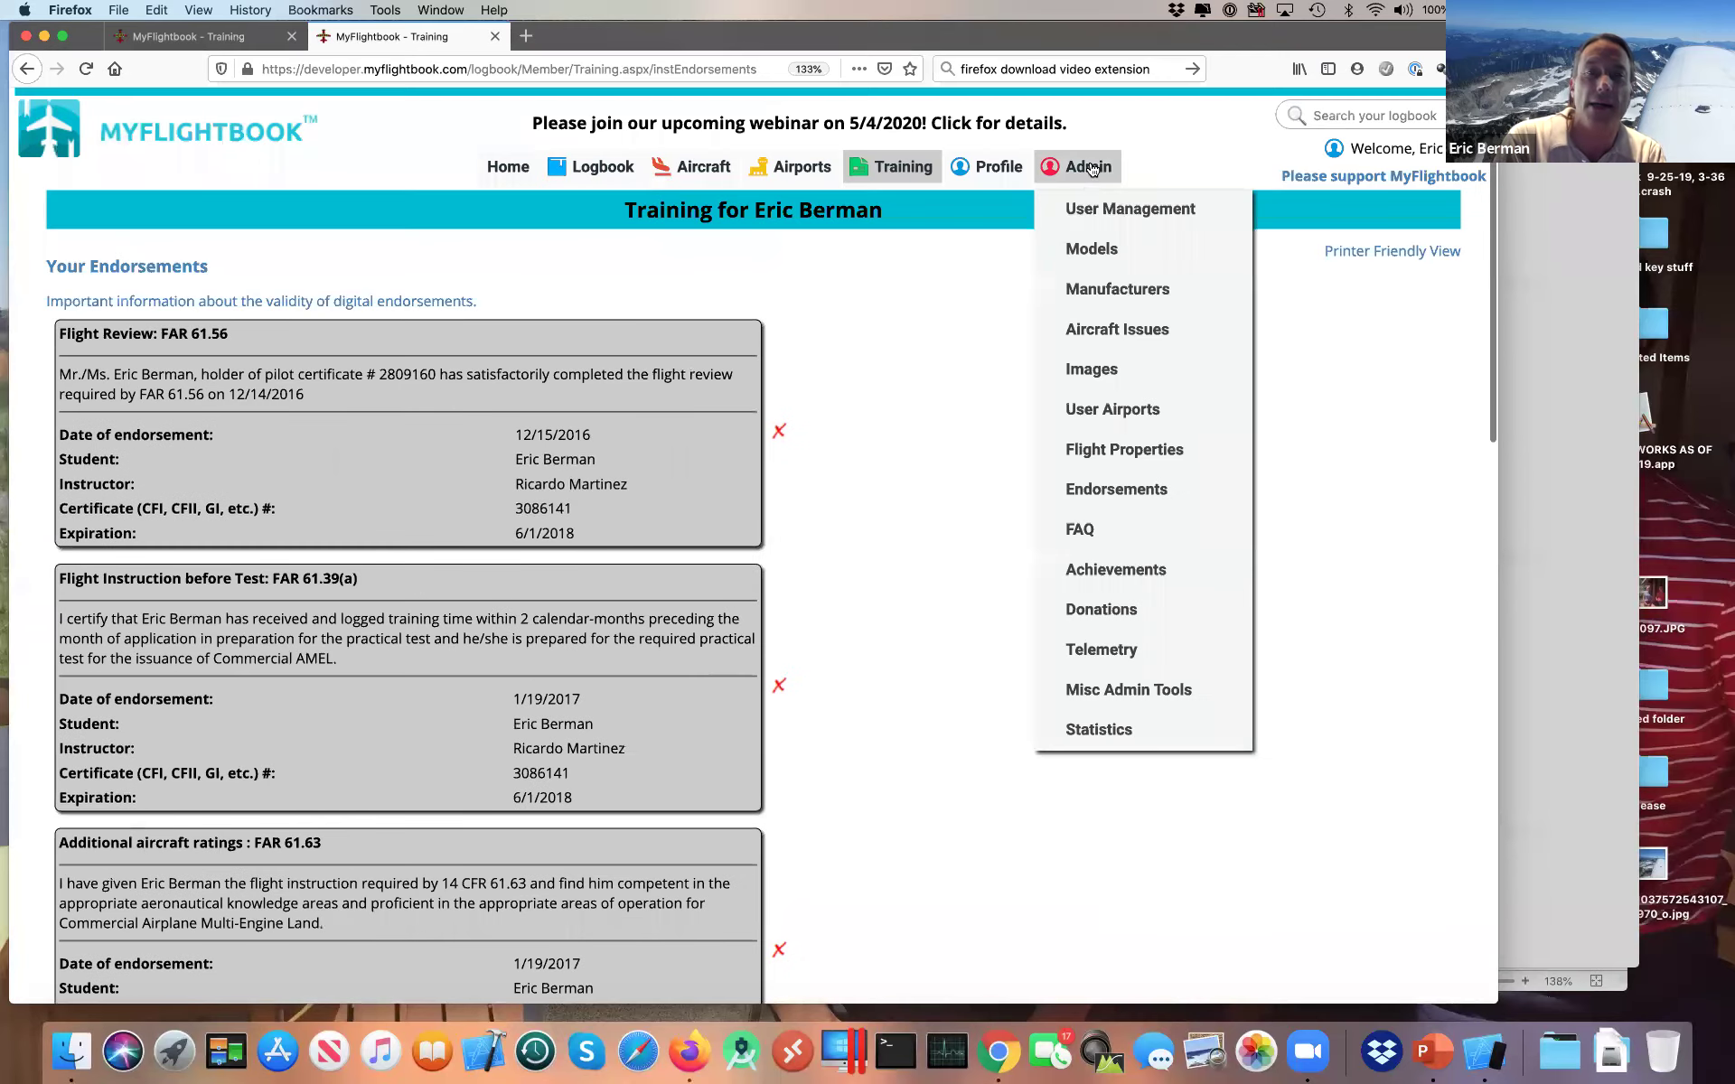
{"action": "left_click", "coordinate": [1115, 702]}
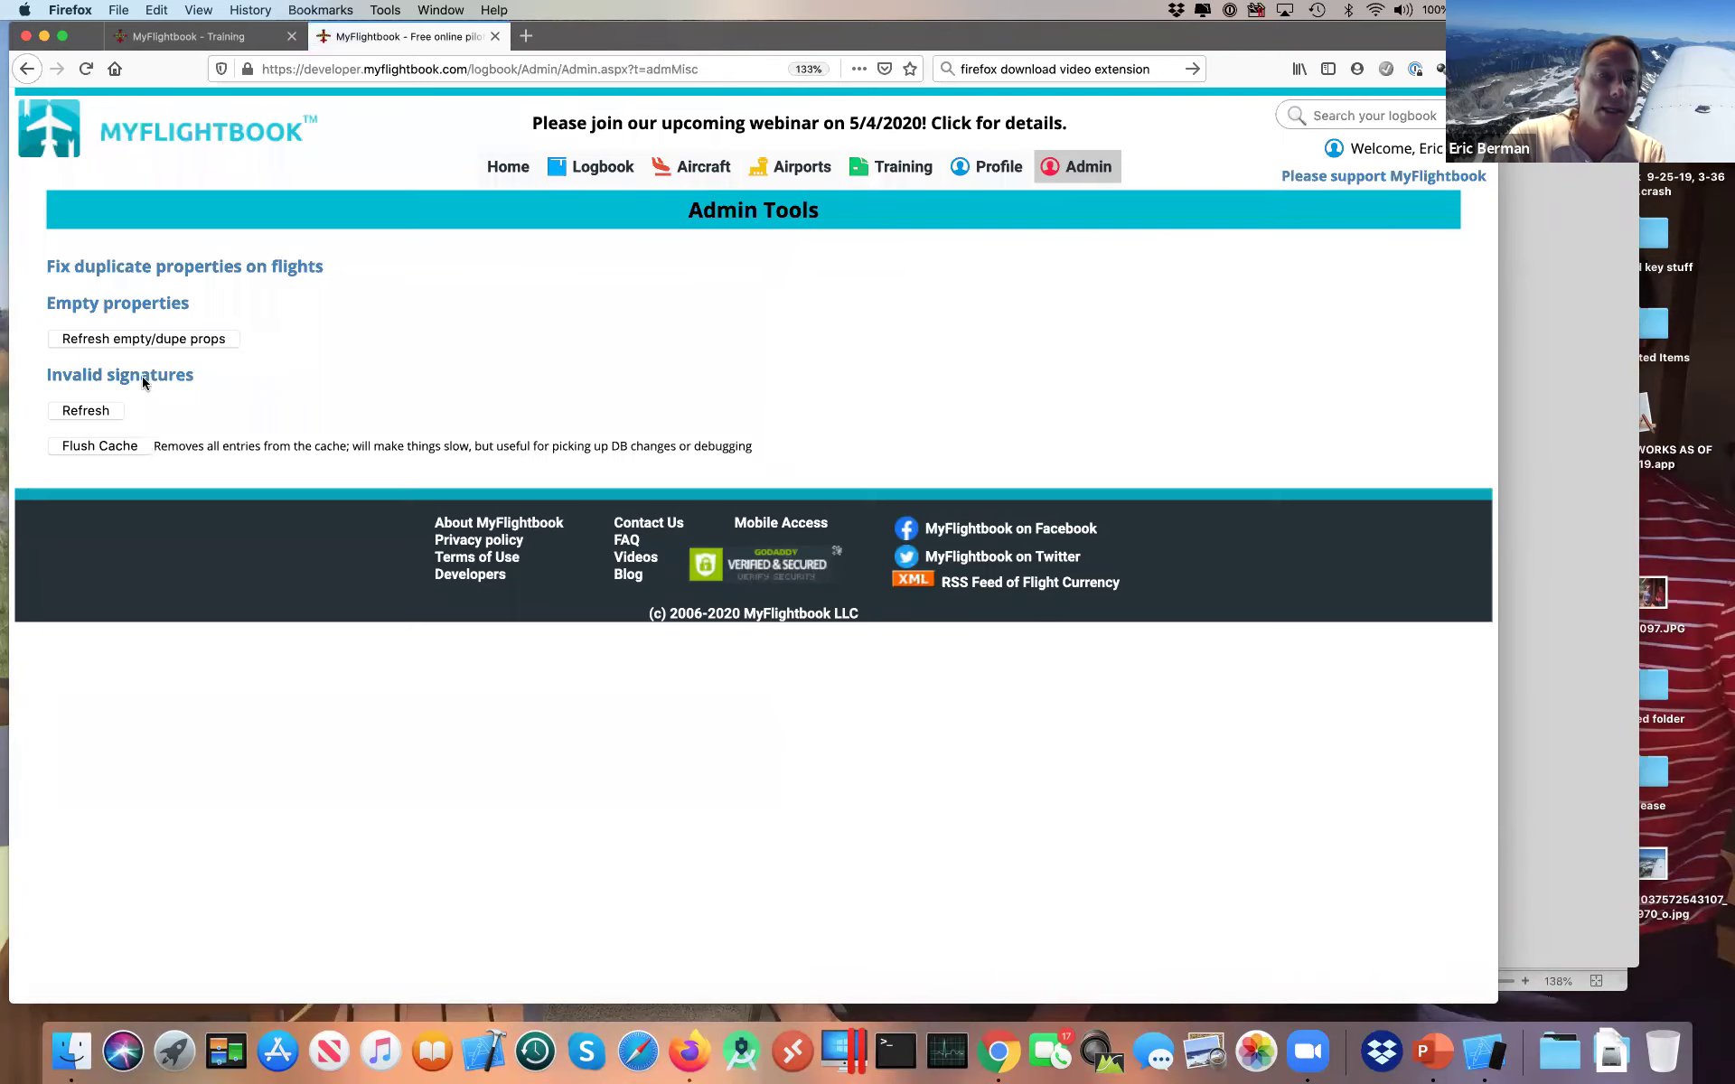
{"action": "left_click", "coordinate": [116, 445]}
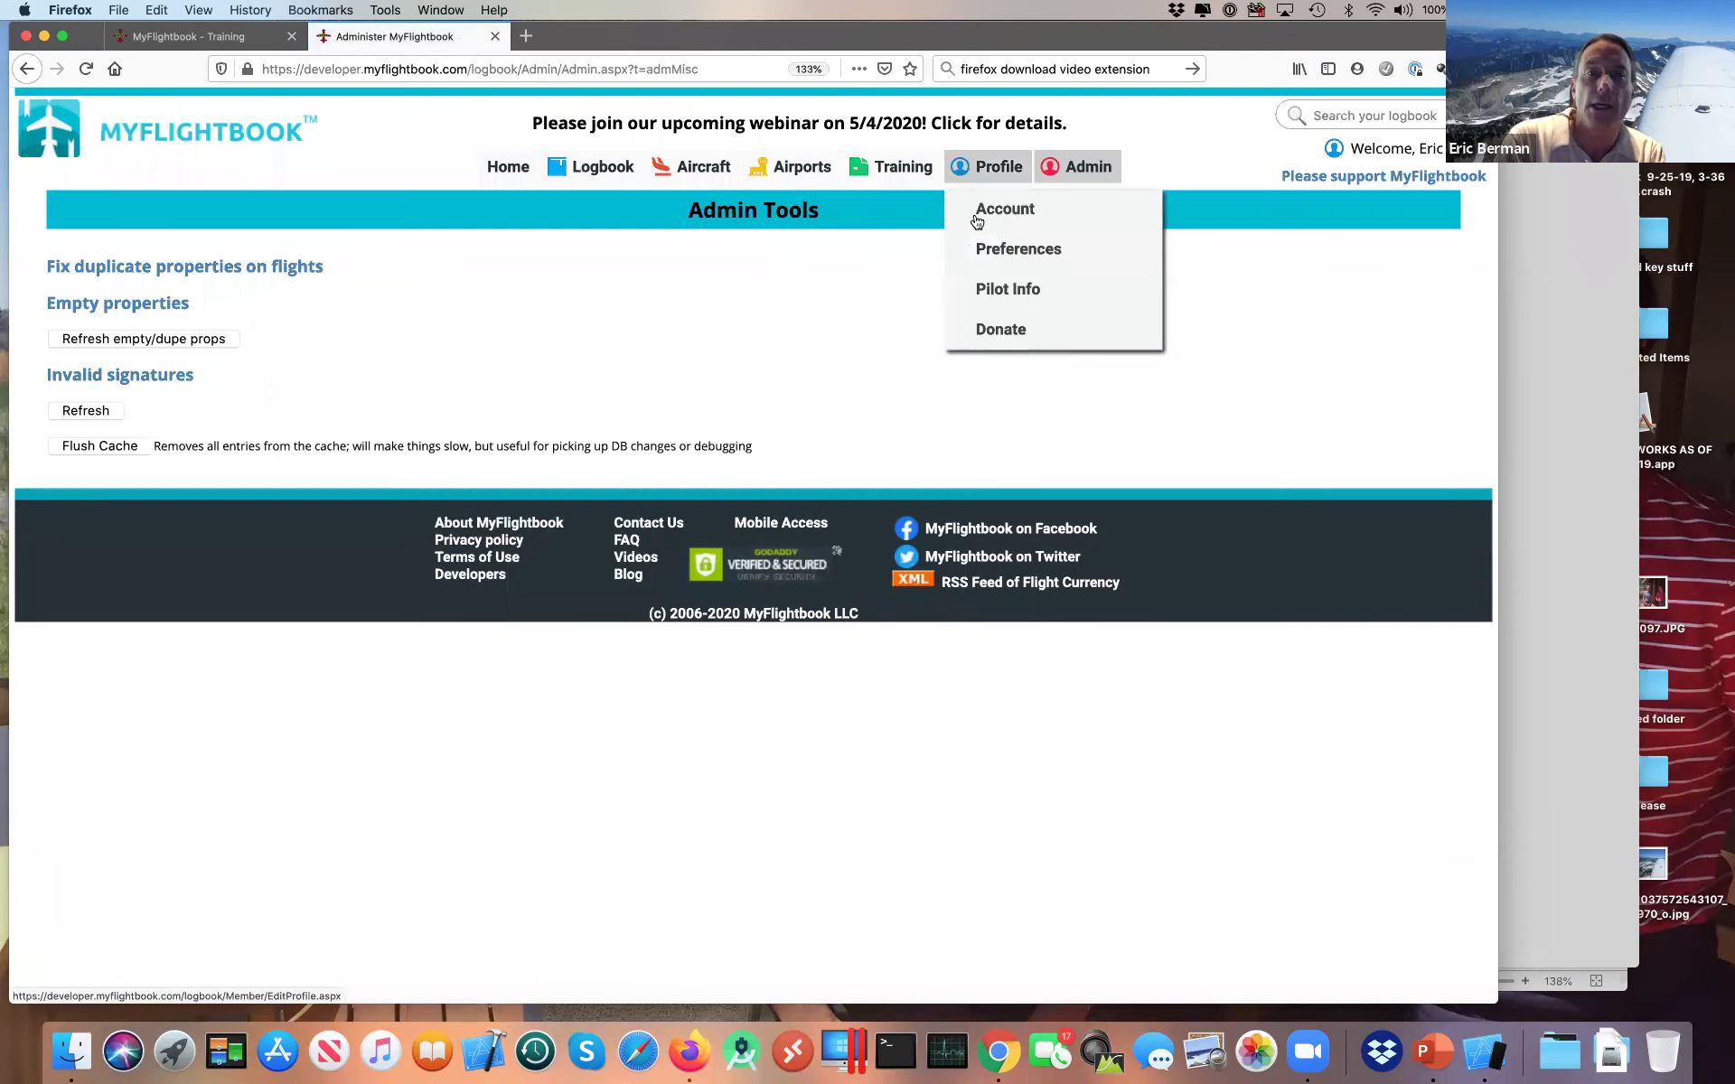
Step: Reload Training > Endorsements to see the 5/4/2020 KPAE–KBLI endorsement's smiley scribble, then return to Chrome
{"action": "mouse_move", "coordinate": [895, 168]}
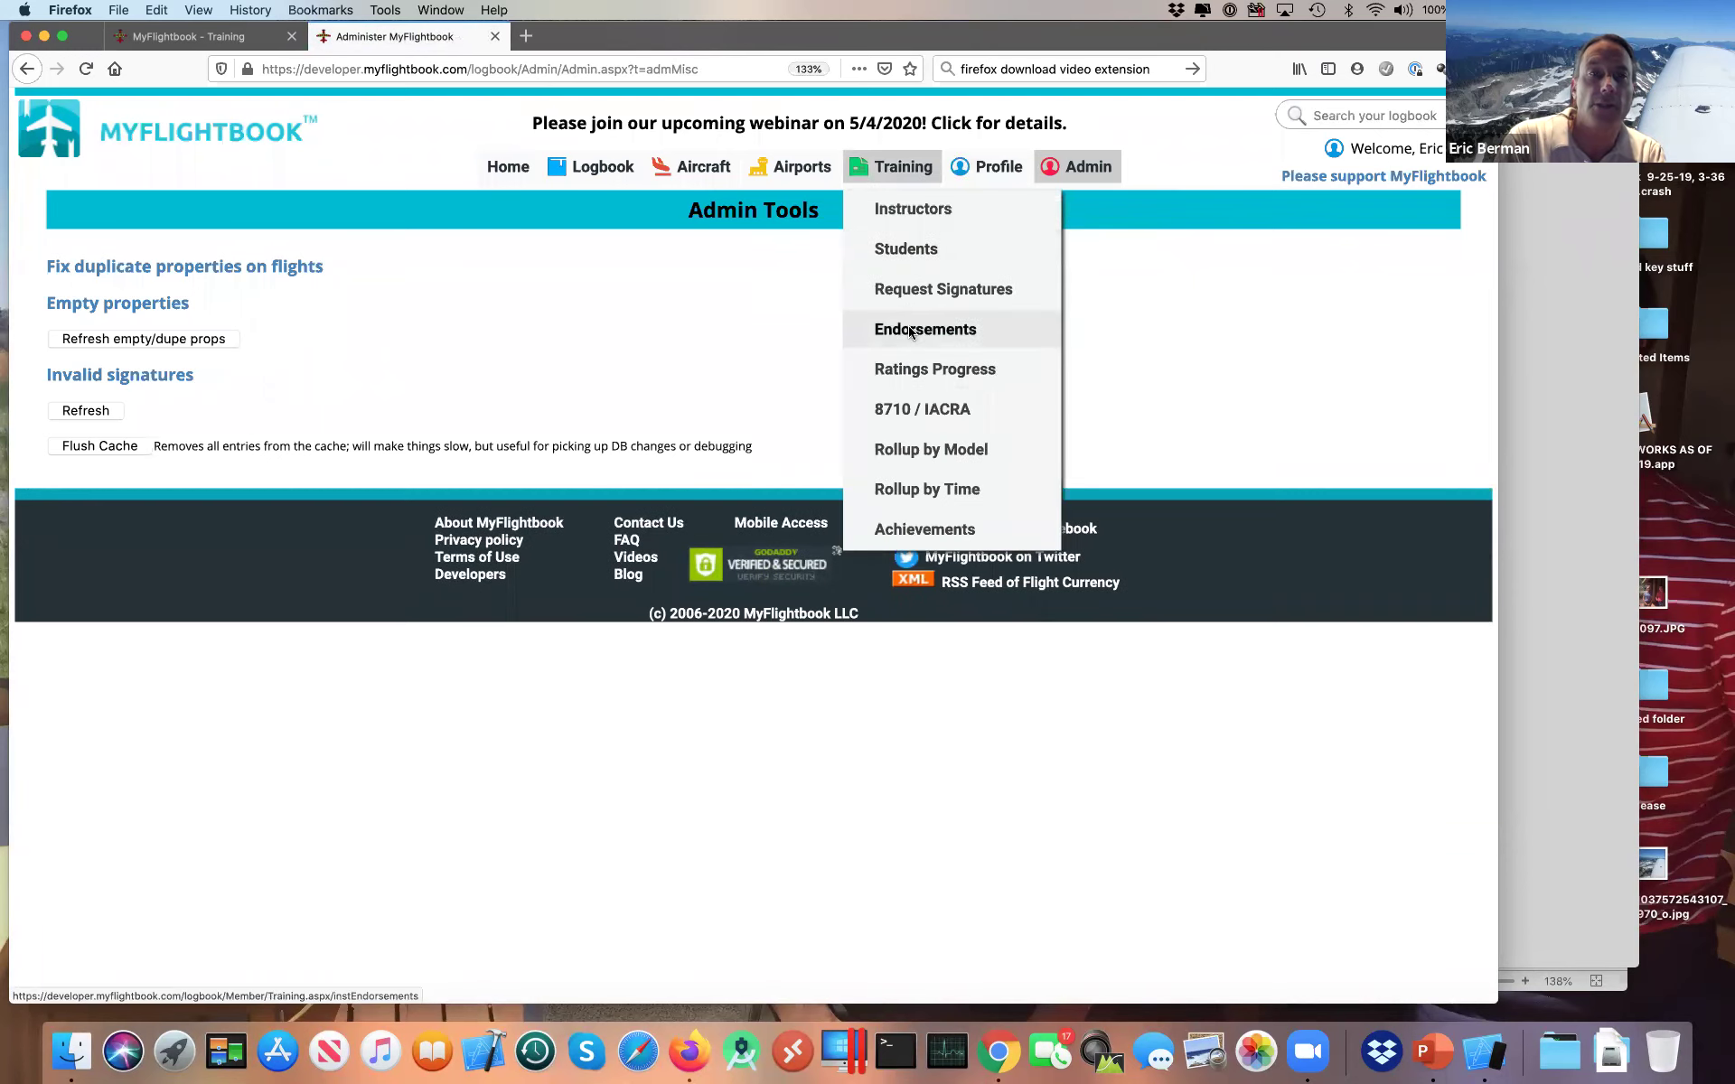
{"action": "left_click", "coordinate": [908, 331]}
{"action": "scroll", "coordinate": [831, 488], "scroll_direction": "down", "scroll_amount": 5}
{"action": "scroll", "coordinate": [830, 511], "scroll_direction": "down", "scroll_amount": 4}
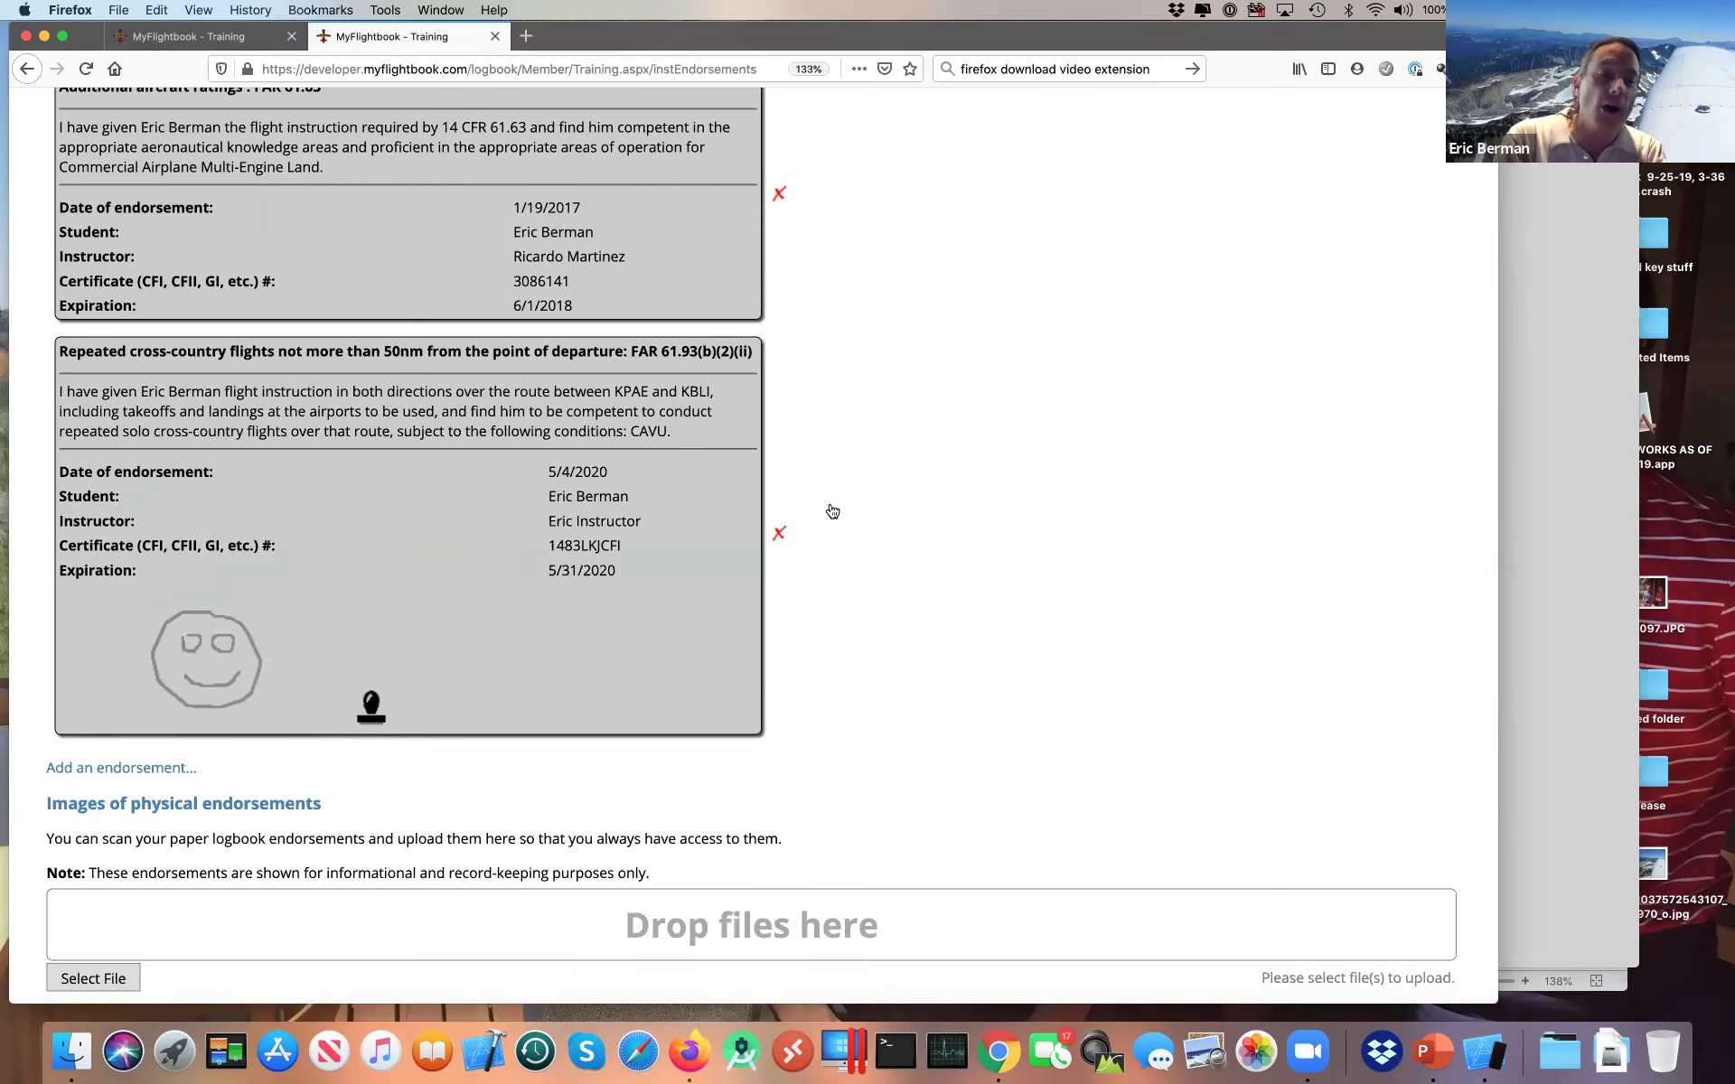
{"action": "key", "text": "super+Tab"}
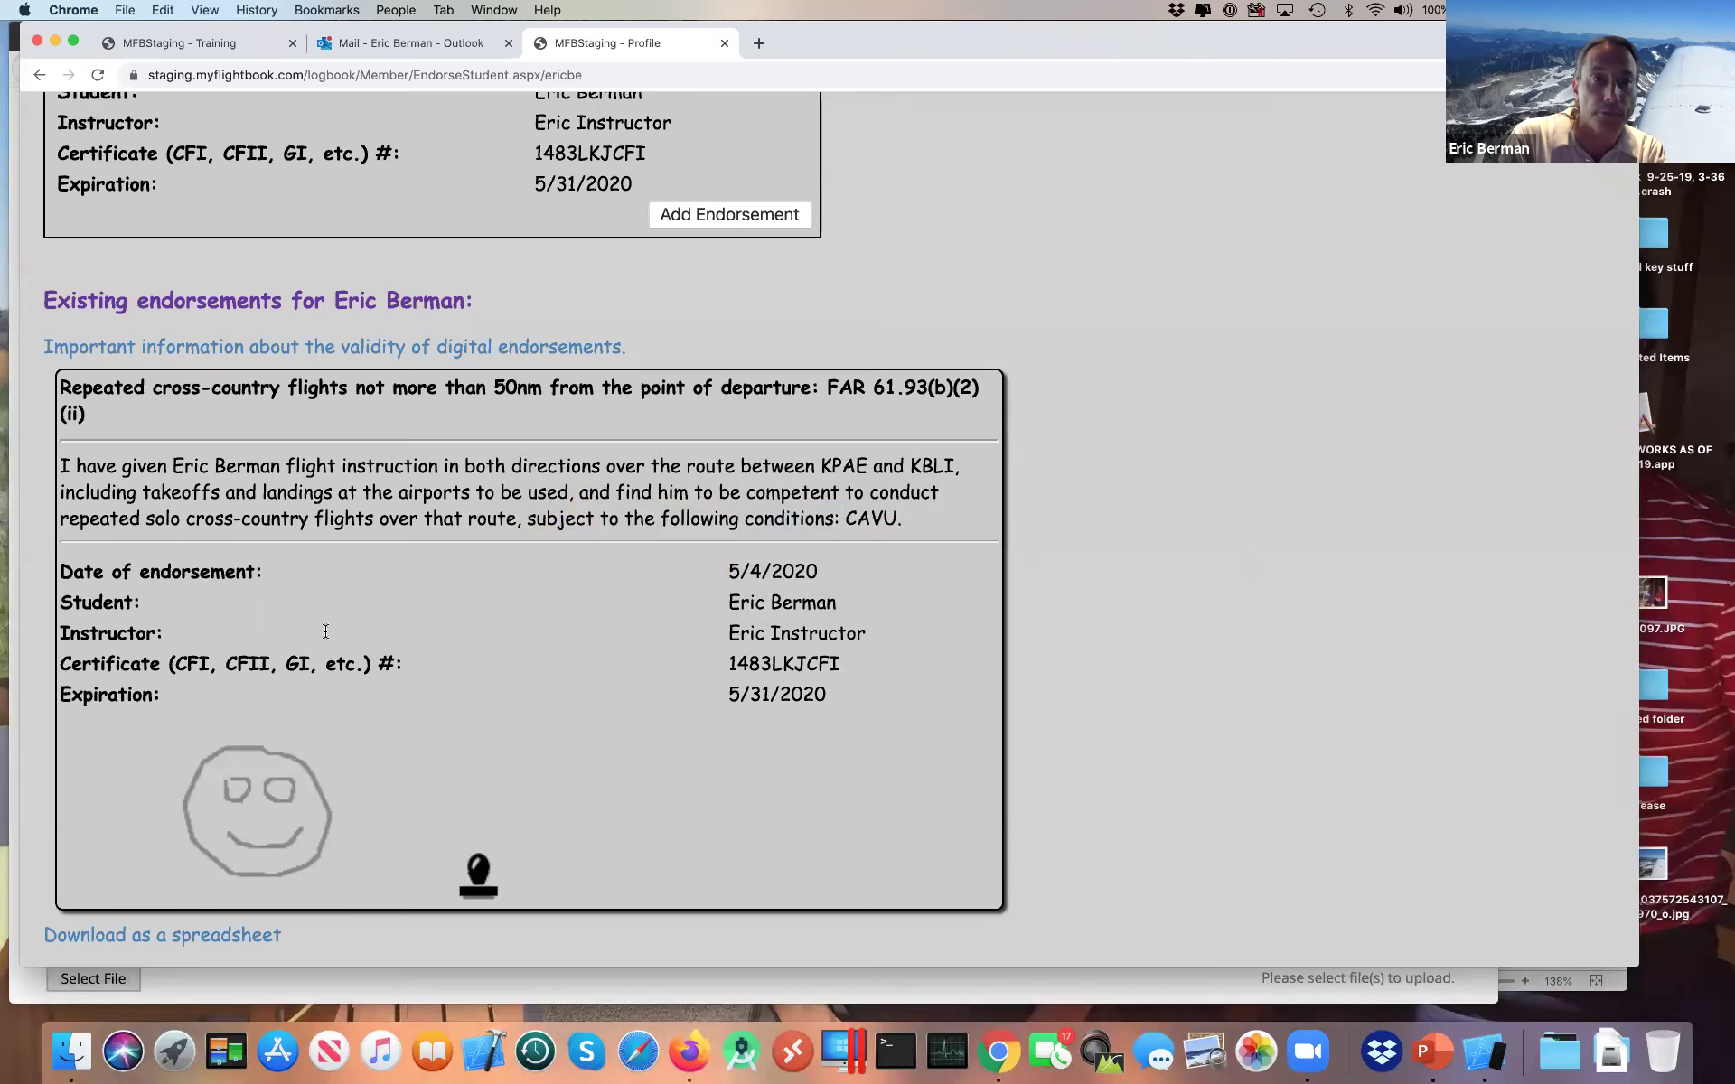
Step: From Training > Students, review the 'Record an endorsement given to a student off-line' form, then return to Firefox
{"action": "scroll", "coordinate": [325, 631], "scroll_direction": "up", "scroll_amount": 15}
{"action": "mouse_move", "coordinate": [1005, 212]}
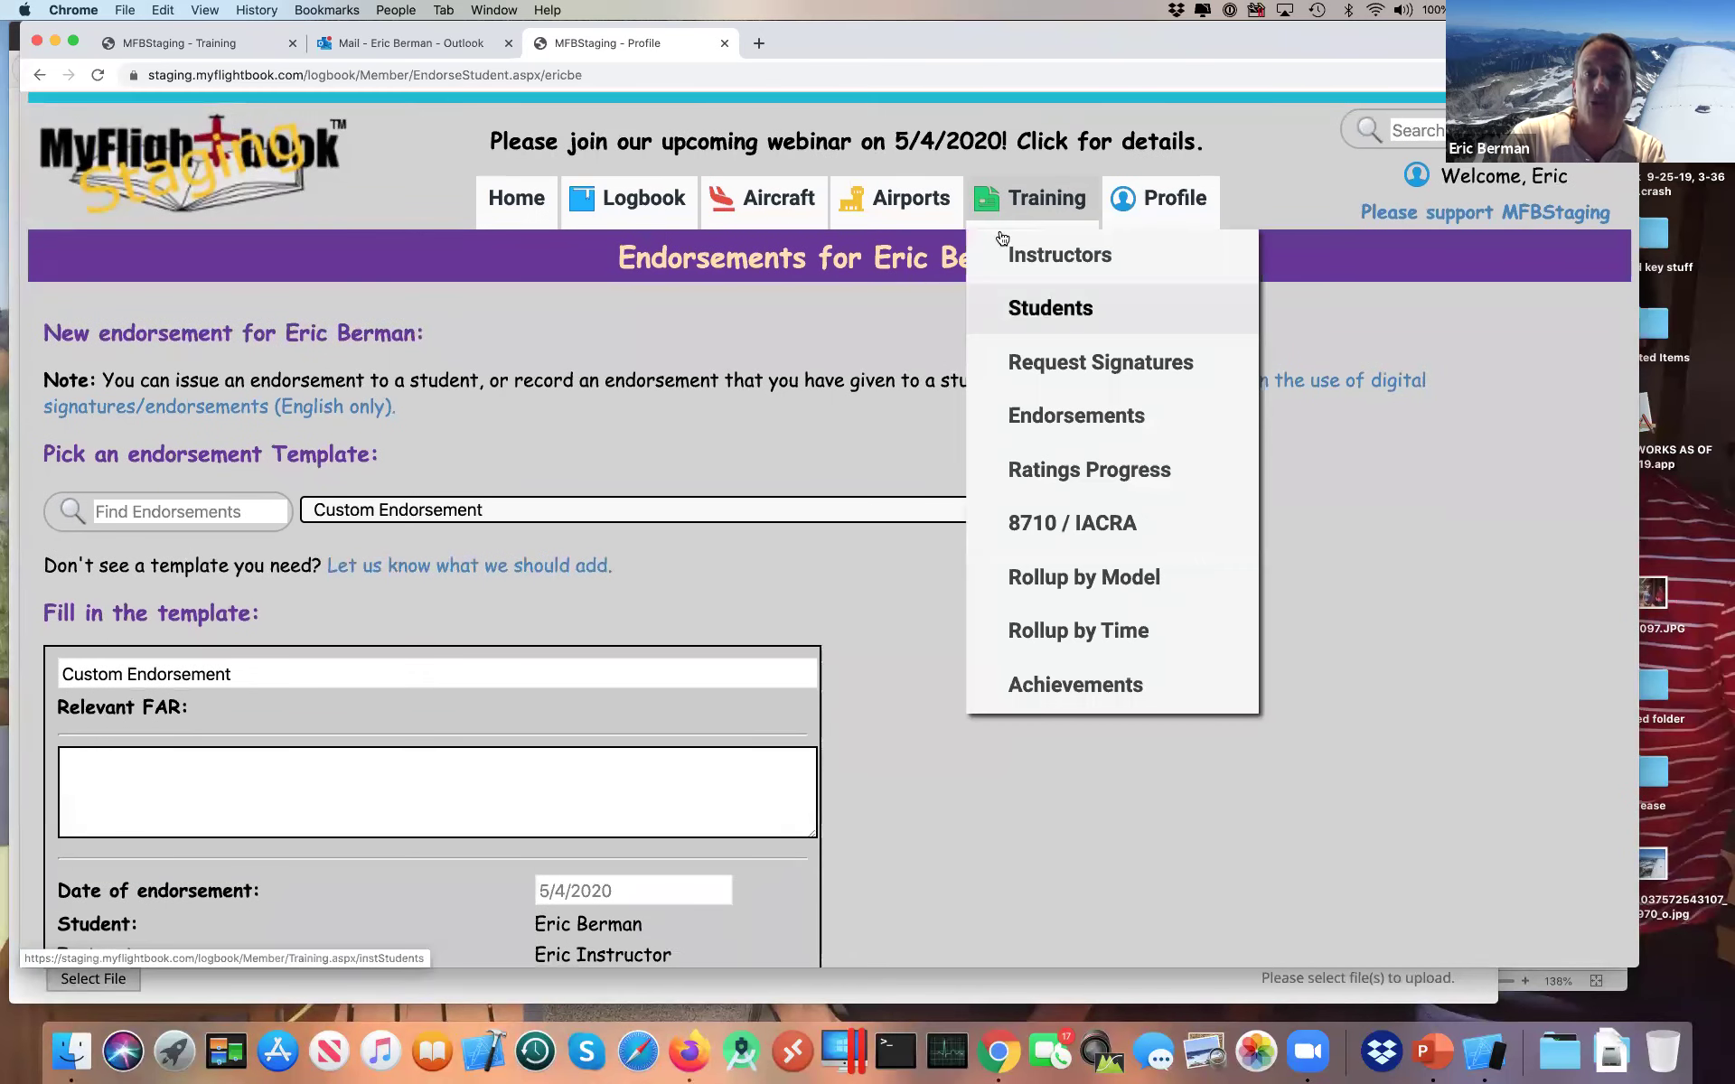
{"action": "left_click", "coordinate": [1014, 314]}
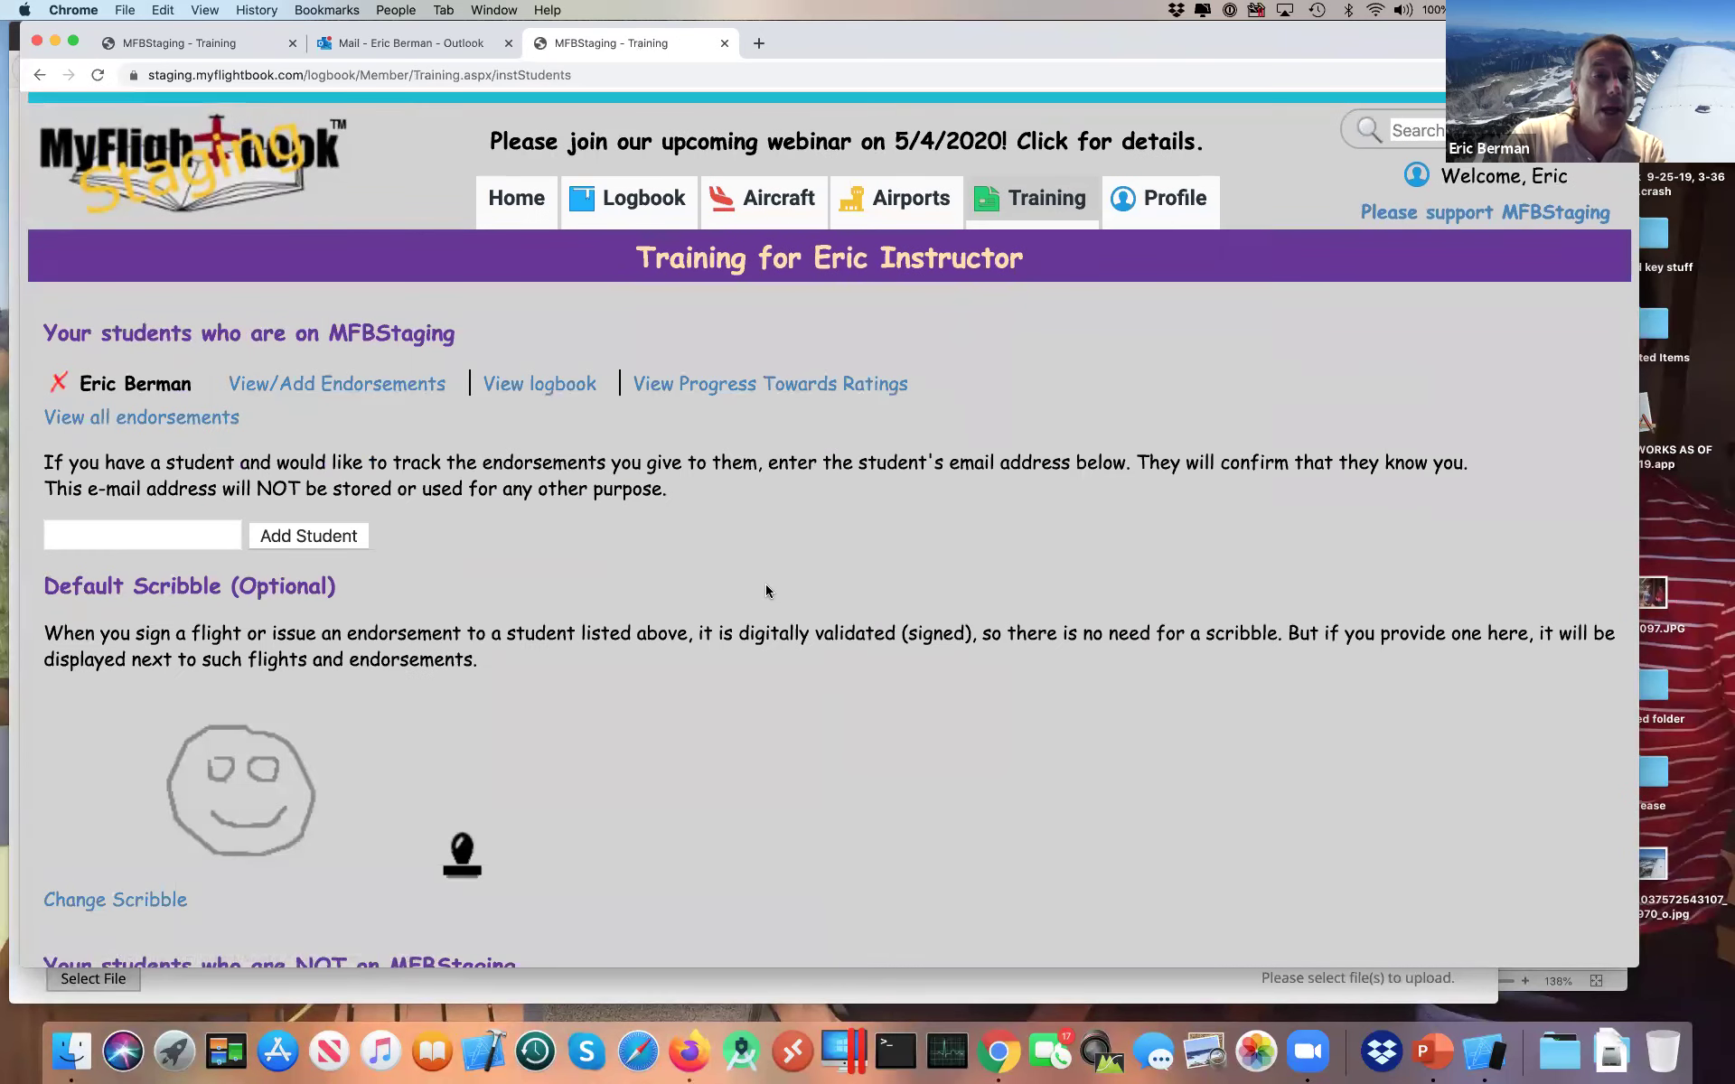
{"action": "scroll", "coordinate": [766, 592], "scroll_direction": "down", "scroll_amount": 5}
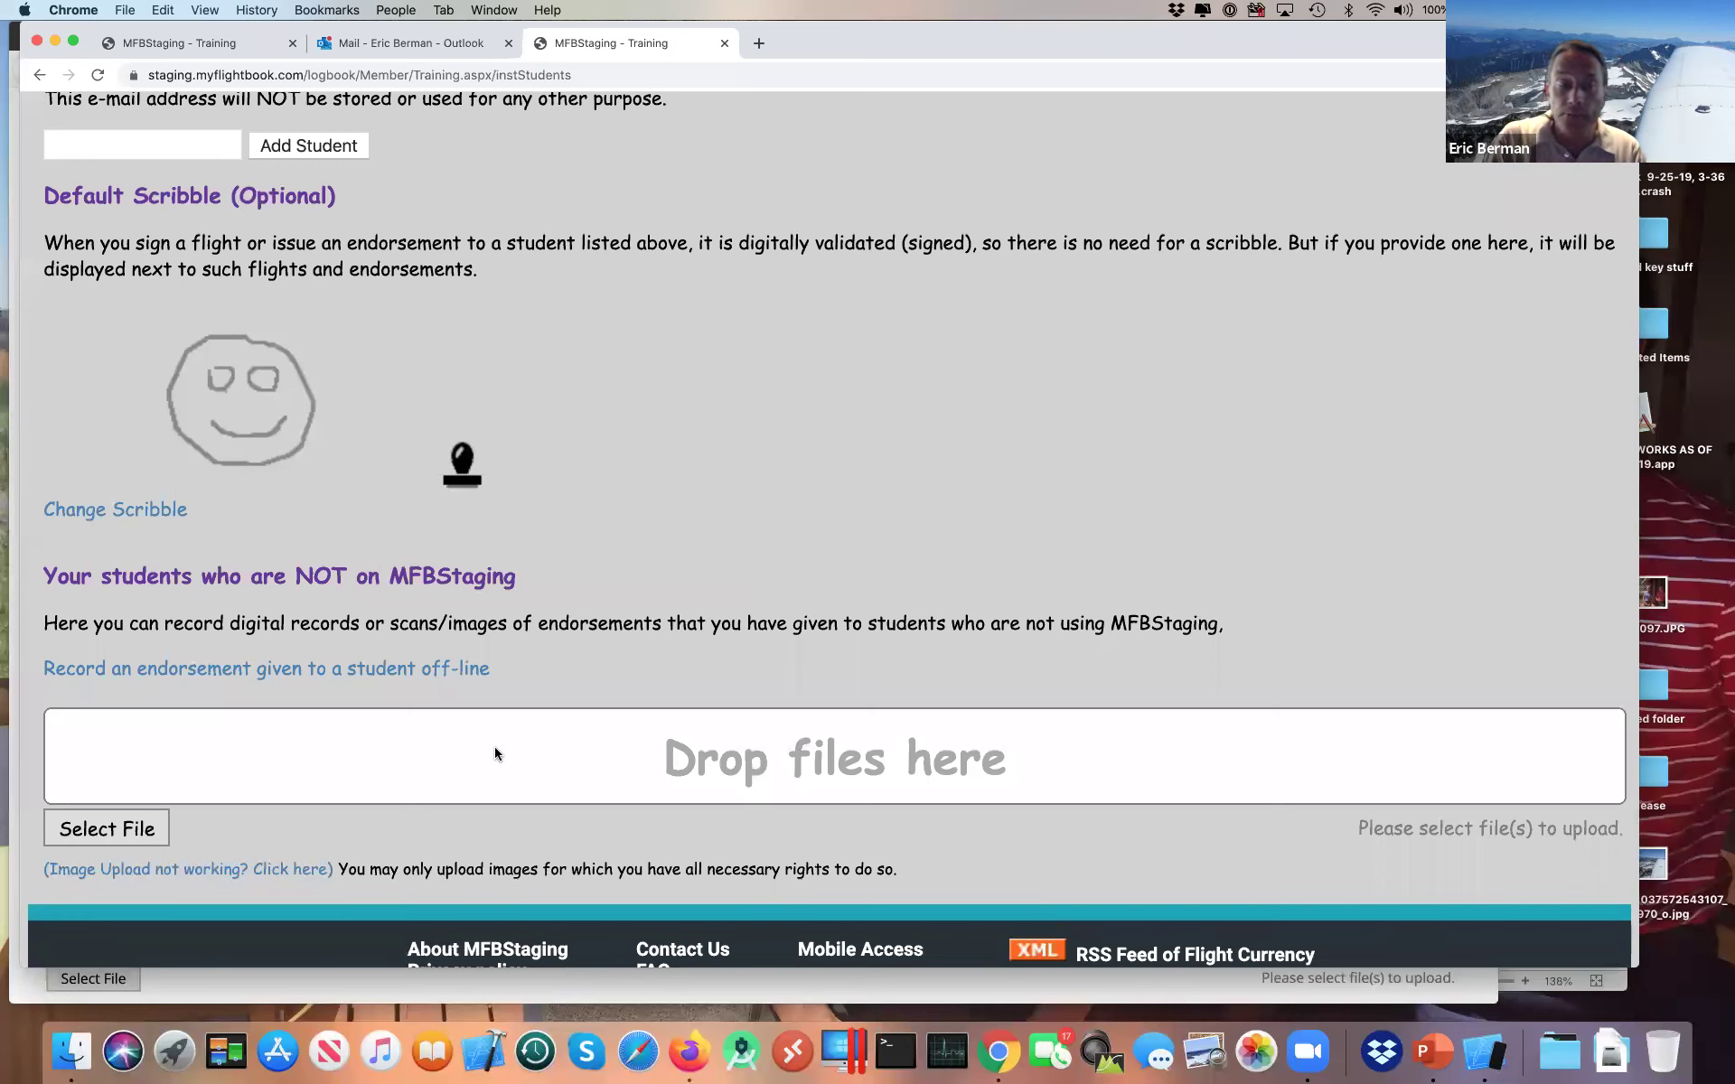
{"action": "left_click", "coordinate": [445, 685]}
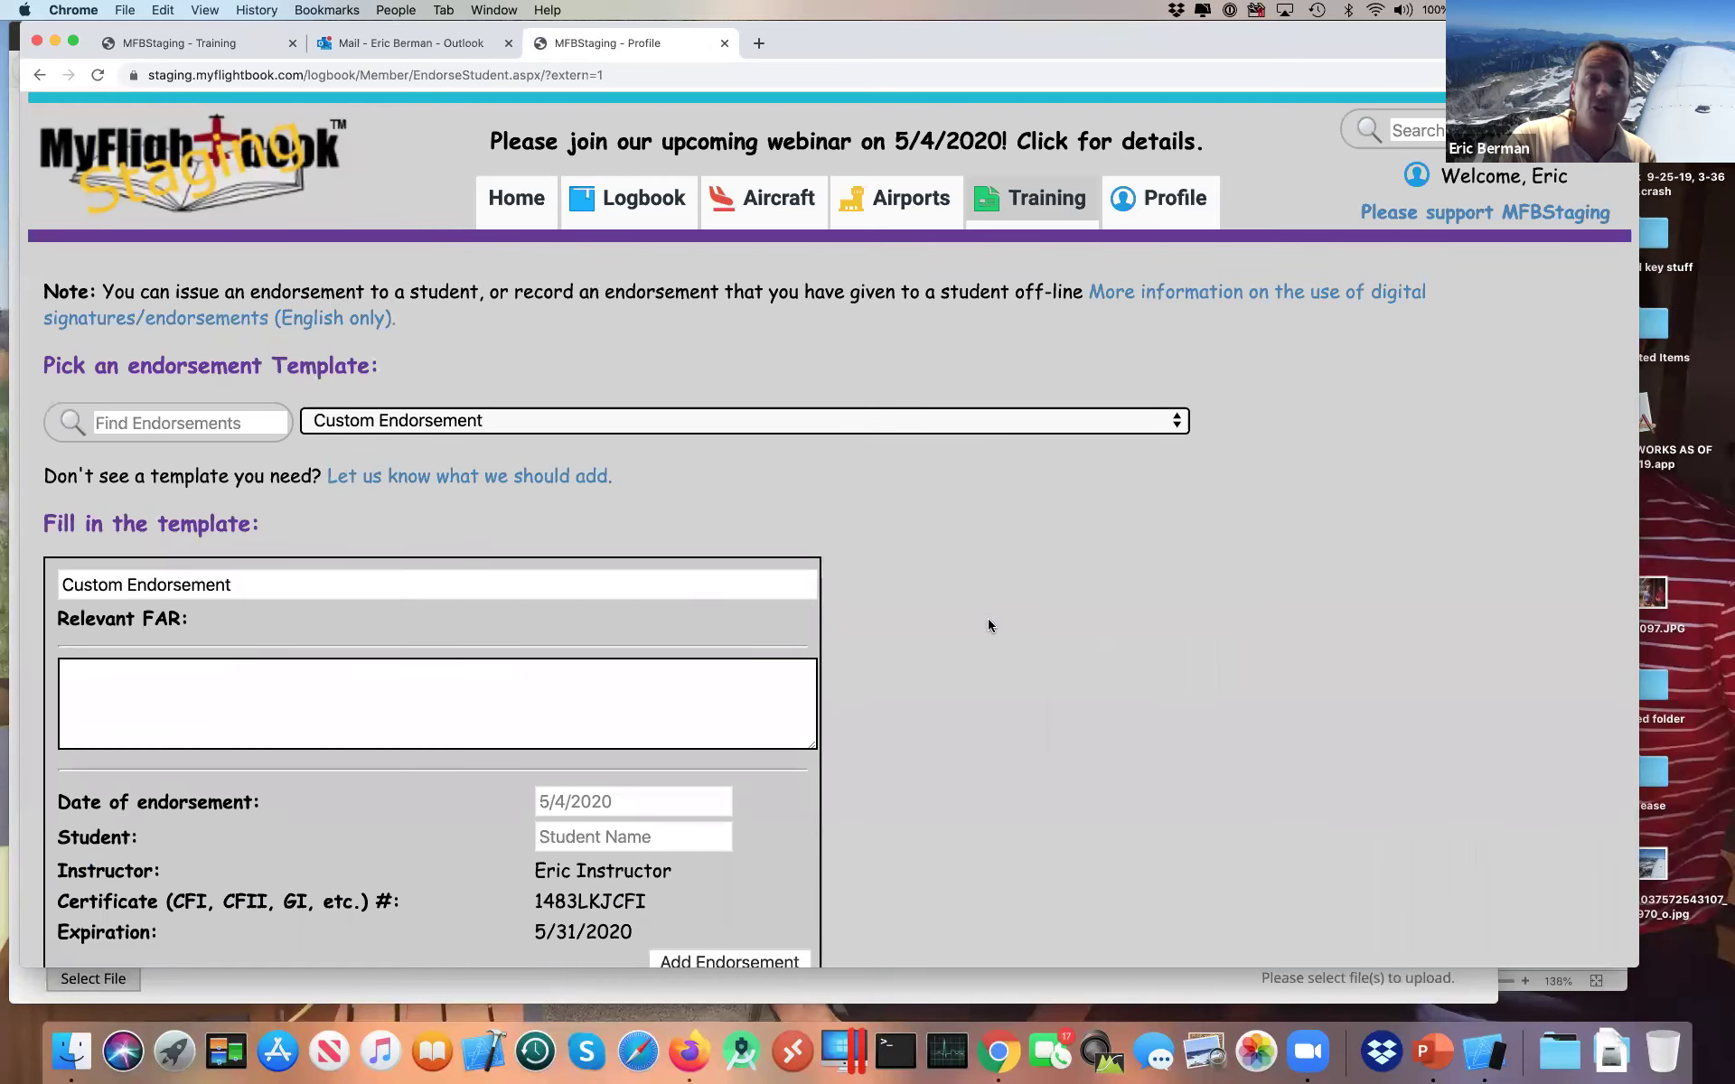
{"action": "scroll", "coordinate": [988, 624], "scroll_direction": "down", "scroll_amount": 5}
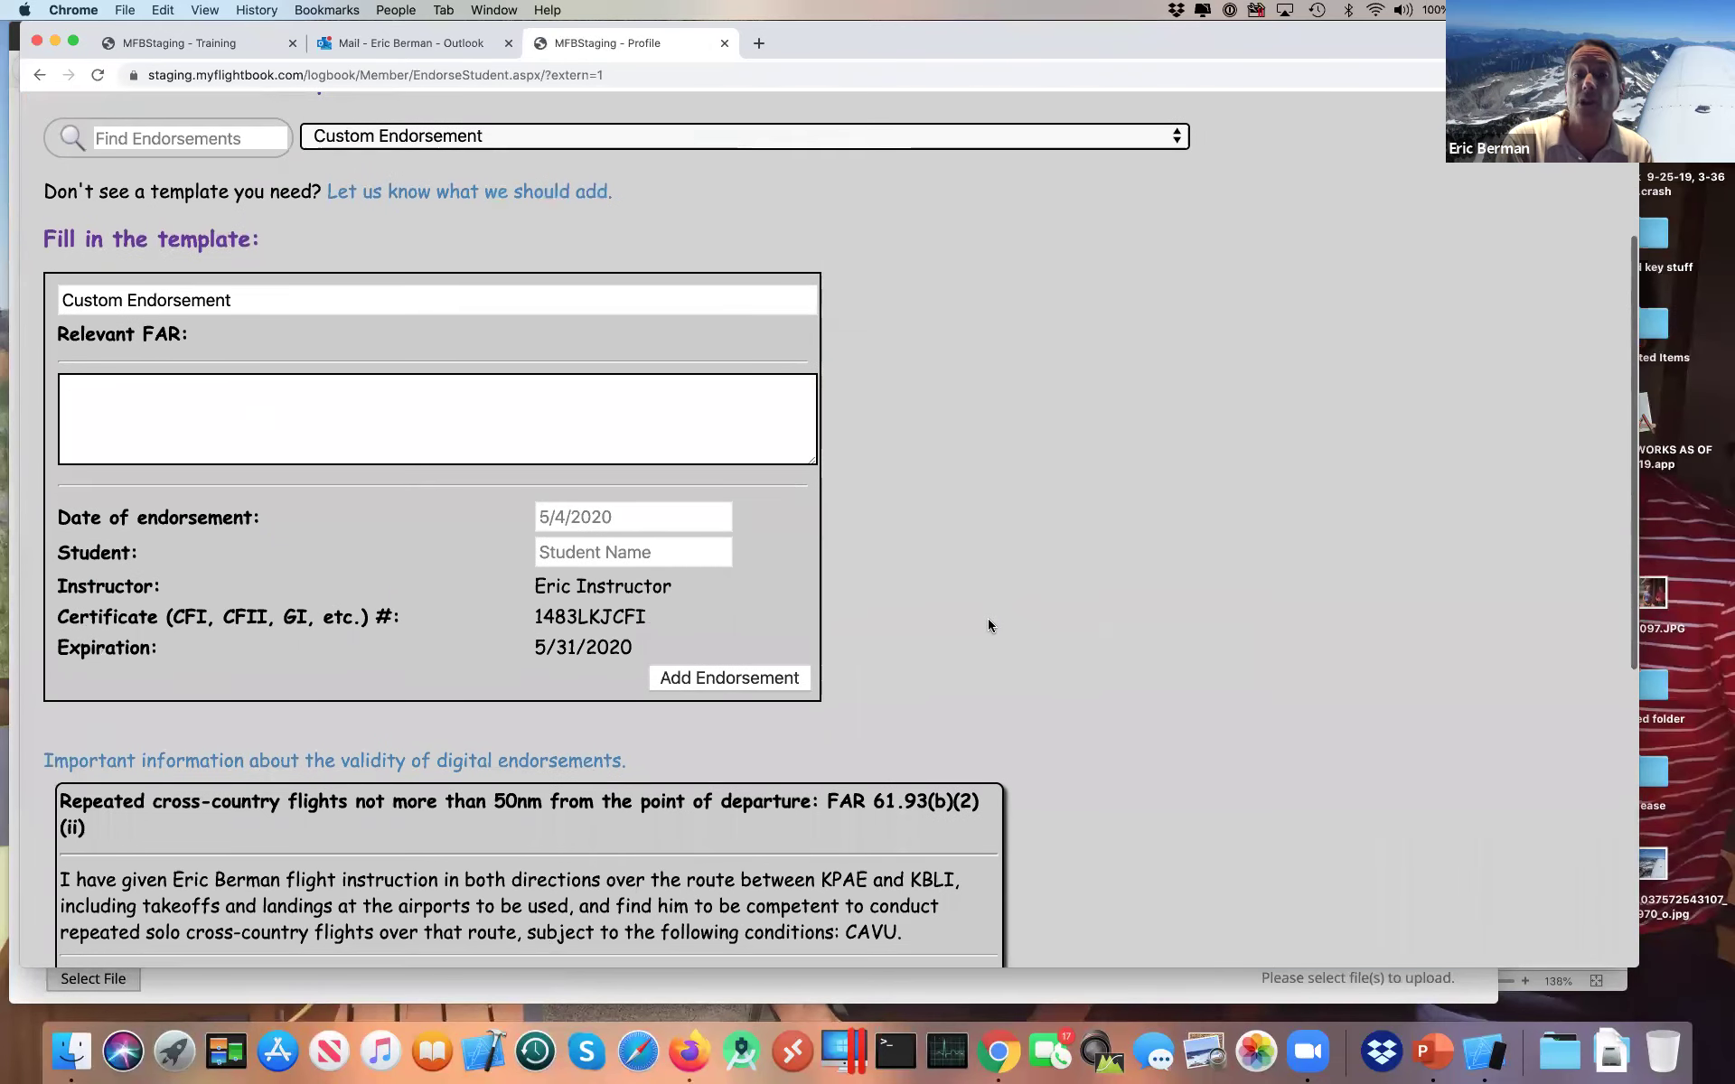
{"action": "scroll", "coordinate": [988, 624], "scroll_direction": "down", "scroll_amount": 10}
{"action": "scroll", "coordinate": [988, 624], "scroll_direction": "up", "scroll_amount": 8}
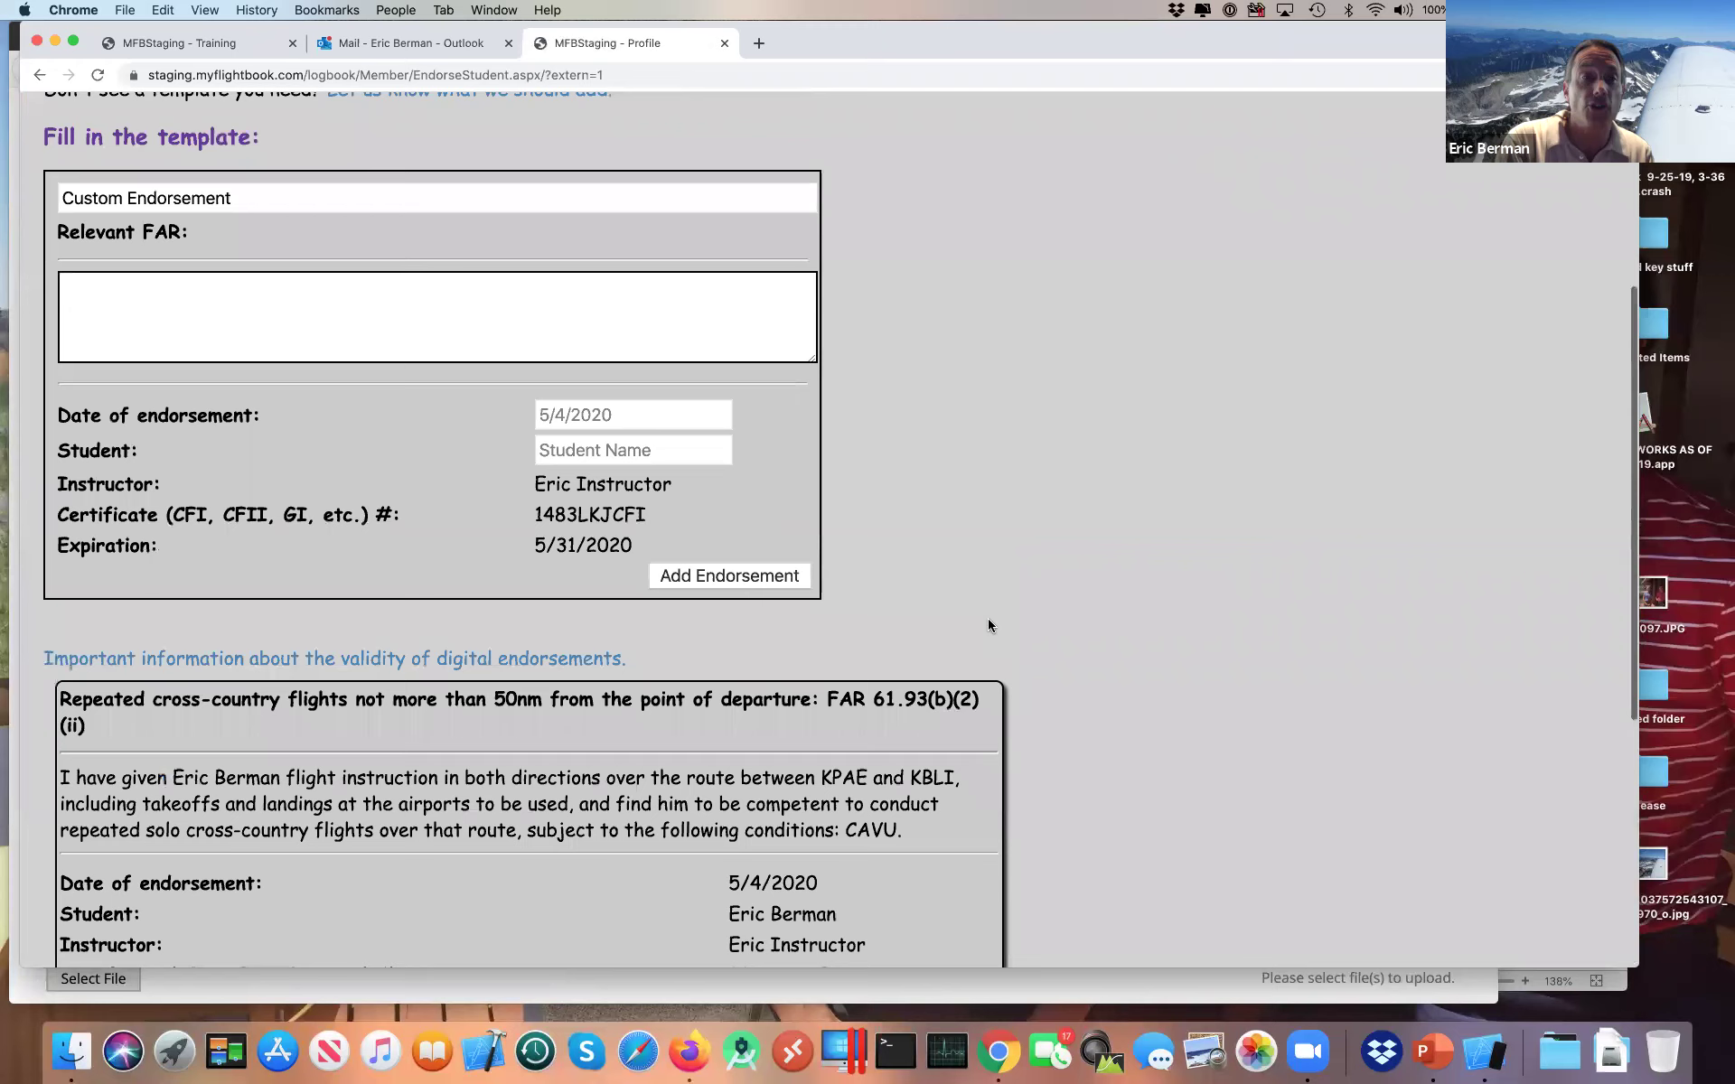
{"action": "scroll", "coordinate": [988, 624], "scroll_direction": "up", "scroll_amount": 2}
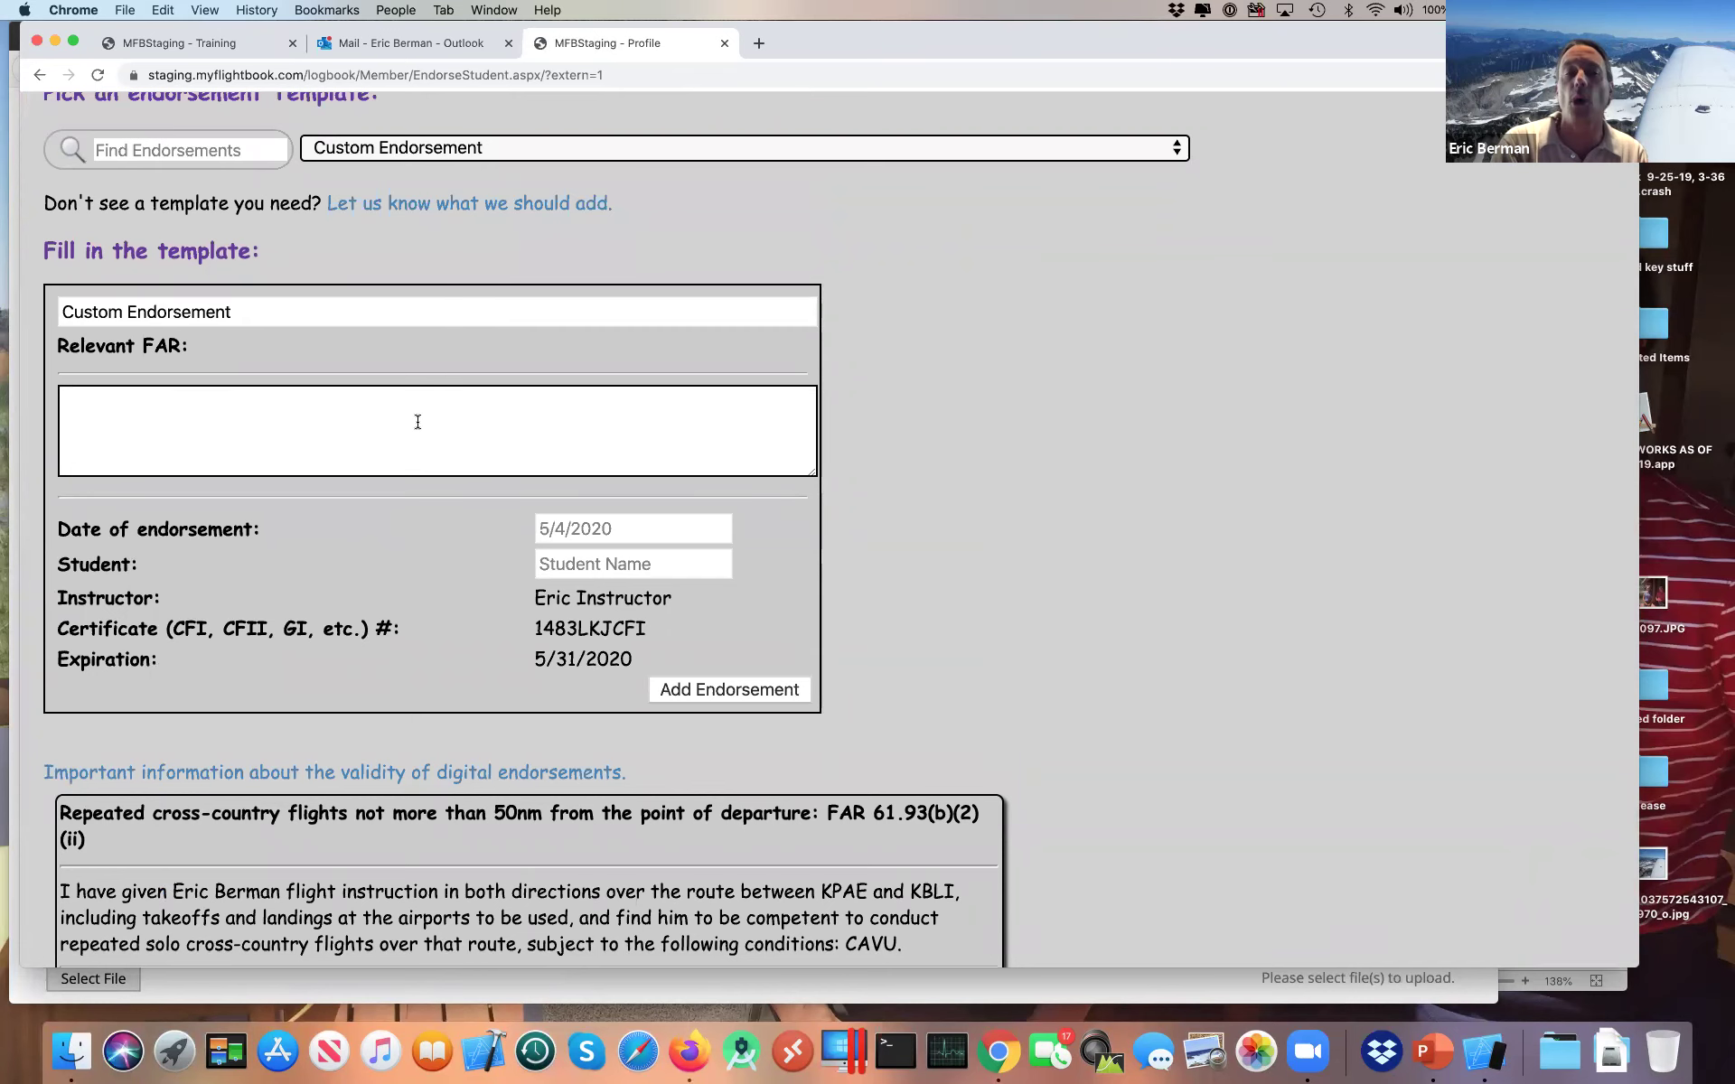
{"action": "scroll", "coordinate": [418, 422], "scroll_direction": "up", "scroll_amount": 5}
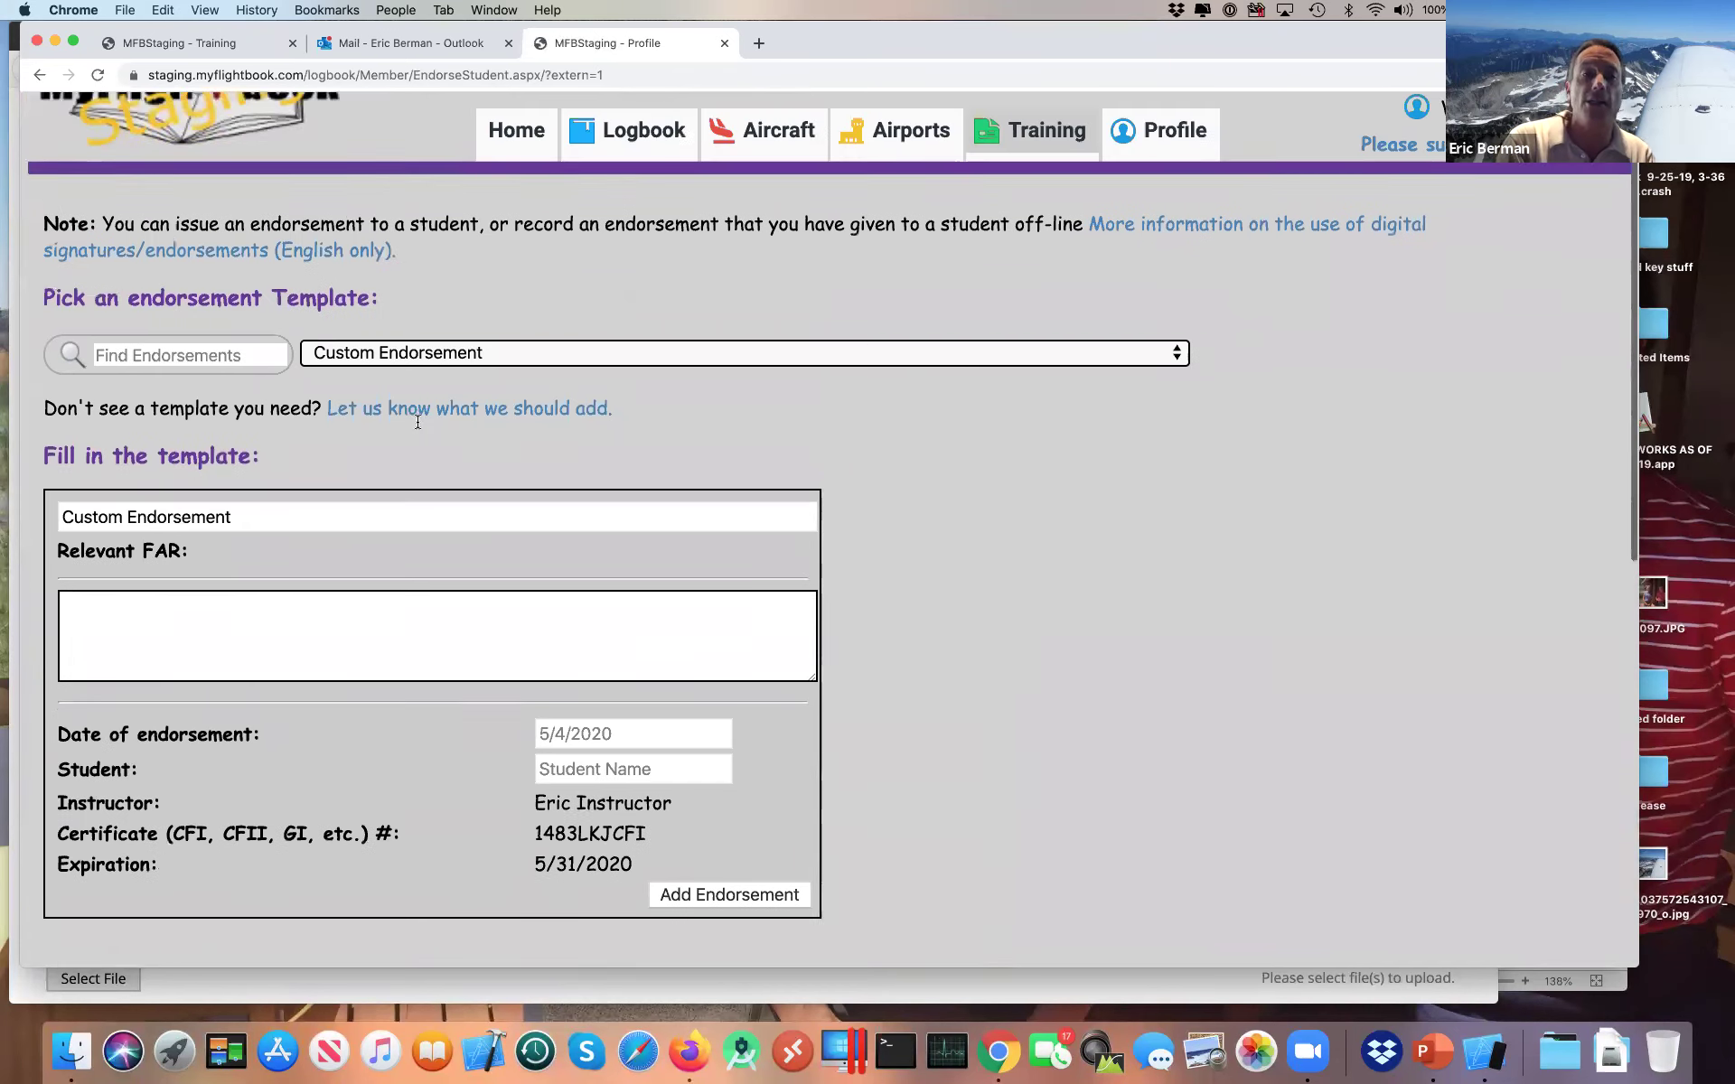
{"action": "key", "text": "super+Tab"}
{"action": "scroll", "coordinate": [683, 277], "scroll_direction": "up", "scroll_amount": 10}
{"action": "scroll", "coordinate": [853, 344], "scroll_direction": "down", "scroll_amount": 10}
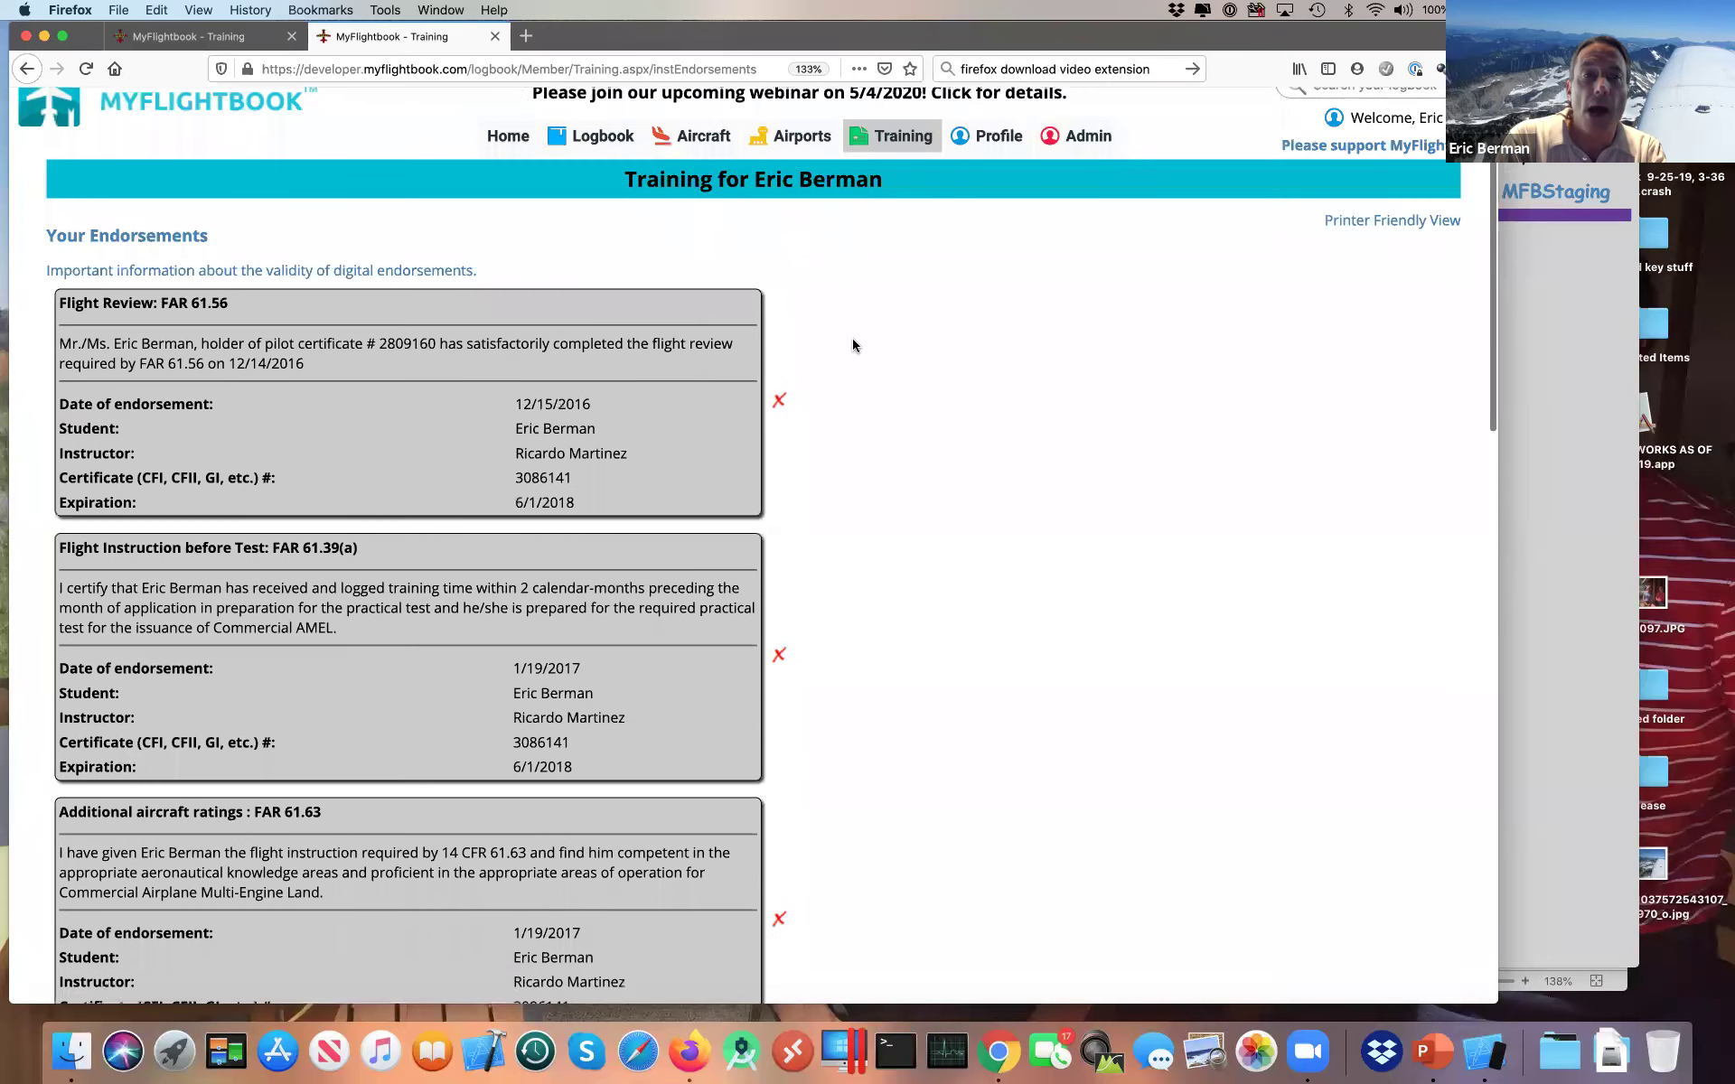
{"action": "scroll", "coordinate": [853, 344], "scroll_direction": "down", "scroll_amount": 5}
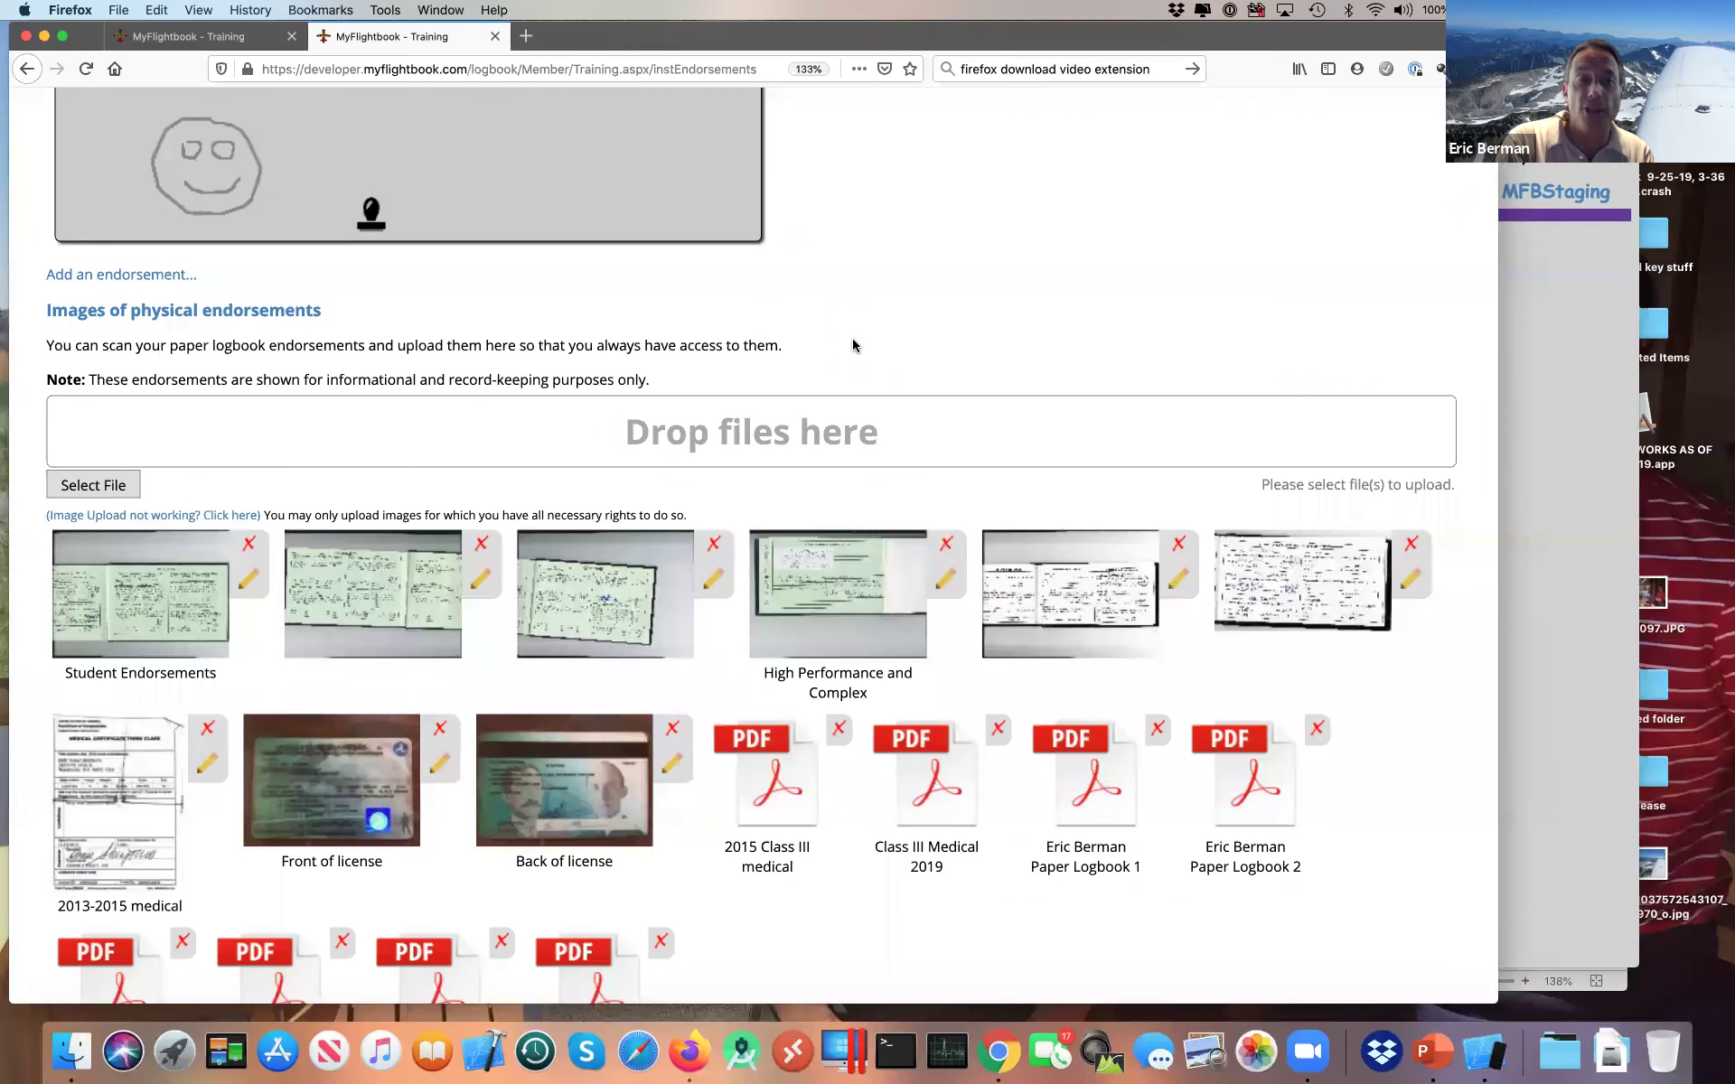
{"action": "scroll", "coordinate": [853, 344], "scroll_direction": "down", "scroll_amount": 2}
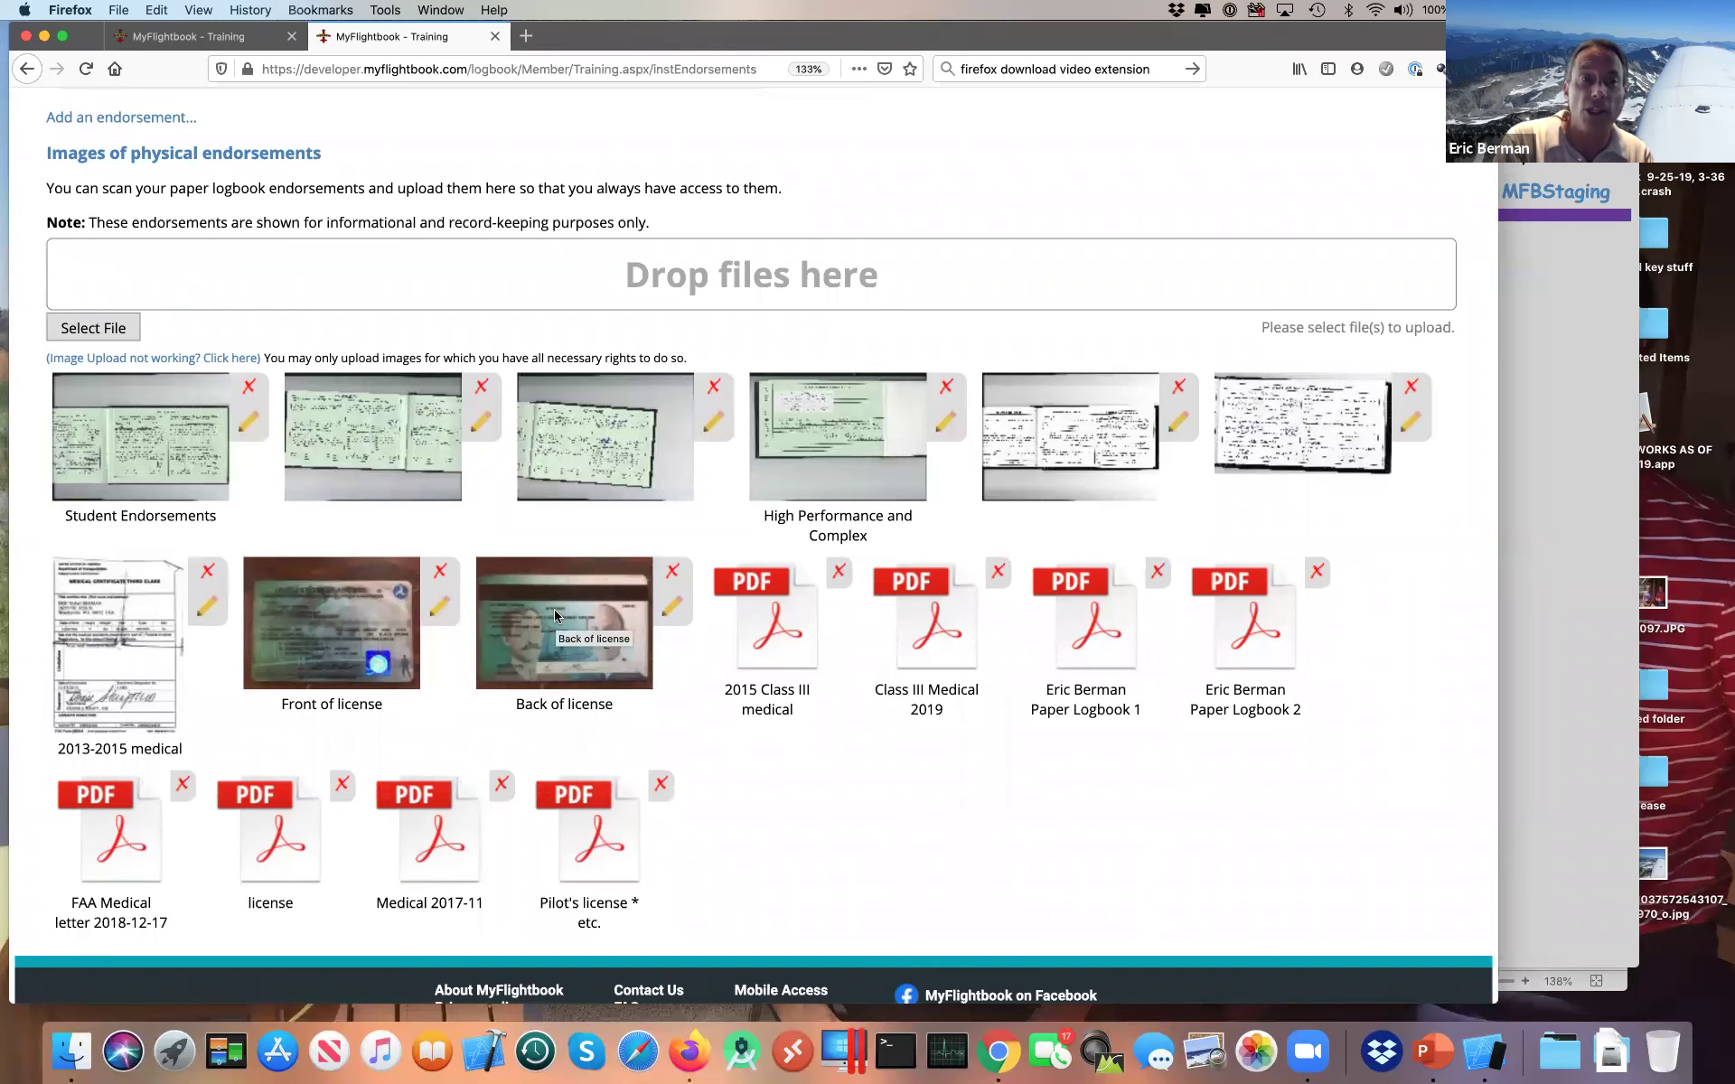
{"action": "scroll", "coordinate": [554, 615], "scroll_direction": "up", "scroll_amount": 10}
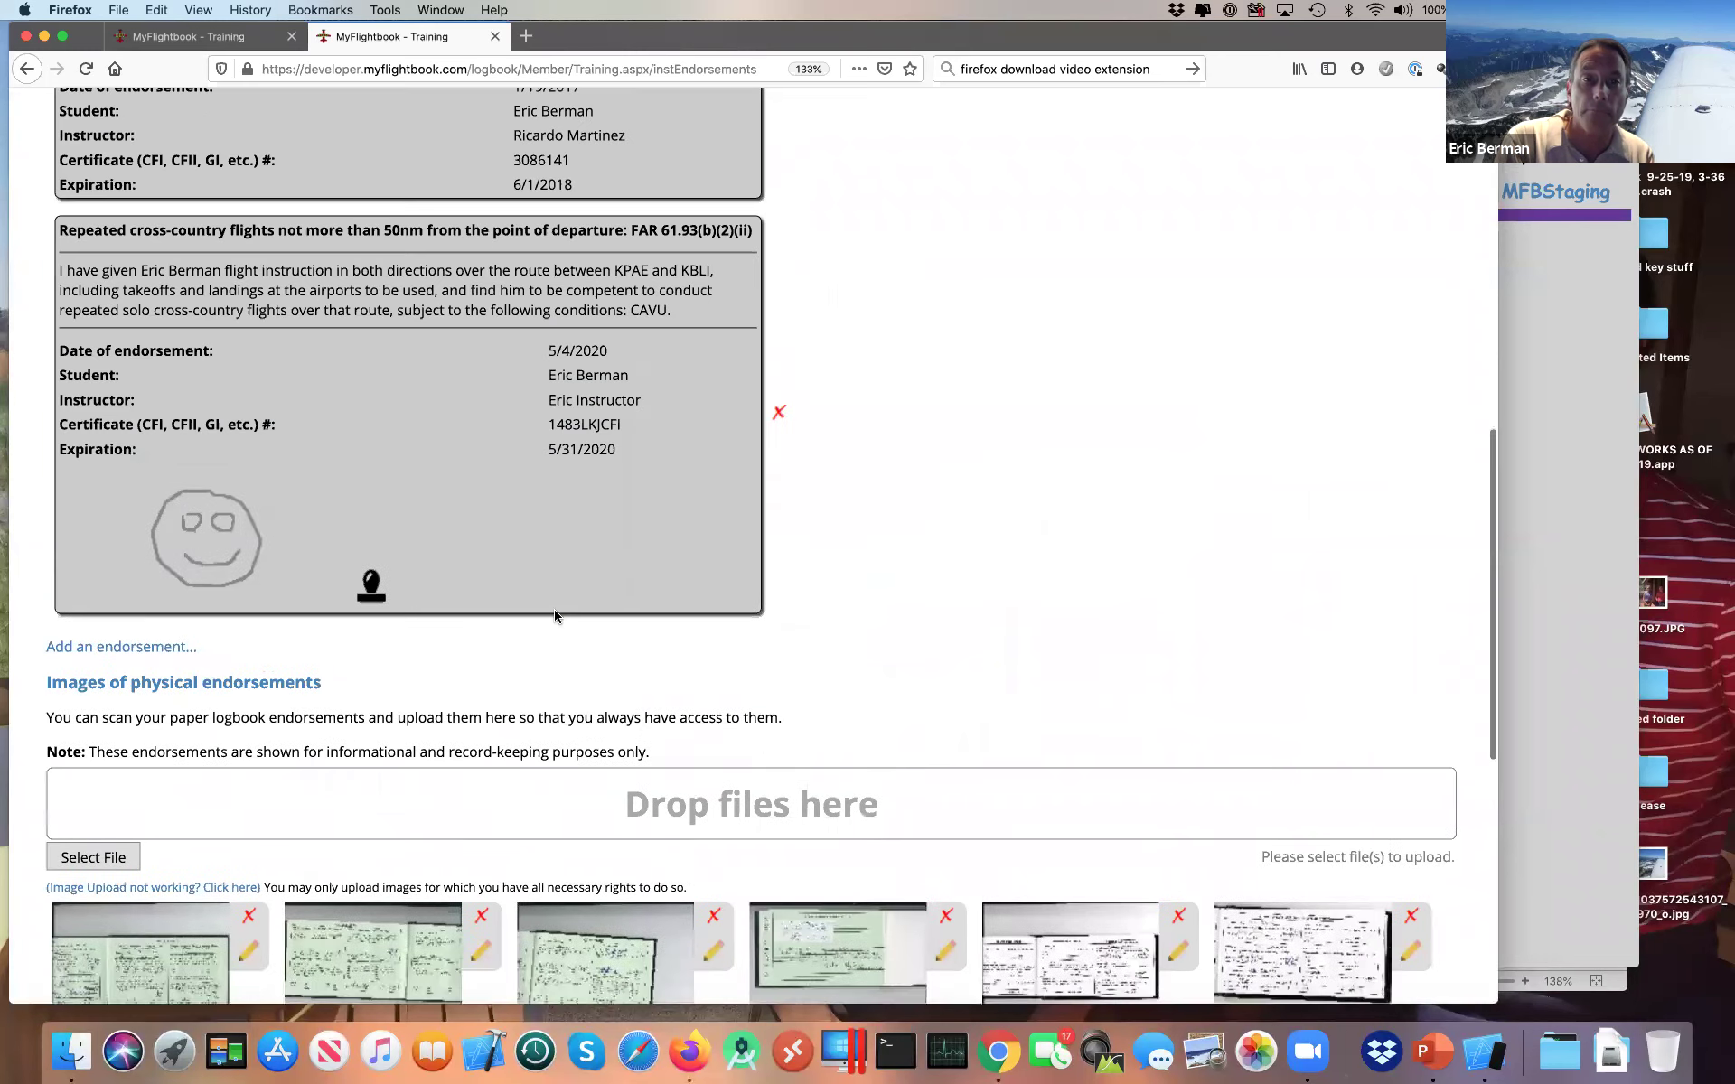
{"action": "scroll", "coordinate": [555, 616], "scroll_direction": "up", "scroll_amount": 1}
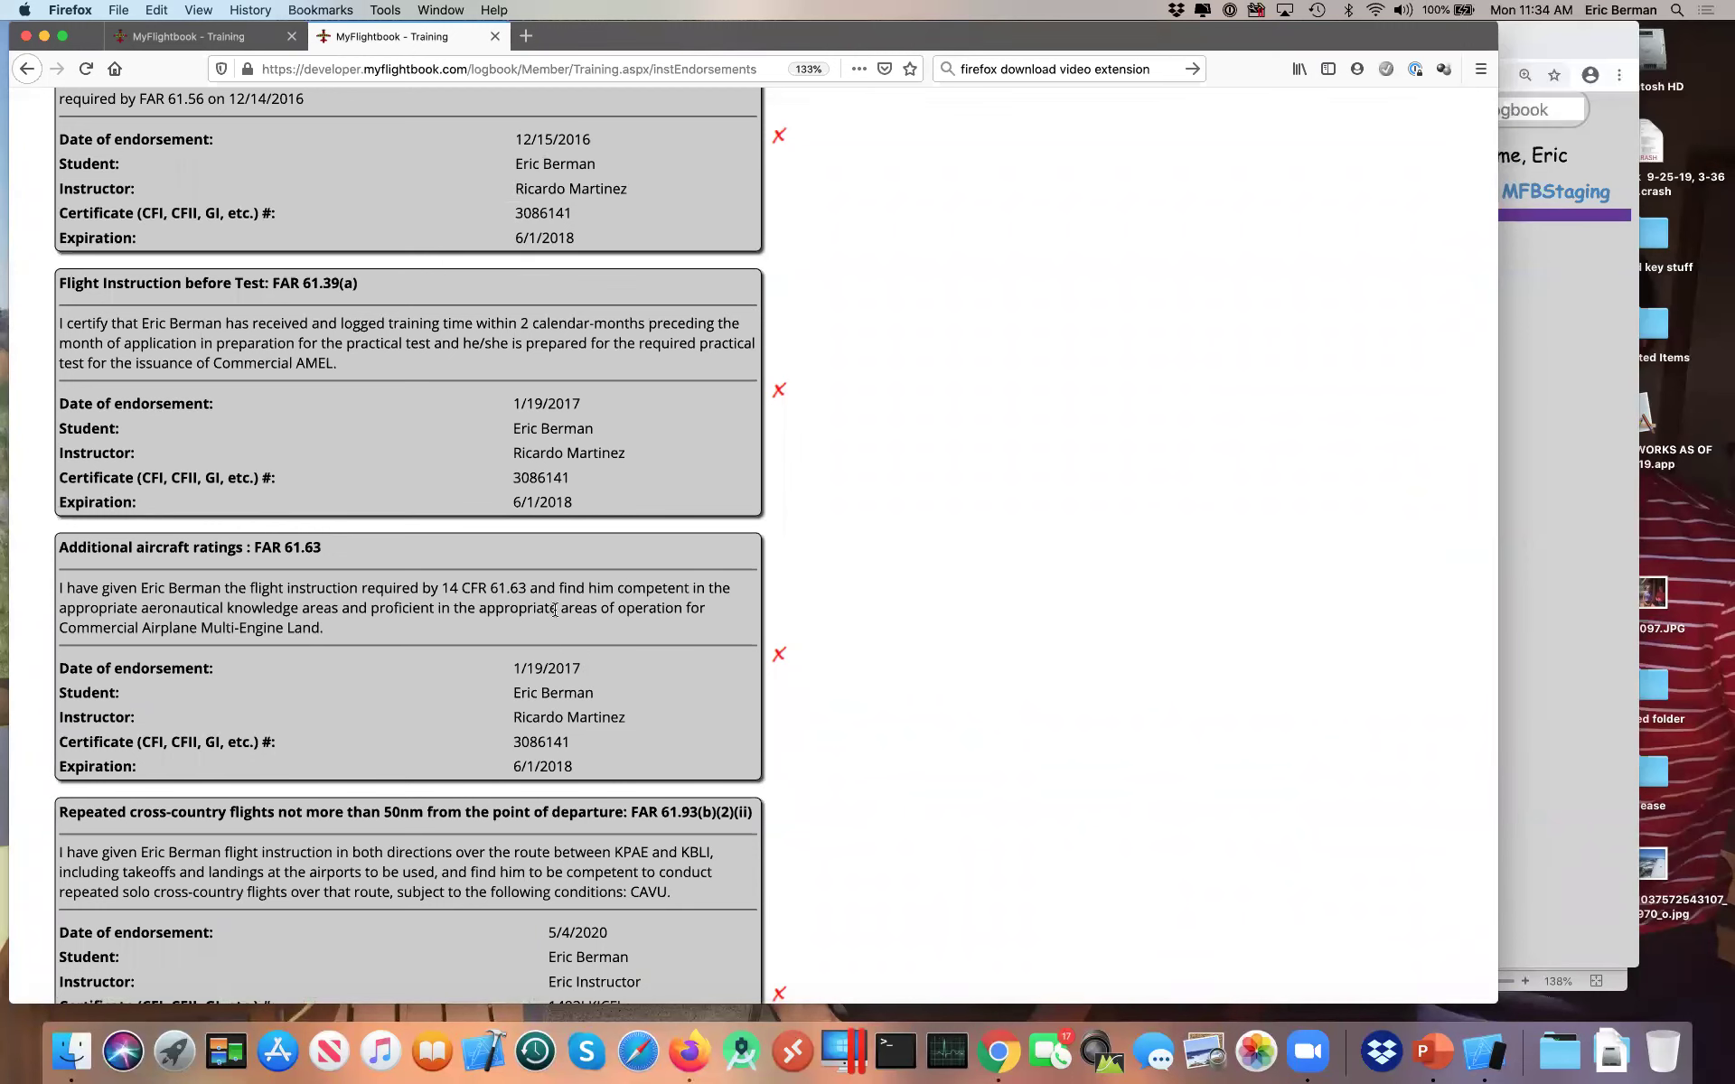
Step: Scroll the student's endorsements back to the top and bring forward Chrome's MFBStaging Endorse Student page
{"action": "scroll", "coordinate": [555, 610], "scroll_direction": "down", "scroll_amount": 7}
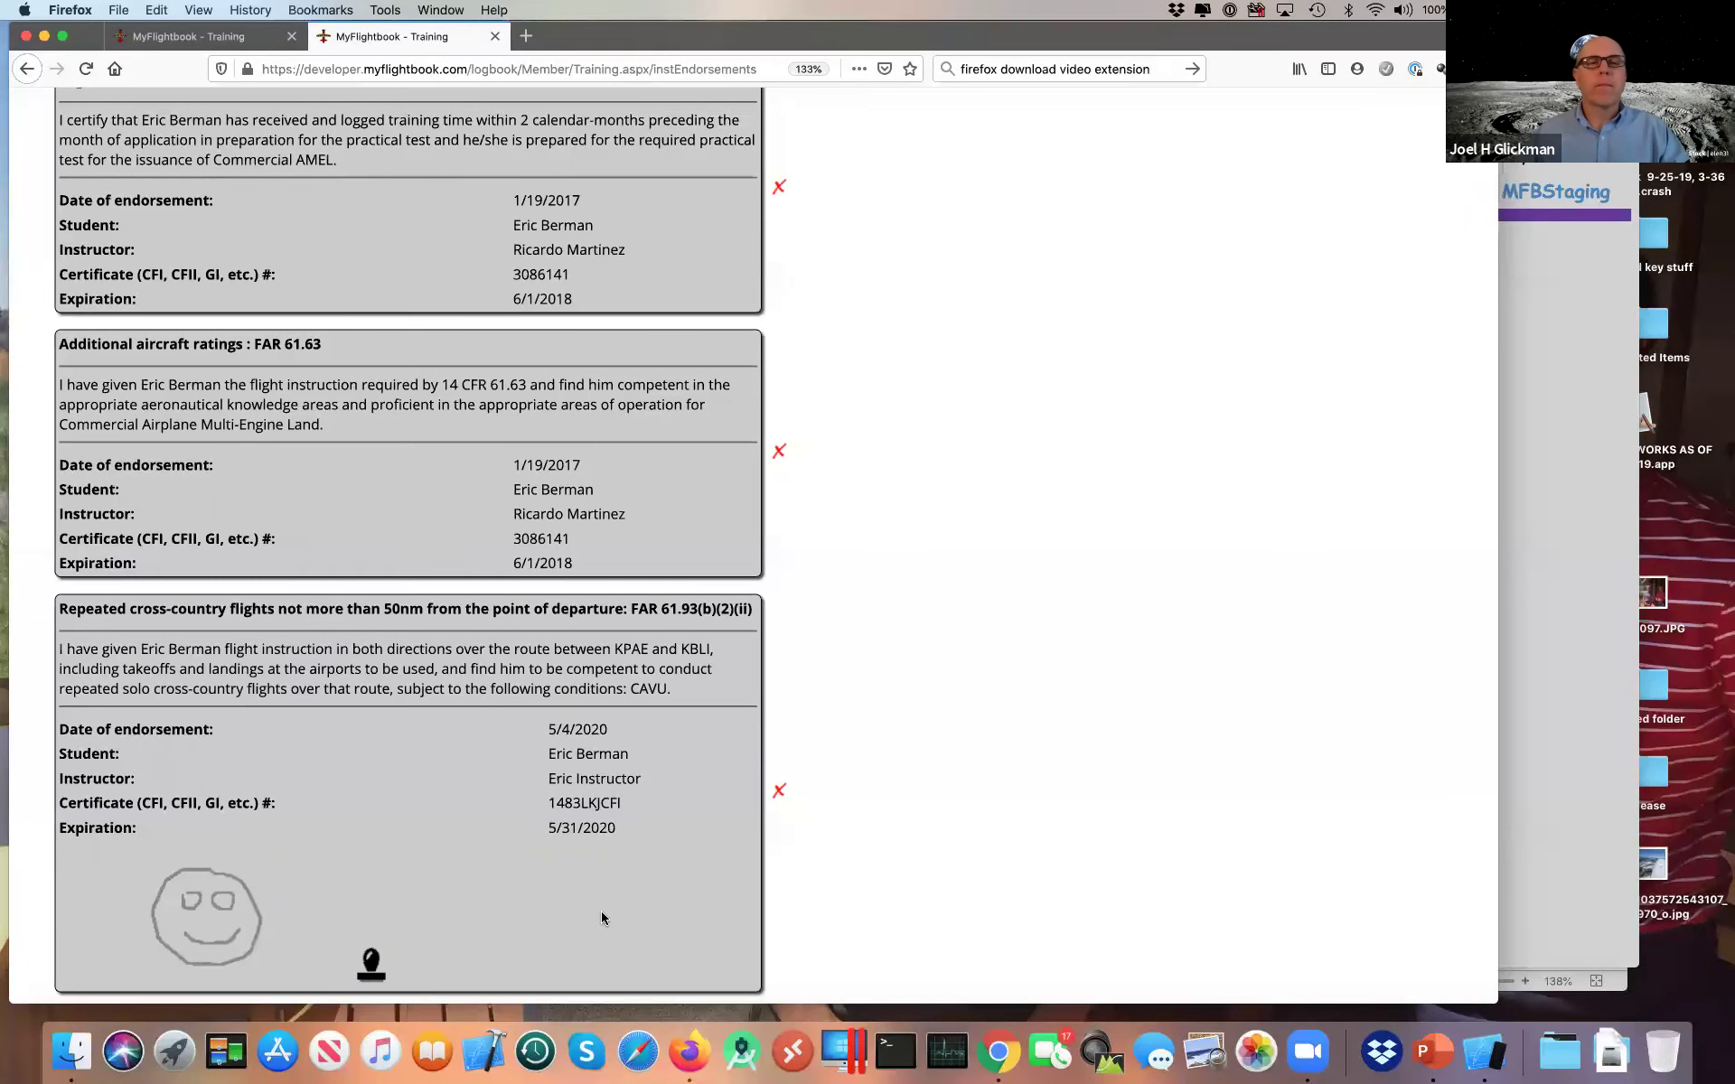
{"action": "scroll", "coordinate": [787, 788], "scroll_direction": "up", "scroll_amount": 6}
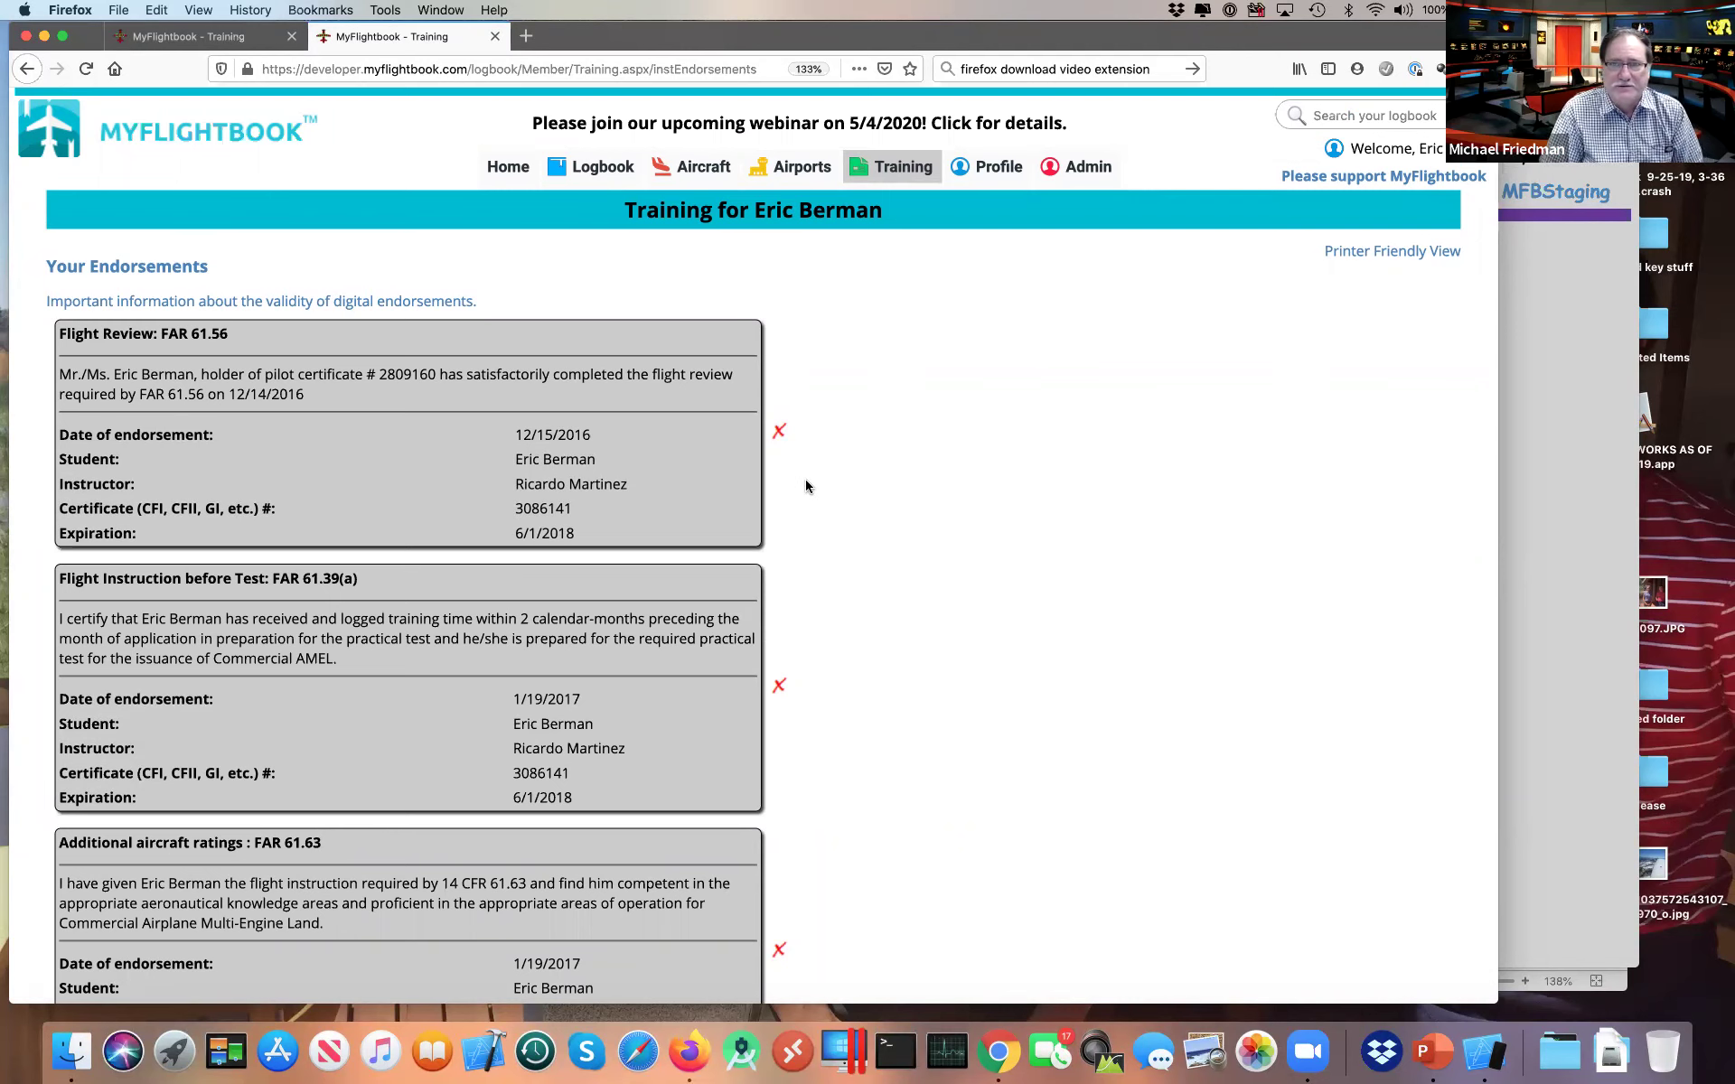
{"action": "key", "text": "super+Tab"}
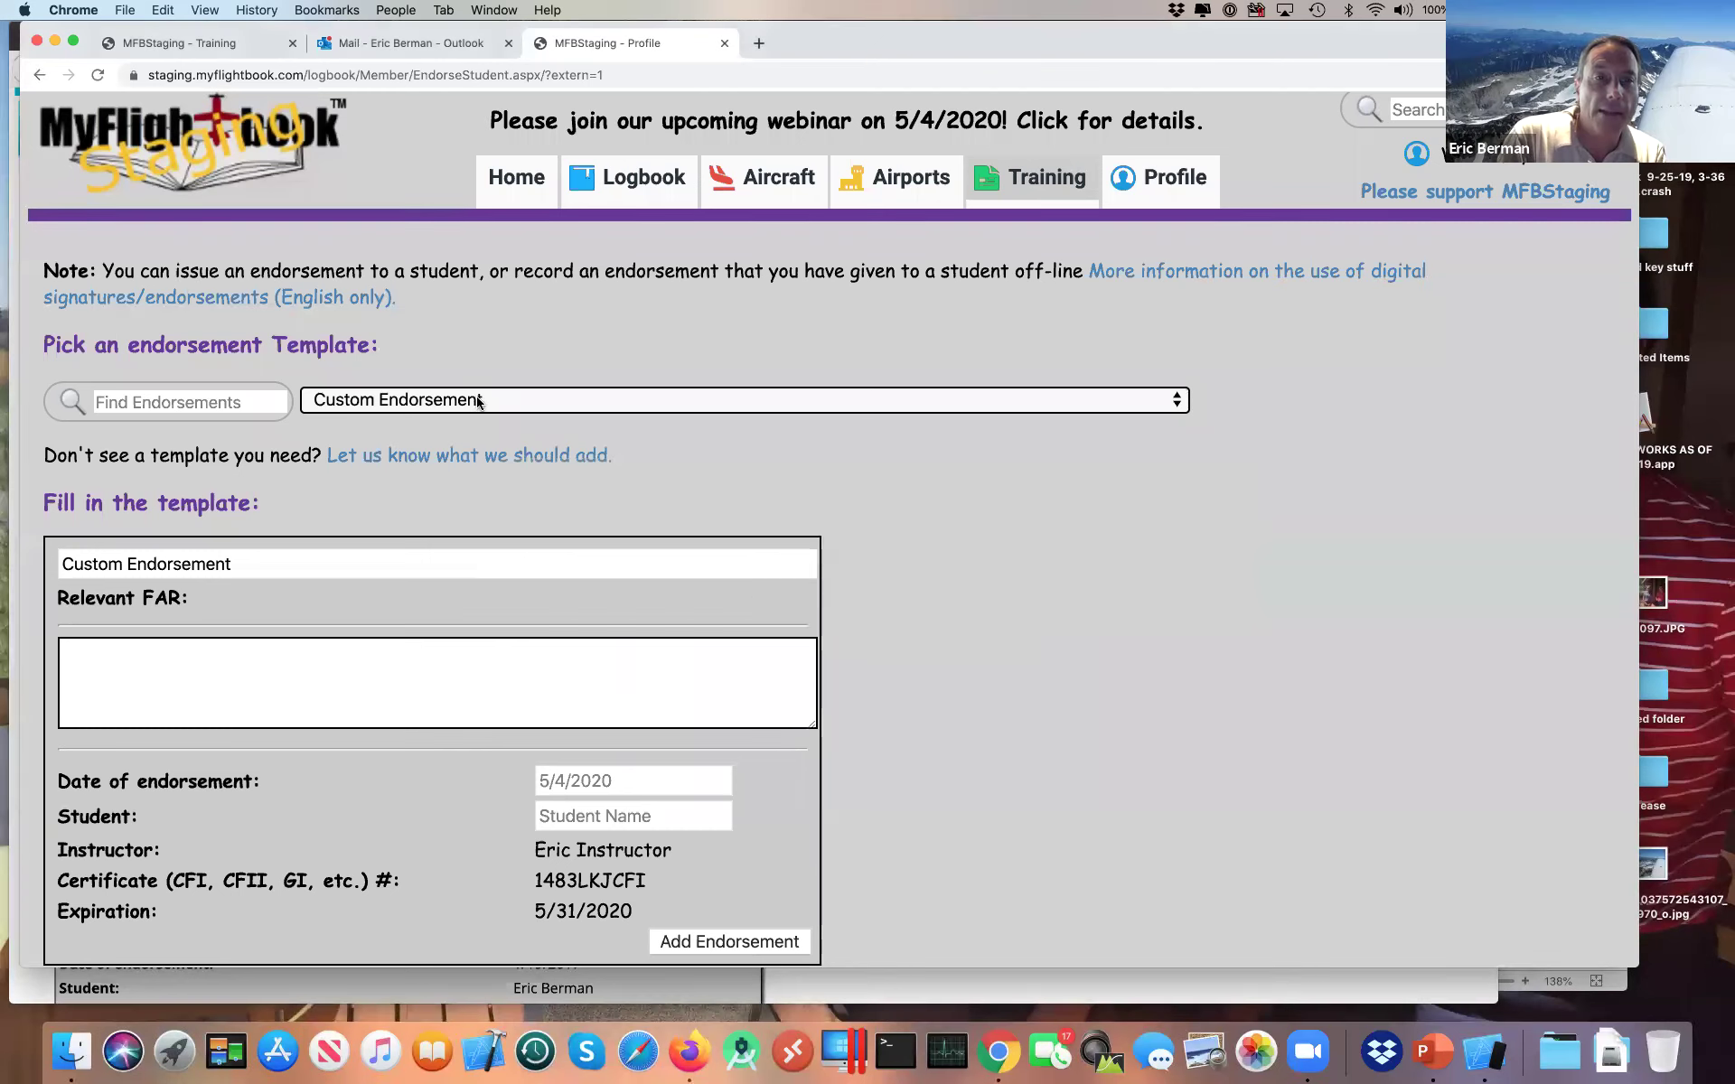
{"action": "left_click", "coordinate": [445, 404]}
{"action": "left_click", "coordinate": [445, 404]}
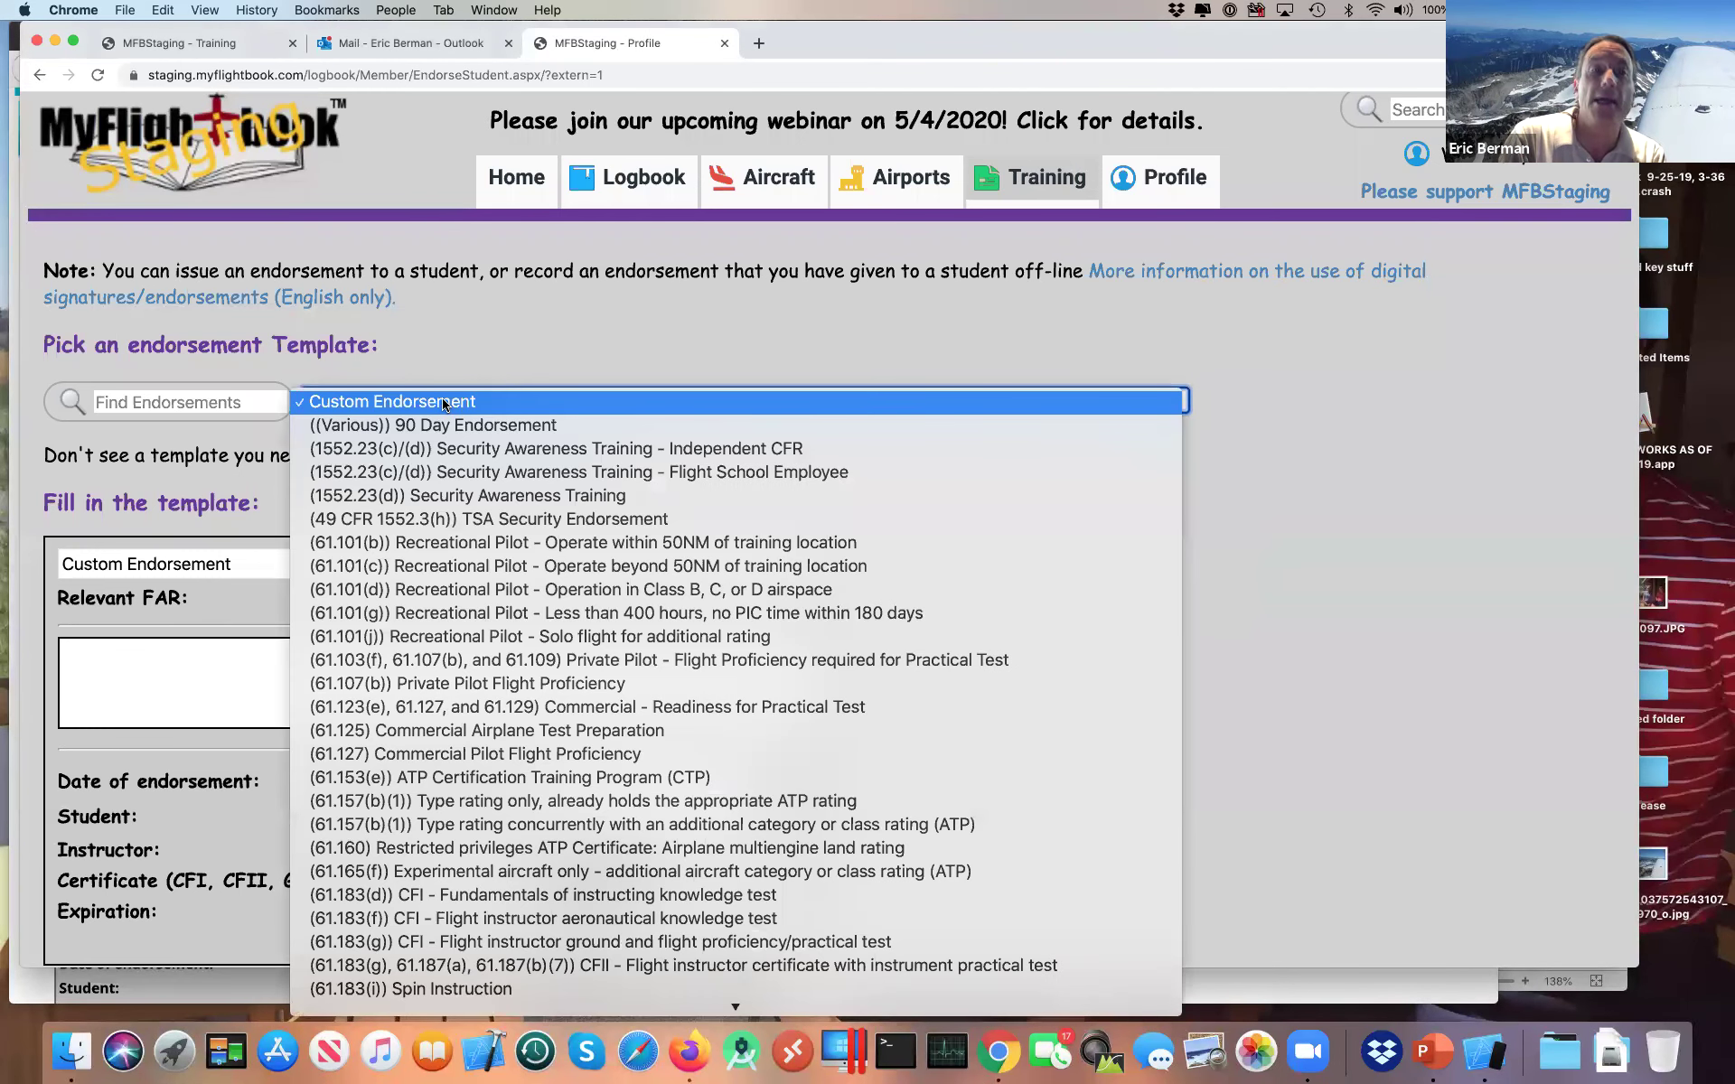
{"action": "left_click", "coordinate": [443, 400]}
{"action": "left_click", "coordinate": [237, 688]}
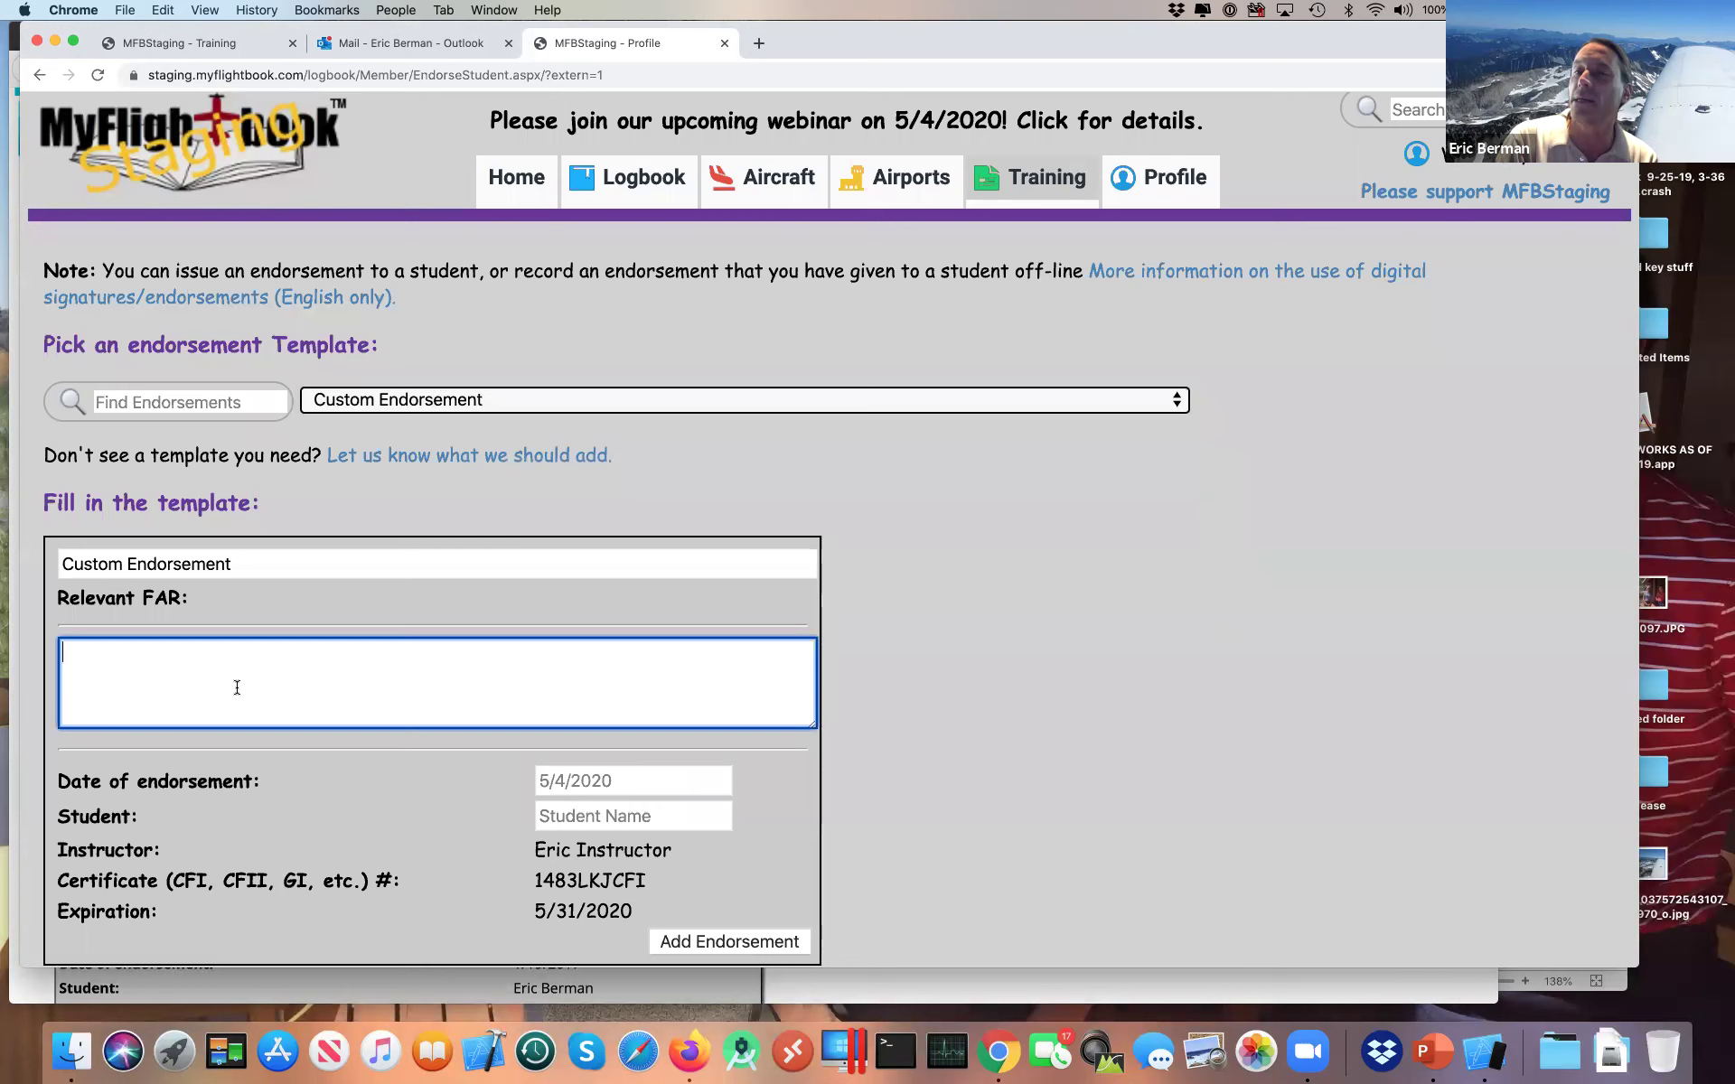
{"action": "left_click", "coordinate": [431, 406]}
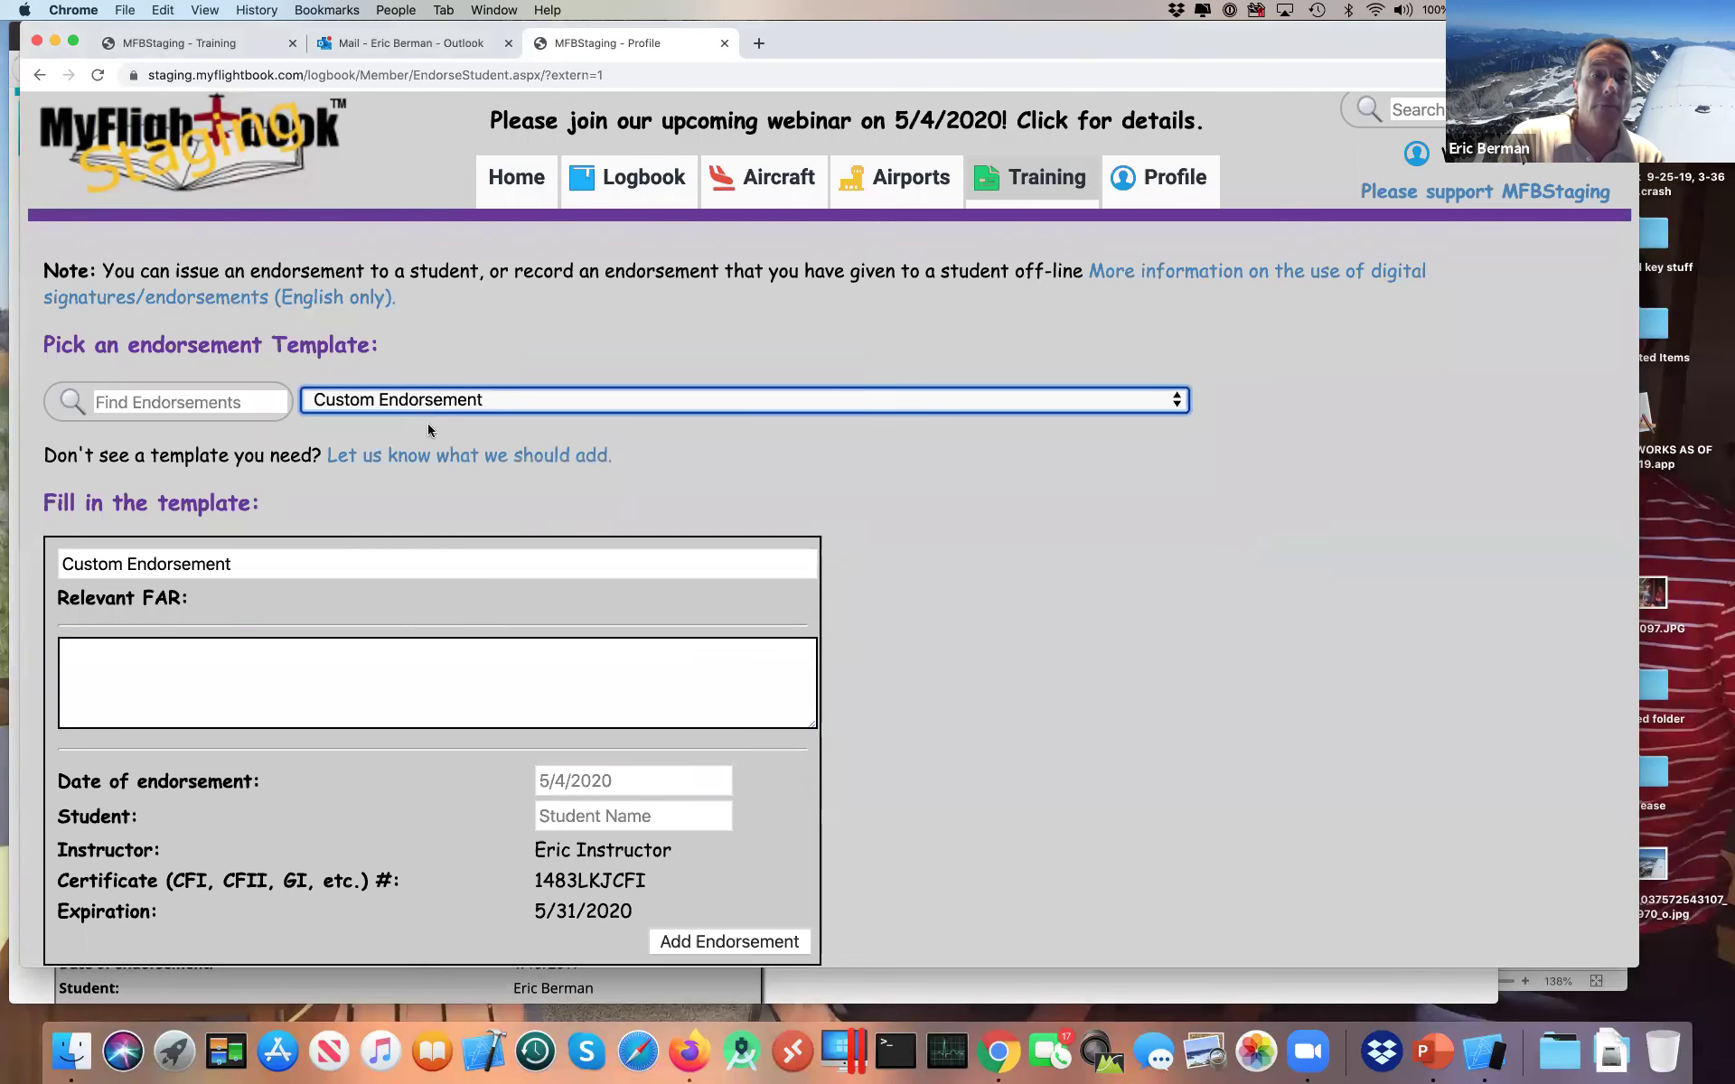
{"action": "left_click", "coordinate": [426, 430]}
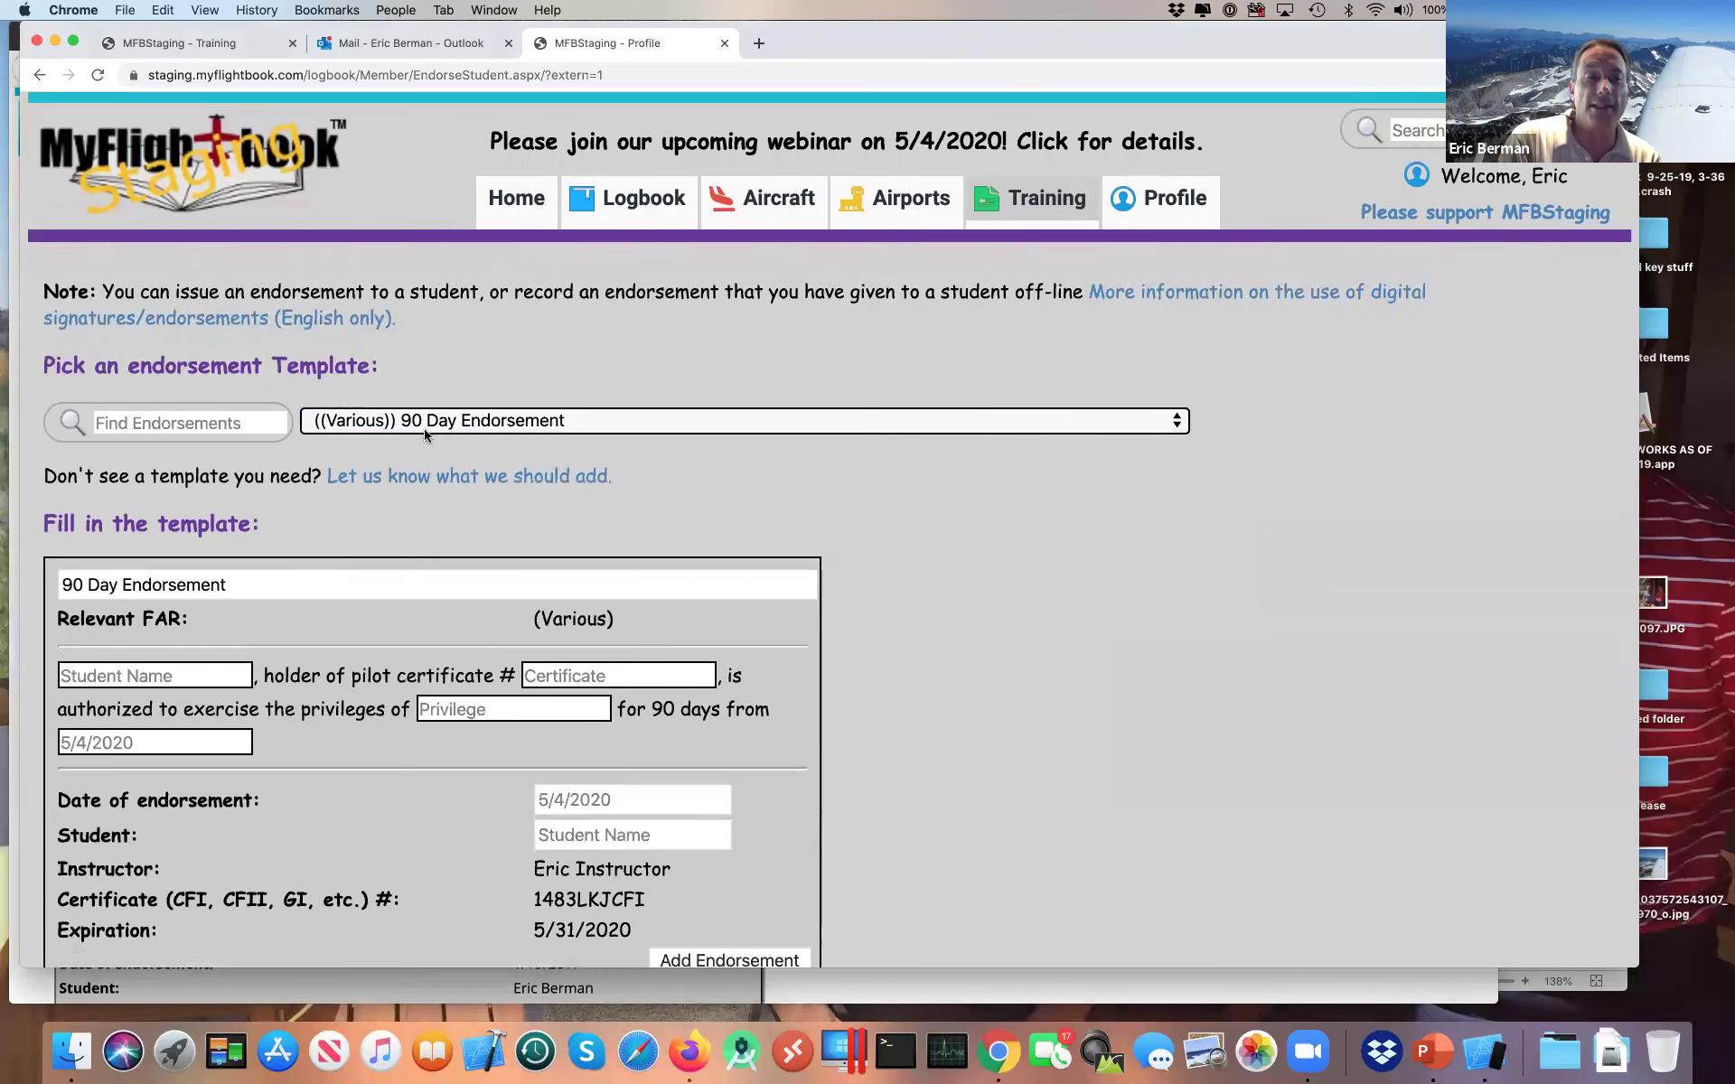
{"action": "left_click", "coordinate": [436, 412]}
{"action": "left_click", "coordinate": [436, 400]}
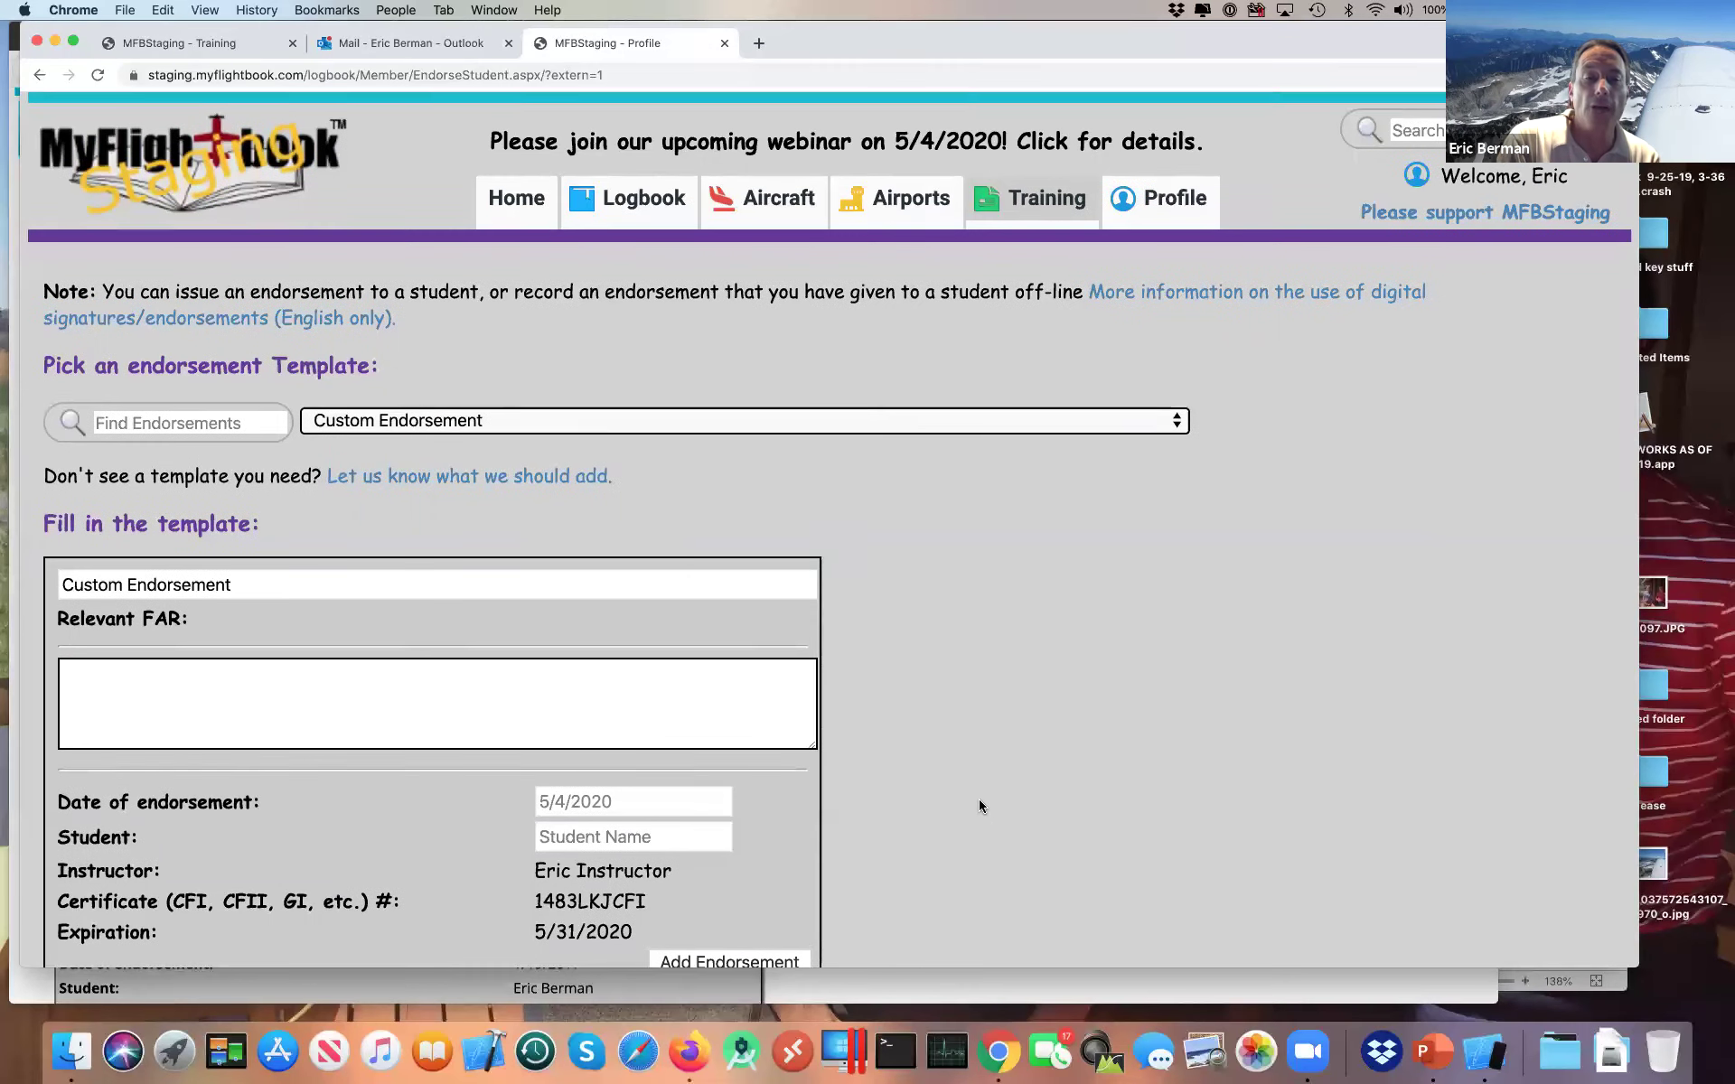
{"action": "scroll", "coordinate": [979, 801], "scroll_direction": "down", "scroll_amount": 2}
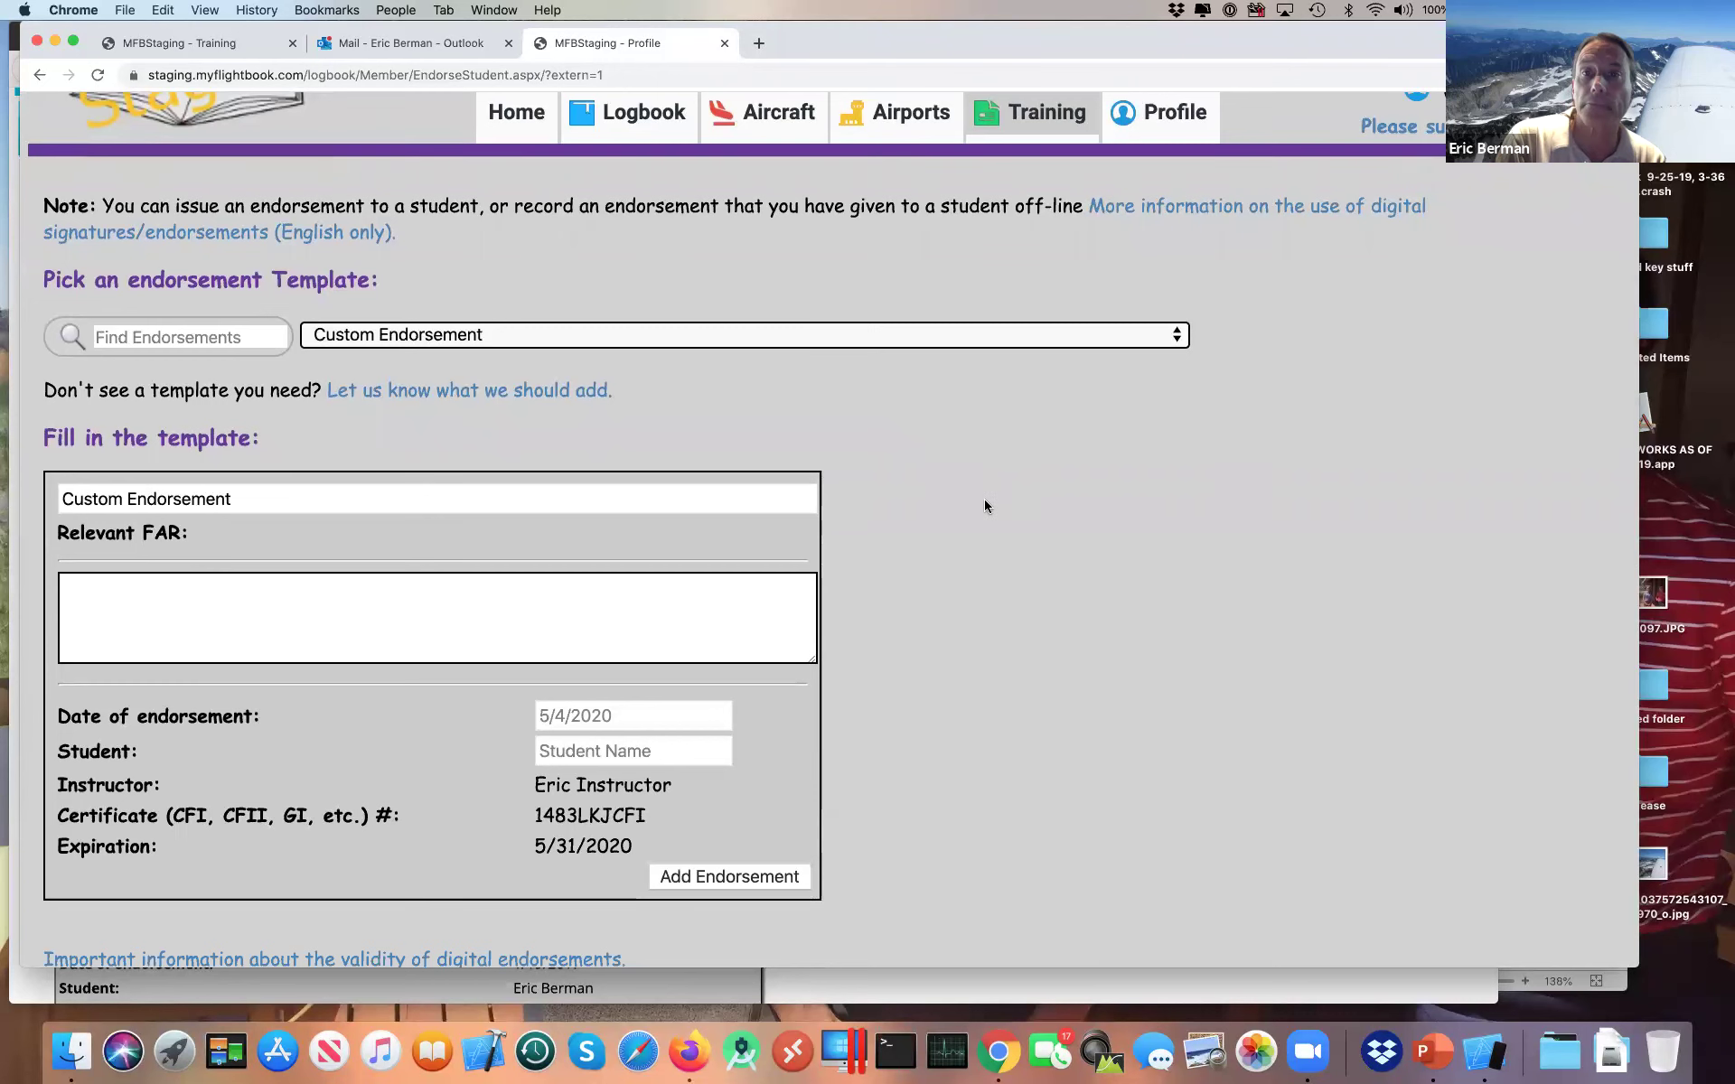
{"action": "scroll", "coordinate": [984, 506], "scroll_direction": "up", "scroll_amount": 2}
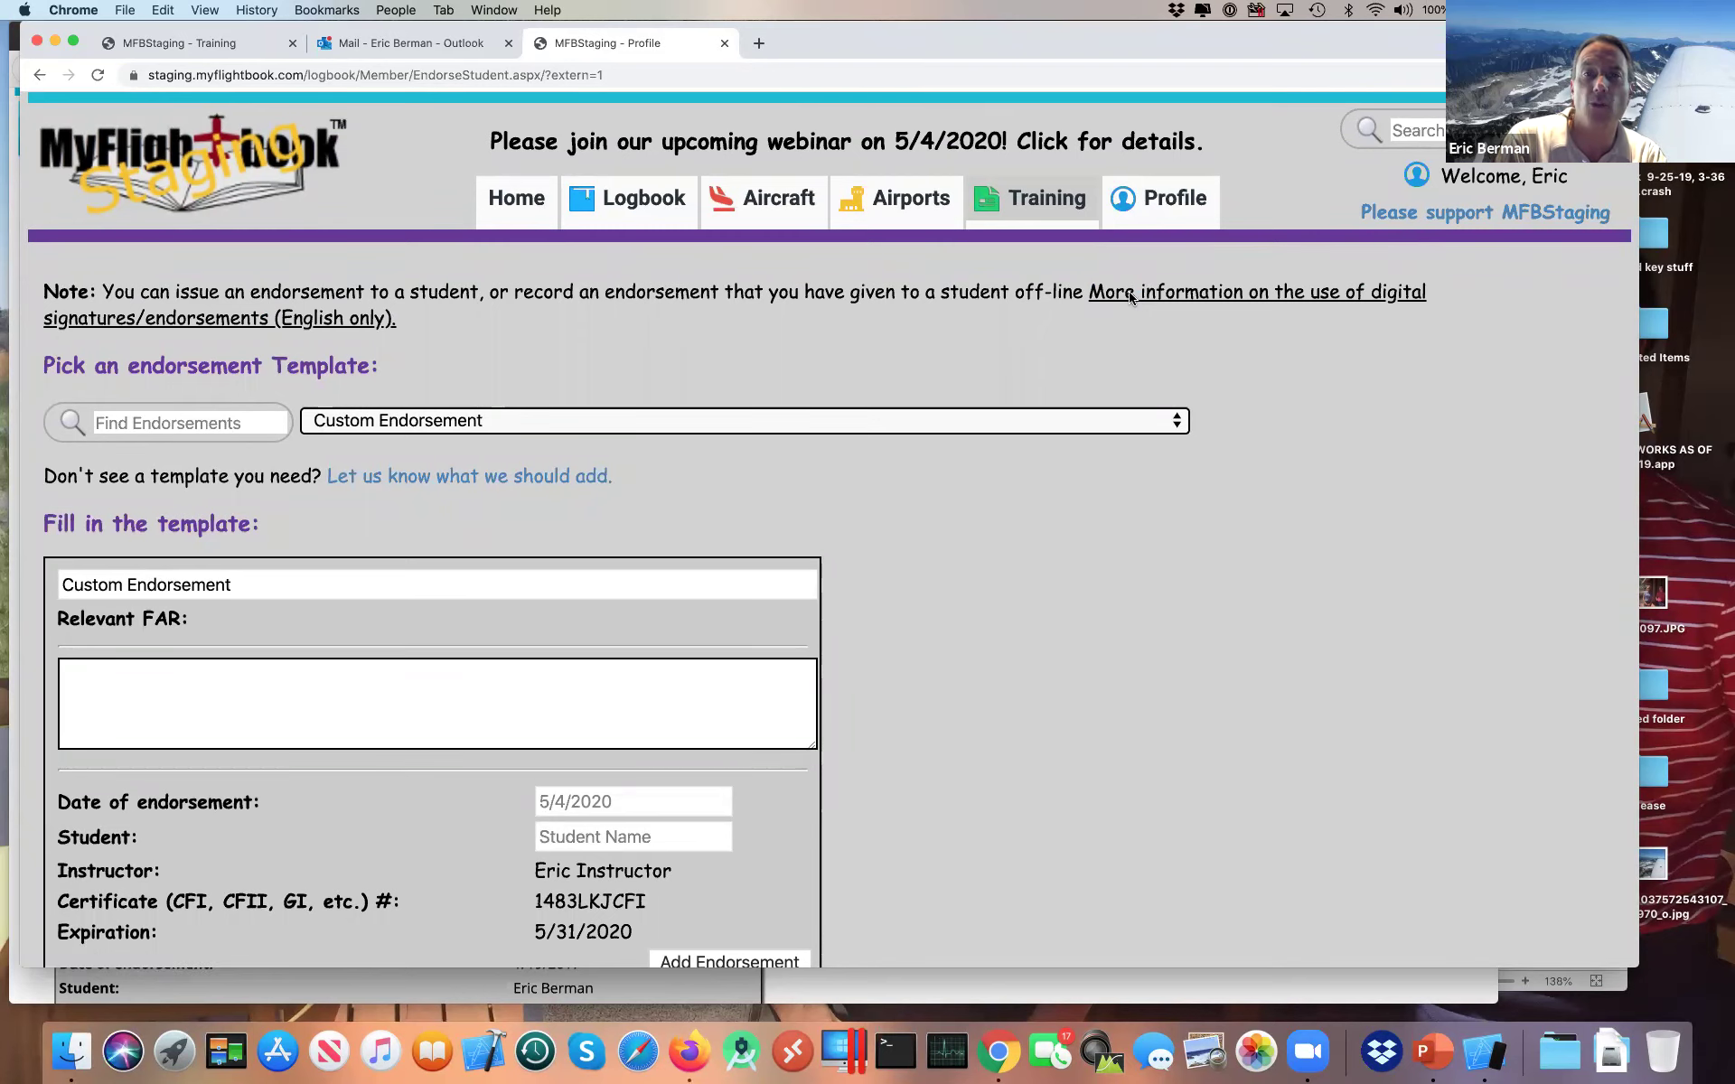
Step: Read the 'More information on the use of digital signatures' page, then return to the MFBStaging - Profile tab
{"action": "left_click", "coordinate": [1132, 296]}
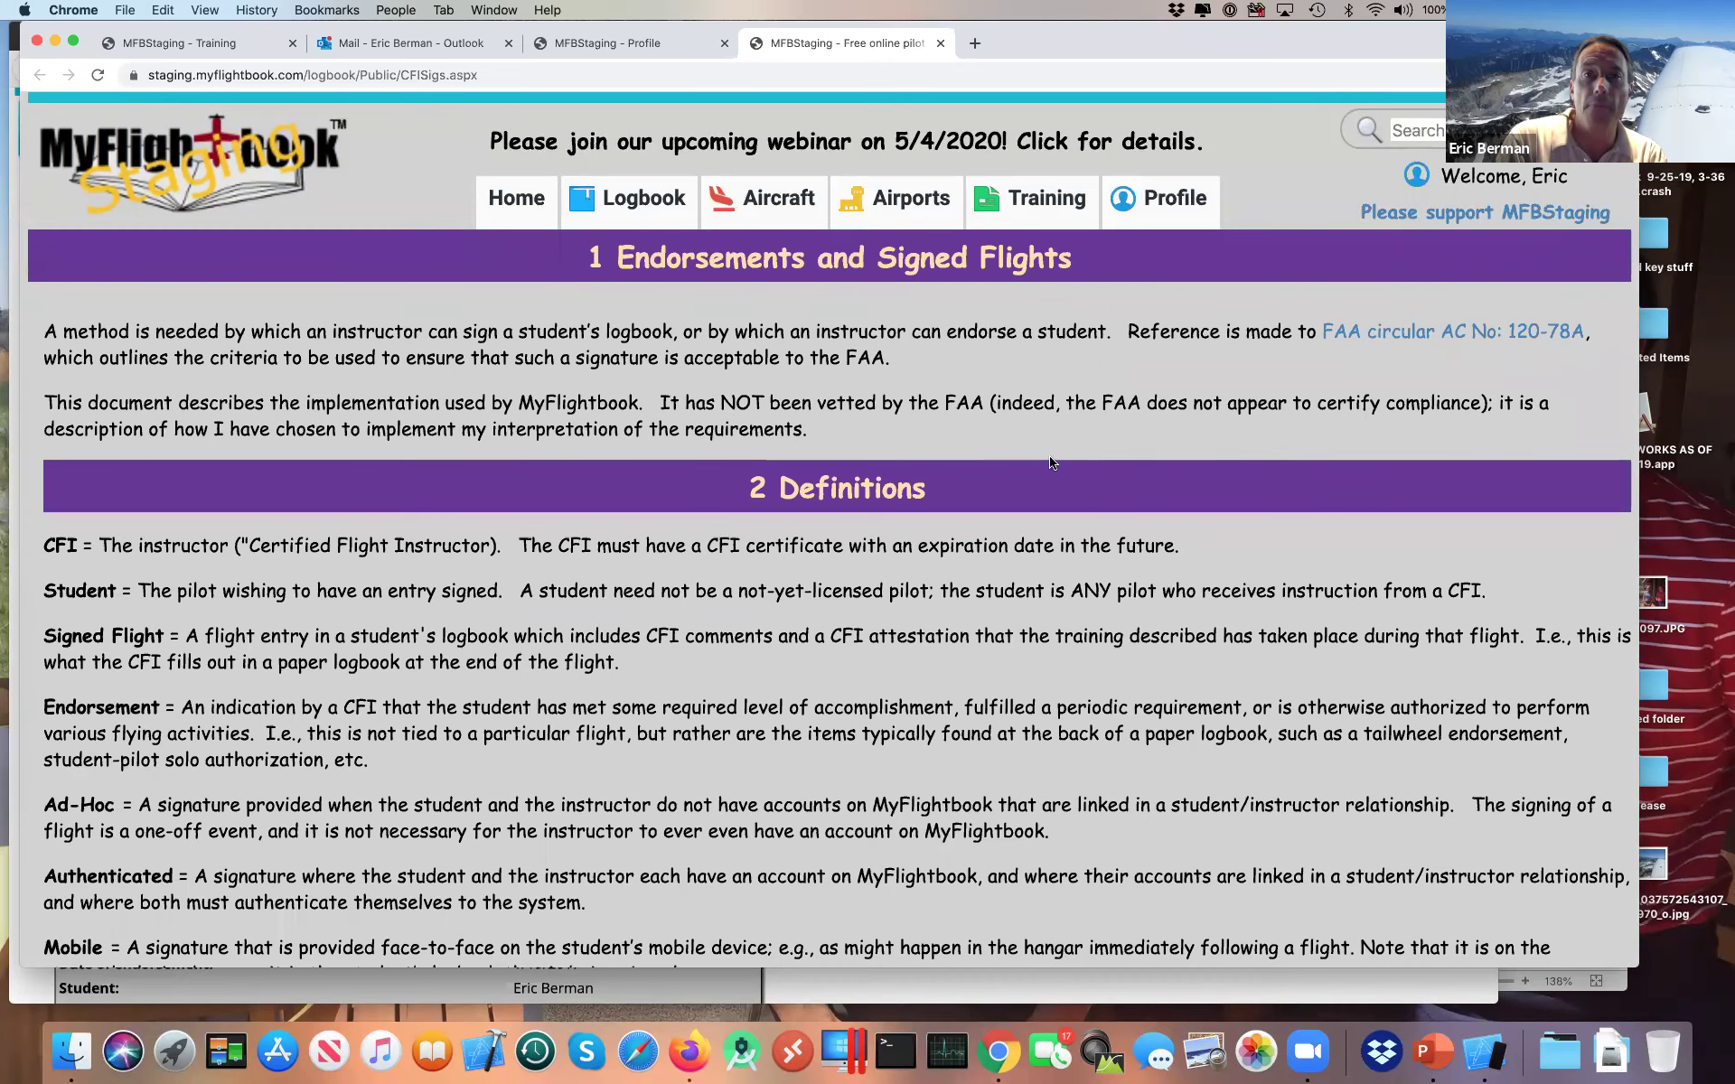
{"action": "scroll", "coordinate": [569, 529], "scroll_direction": "down", "scroll_amount": 1}
{"action": "scroll", "coordinate": [569, 529], "scroll_direction": "down", "scroll_amount": 2}
{"action": "scroll", "coordinate": [570, 529], "scroll_direction": "up", "scroll_amount": 3}
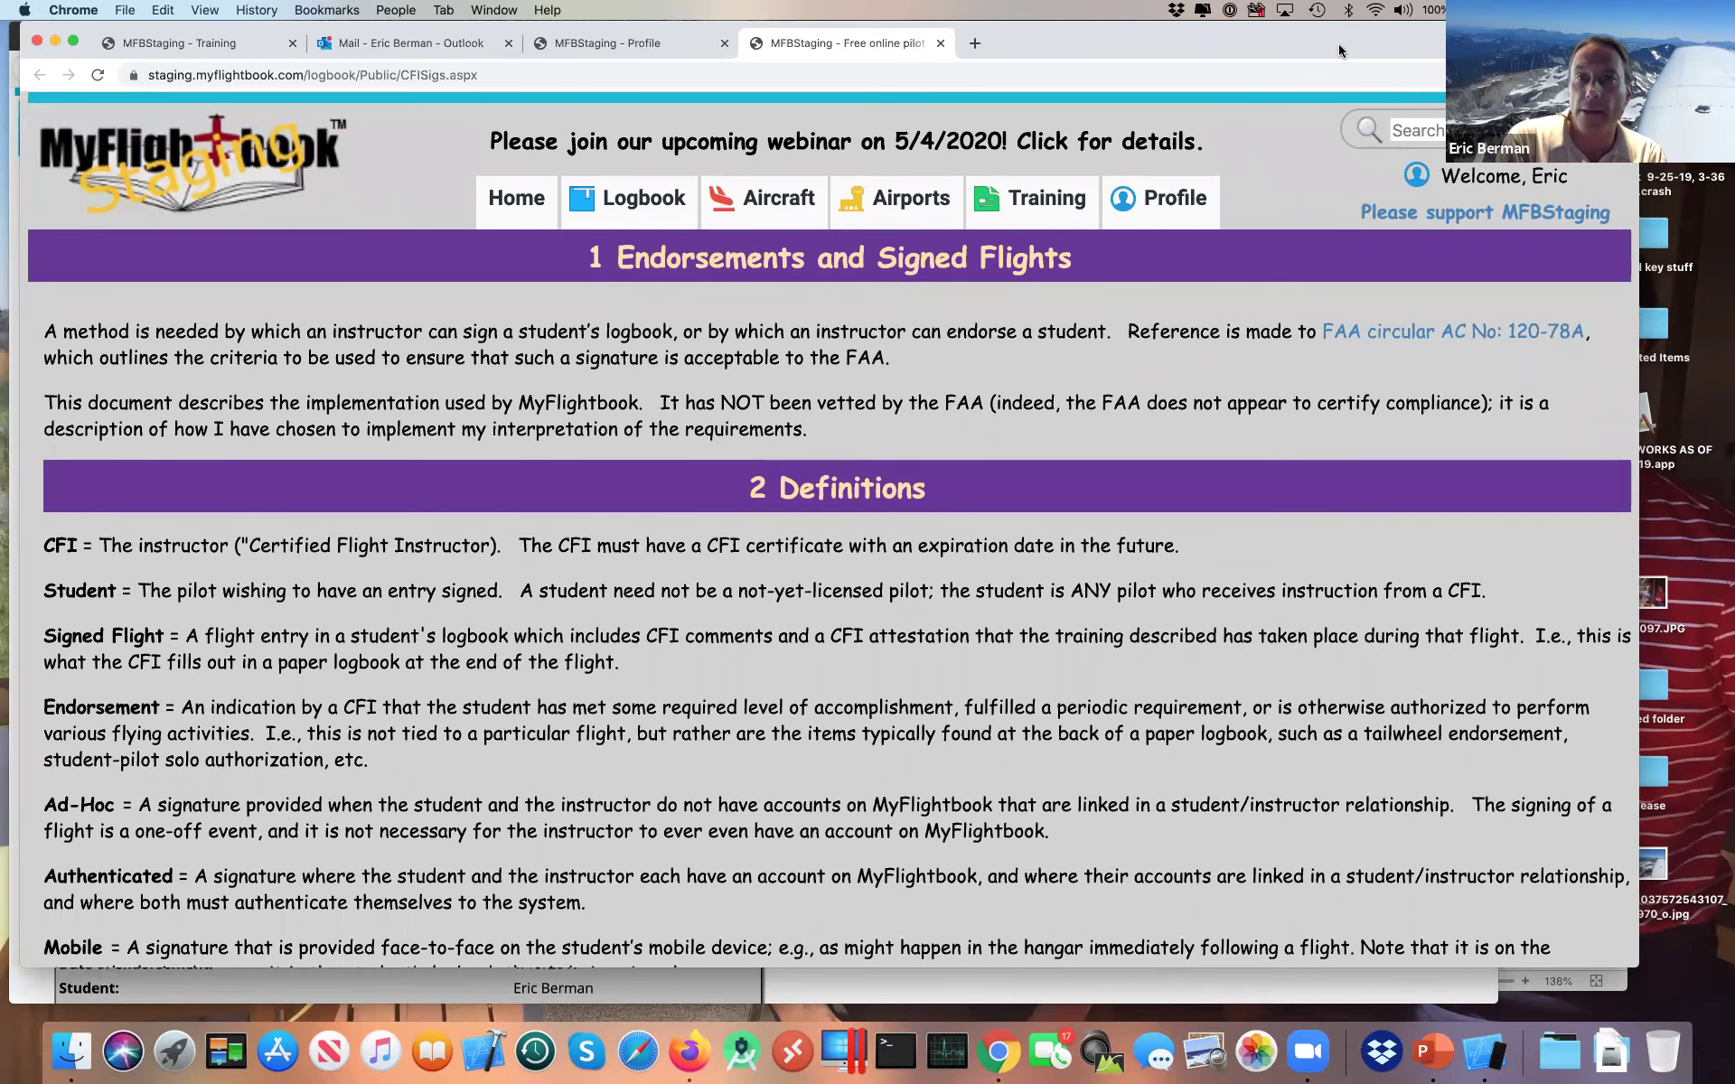
{"action": "left_click_drag", "start_coordinate": [1299, 47], "coordinate": [1374, 75]}
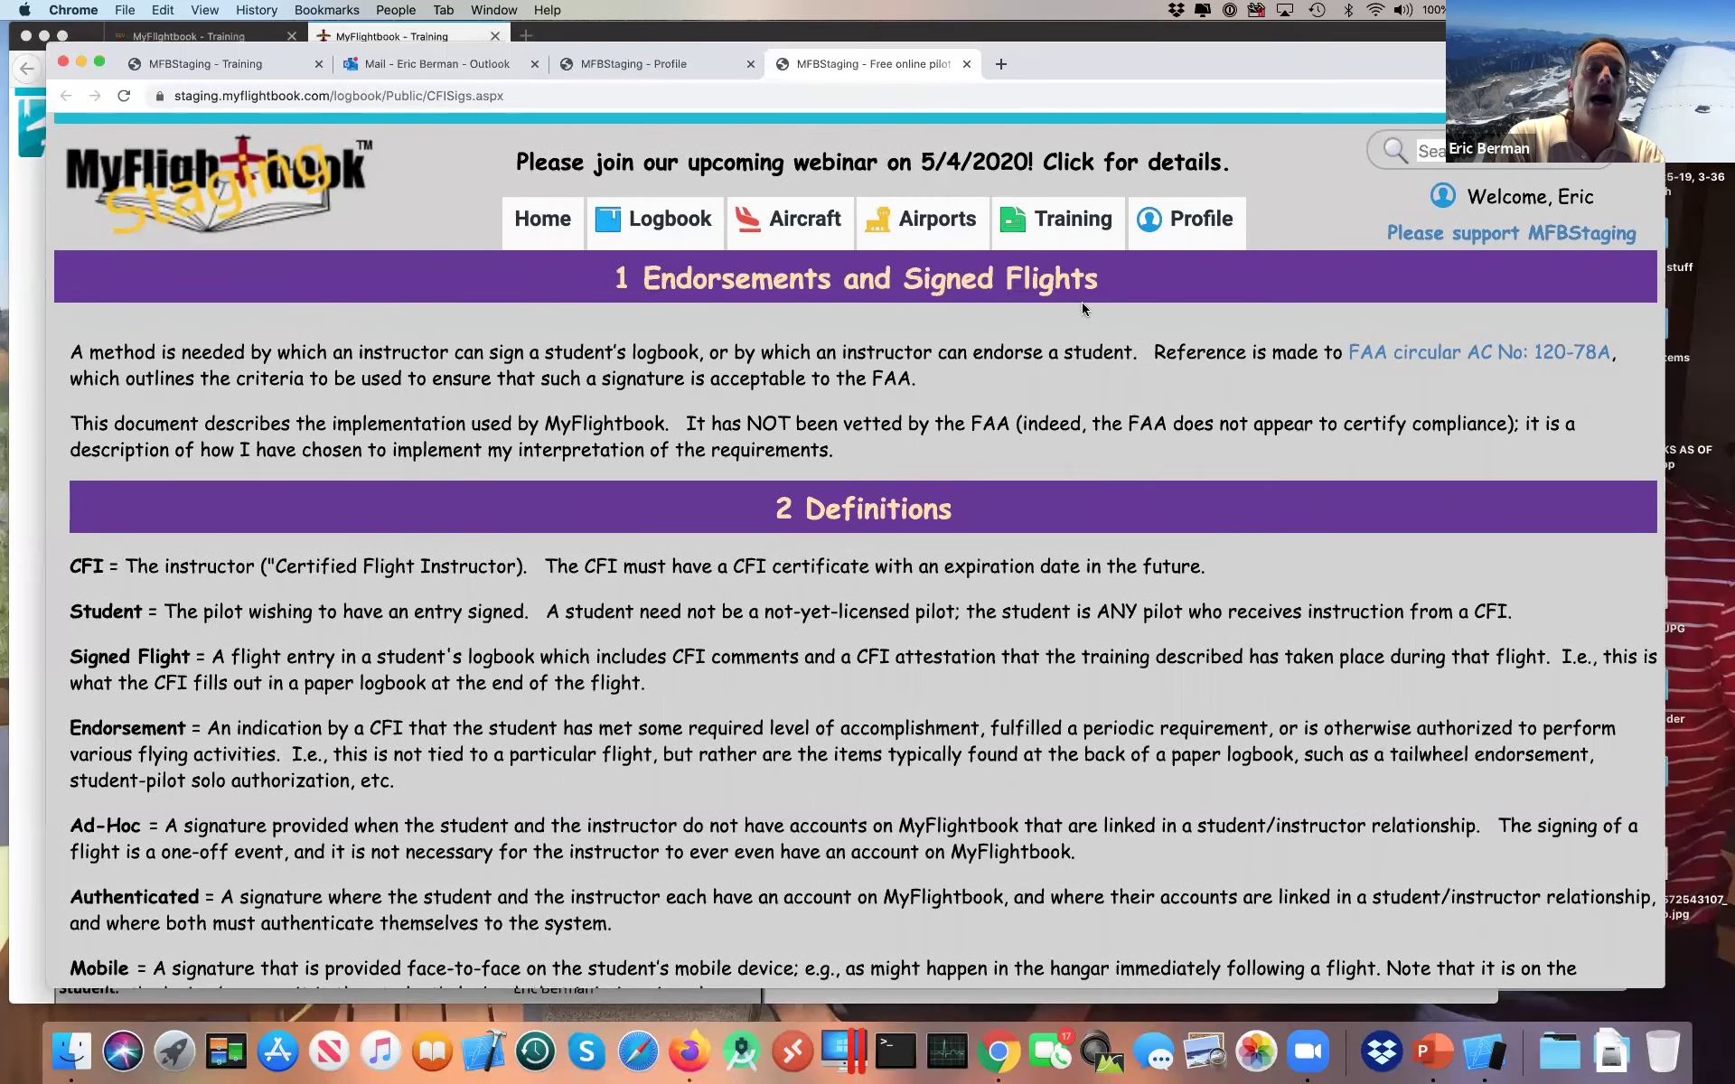
{"action": "scroll", "coordinate": [858, 619], "scroll_direction": "down", "scroll_amount": 10}
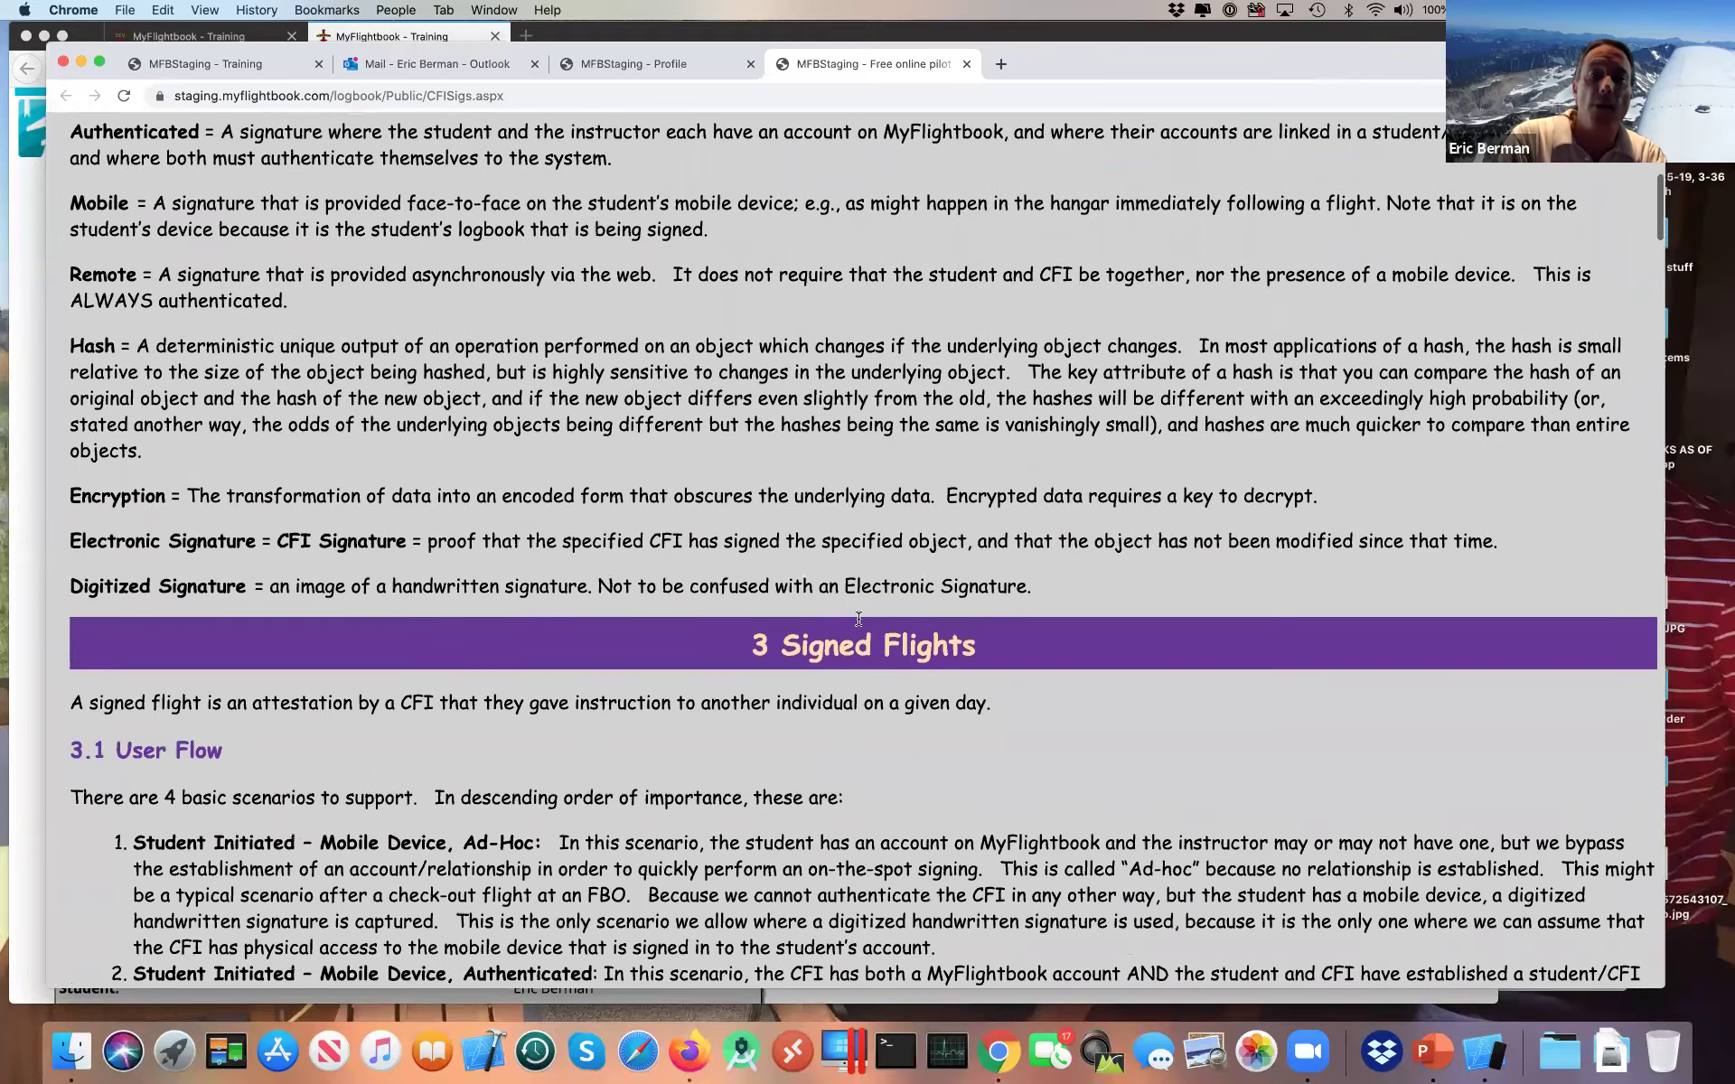
{"action": "scroll", "coordinate": [858, 619], "scroll_direction": "down", "scroll_amount": 15}
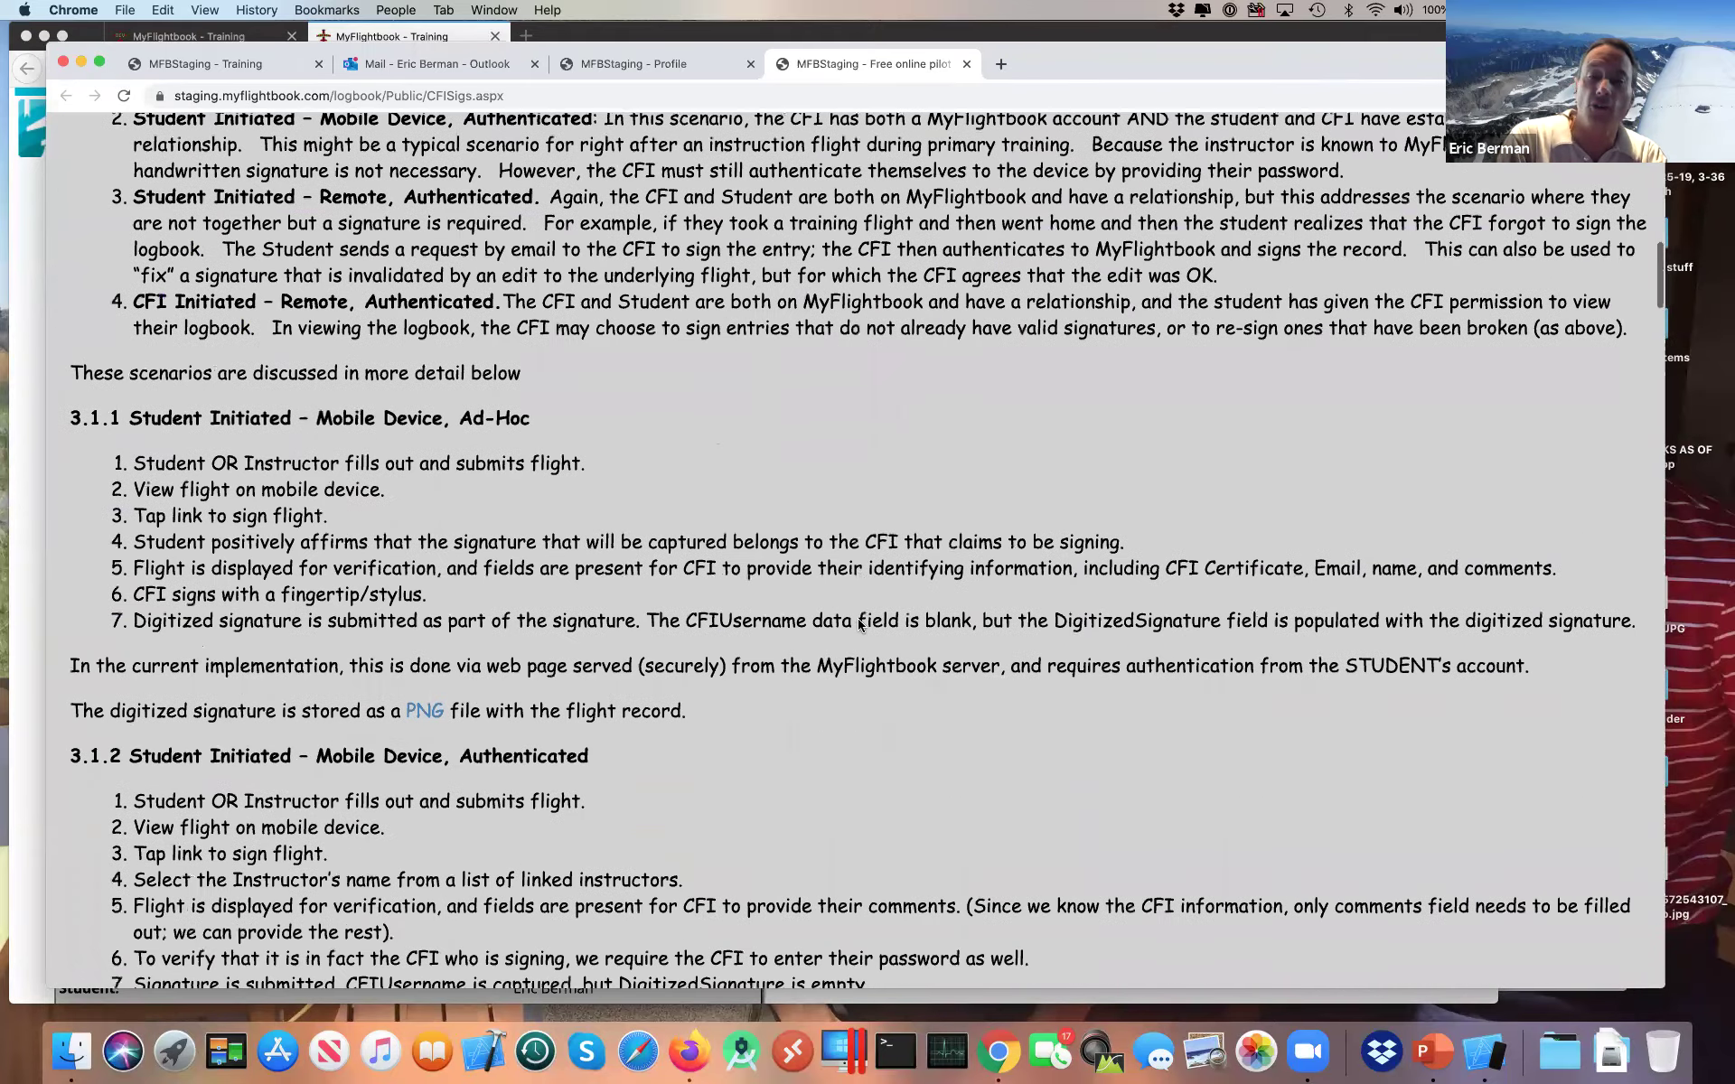
{"action": "scroll", "coordinate": [858, 625], "scroll_direction": "down", "scroll_amount": 15}
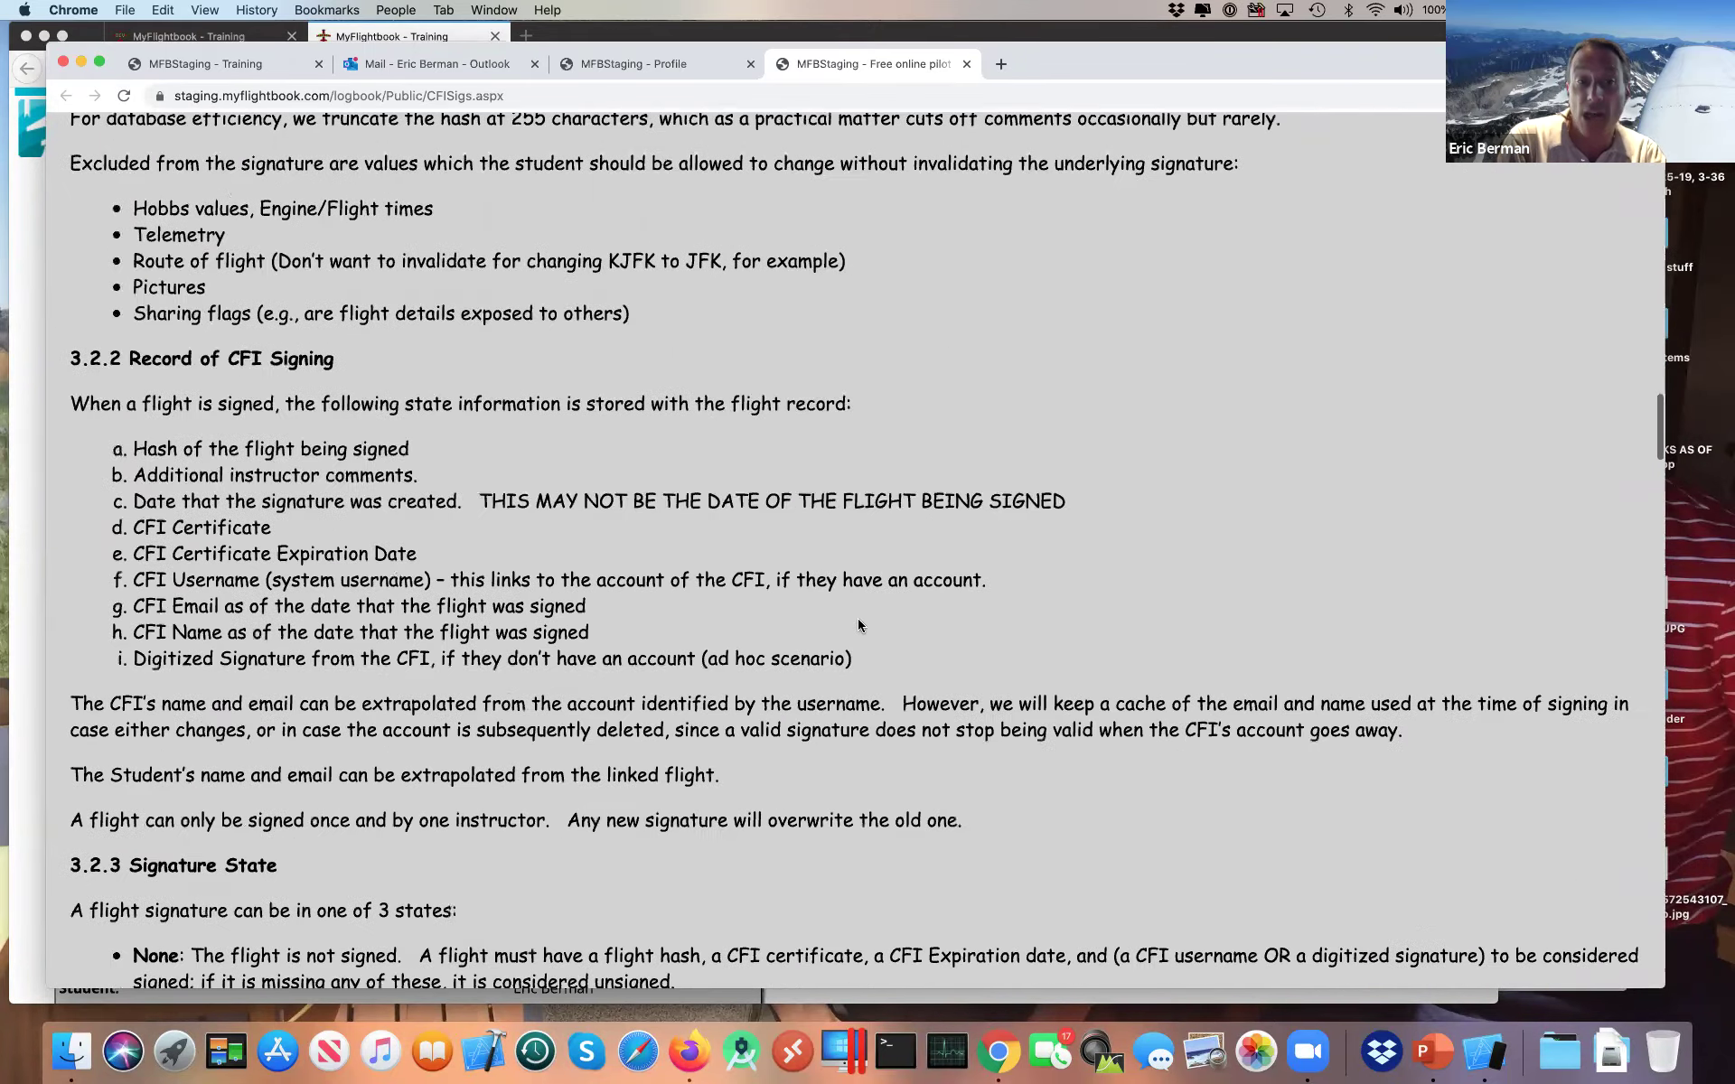
{"action": "scroll", "coordinate": [858, 625], "scroll_direction": "down", "scroll_amount": 15}
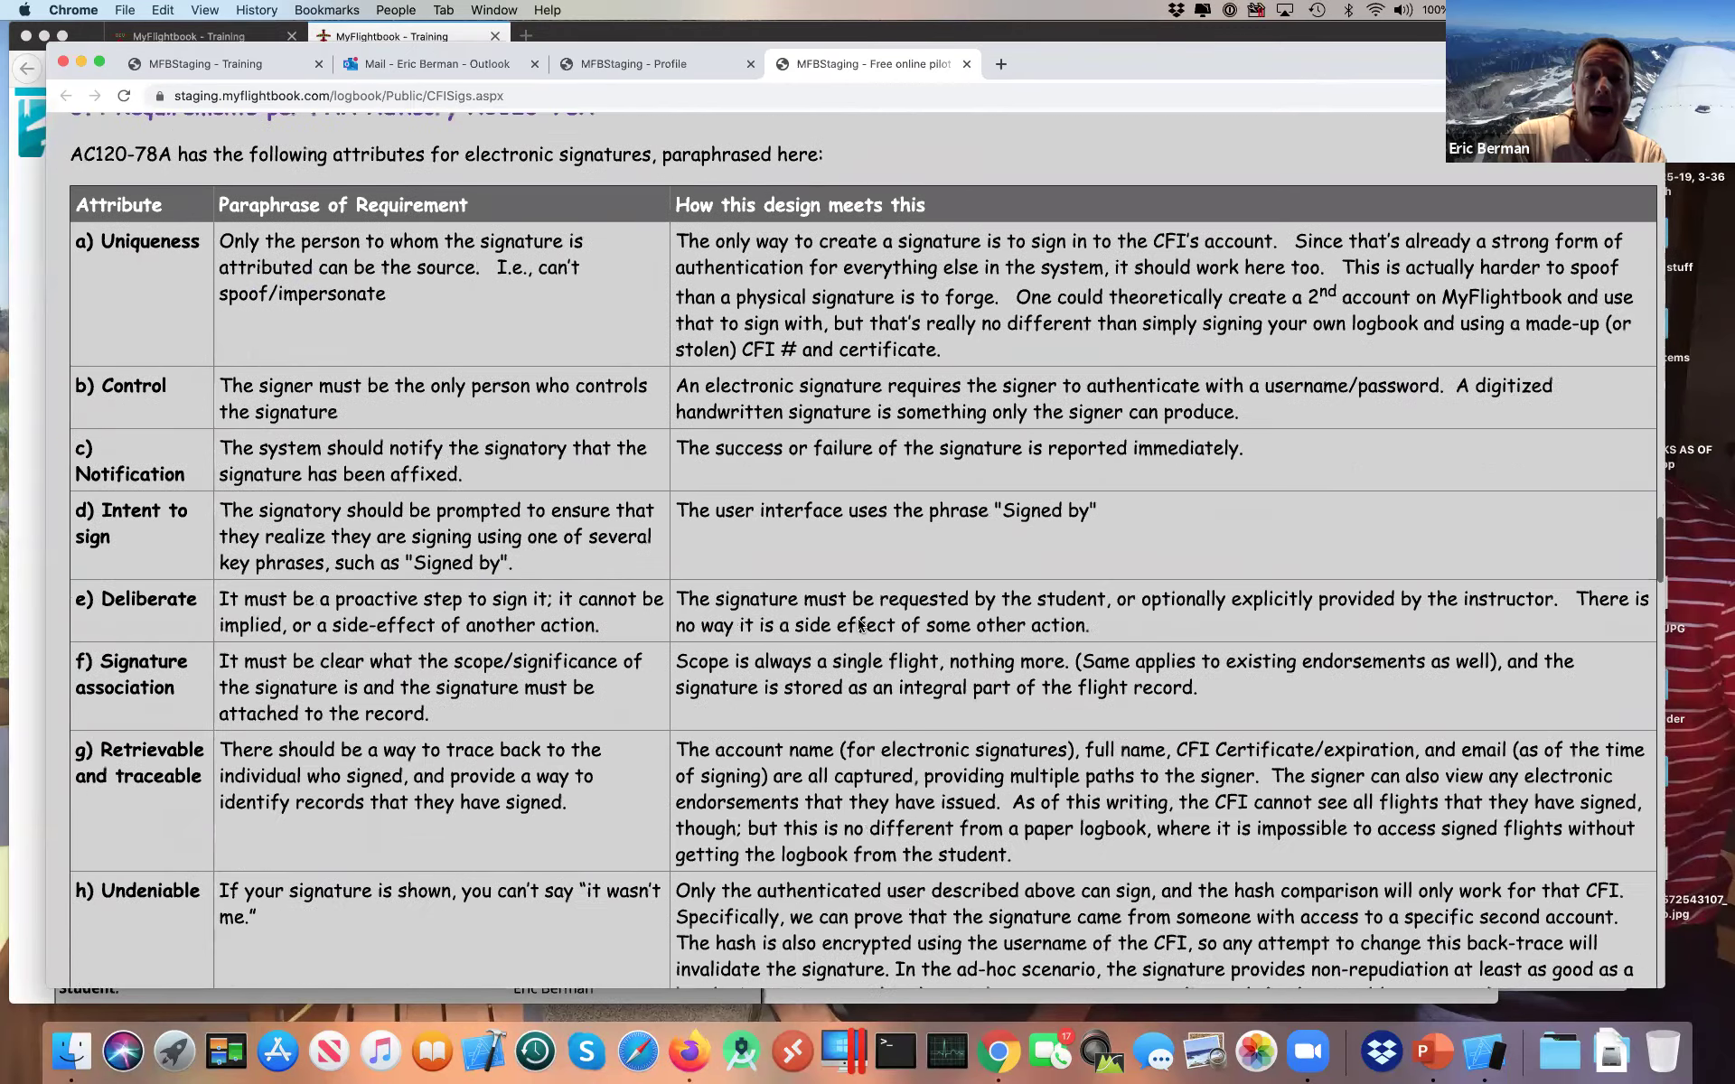
{"action": "scroll", "coordinate": [858, 618], "scroll_direction": "down", "scroll_amount": 10}
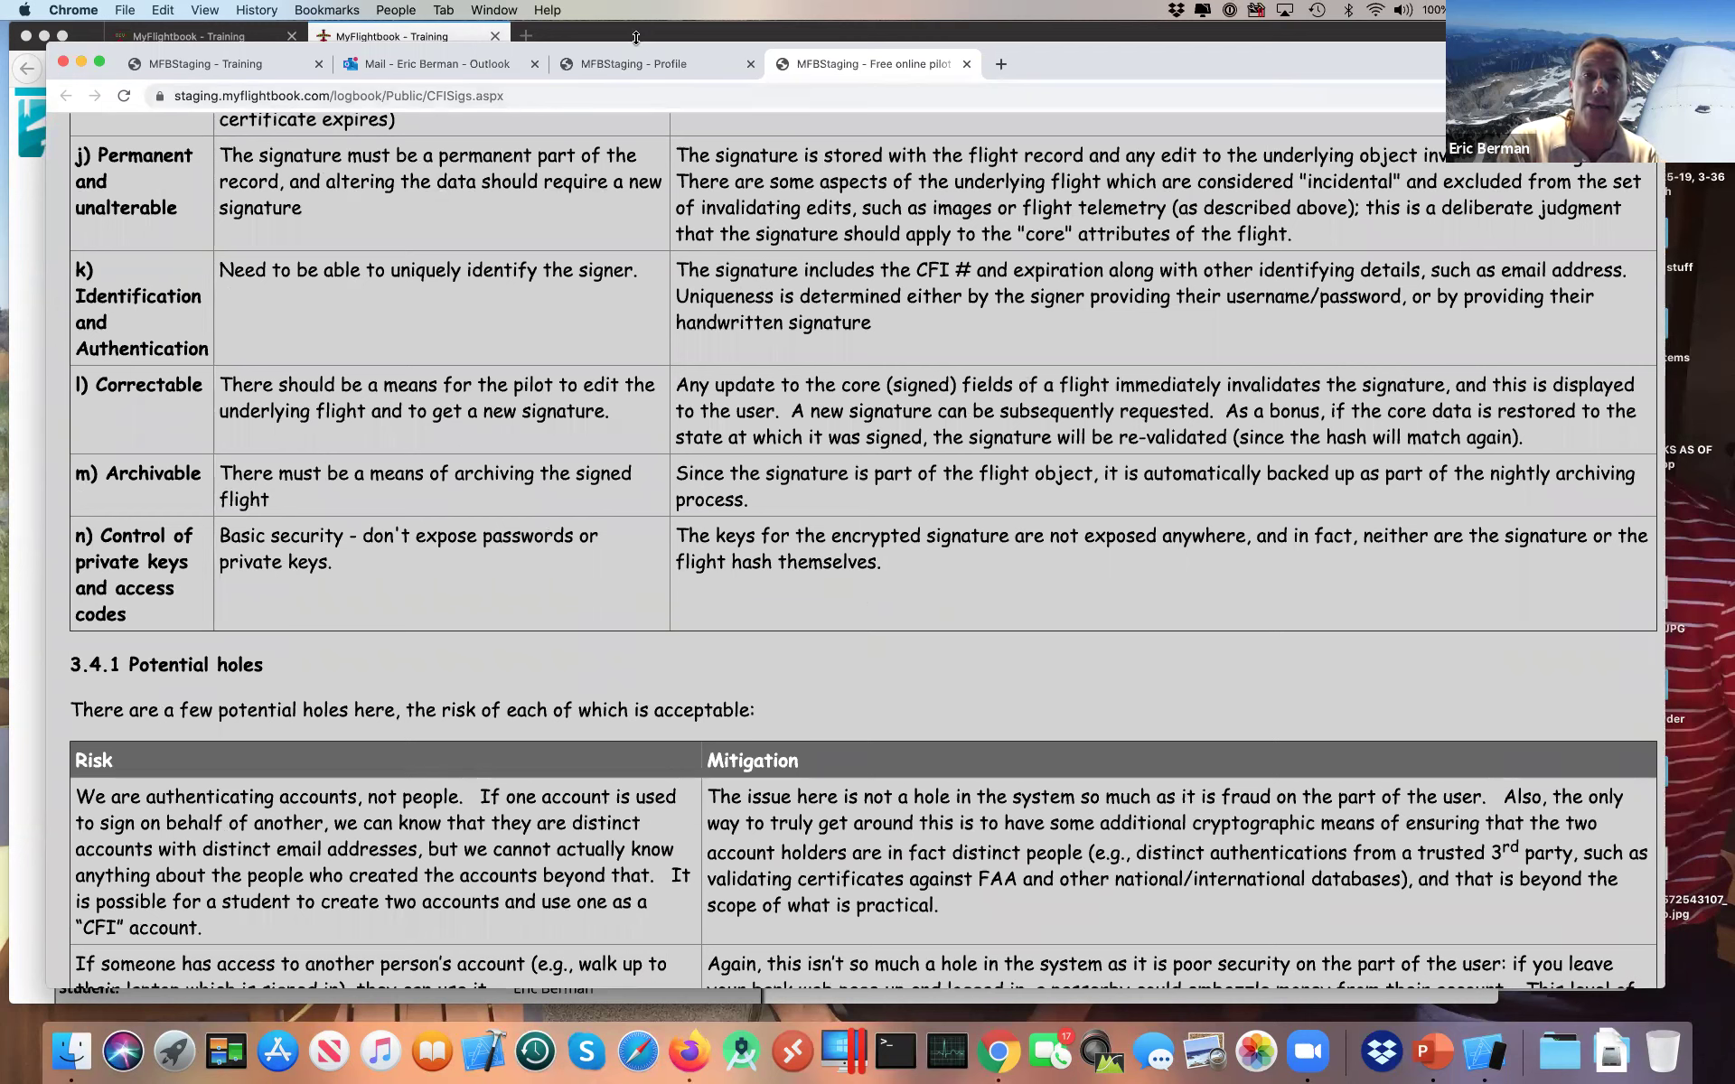
{"action": "left_click", "coordinate": [630, 66]}
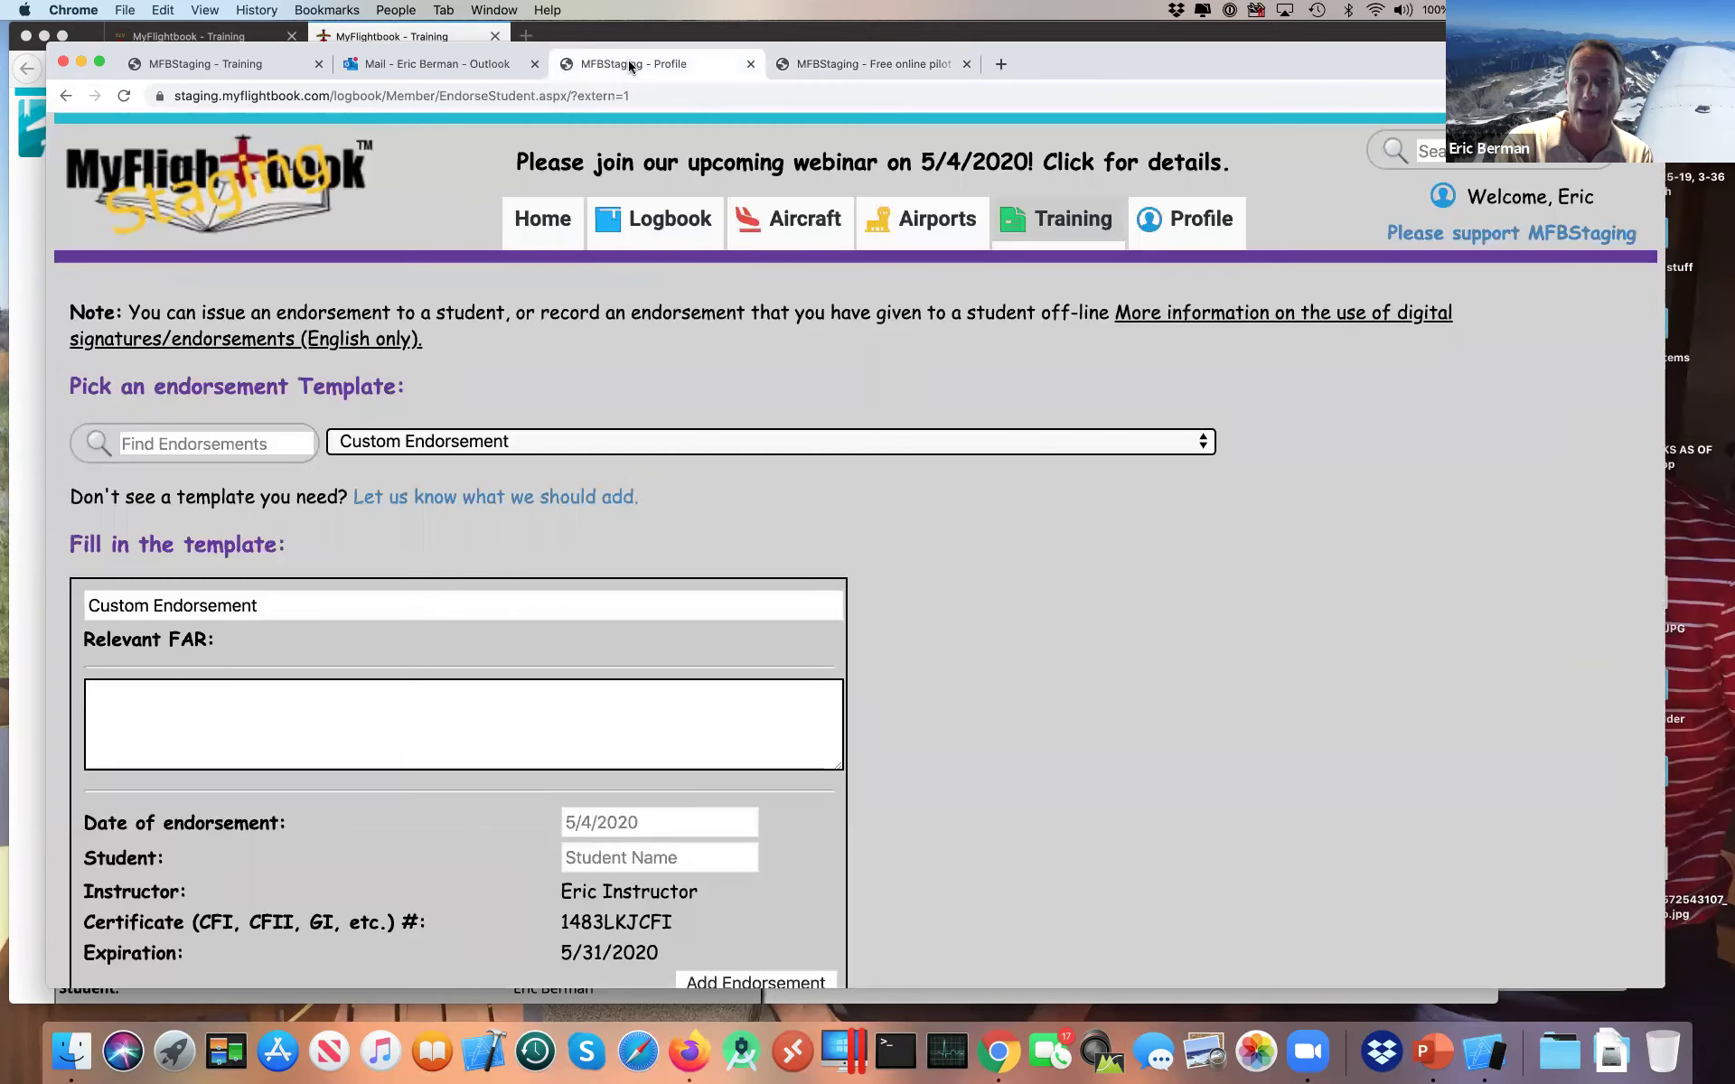
Step: Bring up Outlook webmail showing the MFBStaging email inviting you to become a student's instructor
{"action": "left_click", "coordinate": [416, 62]}
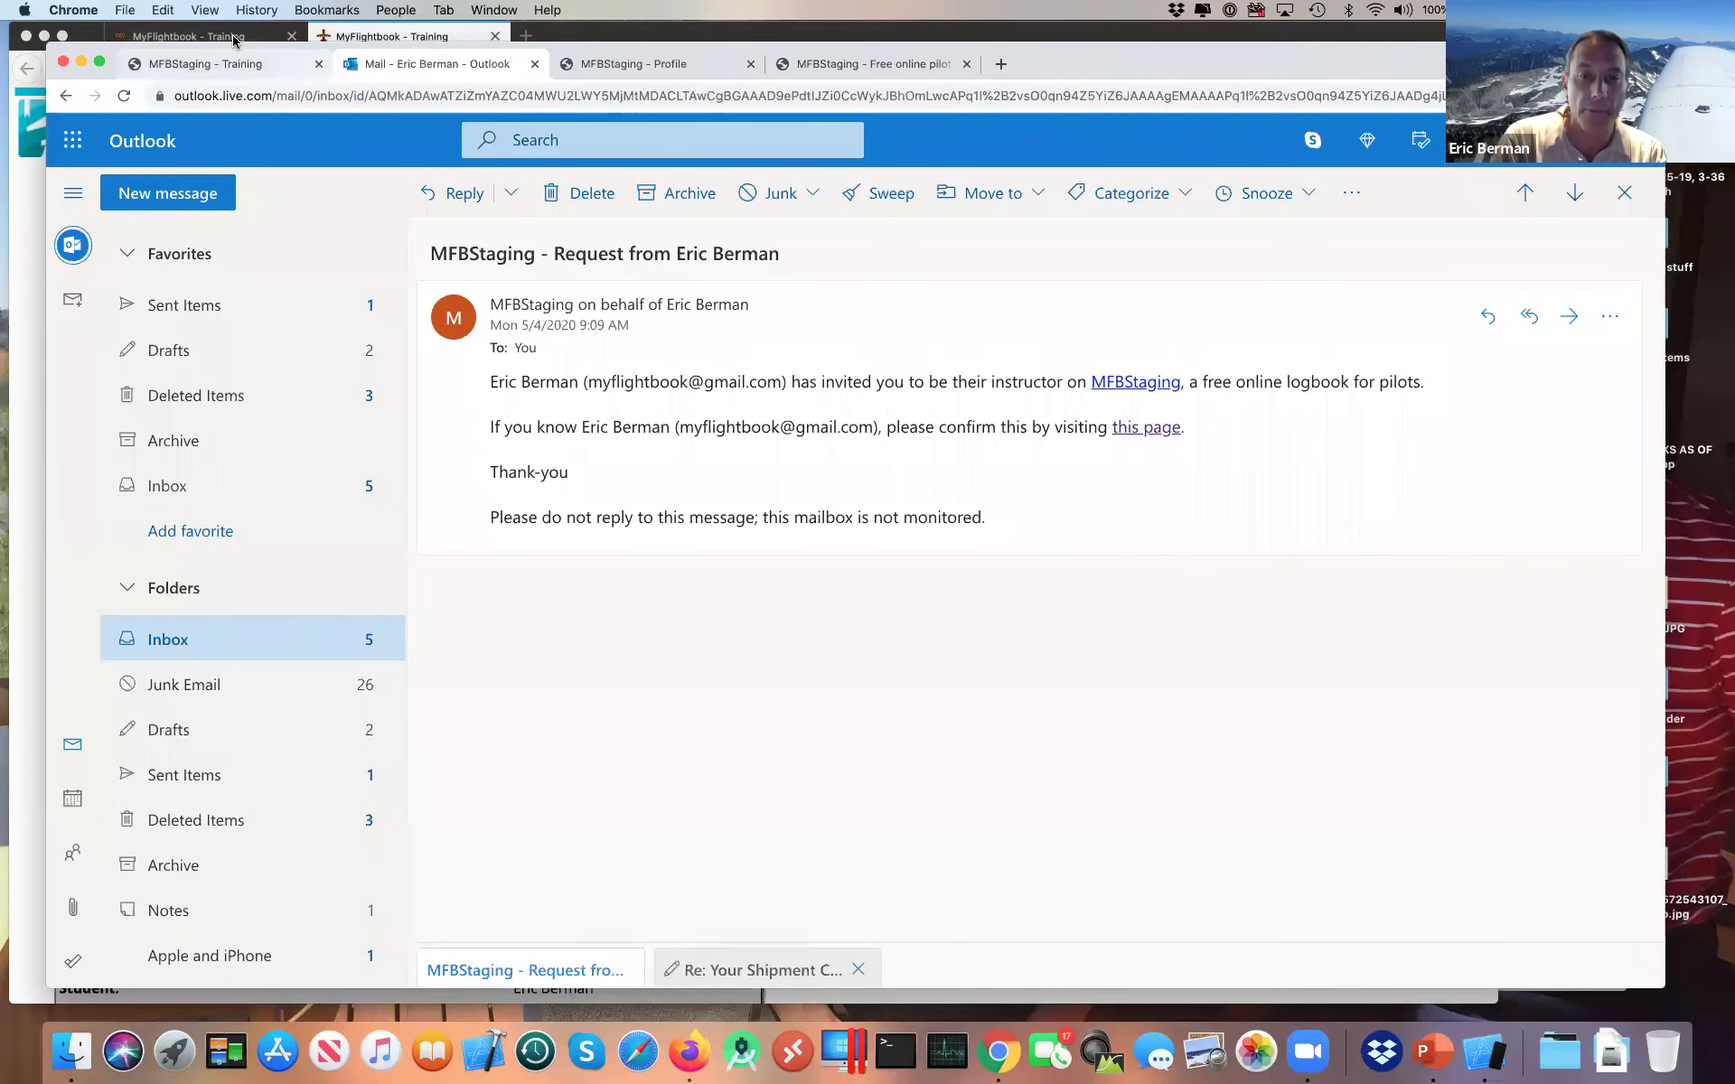
Step: Switch to the 'Training on MyFlightbook' deck and advance to slide 9, the Demo slide on signed flights
{"action": "key", "text": "super+Tab"}
{"action": "key", "text": "super+Tab"}
{"action": "key", "text": "super+Tab"}
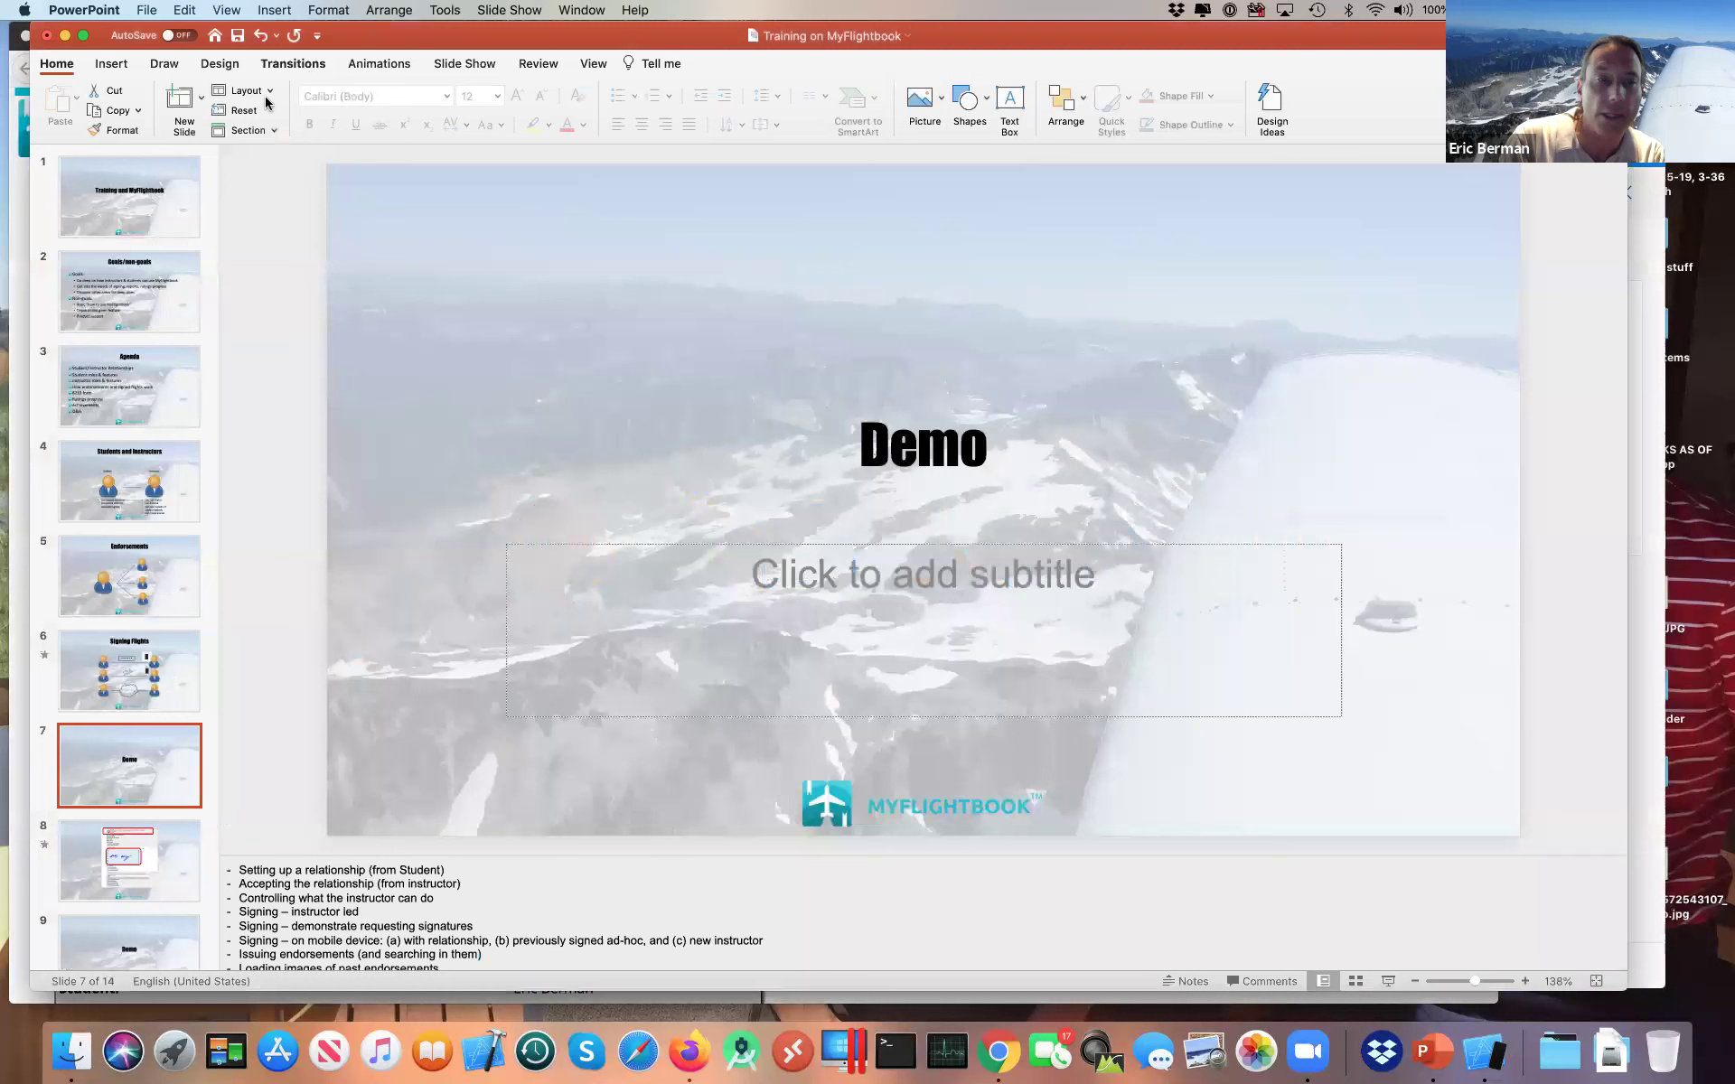
{"action": "left_click", "coordinate": [145, 873]}
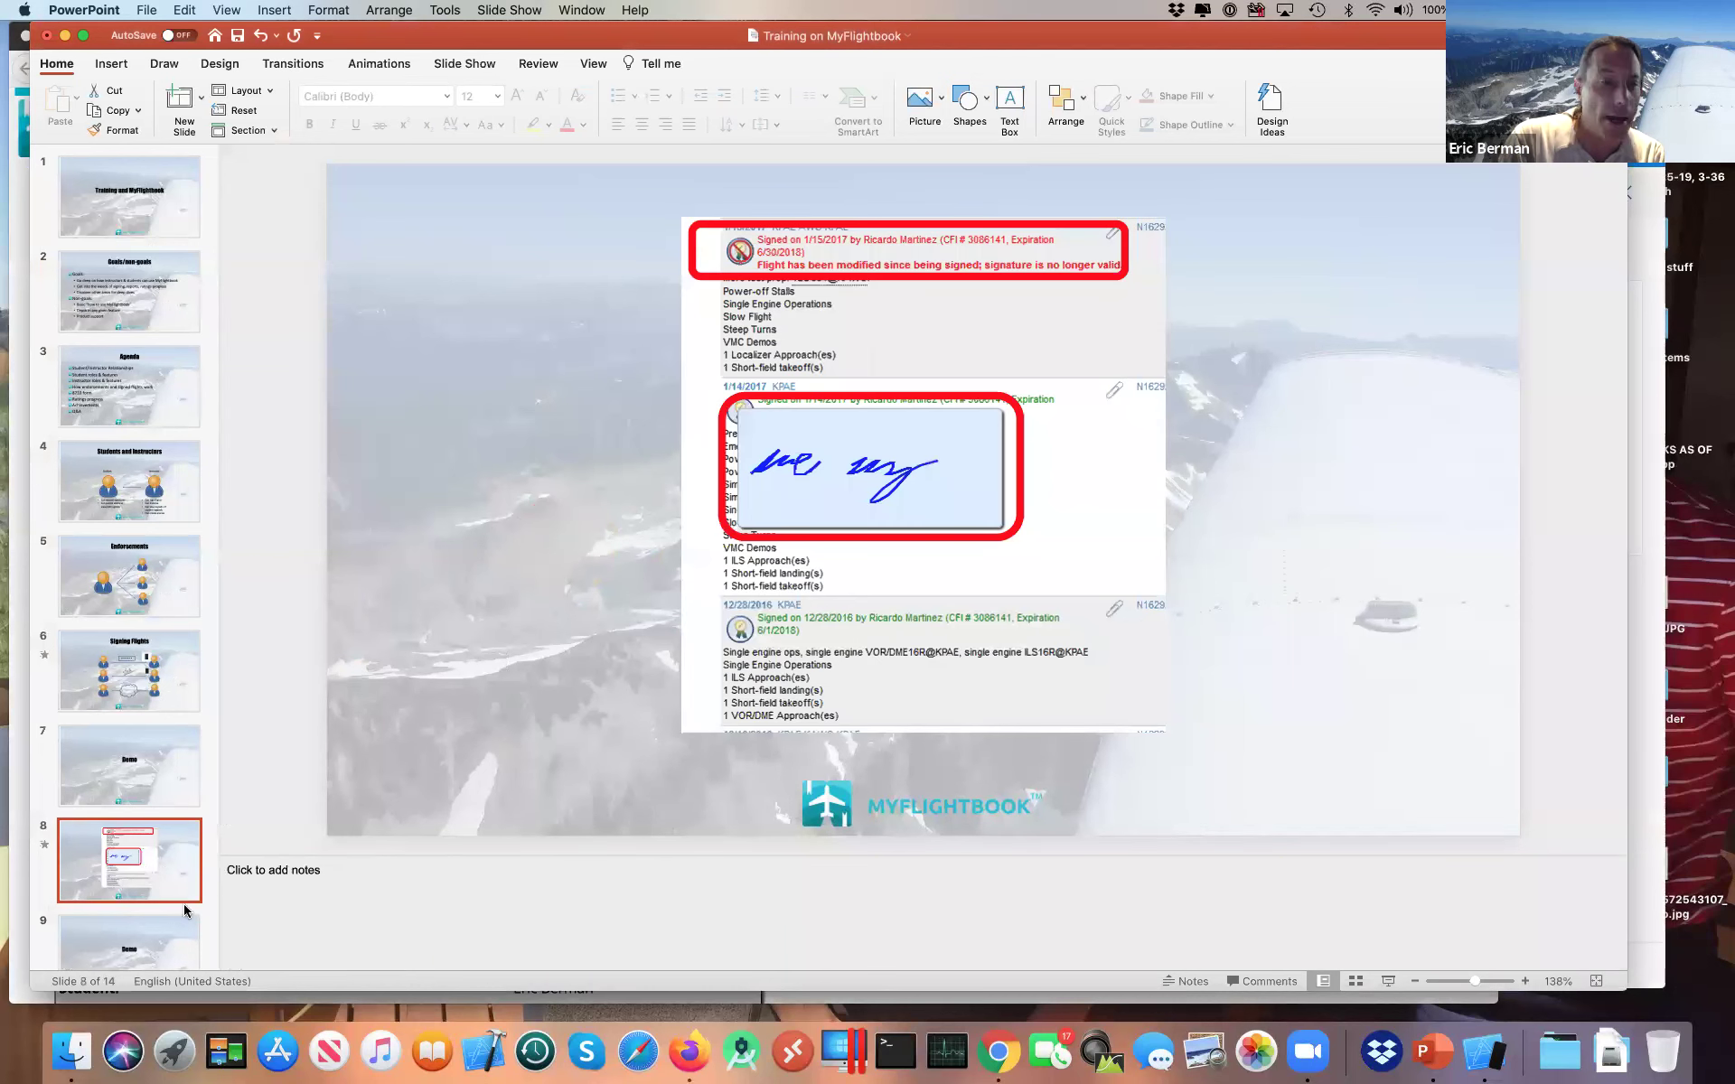
{"action": "left_click", "coordinate": [150, 946]}
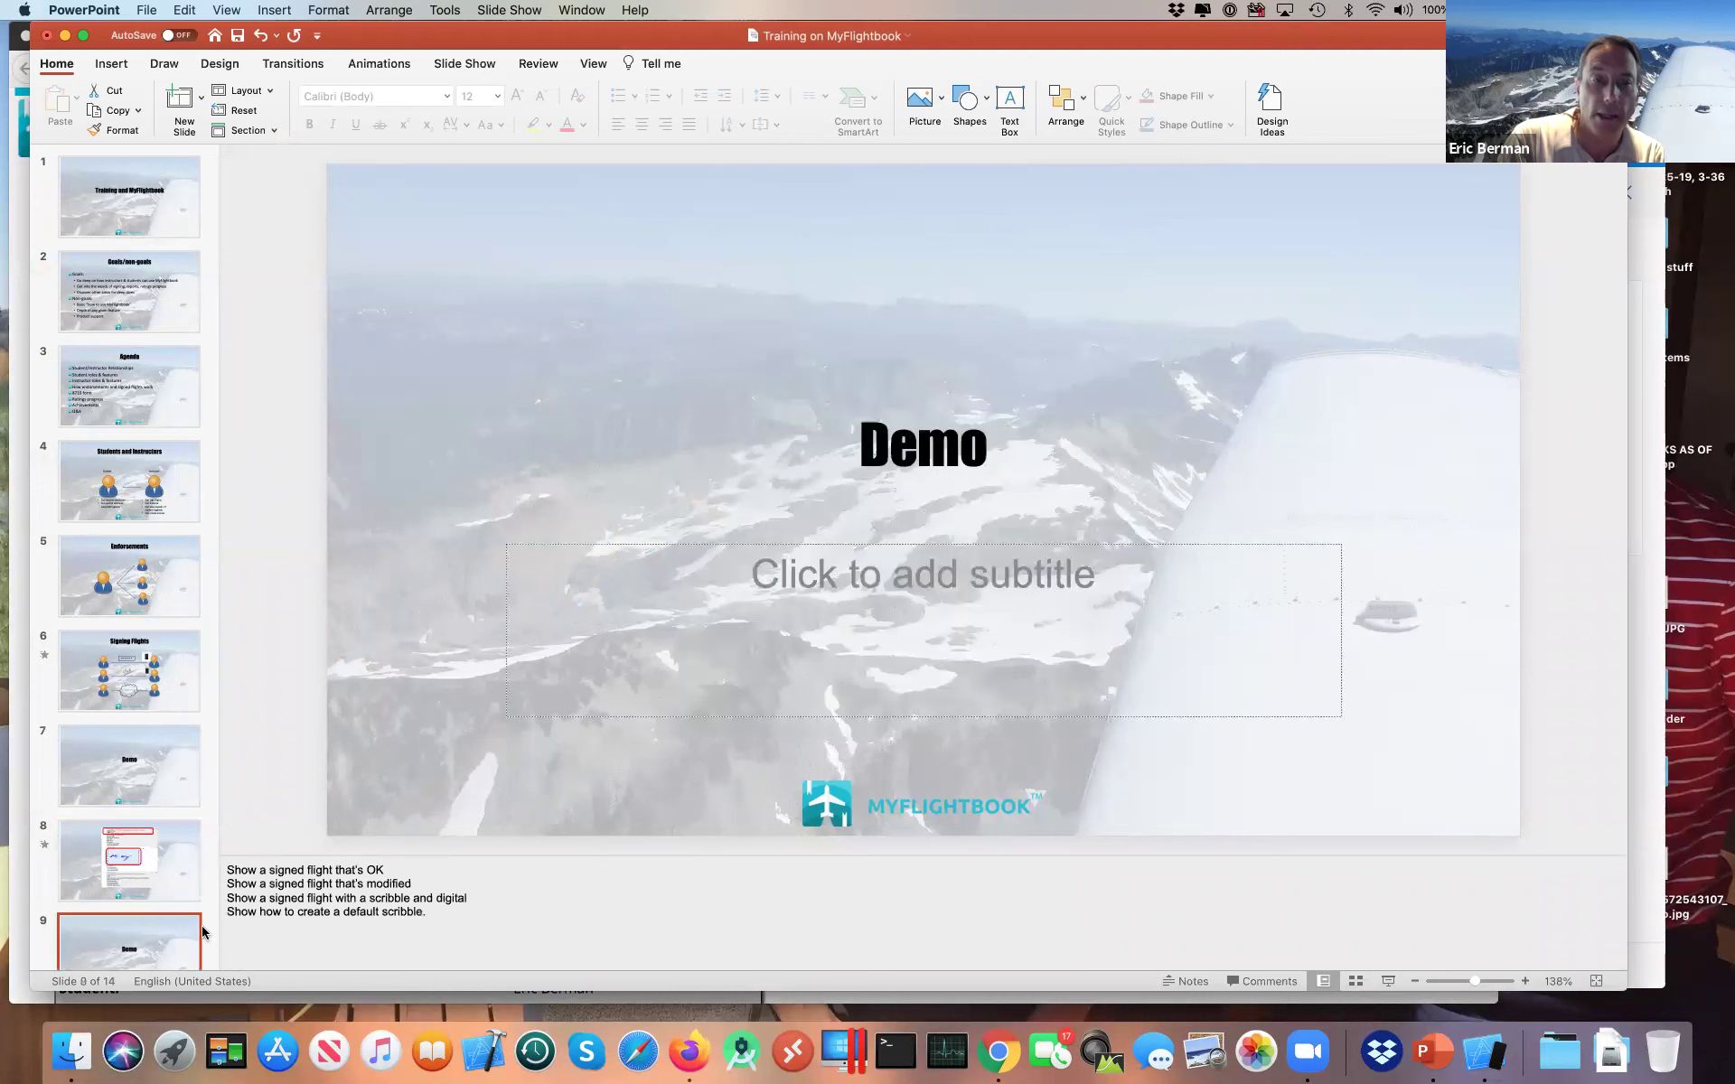
{"action": "scroll", "coordinate": [166, 838], "scroll_direction": "down", "scroll_amount": 4}
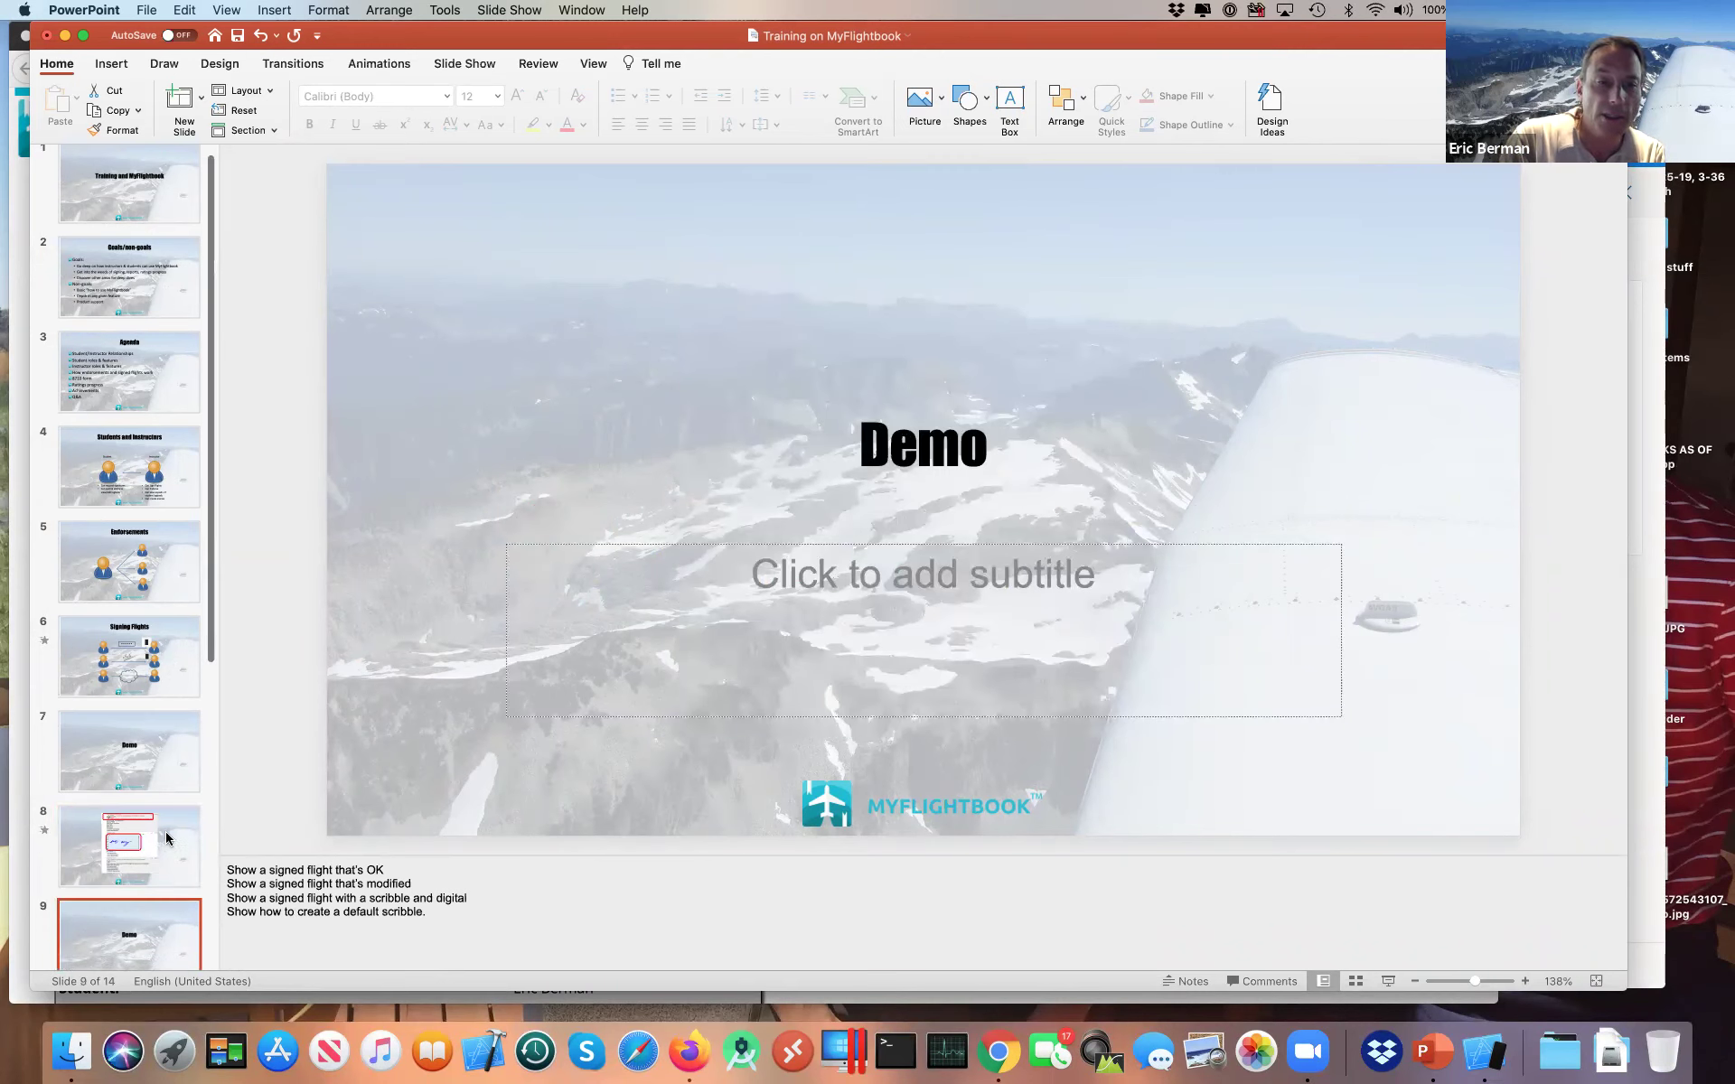
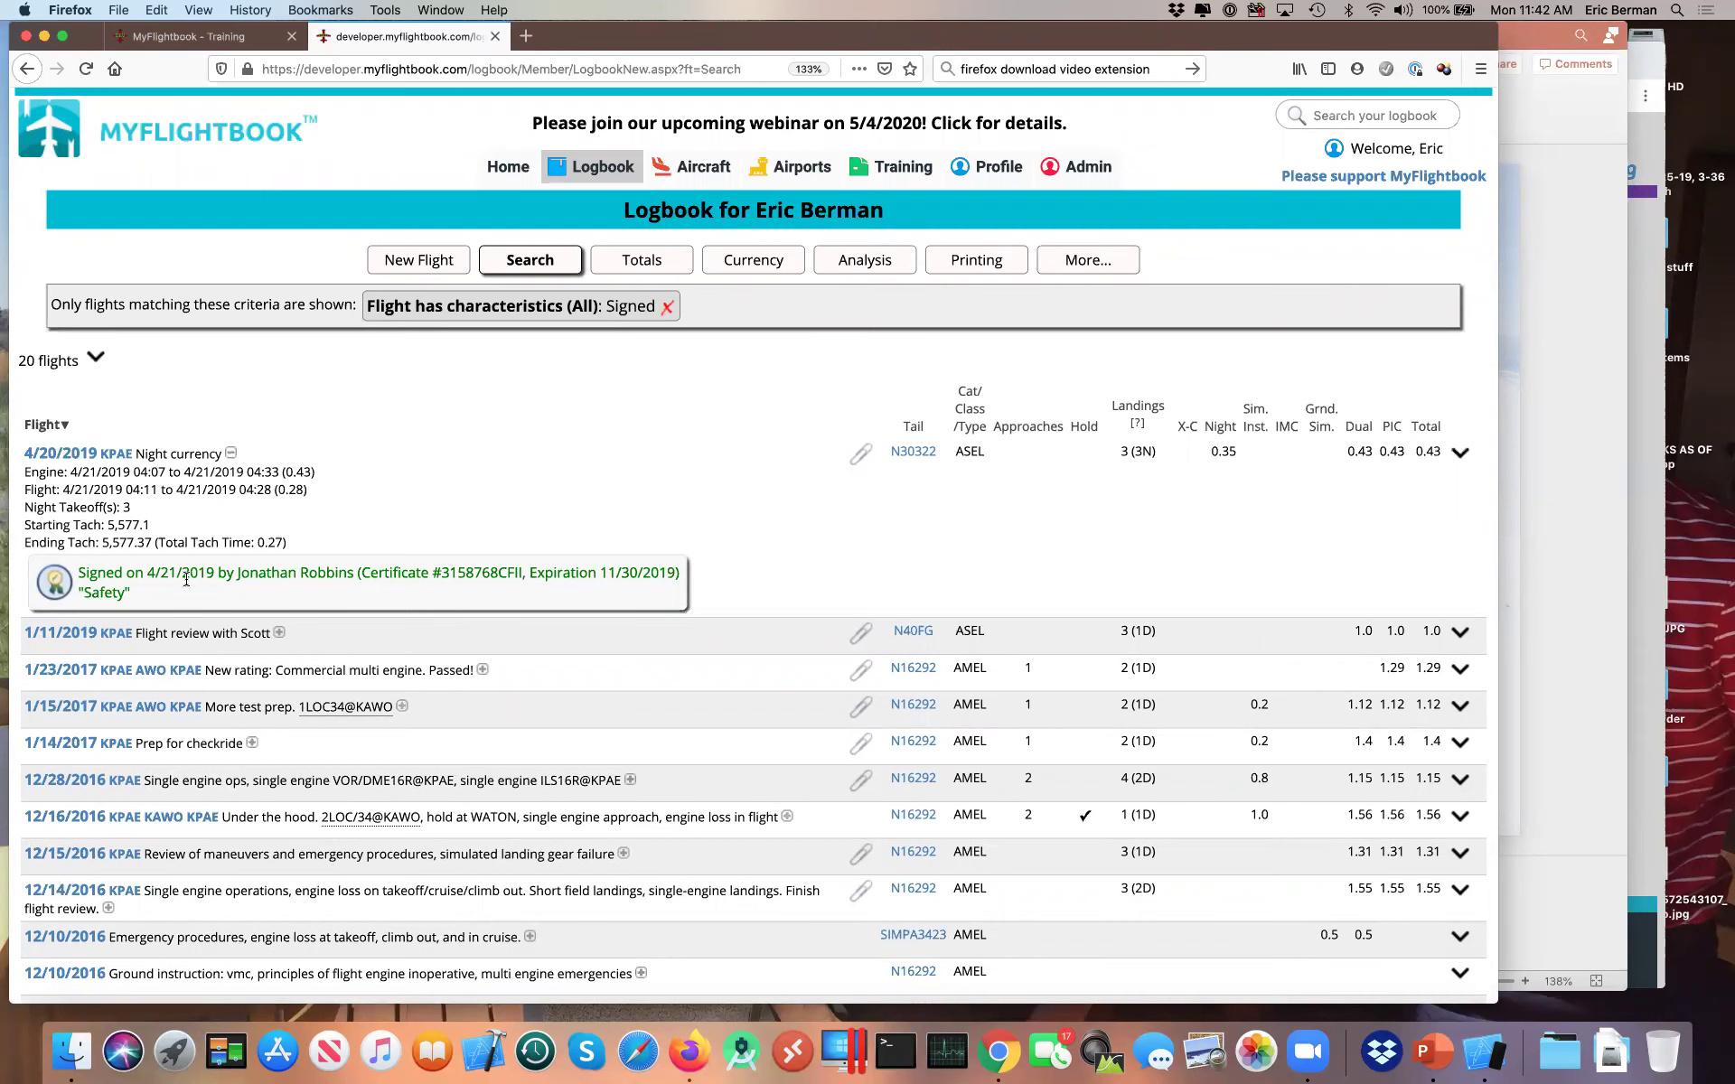
Step: Expand the 1/11/2019 flight review entry to reveal its maneuvers and instructor signature comment
{"action": "left_click", "coordinate": [279, 632]}
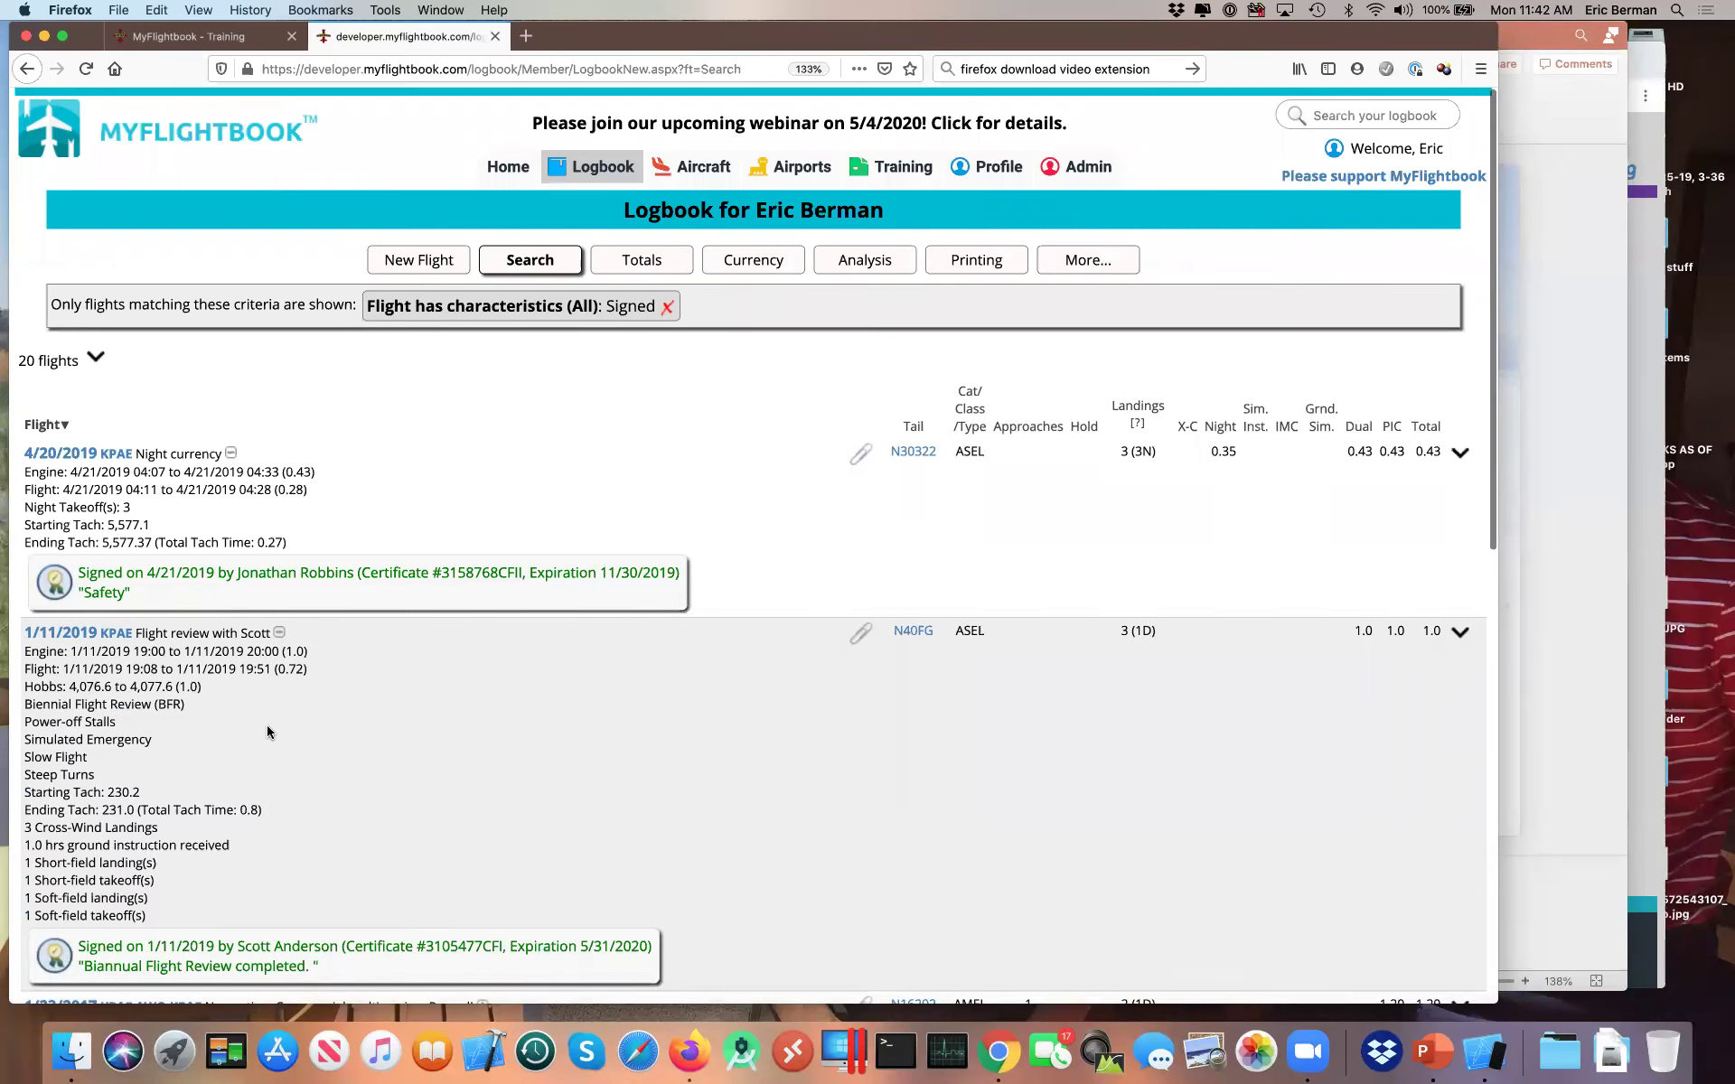
{"action": "scroll", "coordinate": [267, 724], "scroll_direction": "down", "scroll_amount": 3}
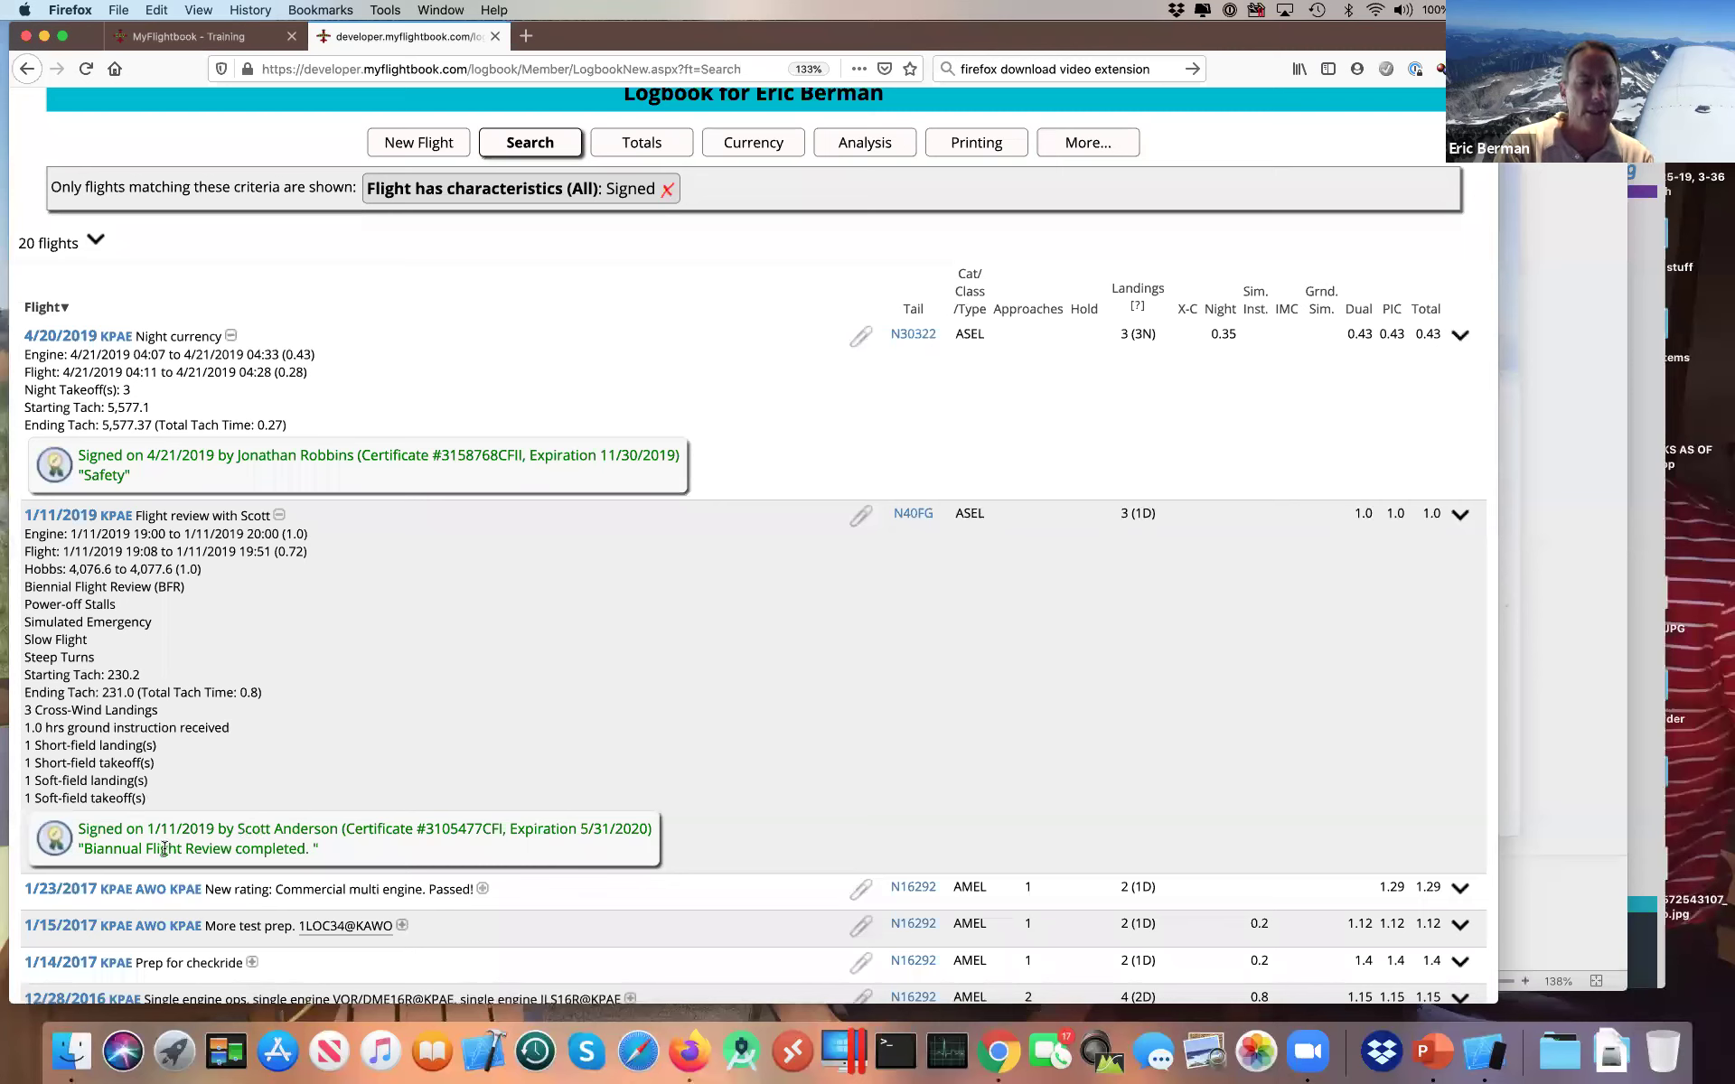
{"action": "left_click_drag", "start_coordinate": [86, 849], "coordinate": [238, 852]}
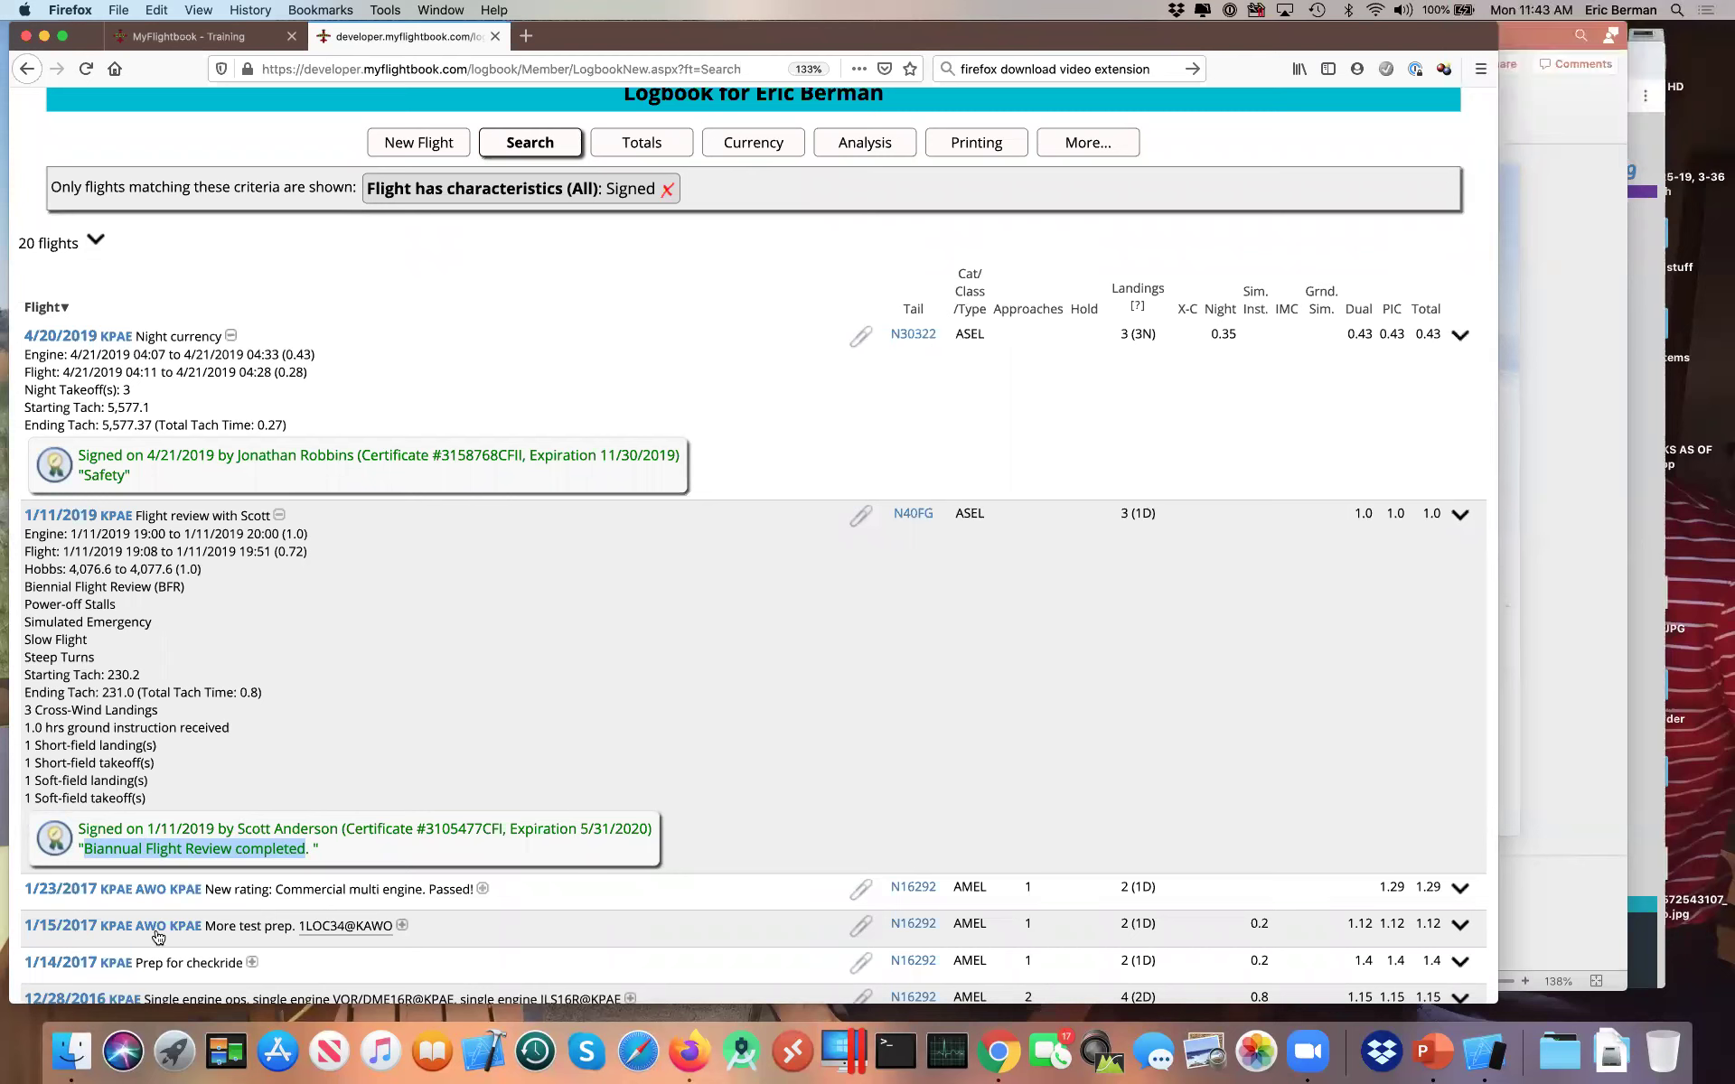
{"action": "left_click", "coordinate": [335, 790]}
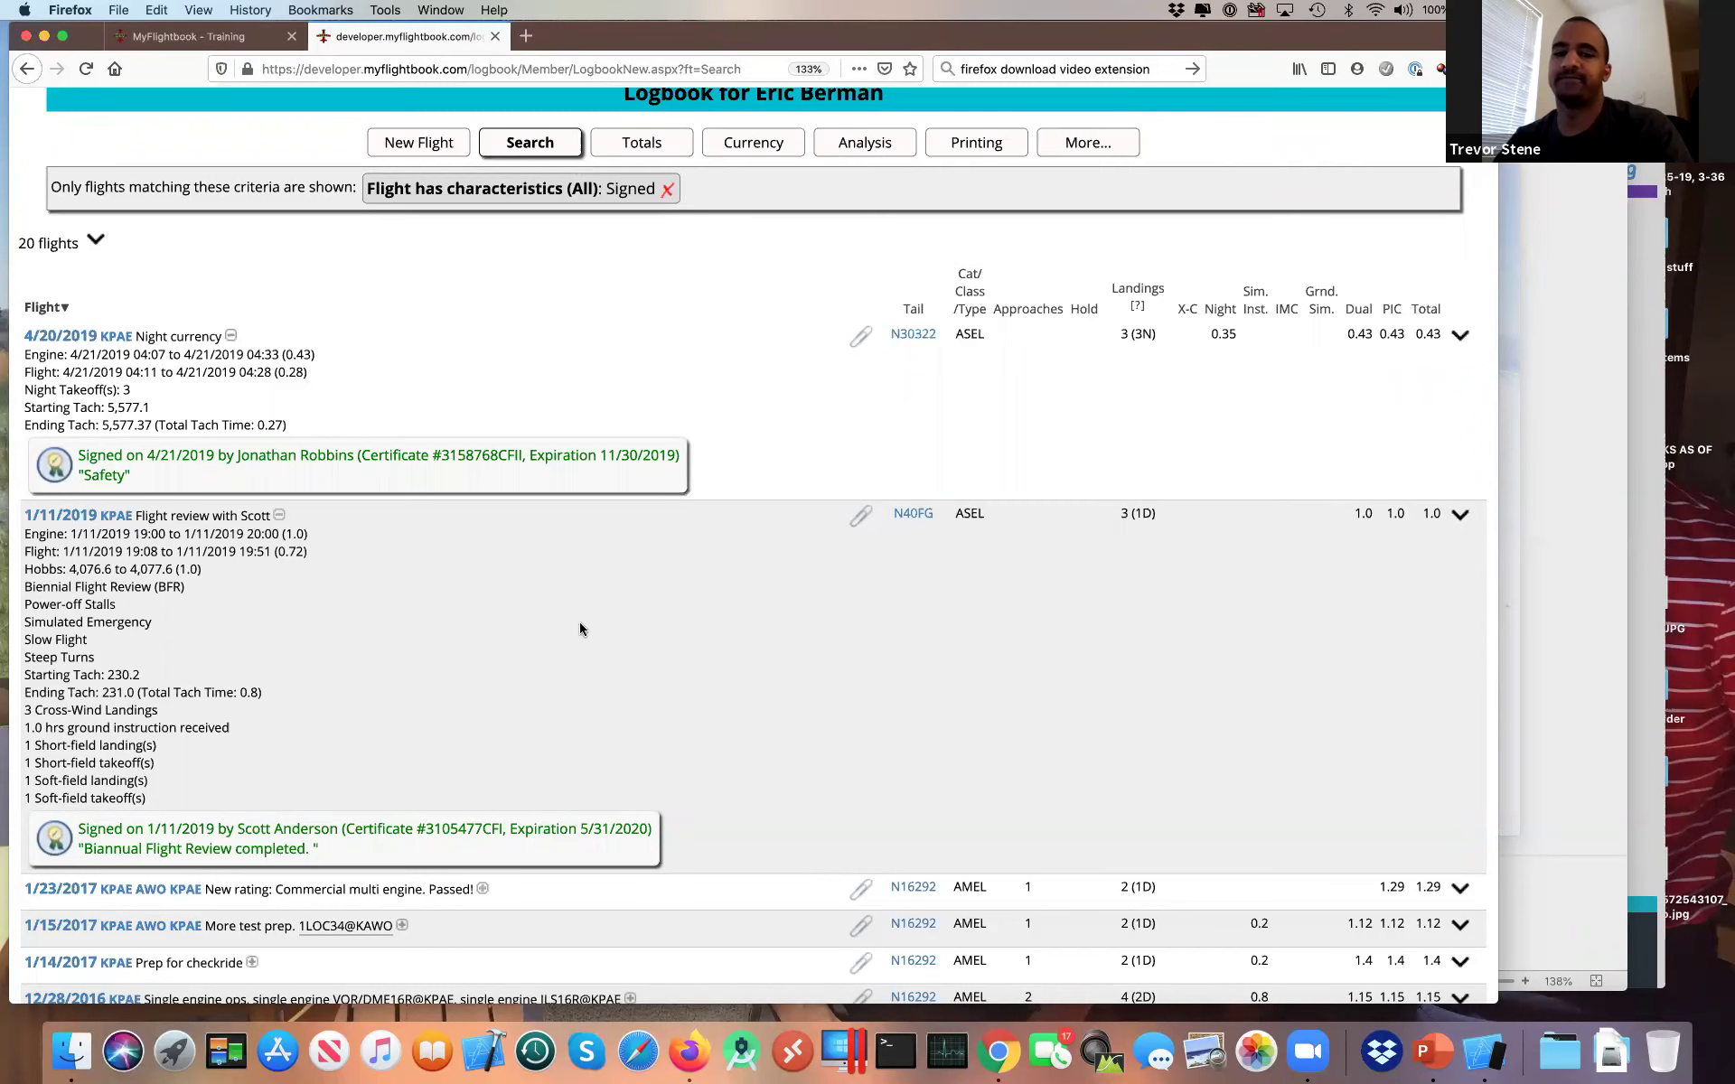
{"action": "scroll", "coordinate": [581, 630], "scroll_direction": "down", "scroll_amount": 5}
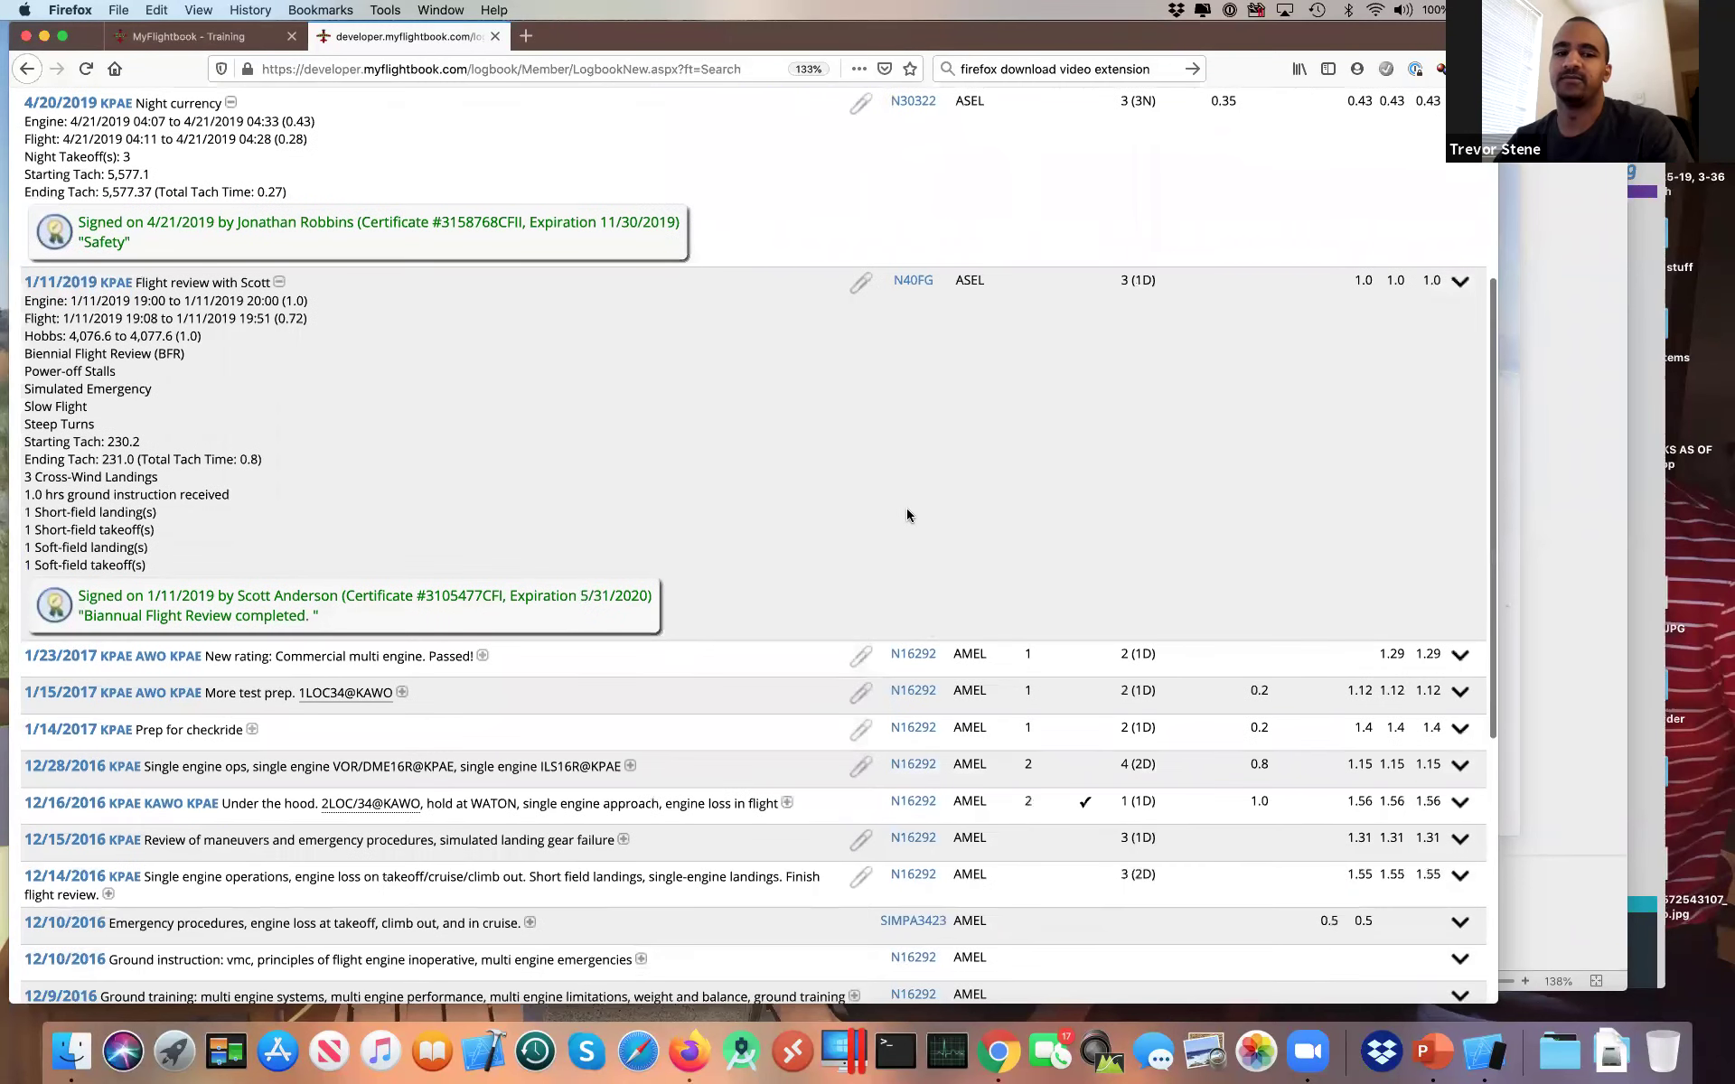
{"action": "scroll", "coordinate": [907, 515], "scroll_direction": "up", "scroll_amount": 8}
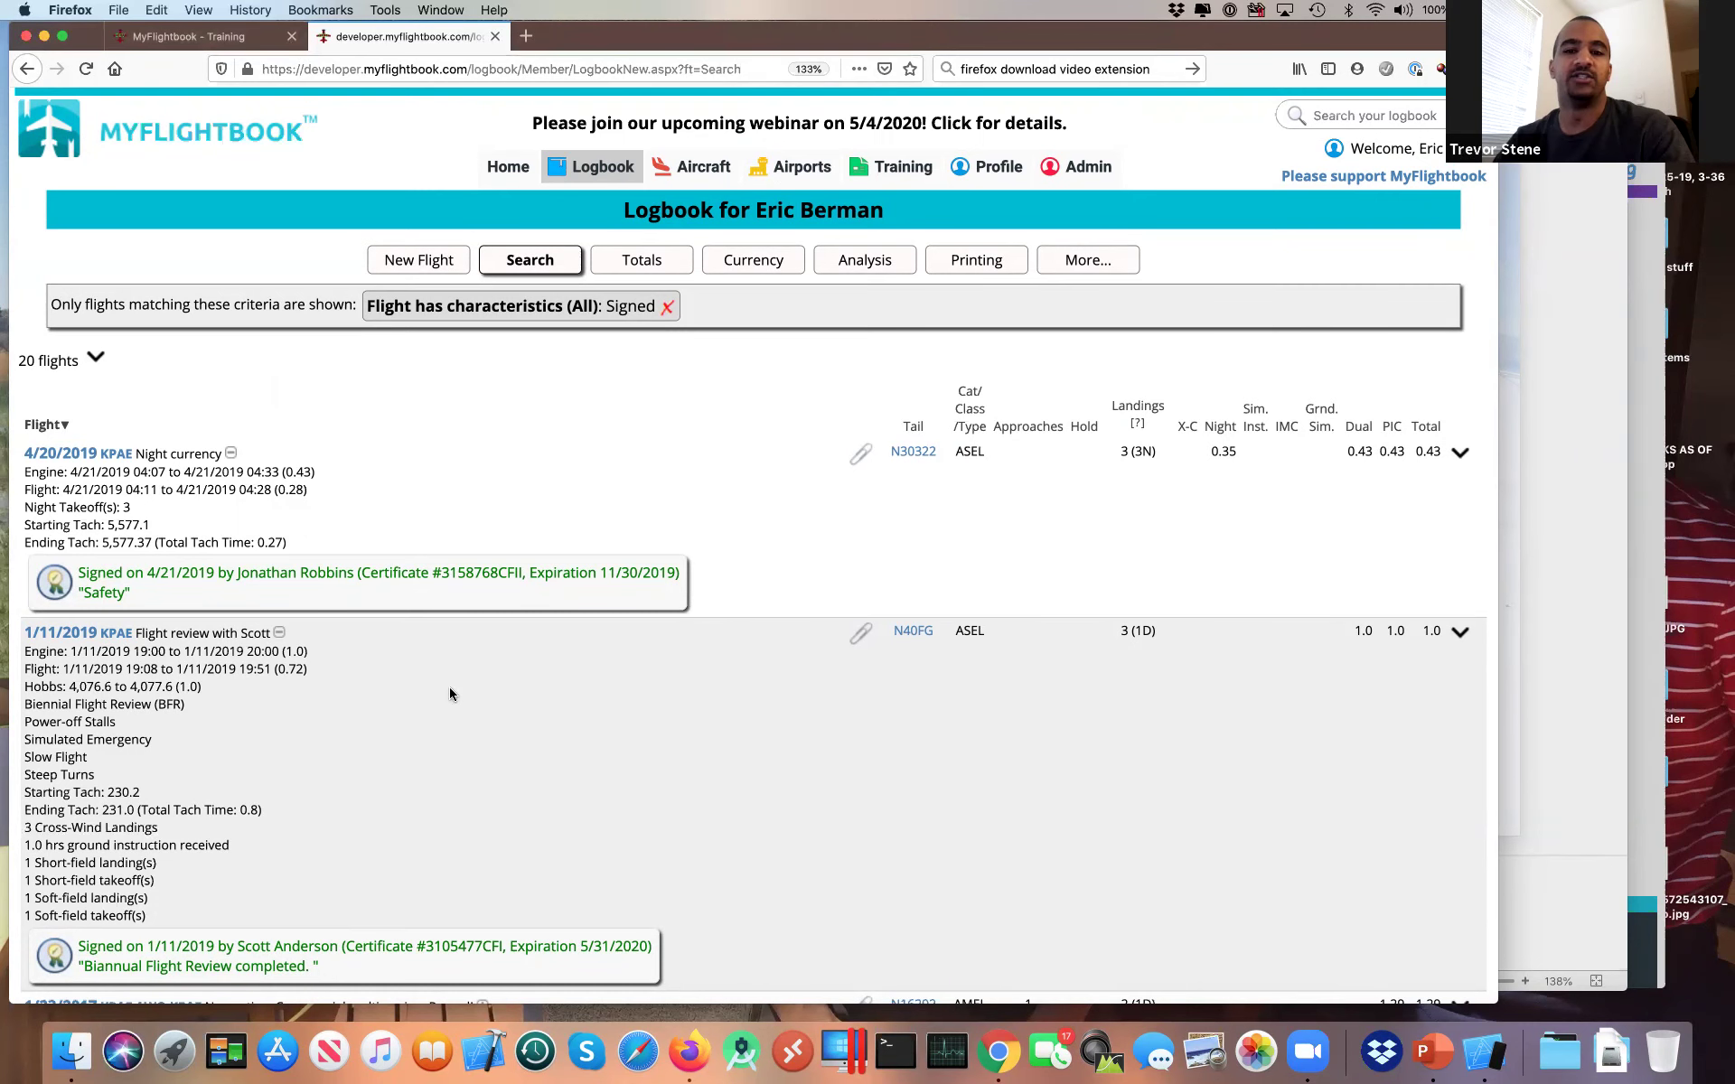
{"action": "scroll", "coordinate": [449, 694], "scroll_direction": "down", "scroll_amount": 3}
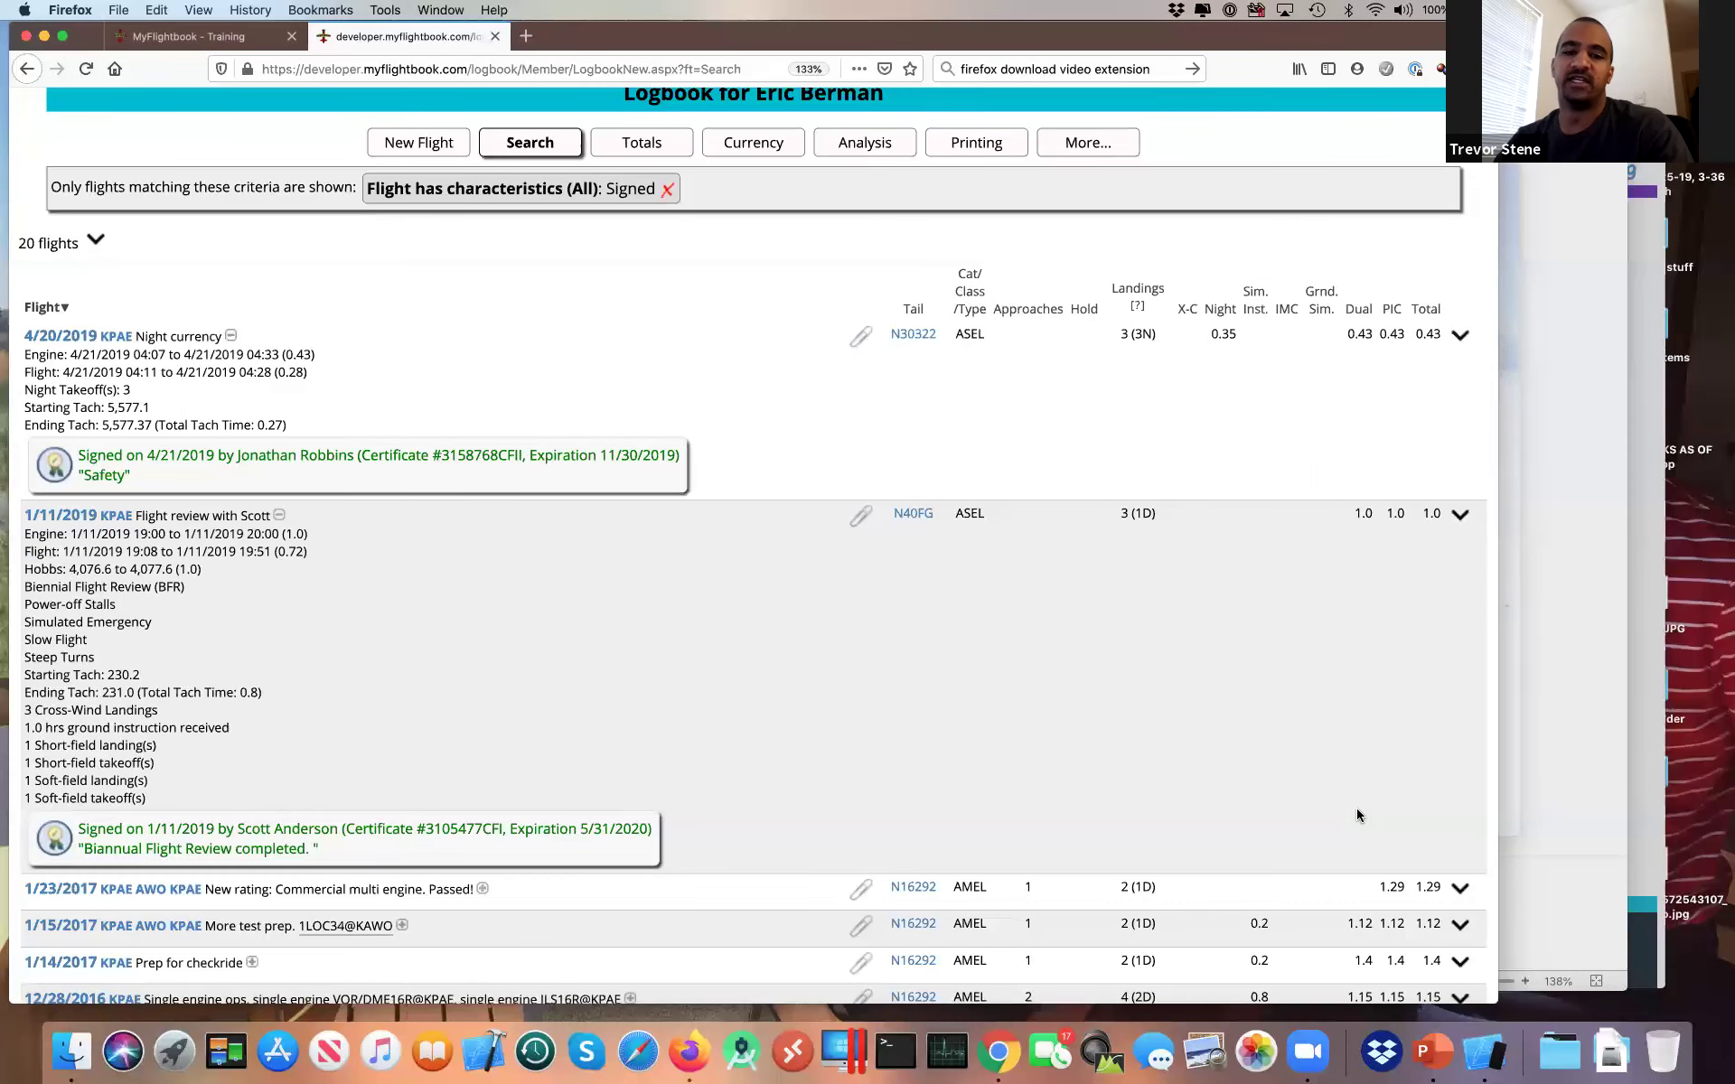
Step: Dismiss a quick page text search and bring the 'Other signing notes' PowerPoint slide forward
{"action": "key", "text": "super+f"}
{"action": "type", "text": "e"}
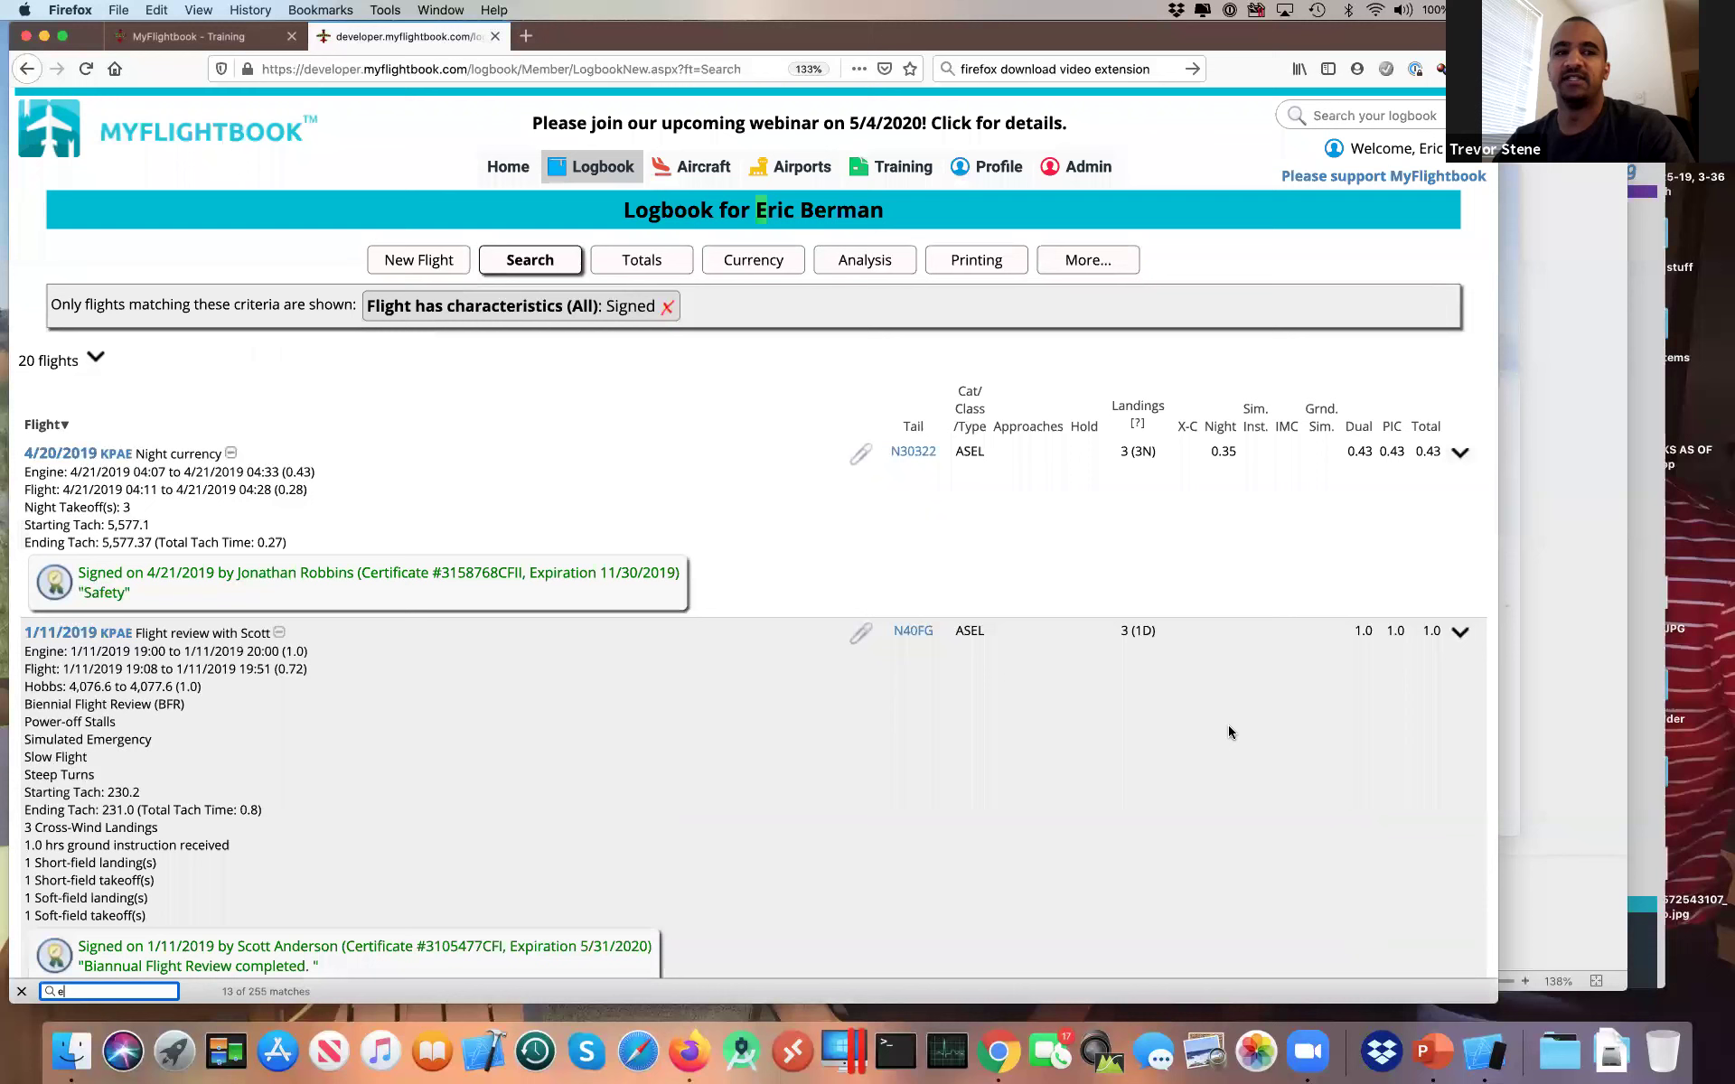
{"action": "key", "text": "Escape"}
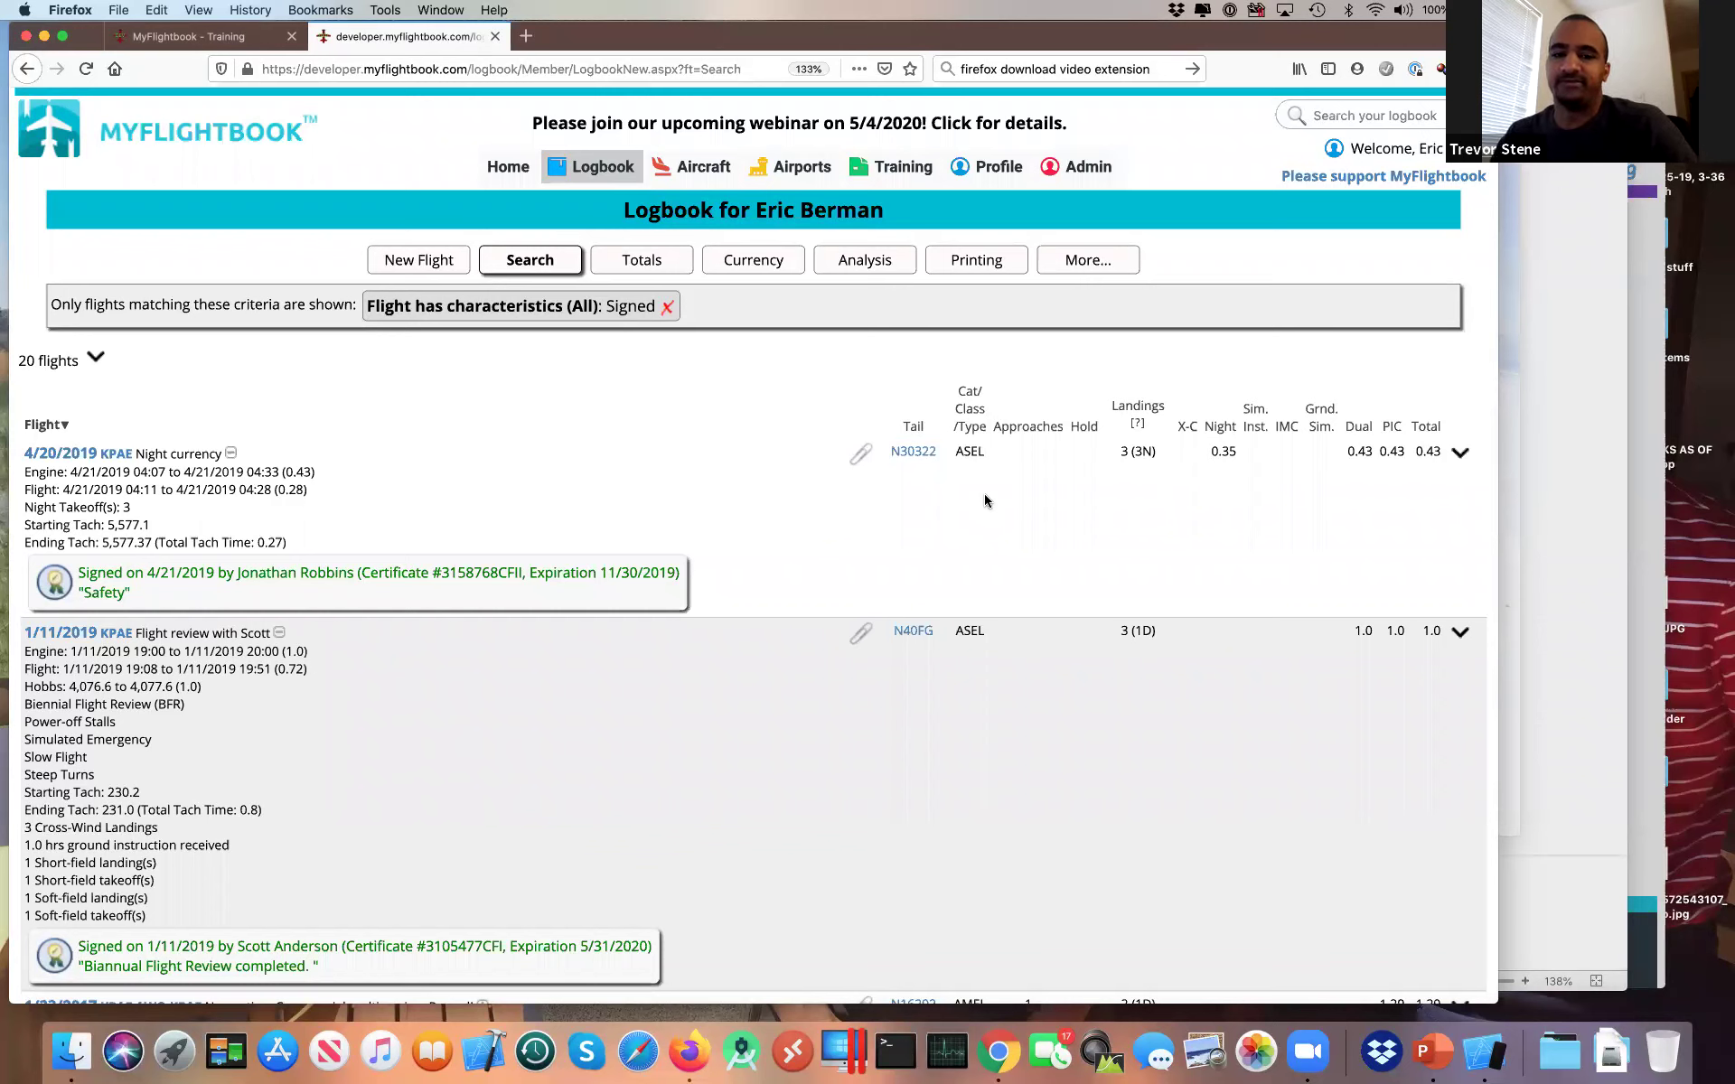
{"action": "key", "text": "super+Tab"}
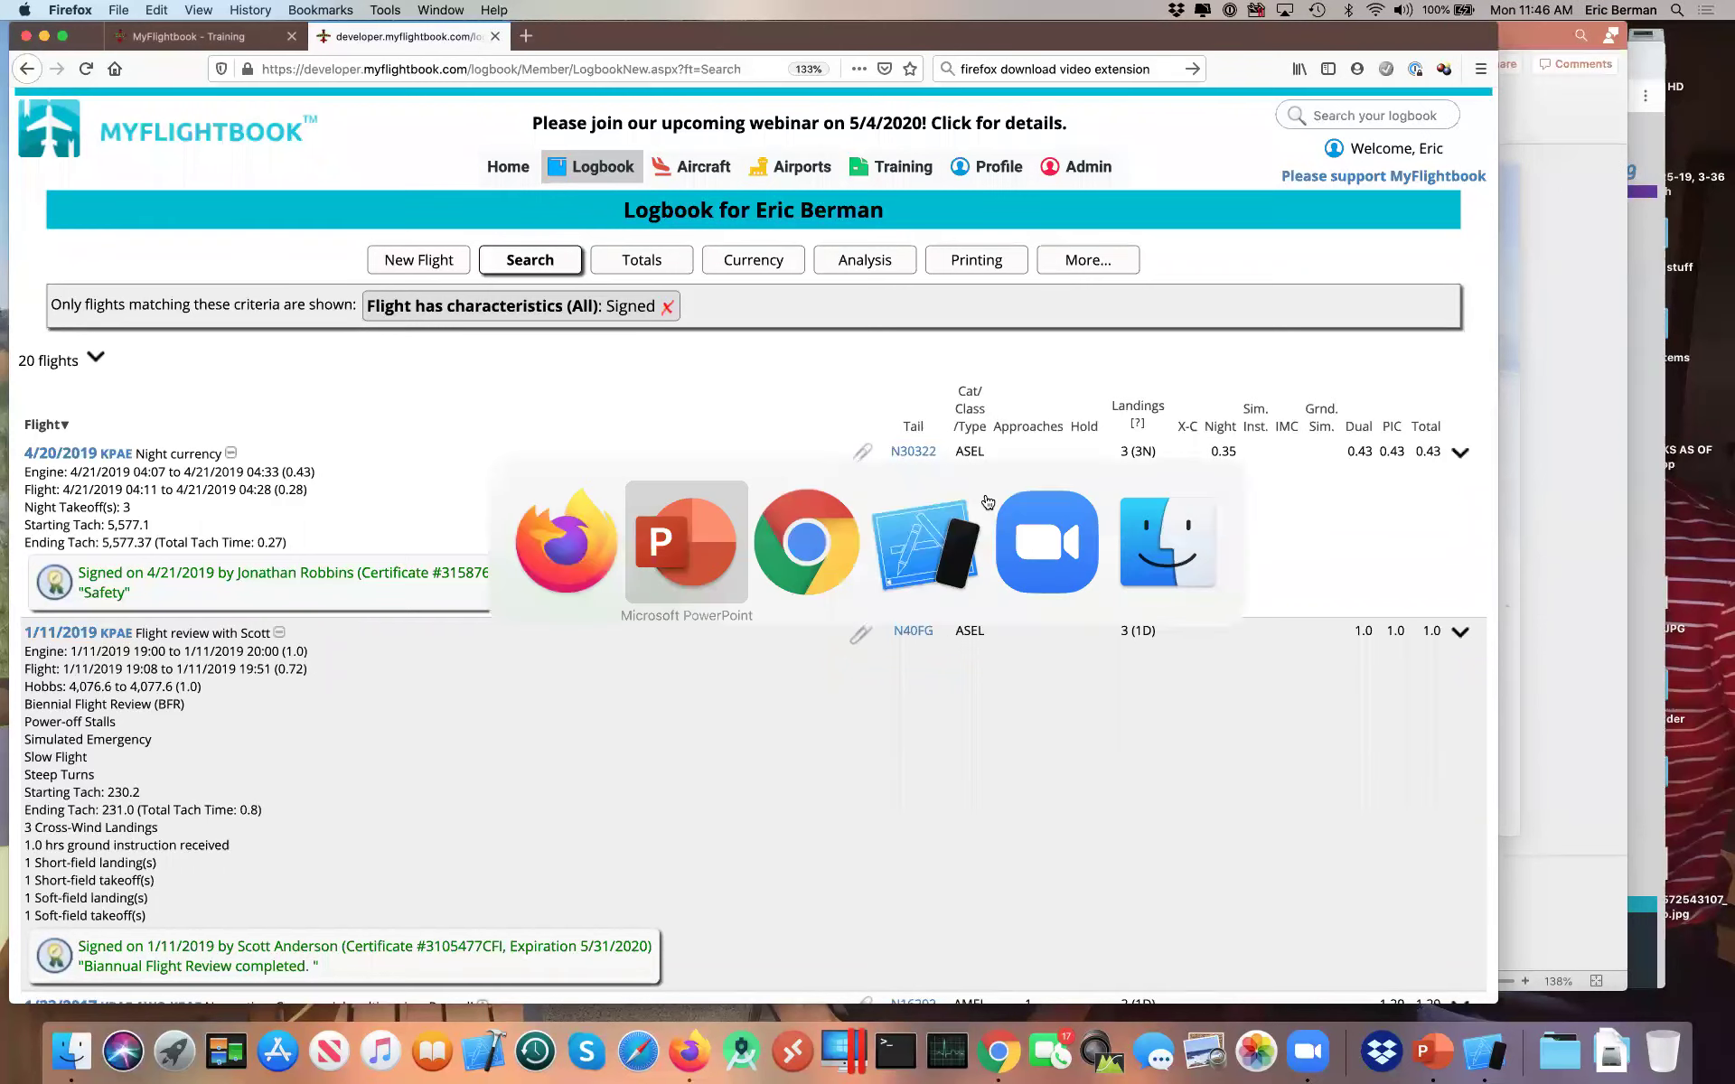
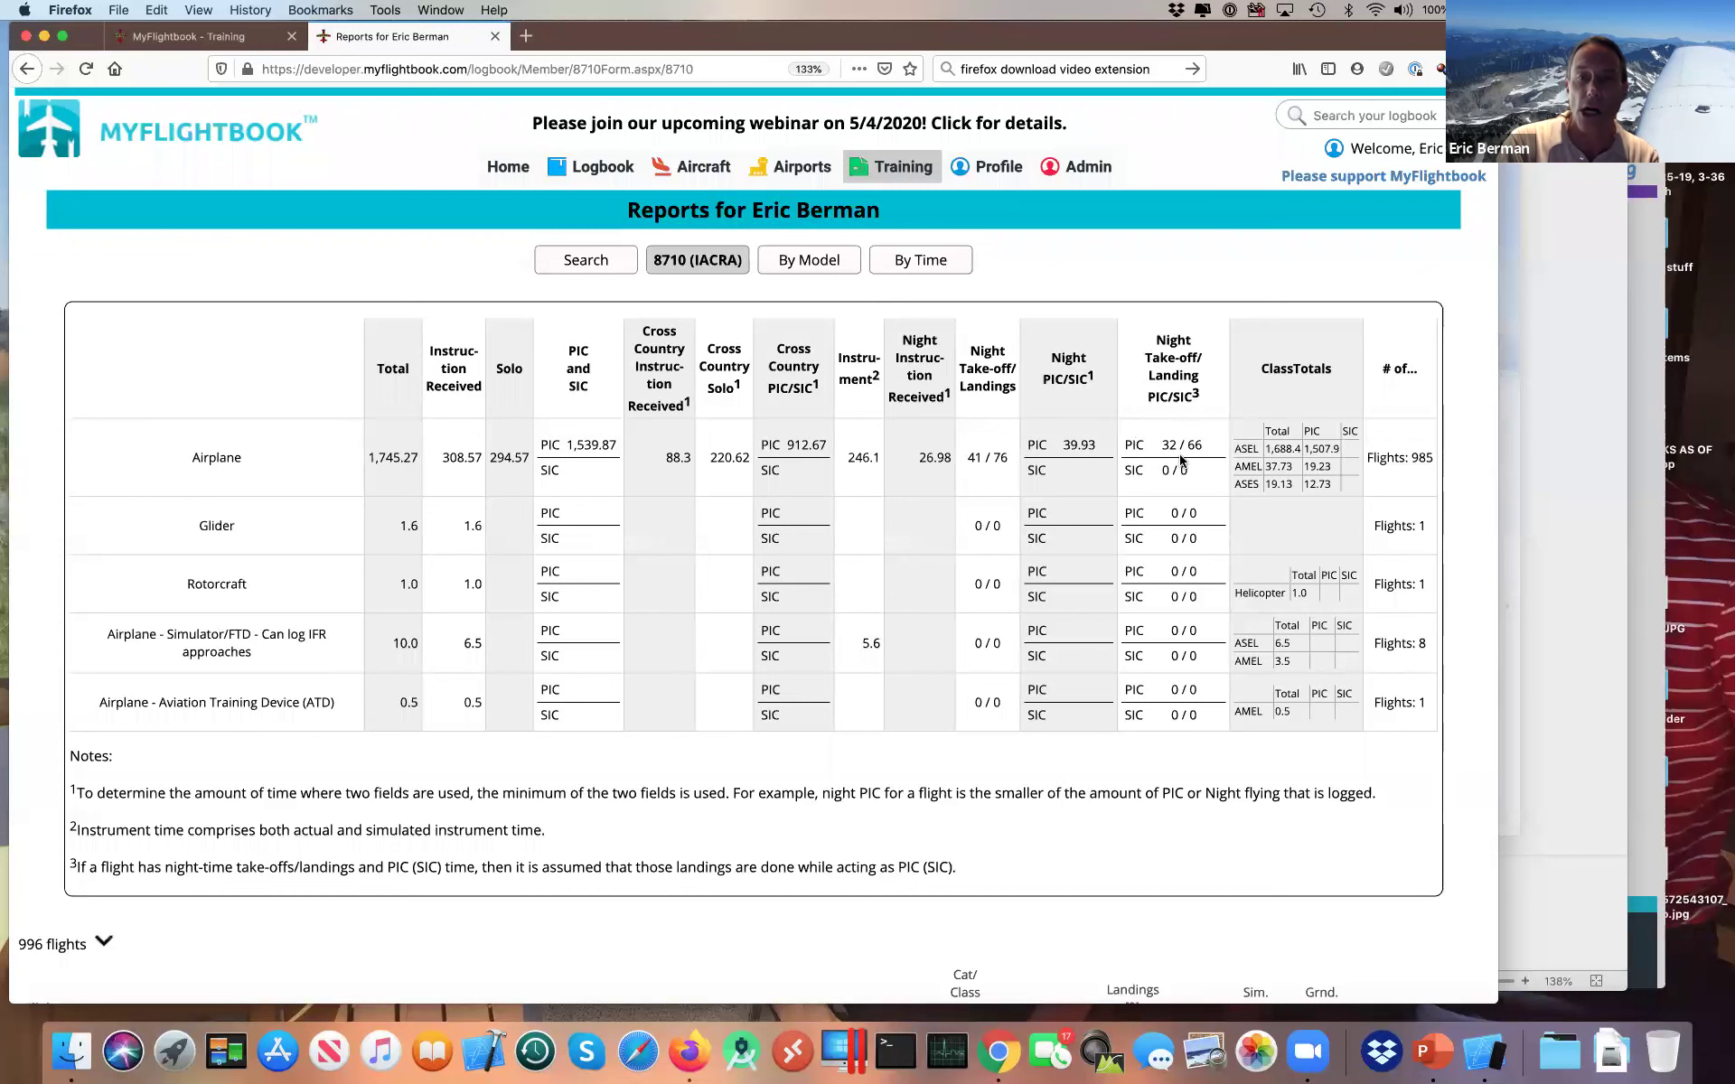
Step: Show the By Model rollup and scan the per-model totals down to the 1,747.87-hour Total row
{"action": "left_click", "coordinate": [825, 266]}
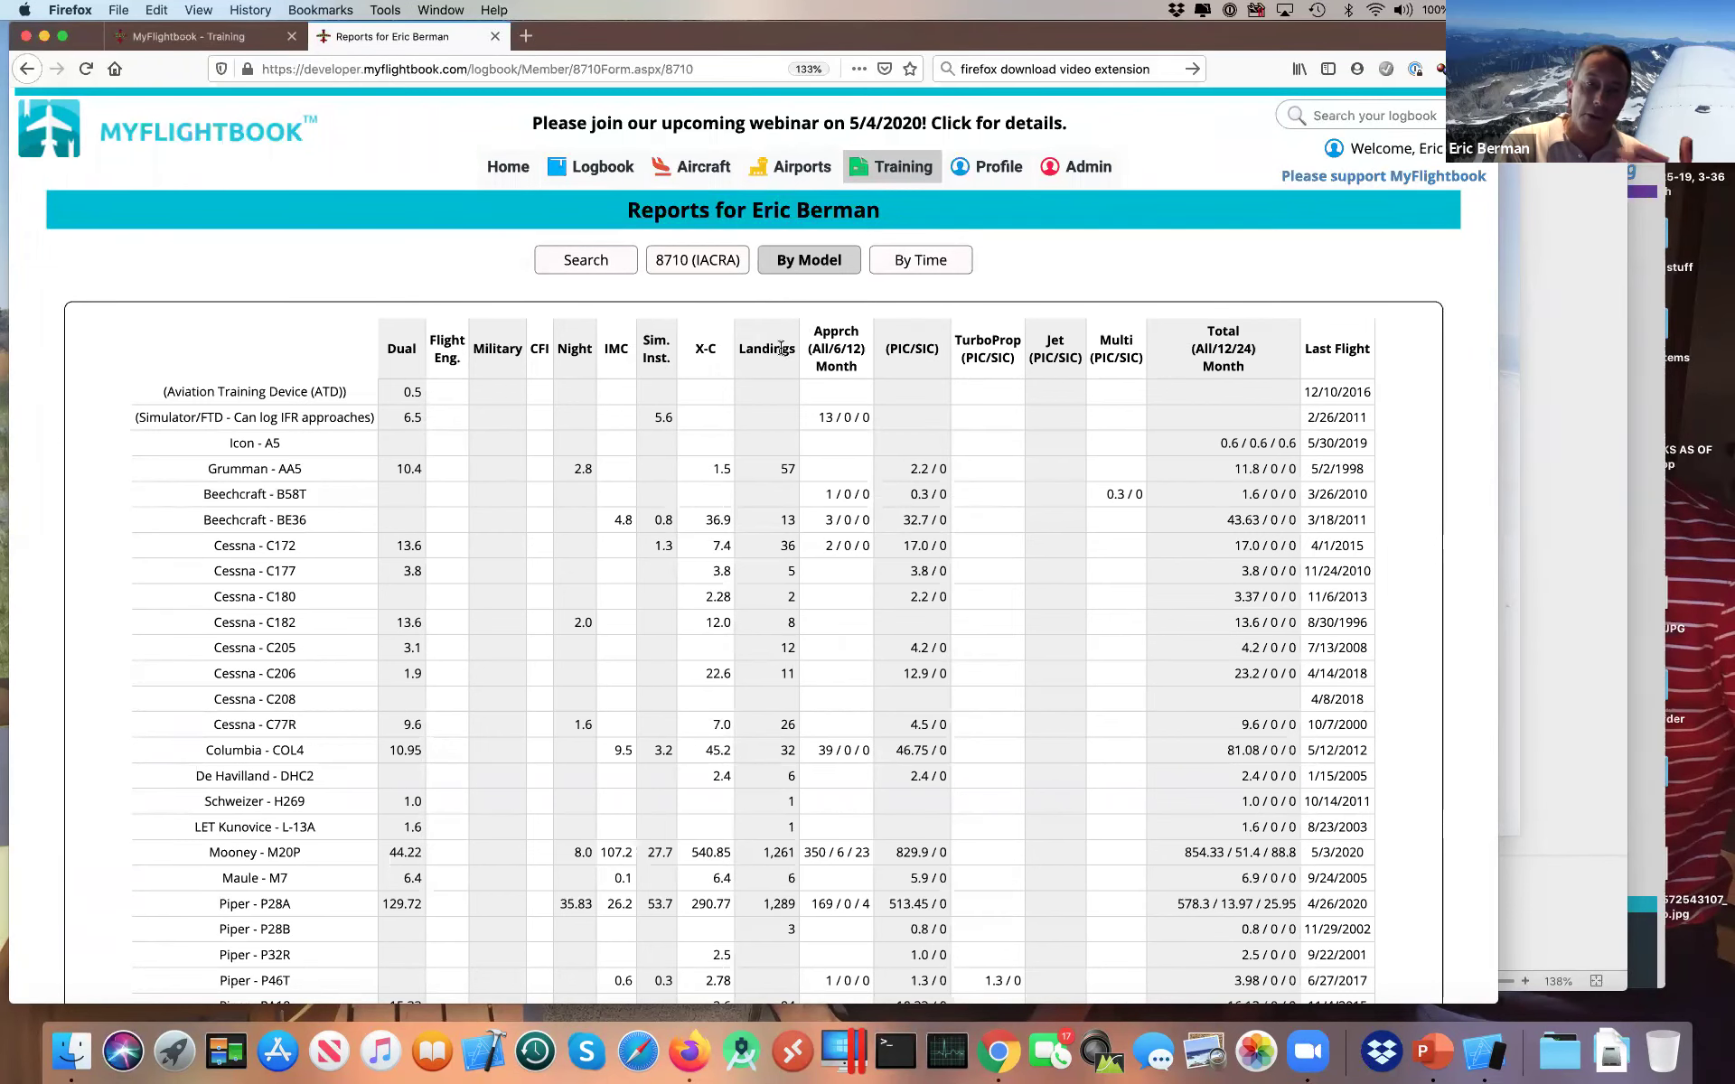
{"action": "scroll", "coordinate": [790, 395], "scroll_direction": "down", "scroll_amount": 3}
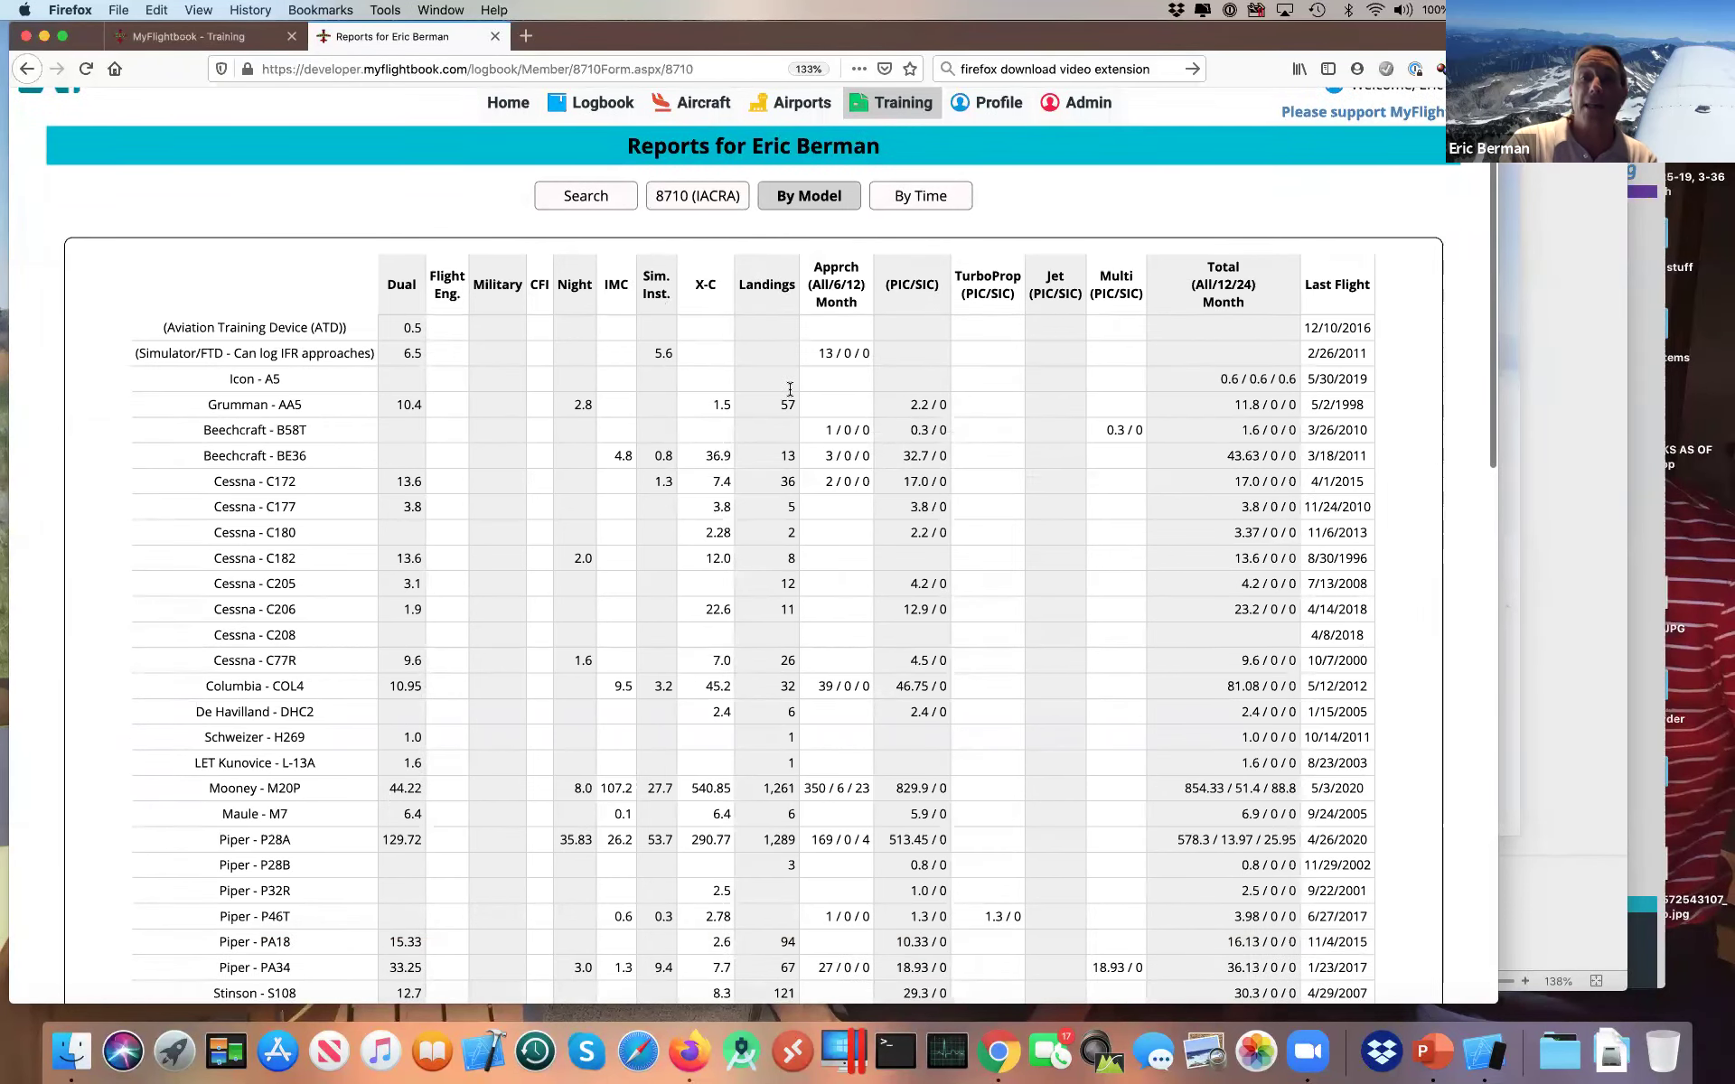
{"action": "scroll", "coordinate": [790, 389], "scroll_direction": "up", "scroll_amount": 1}
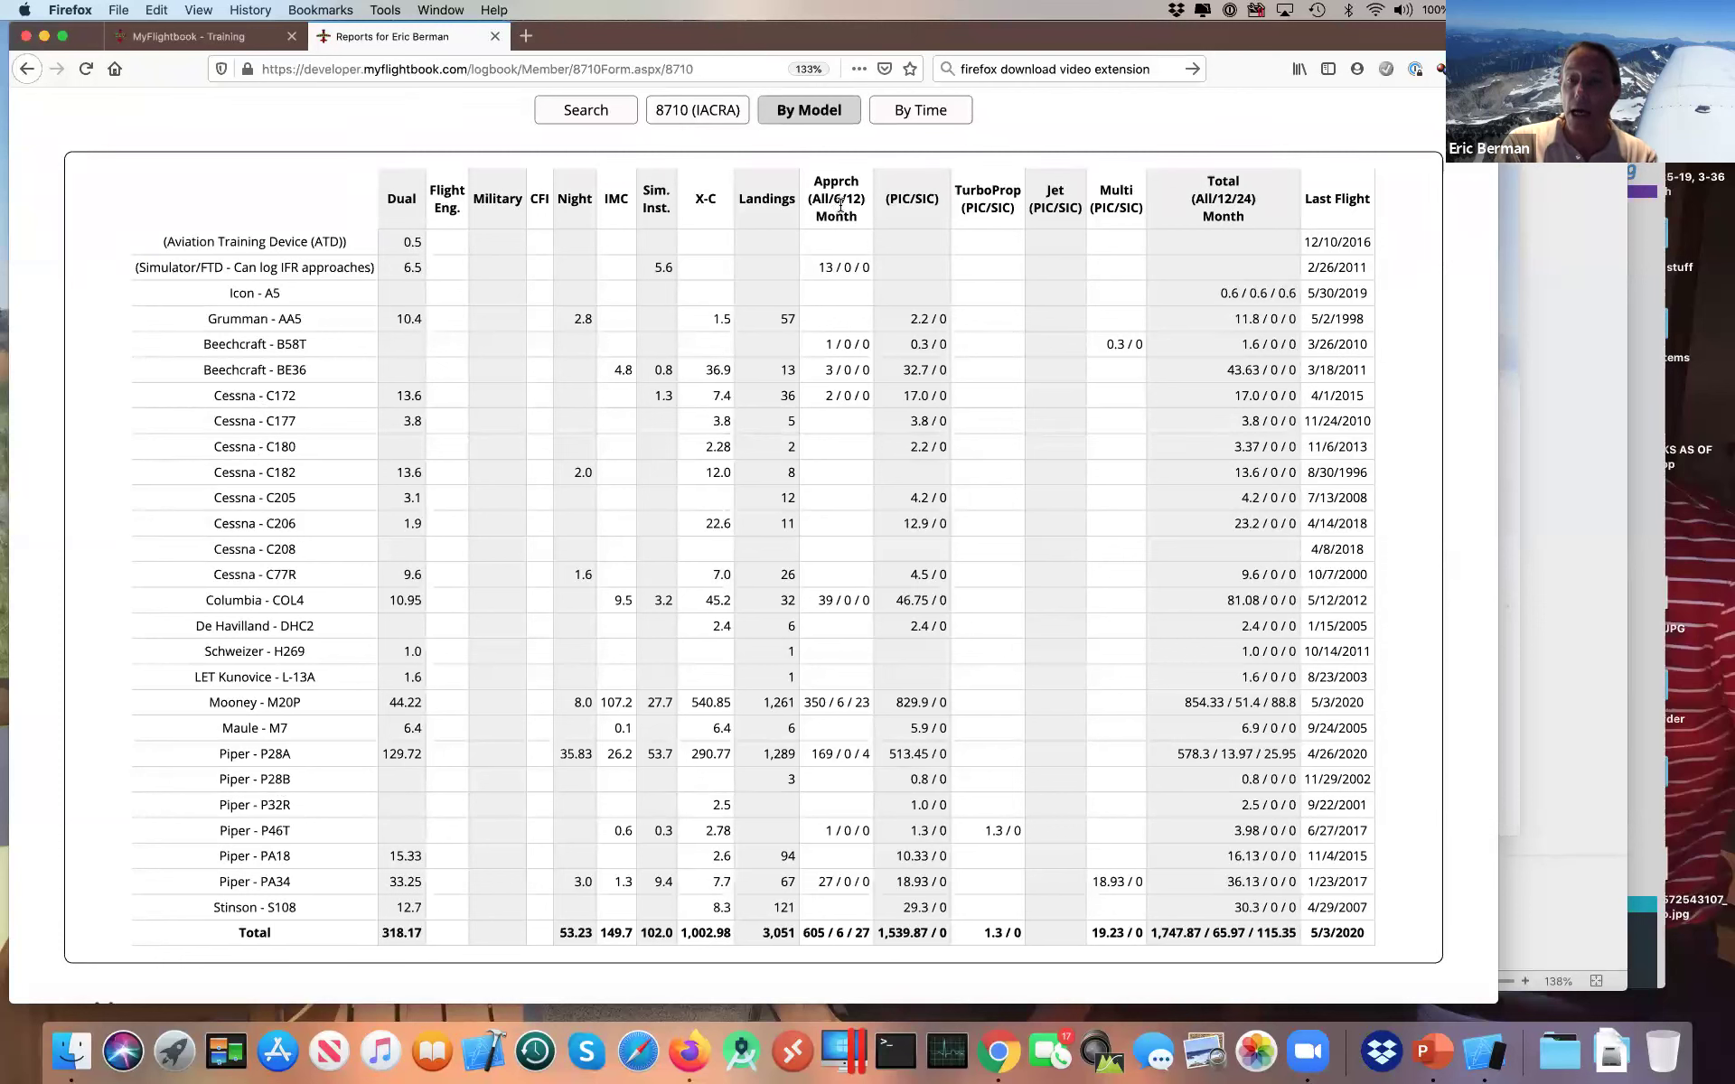
Step: Show the By Time rollup of totals for all time, this month, Apr 2020, year to date and 2019
{"action": "left_click", "coordinate": [917, 122]}
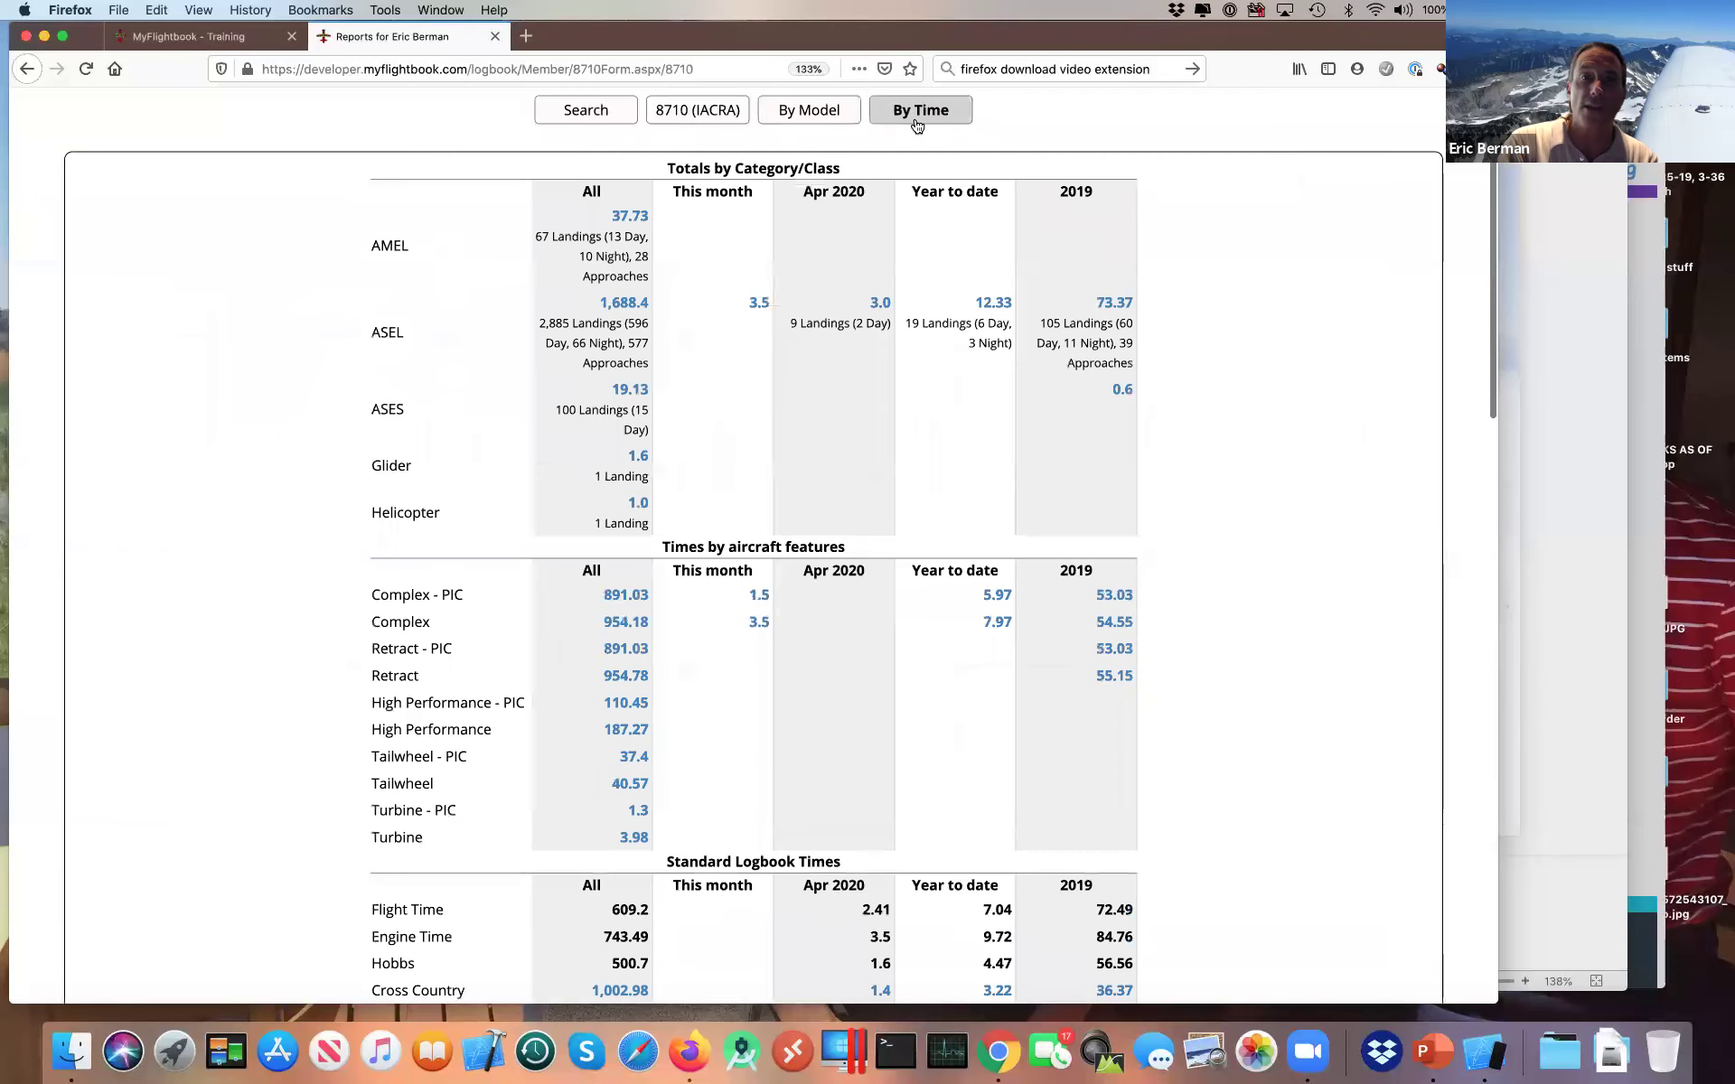
{"action": "scroll", "coordinate": [822, 594], "scroll_direction": "up", "scroll_amount": 1}
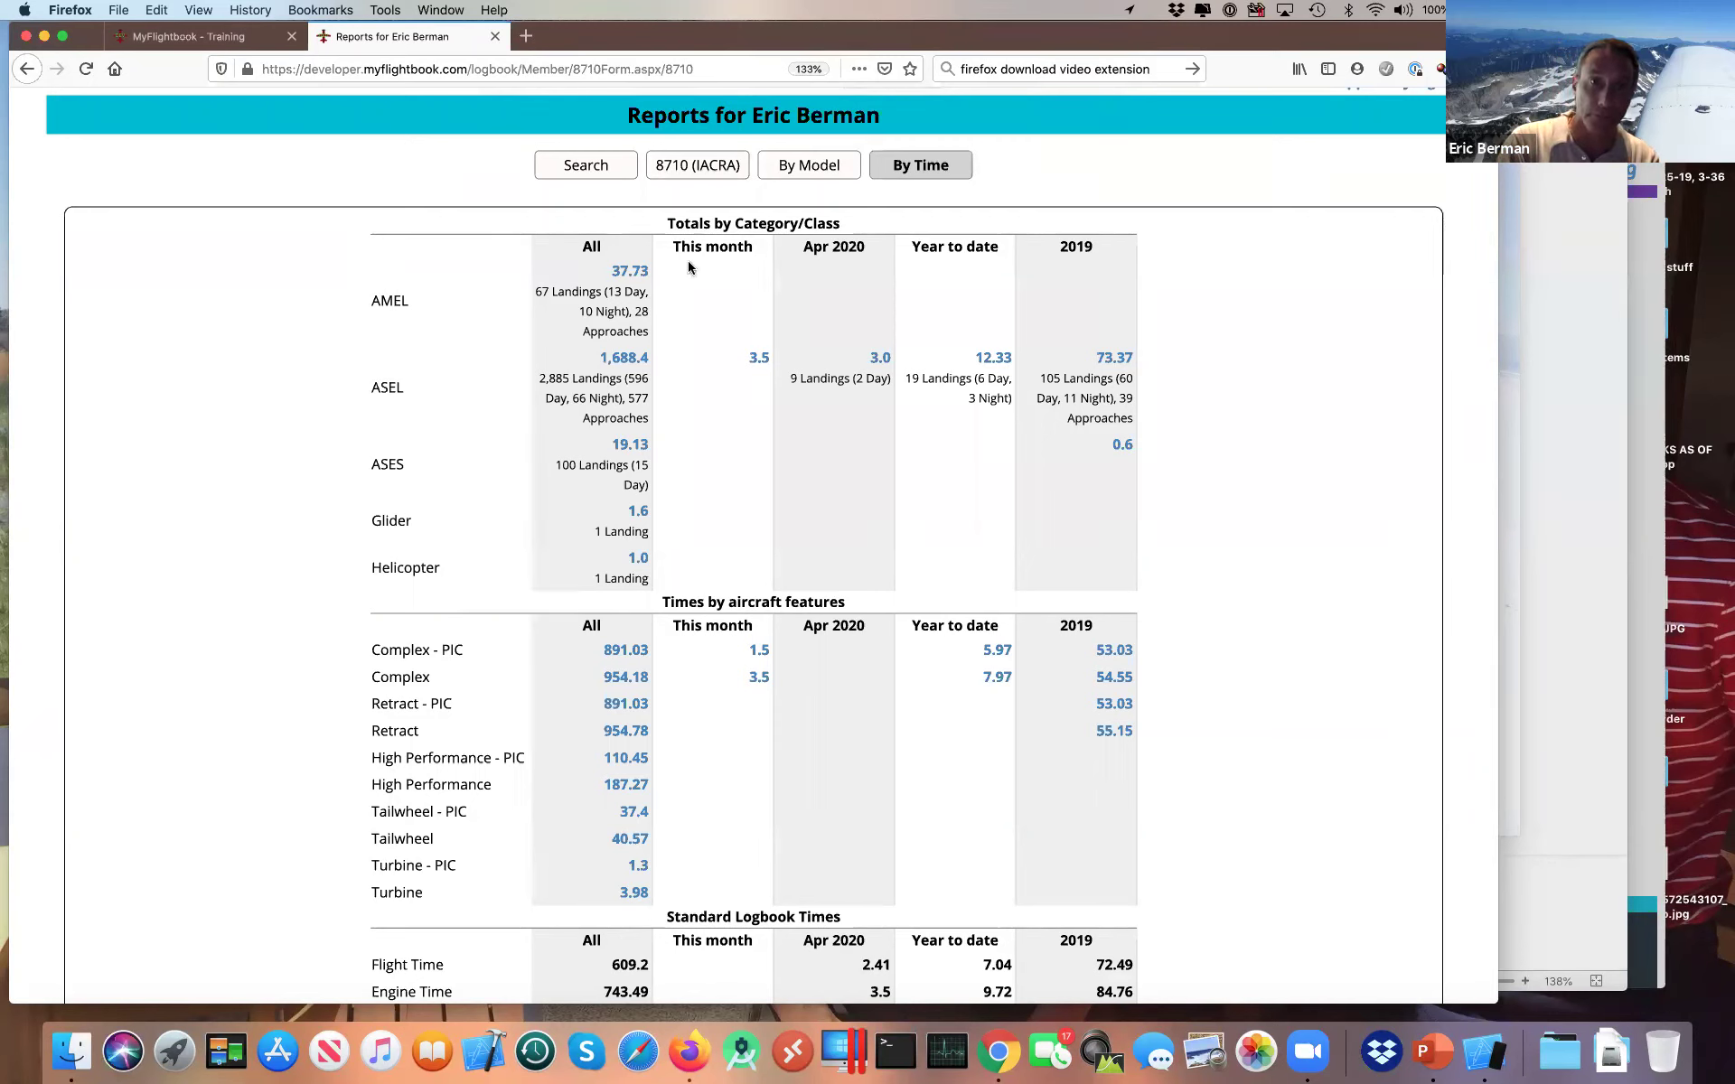
Step: Filter the flights to the trailing 12 months
{"action": "left_click", "coordinate": [597, 174]}
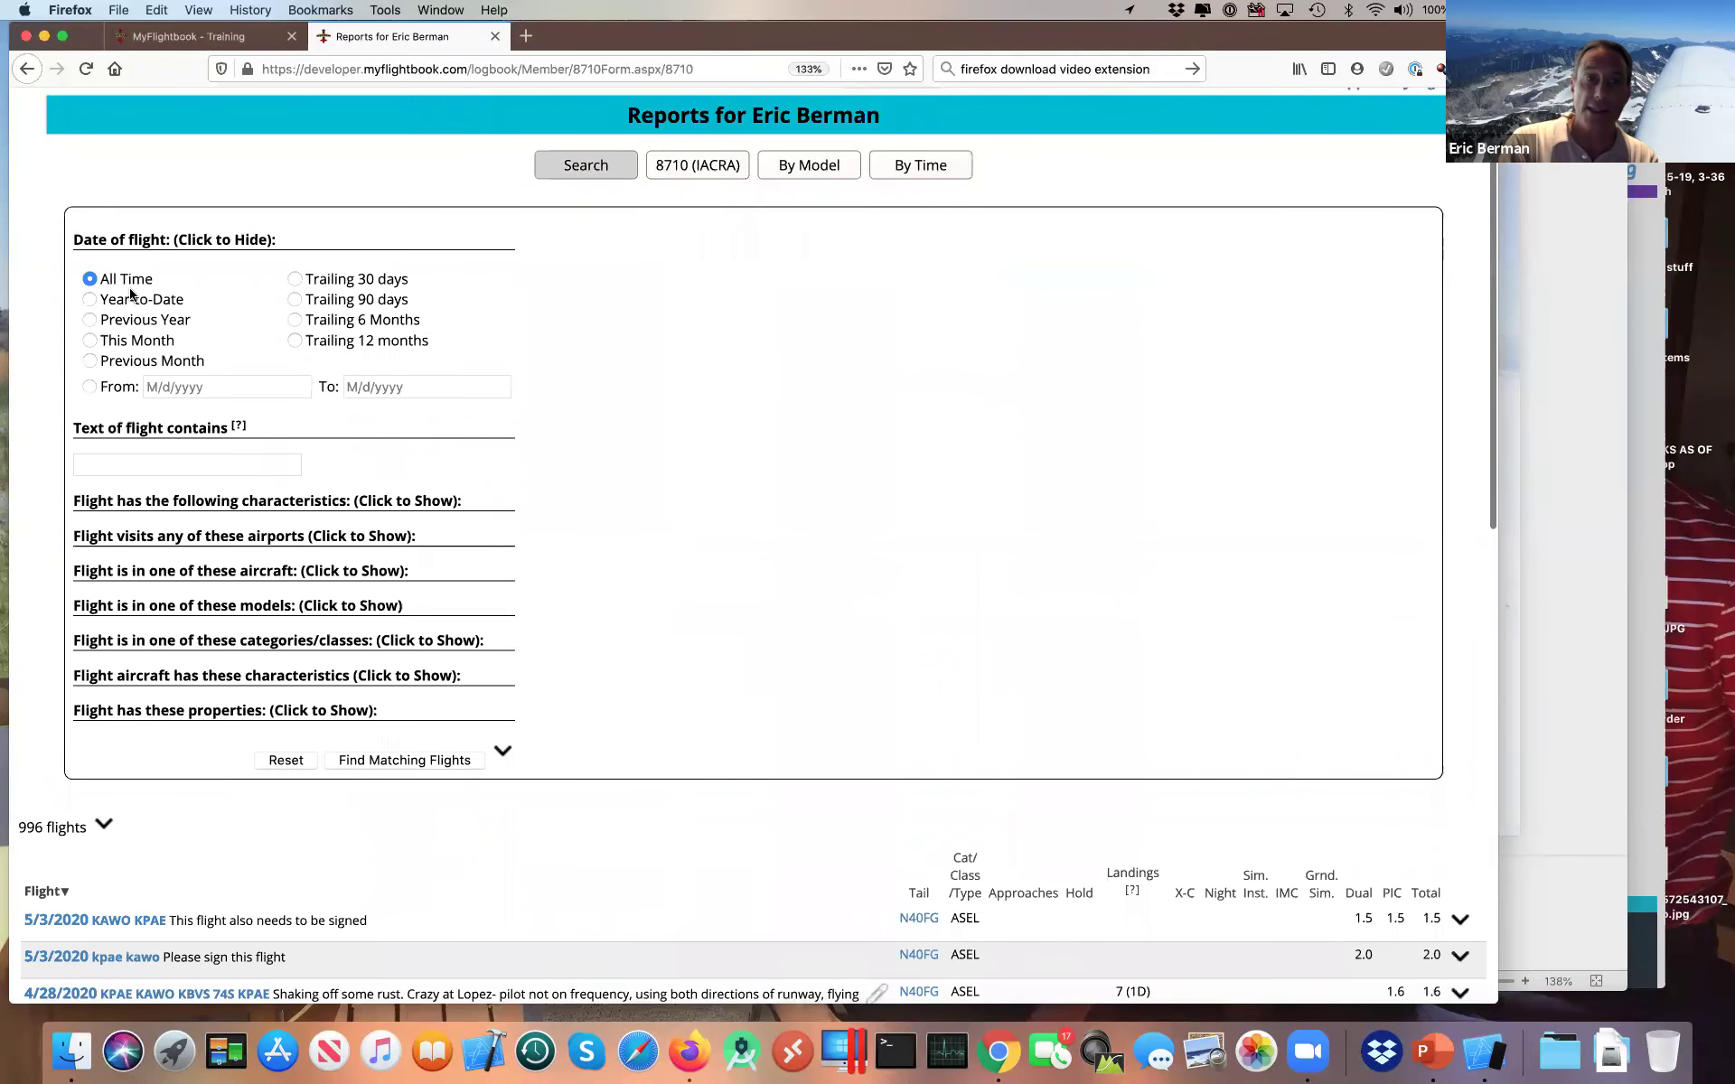
{"action": "left_click", "coordinate": [384, 341]}
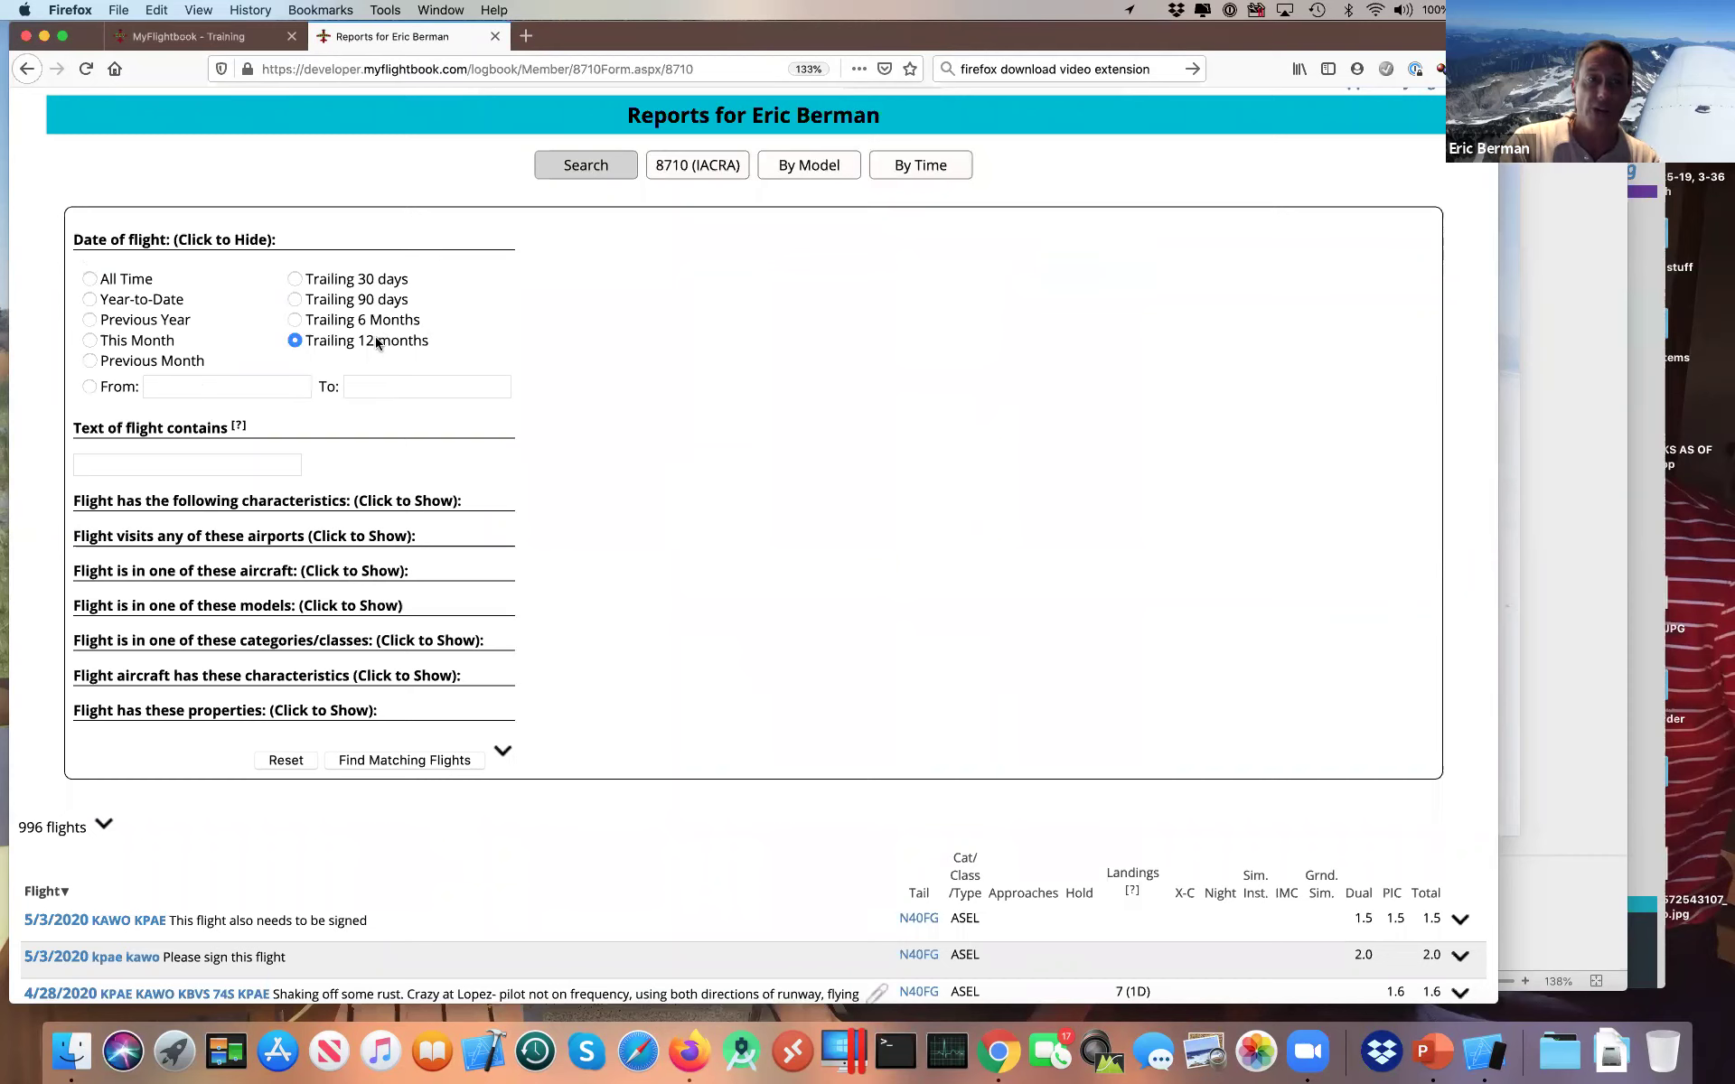
{"action": "left_click", "coordinate": [392, 762]}
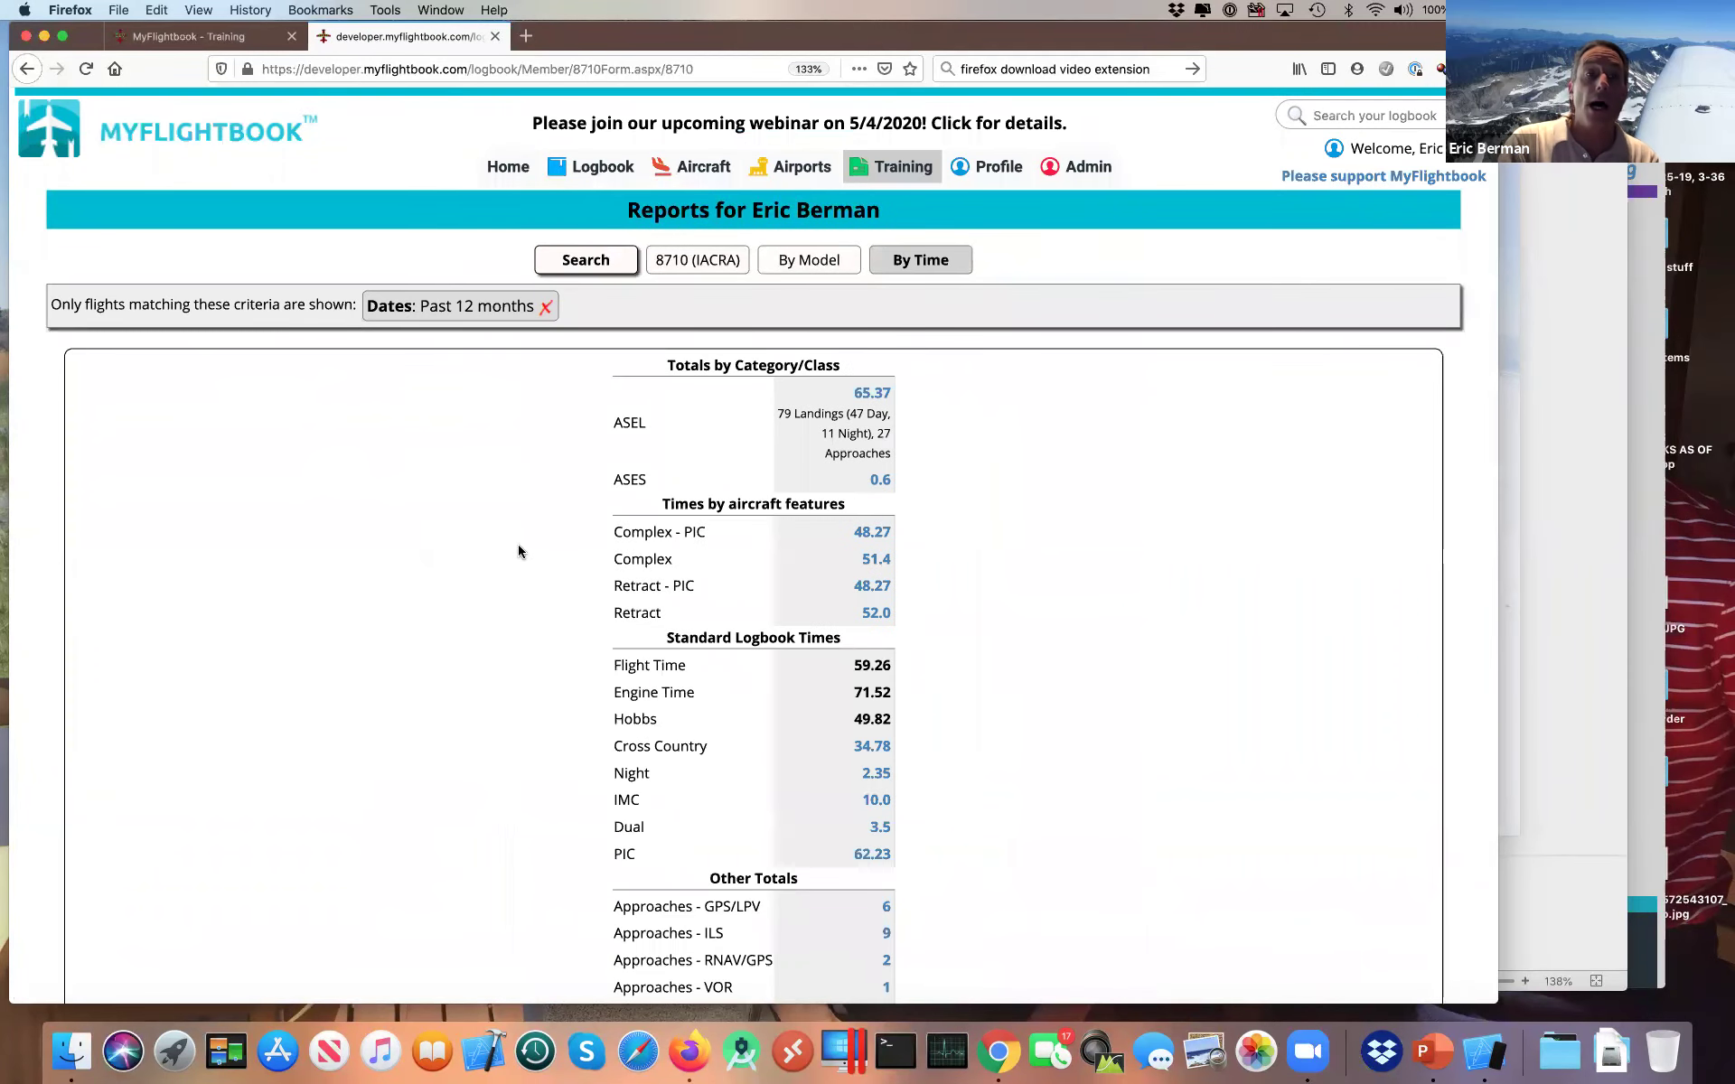
Step: View 8710 (IACRA) and By Model totals for the 43 filtered flights, 65.97 hours in all
{"action": "left_click", "coordinate": [702, 263]}
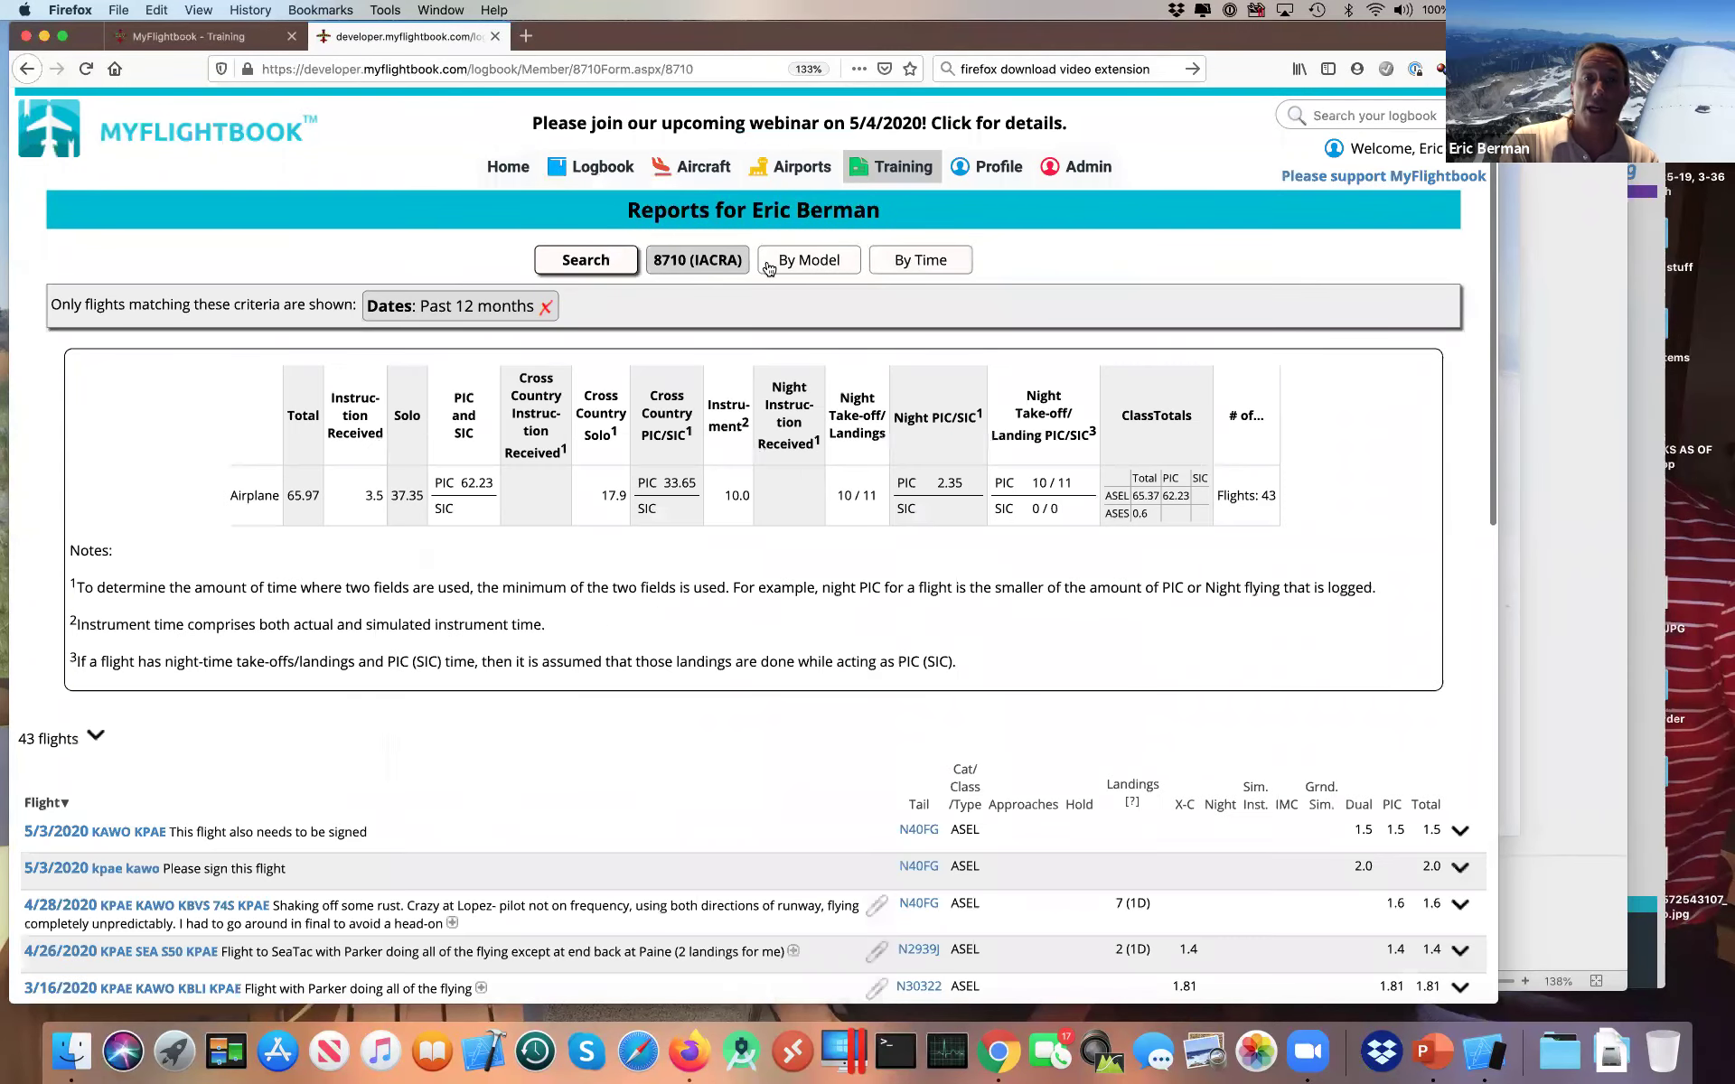
{"action": "left_click", "coordinate": [779, 265]}
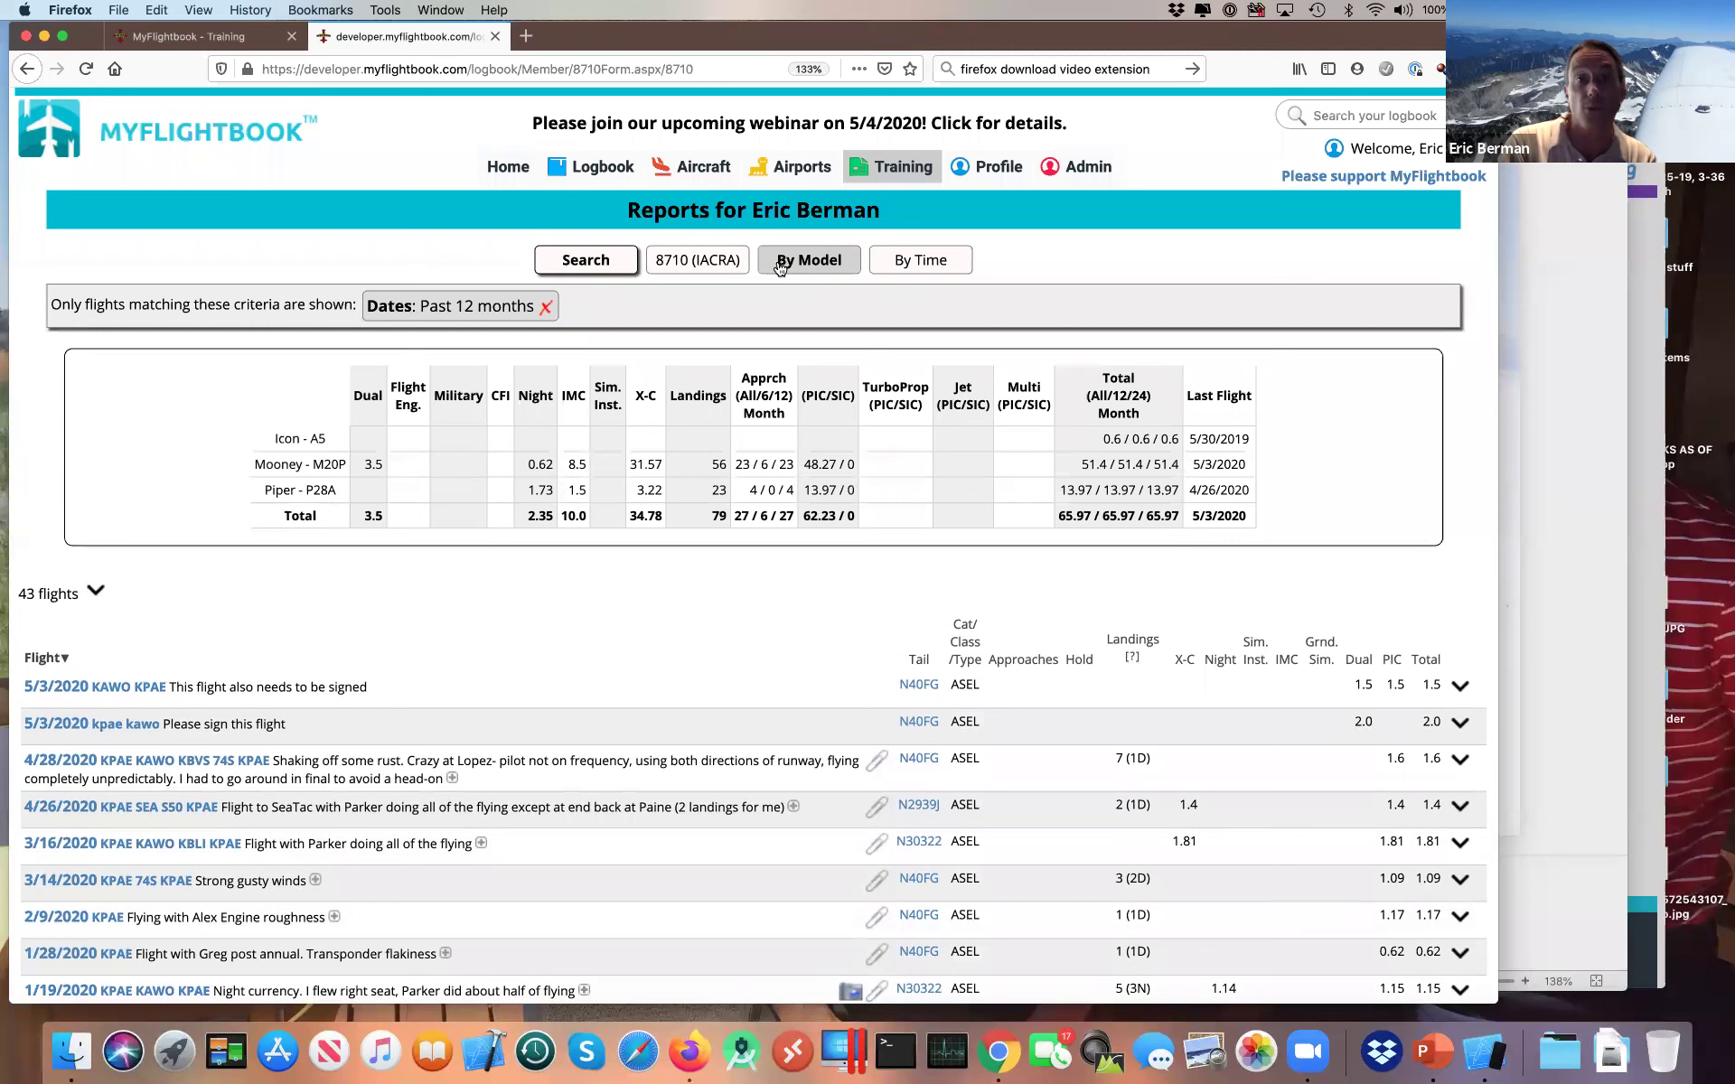
{"action": "mouse_move", "coordinate": [890, 187]}
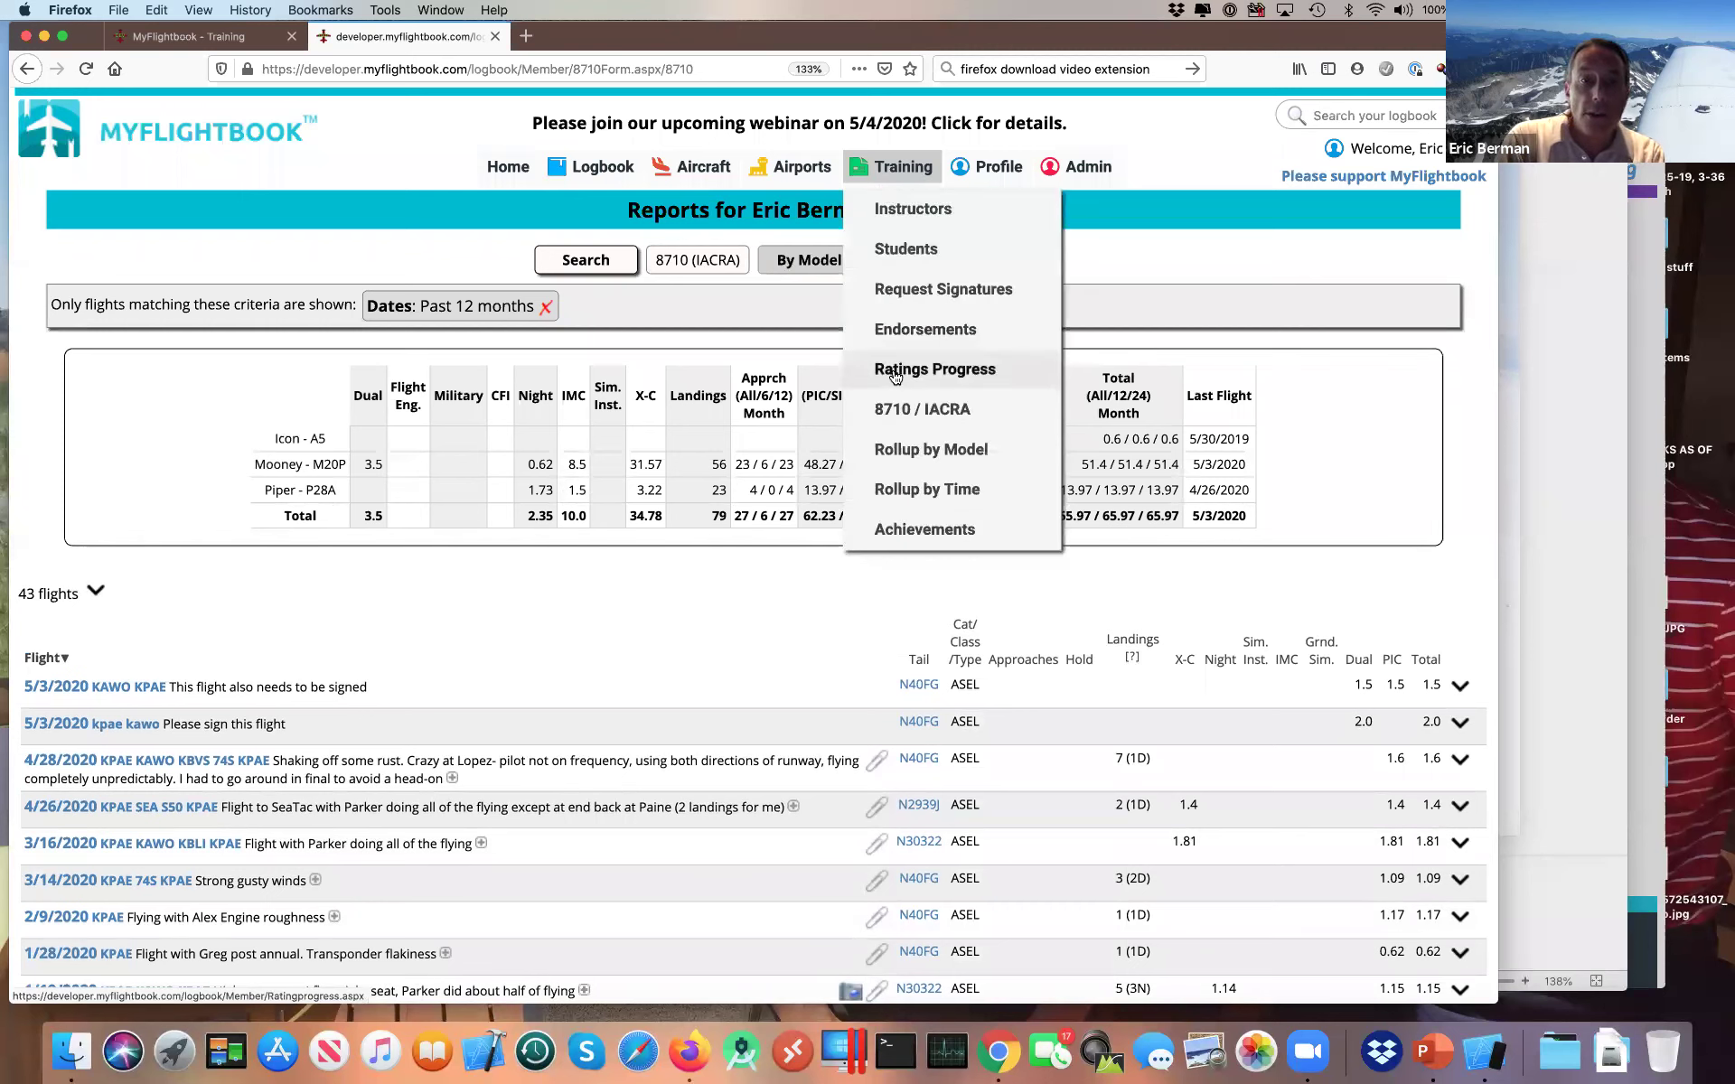
{"action": "key", "text": "super+Tab"}
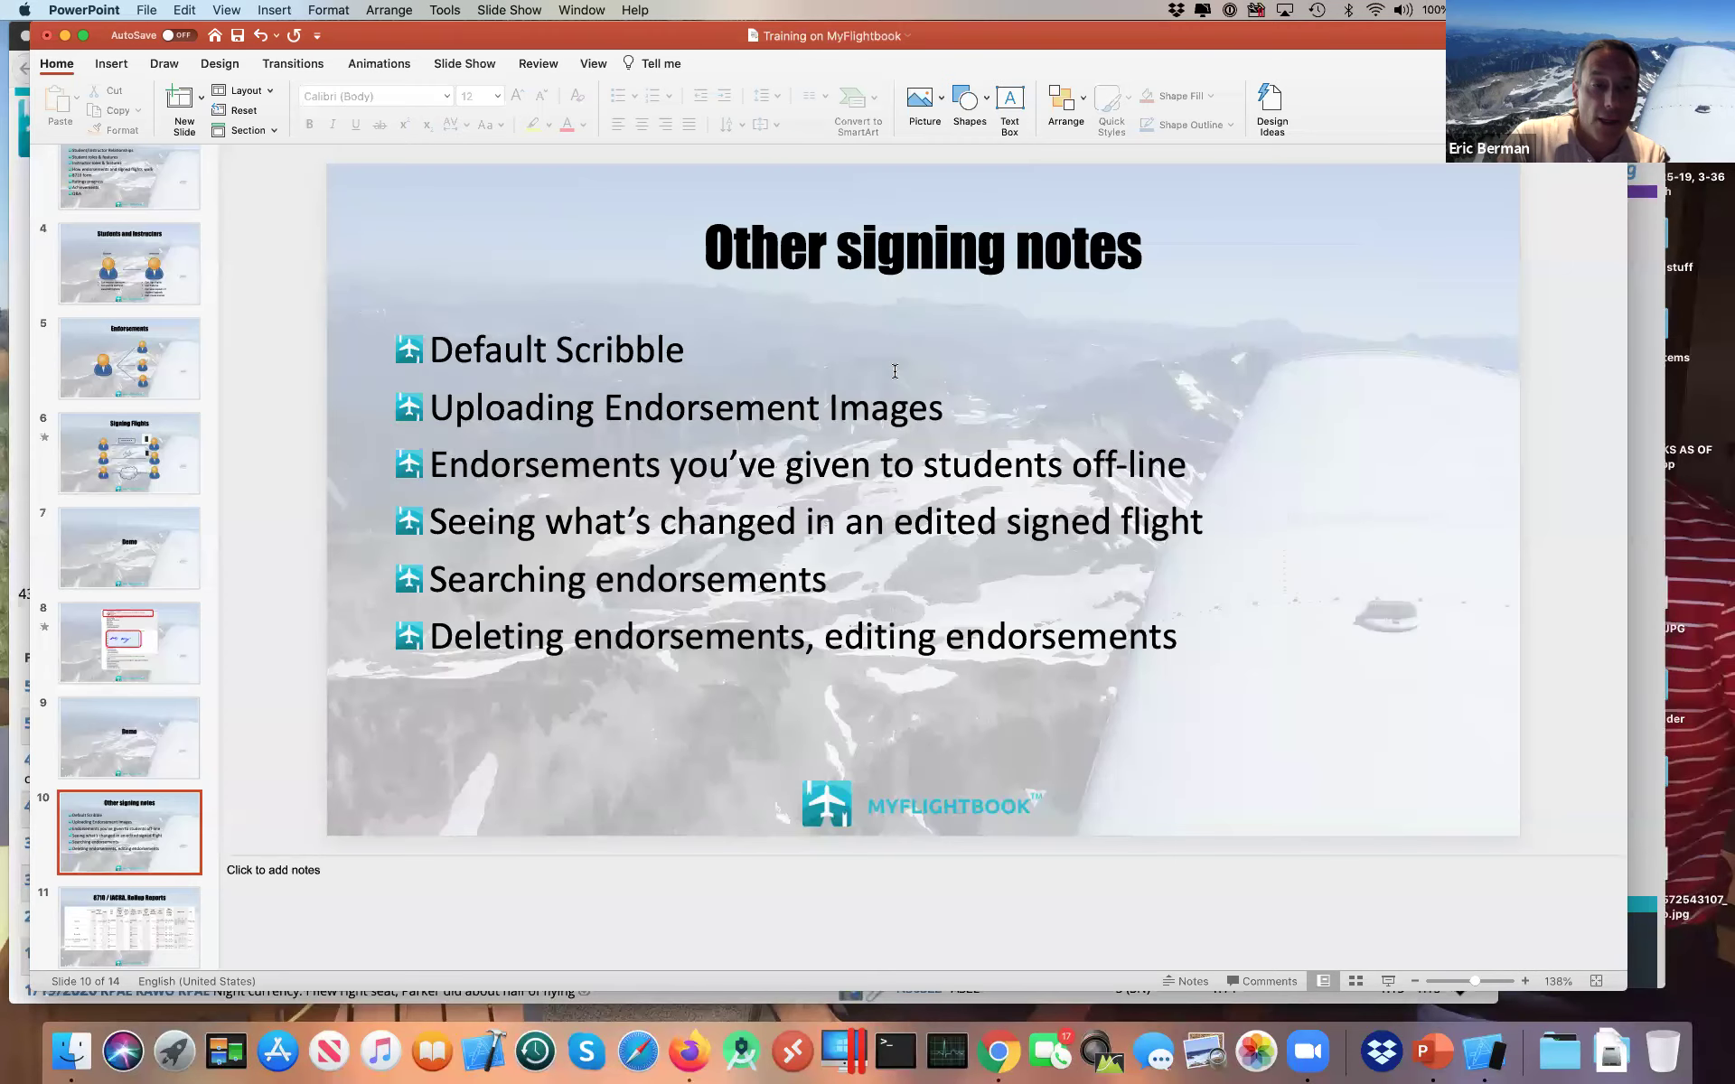
Step: Advance PowerPoint to slide 12, 'Ratings Progress', then return to MyFlightbook
{"action": "key", "text": "Down"}
{"action": "key", "text": "Down"}
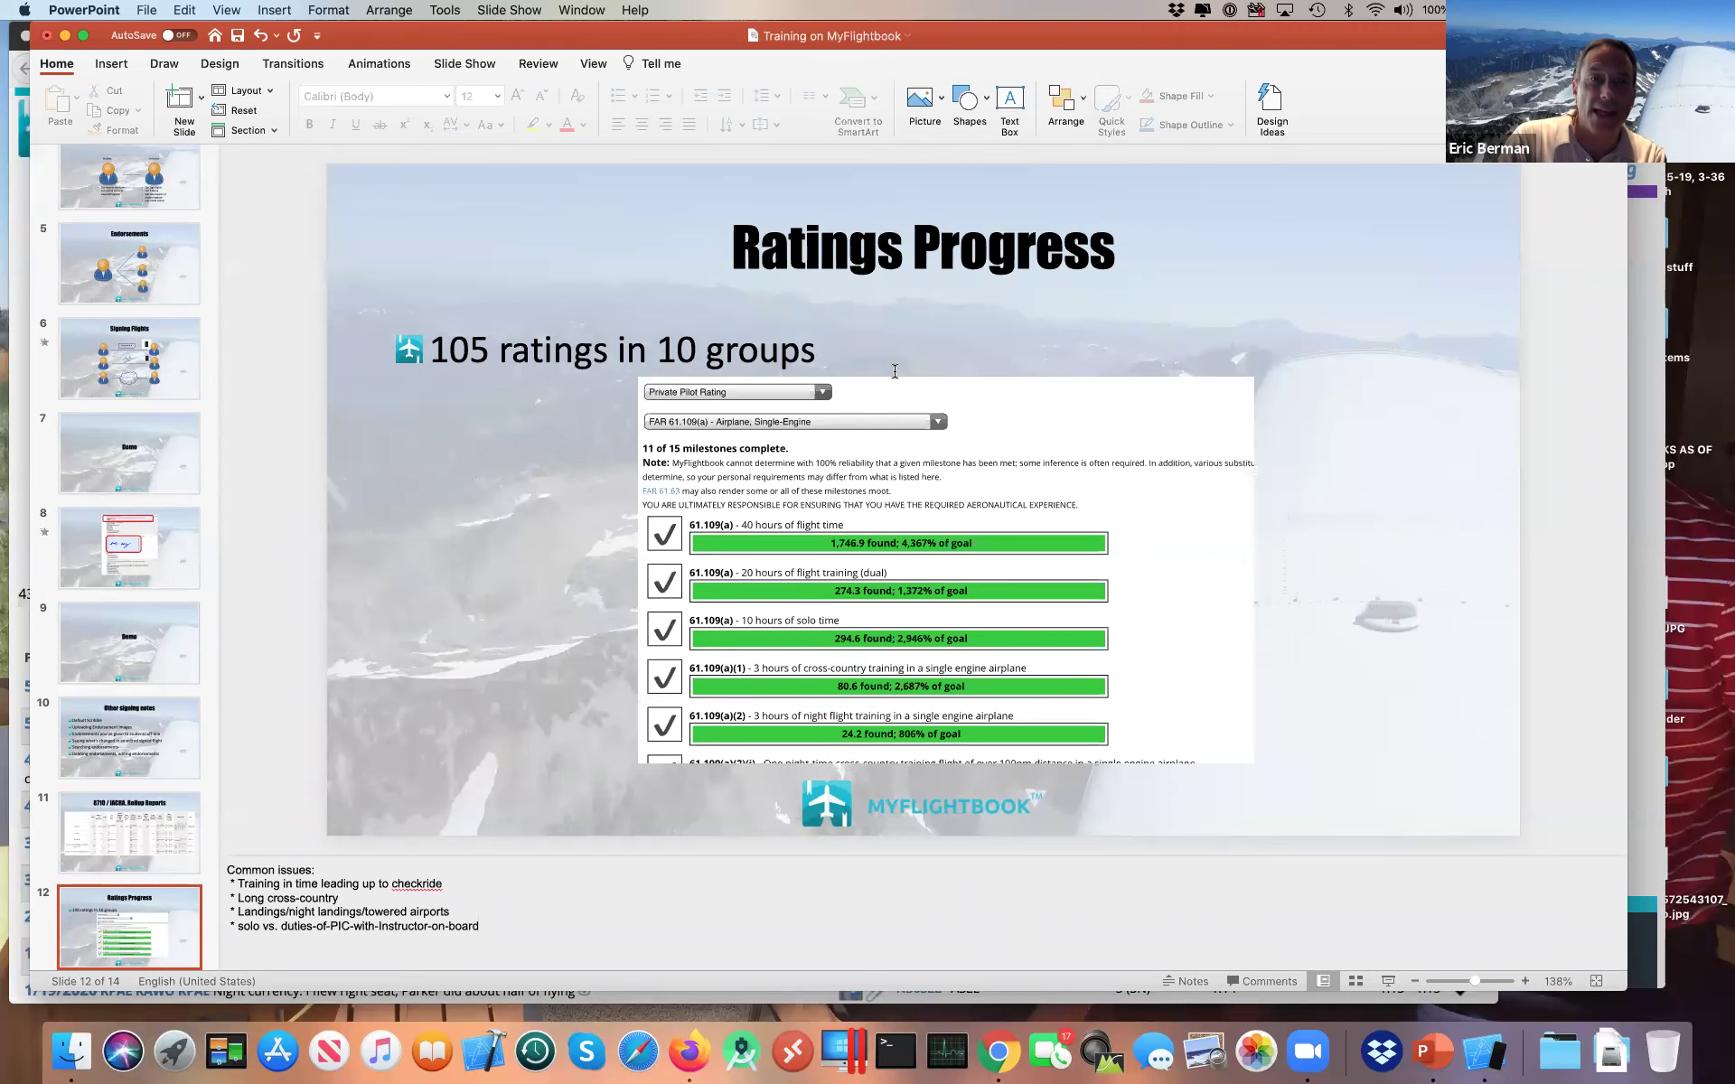
{"action": "key", "text": "super+Tab"}
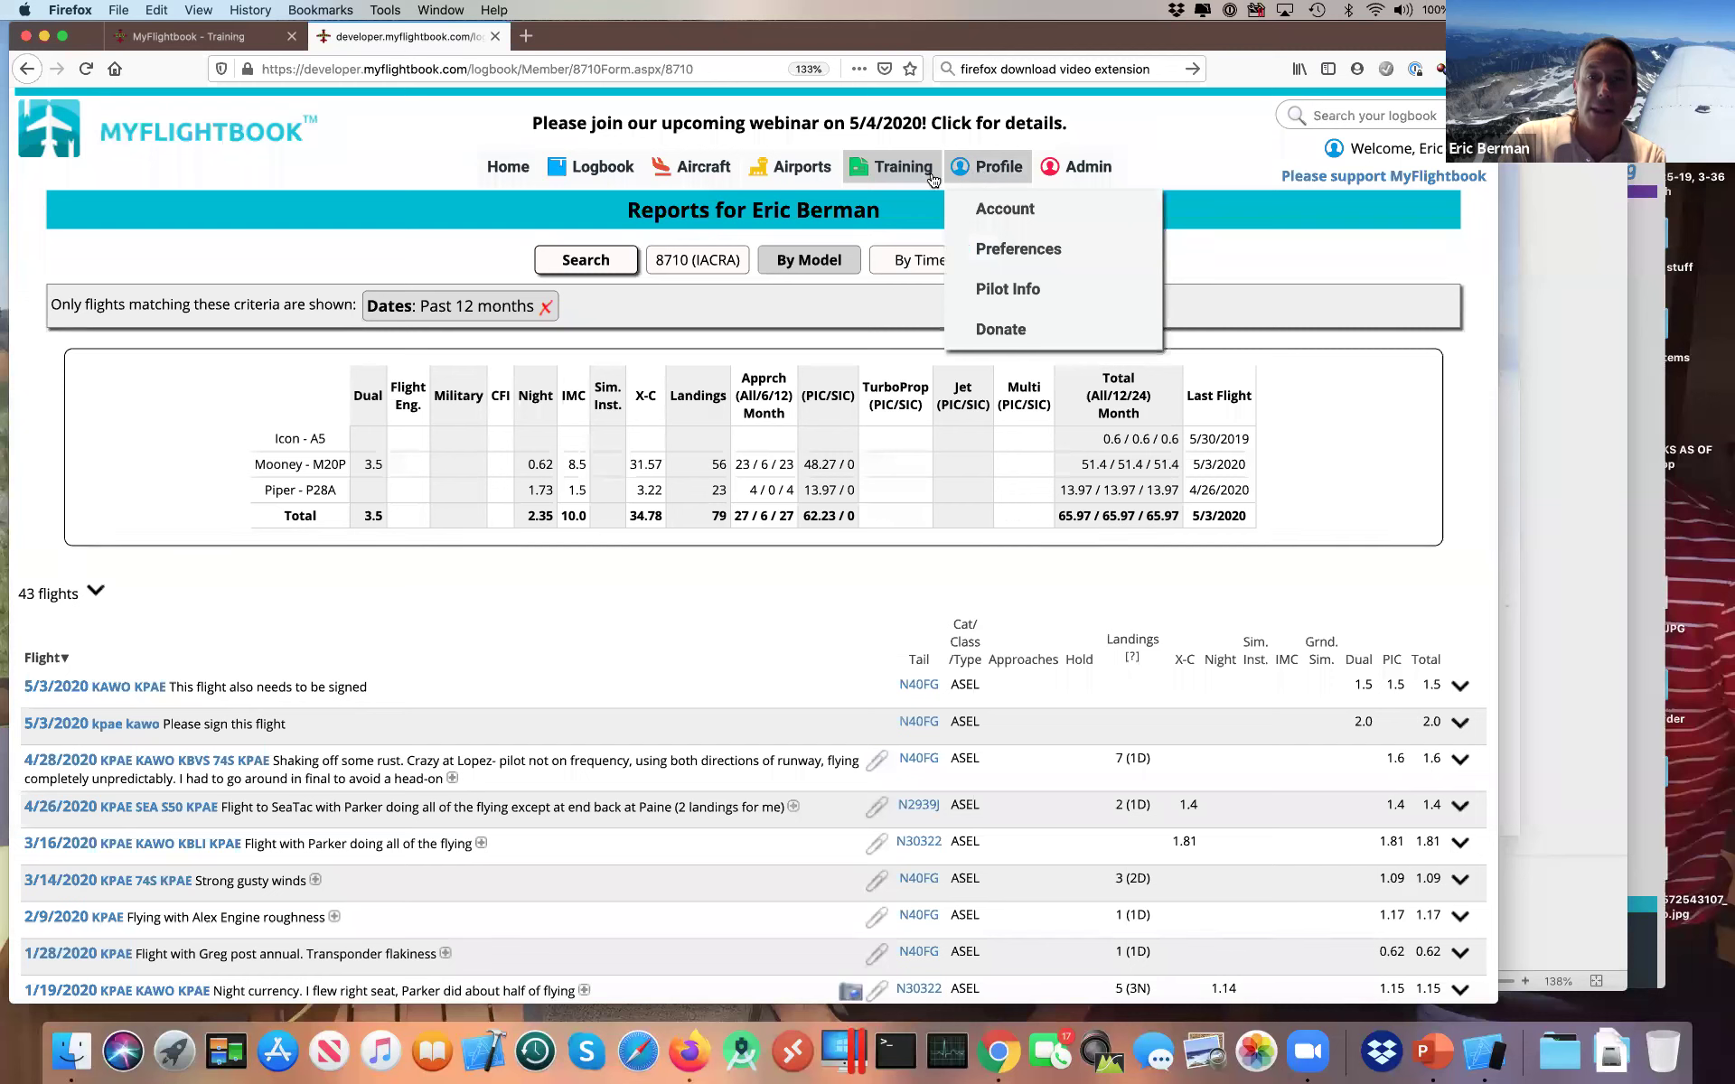
Step: Open the Ratings Progress page and choose Private Pilot Rating as the rating type
{"action": "mouse_move", "coordinate": [933, 179]}
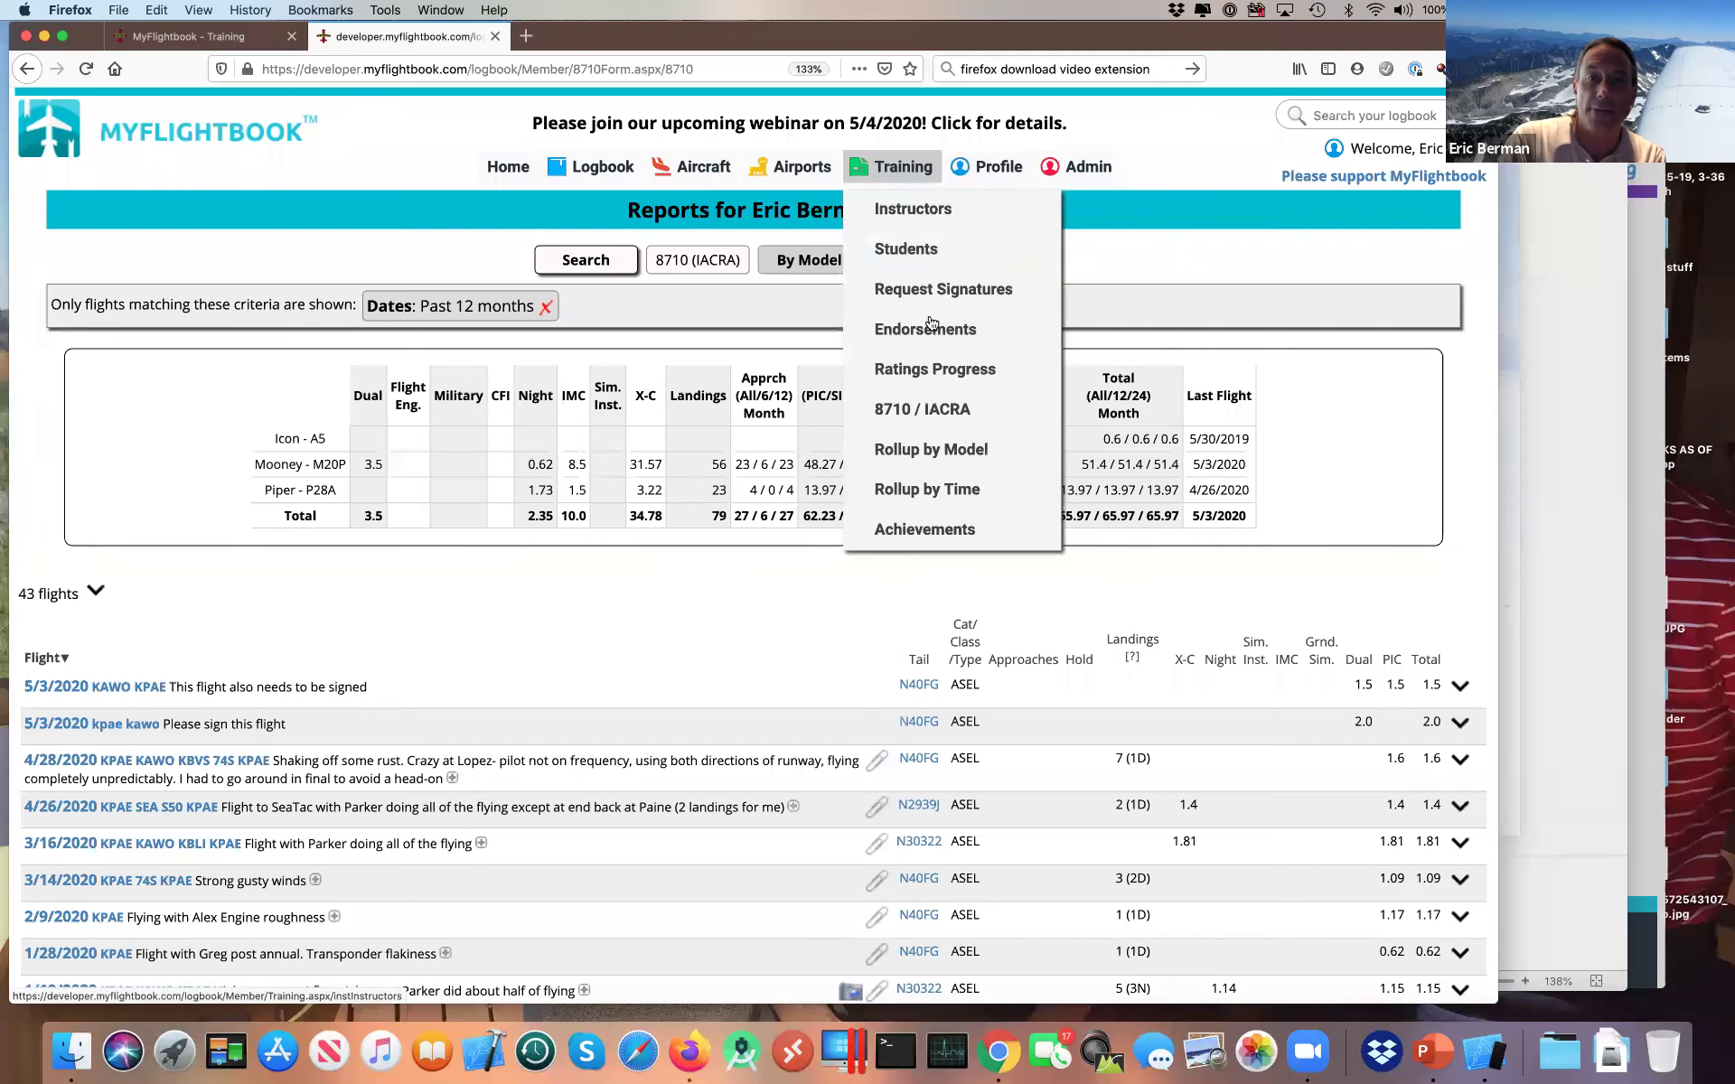
{"action": "left_click", "coordinate": [930, 374]}
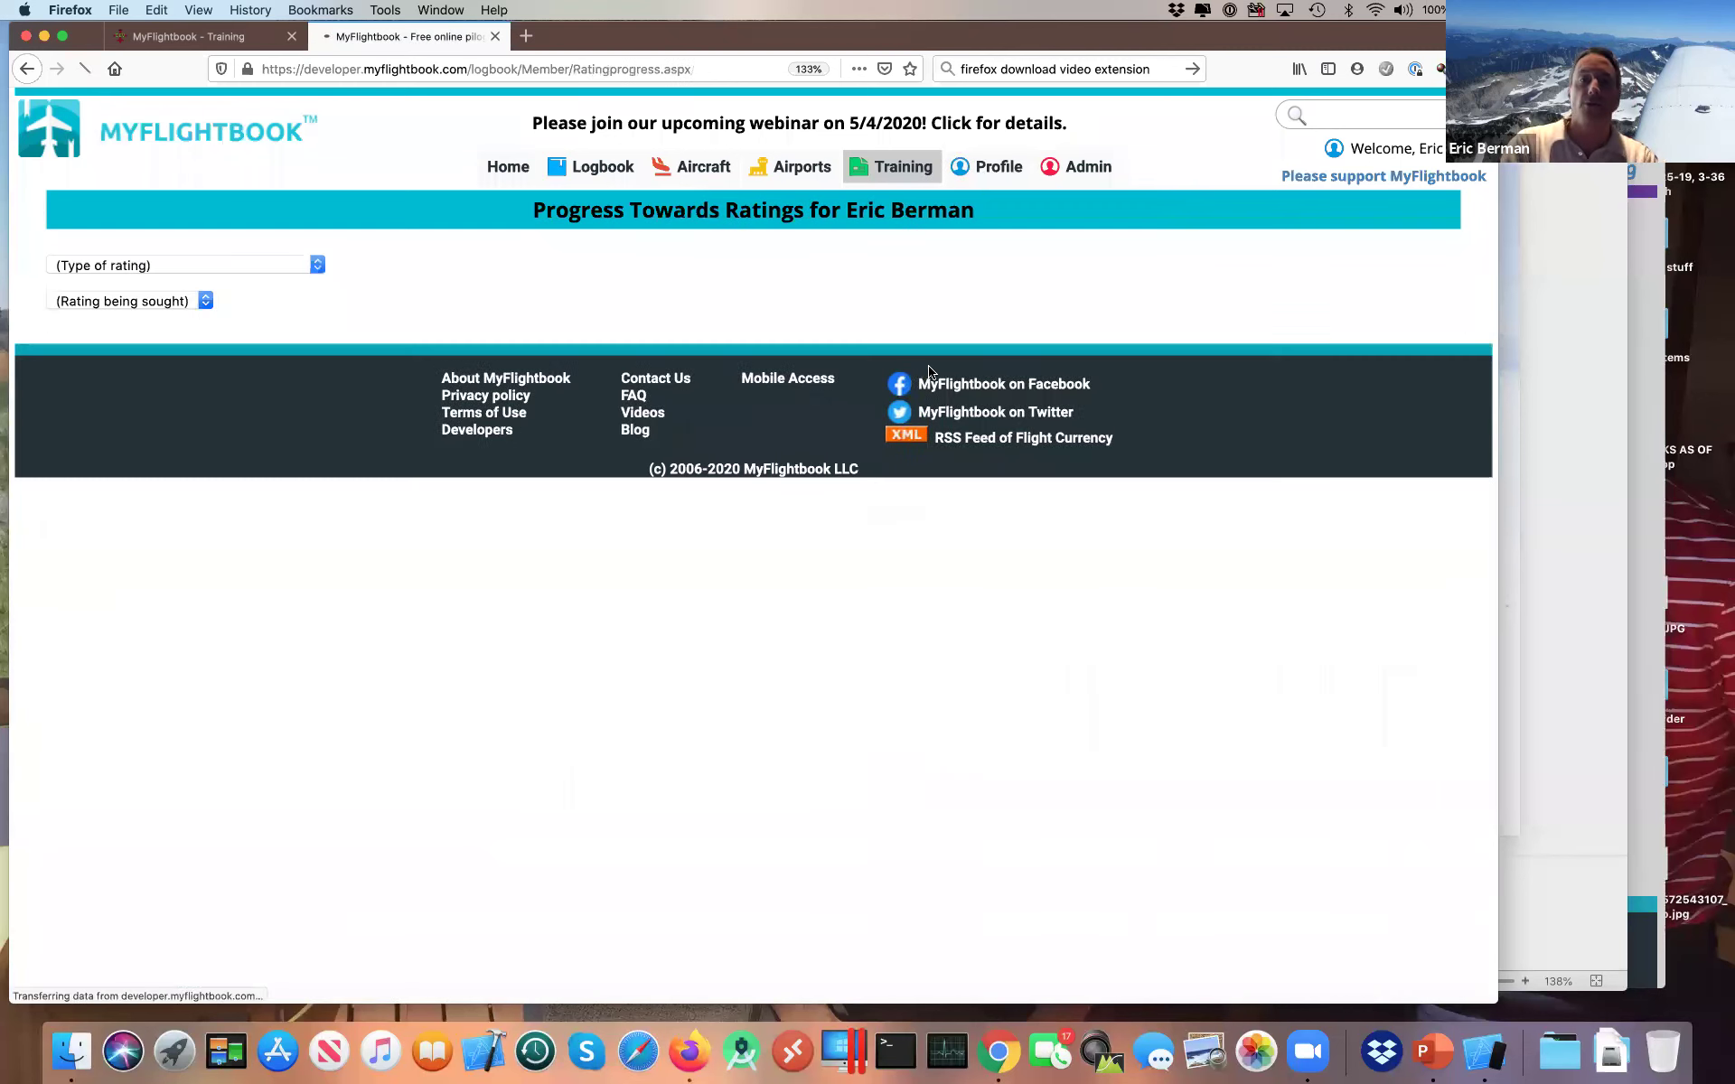
{"action": "left_click", "coordinate": [267, 265]}
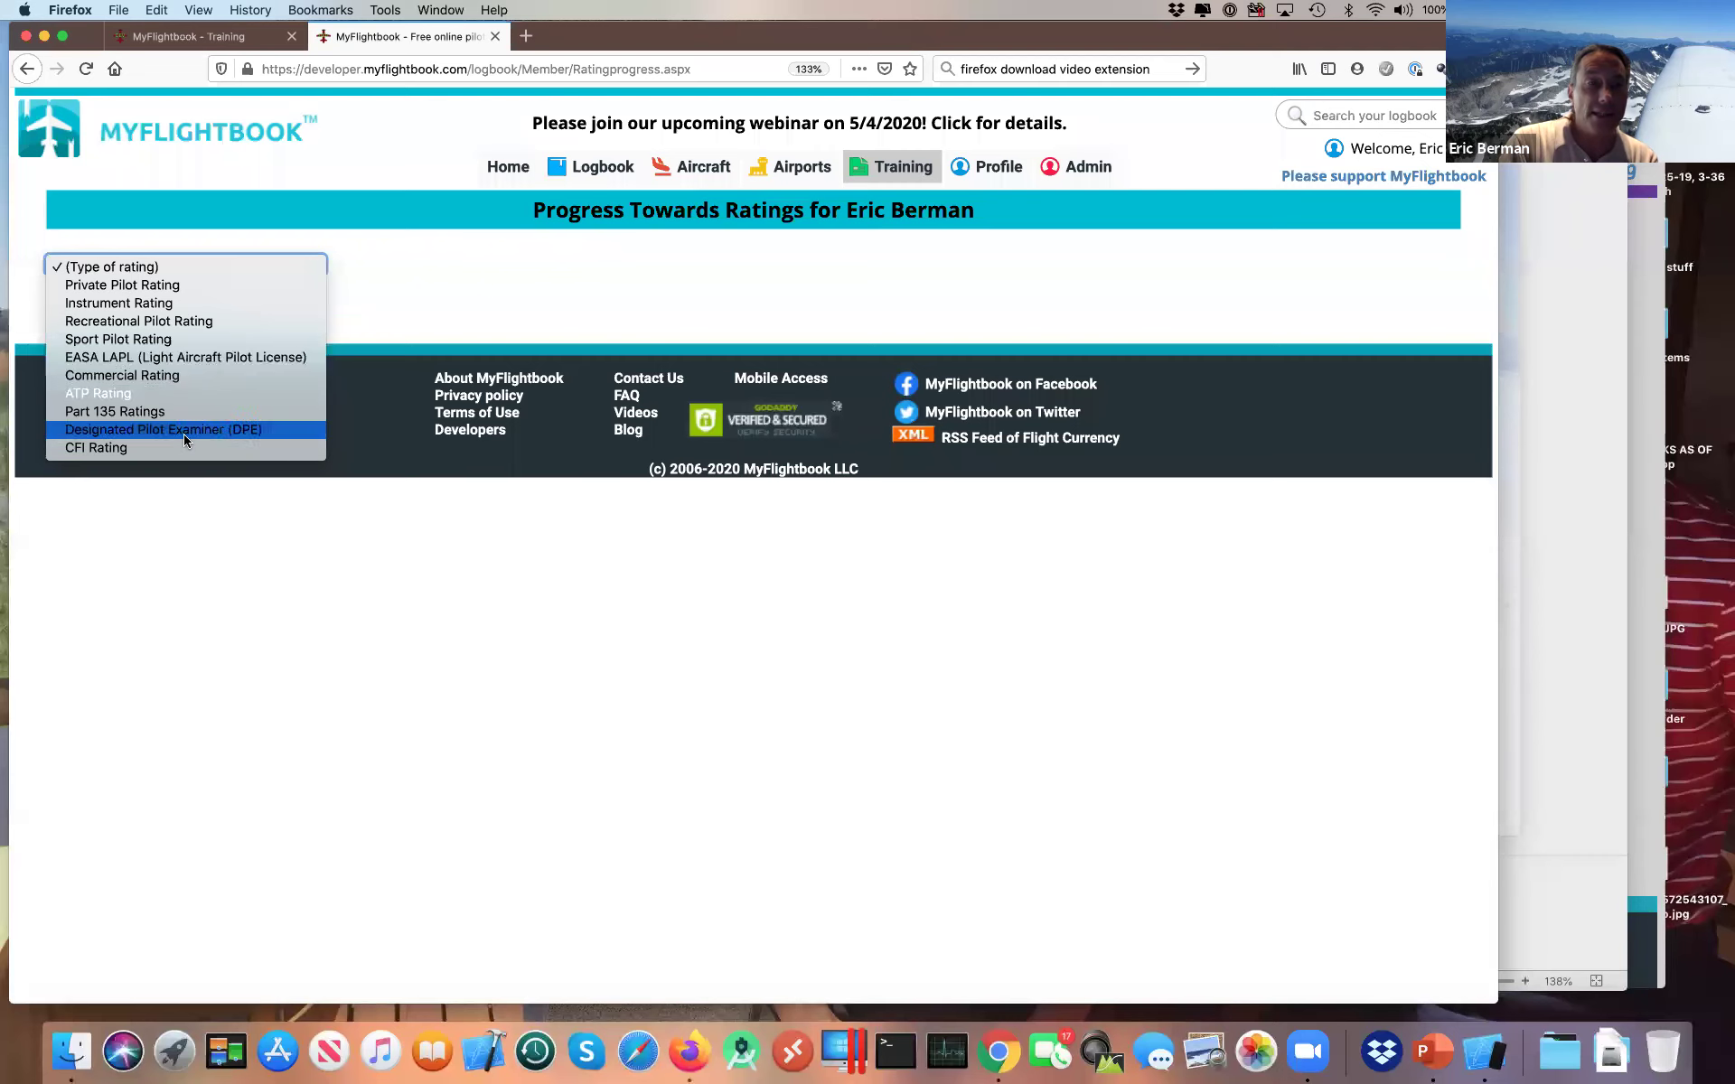
{"action": "left_click", "coordinate": [174, 292]}
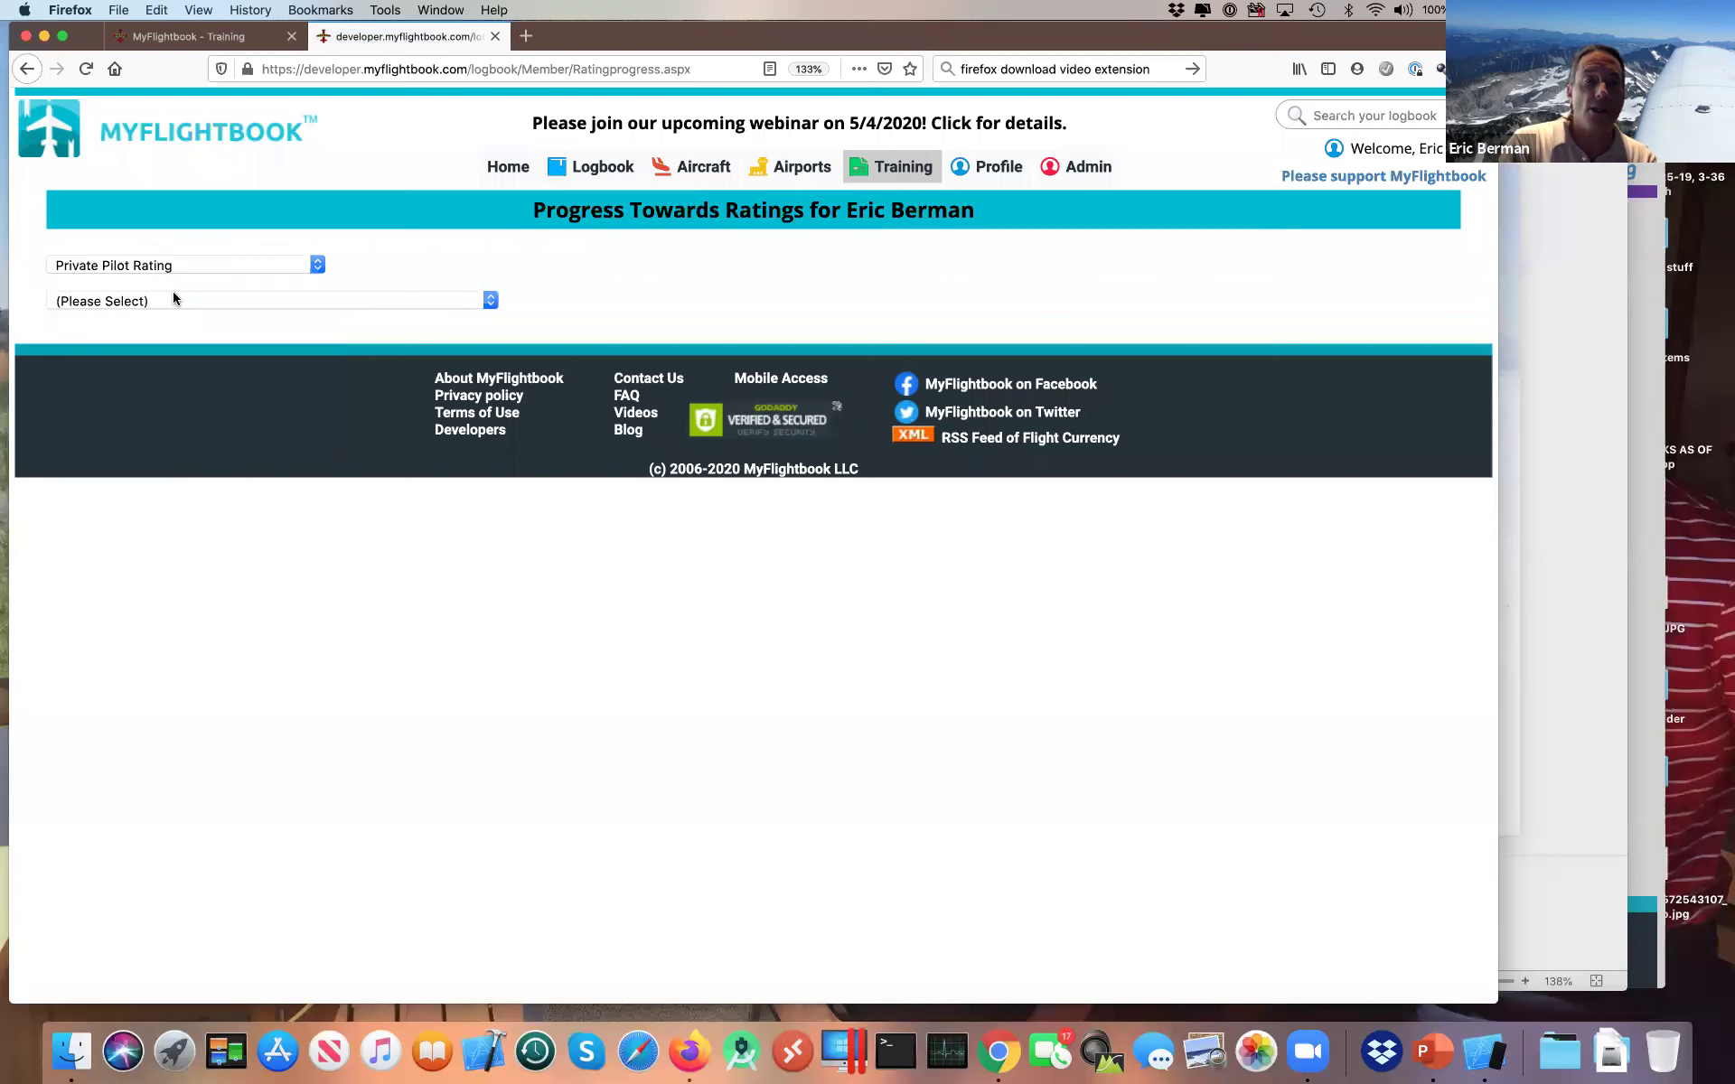
Step: Pick 'FAR 61.109(a) - Airplane, Single-Engine' from the specific ratings list
{"action": "left_click", "coordinate": [180, 300]}
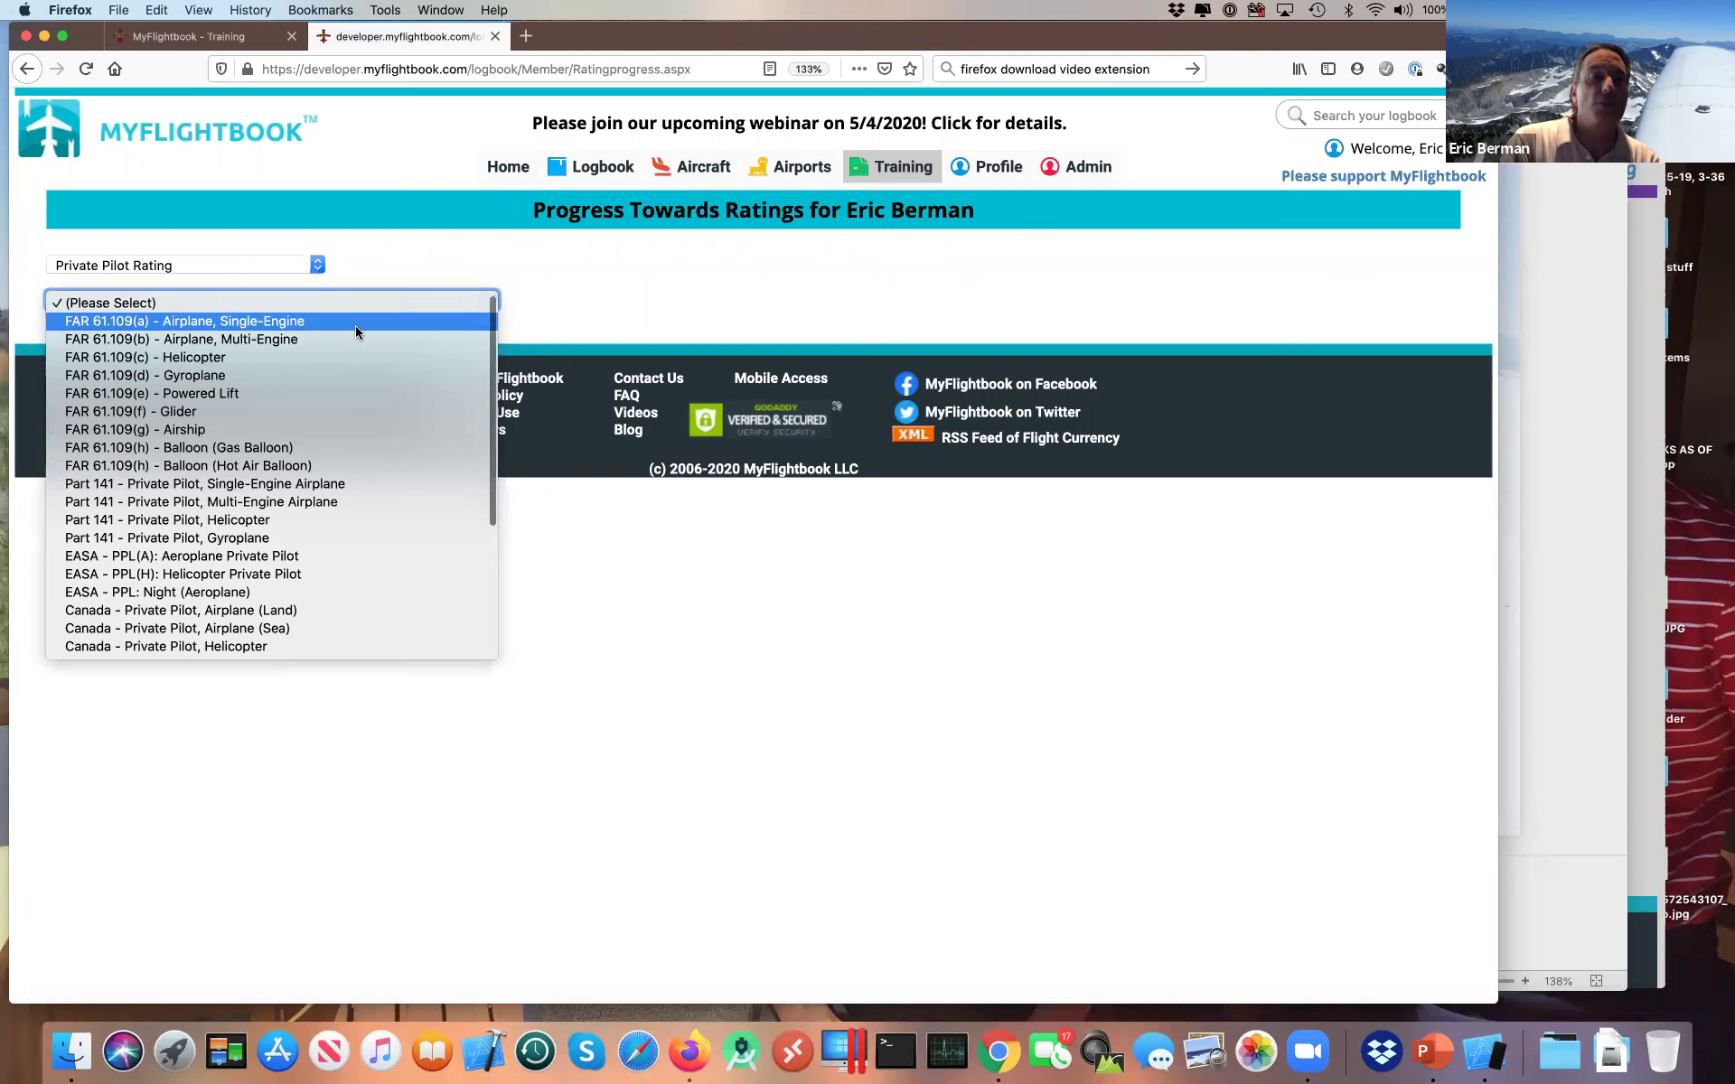
{"action": "scroll", "coordinate": [355, 330], "scroll_direction": "down", "scroll_amount": 5}
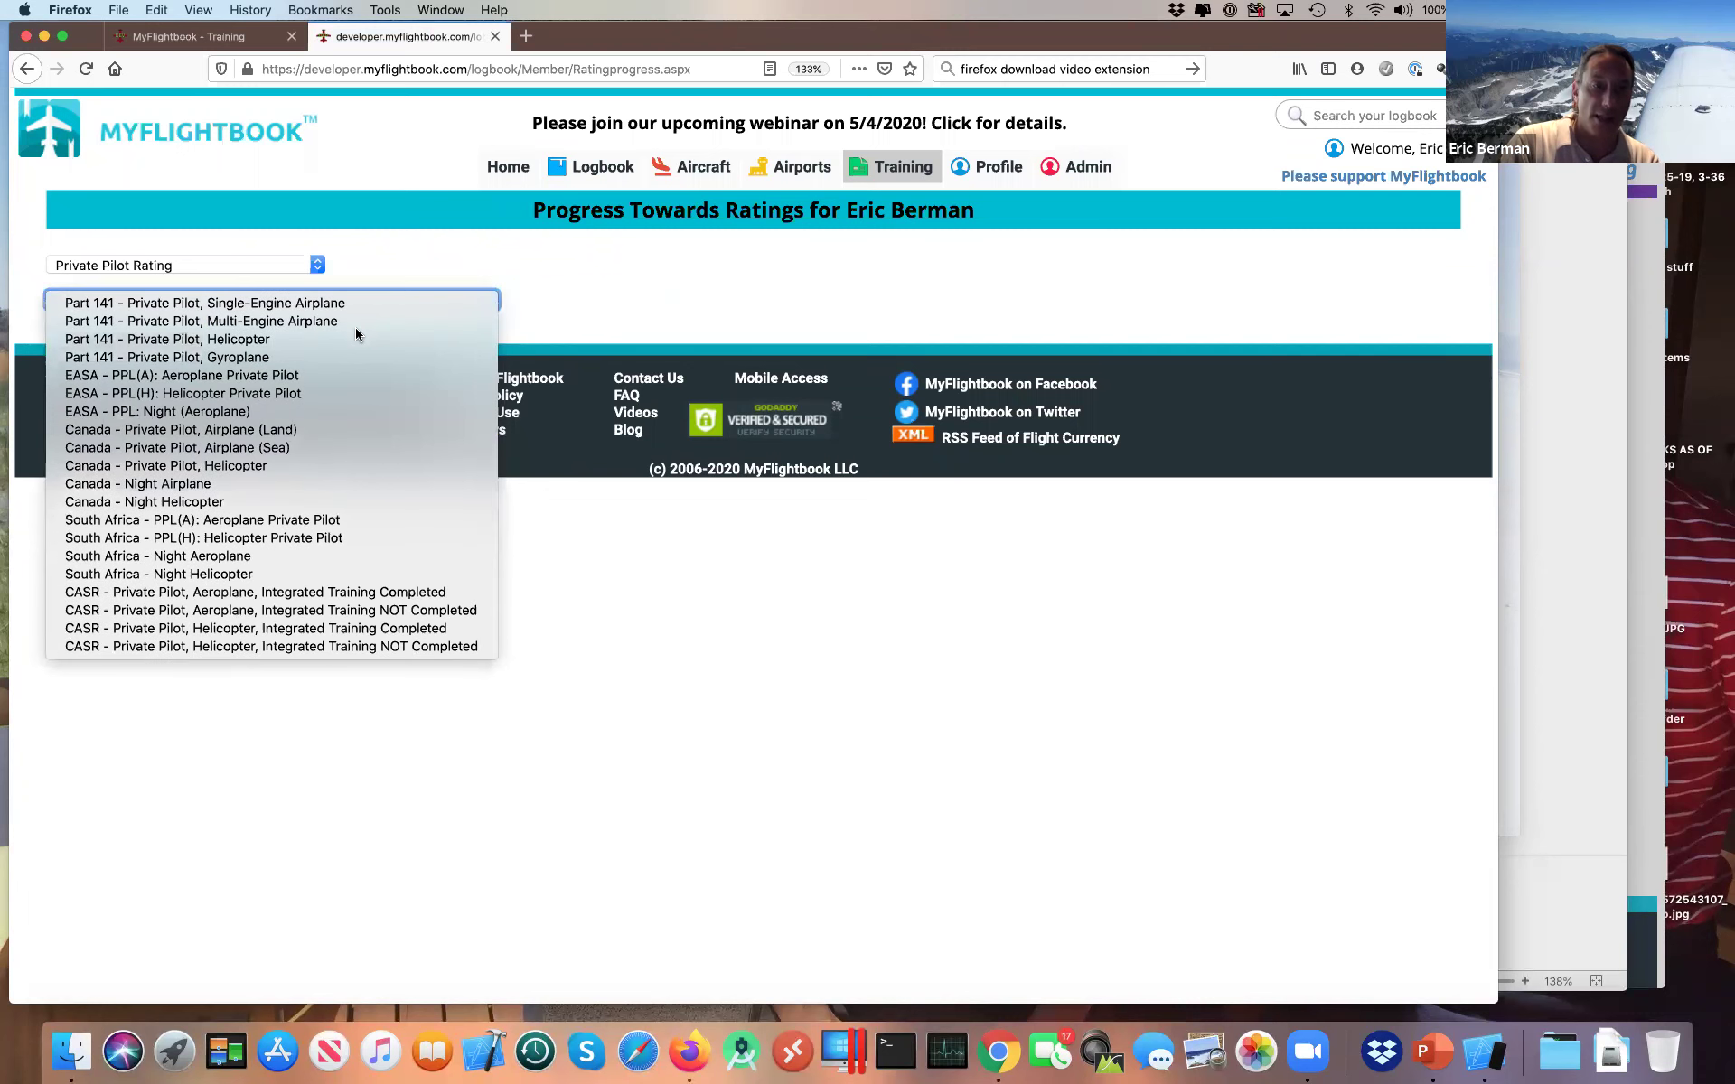
{"action": "scroll", "coordinate": [351, 474], "scroll_direction": "up", "scroll_amount": 5}
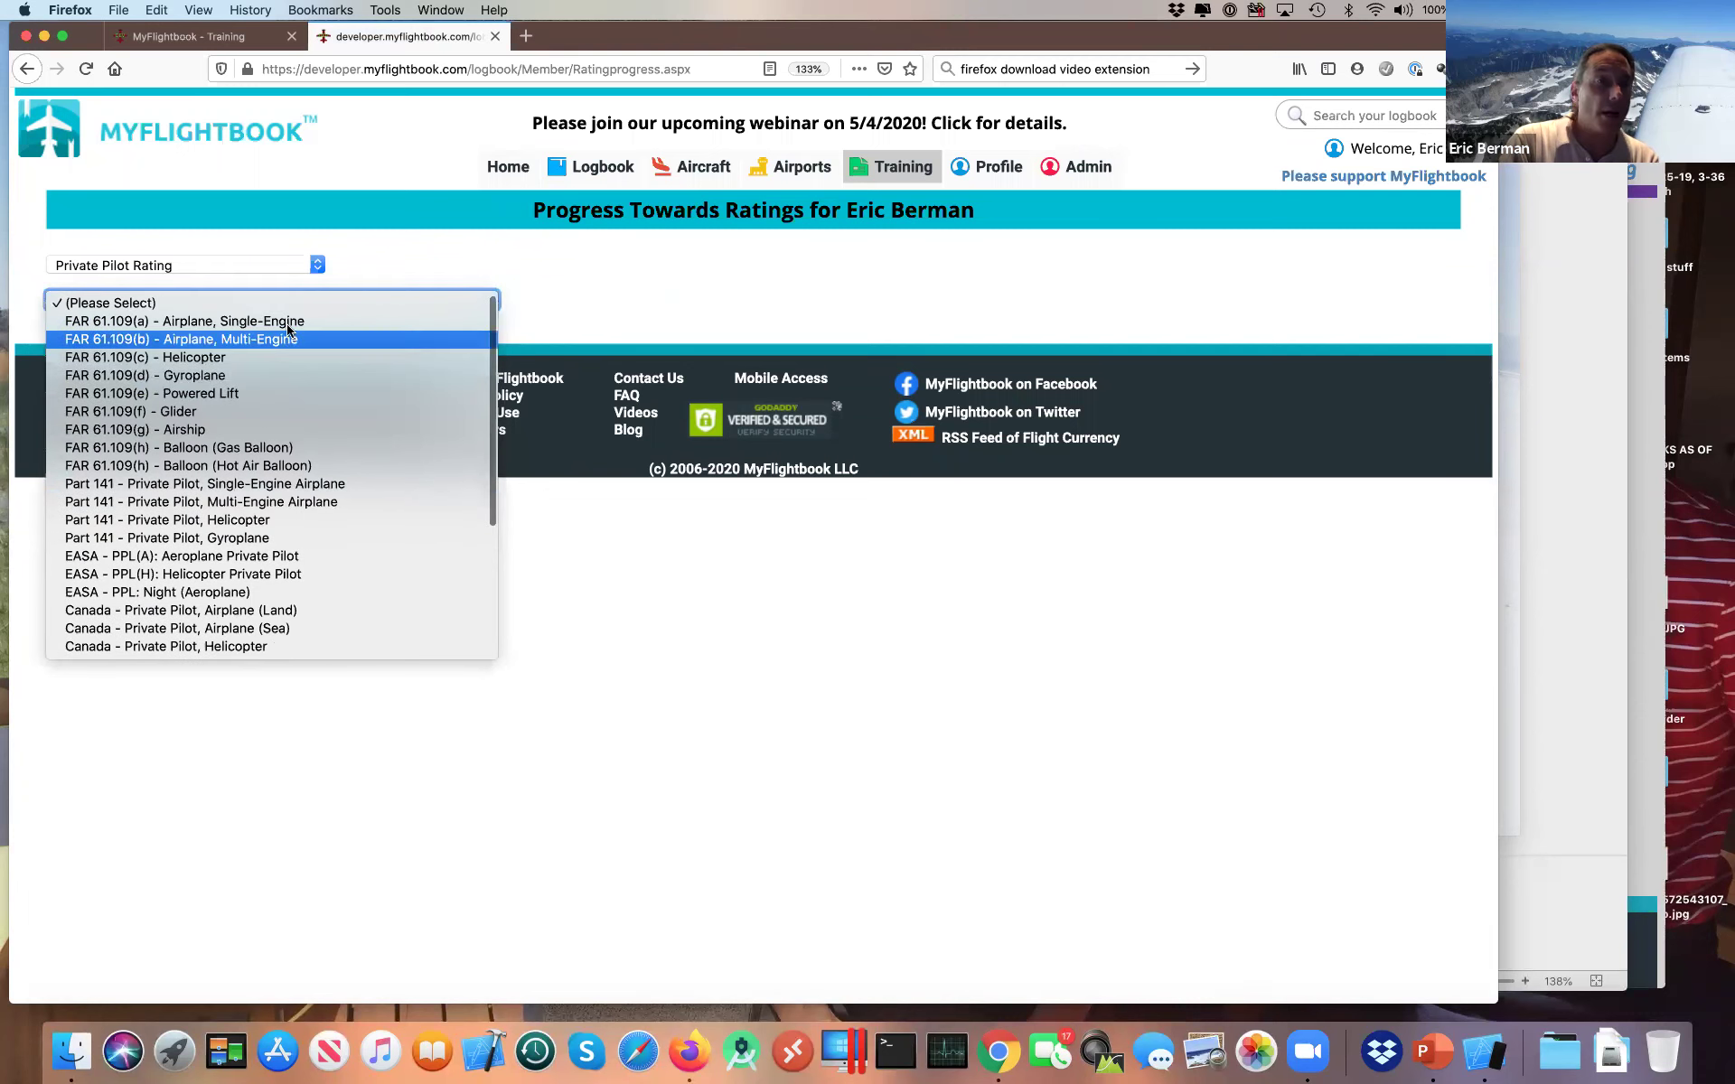
{"action": "scroll", "coordinate": [270, 489], "scroll_direction": "down", "scroll_amount": 1}
{"action": "scroll", "coordinate": [269, 489], "scroll_direction": "down", "scroll_amount": 3}
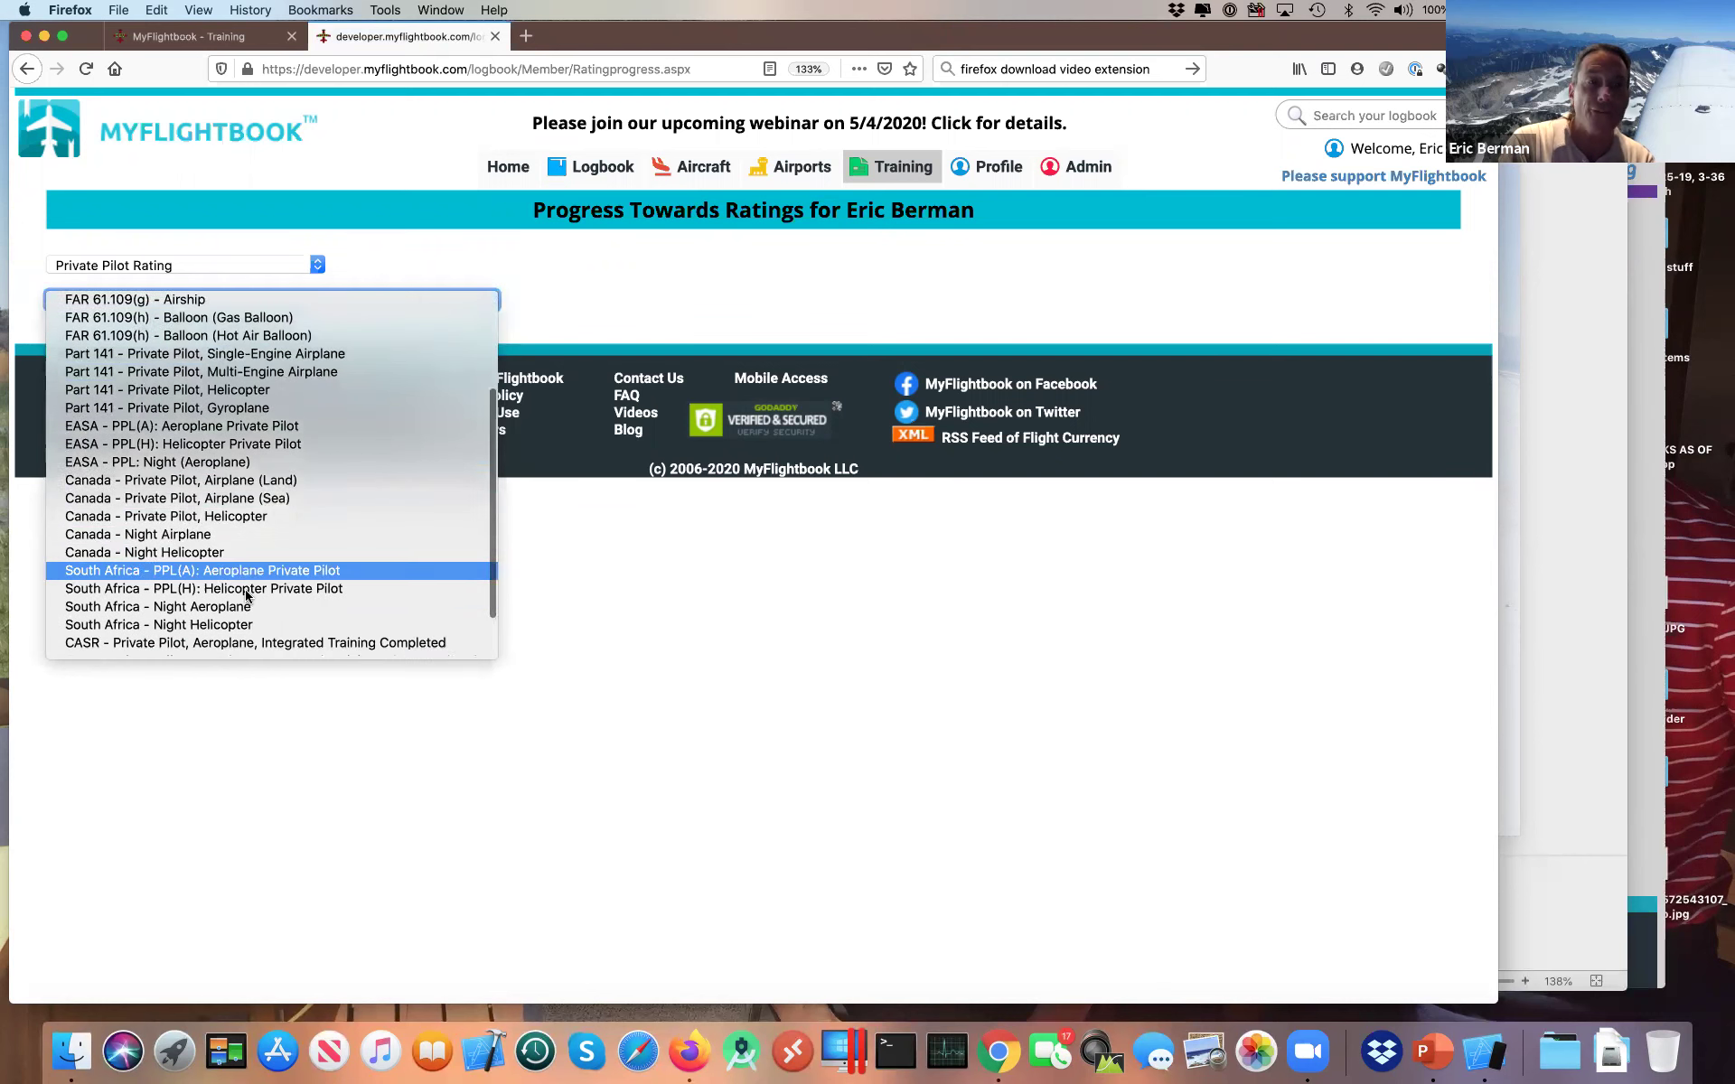
{"action": "scroll", "coordinate": [246, 595], "scroll_direction": "down", "scroll_amount": 2}
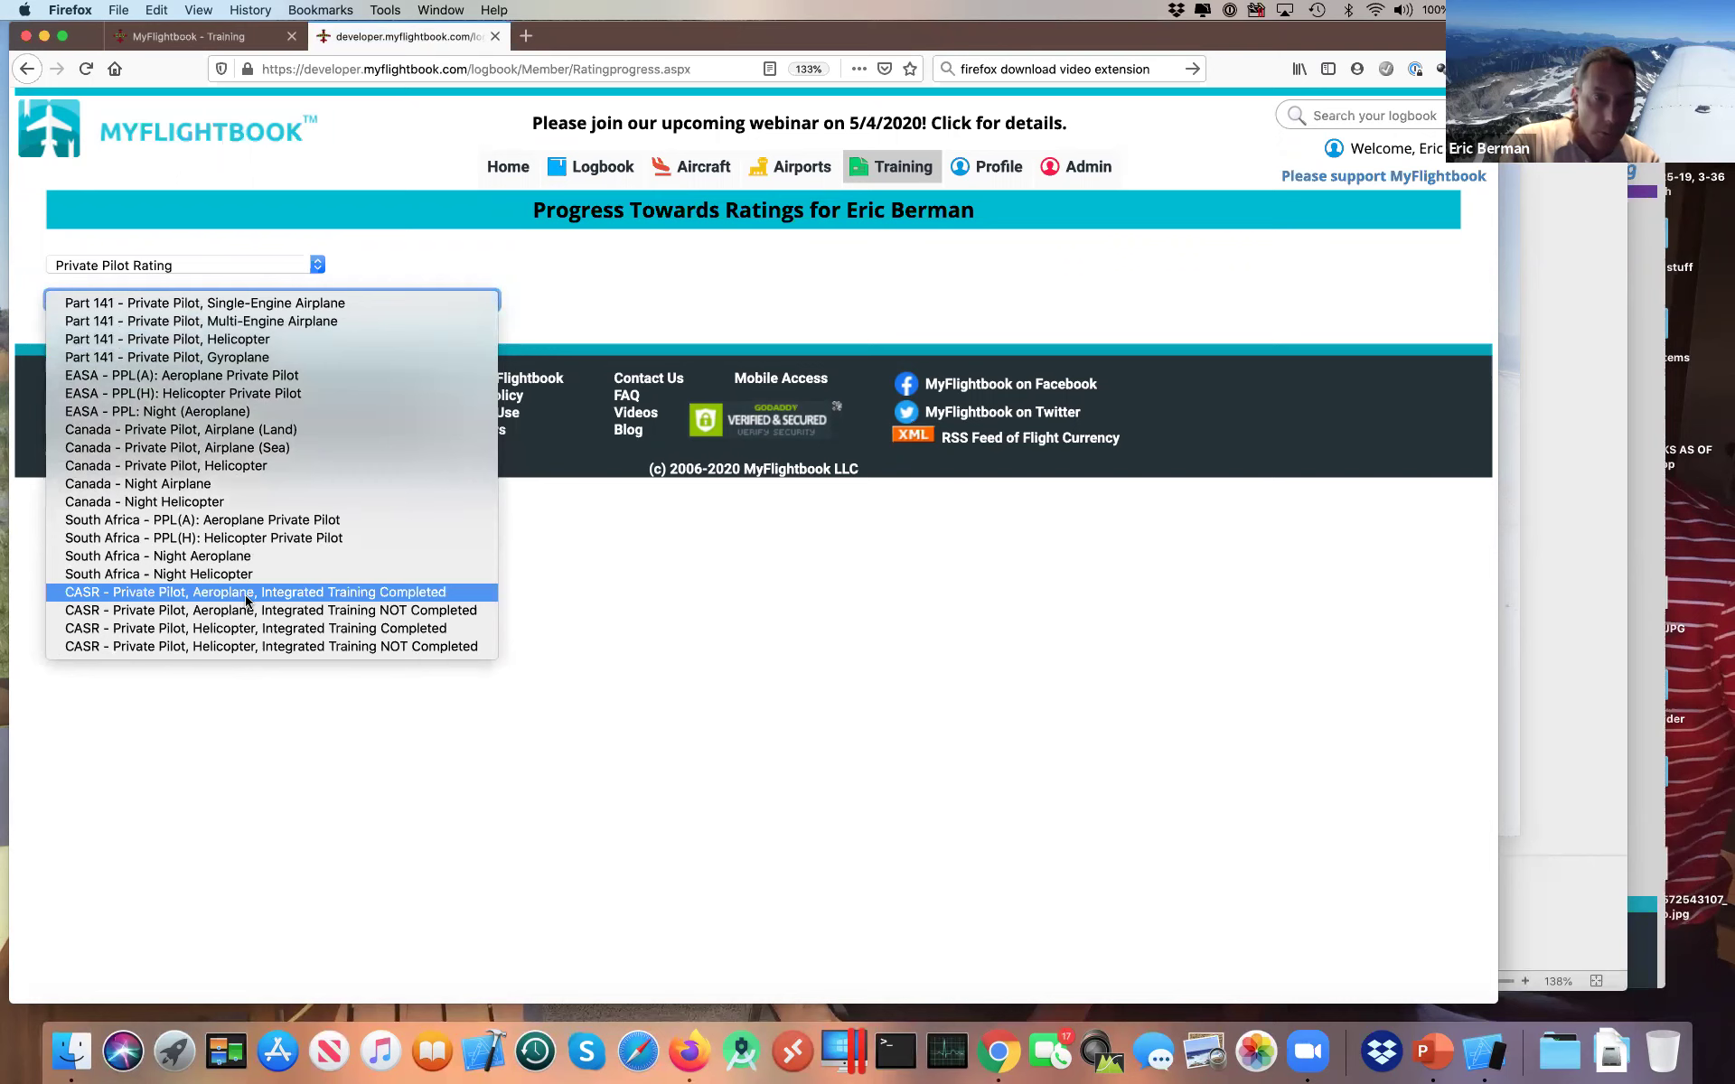
{"action": "scroll", "coordinate": [246, 599], "scroll_direction": "up", "scroll_amount": 1}
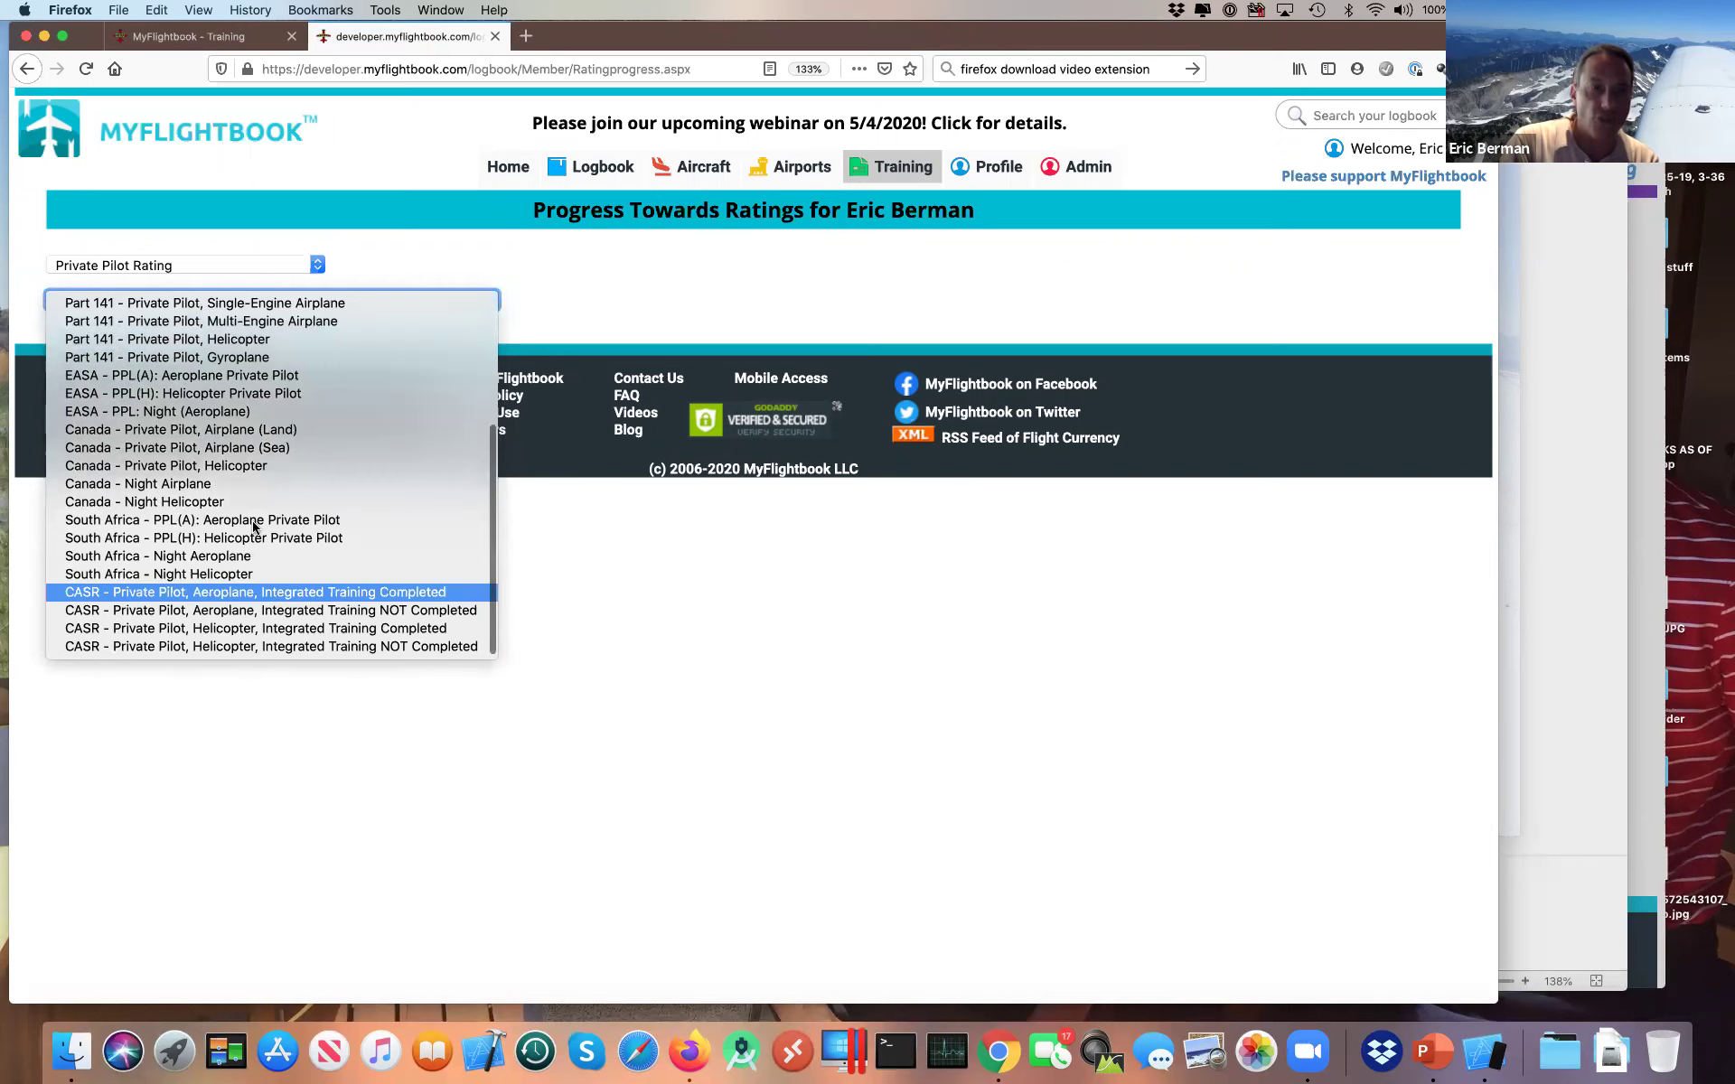
{"action": "scroll", "coordinate": [253, 527], "scroll_direction": "up", "scroll_amount": 5}
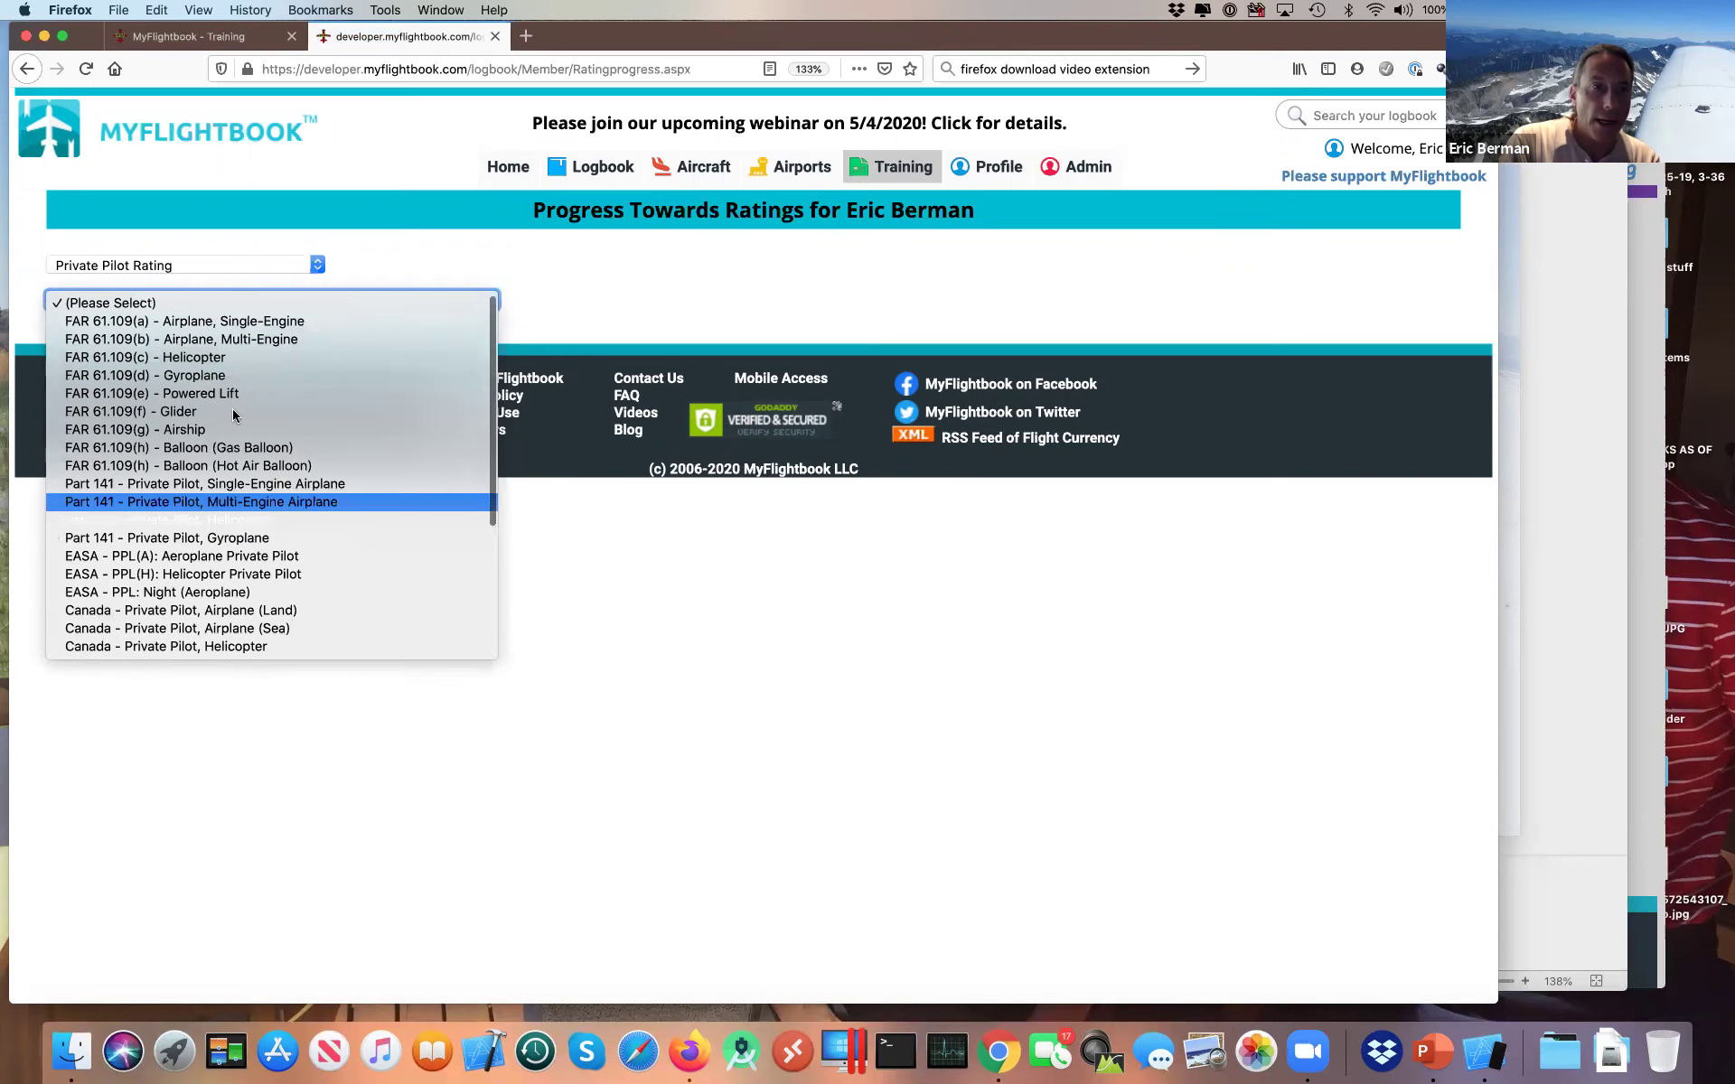
{"action": "left_click", "coordinate": [244, 323]}
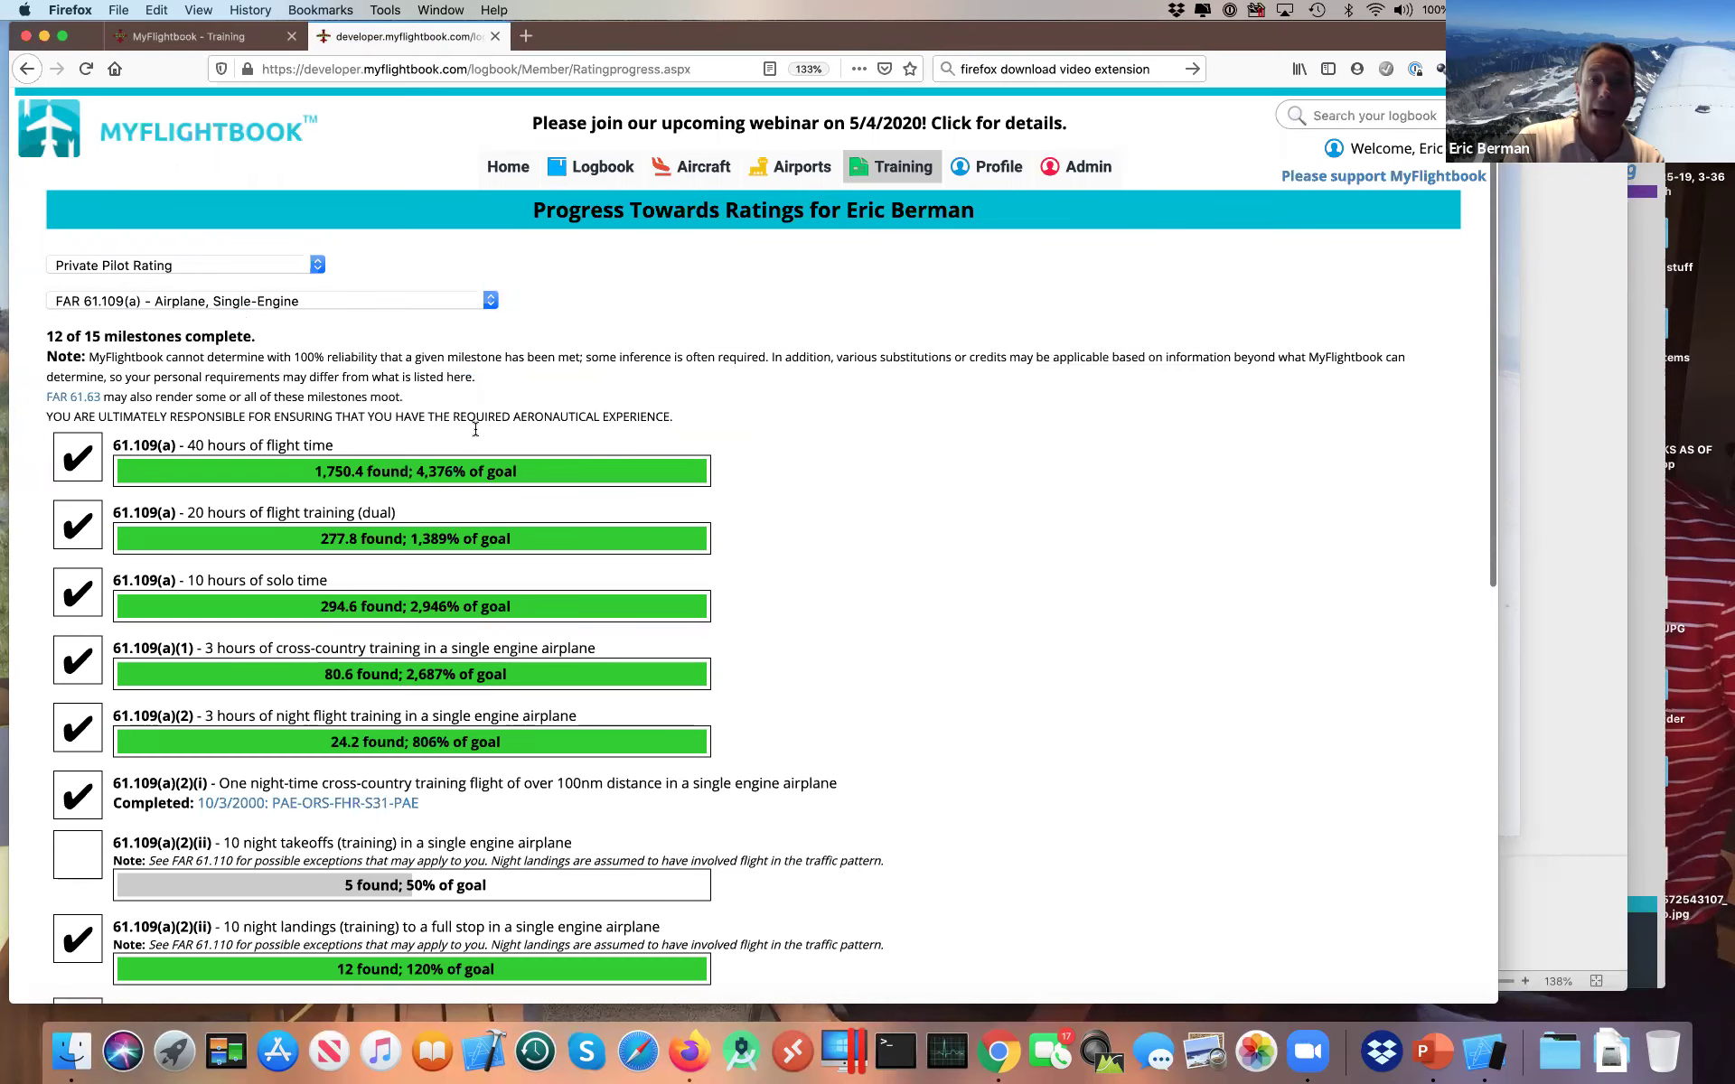
Step: Scroll through the 15 private pilot milestones
{"action": "scroll", "coordinate": [488, 425], "scroll_direction": "down", "scroll_amount": 5}
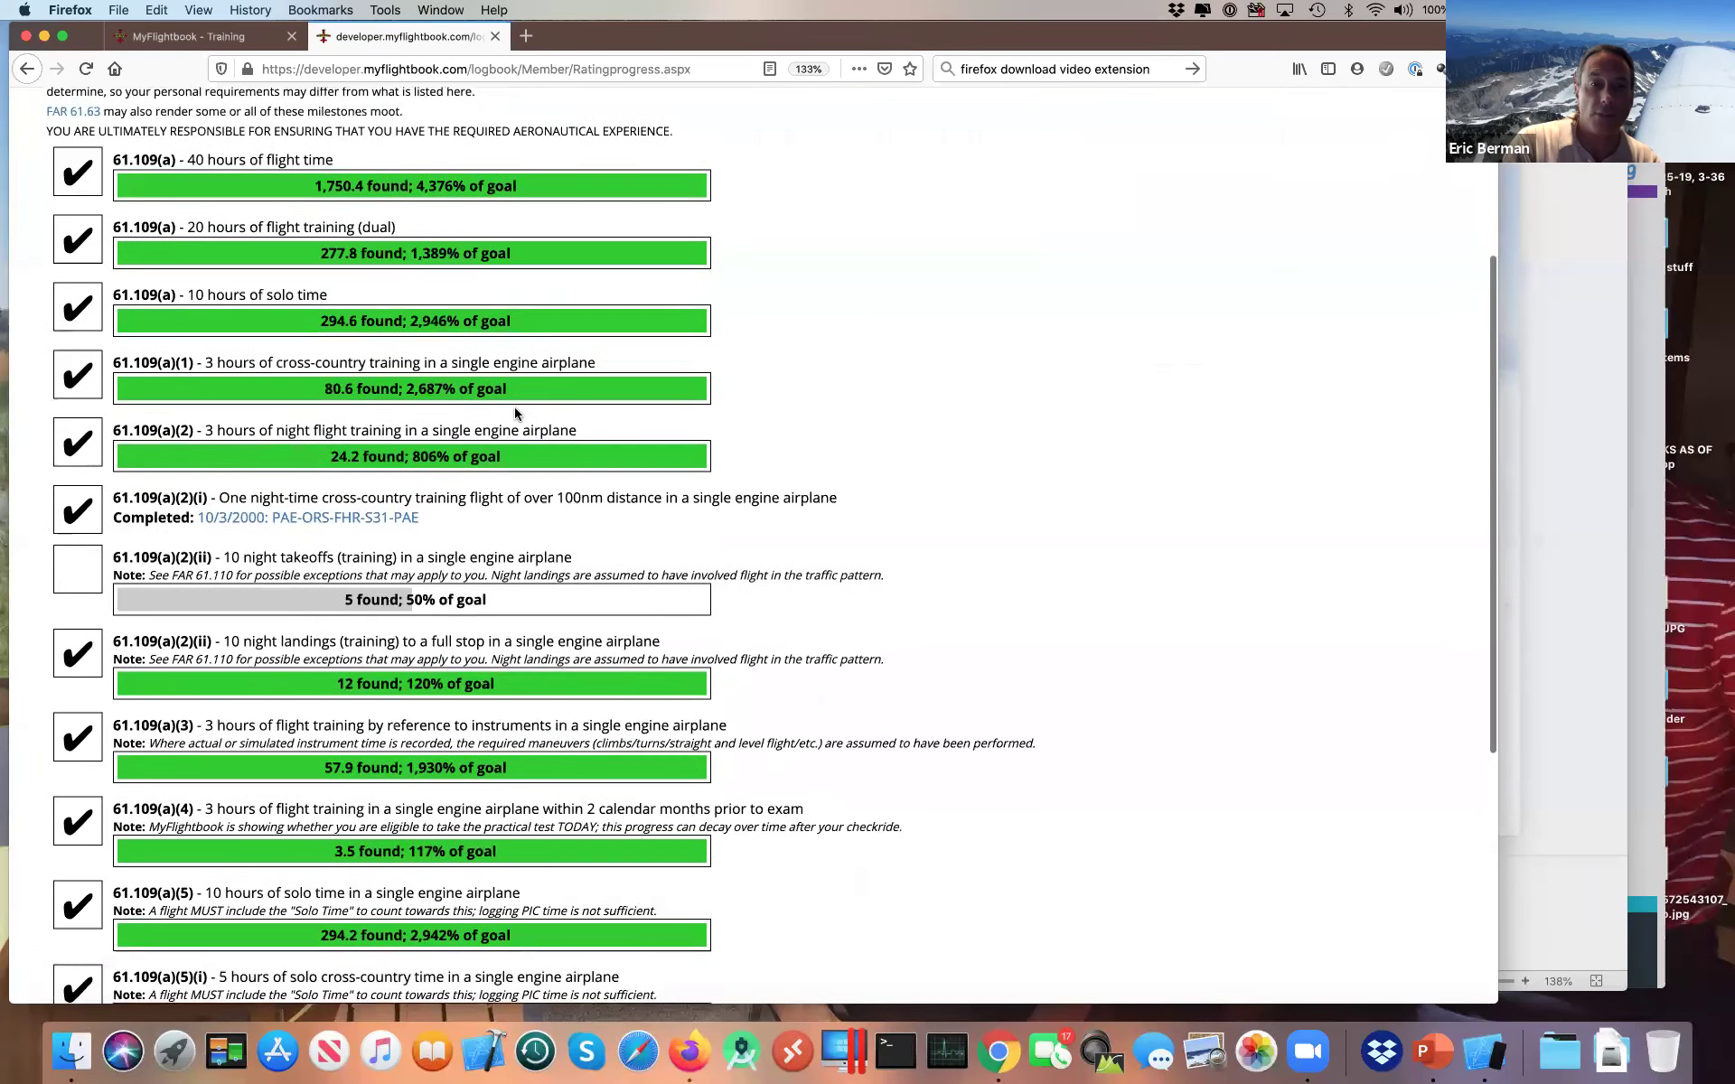
{"action": "scroll", "coordinate": [517, 414], "scroll_direction": "down", "scroll_amount": 6}
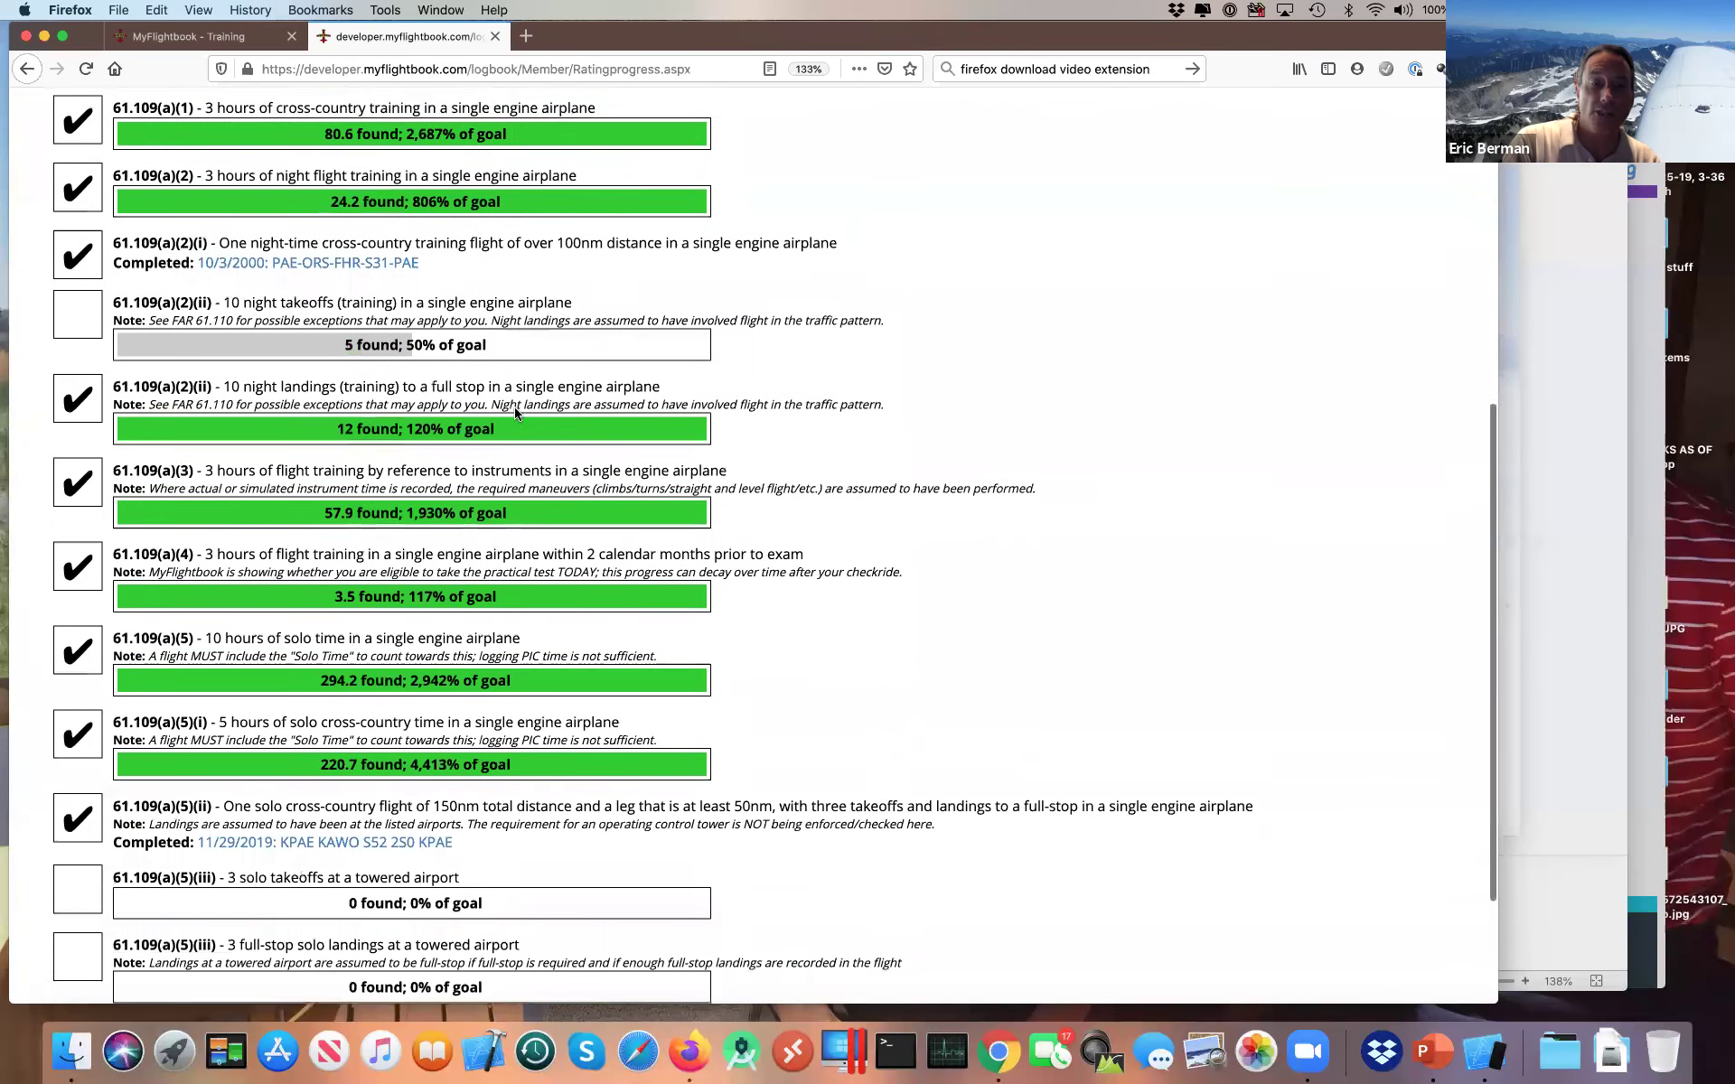
{"action": "scroll", "coordinate": [517, 414], "scroll_direction": "up", "scroll_amount": 3}
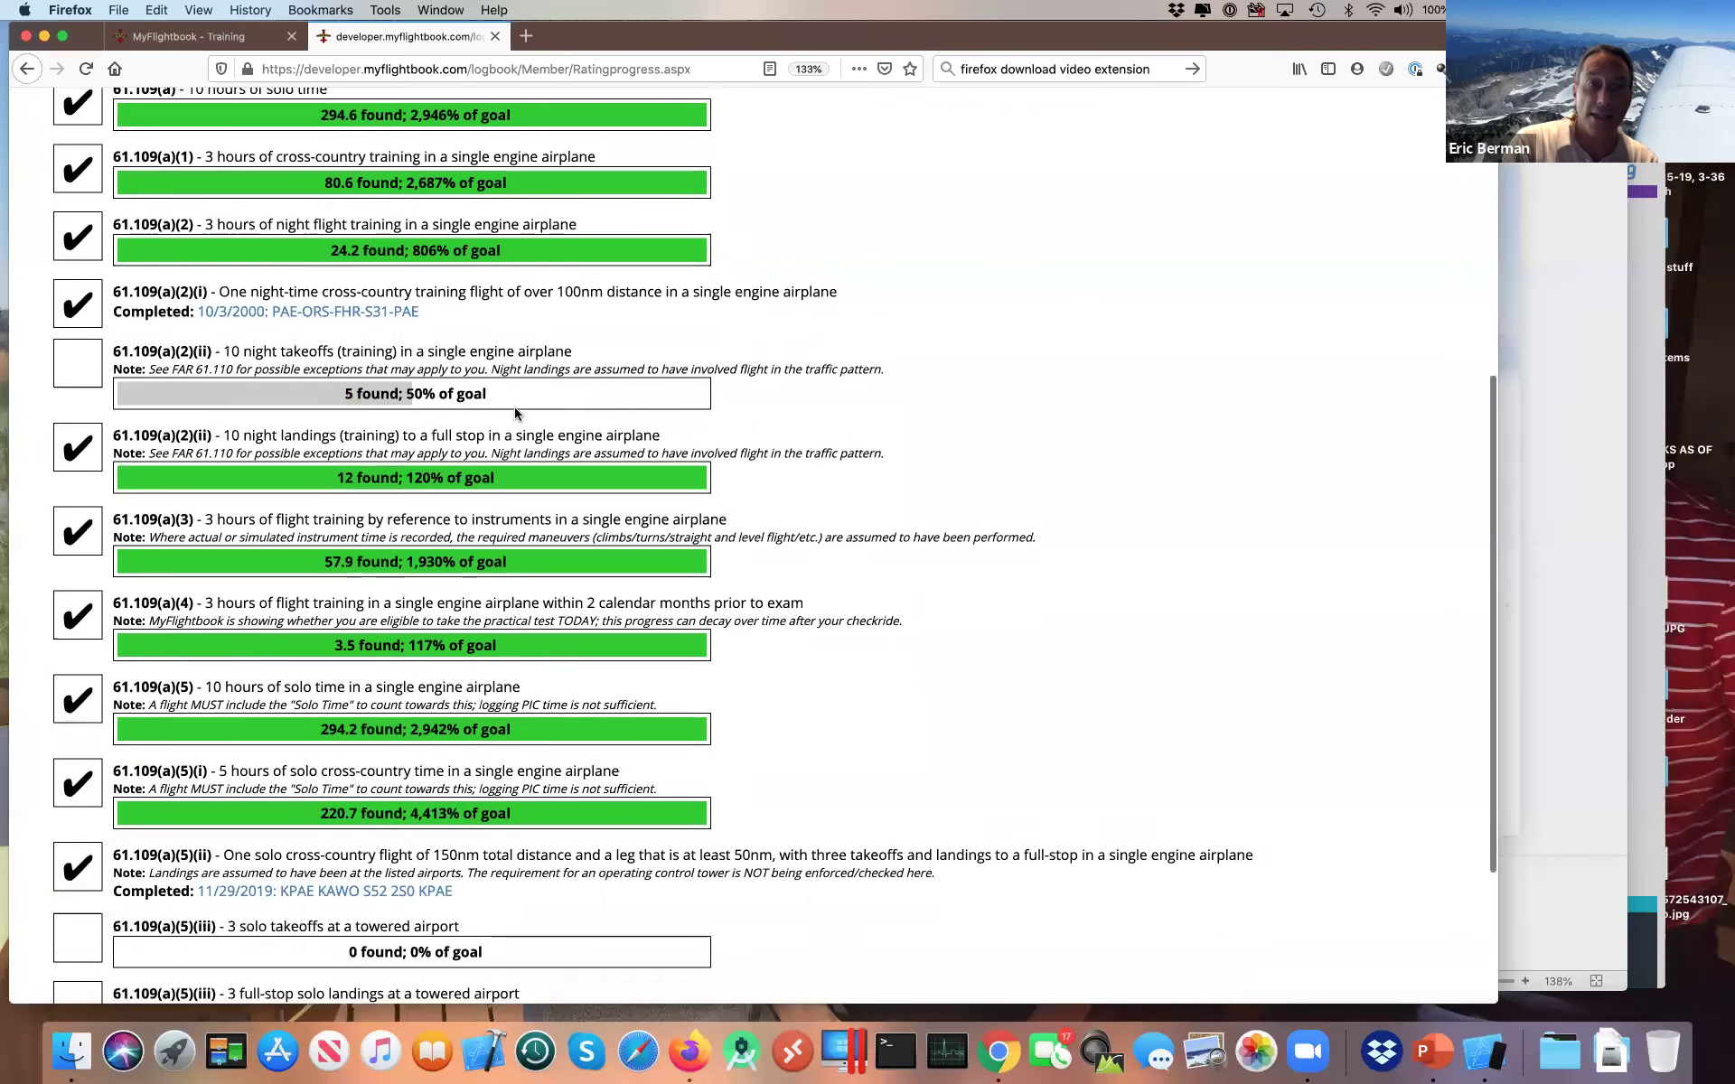
{"action": "scroll", "coordinate": [516, 414], "scroll_direction": "up", "scroll_amount": 4}
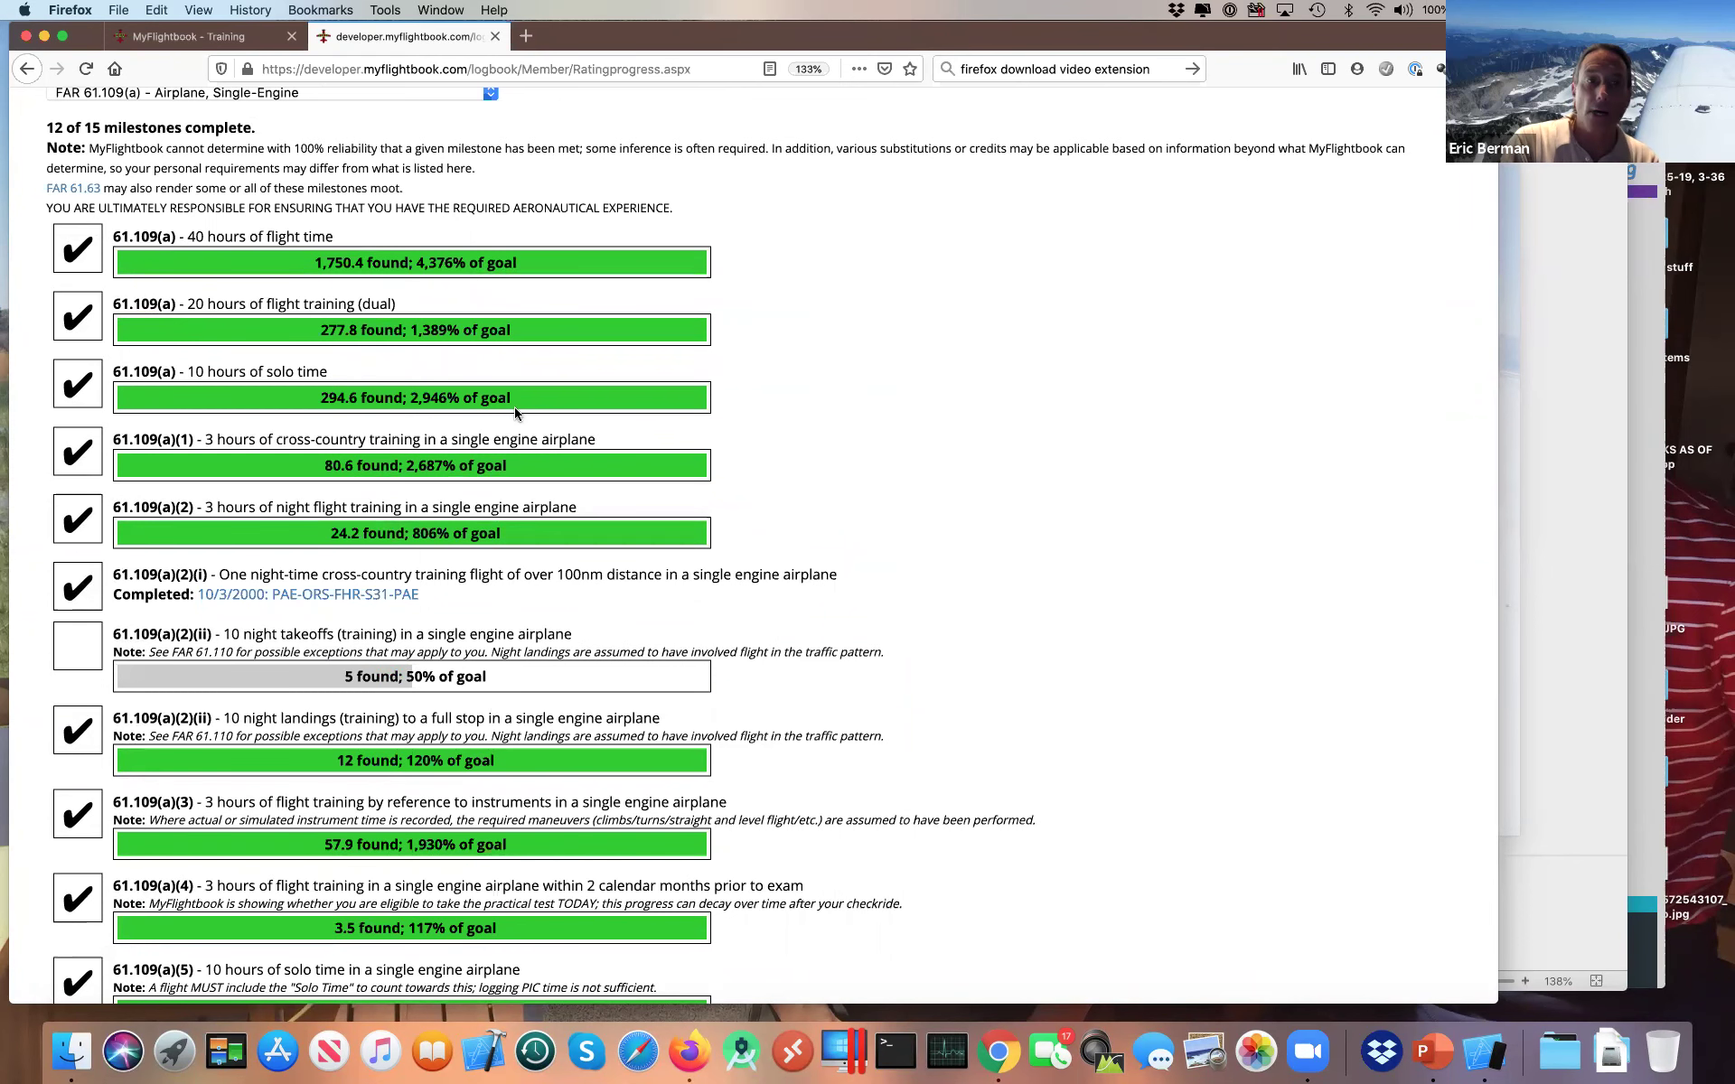
{"action": "scroll", "coordinate": [515, 413], "scroll_direction": "up", "scroll_amount": 4}
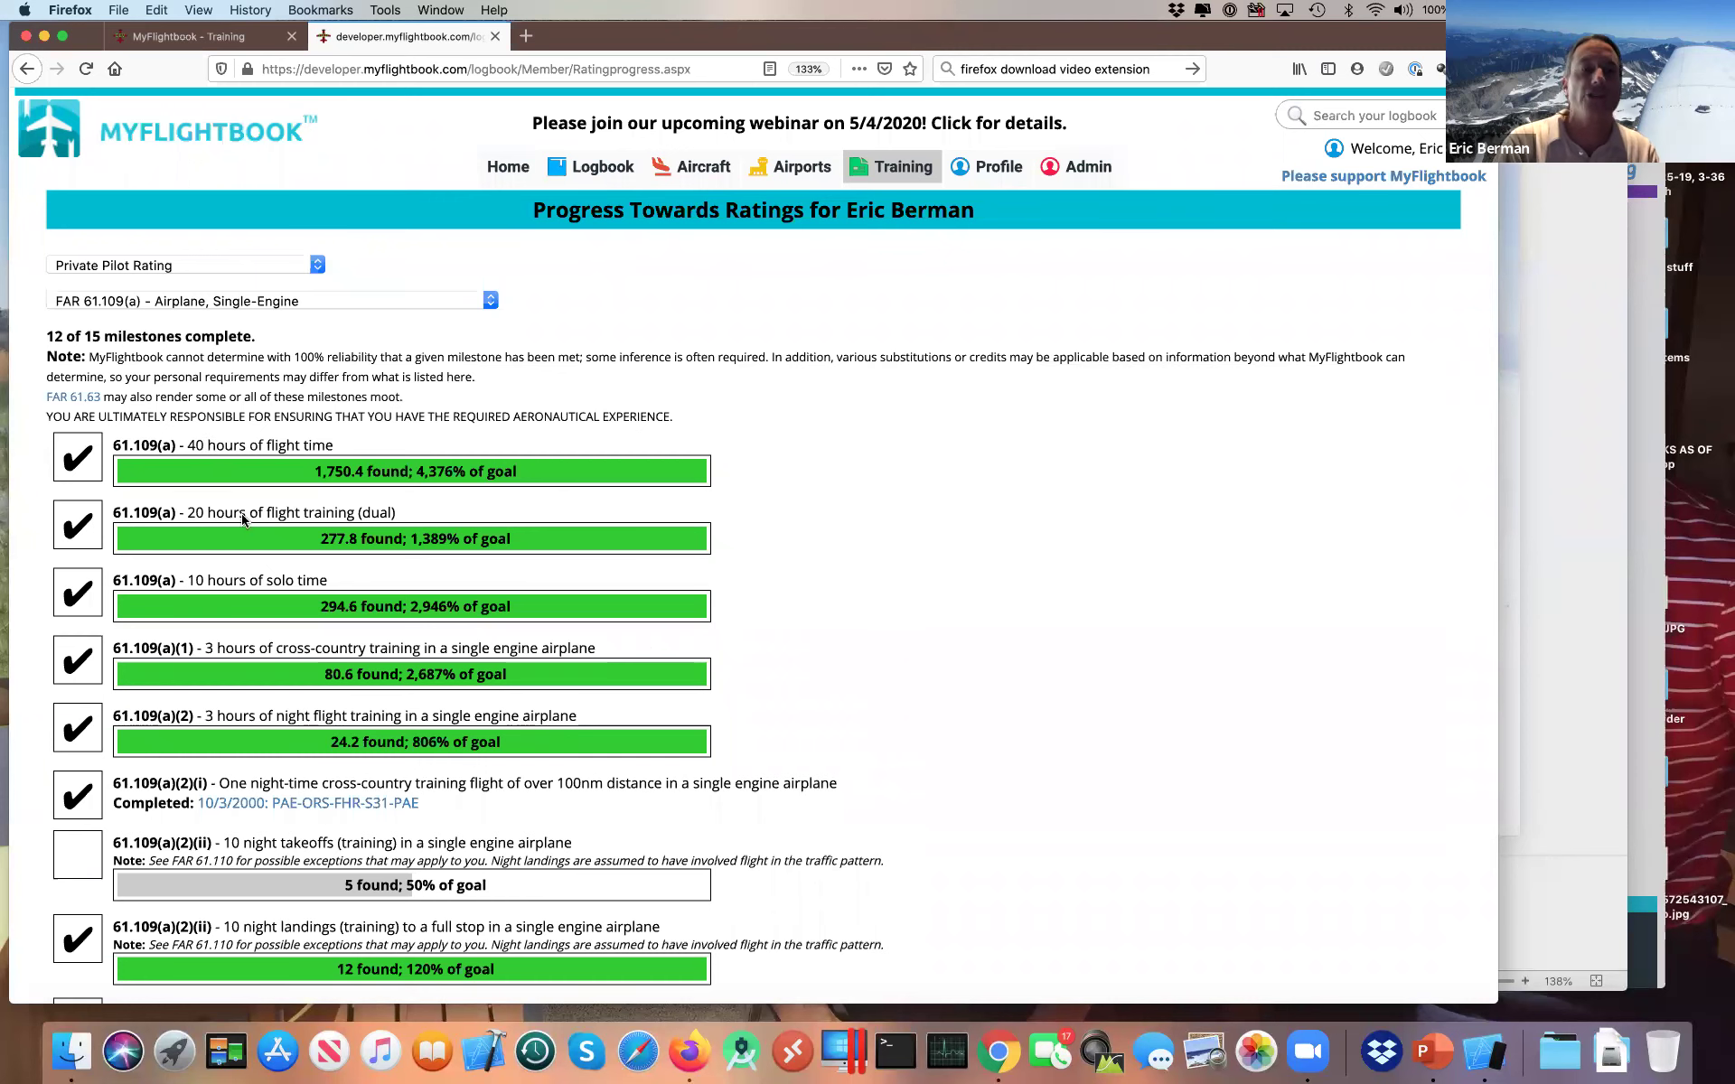
{"action": "scroll", "coordinate": [220, 678], "scroll_direction": "down", "scroll_amount": 5}
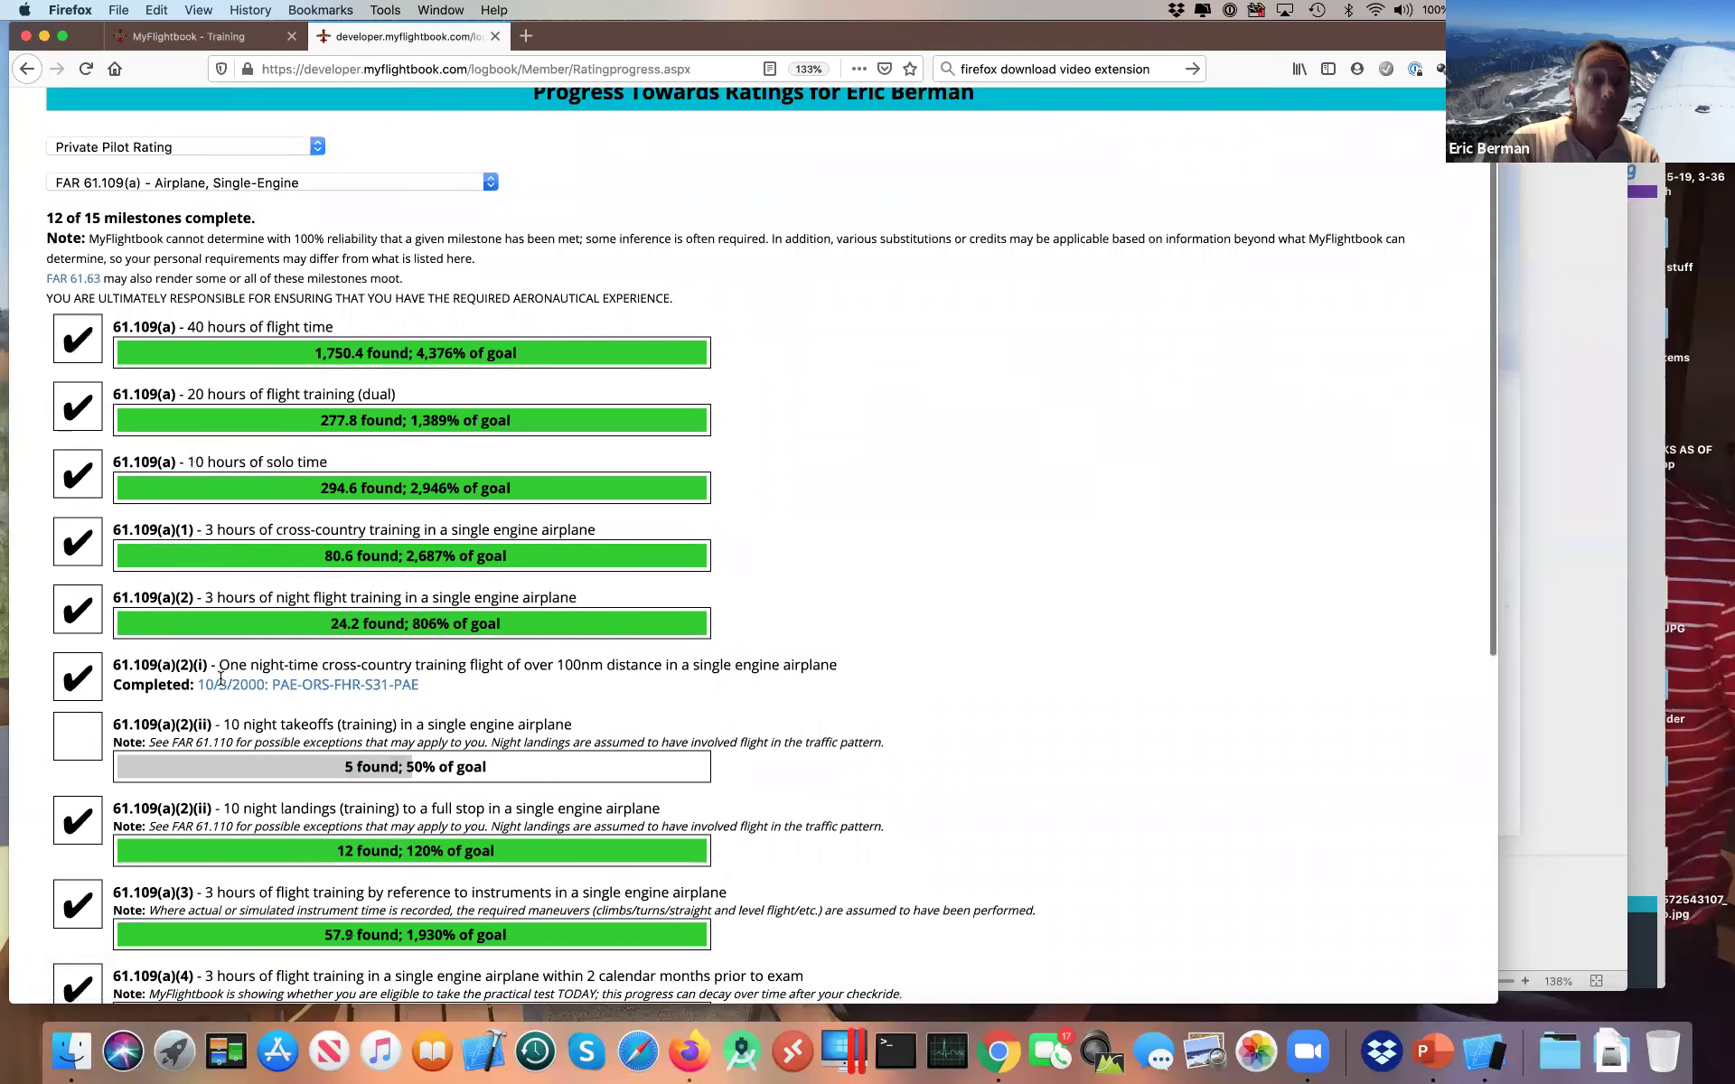
{"action": "scroll", "coordinate": [220, 723], "scroll_direction": "down", "scroll_amount": 4}
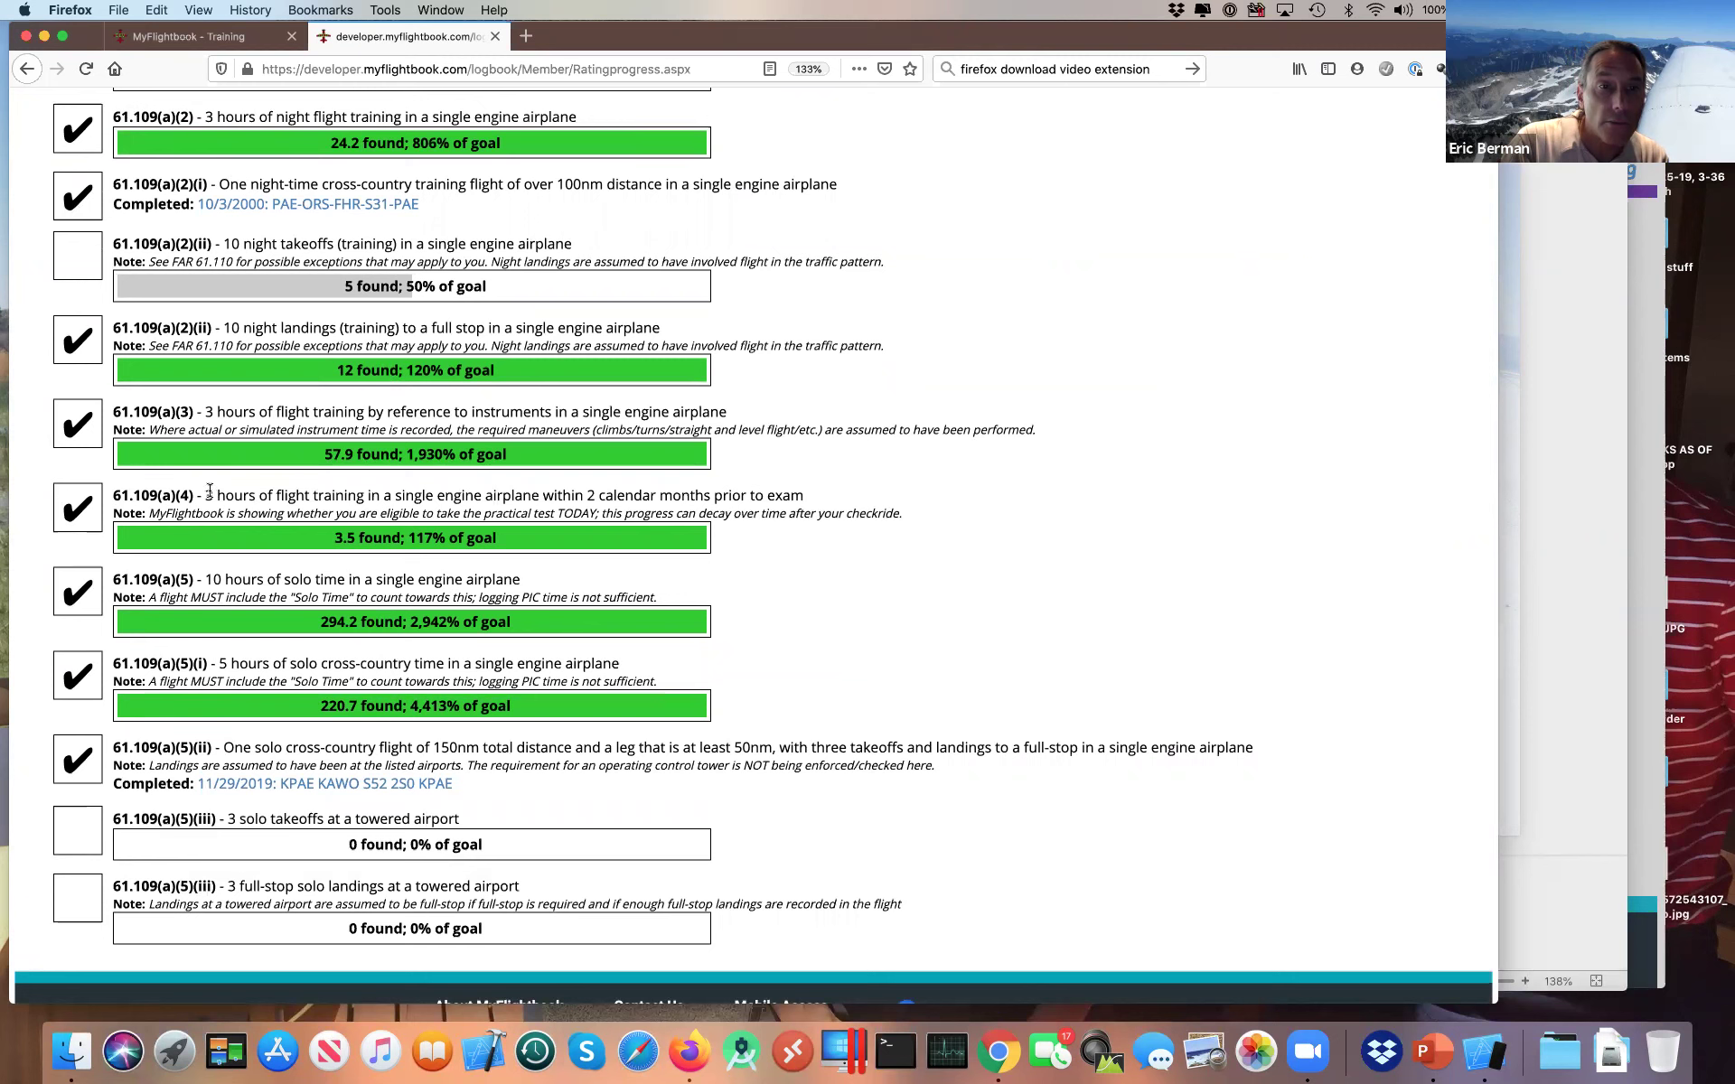
Step: Highlight the 61.109(a)(4) requirement and its note, then glance at the PowerPoint slide
{"action": "left_click_drag", "start_coordinate": [206, 495], "coordinate": [545, 513]}
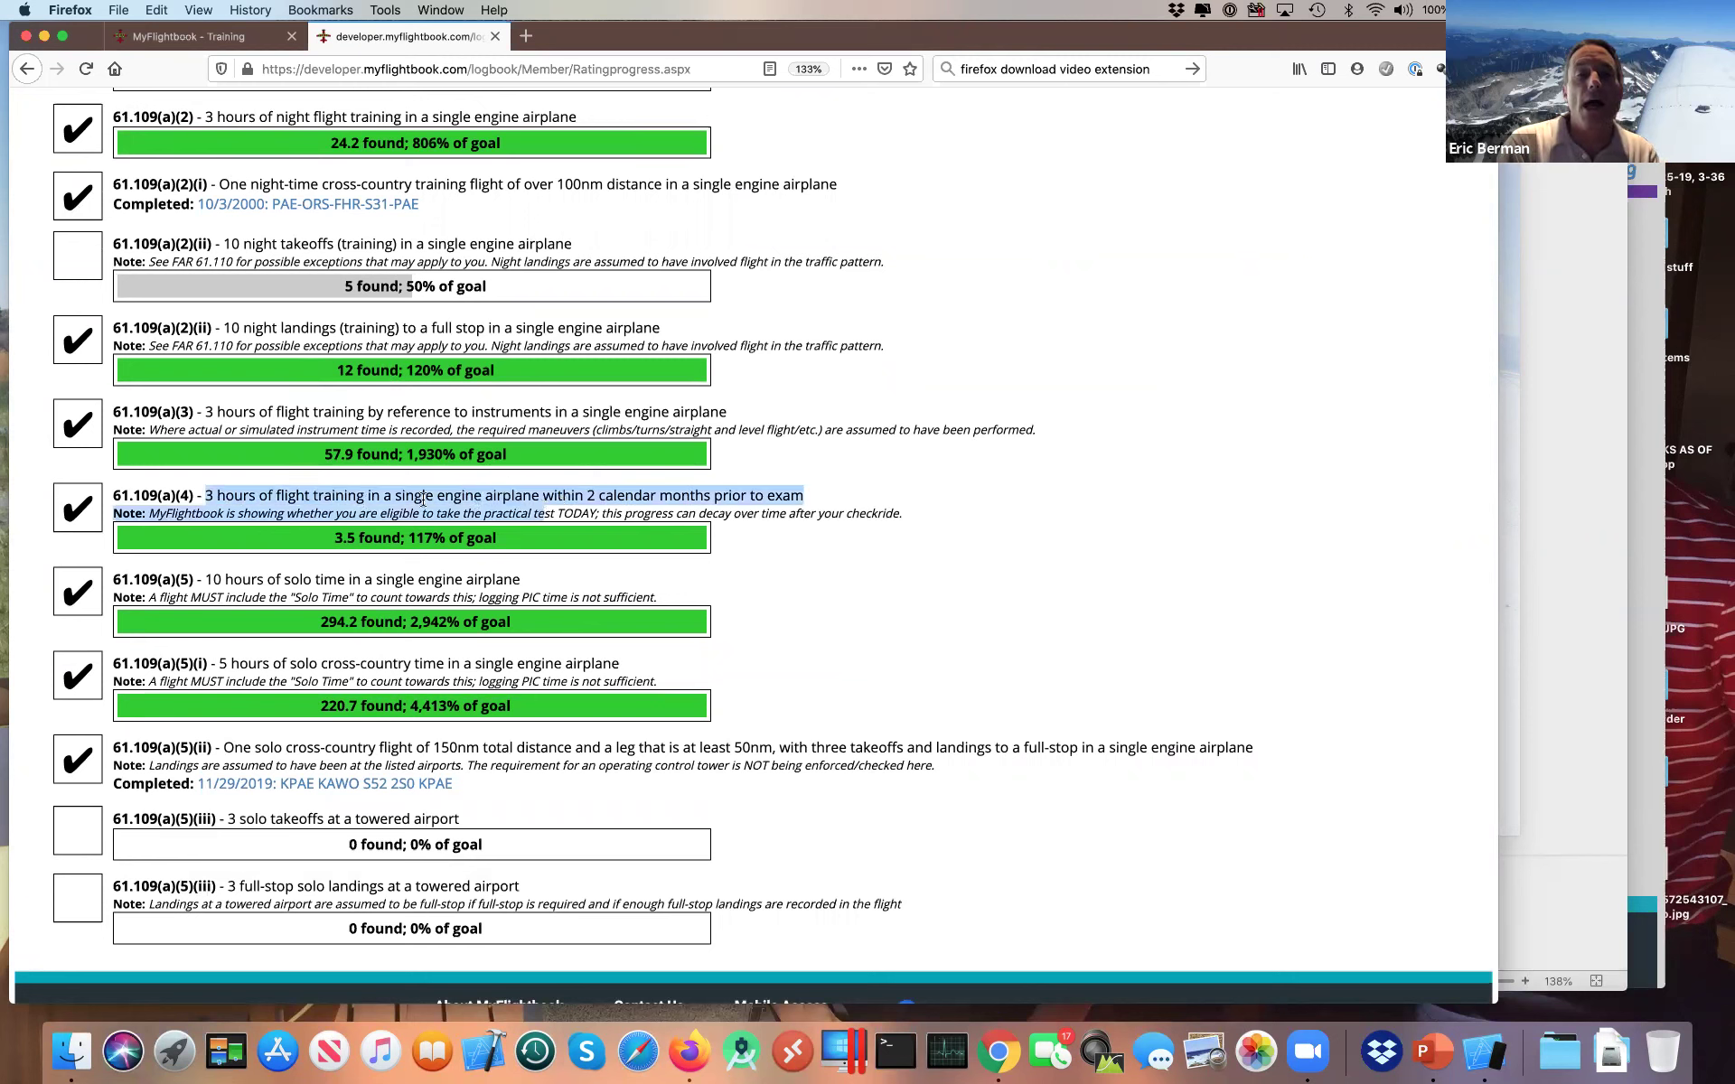
{"action": "left_click", "coordinate": [240, 497]}
{"action": "left_click_drag", "start_coordinate": [207, 495], "coordinate": [703, 497]}
{"action": "left_click", "coordinate": [813, 496]}
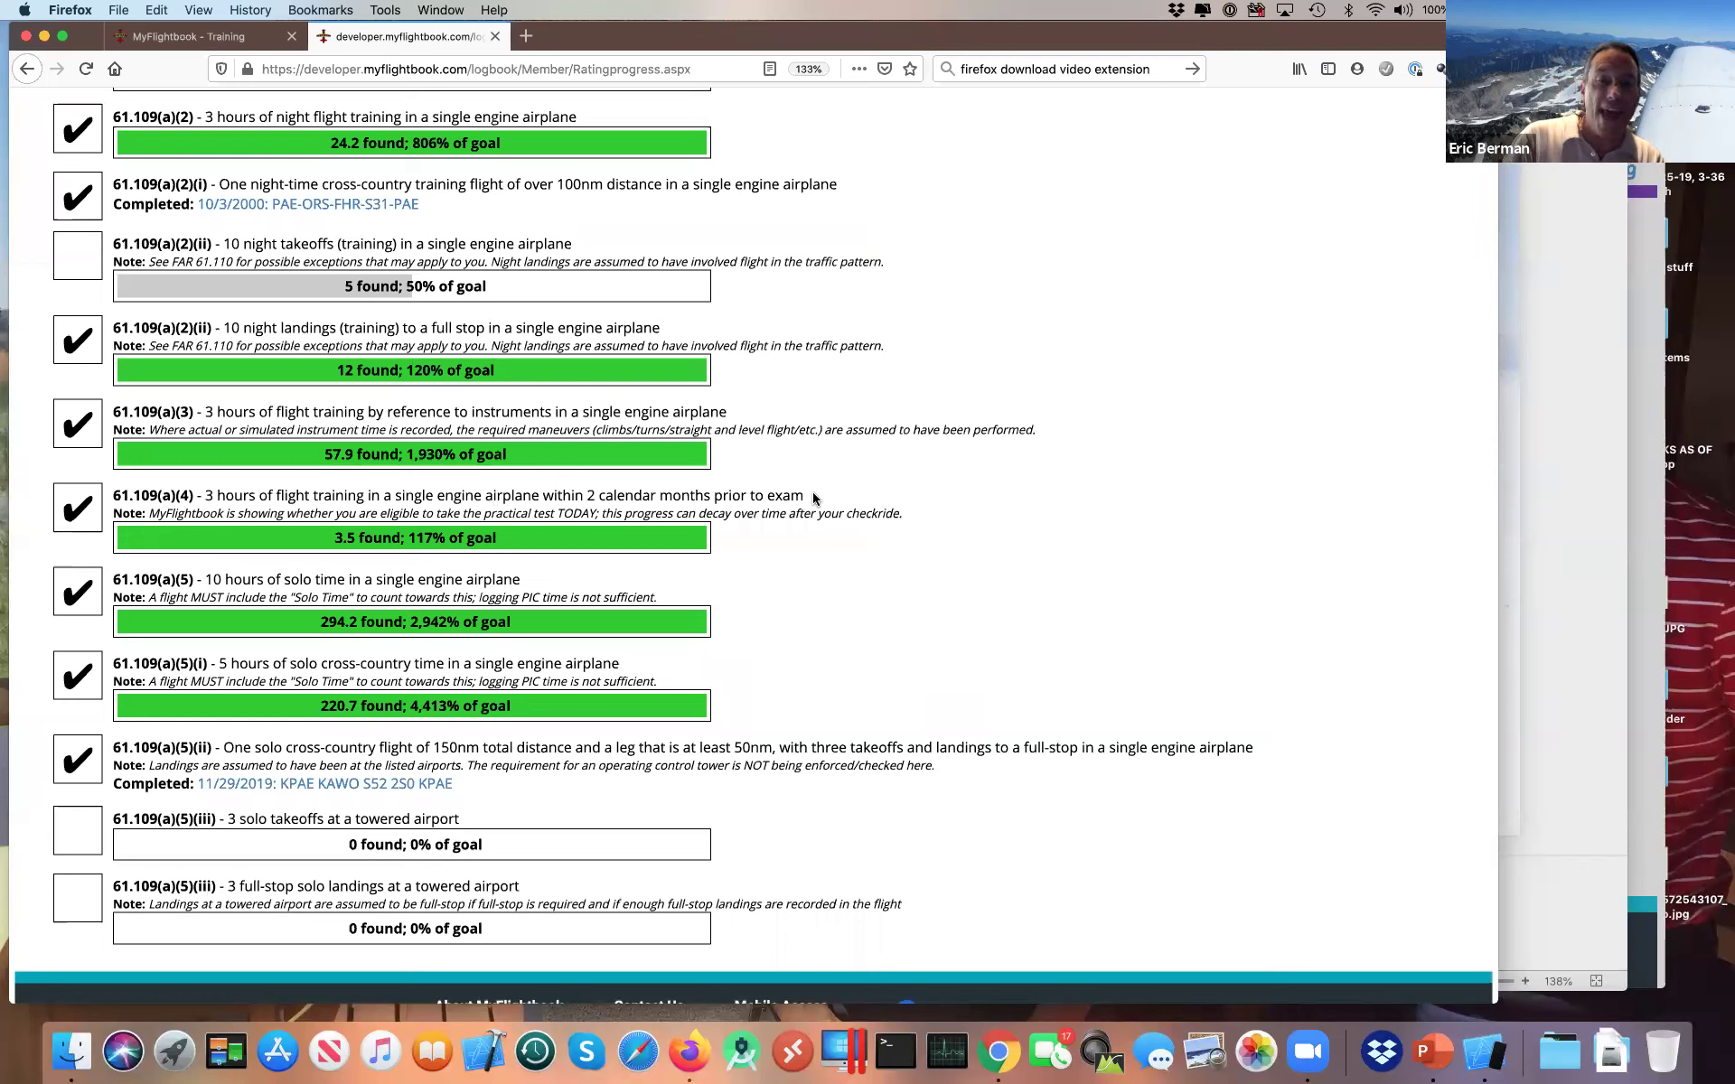
{"action": "scroll", "coordinate": [812, 493], "scroll_direction": "down", "scroll_amount": 2}
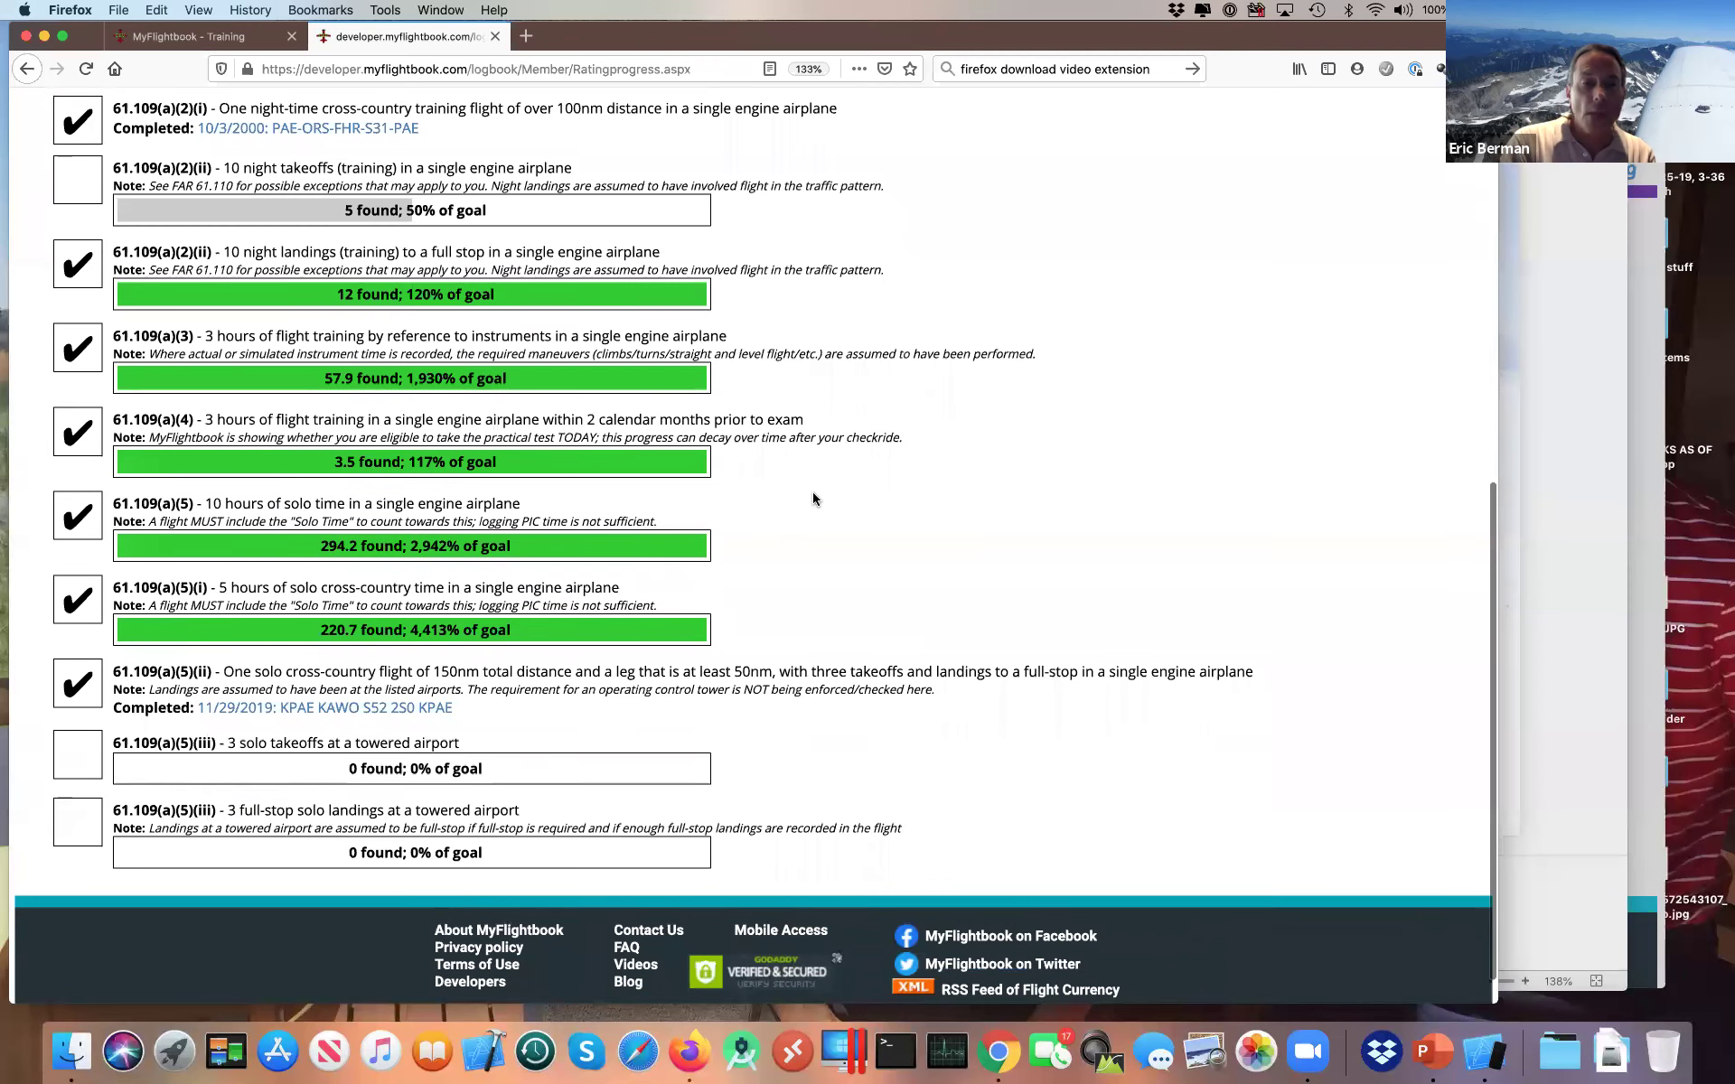
{"action": "scroll", "coordinate": [812, 493], "scroll_direction": "up", "scroll_amount": 1}
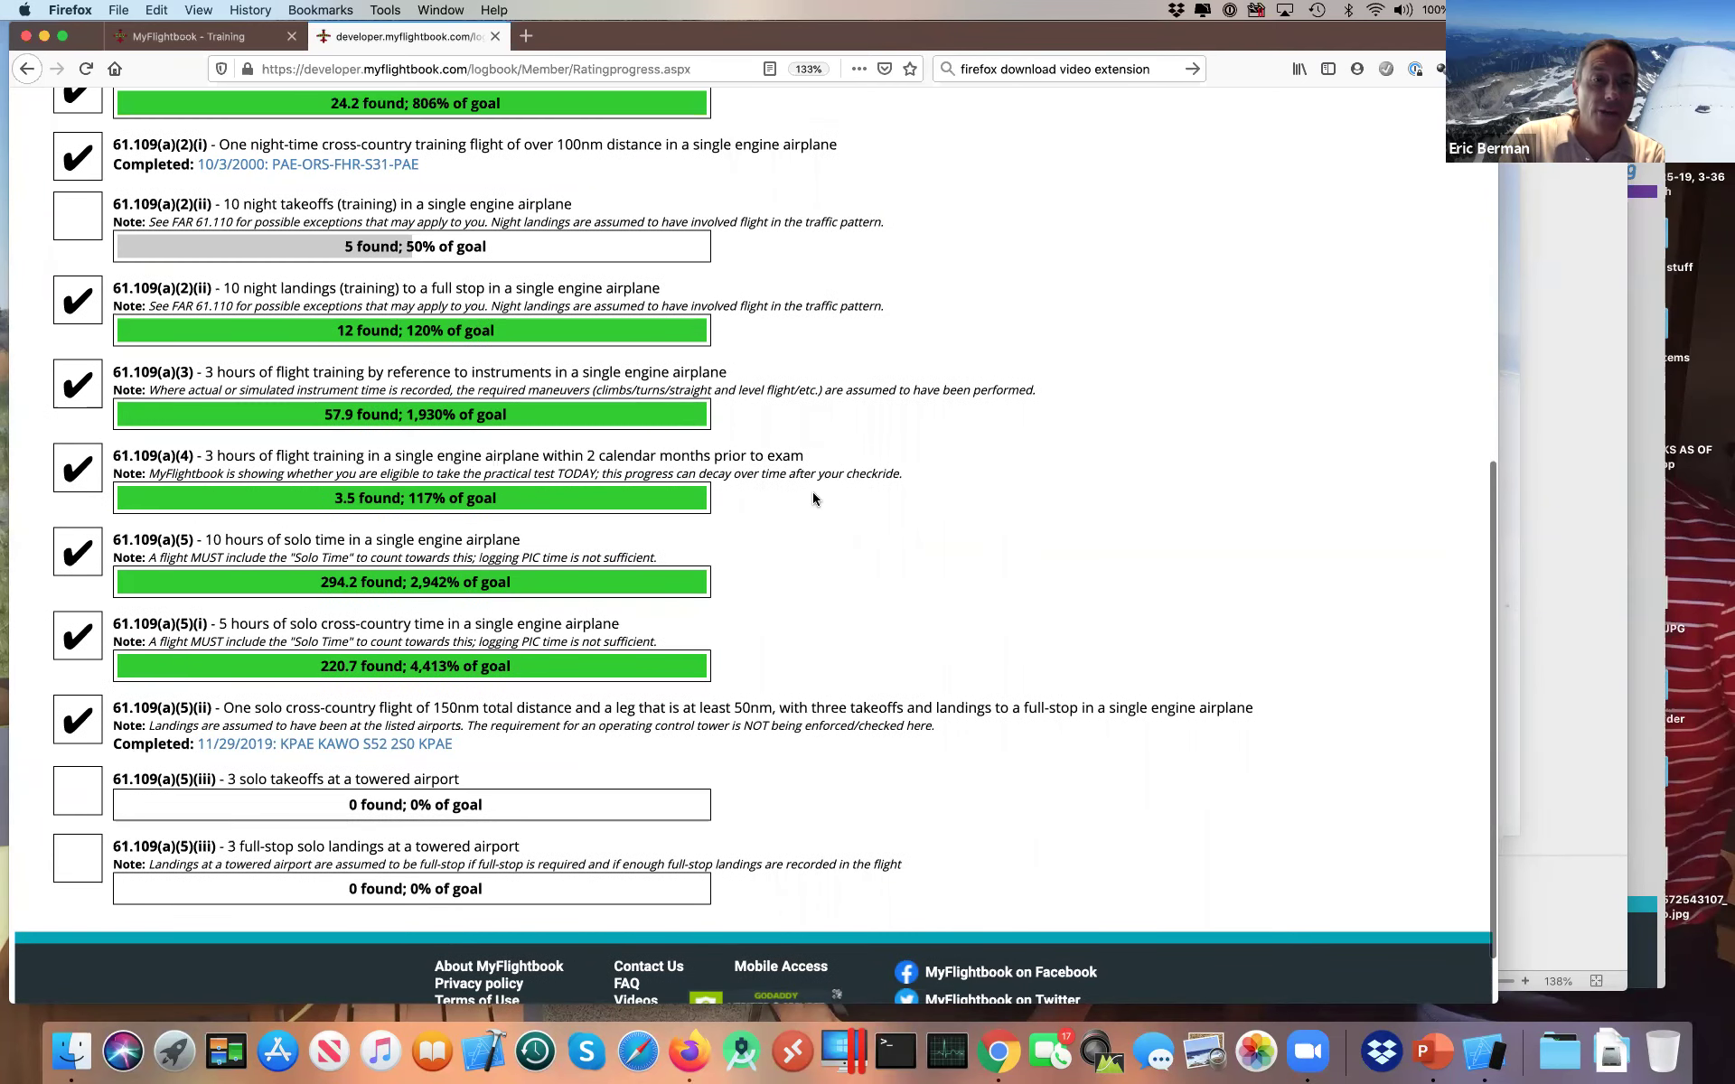
{"action": "key", "text": "super+Tab"}
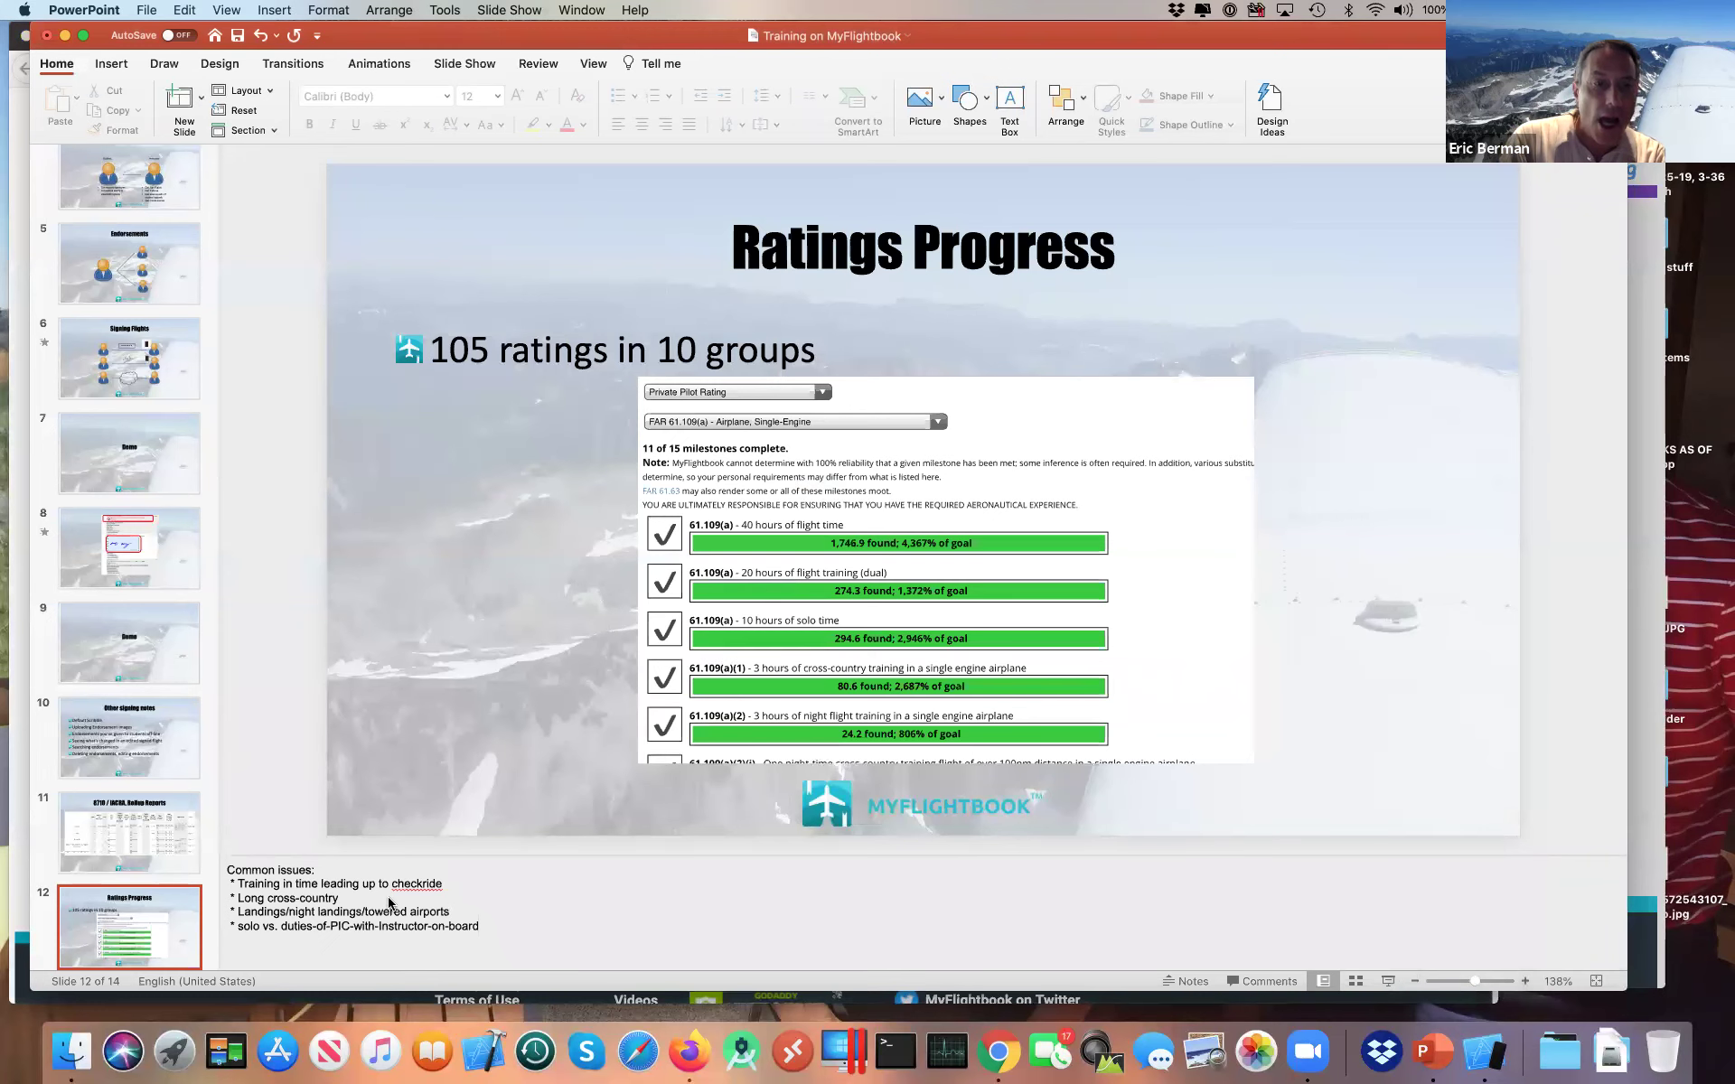
{"action": "key", "text": "super+Tab"}
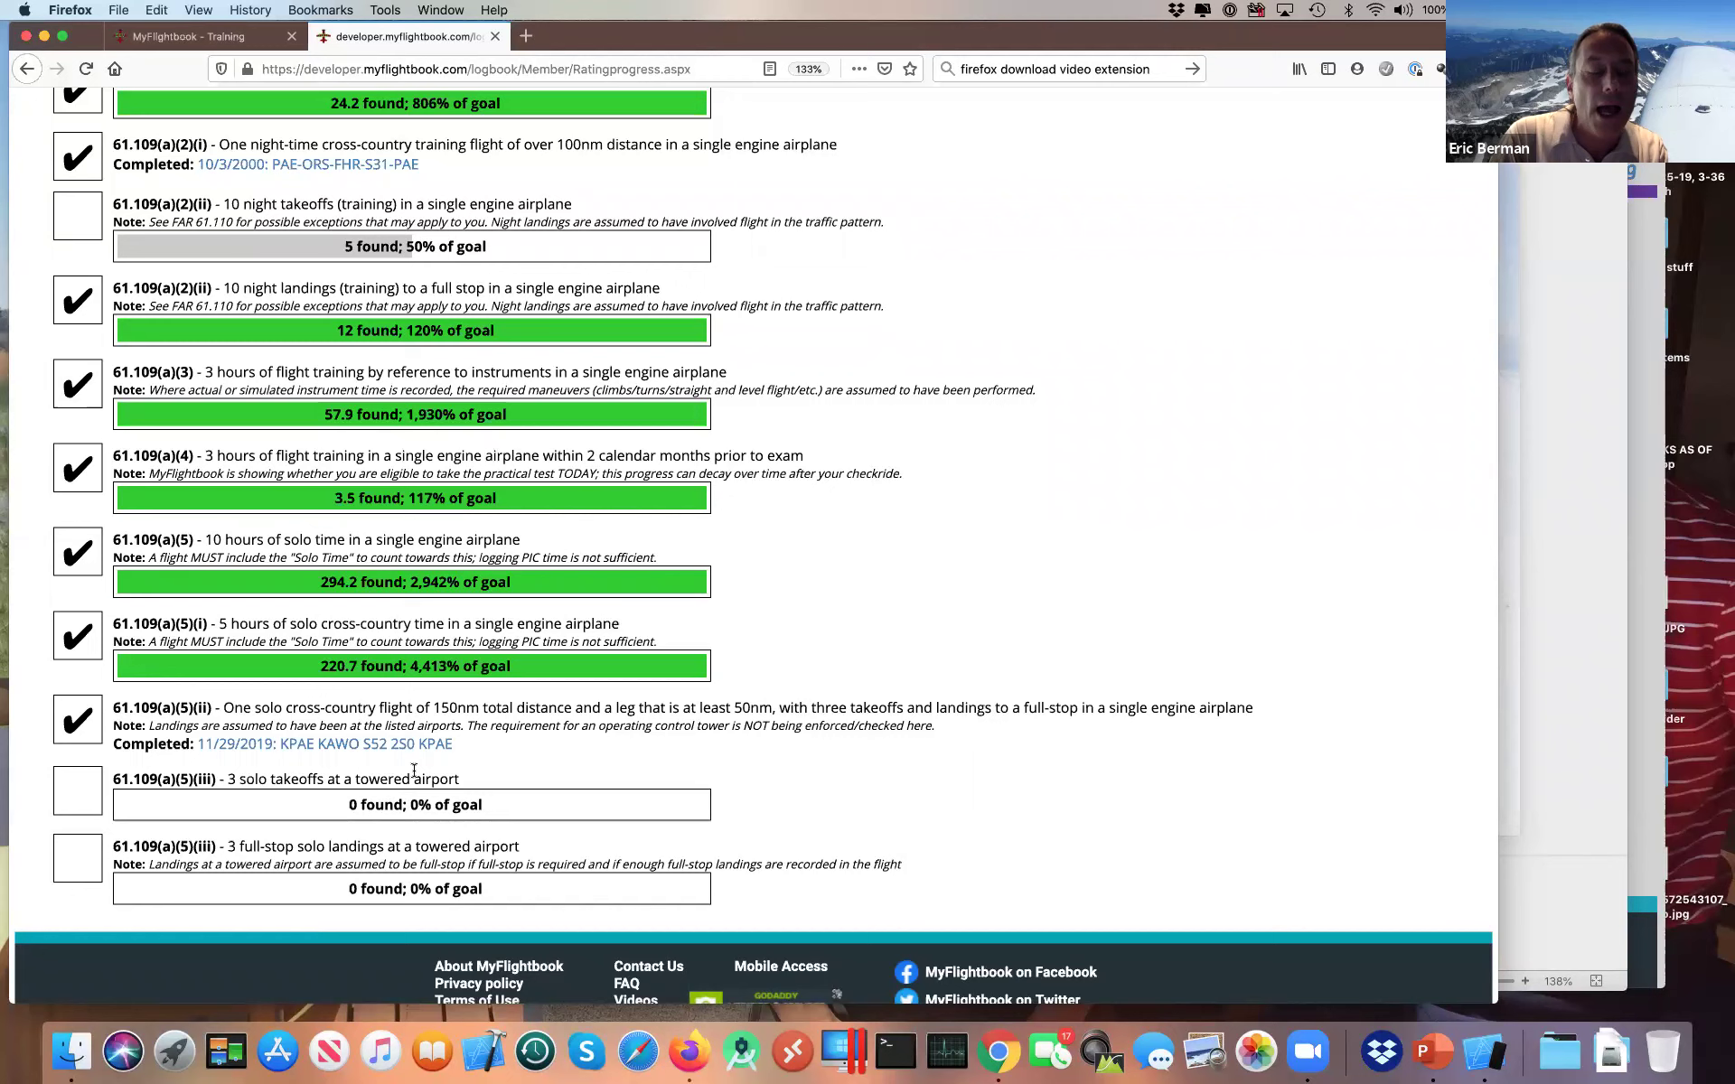
Step: Compare the PowerPoint Ratings Progress slide with the live page, then scroll it to the top
{"action": "key", "text": "super+Tab"}
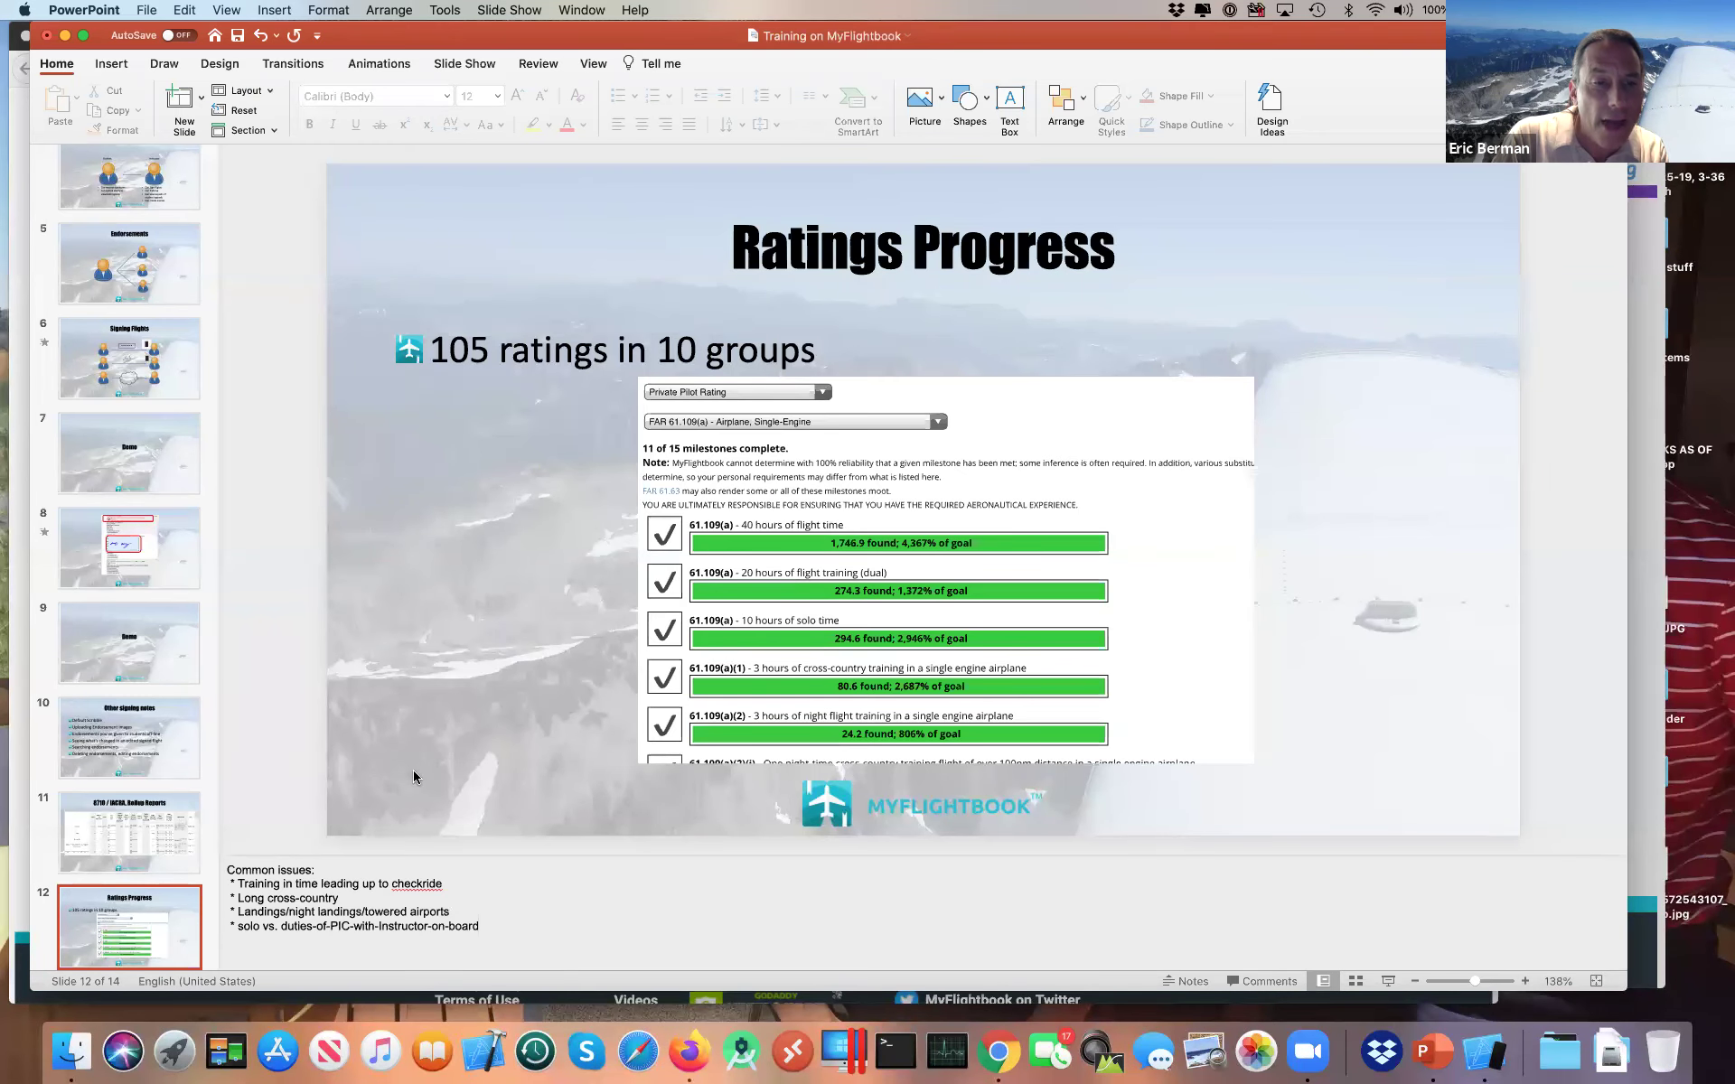
{"action": "key", "text": "super+Tab"}
{"action": "scroll", "coordinate": [414, 770], "scroll_direction": "up", "scroll_amount": 10}
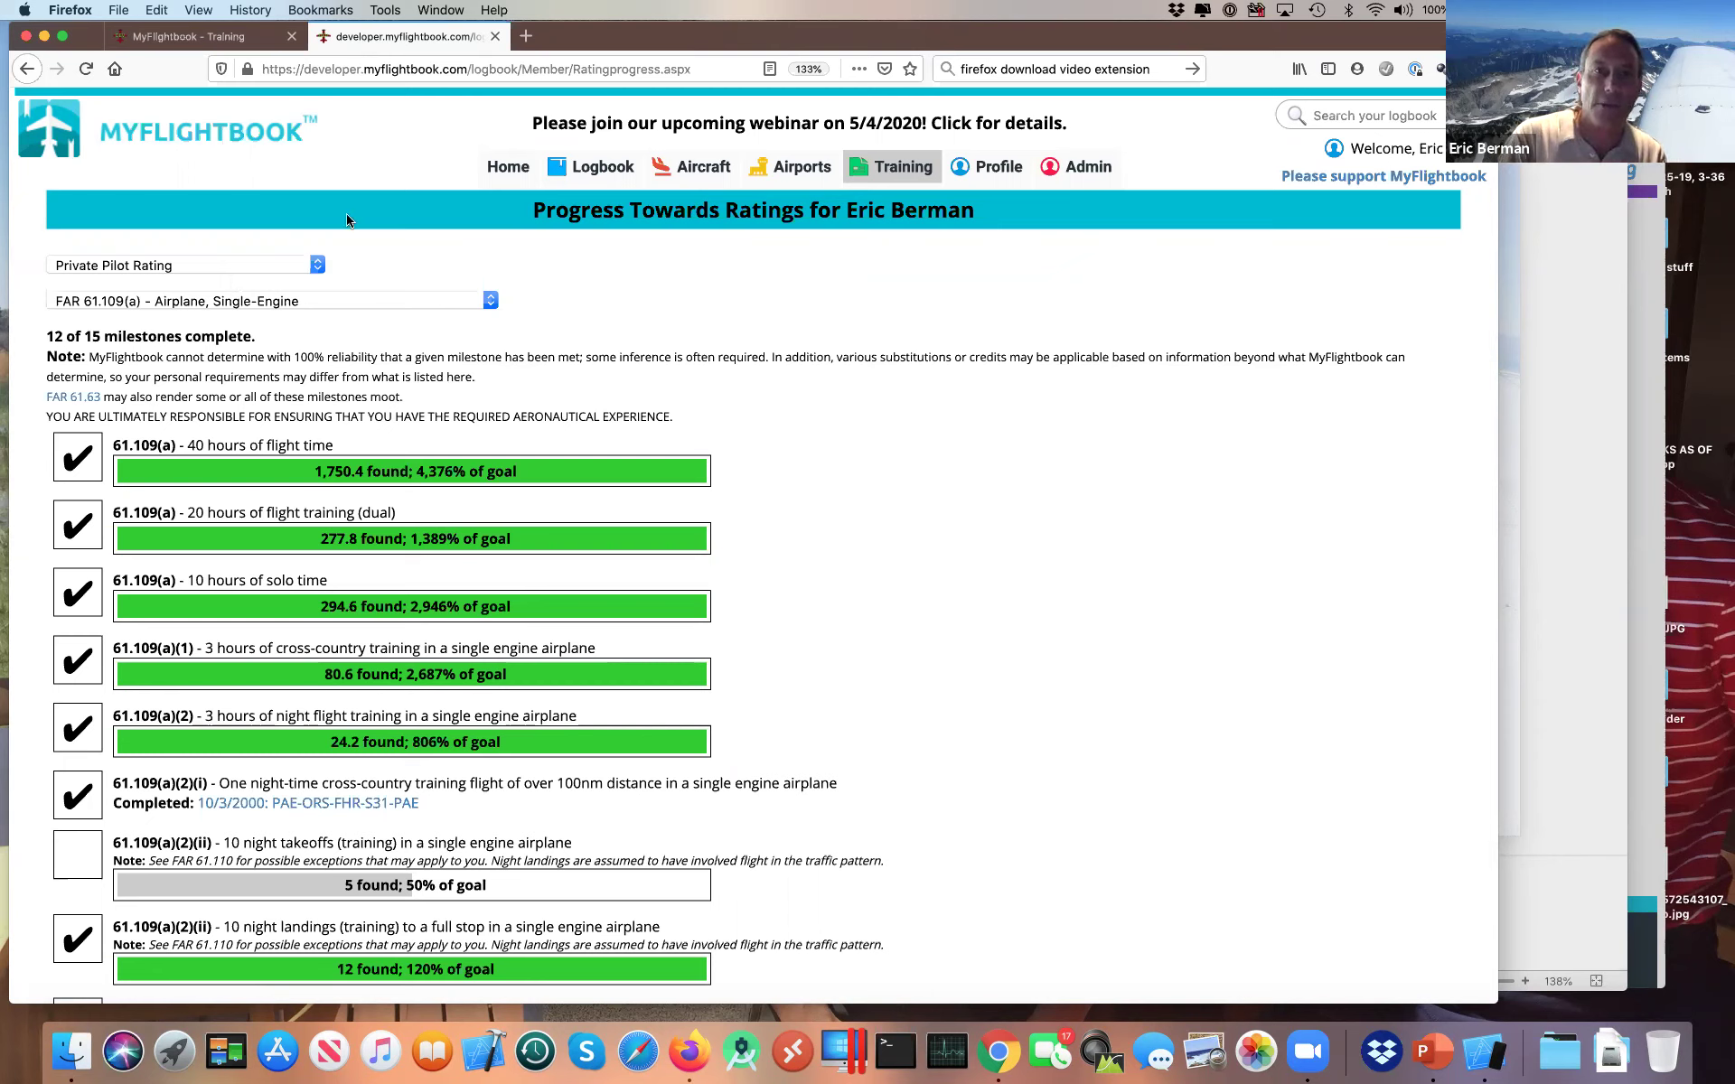
Step: Highlight the night full-stop landings note, scroll on to instrument training, then switch to Chrome
{"action": "mouse_move", "coordinate": [886, 176]}
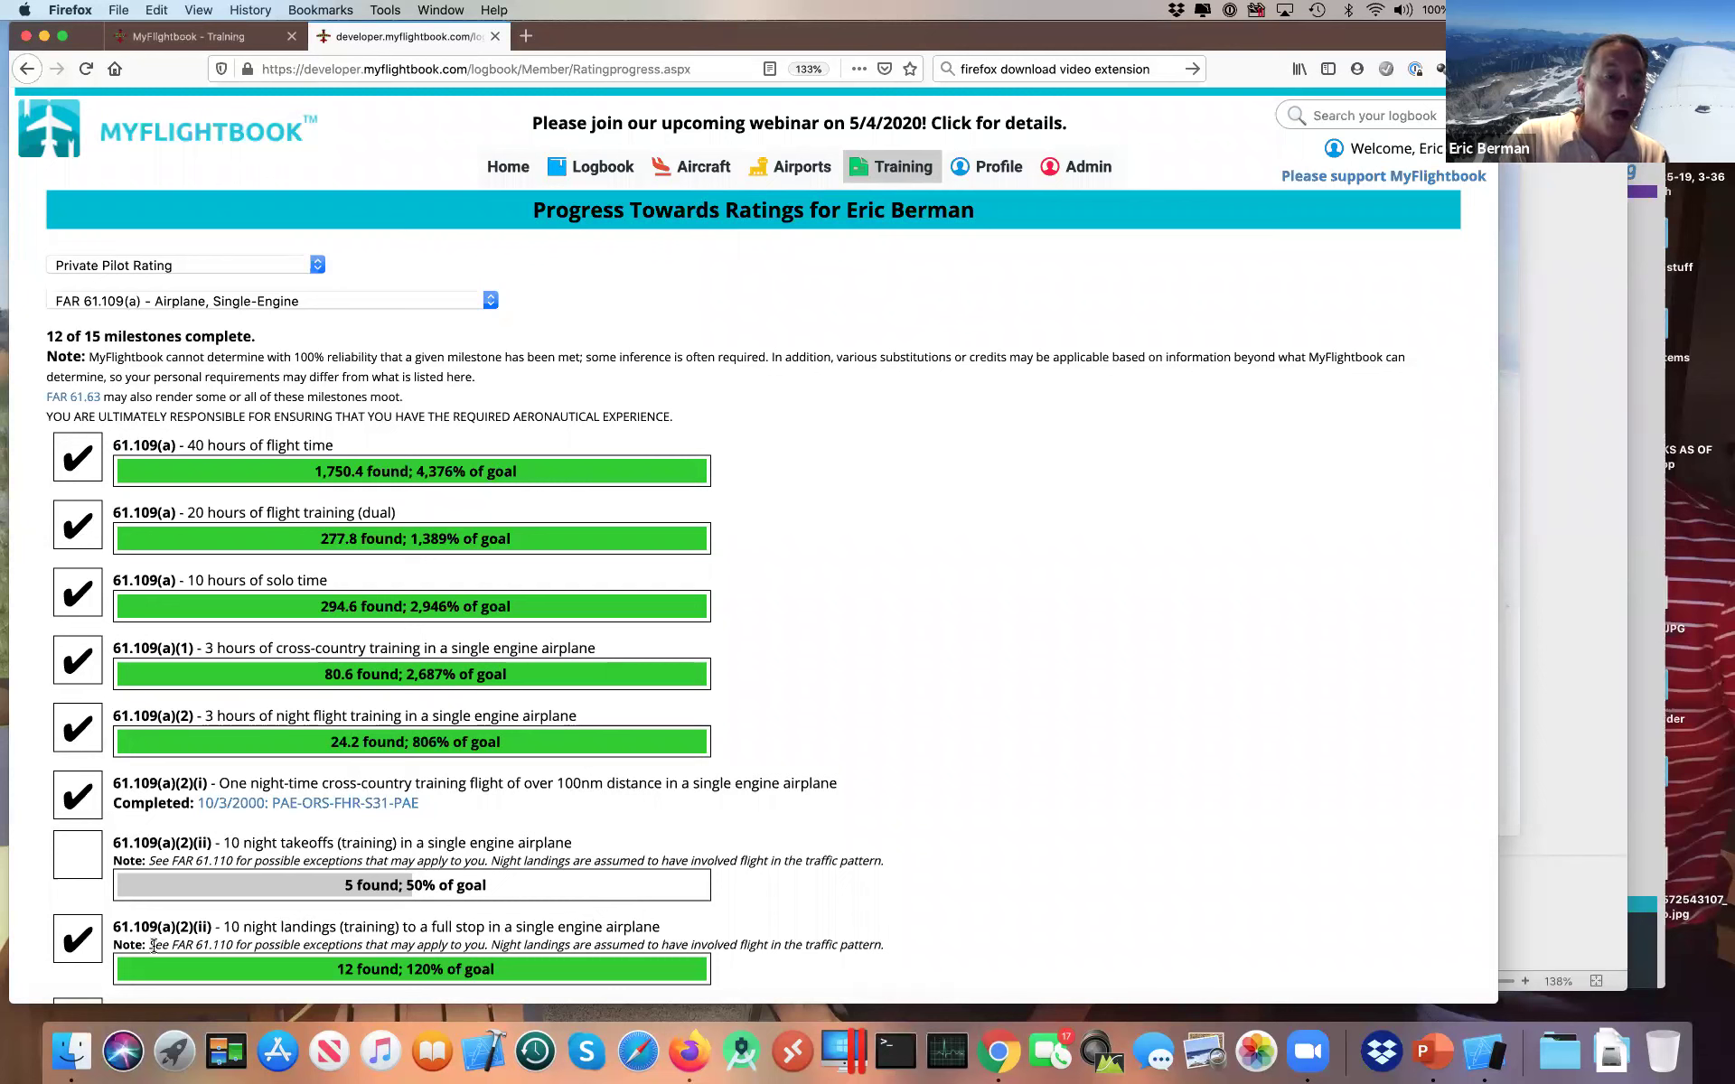
{"action": "left_click_drag", "start_coordinate": [153, 944], "coordinate": [641, 947]}
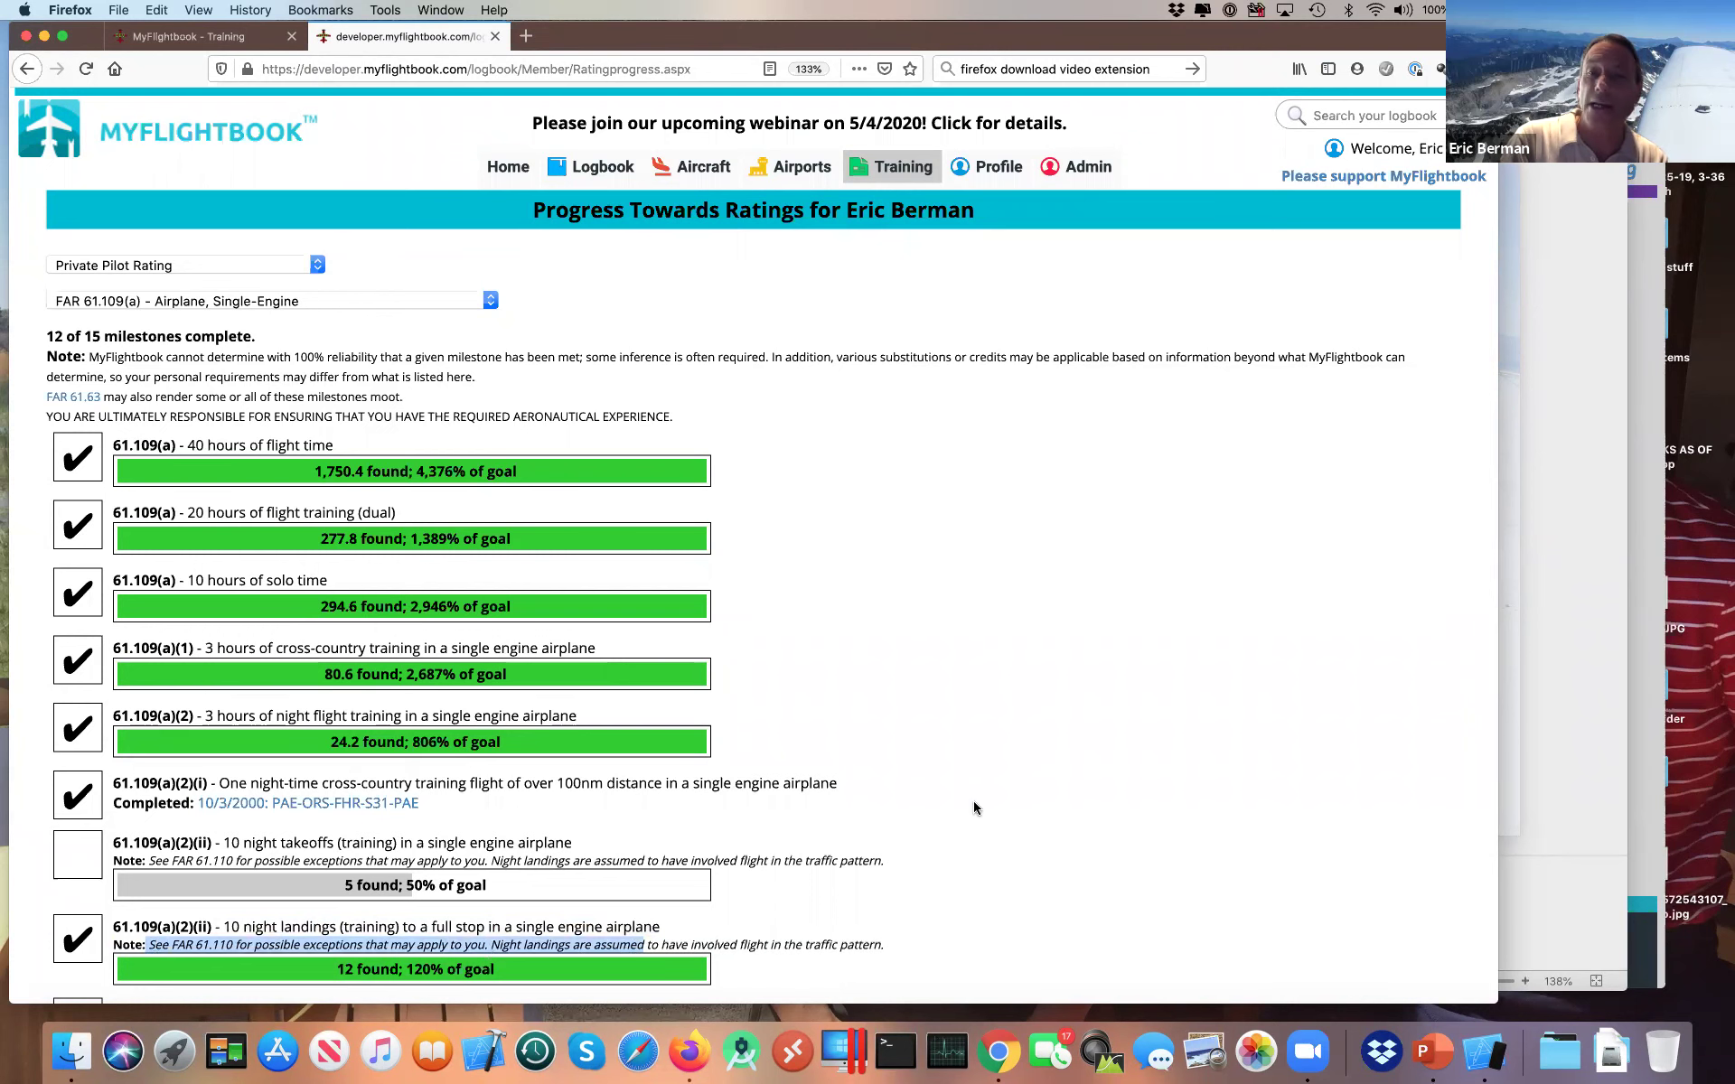
{"action": "scroll", "coordinate": [974, 806], "scroll_direction": "down", "scroll_amount": 3}
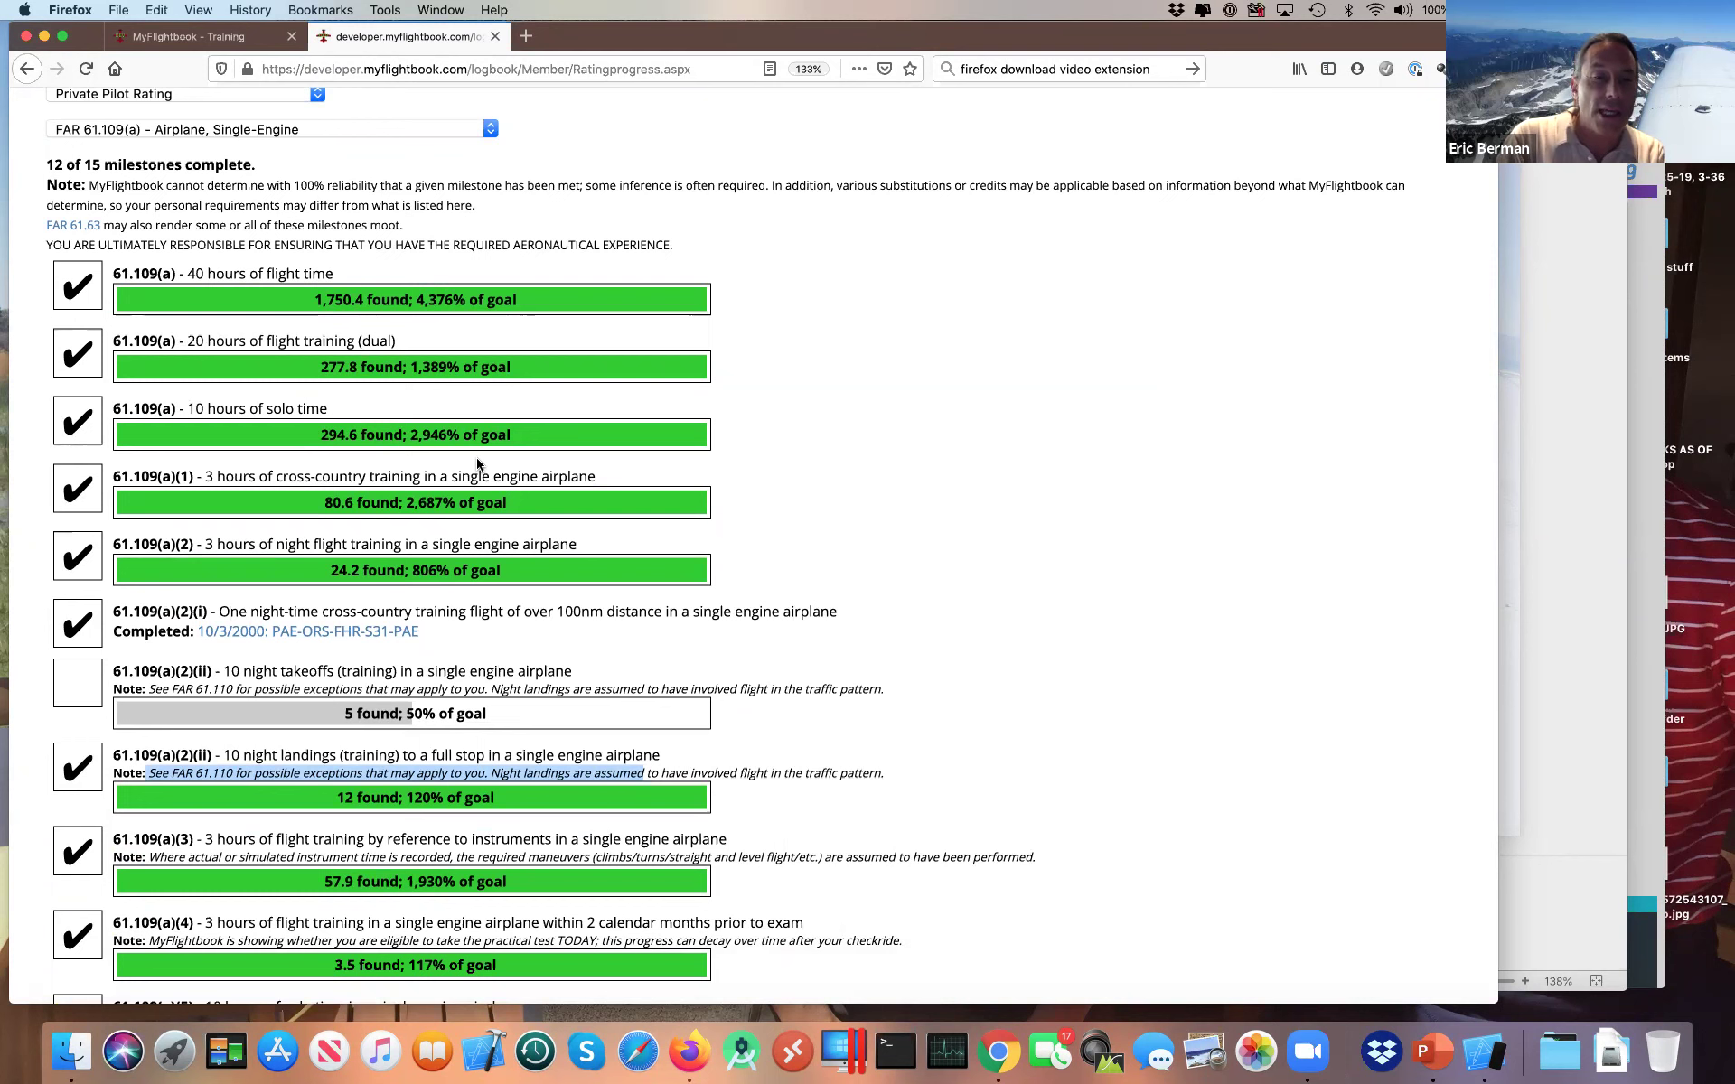
{"action": "key", "text": "super+Tab"}
{"action": "key", "text": "super+Tab"}
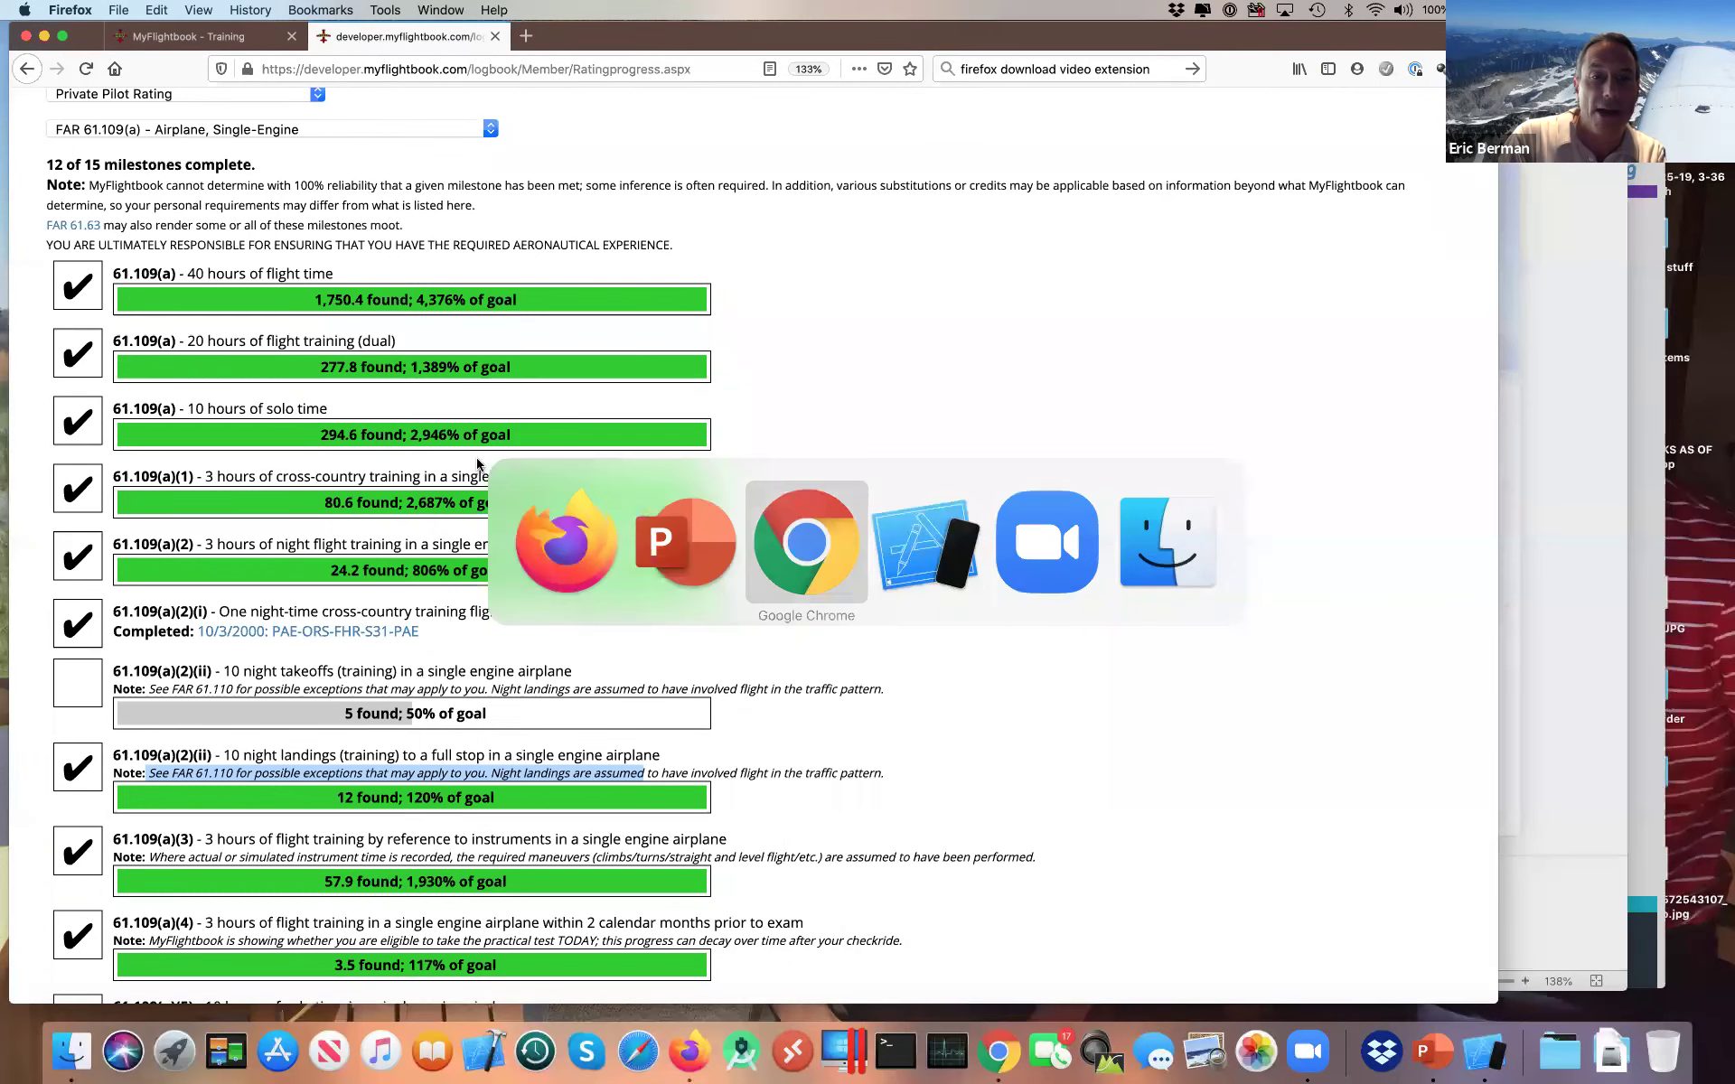
{"action": "mouse_move", "coordinate": [1051, 223]}
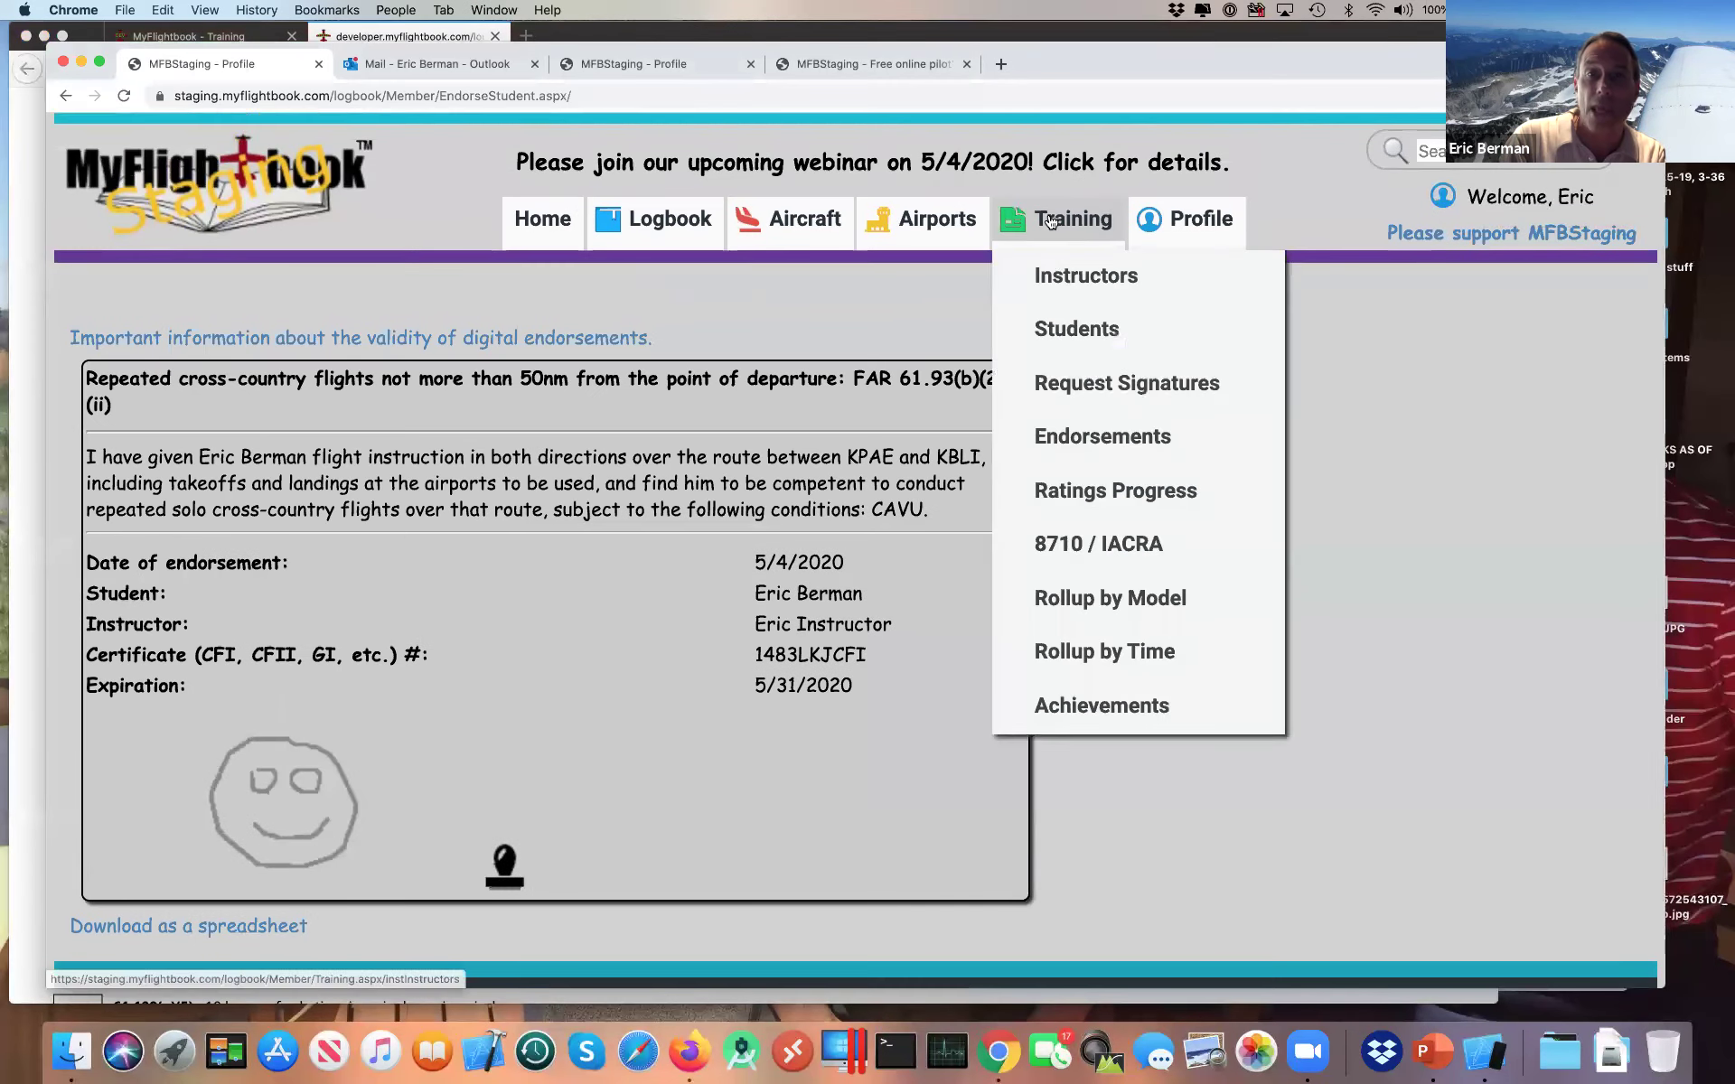
{"action": "left_click", "coordinate": [1051, 333]}
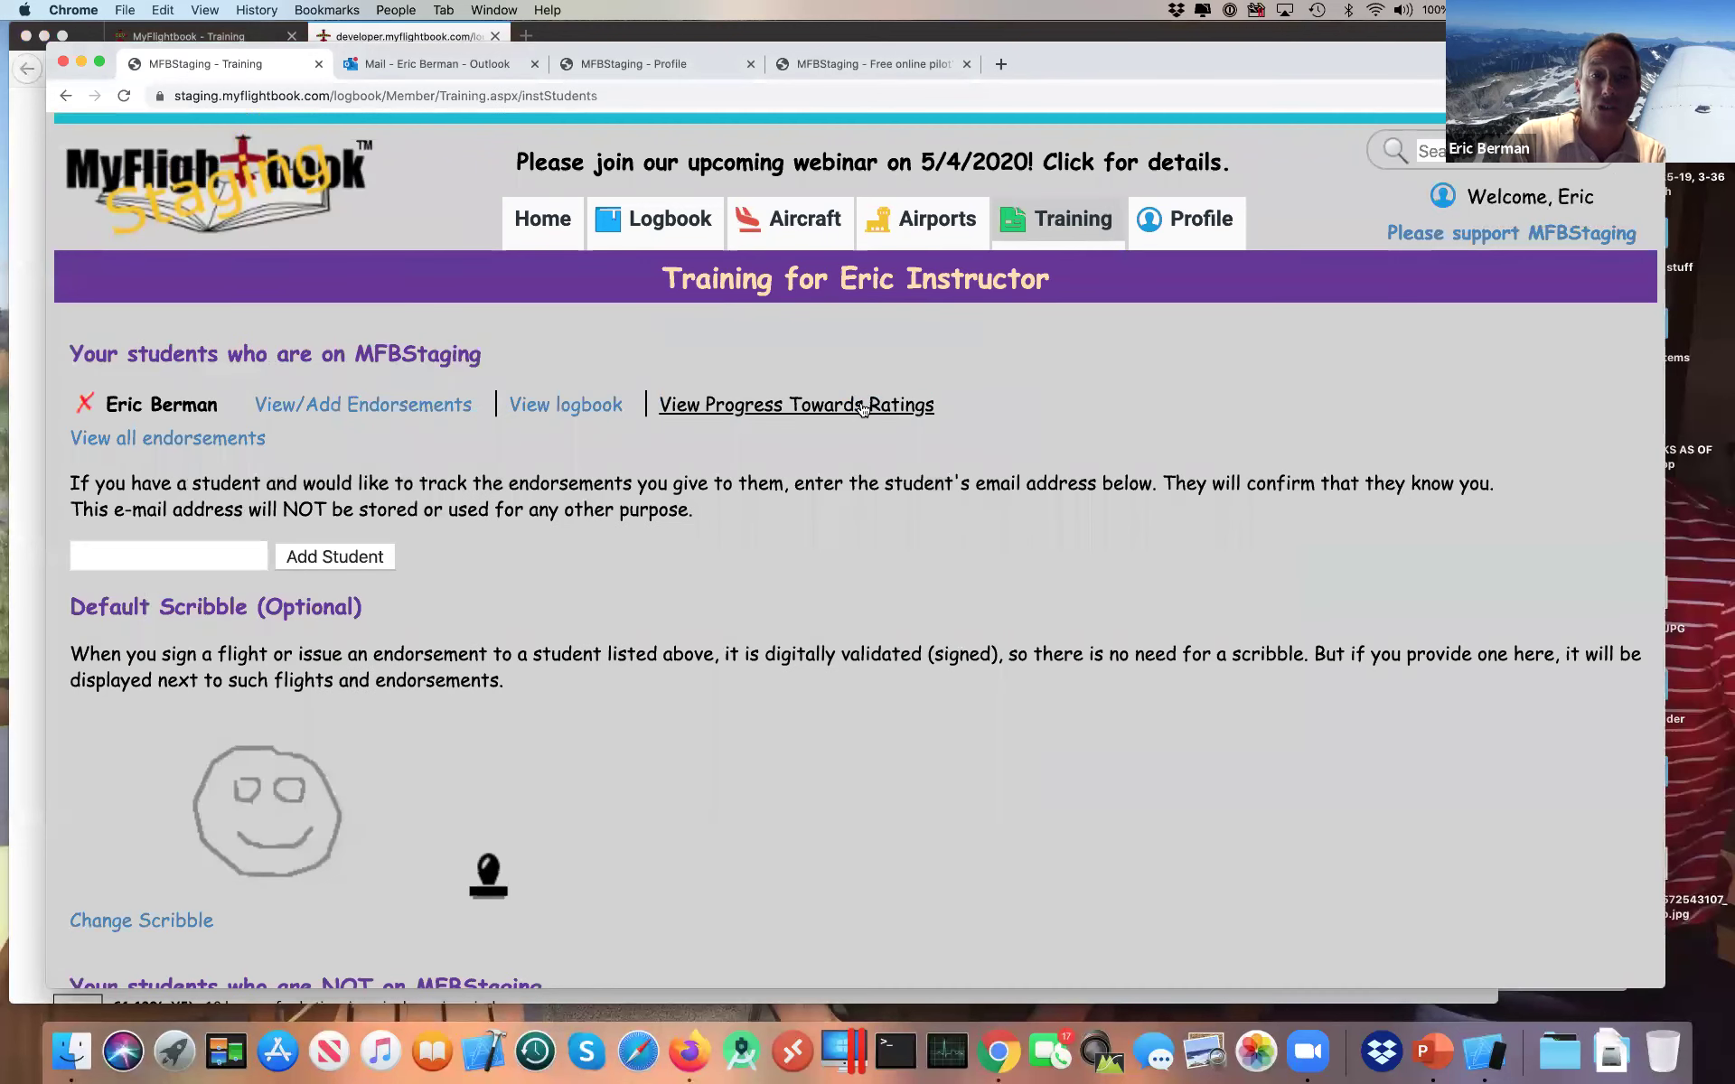
{"action": "left_click", "coordinate": [863, 404]}
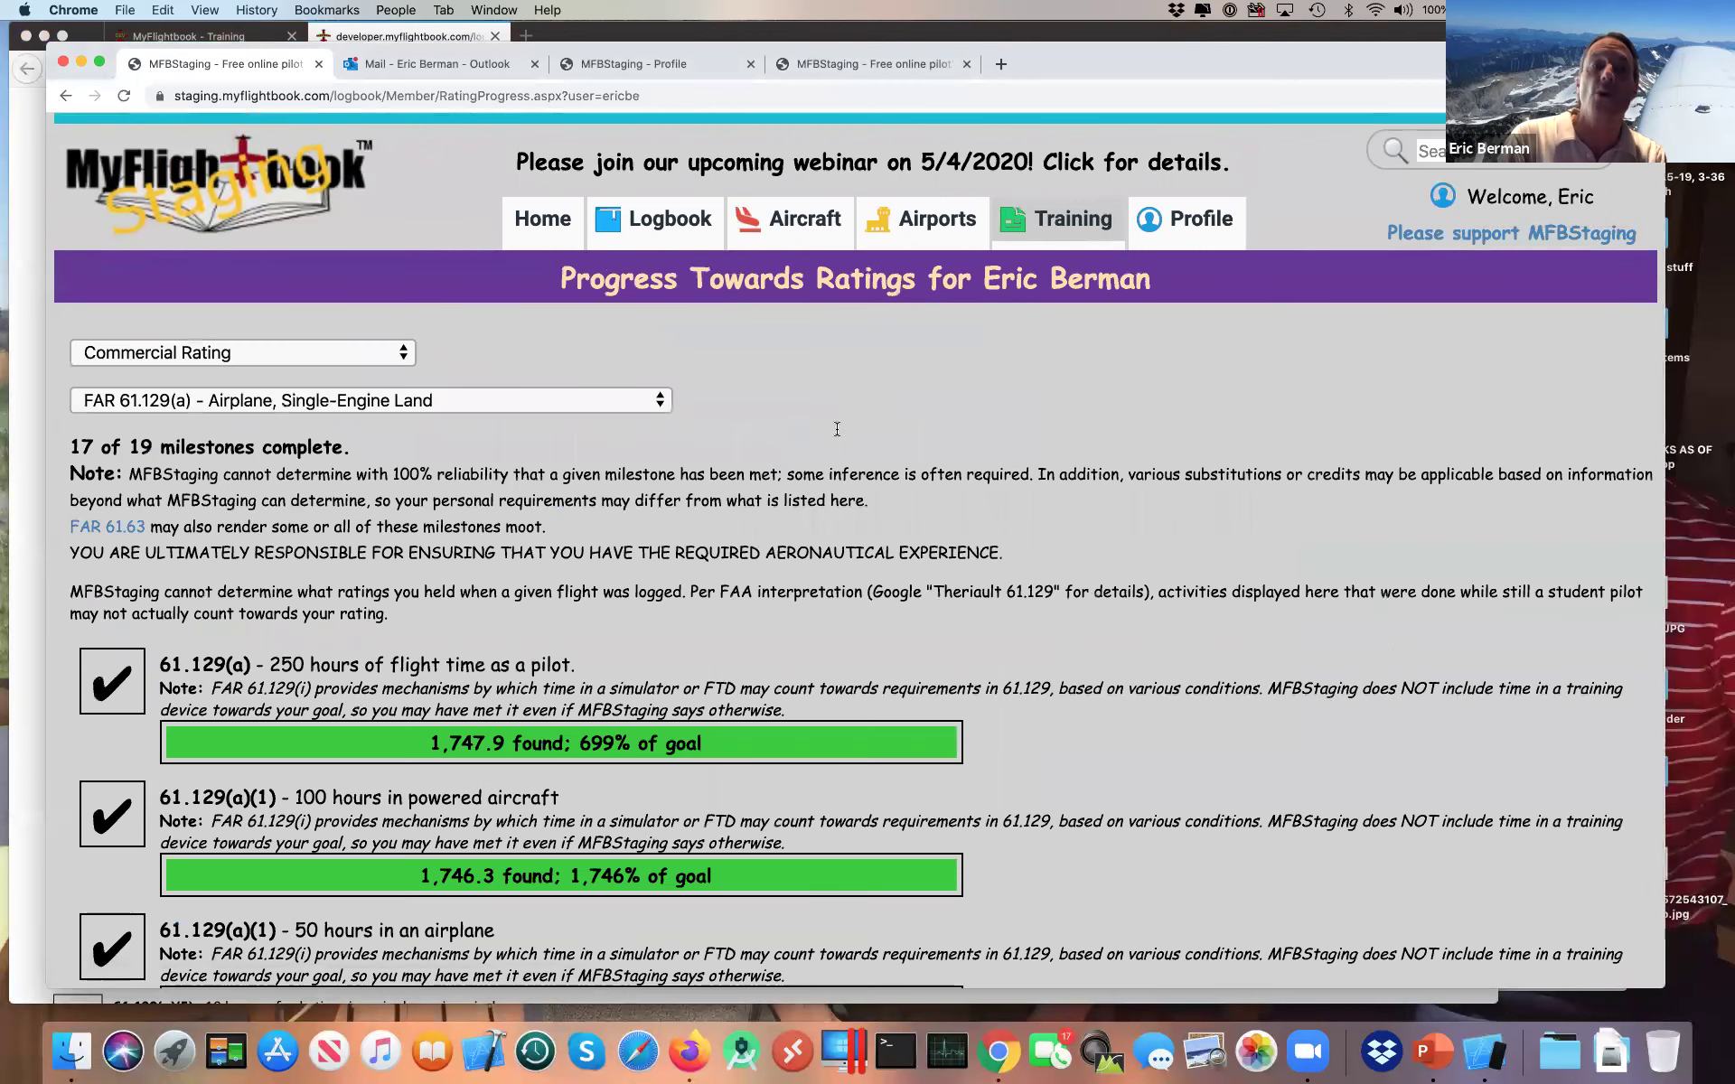
{"action": "double_click", "coordinate": [619, 283]}
{"action": "left_click_drag", "start_coordinate": [619, 282], "coordinate": [1118, 273]}
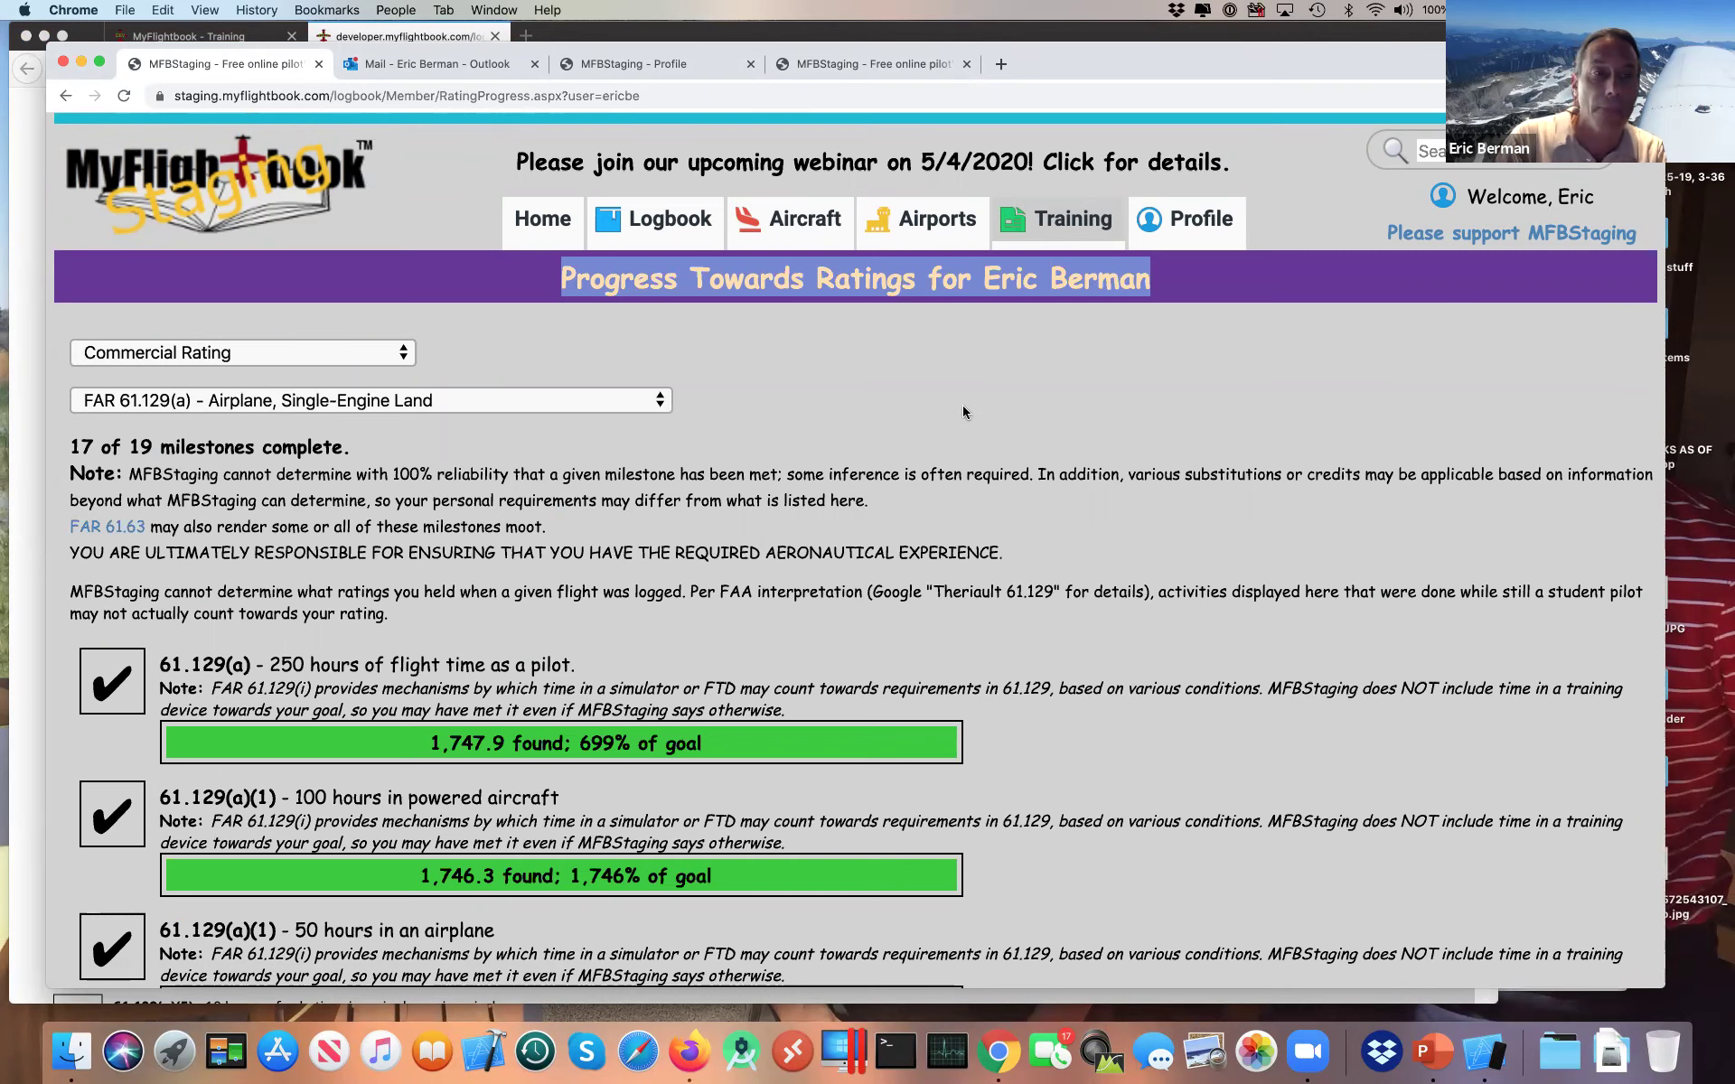
{"action": "key", "text": "super+Tab"}
{"action": "key", "text": "super+Tab"}
{"action": "key", "text": "super+Tab"}
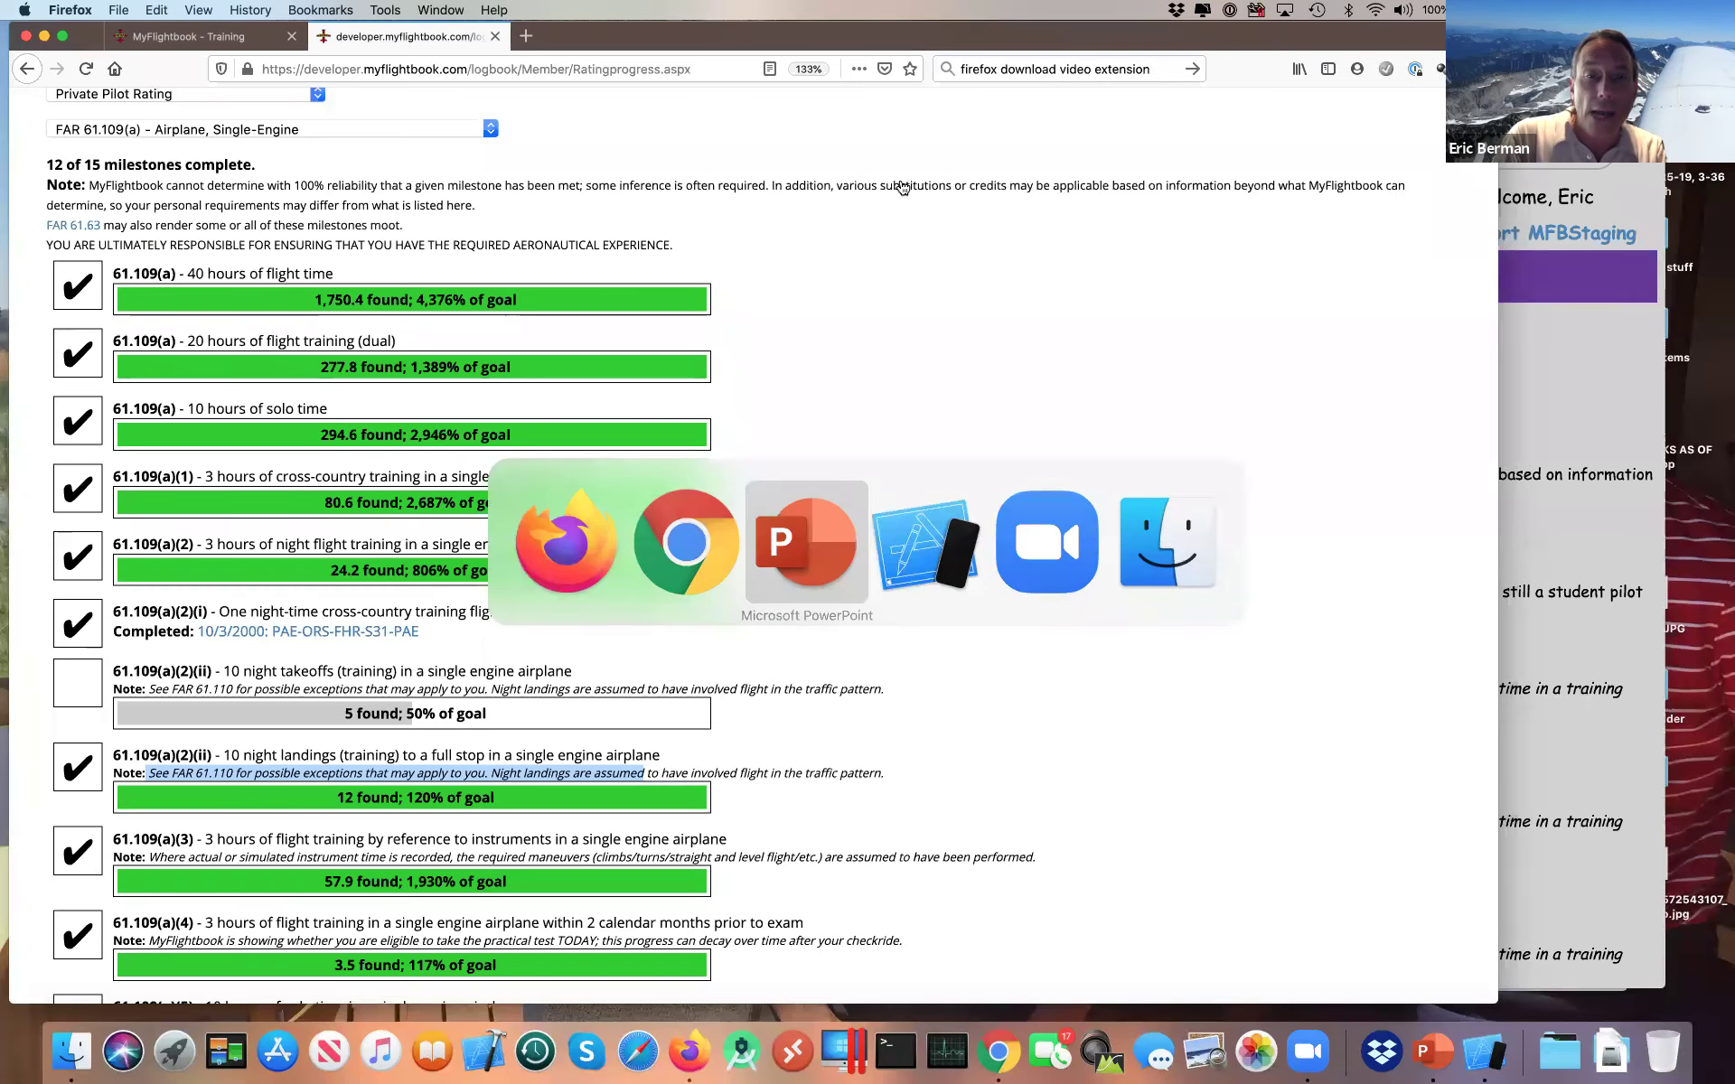
Step: Return to Firefox, clear the landings-note selection, and open the Achievements badges page
{"action": "key", "text": "super+shift+Tab"}
{"action": "key", "text": "super+Tab"}
{"action": "key", "text": "super+Tab"}
{"action": "key", "text": "super+shift+Tab"}
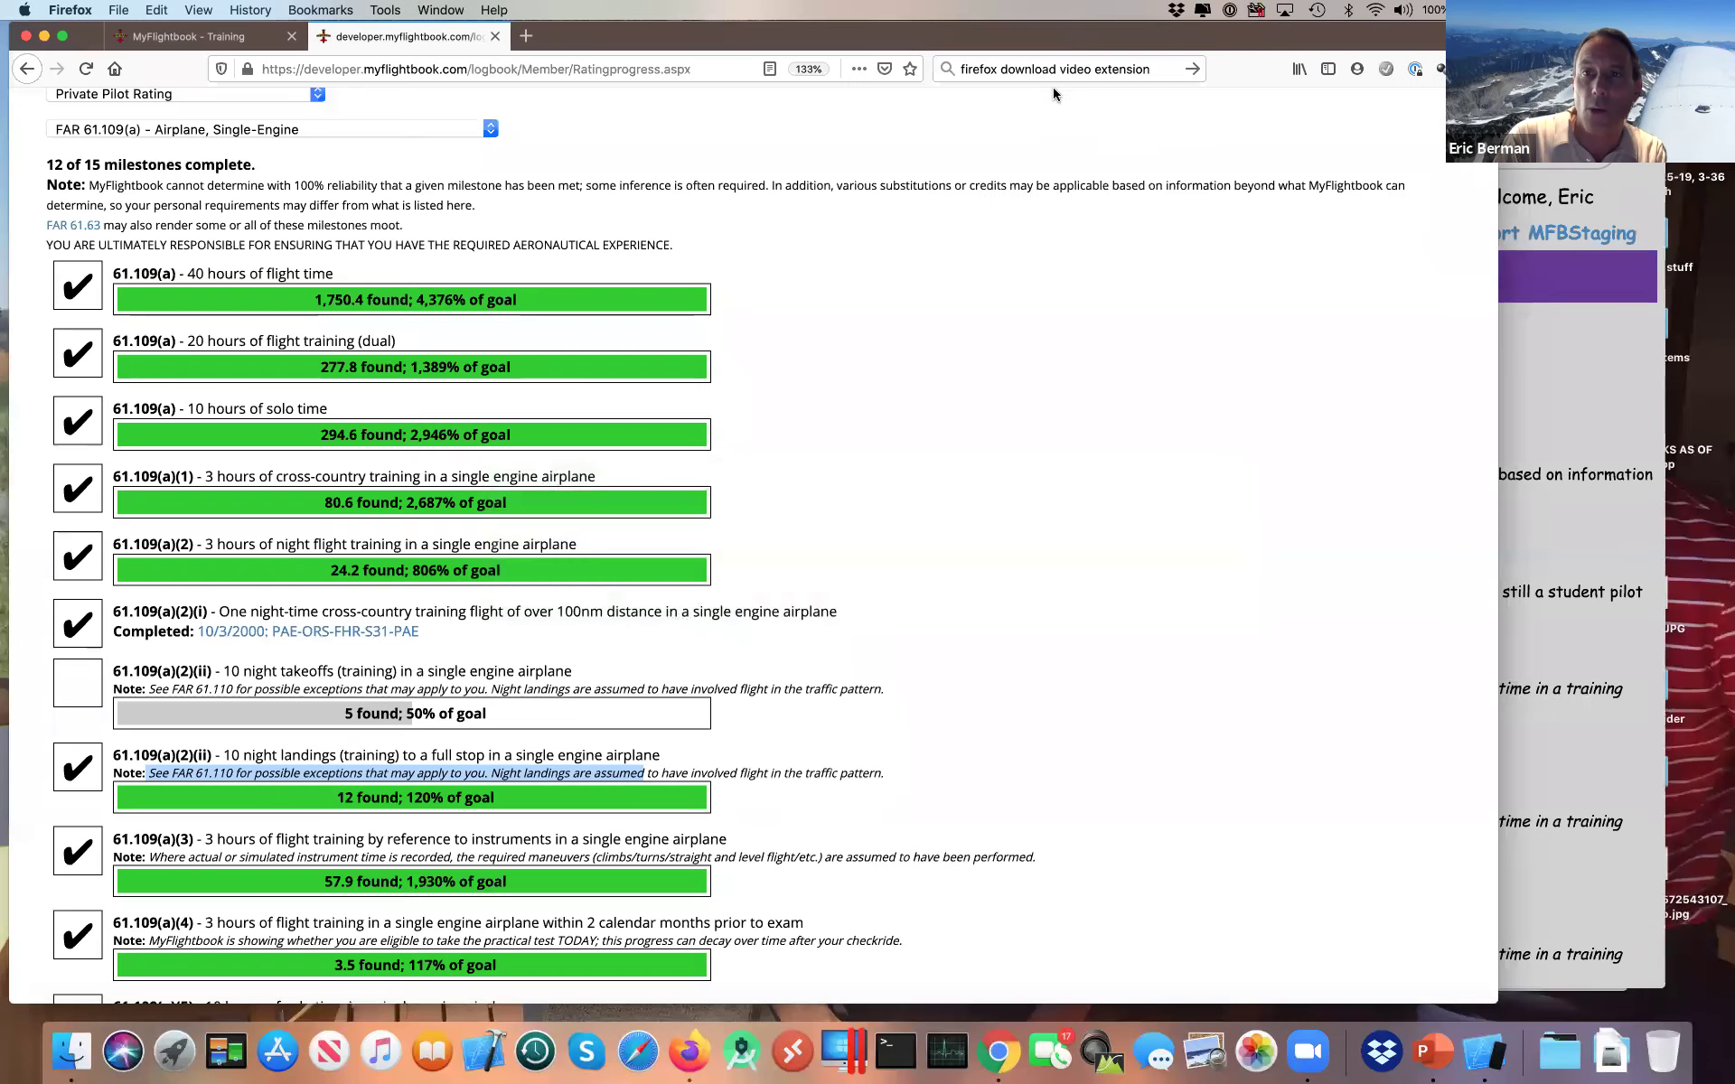
{"action": "left_click", "coordinate": [976, 327]}
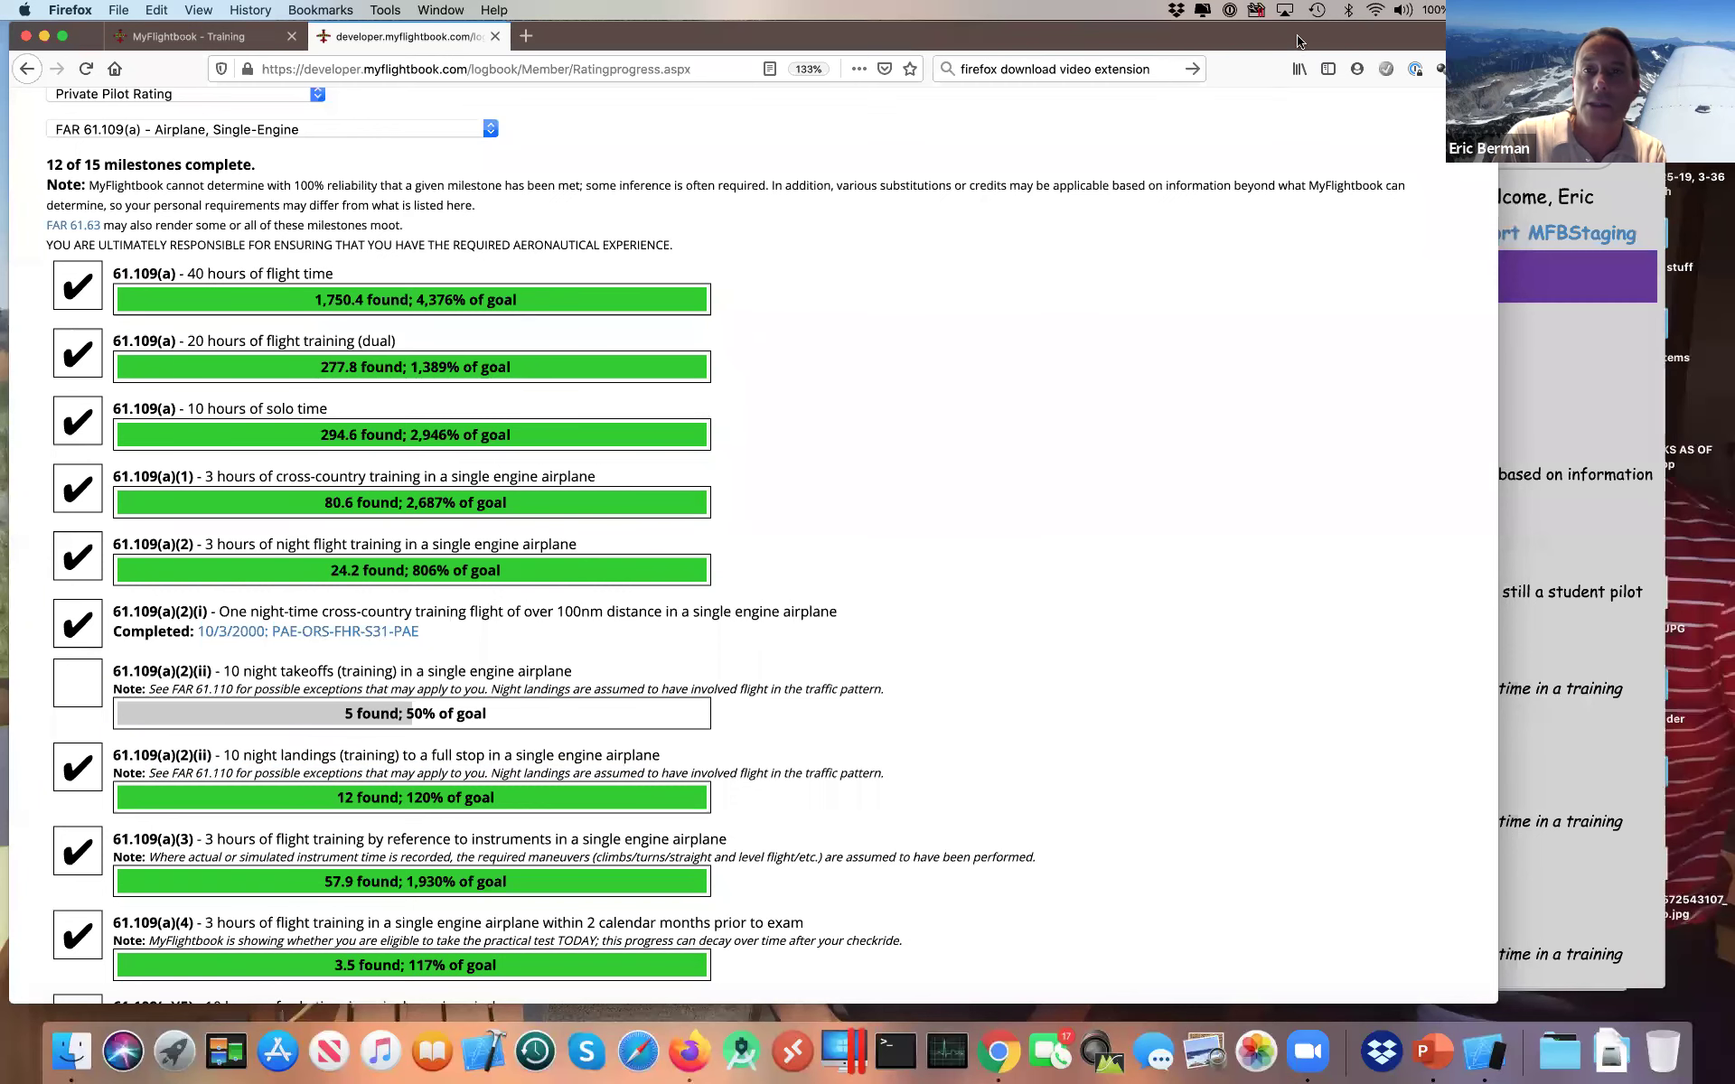
{"action": "scroll", "coordinate": [1101, 223], "scroll_direction": "up", "scroll_amount": 2}
{"action": "mouse_move", "coordinate": [889, 190]}
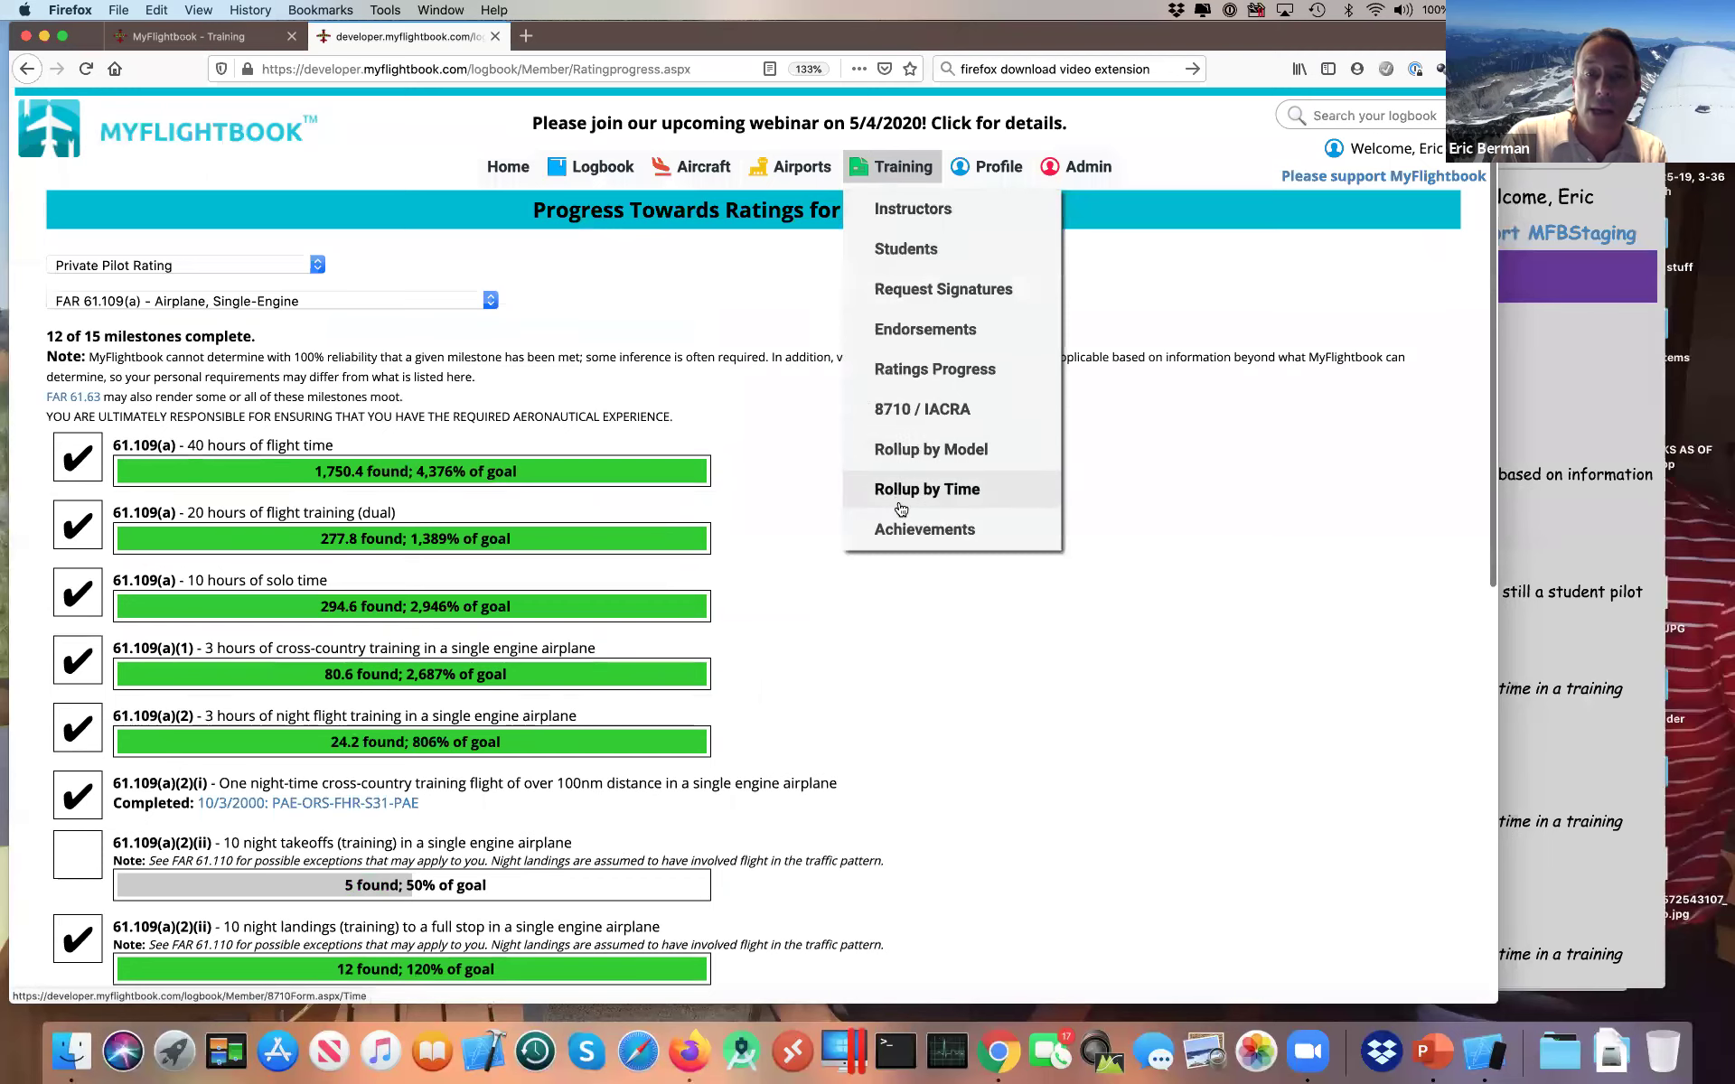
{"action": "left_click", "coordinate": [901, 531]}
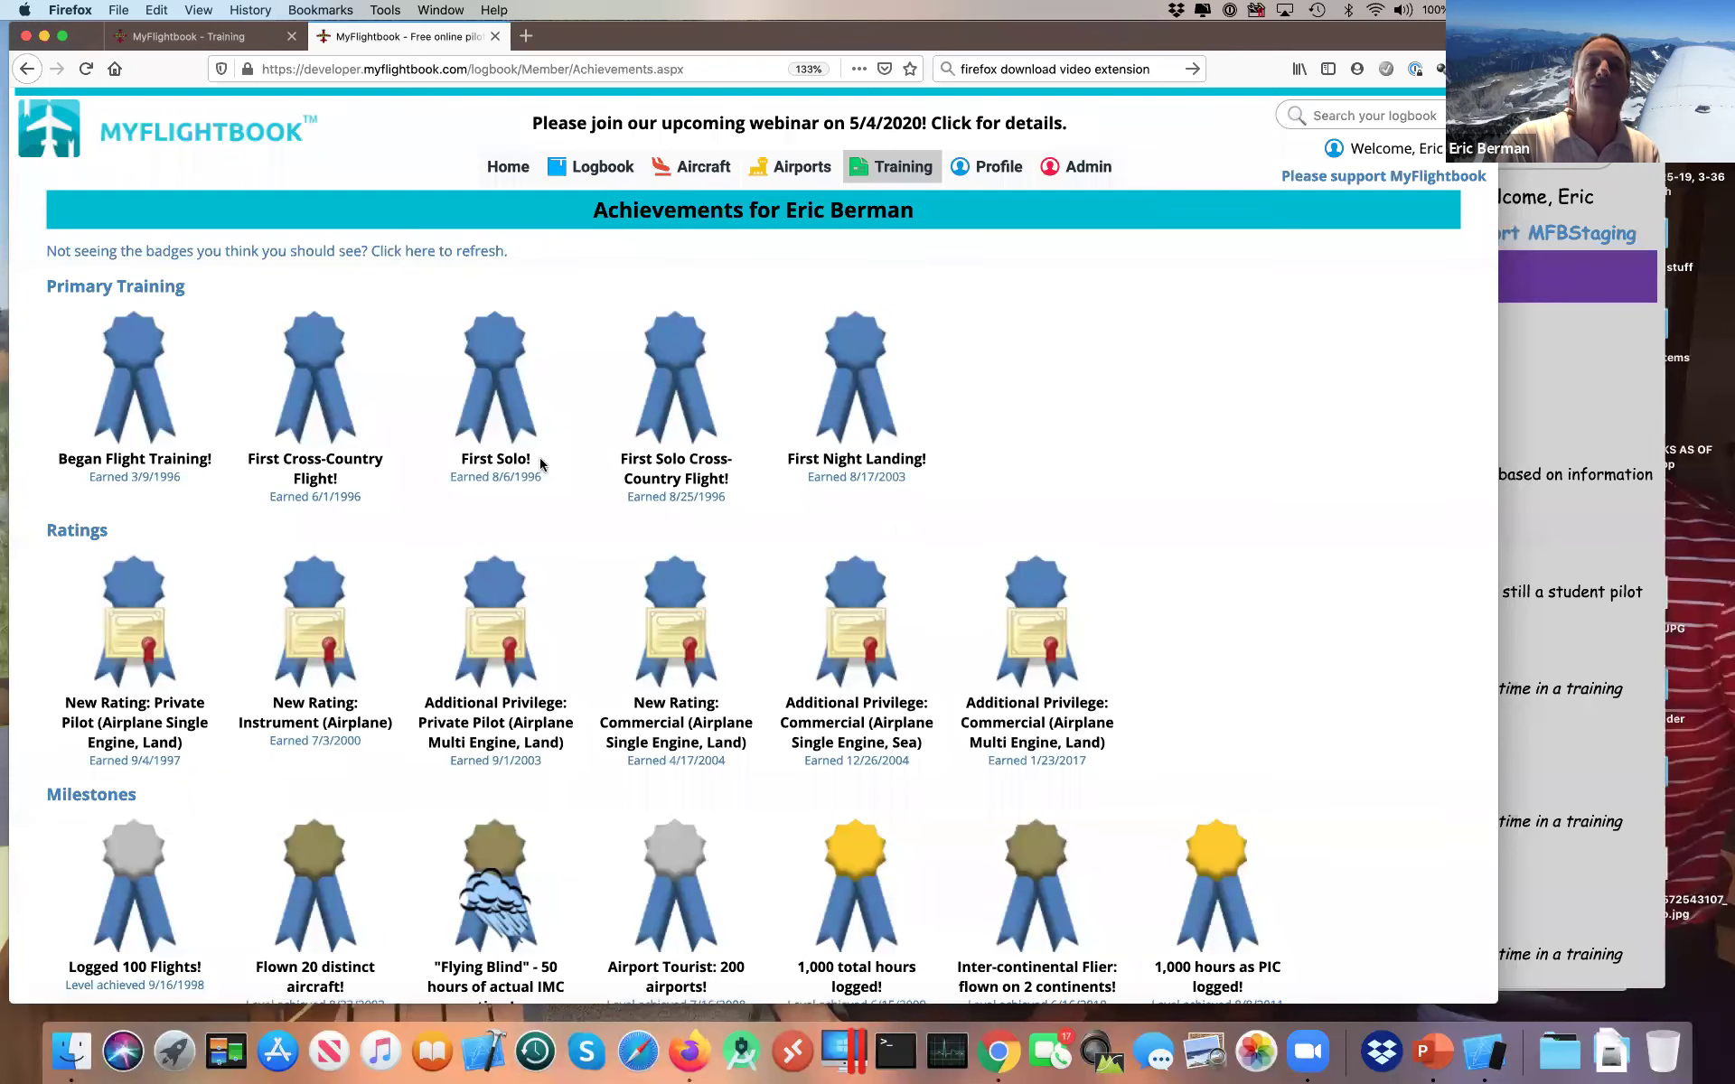
{"action": "scroll", "coordinate": [886, 449], "scroll_direction": "down", "scroll_amount": 1}
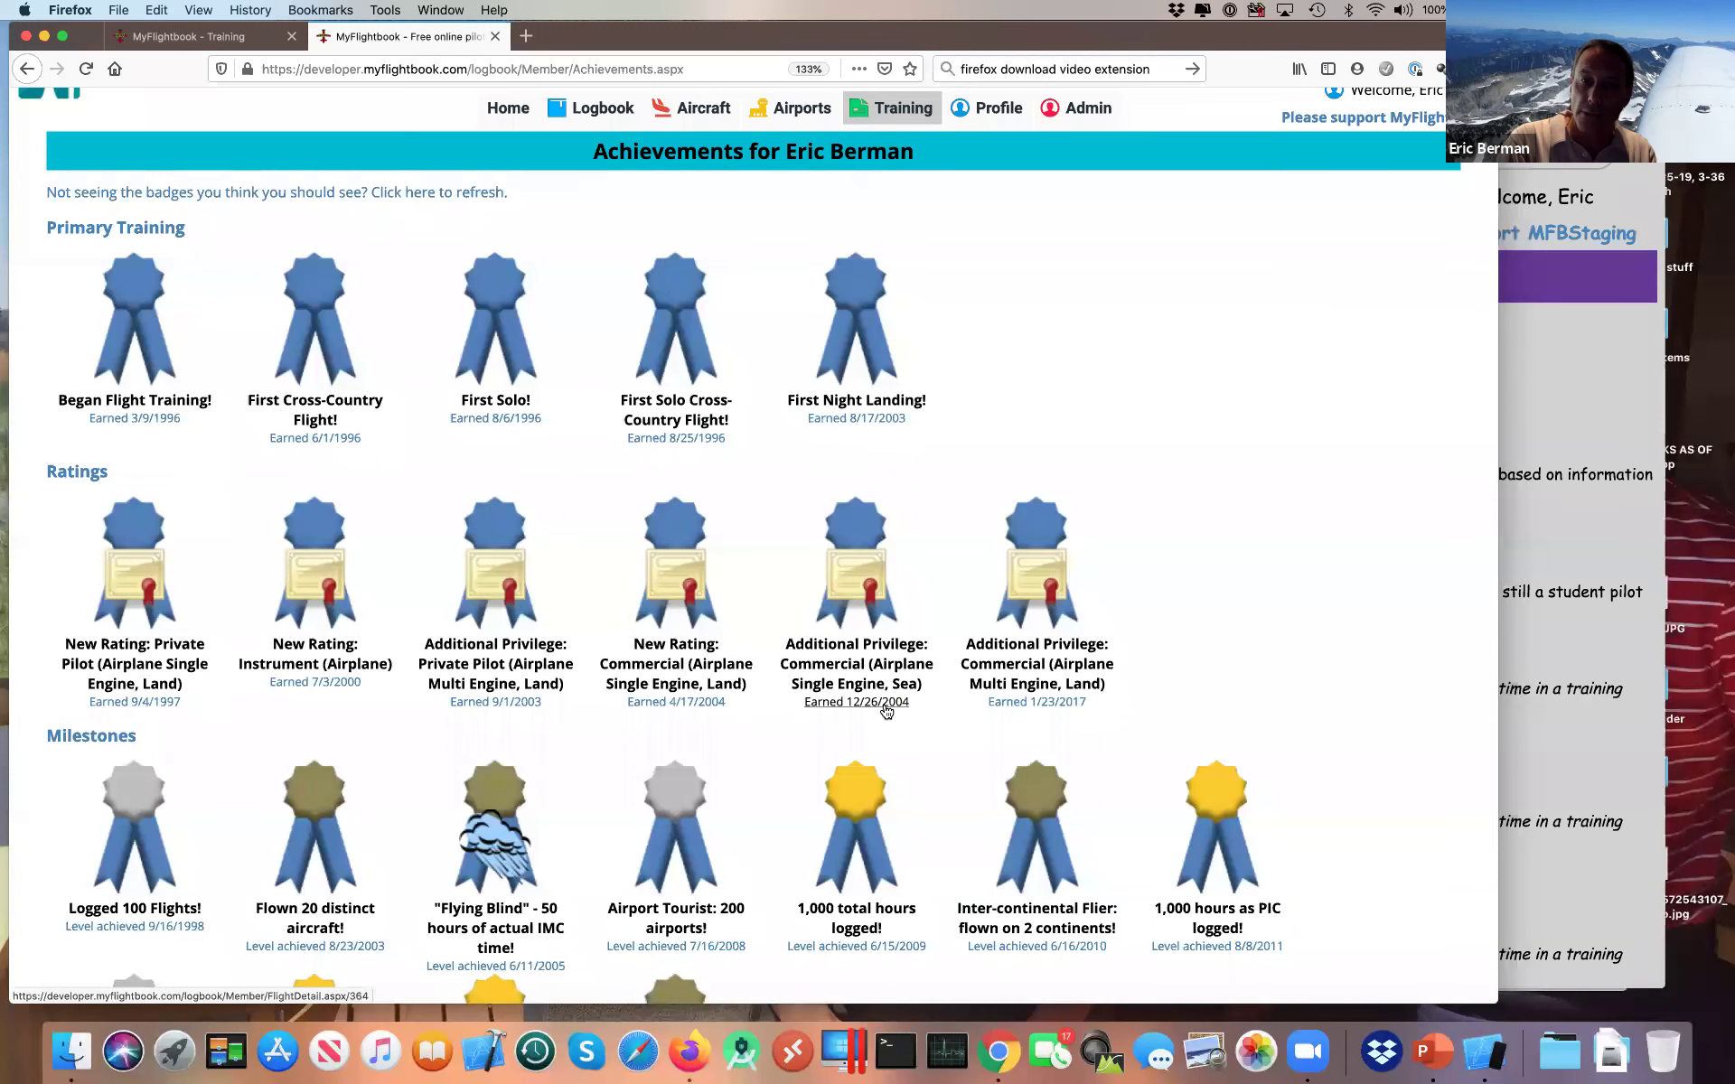
{"action": "left_click", "coordinate": [885, 711]}
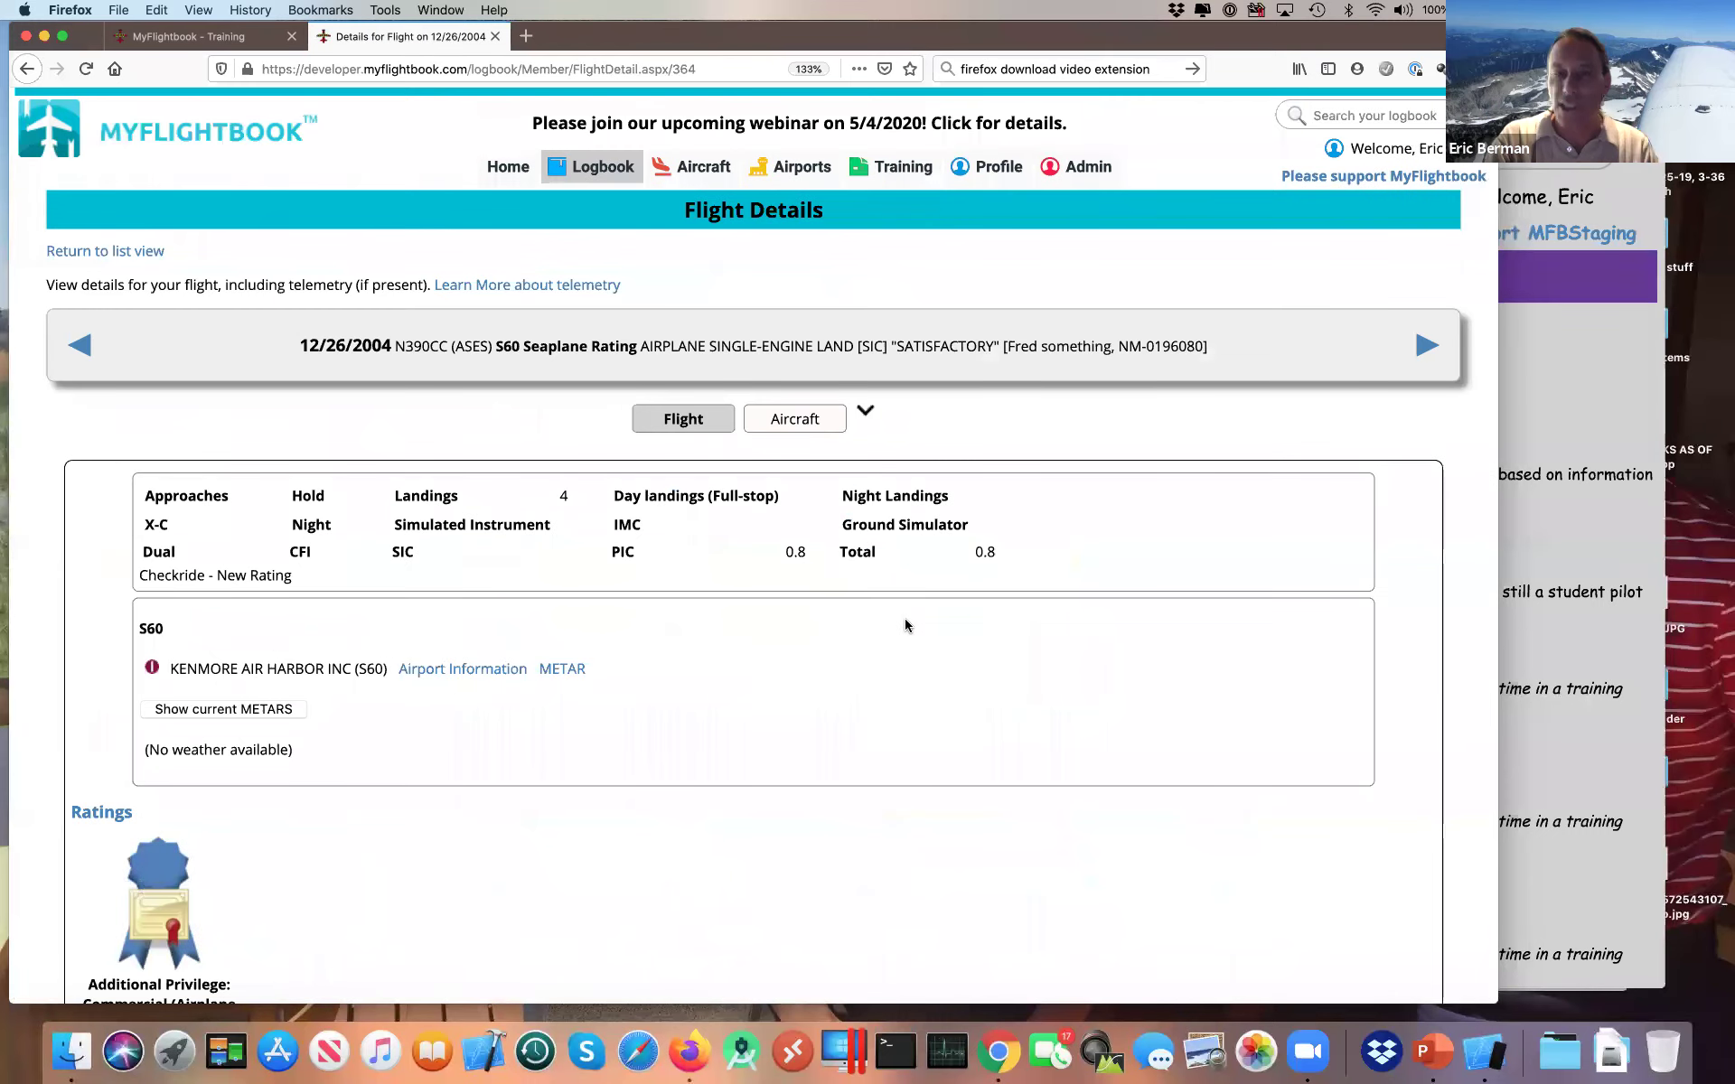
{"action": "scroll", "coordinate": [904, 624], "scroll_direction": "down", "scroll_amount": 2}
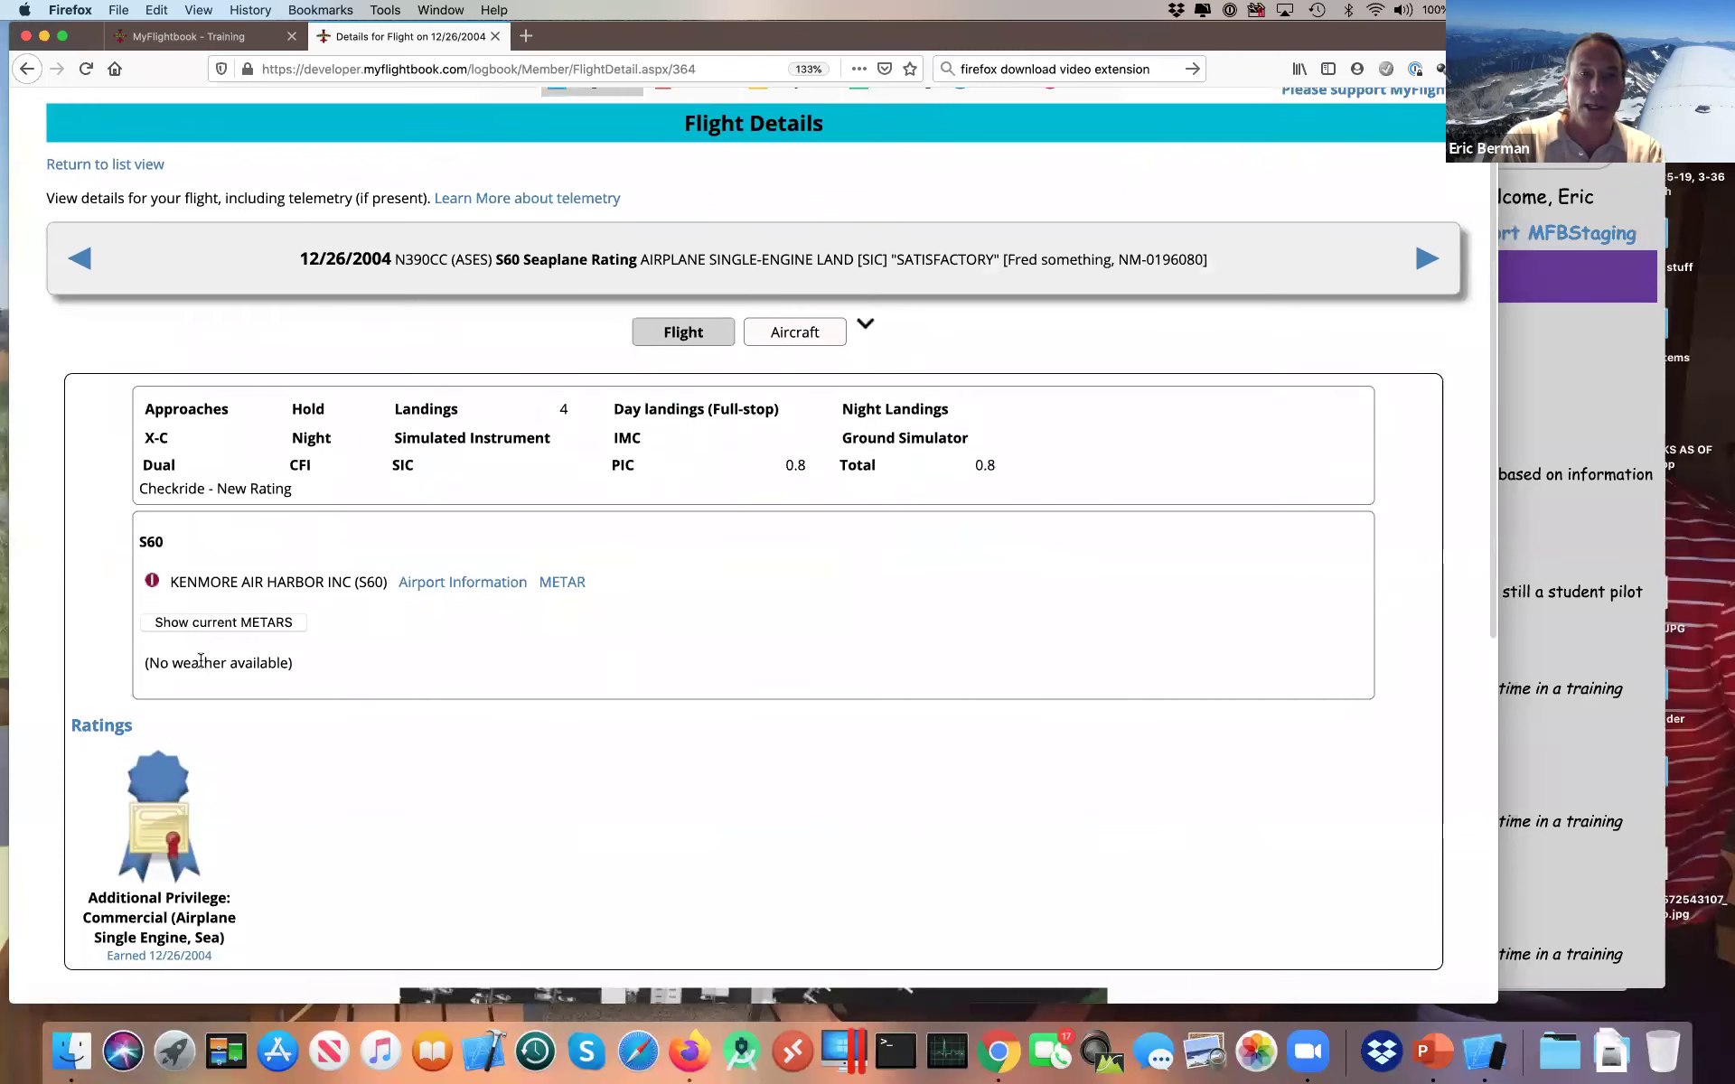
{"action": "key", "text": "super+bracketleft"}
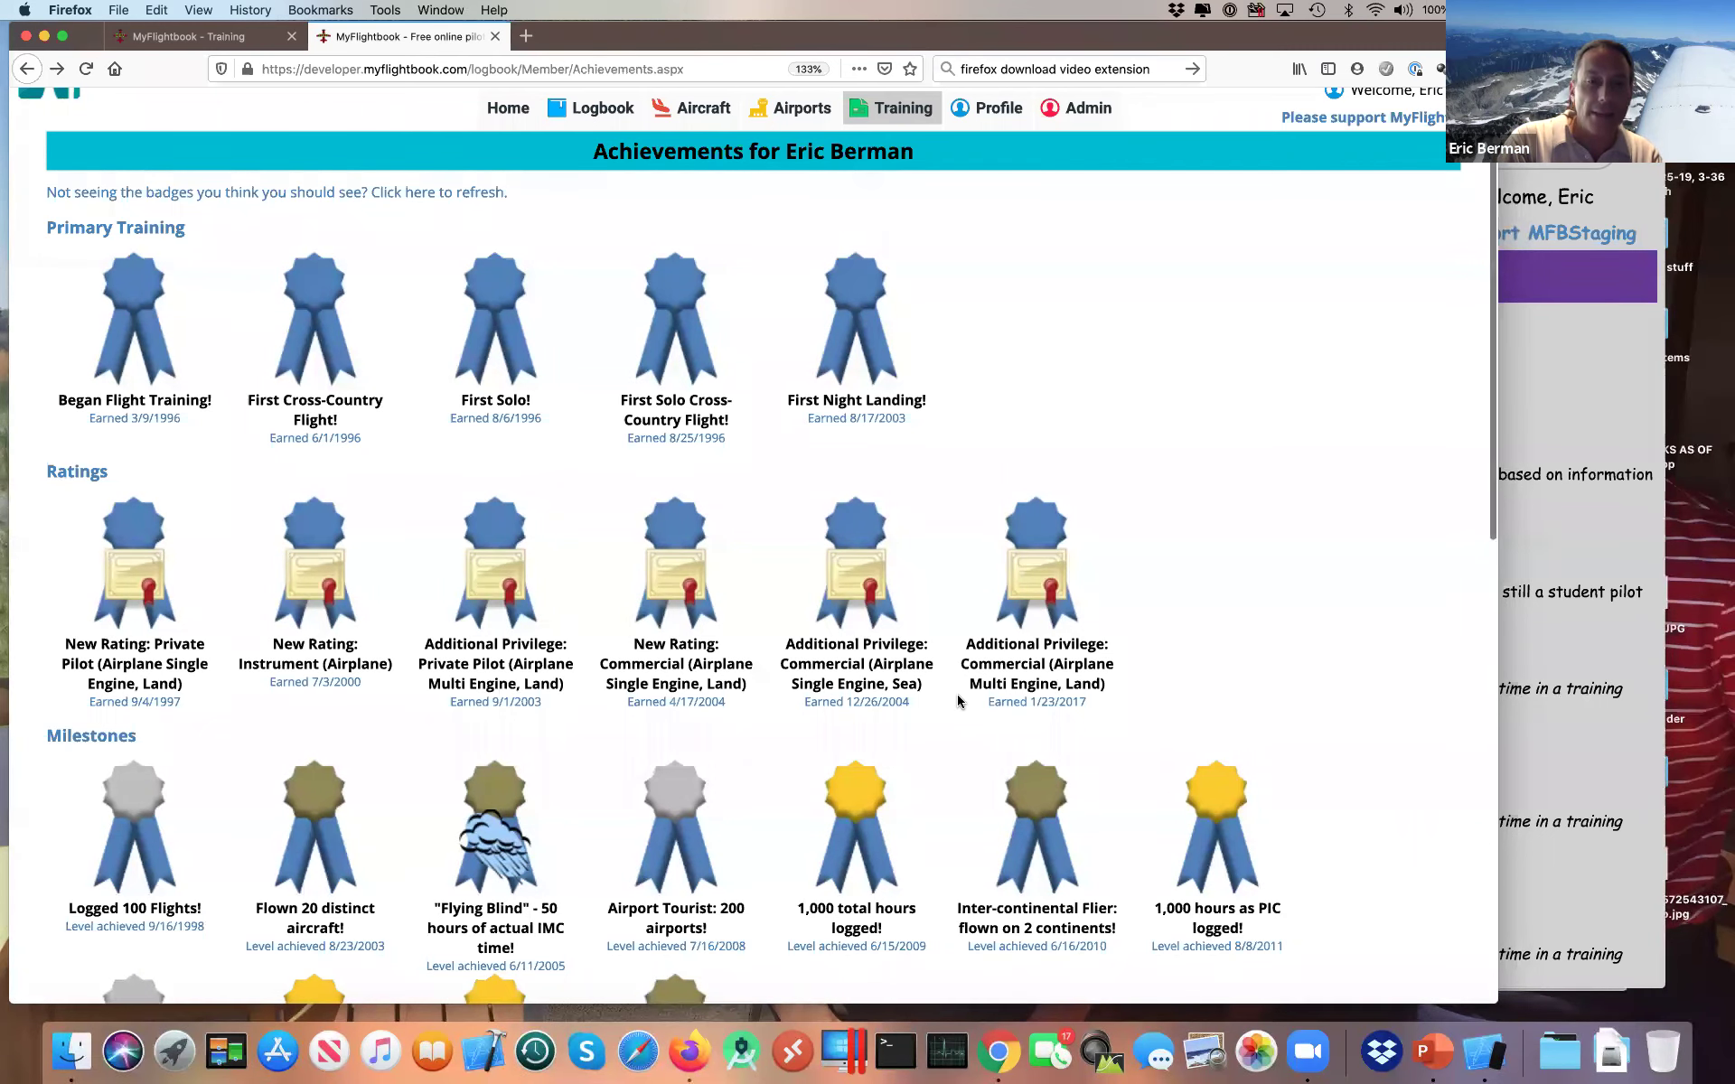
Step: Scroll down to the Flying stats section and open its All Dates range dropdown
{"action": "scroll", "coordinate": [958, 701], "scroll_direction": "down", "scroll_amount": 3}
{"action": "scroll", "coordinate": [958, 701], "scroll_direction": "down", "scroll_amount": 8}
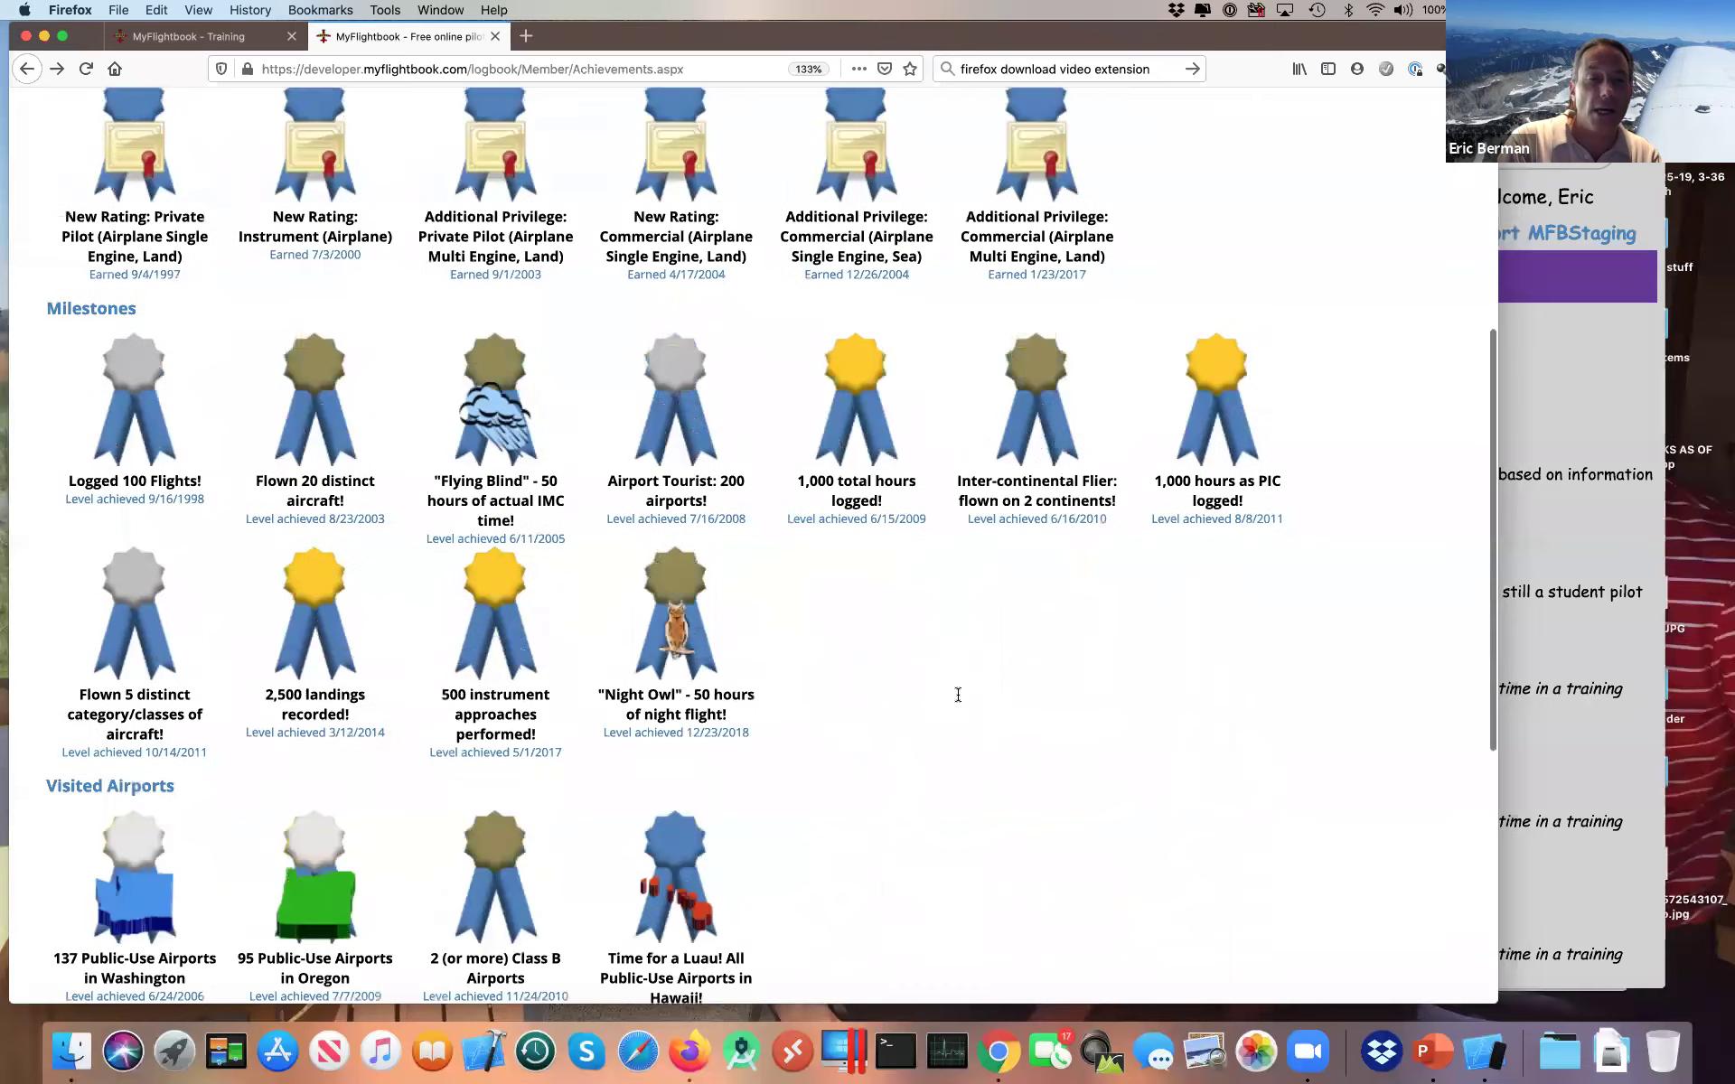
{"action": "scroll", "coordinate": [958, 701], "scroll_direction": "down", "scroll_amount": 5}
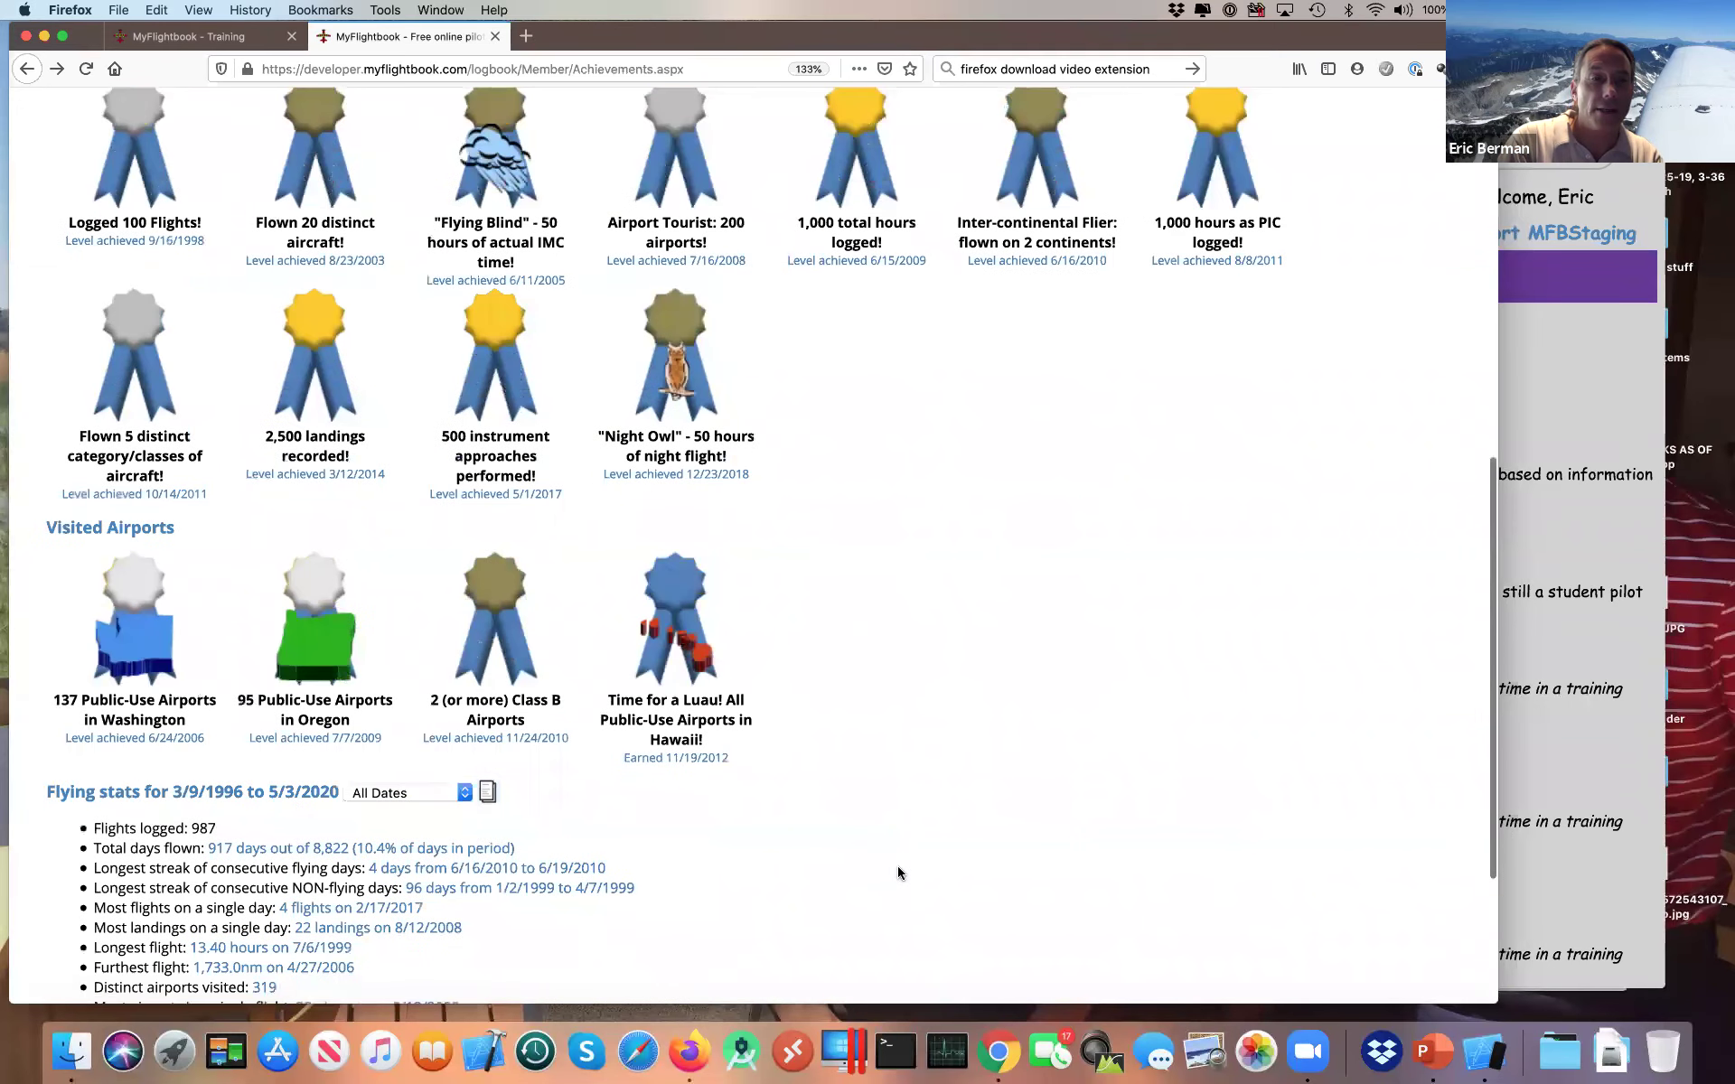
{"action": "scroll", "coordinate": [898, 872], "scroll_direction": "down", "scroll_amount": 6}
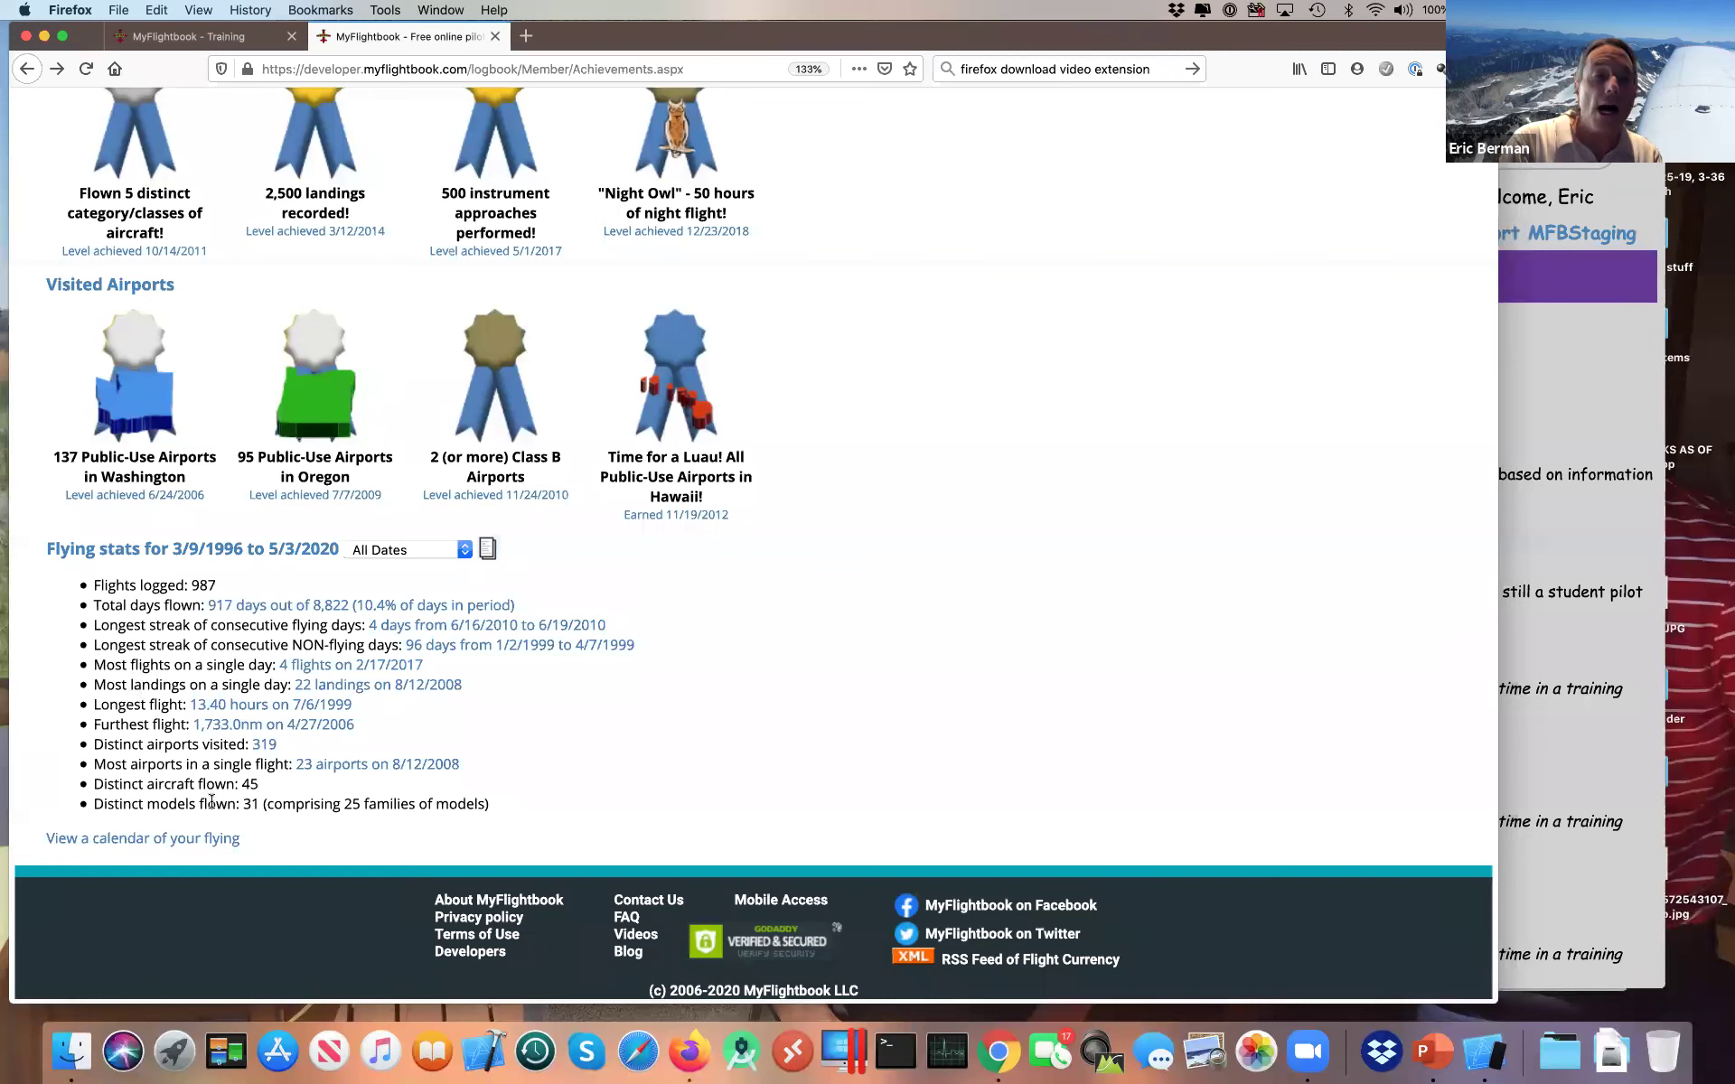
{"action": "left_click", "coordinate": [421, 554]}
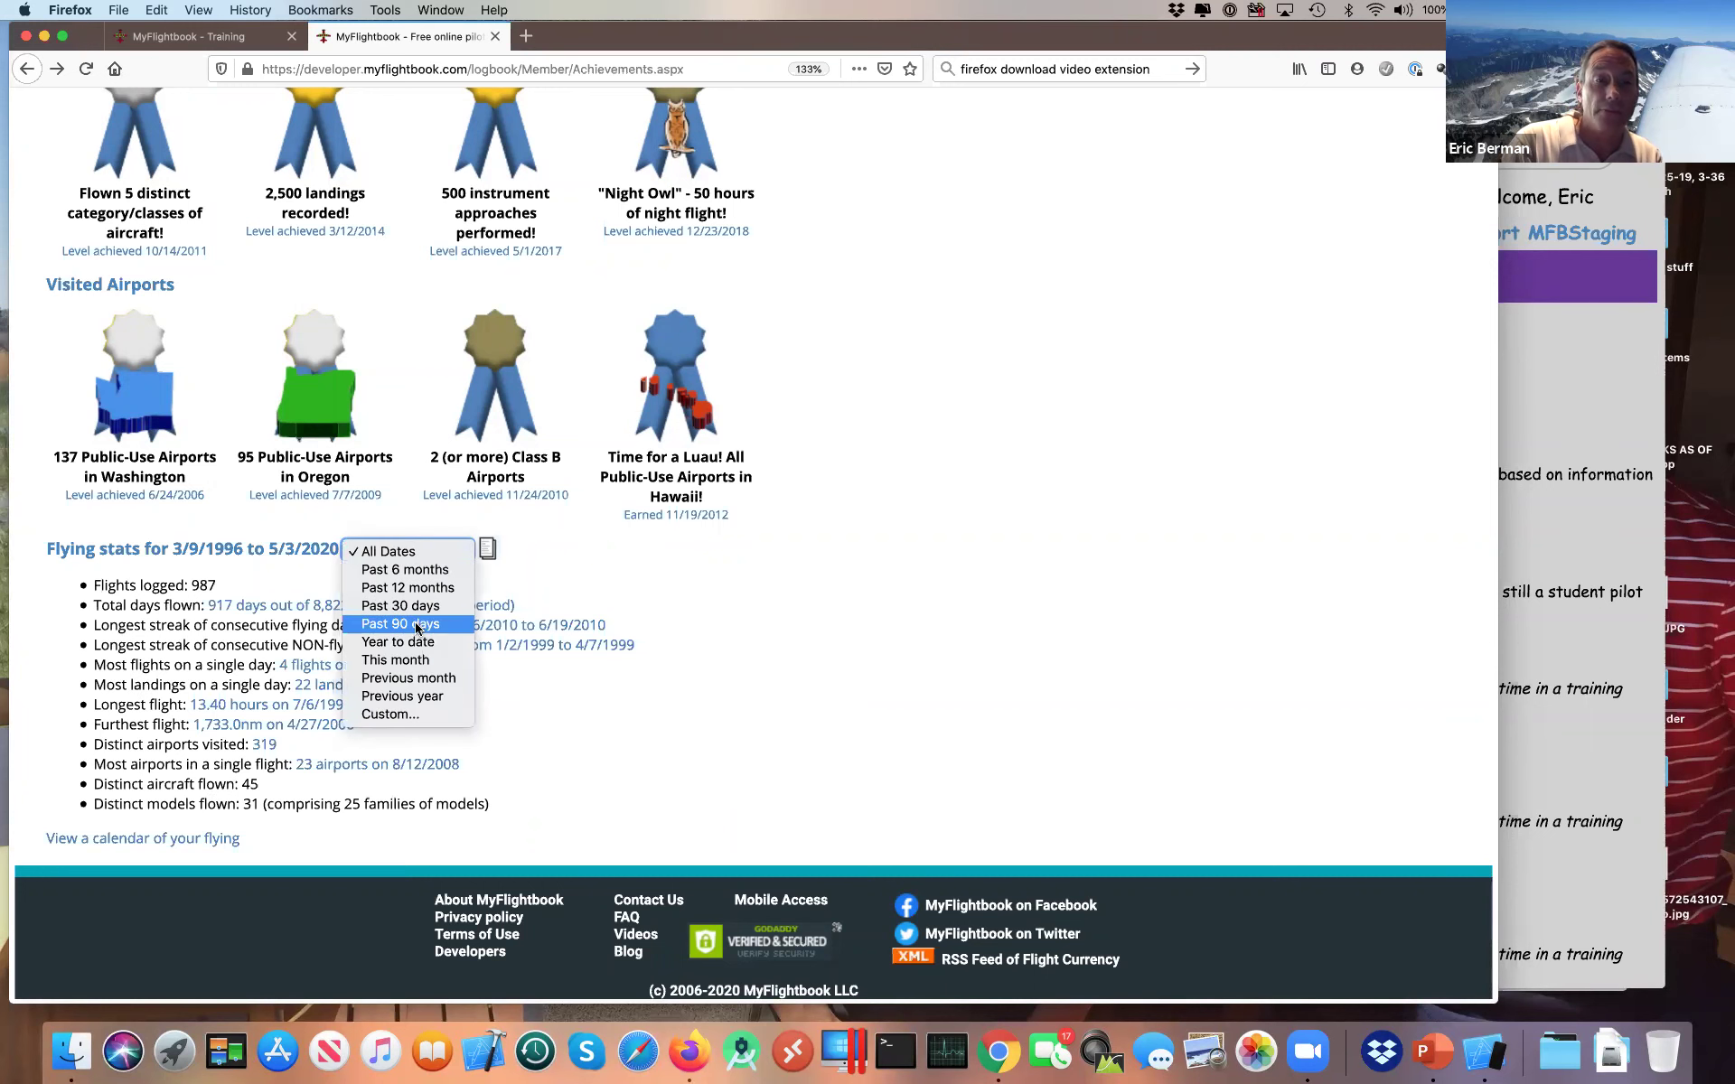
Step: Limit the flying stats to the past 90 days (7 flights, 7 airports) and copy them to the clipboard
{"action": "left_click", "coordinate": [418, 625]}
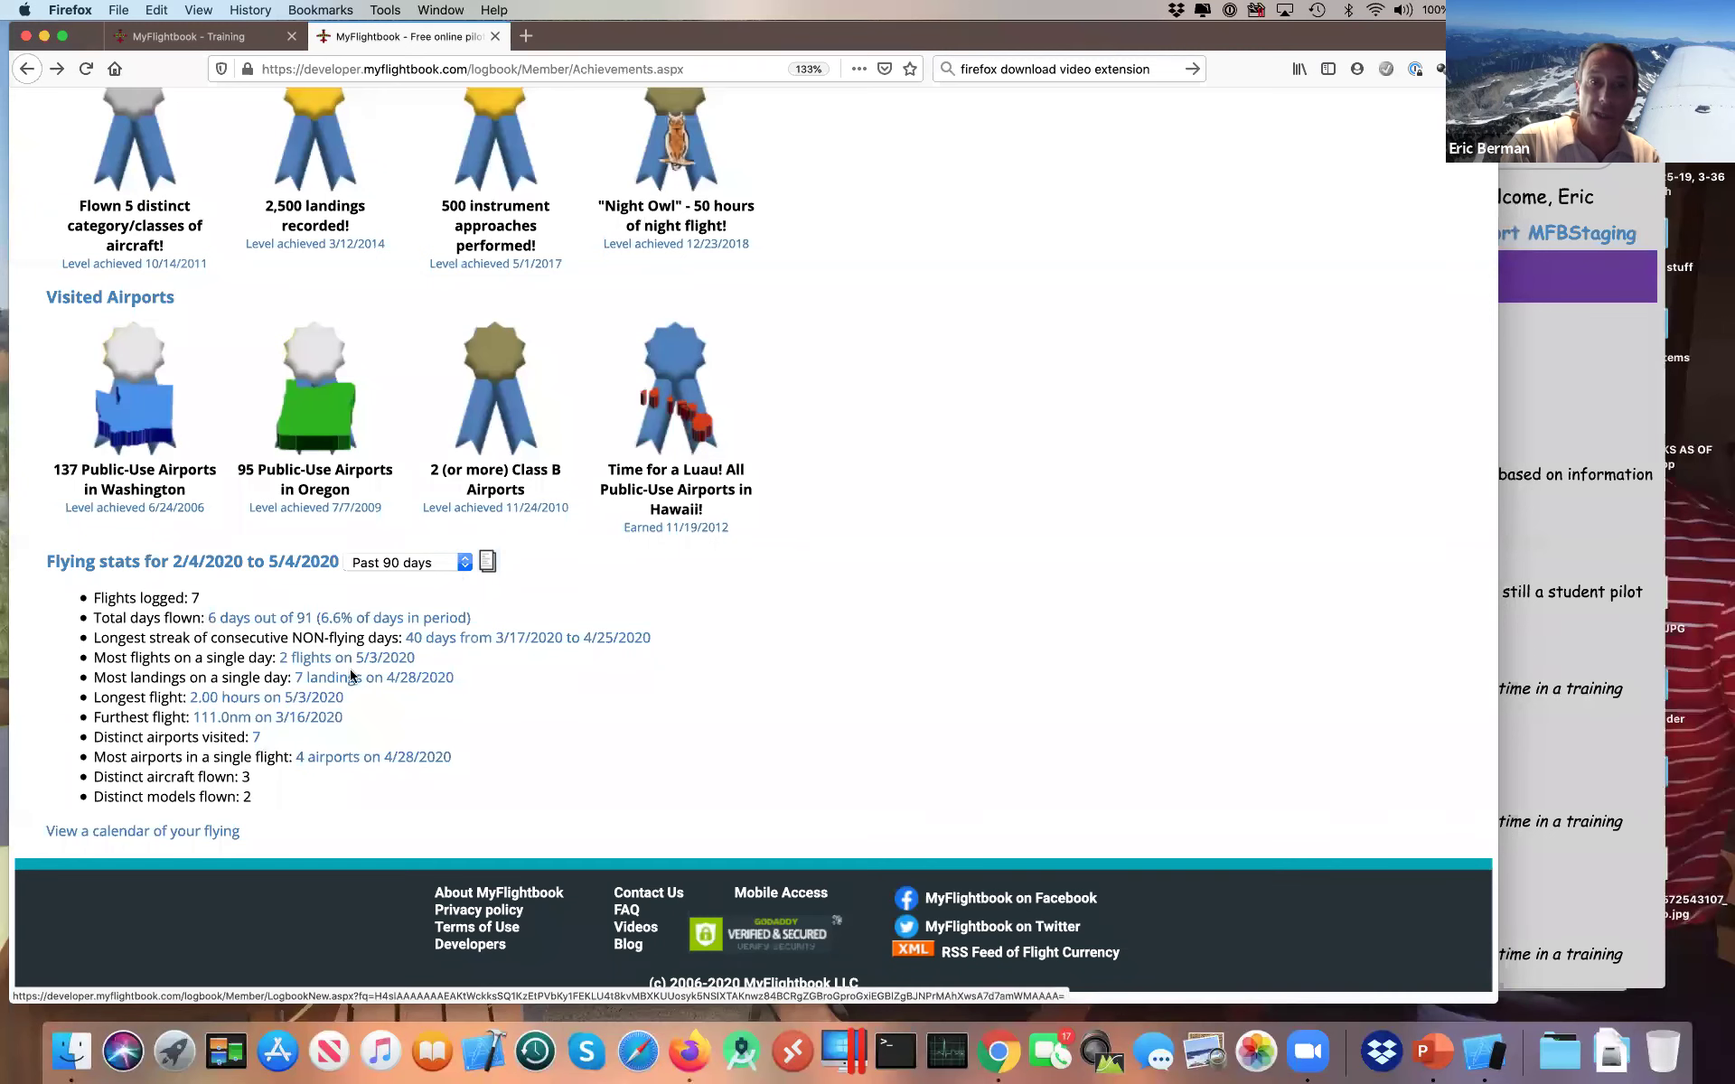
{"action": "left_click", "coordinate": [464, 562]}
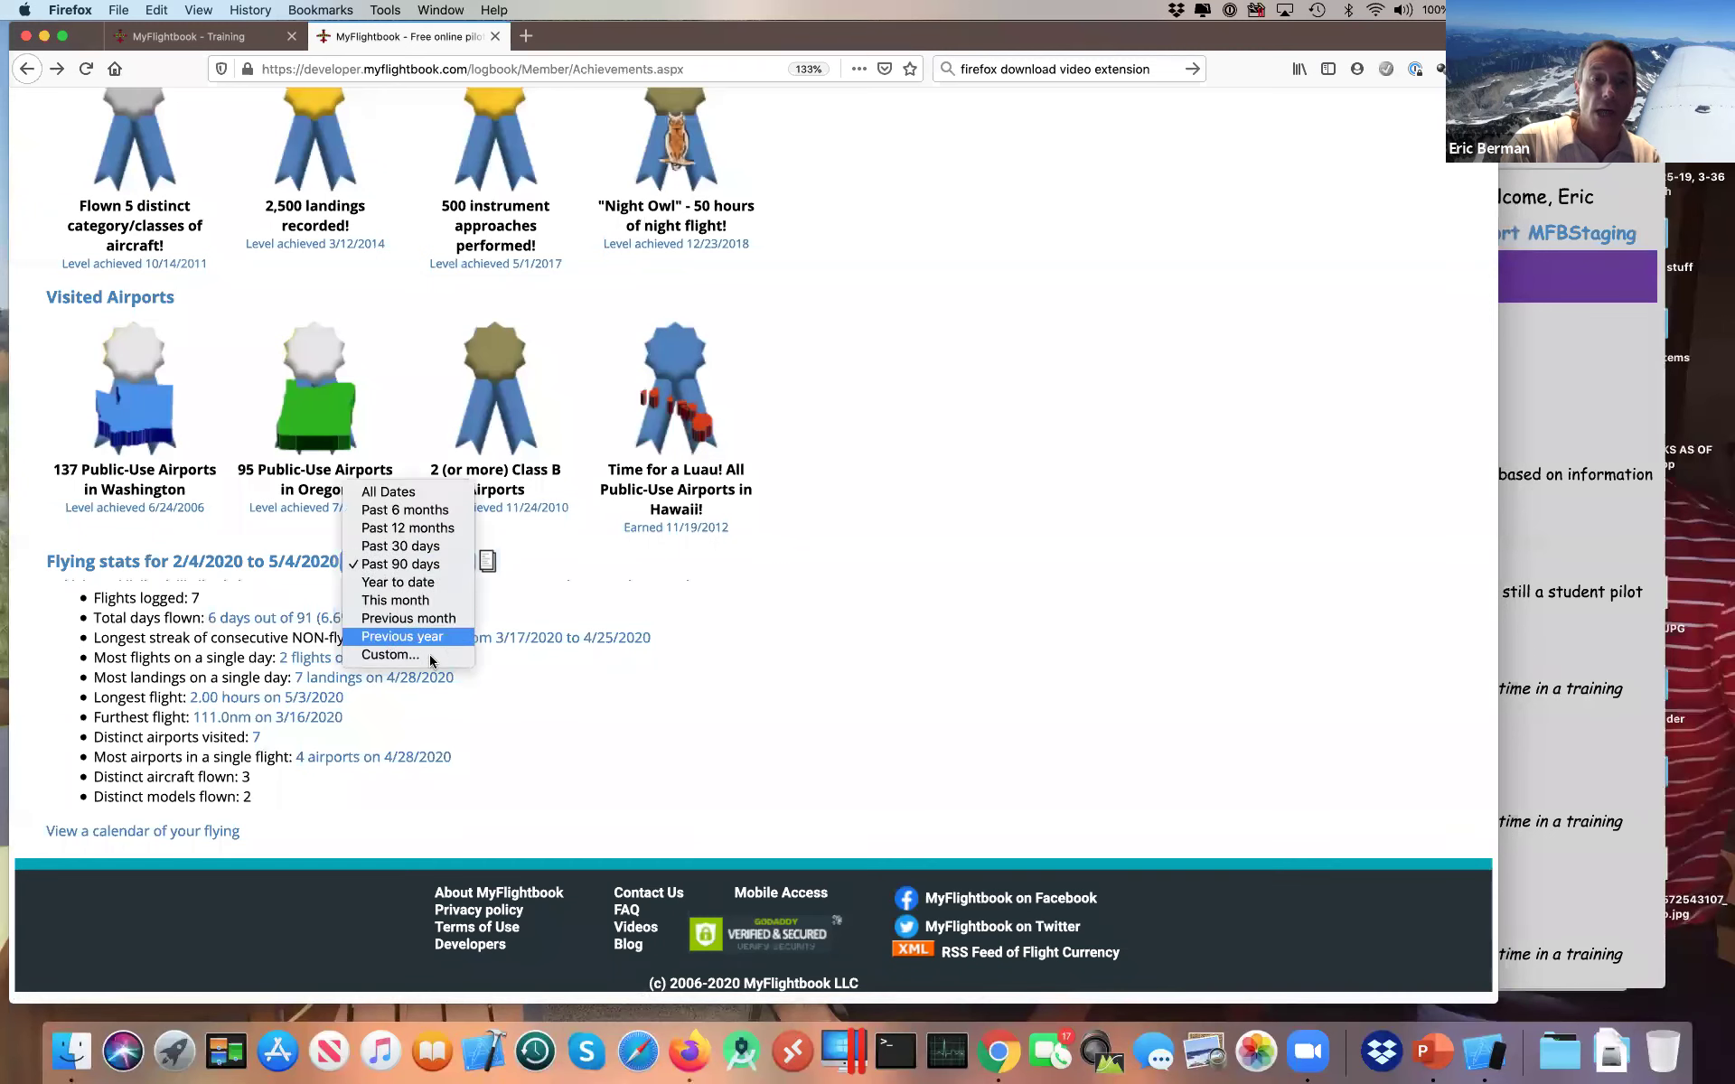
{"action": "left_click", "coordinate": [573, 548]}
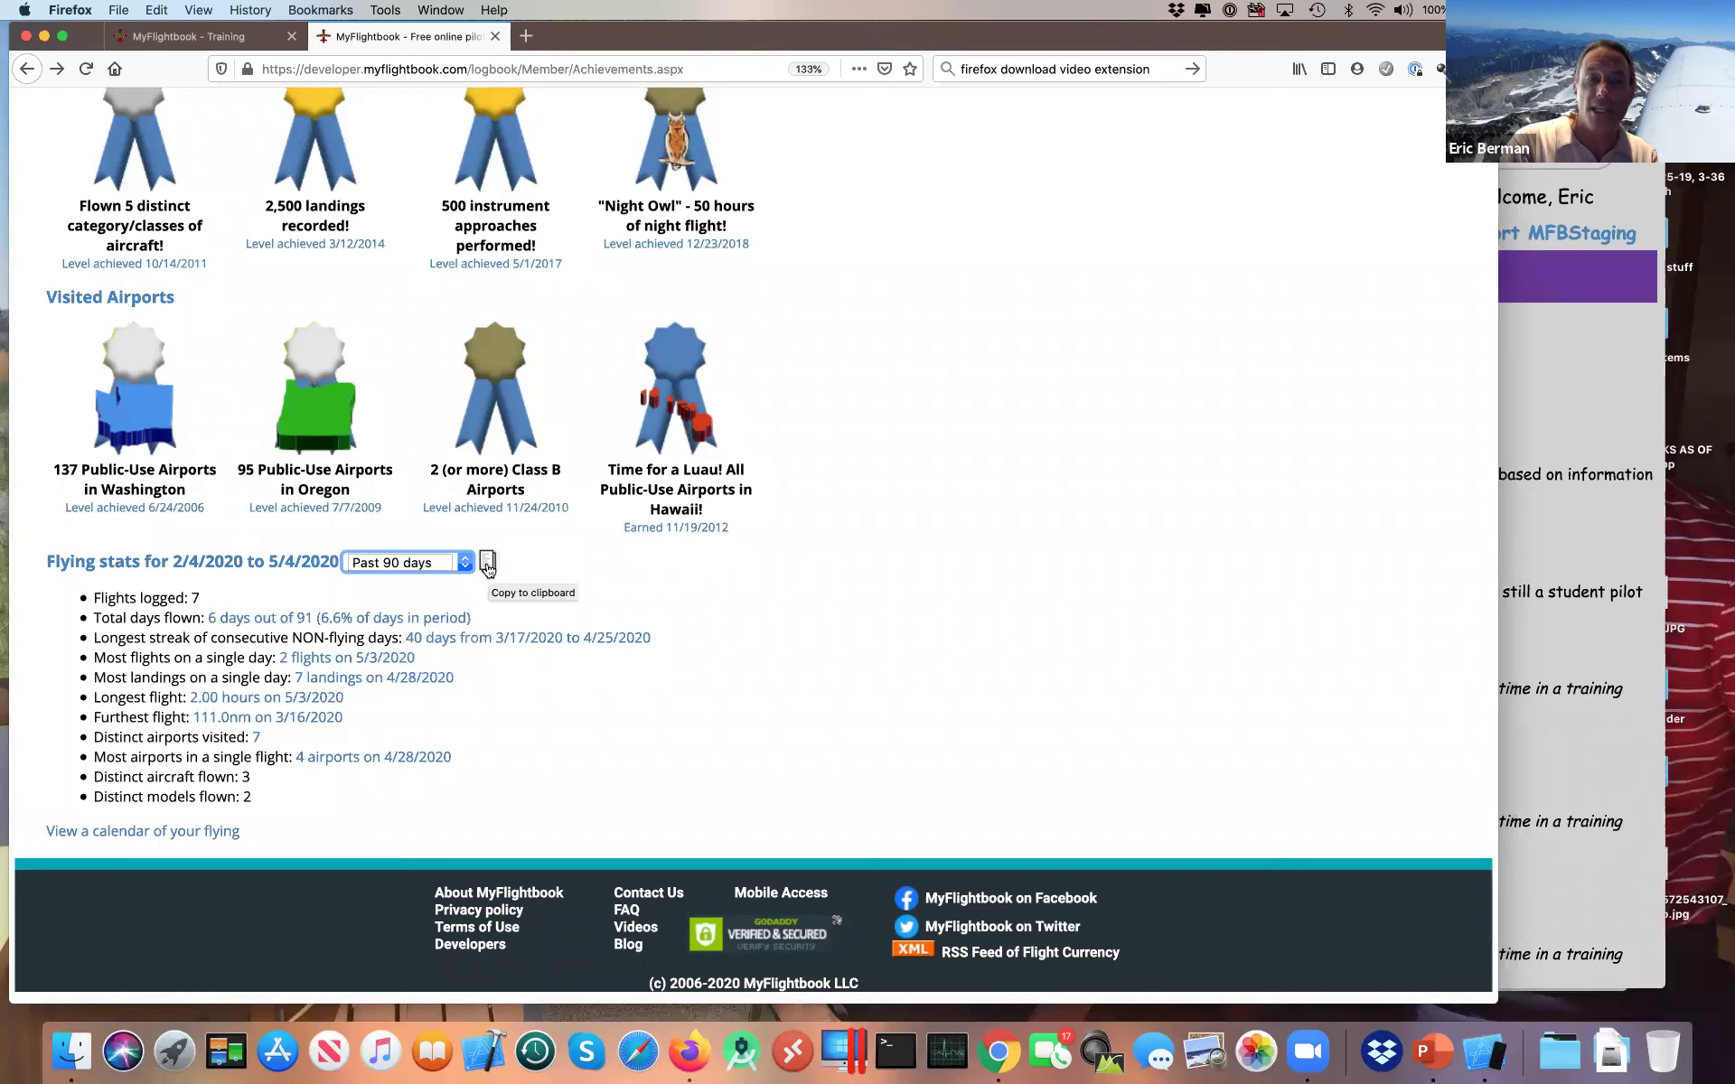
{"action": "left_click", "coordinate": [487, 564]}
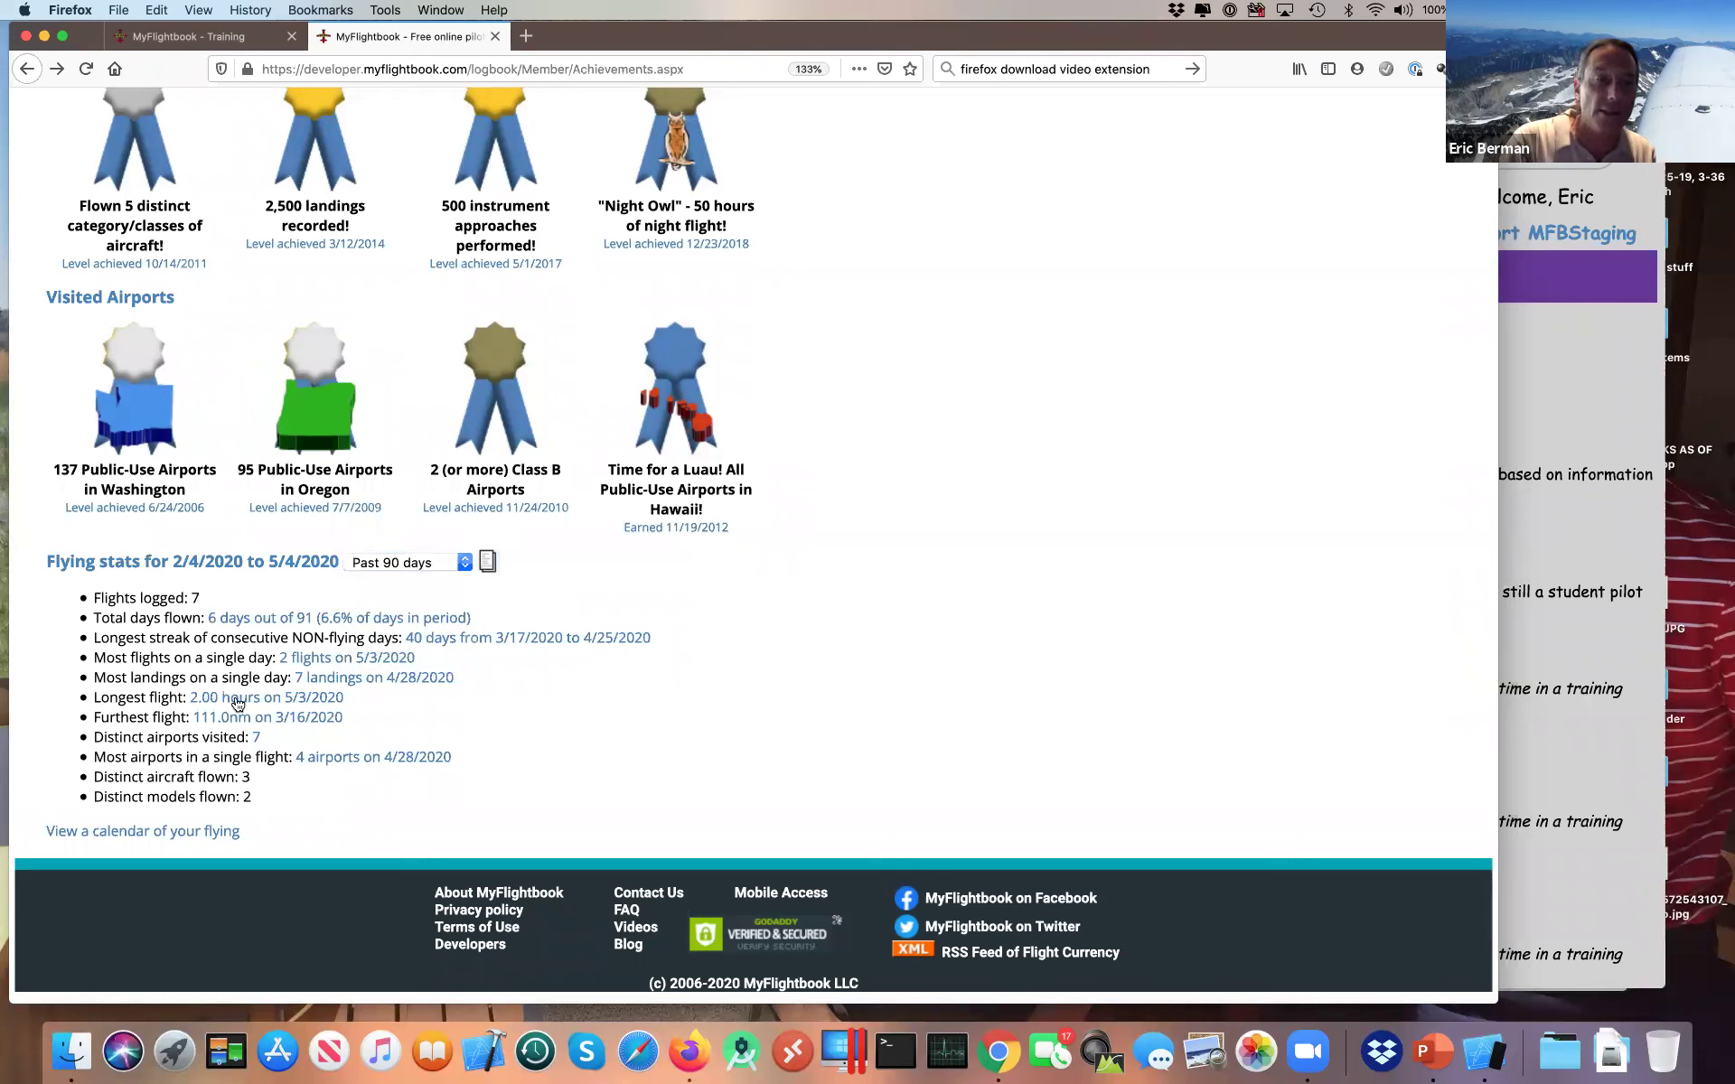
Step: Show the flights-per-day calendar for 2/4/2020 to 5/4/2020 below the flying stats
{"action": "left_click", "coordinate": [170, 833]}
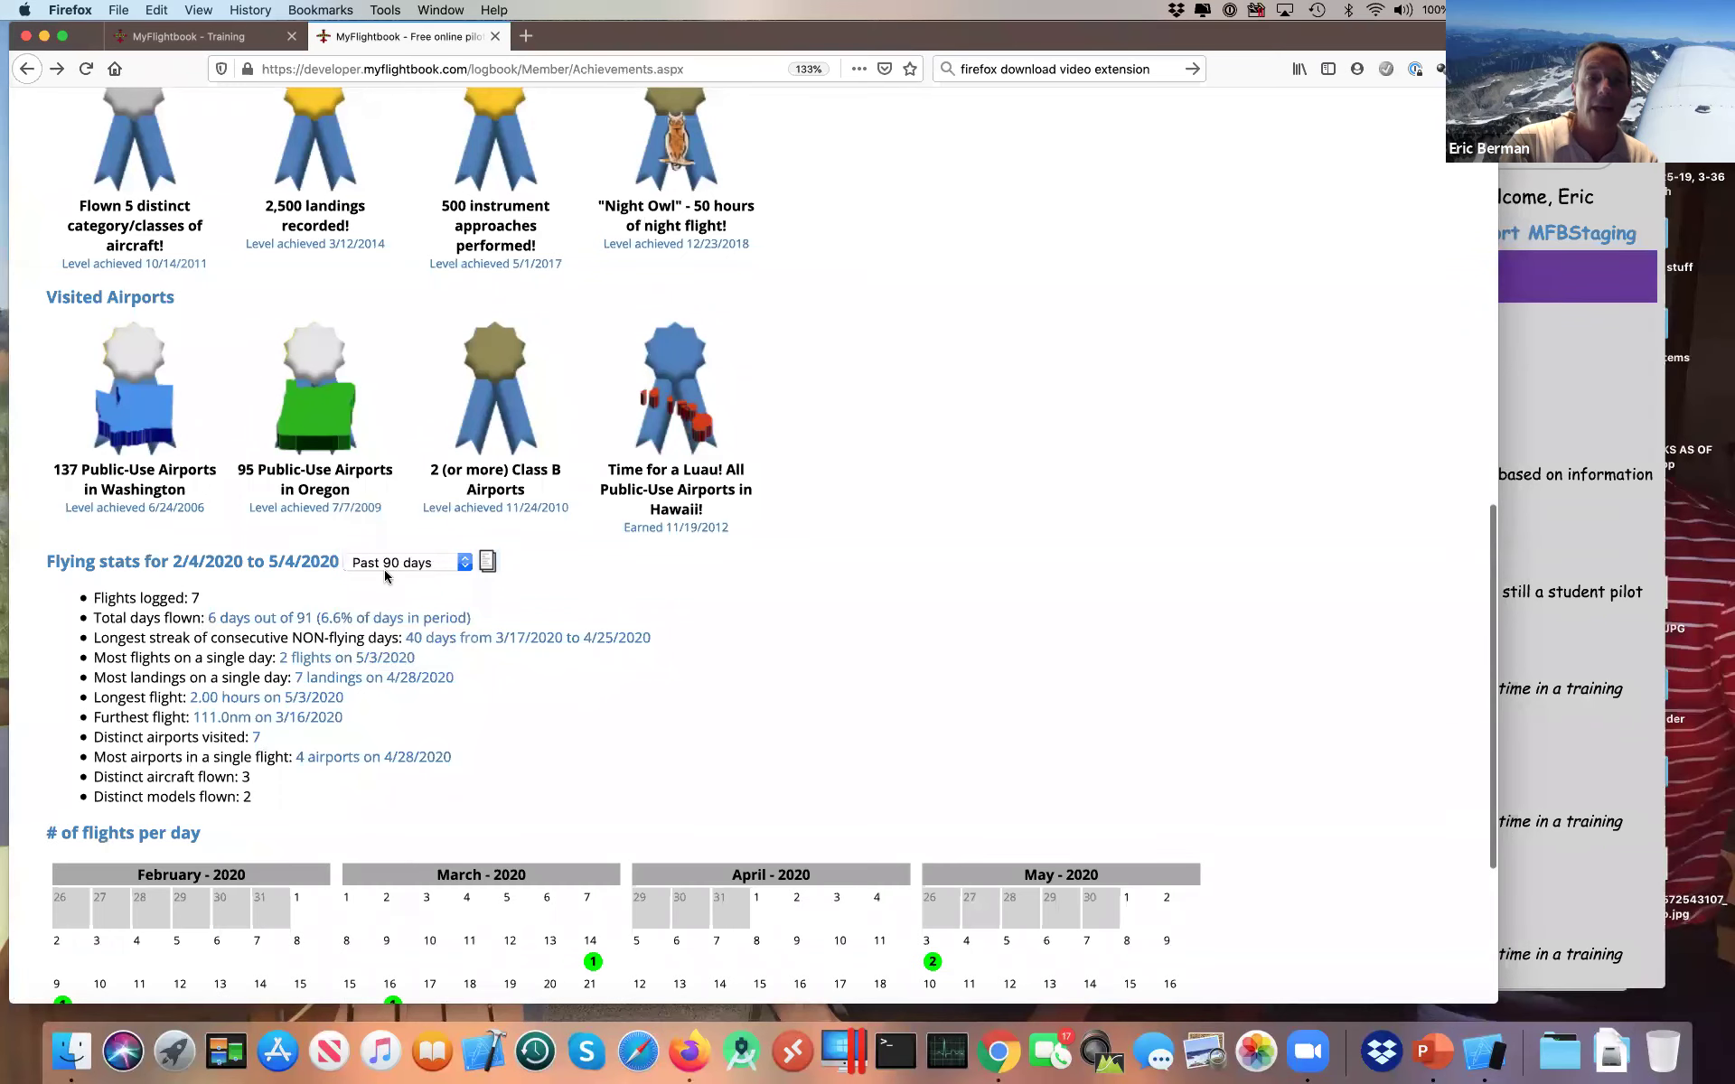
{"action": "scroll", "coordinate": [648, 641], "scroll_direction": "down", "scroll_amount": 5}
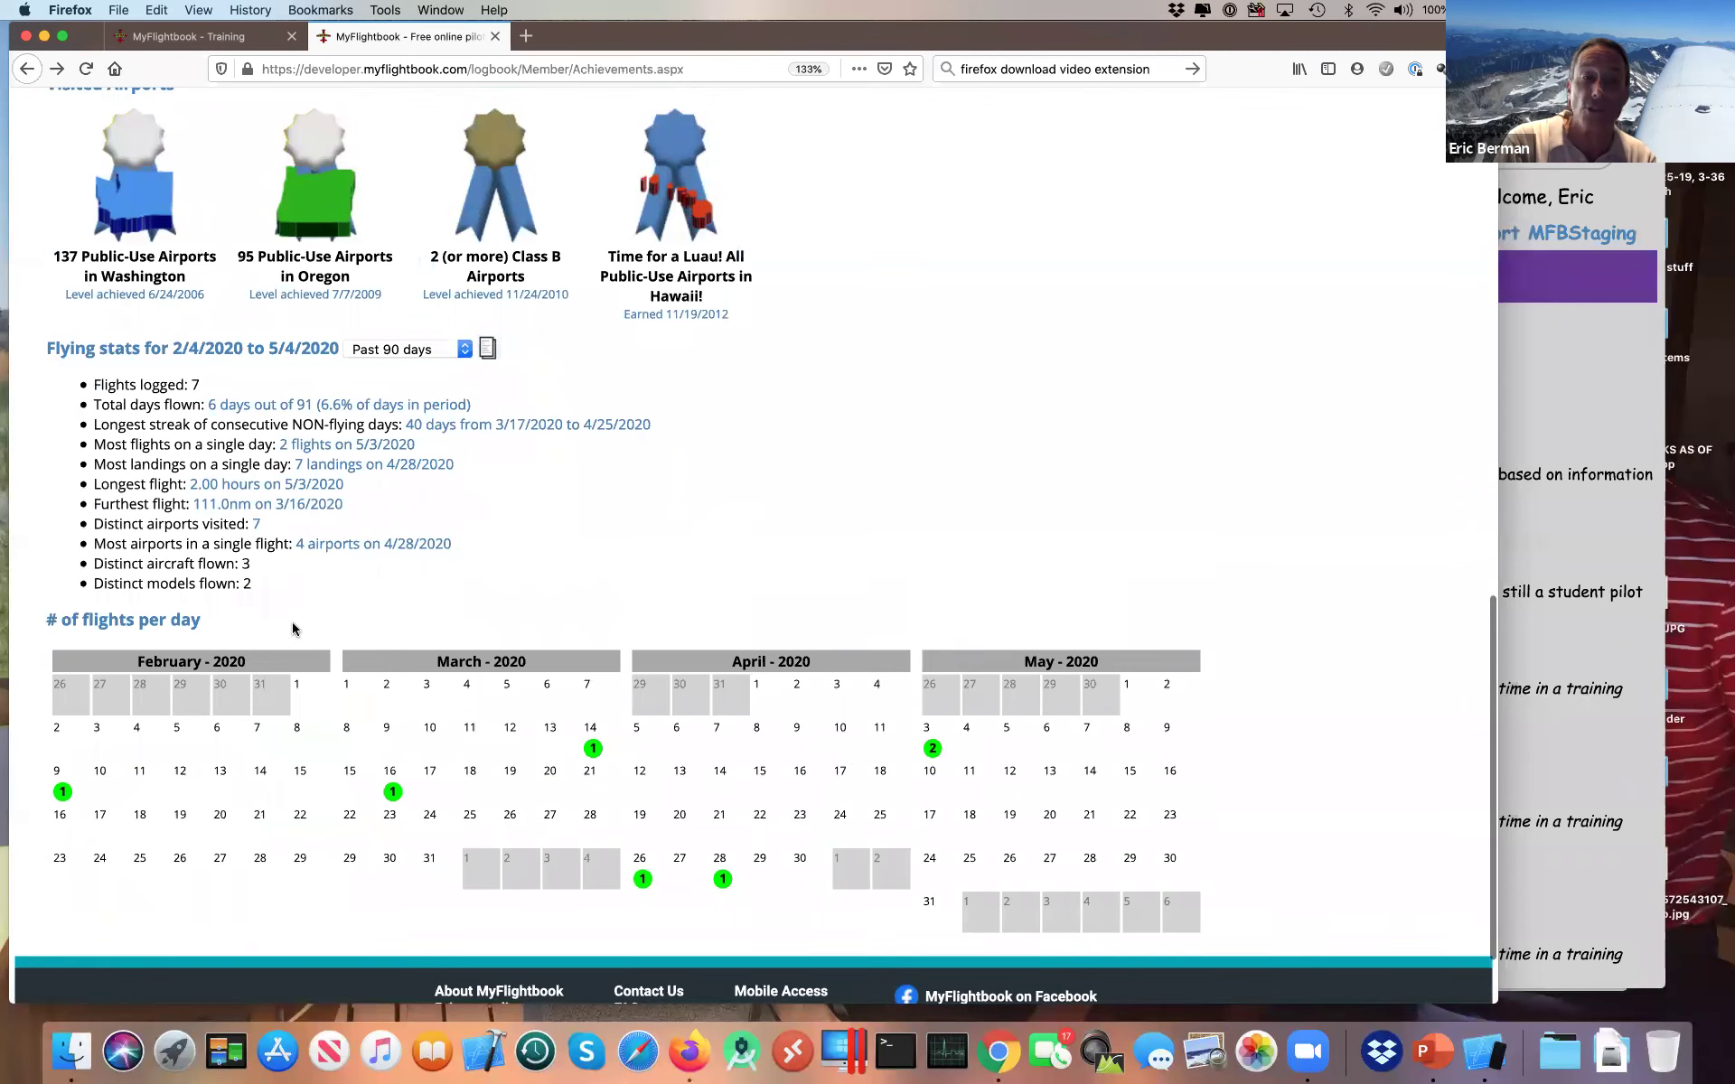
{"action": "scroll", "coordinate": [292, 628], "scroll_direction": "up", "scroll_amount": 3}
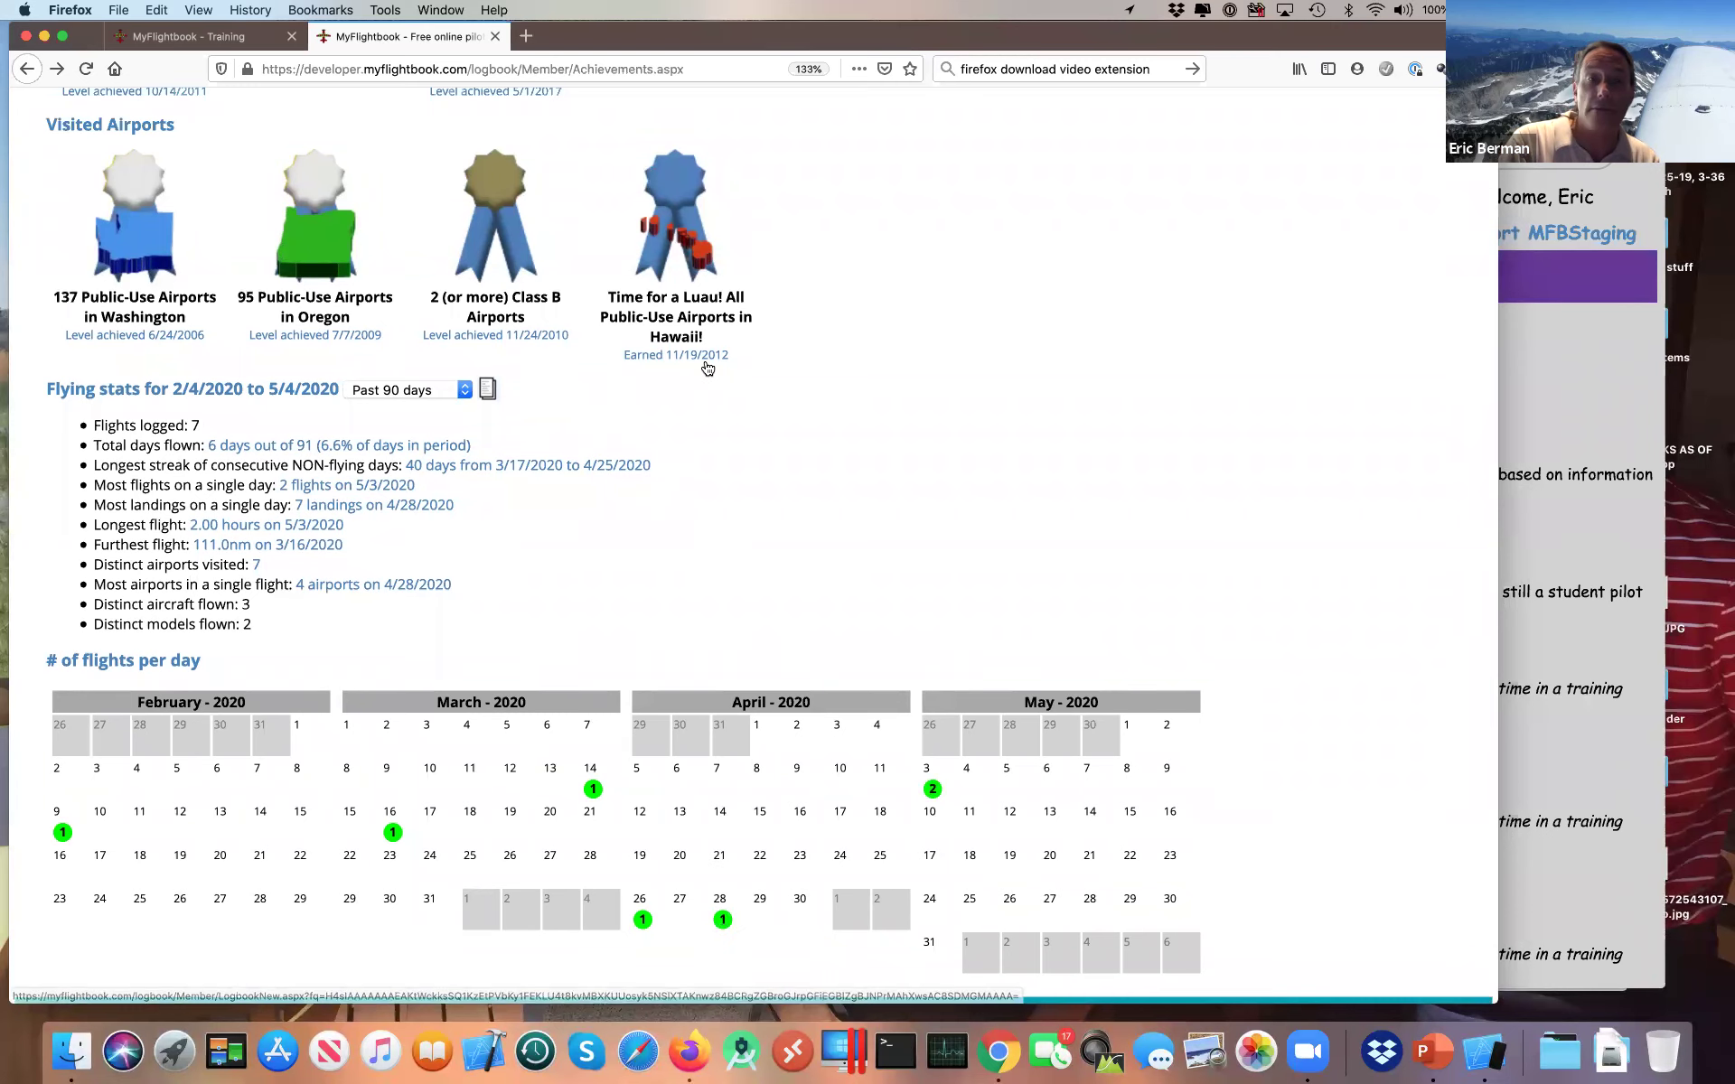
{"action": "scroll", "coordinate": [708, 367], "scroll_direction": "up", "scroll_amount": 15}
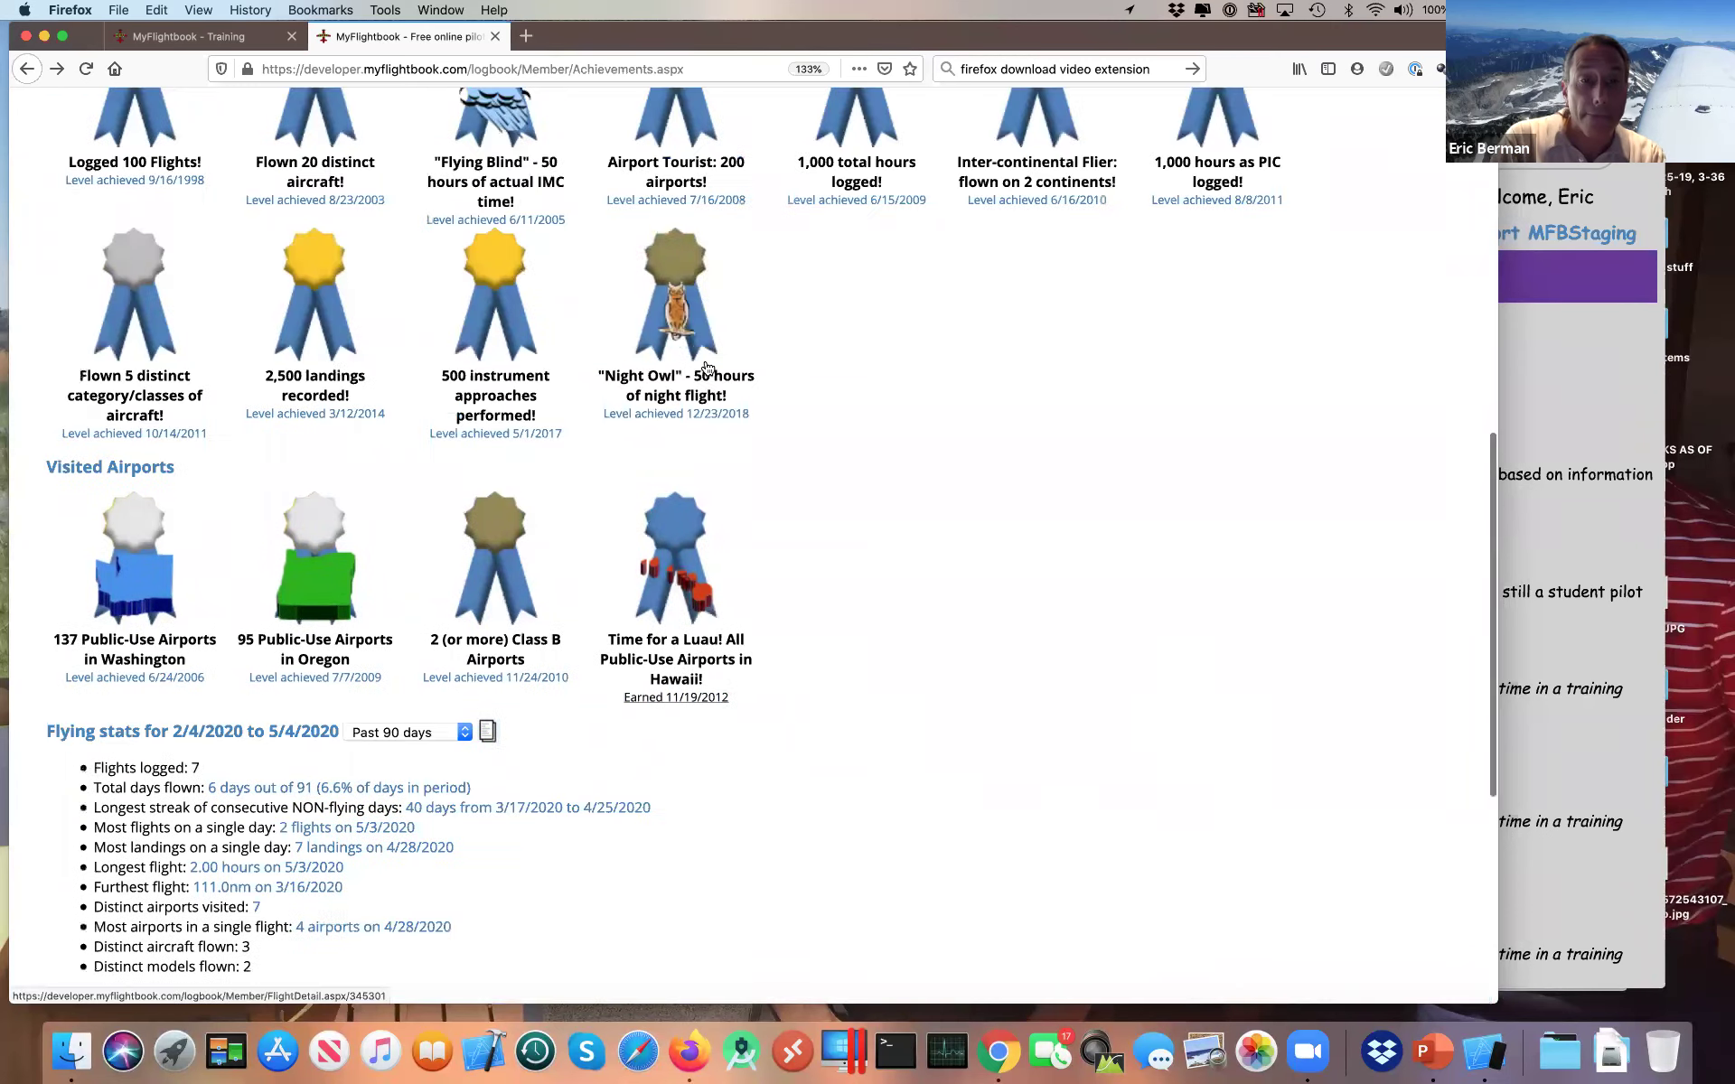
{"action": "key", "text": "super+Tab"}
{"action": "key", "text": "super+Tab"}
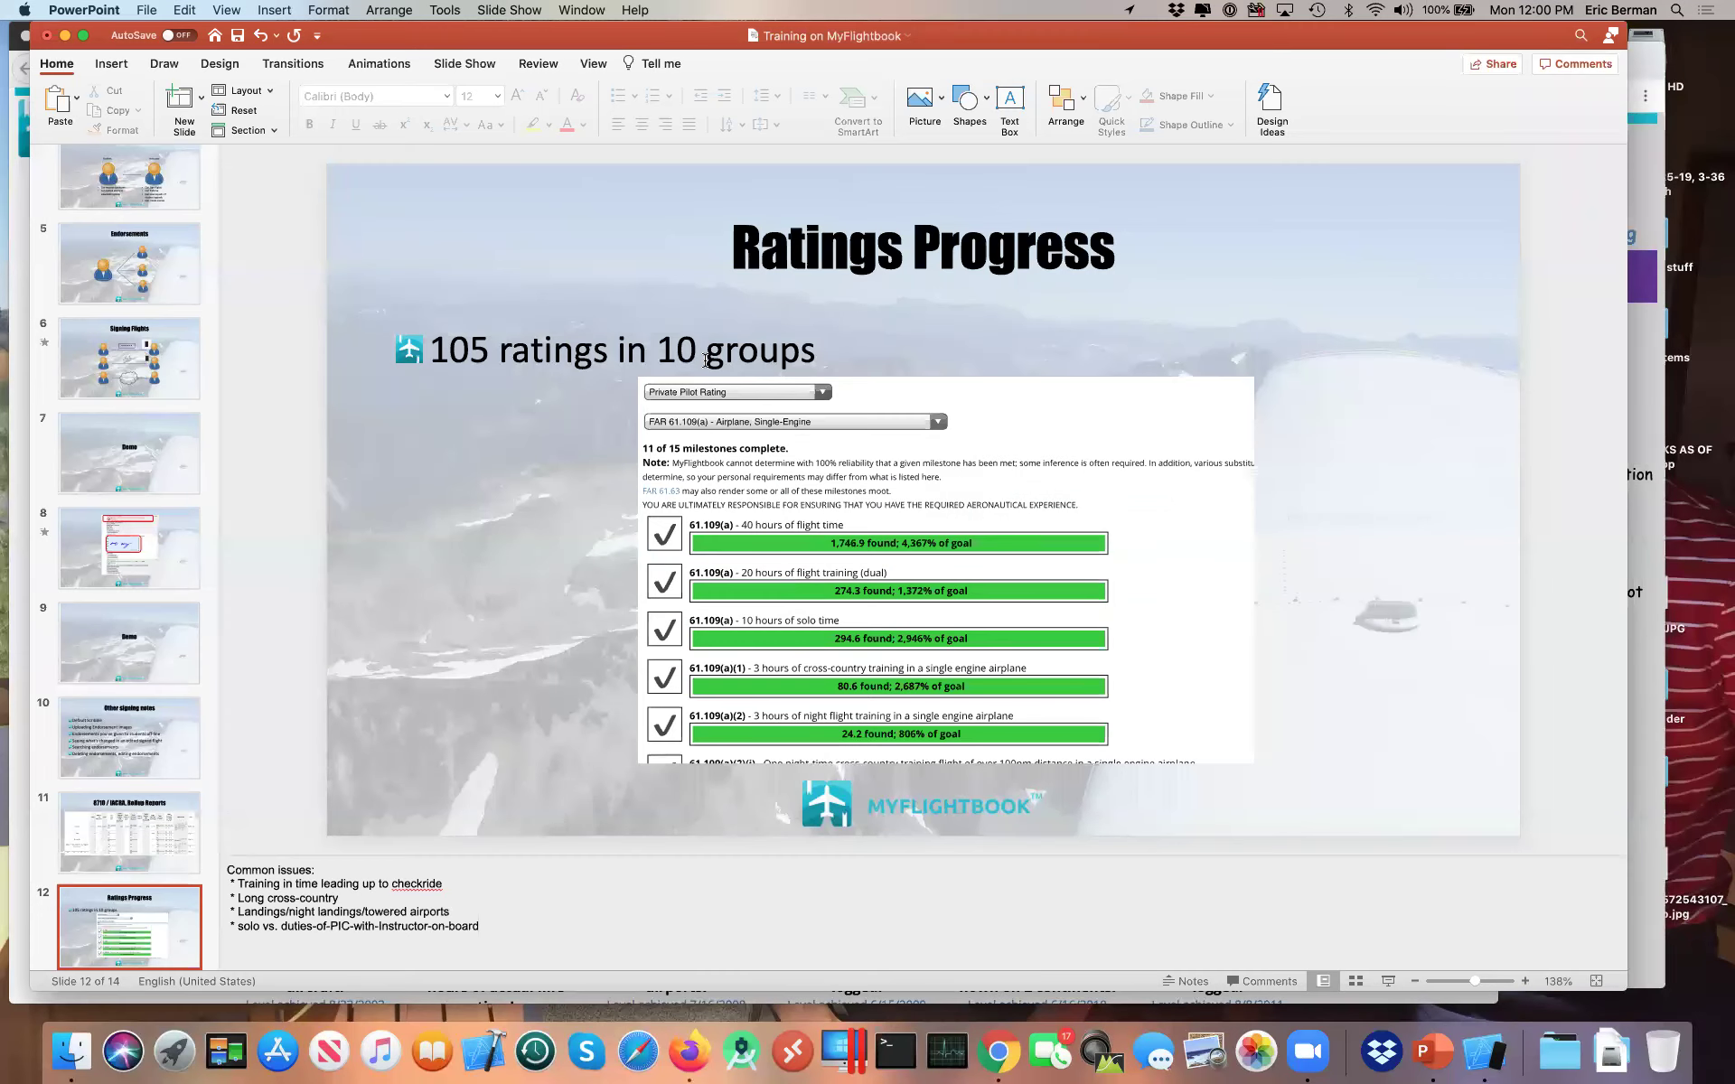
{"action": "key", "text": "super+Tab"}
{"action": "key", "text": "super+Tab"}
{"action": "key", "text": "super+Tab"}
{"action": "scroll", "coordinate": [702, 613], "scroll_direction": "down", "scroll_amount": 1}
{"action": "scroll", "coordinate": [702, 619], "scroll_direction": "down", "scroll_amount": 12}
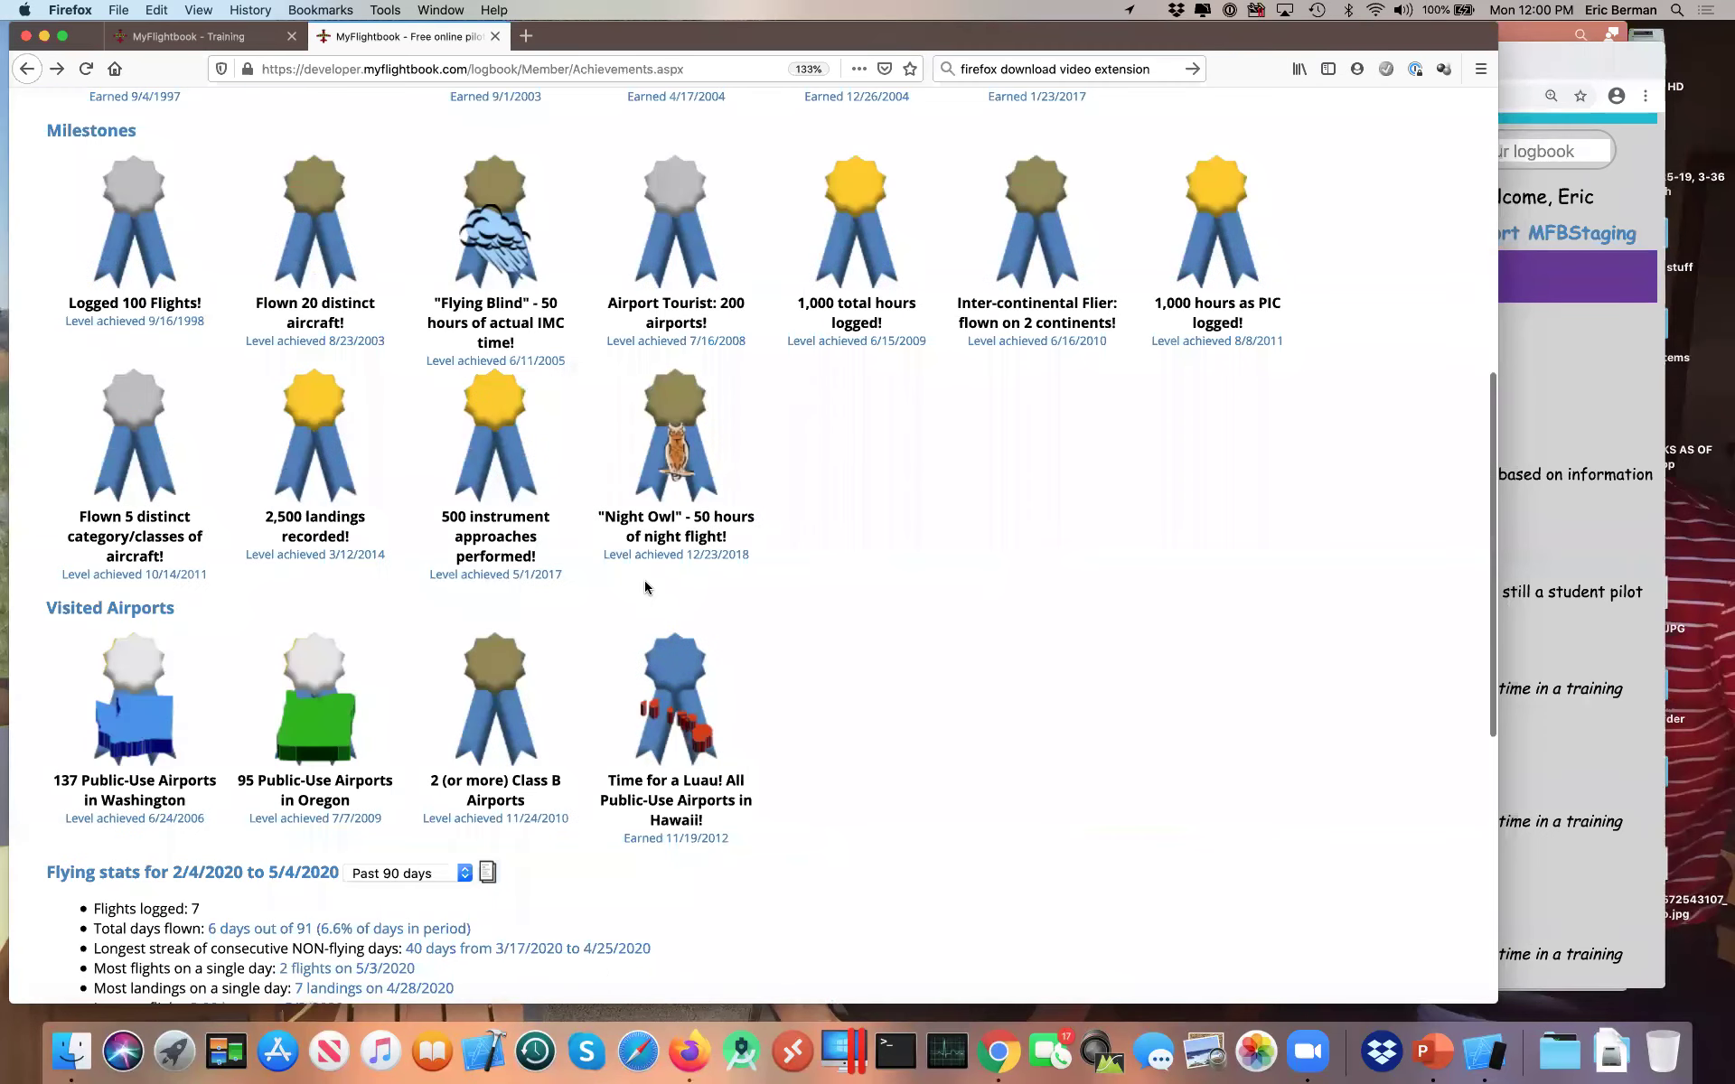
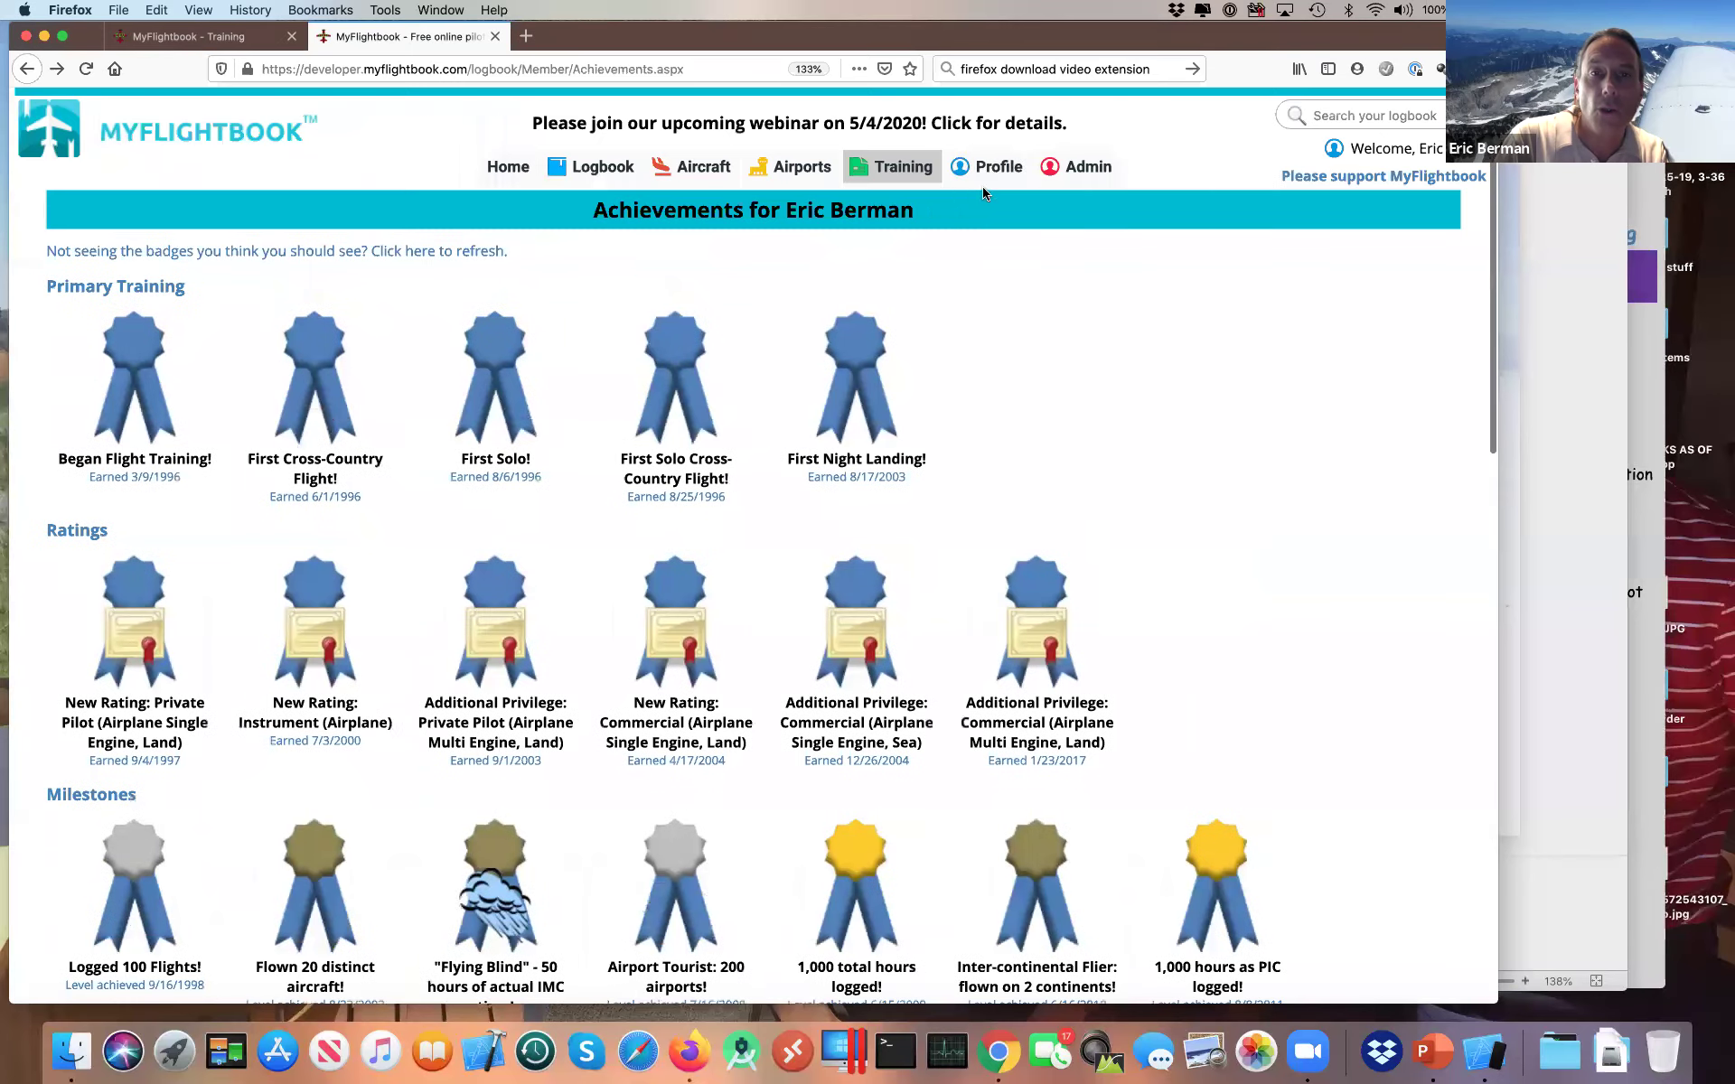
Step: In Preferences, expand Email Notifications and leave the 'Or as needed' expiration alert checked
{"action": "left_click", "coordinate": [997, 257]}
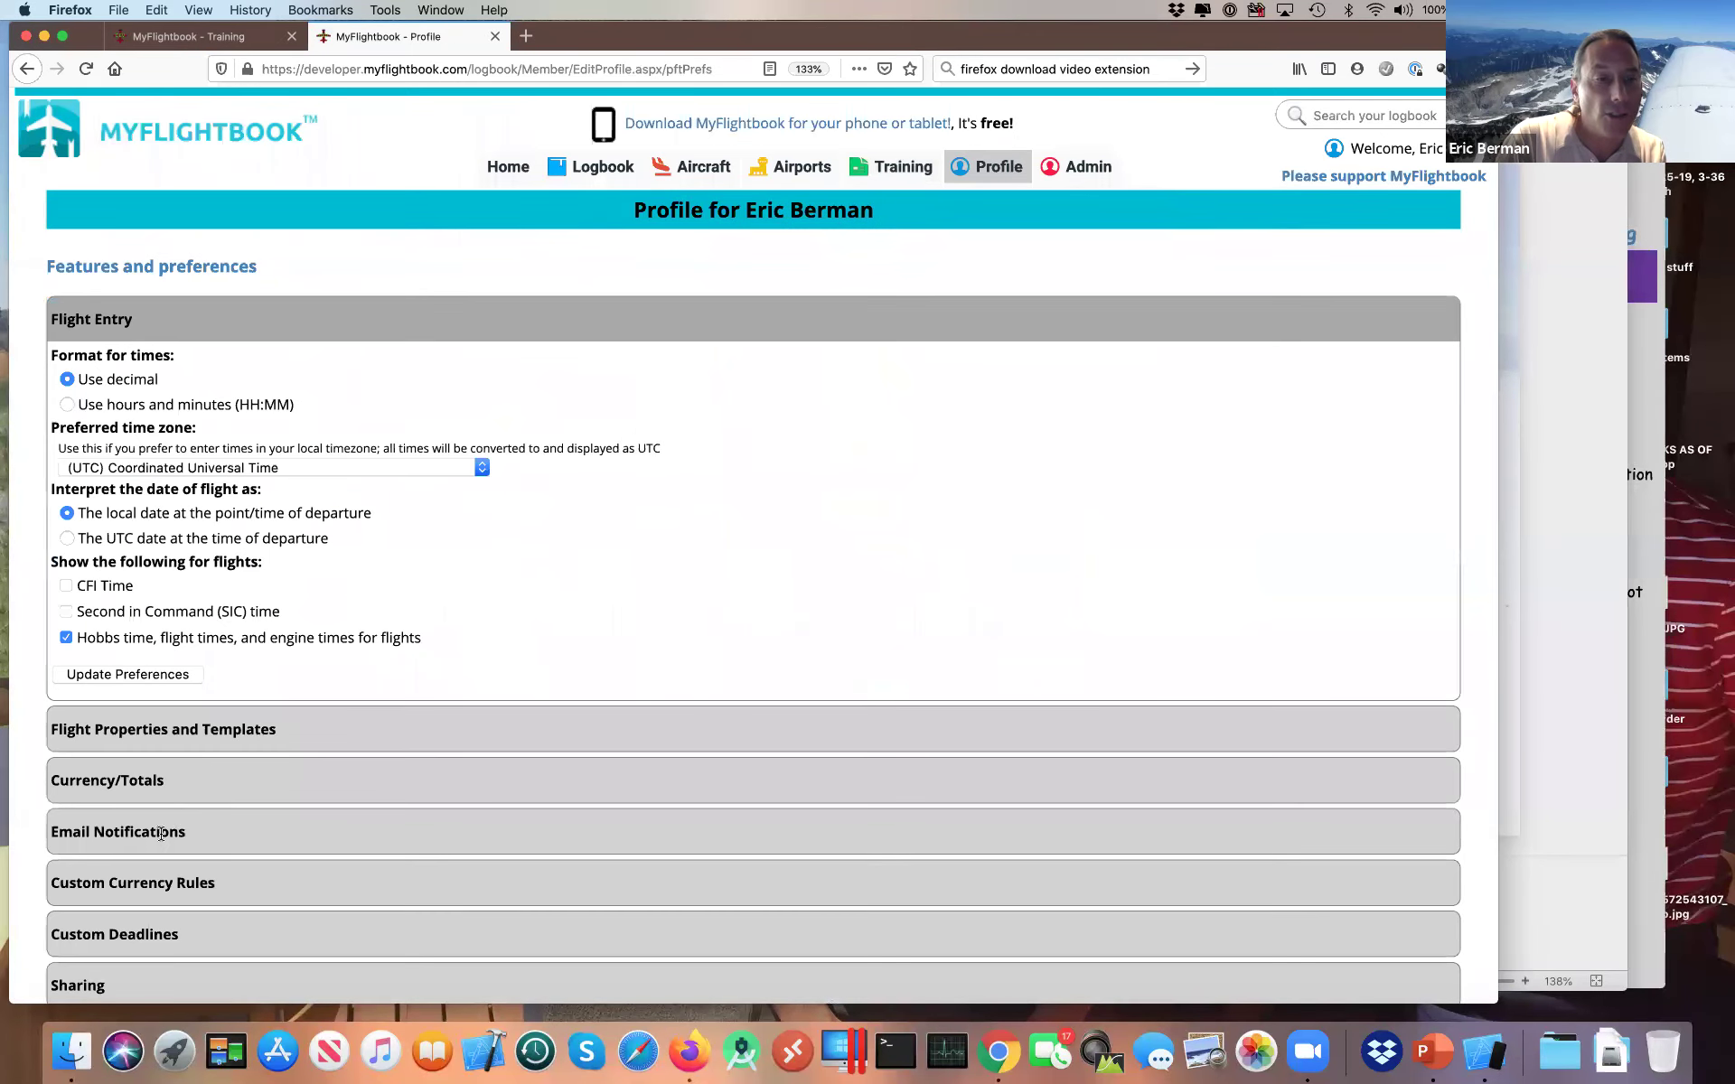
{"action": "left_click", "coordinate": [159, 833]}
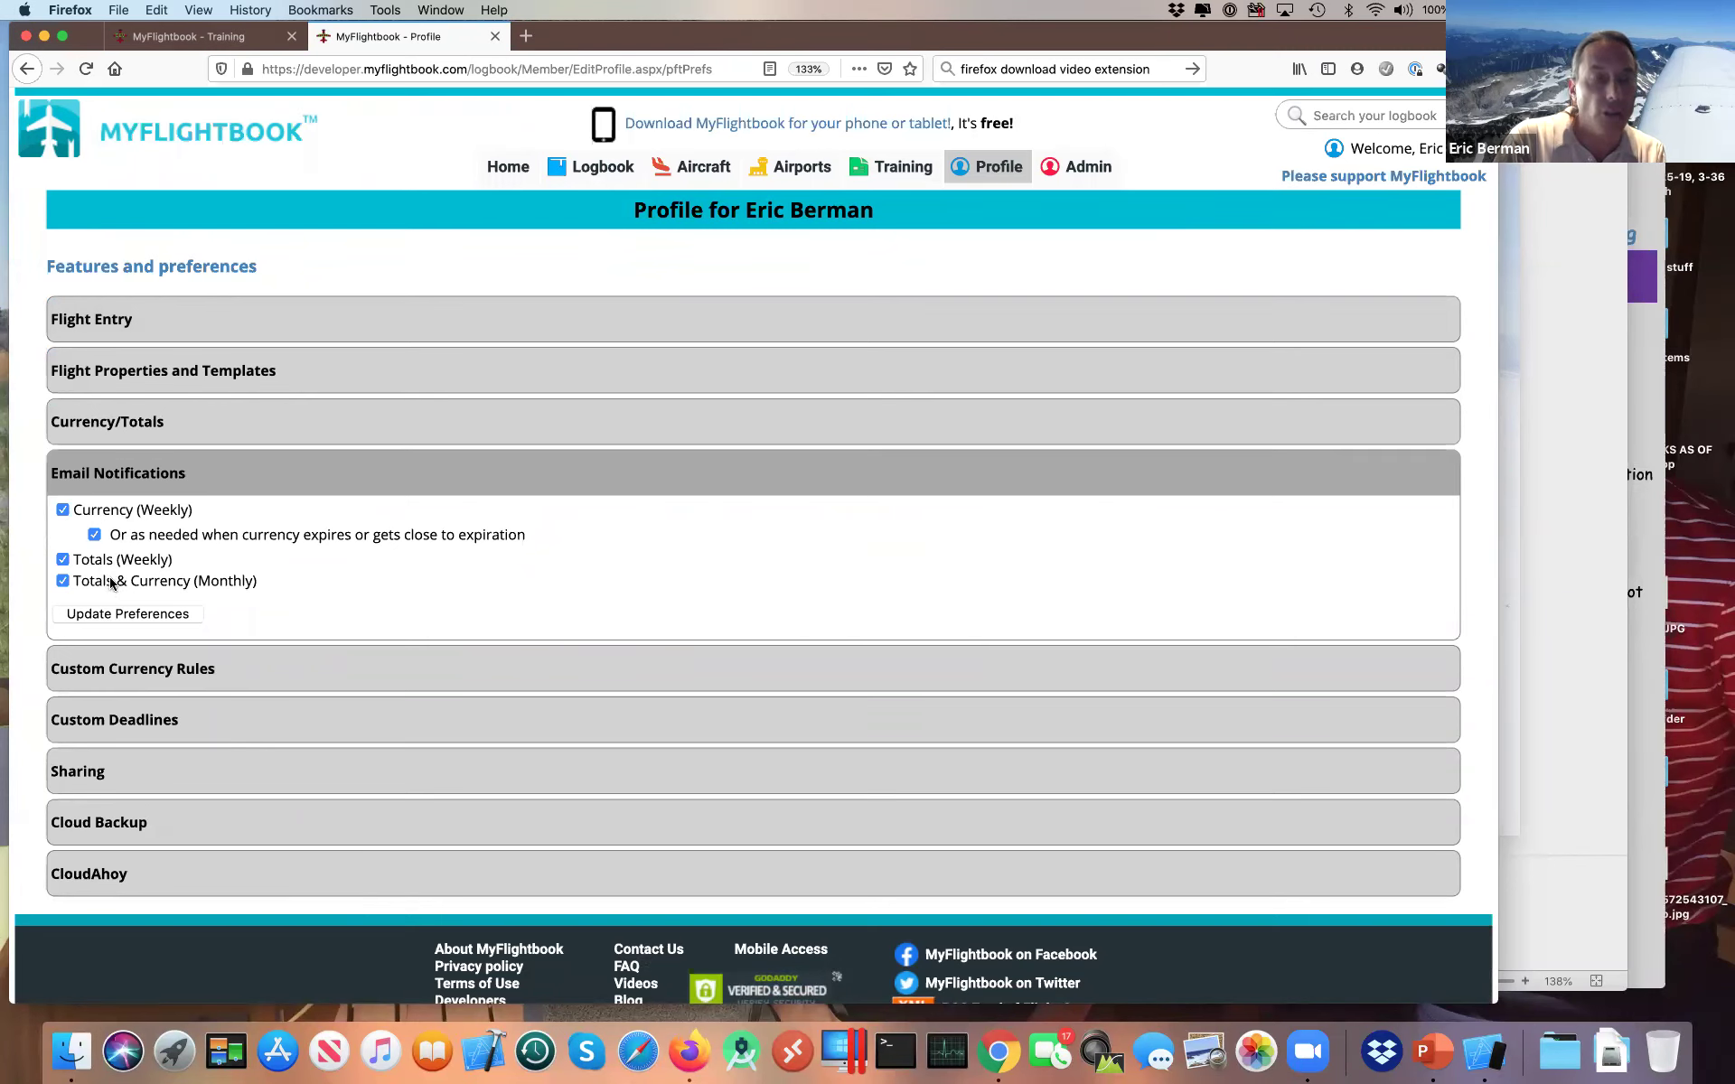
{"action": "left_click", "coordinate": [138, 541]}
{"action": "left_click", "coordinate": [138, 540]}
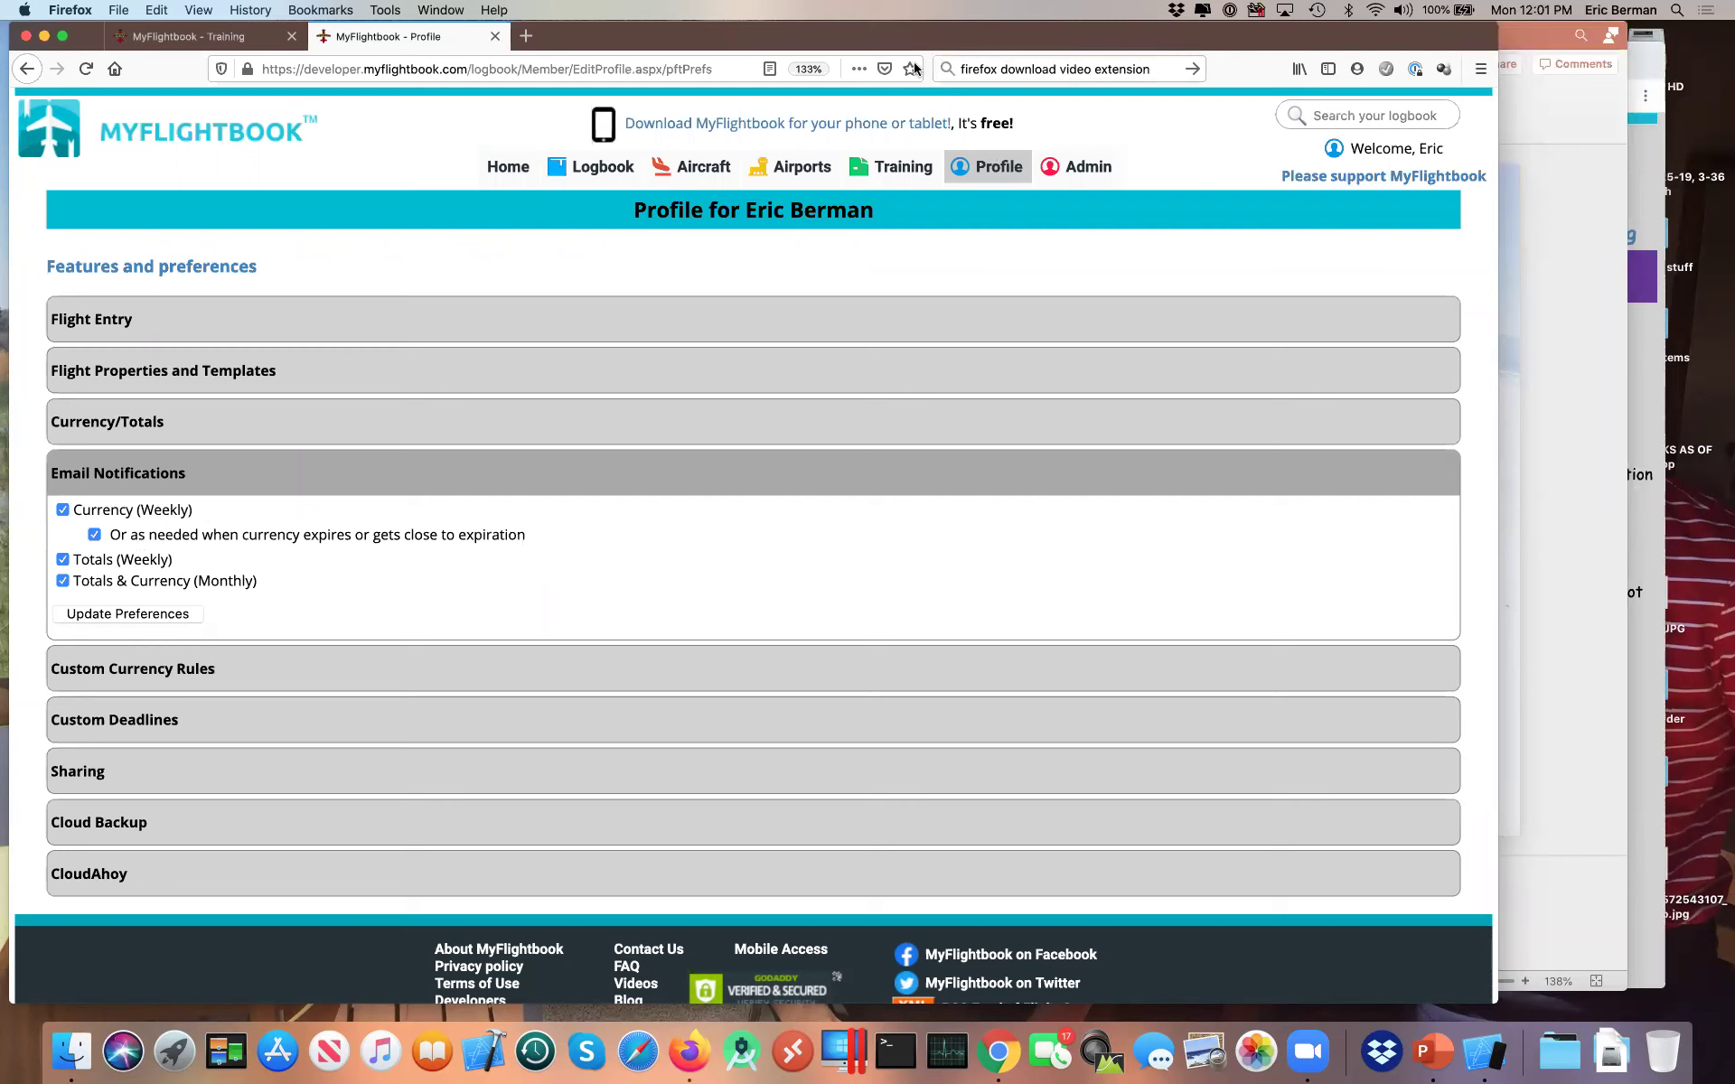
{"action": "mouse_move", "coordinate": [887, 168]}
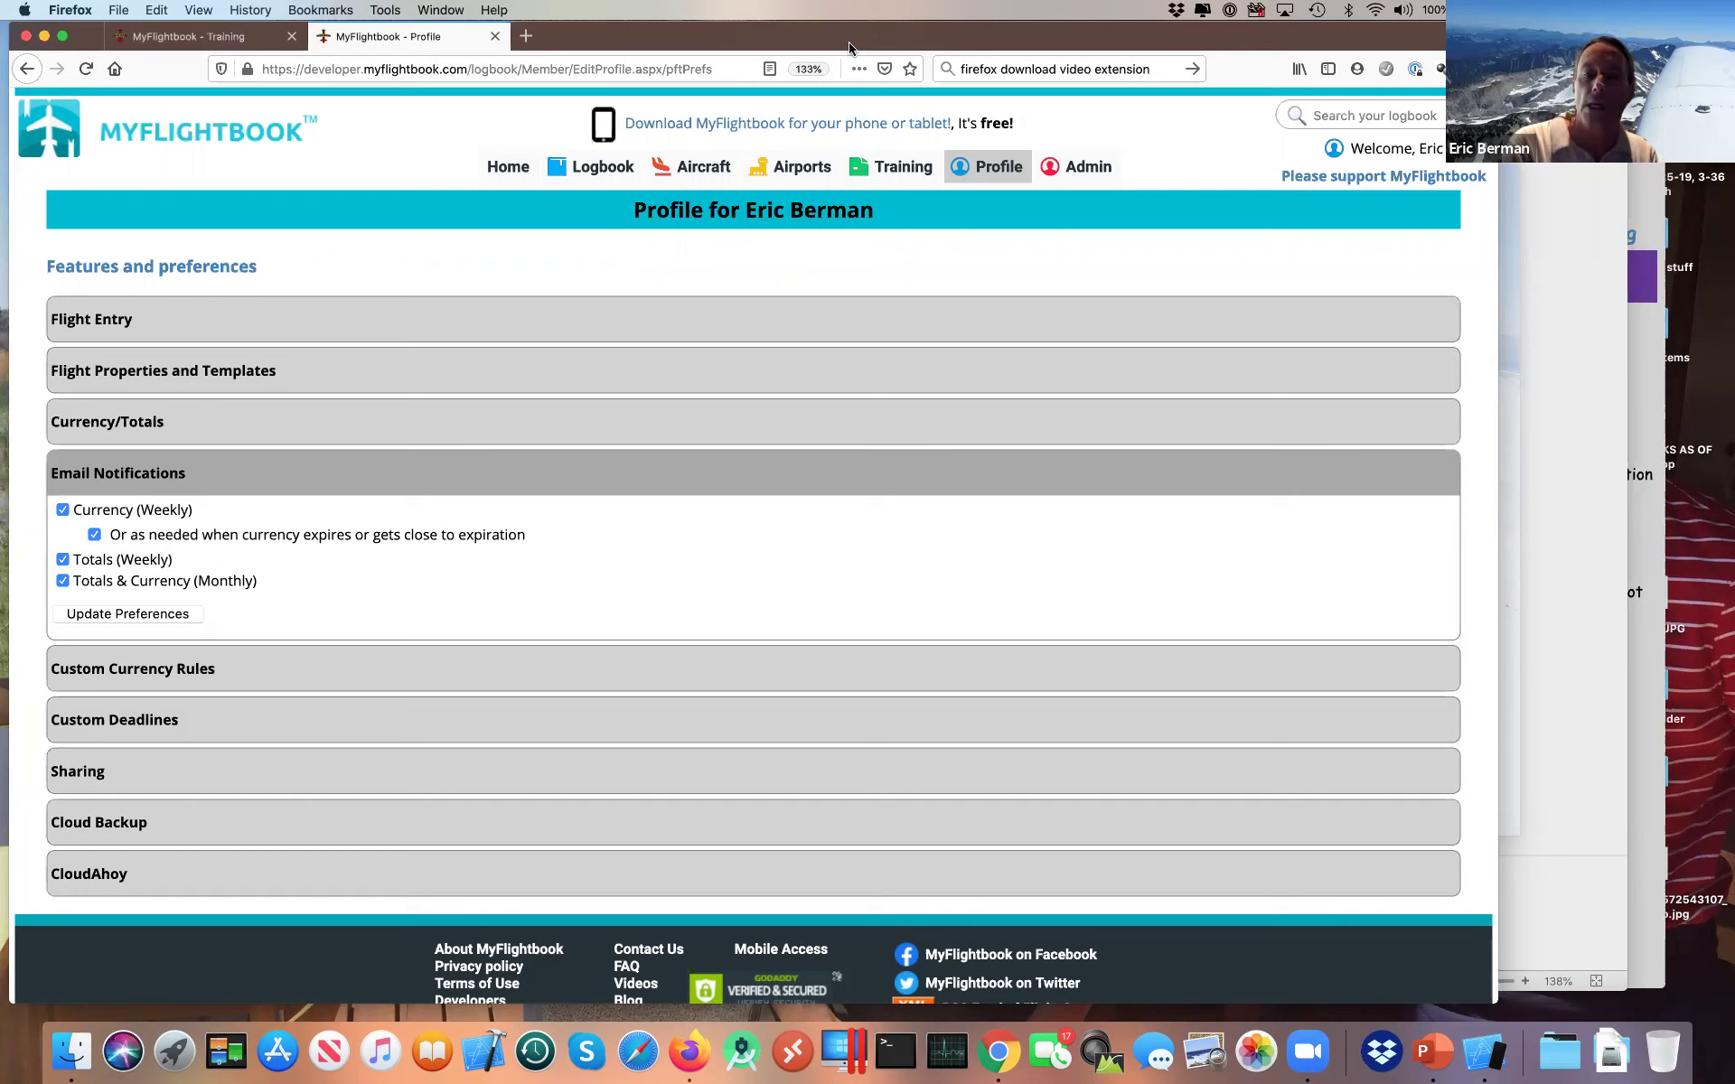
{"action": "left_click", "coordinate": [638, 991]}
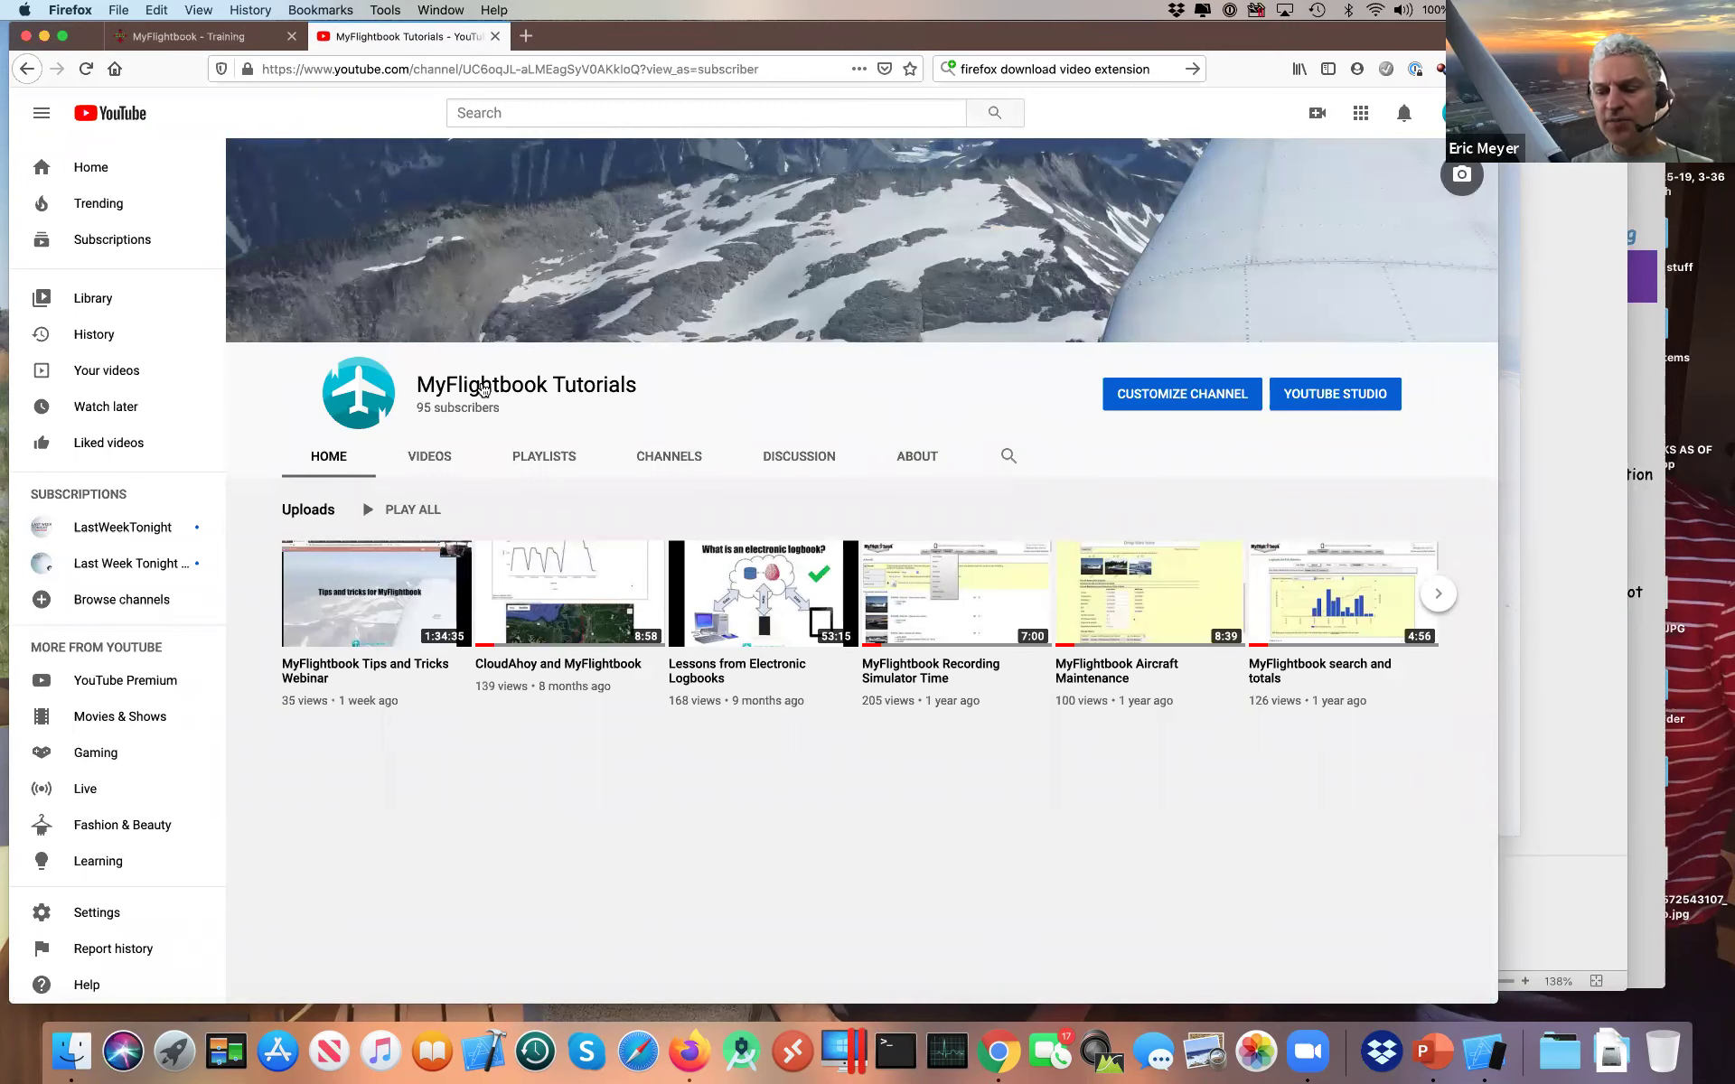
{"action": "key", "text": "super+Left"}
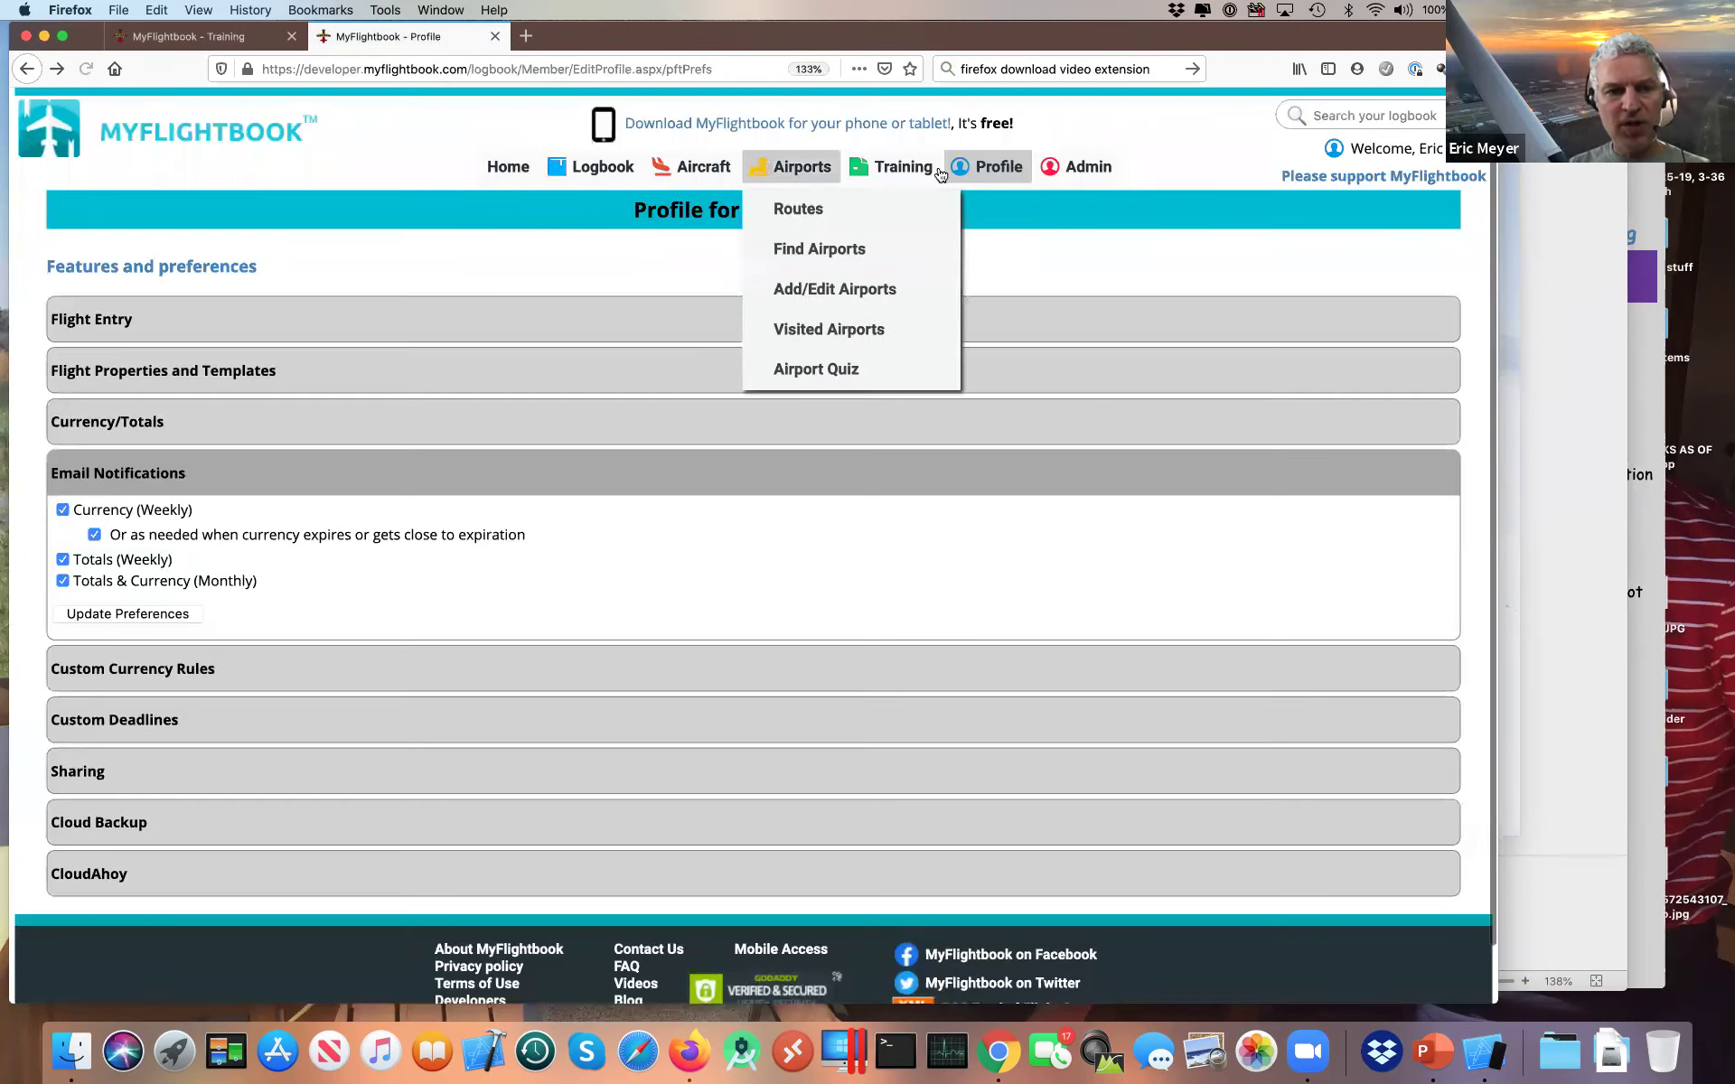
Step: Show Instrument Rating progress under FAR 61.65(d) - Airplane, with 5 of 6 milestones complete
{"action": "mouse_move", "coordinate": [910, 229]}
{"action": "left_click", "coordinate": [906, 373]}
{"action": "left_click", "coordinate": [274, 267]}
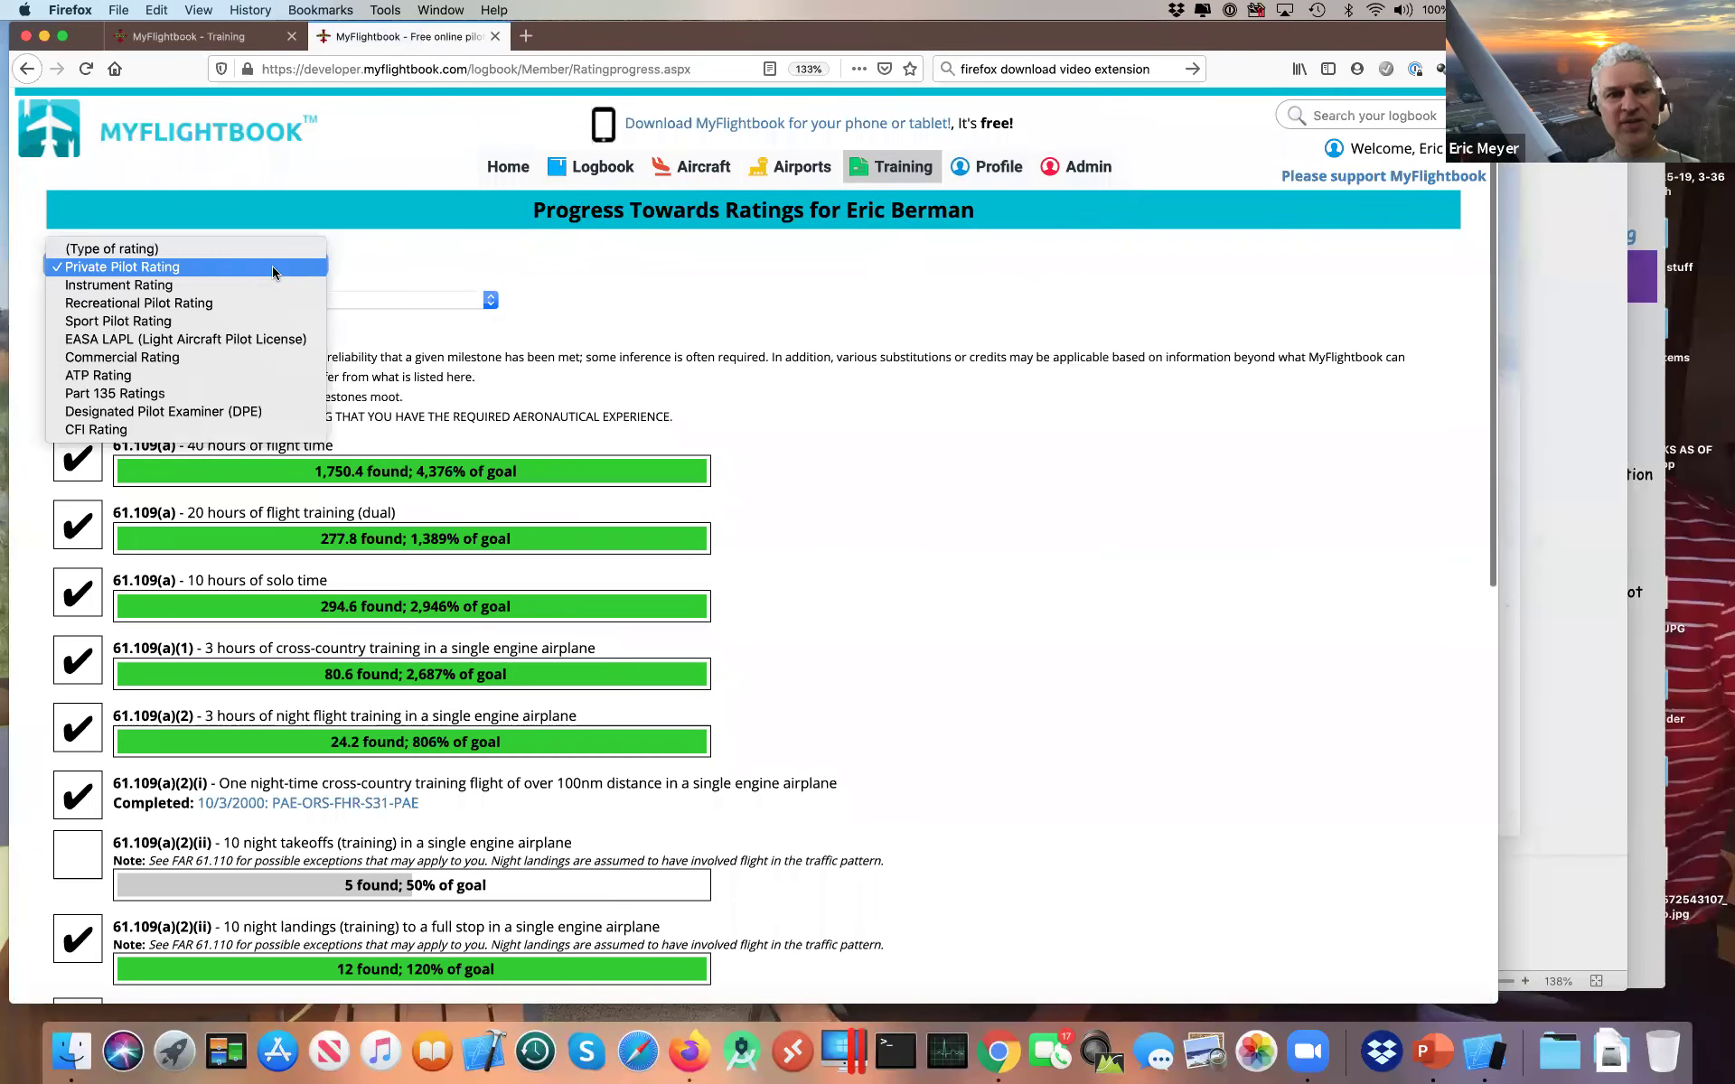
{"action": "left_click", "coordinate": [249, 290]}
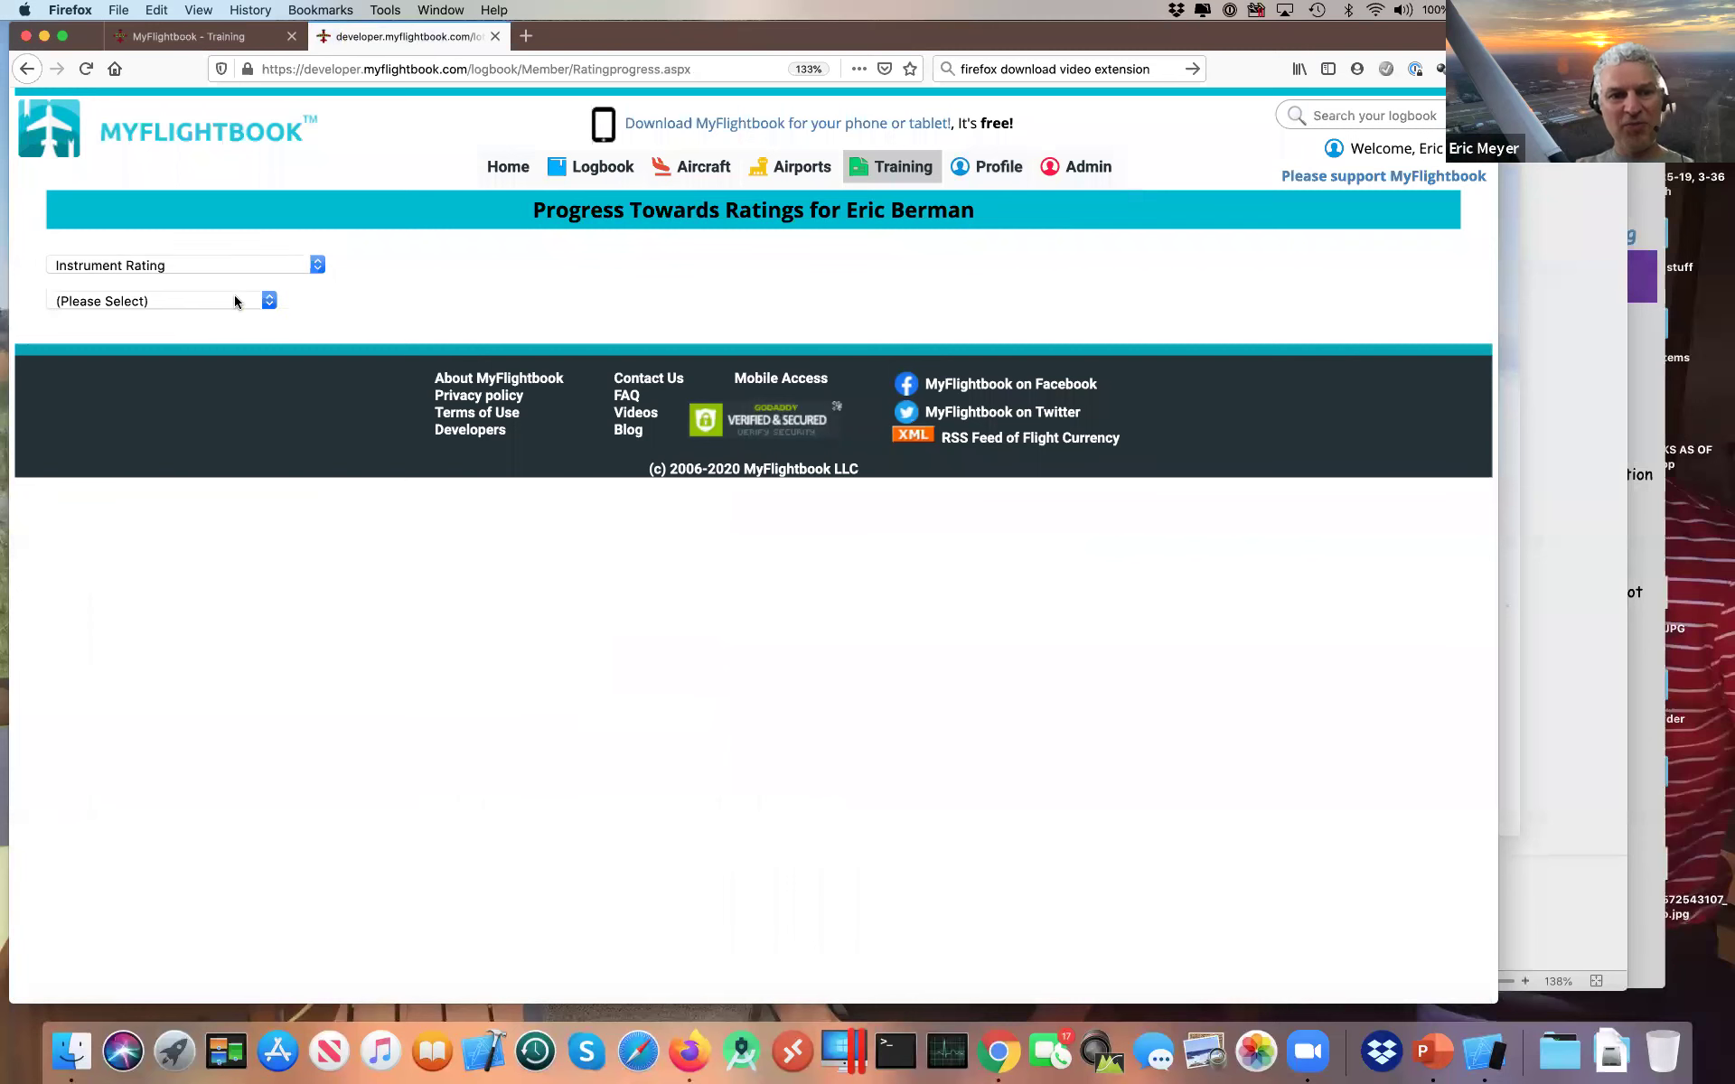
{"action": "left_click", "coordinate": [235, 298]}
{"action": "left_click", "coordinate": [215, 323]}
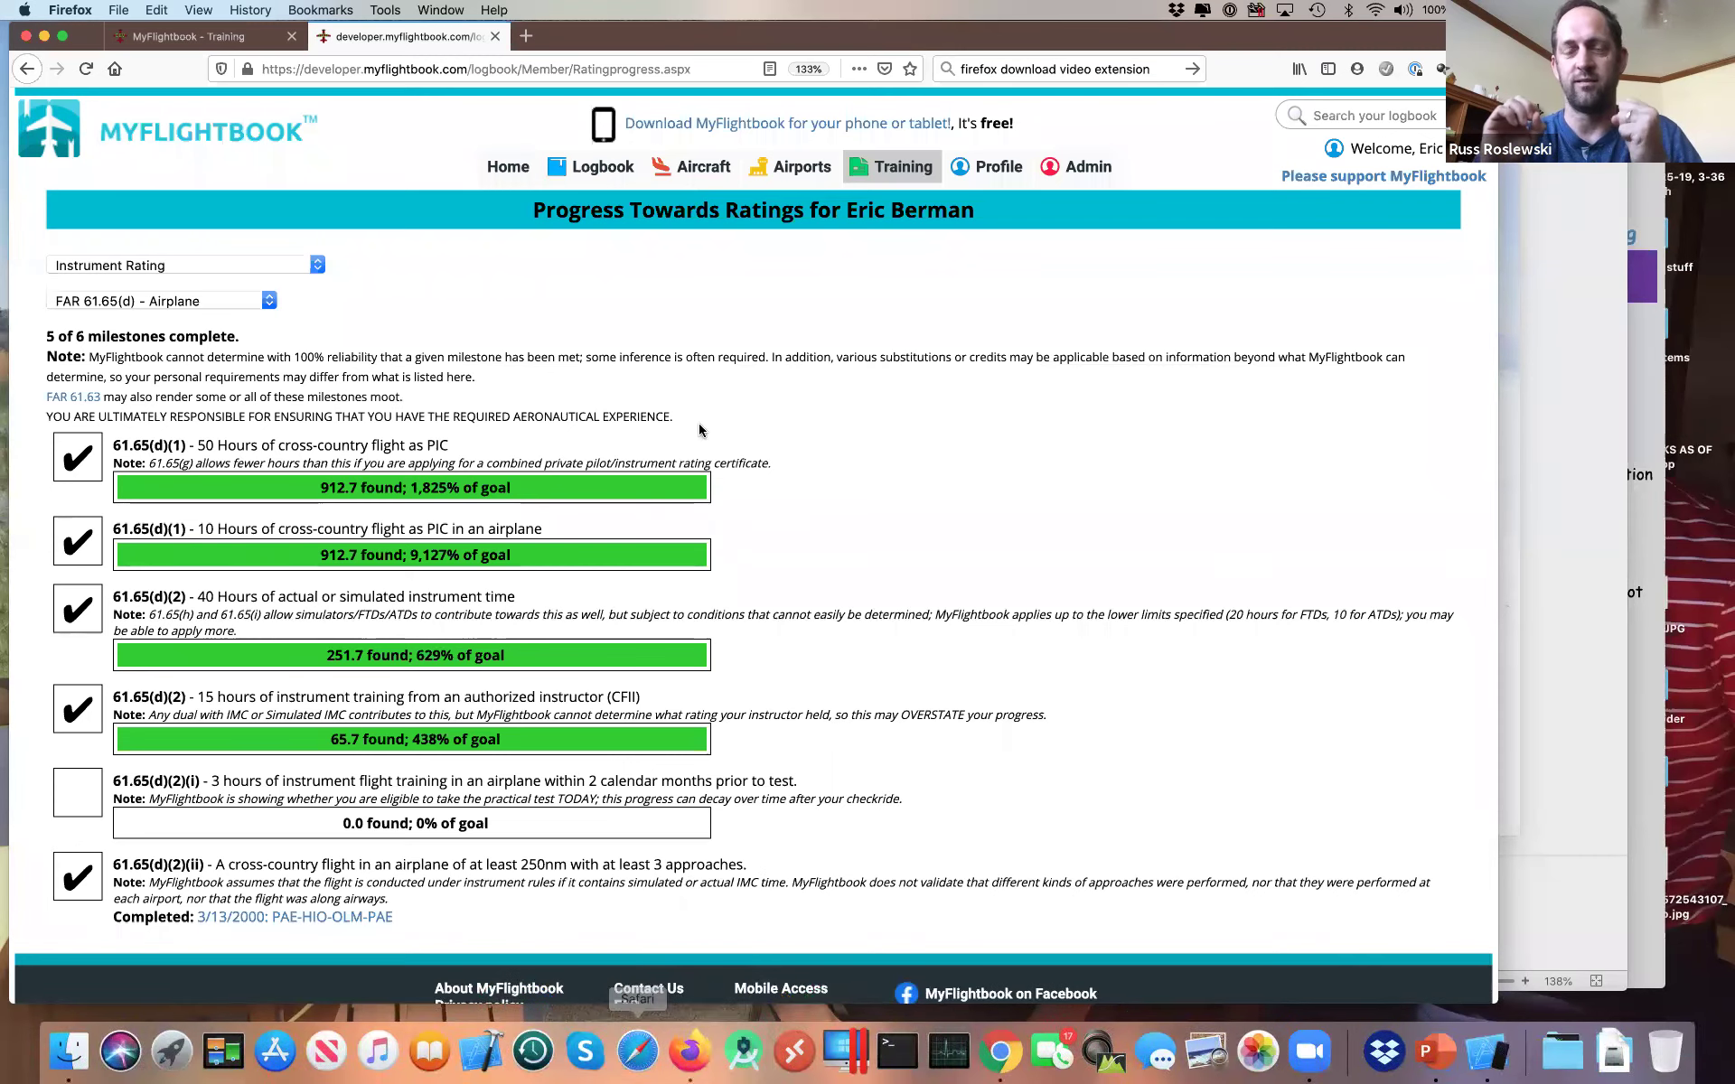
{"action": "mouse_move", "coordinate": [911, 182]}
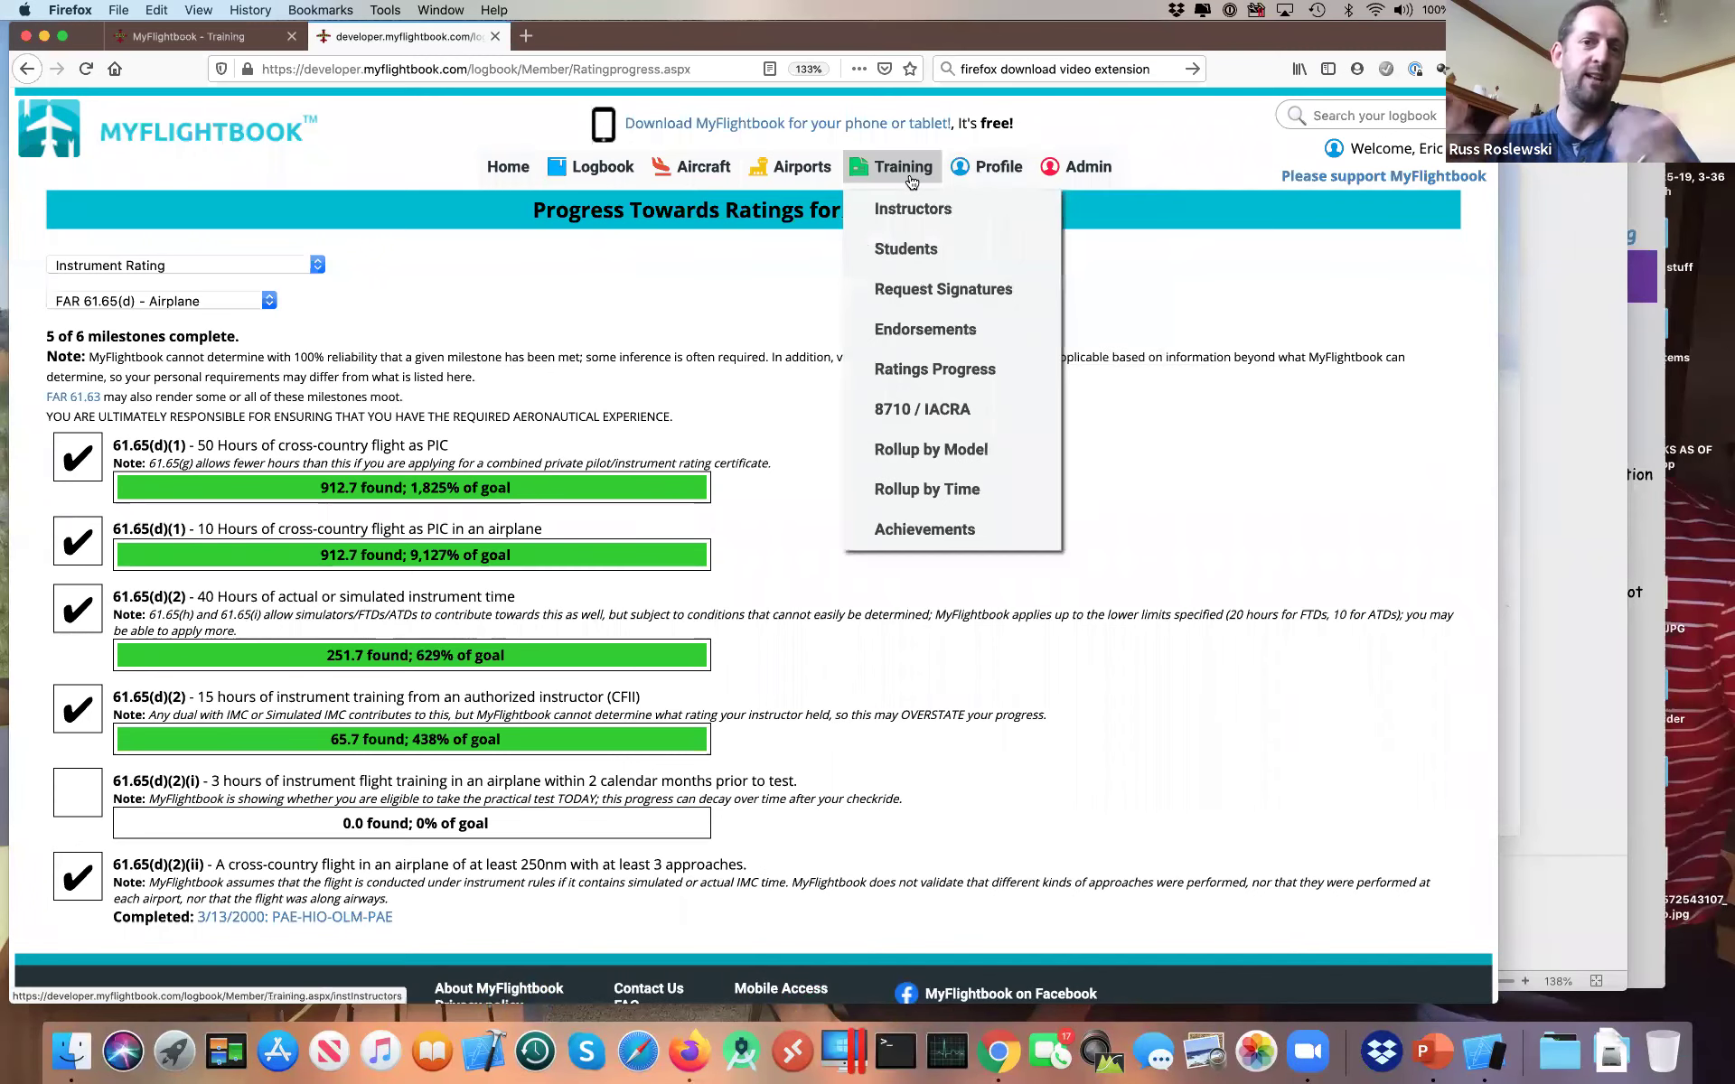
Step: View the Rollup by Time report, compare it with By Model, then return to By Time
{"action": "left_click", "coordinate": [960, 493]}
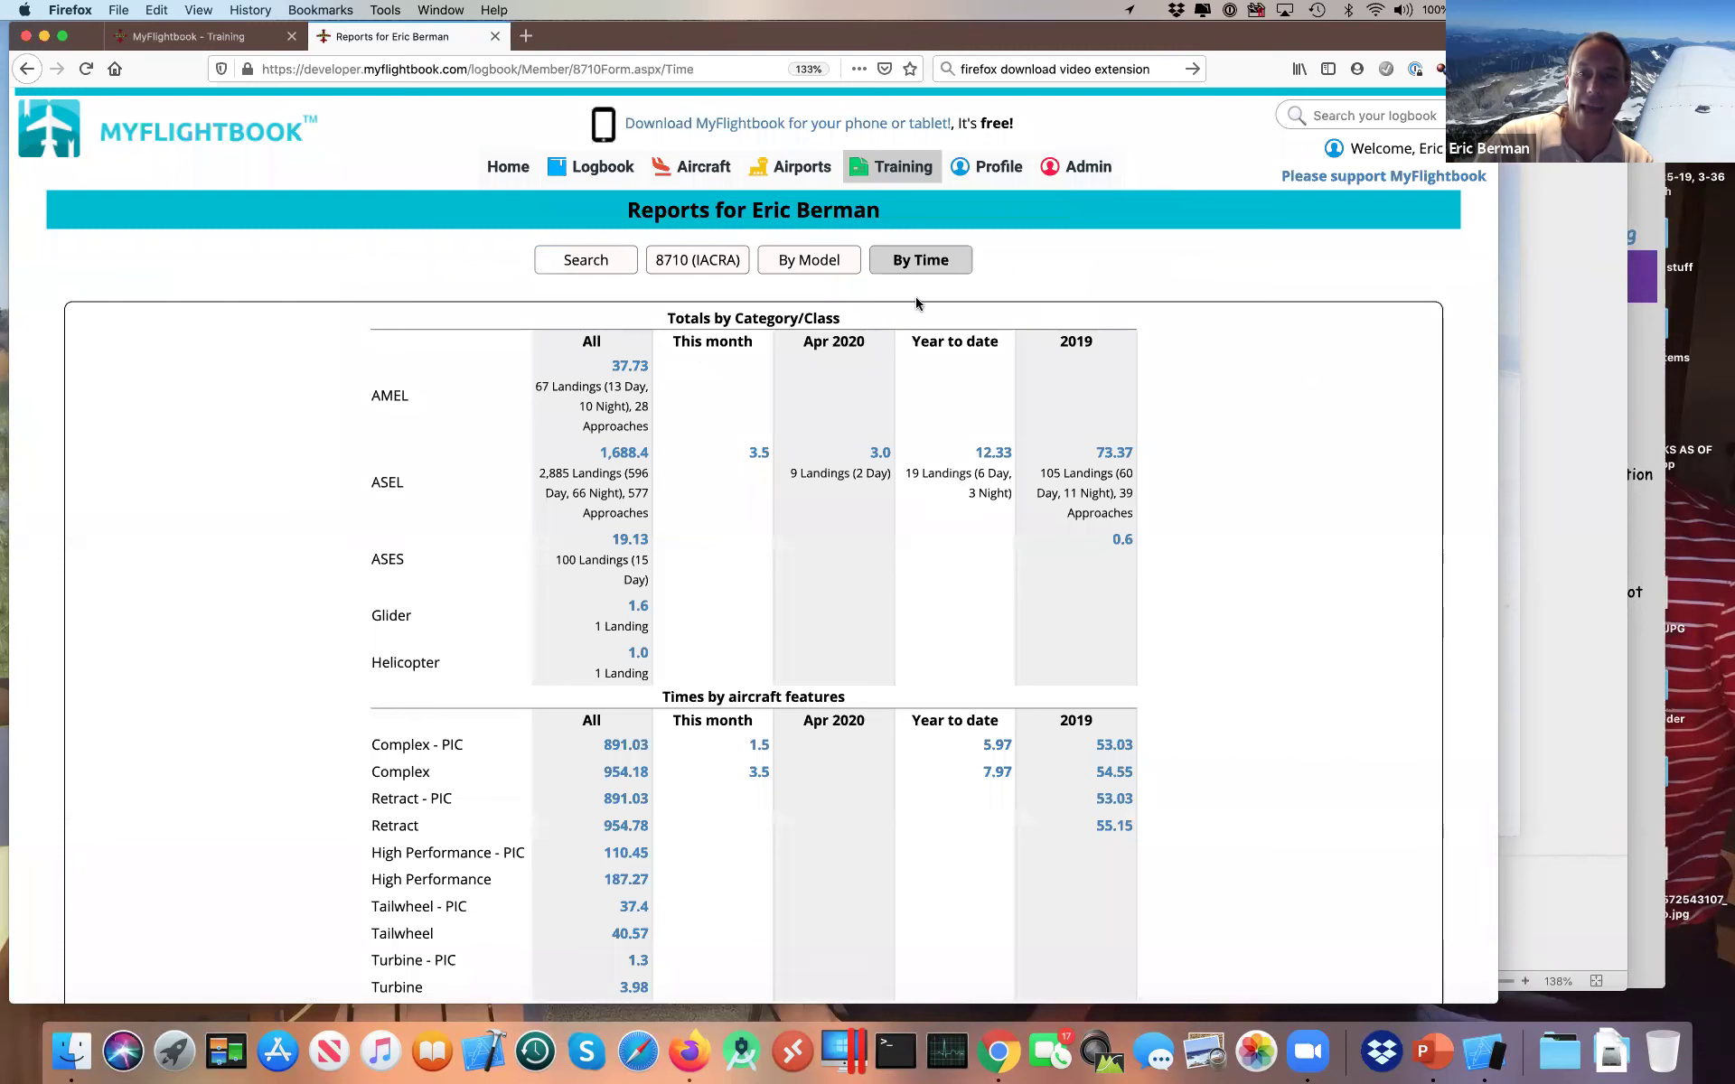
{"action": "left_click", "coordinate": [802, 271]}
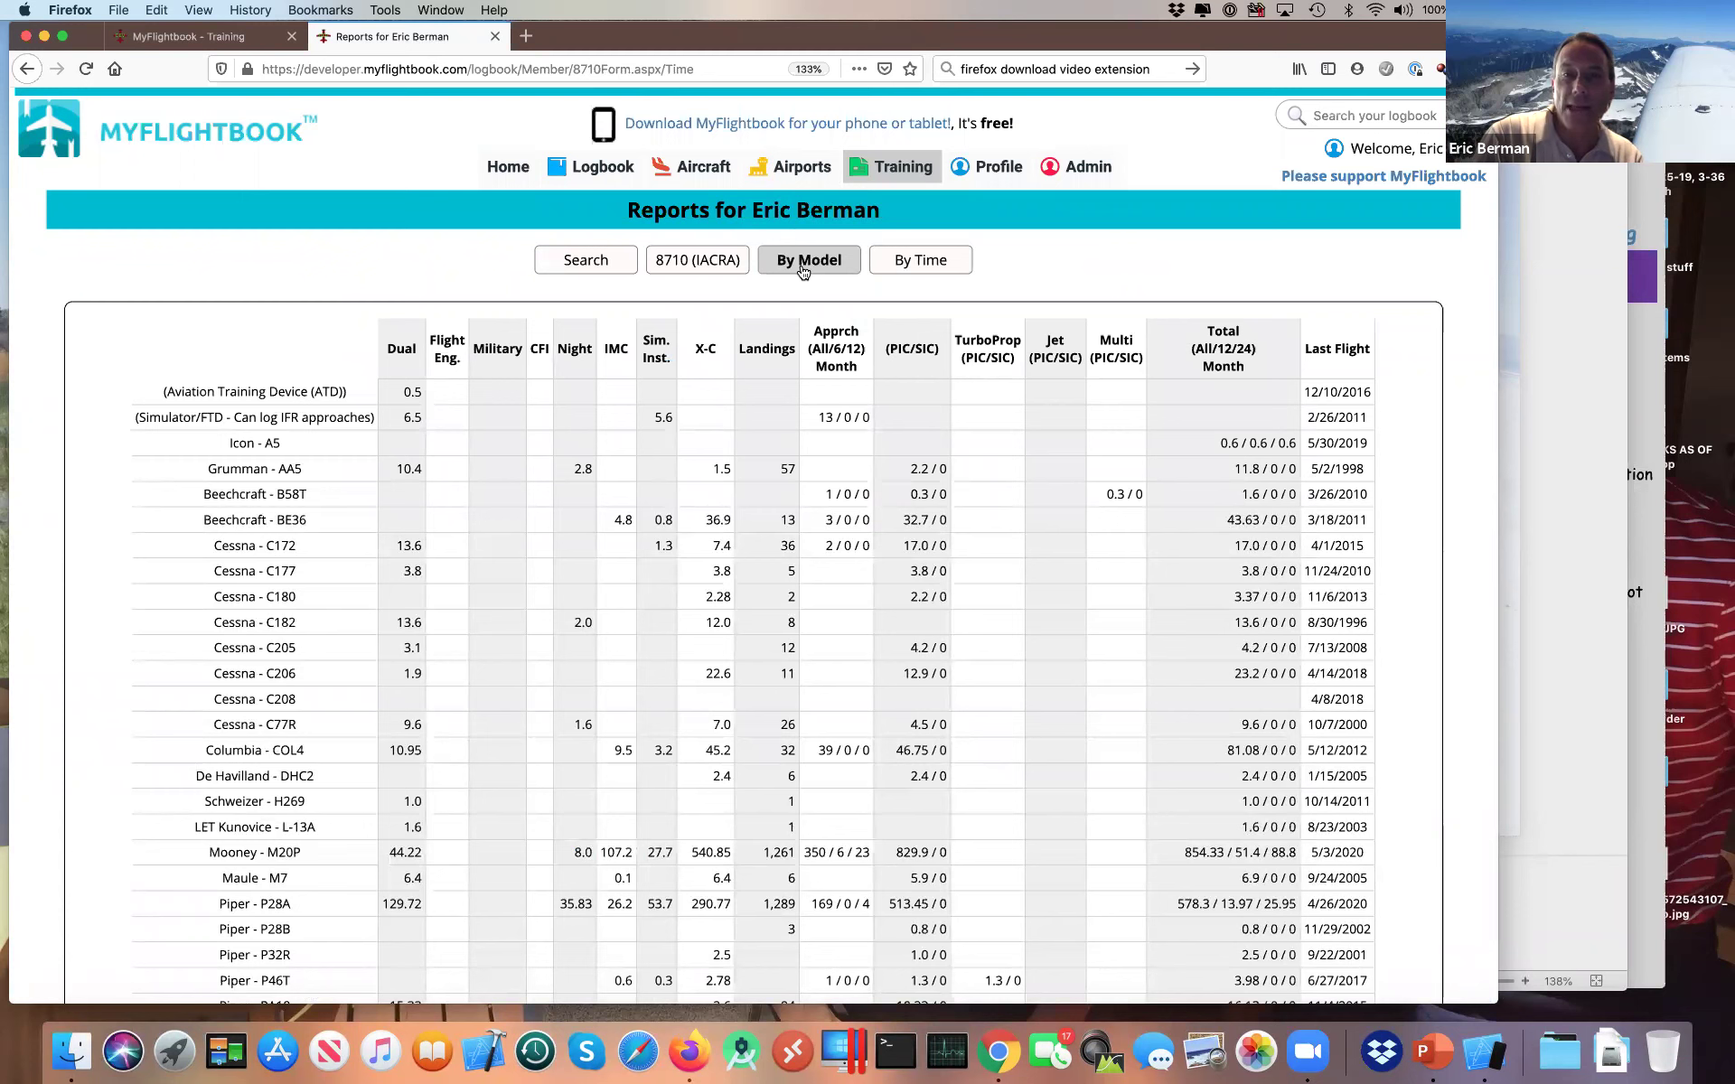
{"action": "left_click", "coordinate": [905, 273]}
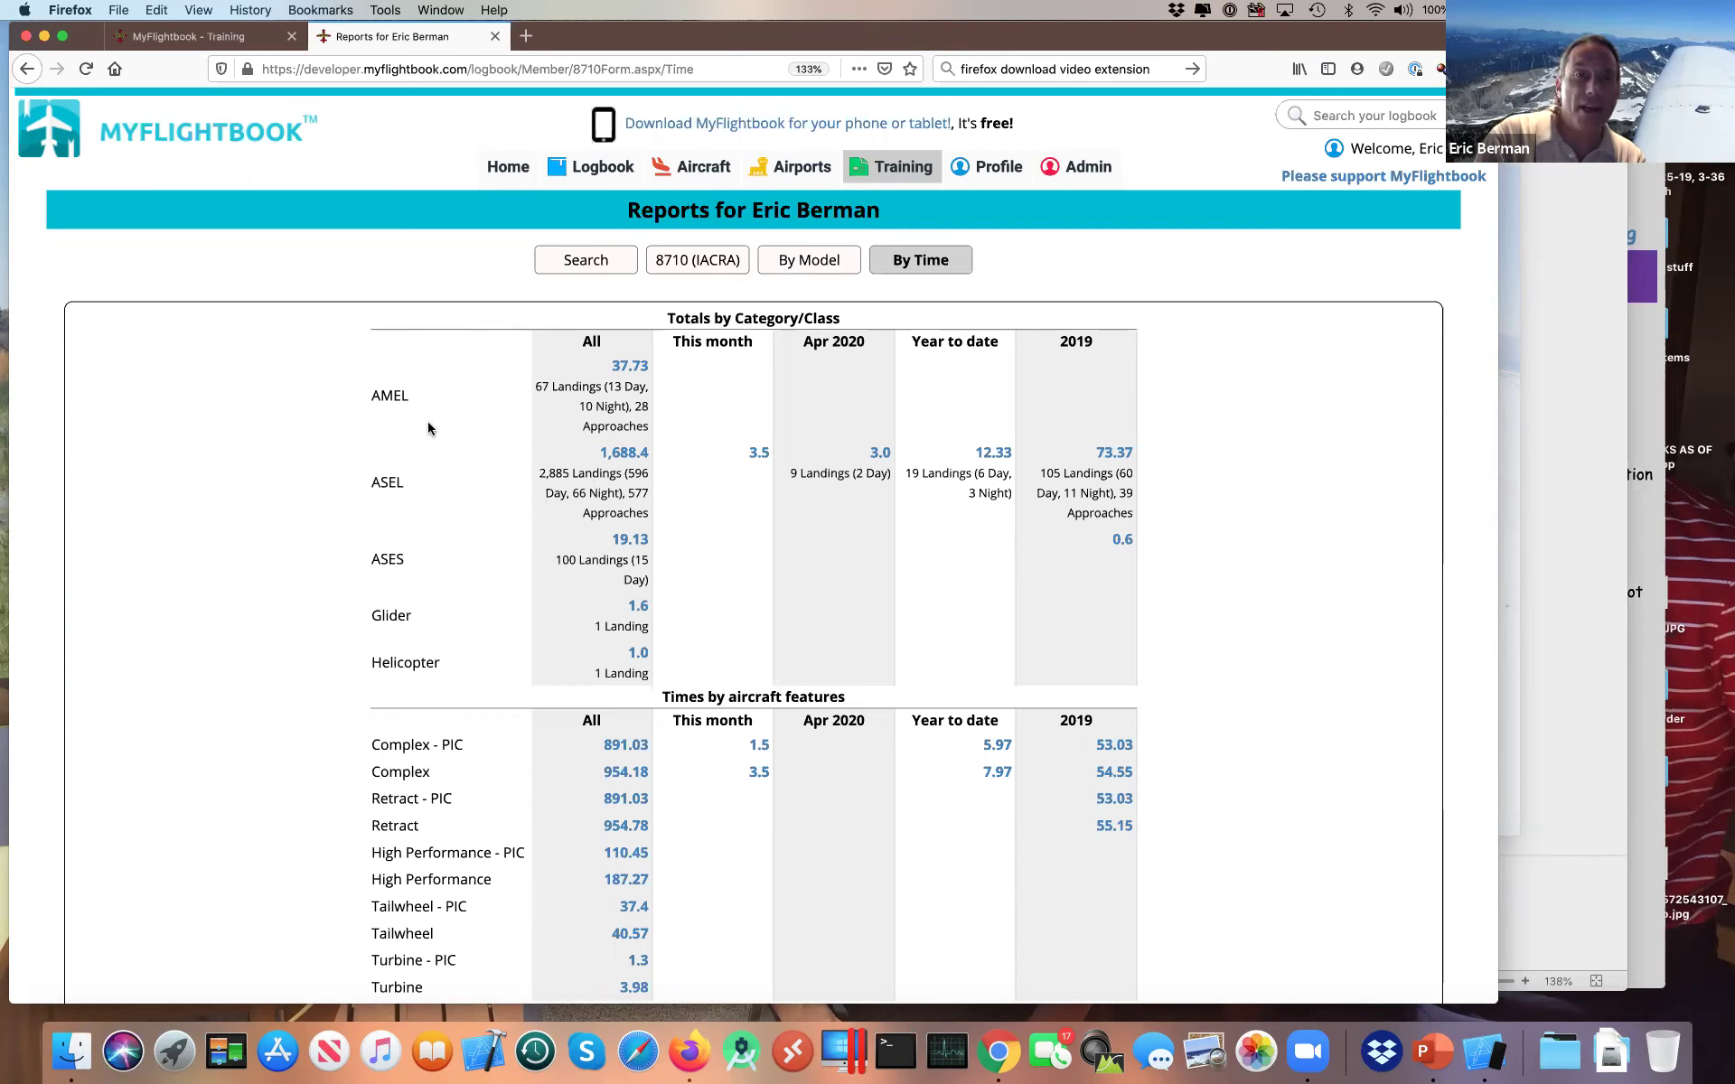
Step: Set the Currency/Totals preference to 'Show totals by model' and save the preferences
{"action": "mouse_move", "coordinate": [1095, 178]}
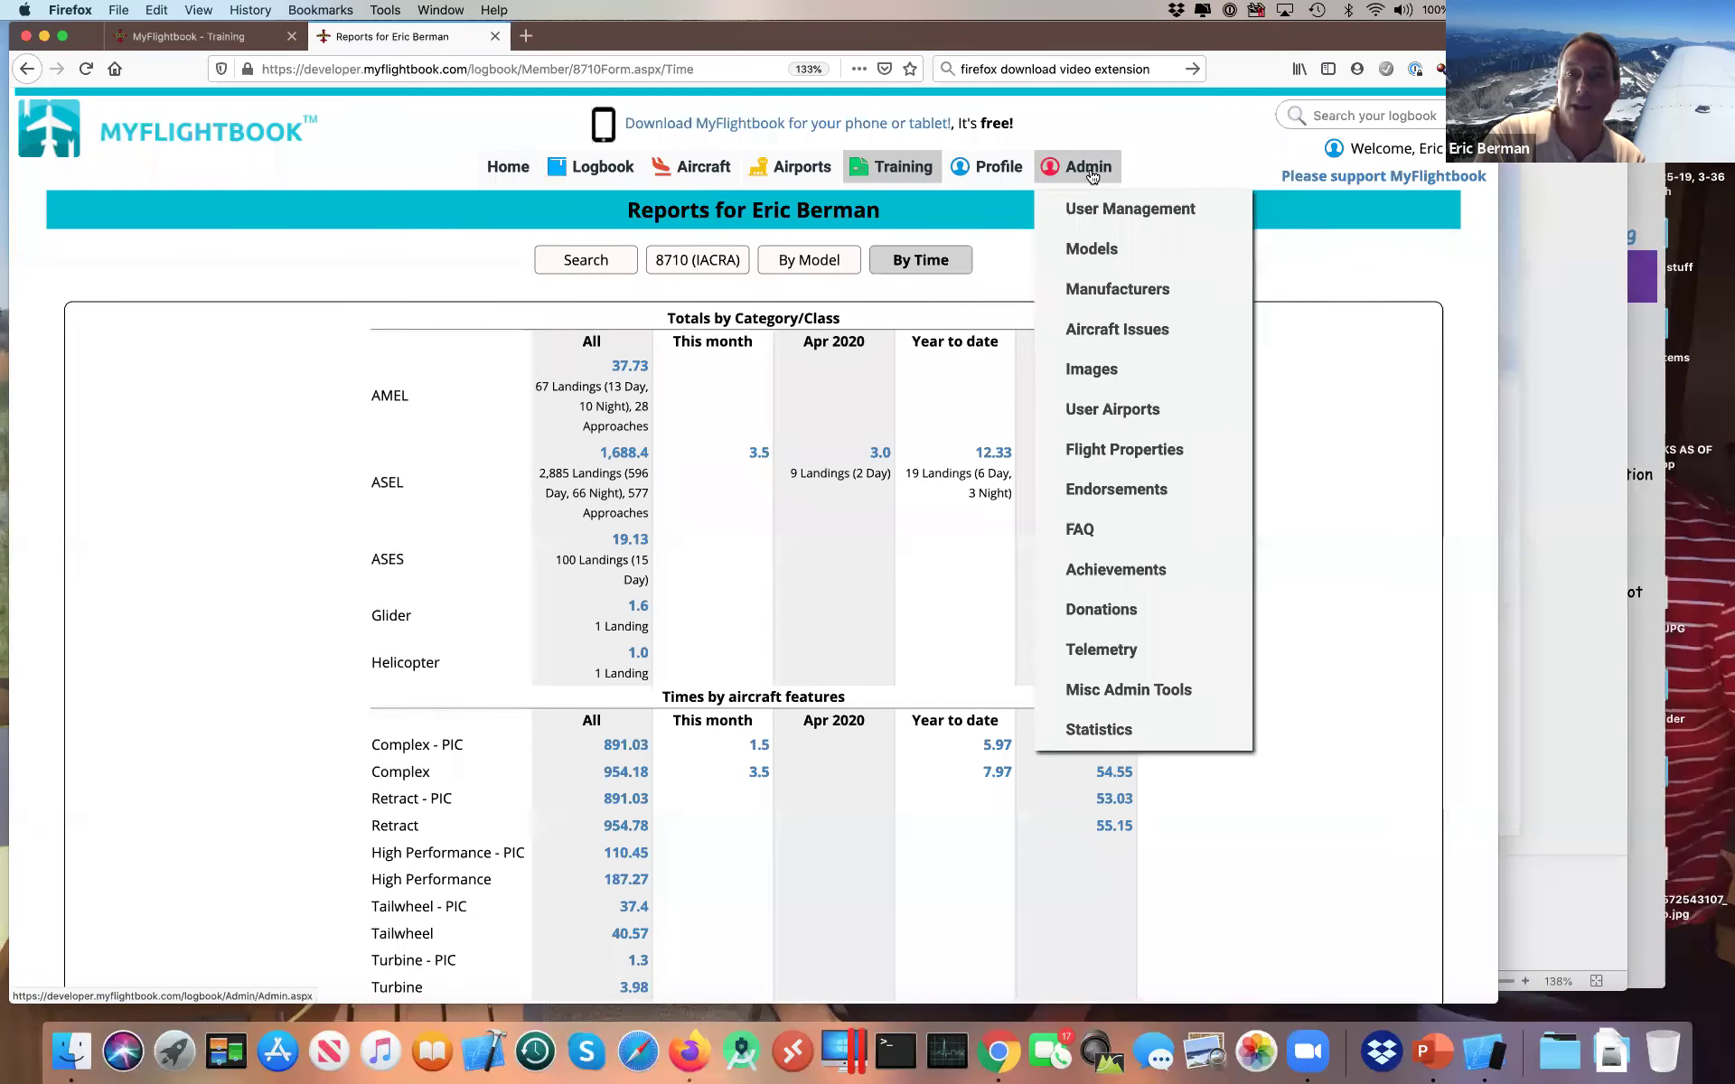
{"action": "mouse_move", "coordinate": [1013, 187]}
{"action": "left_click", "coordinate": [1012, 256]}
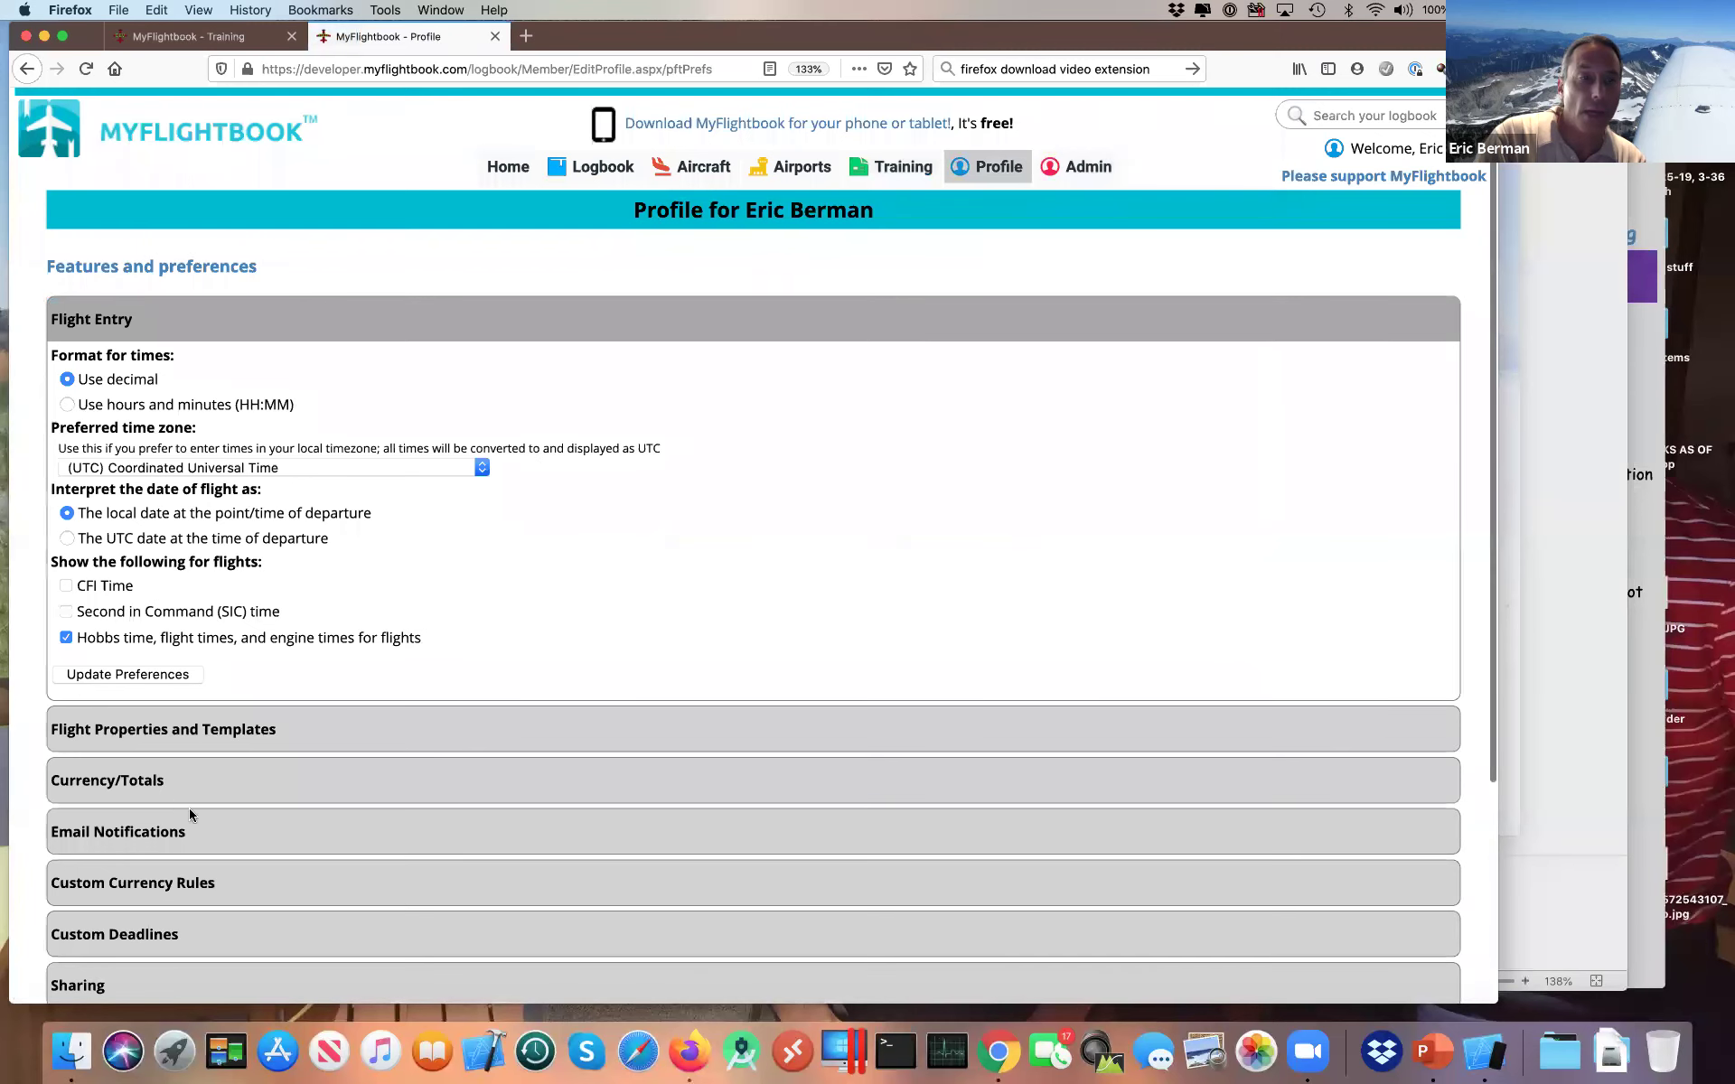
{"action": "left_click", "coordinate": [204, 780]}
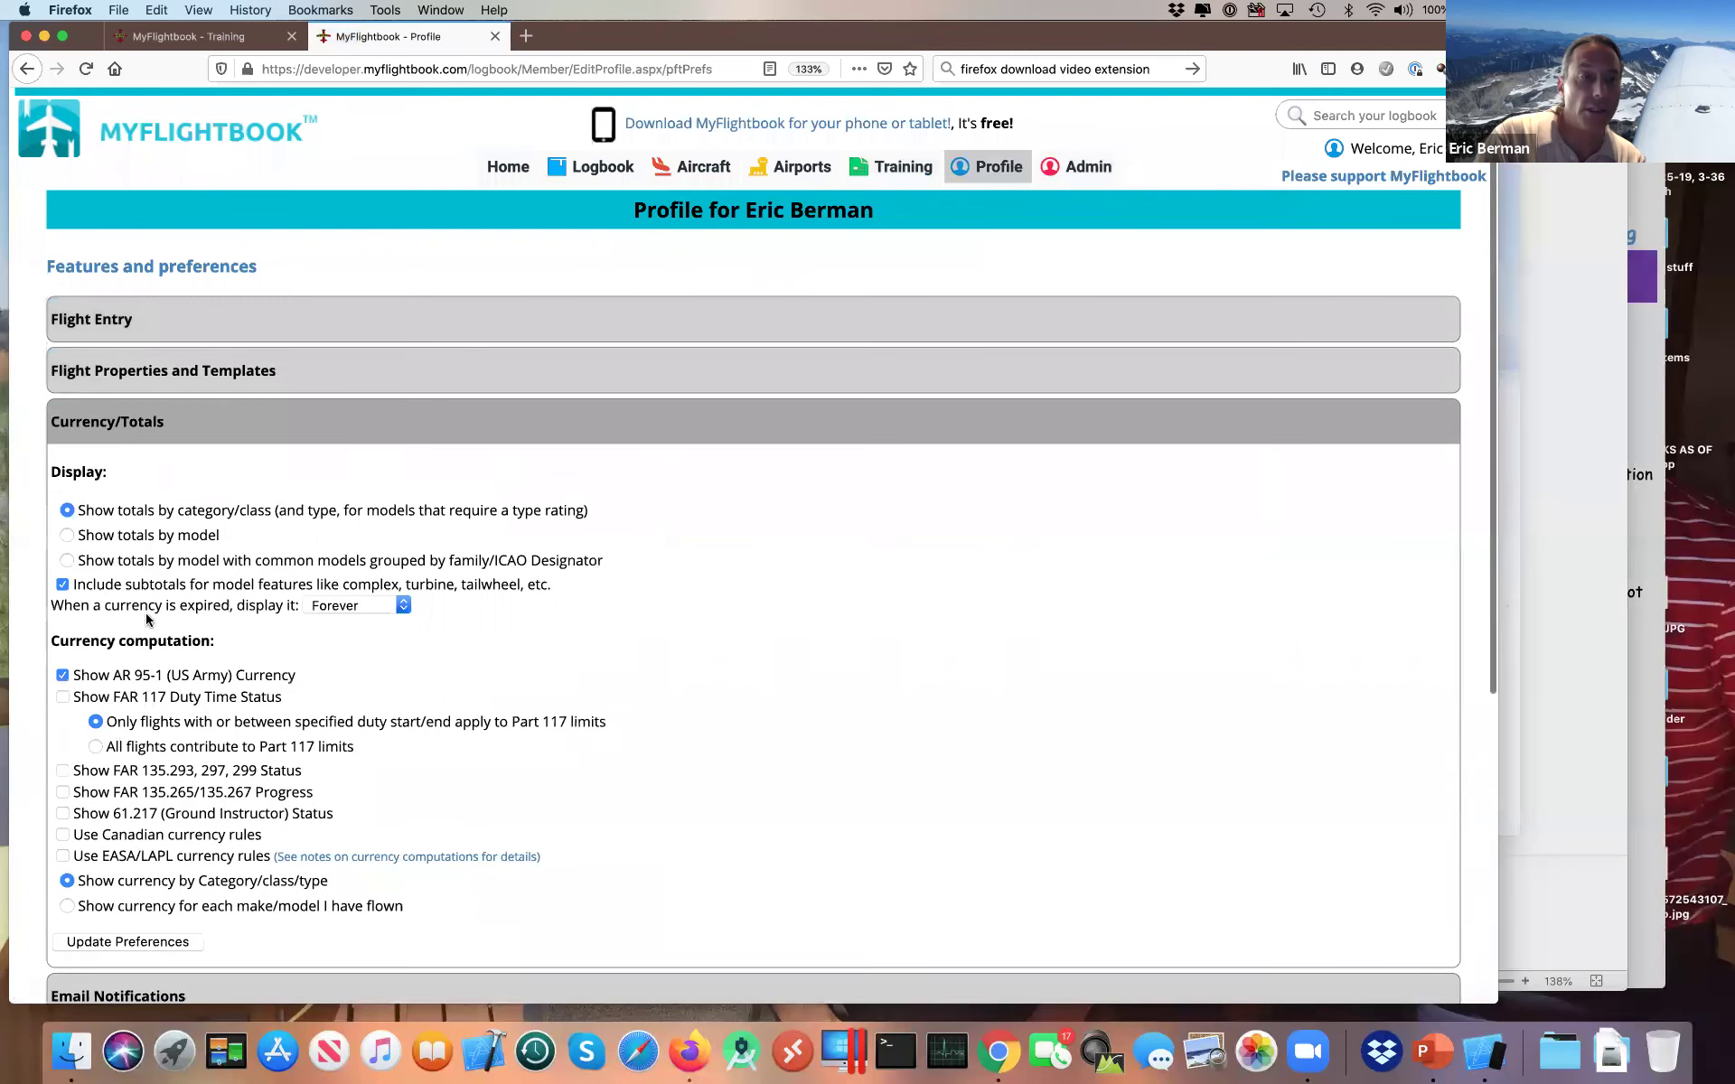
{"action": "left_click", "coordinate": [155, 536]}
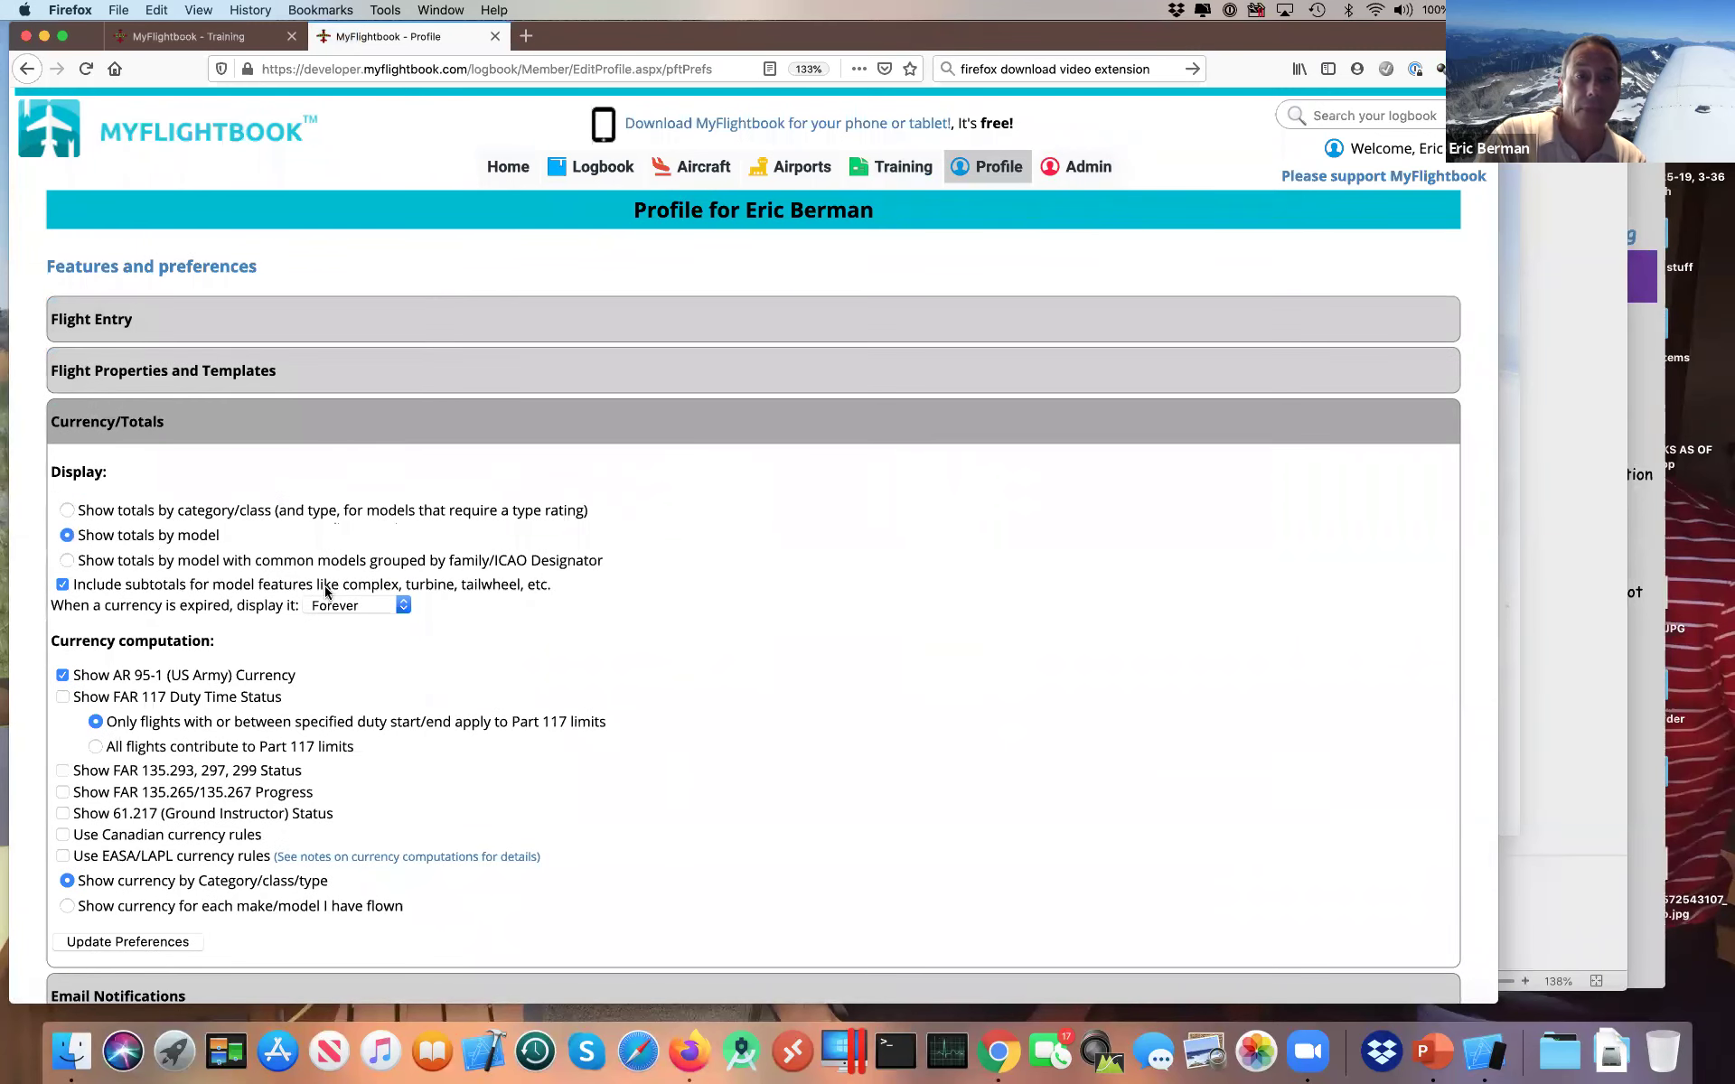
{"action": "left_click", "coordinate": [161, 941]}
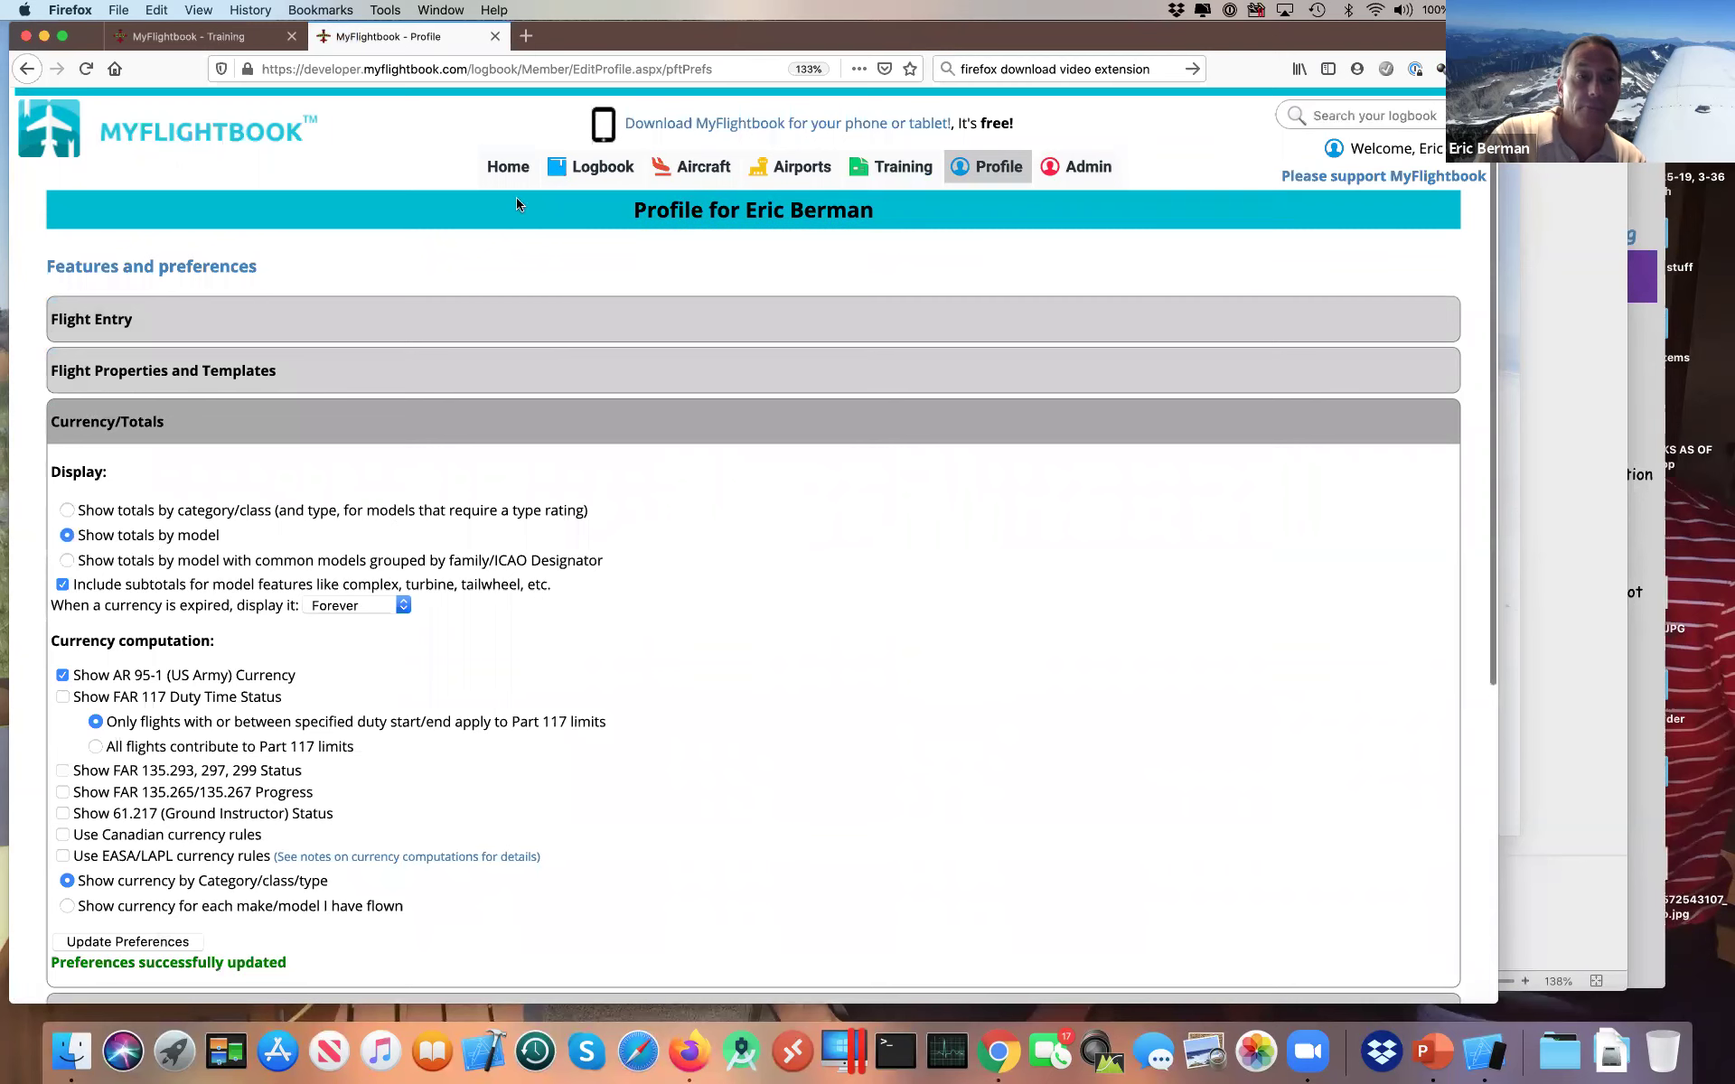
Step: Review the new Totals by Model table in the time rollup, highlighting the C-172 M entry
{"action": "mouse_move", "coordinate": [709, 171]}
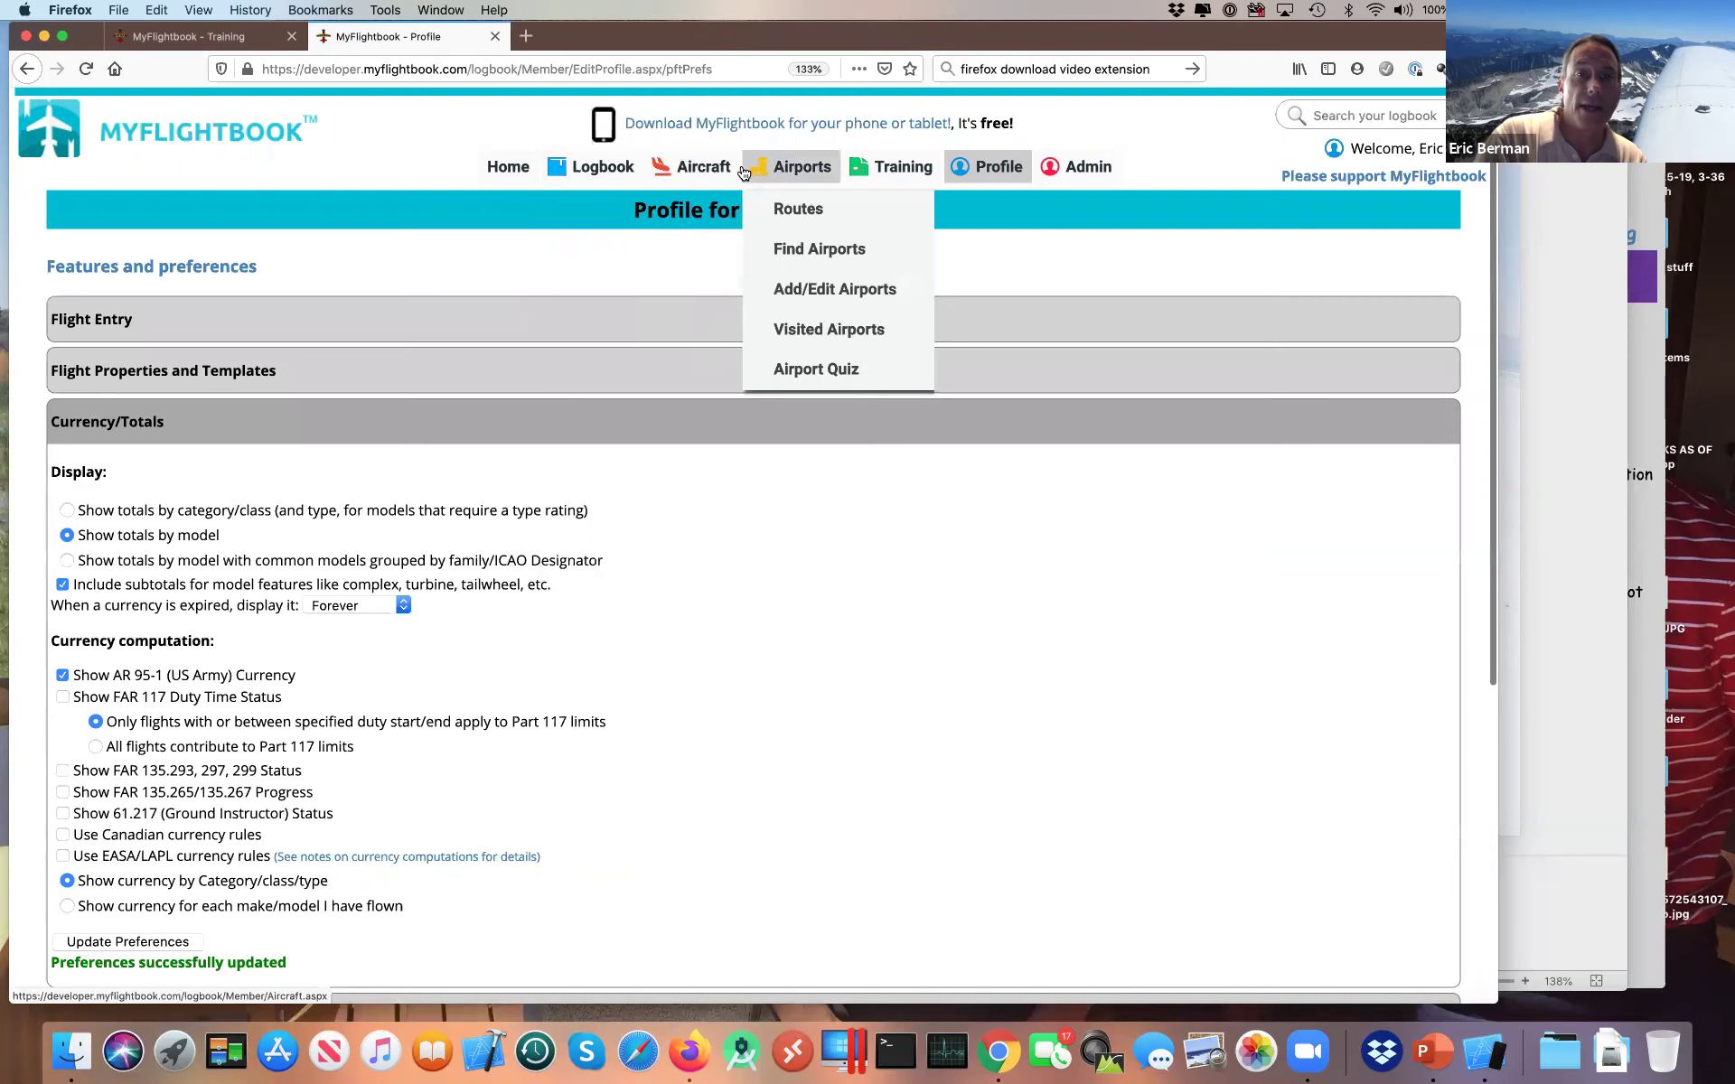
{"action": "mouse_move", "coordinate": [899, 168]}
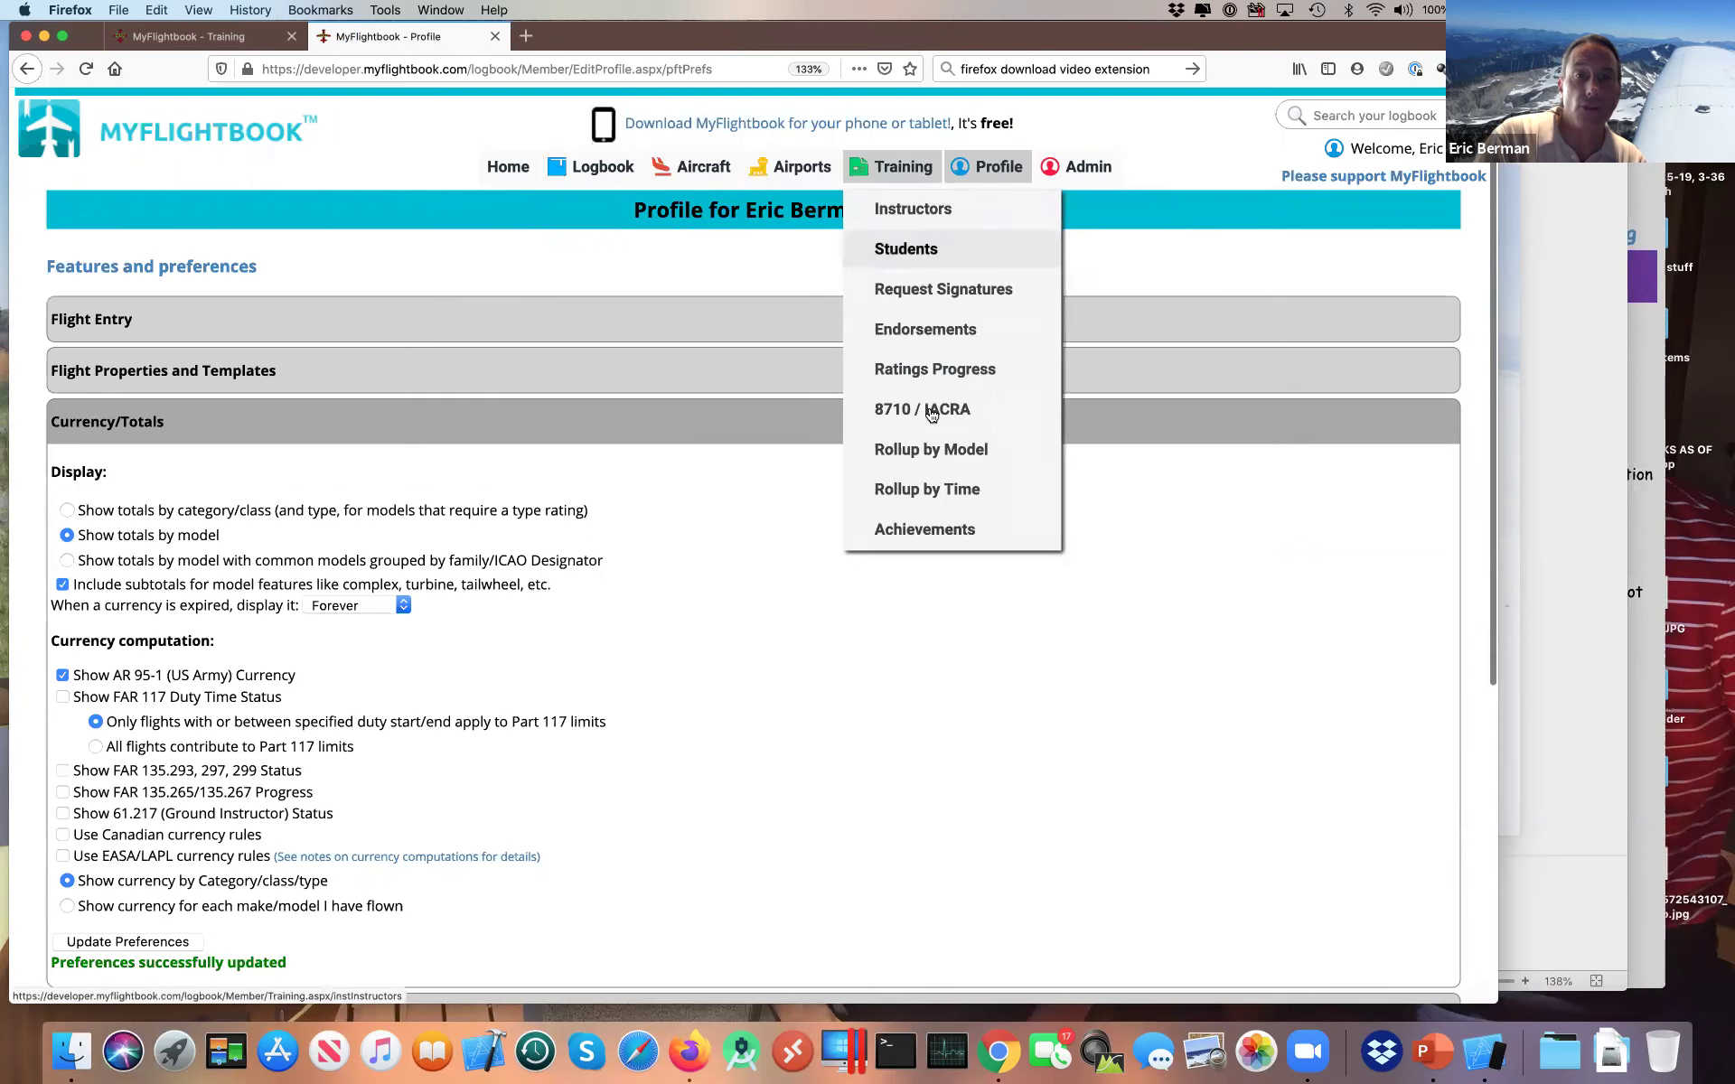
{"action": "left_click", "coordinate": [931, 489]}
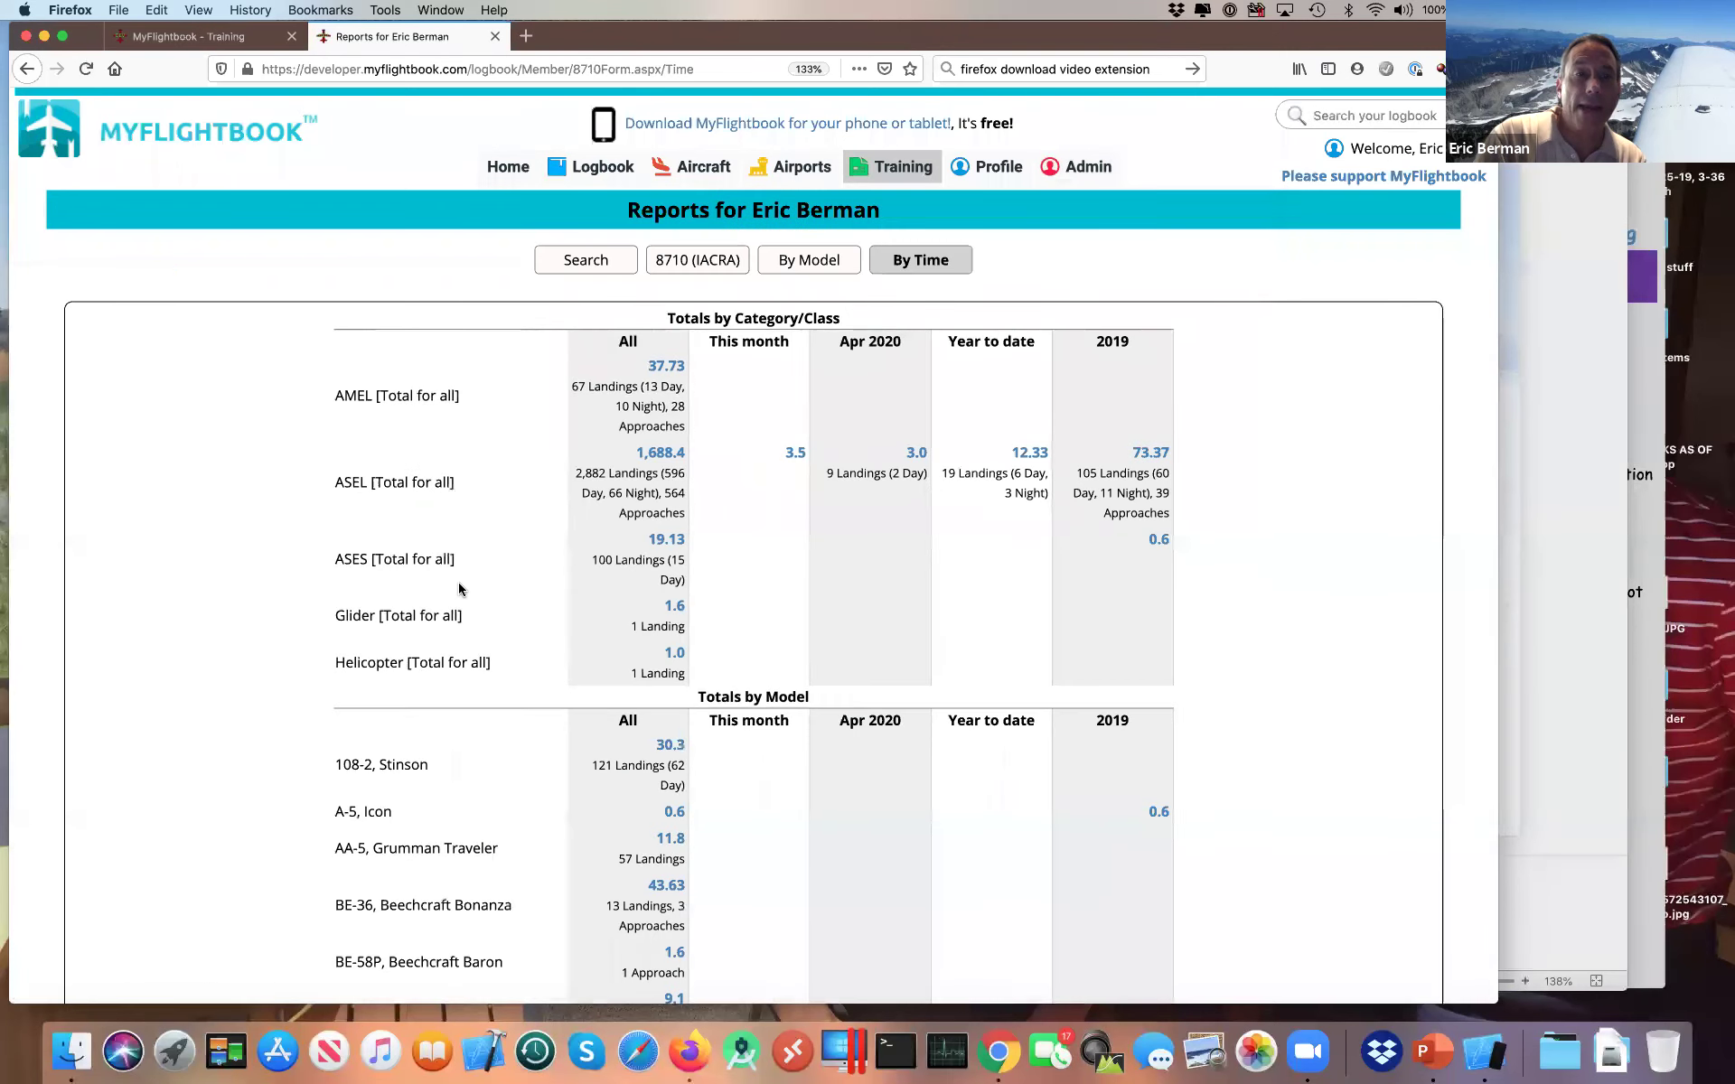
{"action": "scroll", "coordinate": [427, 714], "scroll_direction": "down", "scroll_amount": 5}
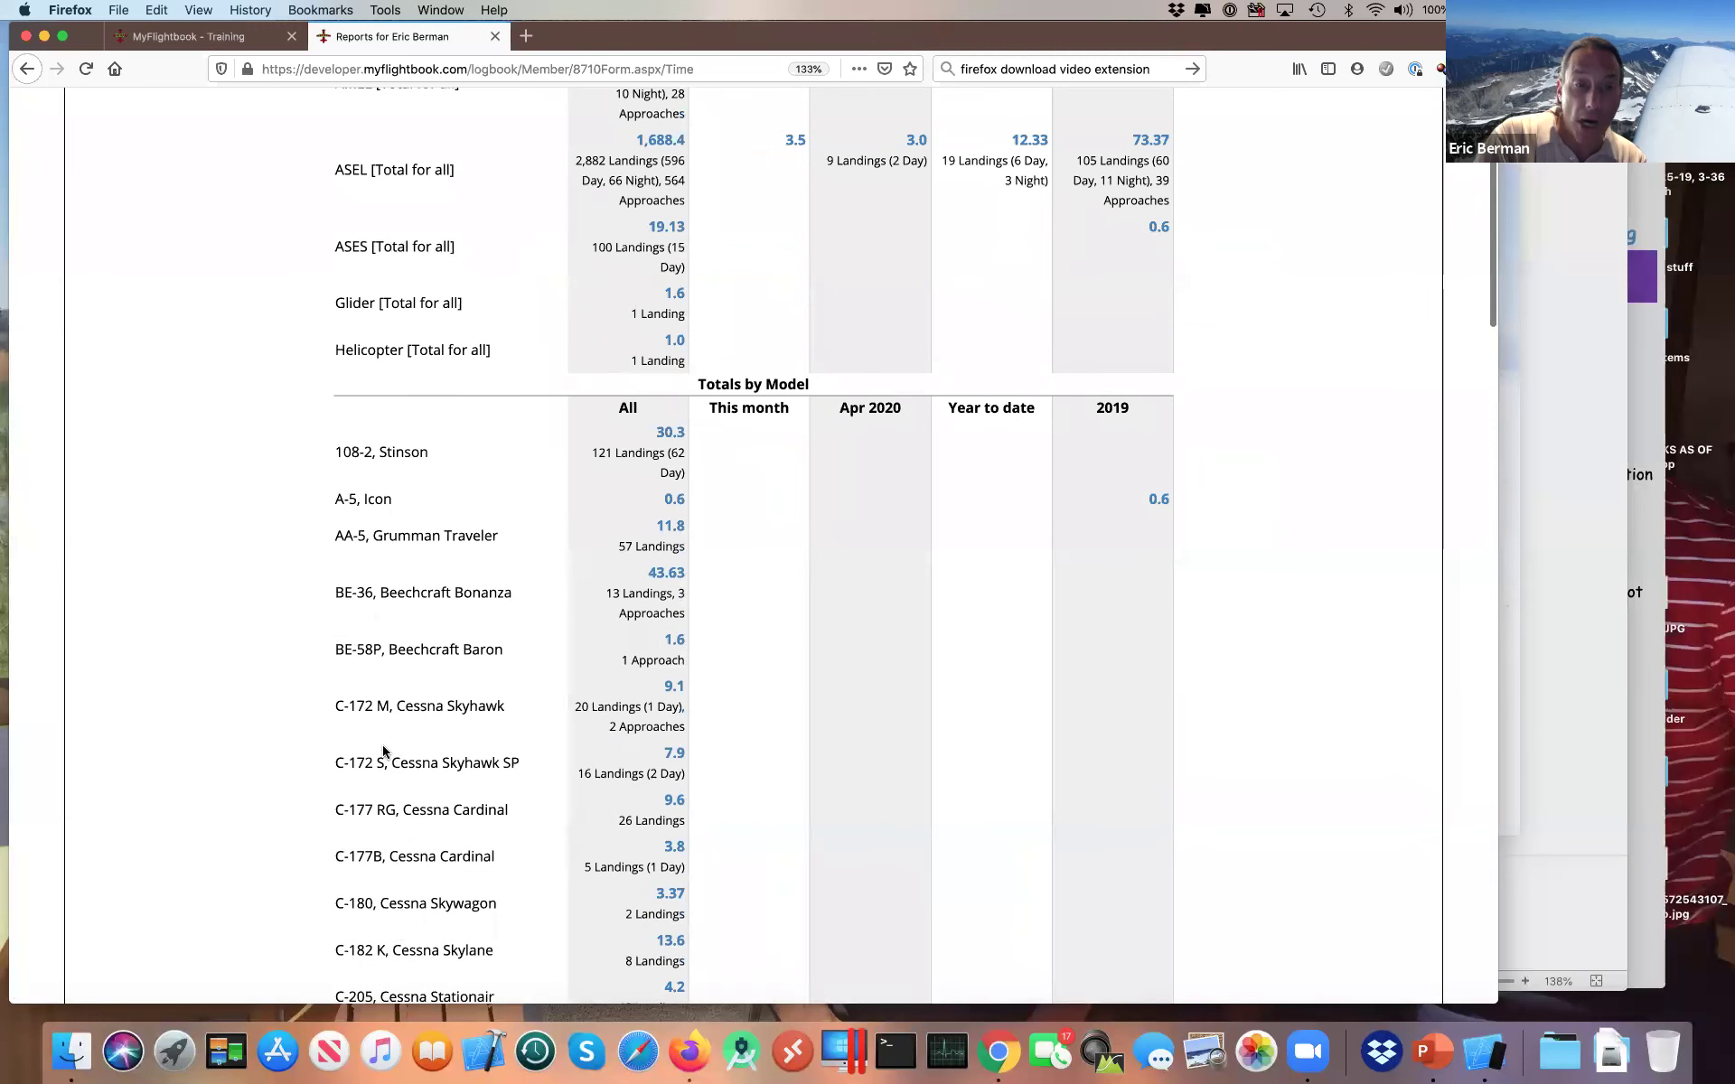
{"action": "left_click_drag", "start_coordinate": [344, 705], "coordinate": [421, 706]}
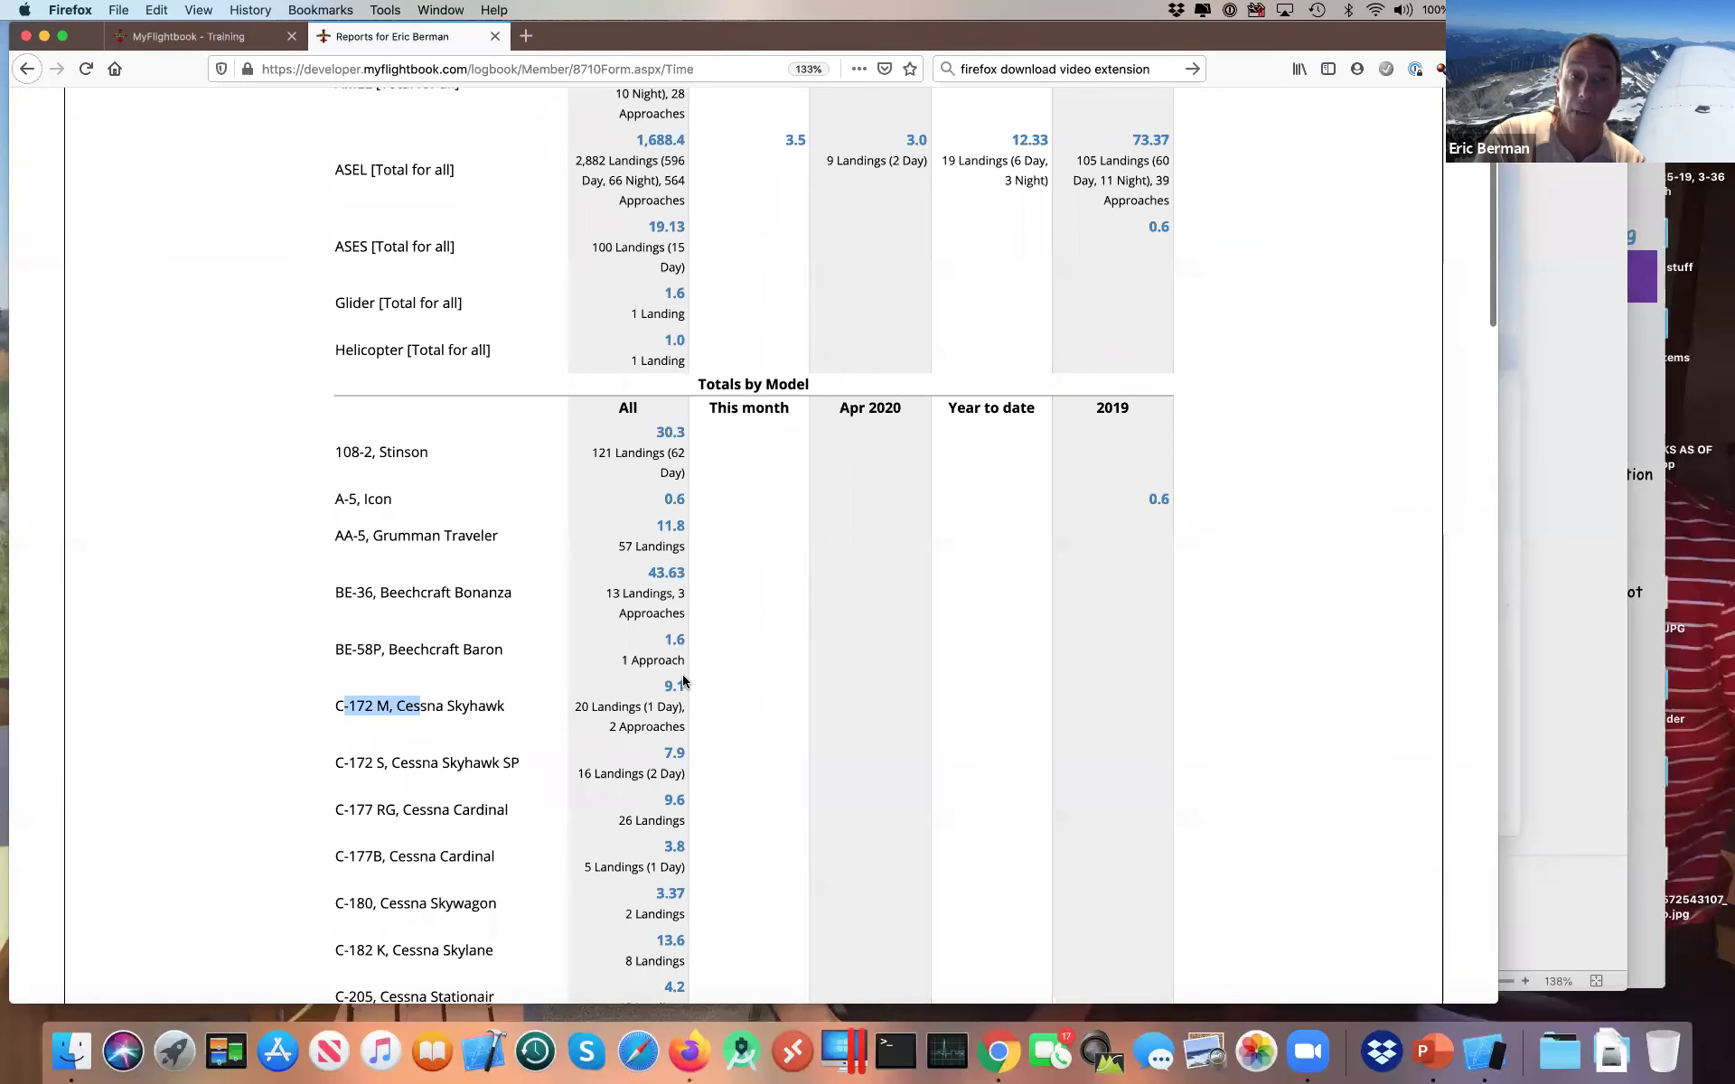
{"action": "scroll", "coordinate": [684, 682], "scroll_direction": "up", "scroll_amount": 5}
Step: Switch Currency/Totals to group models by family/ICAO Designator and save the preferences
{"action": "mouse_move", "coordinate": [991, 181]}
{"action": "left_click", "coordinate": [1000, 251]}
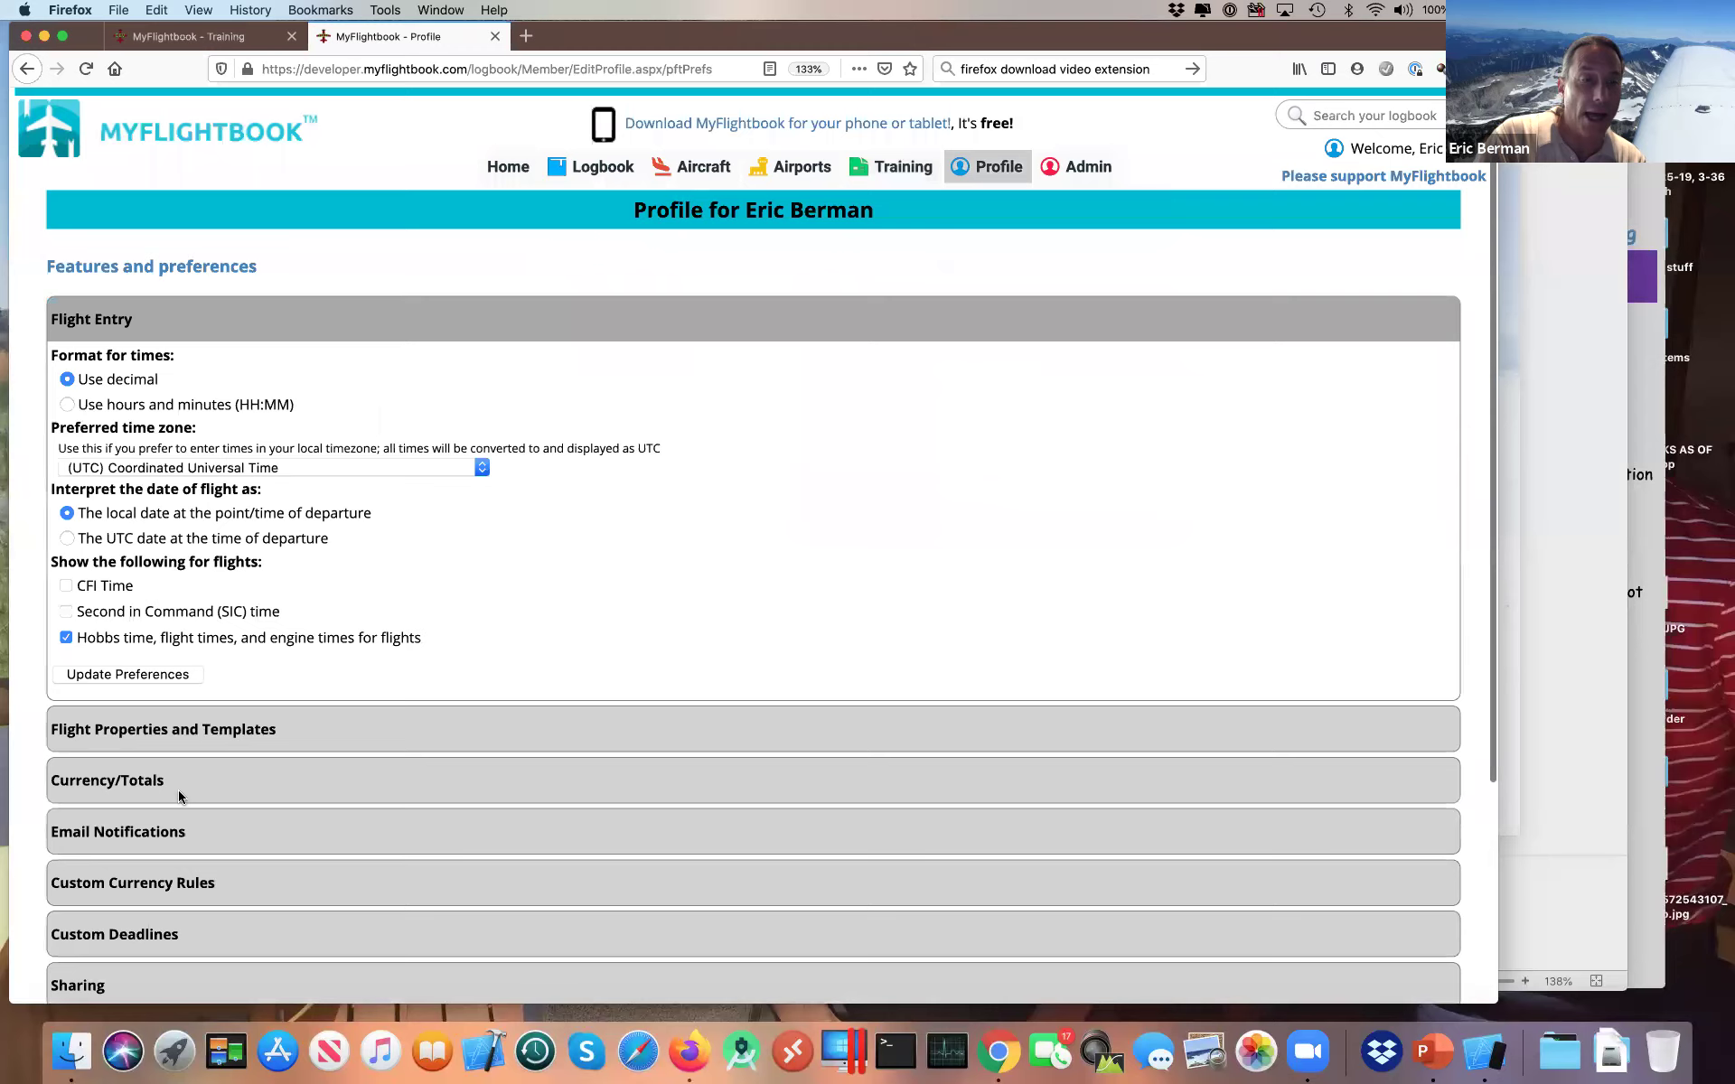
{"action": "left_click", "coordinate": [179, 795]}
{"action": "left_click", "coordinate": [131, 563]}
{"action": "left_click", "coordinate": [122, 940]}
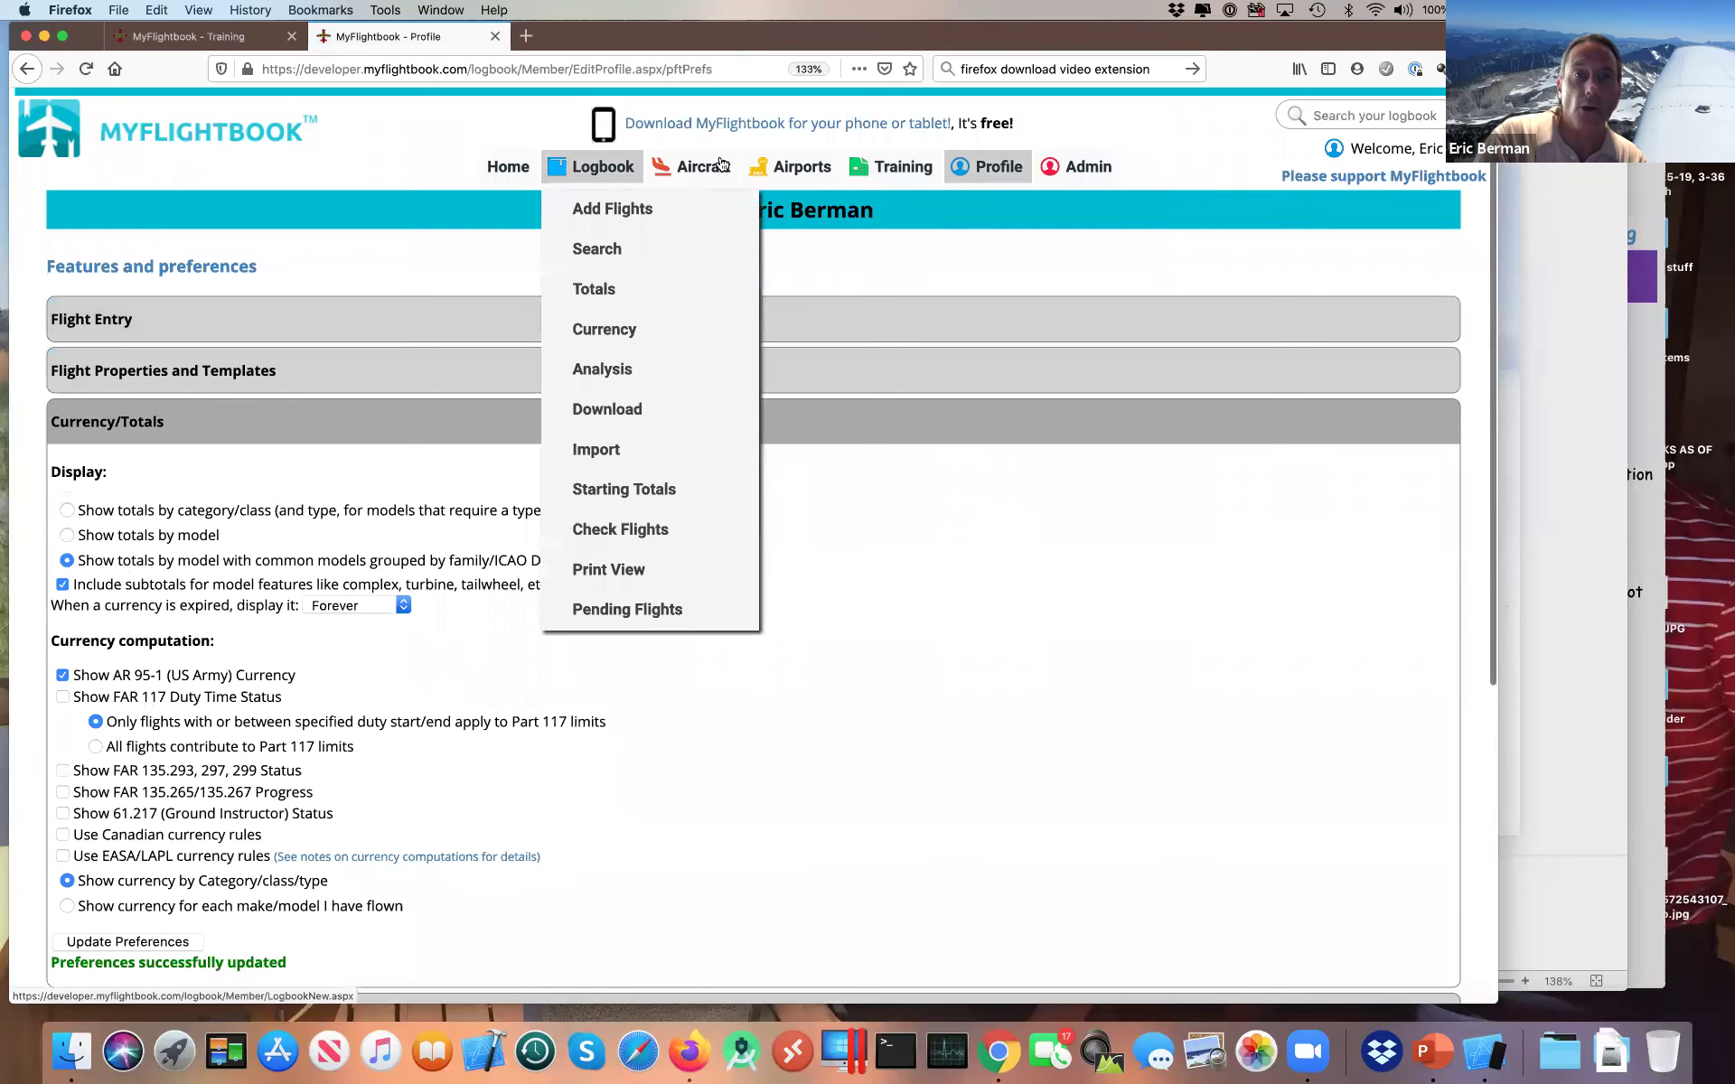
{"action": "mouse_move", "coordinate": [891, 173]}
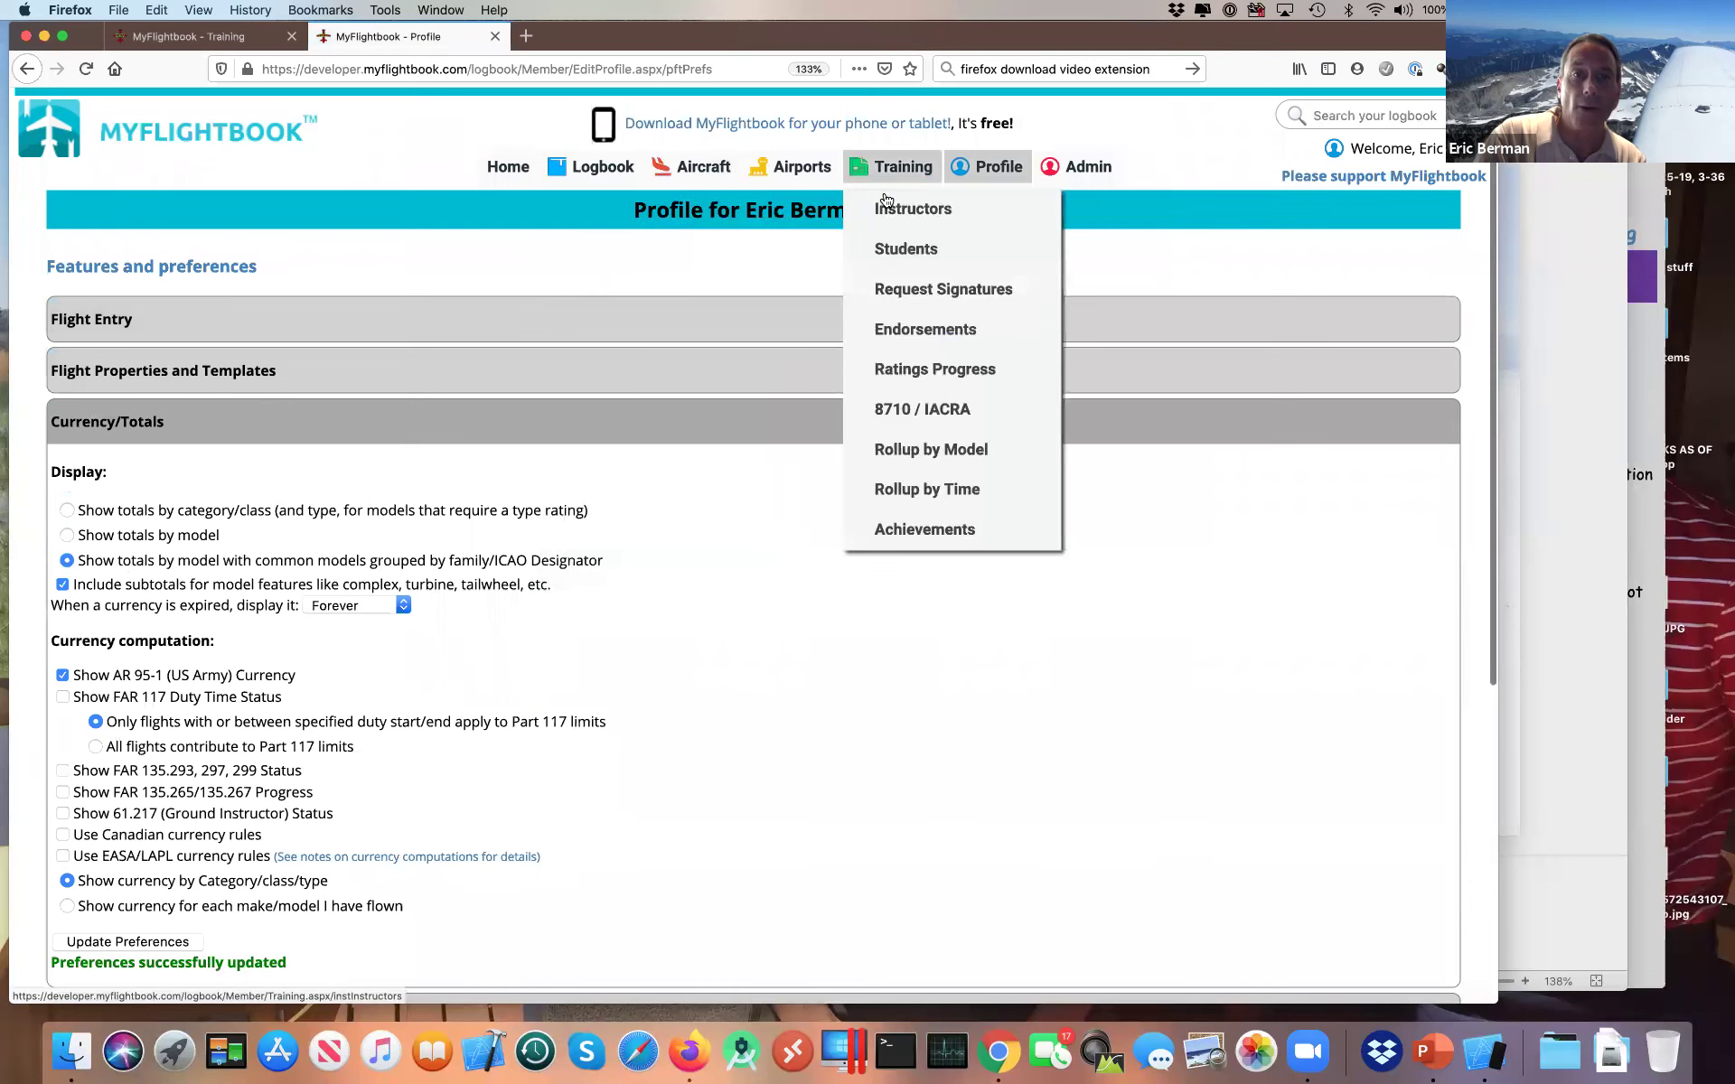
Step: Reload the time rollup and point out the C172 and C177 rows under Totals by ICAO code
{"action": "left_click", "coordinate": [919, 491]}
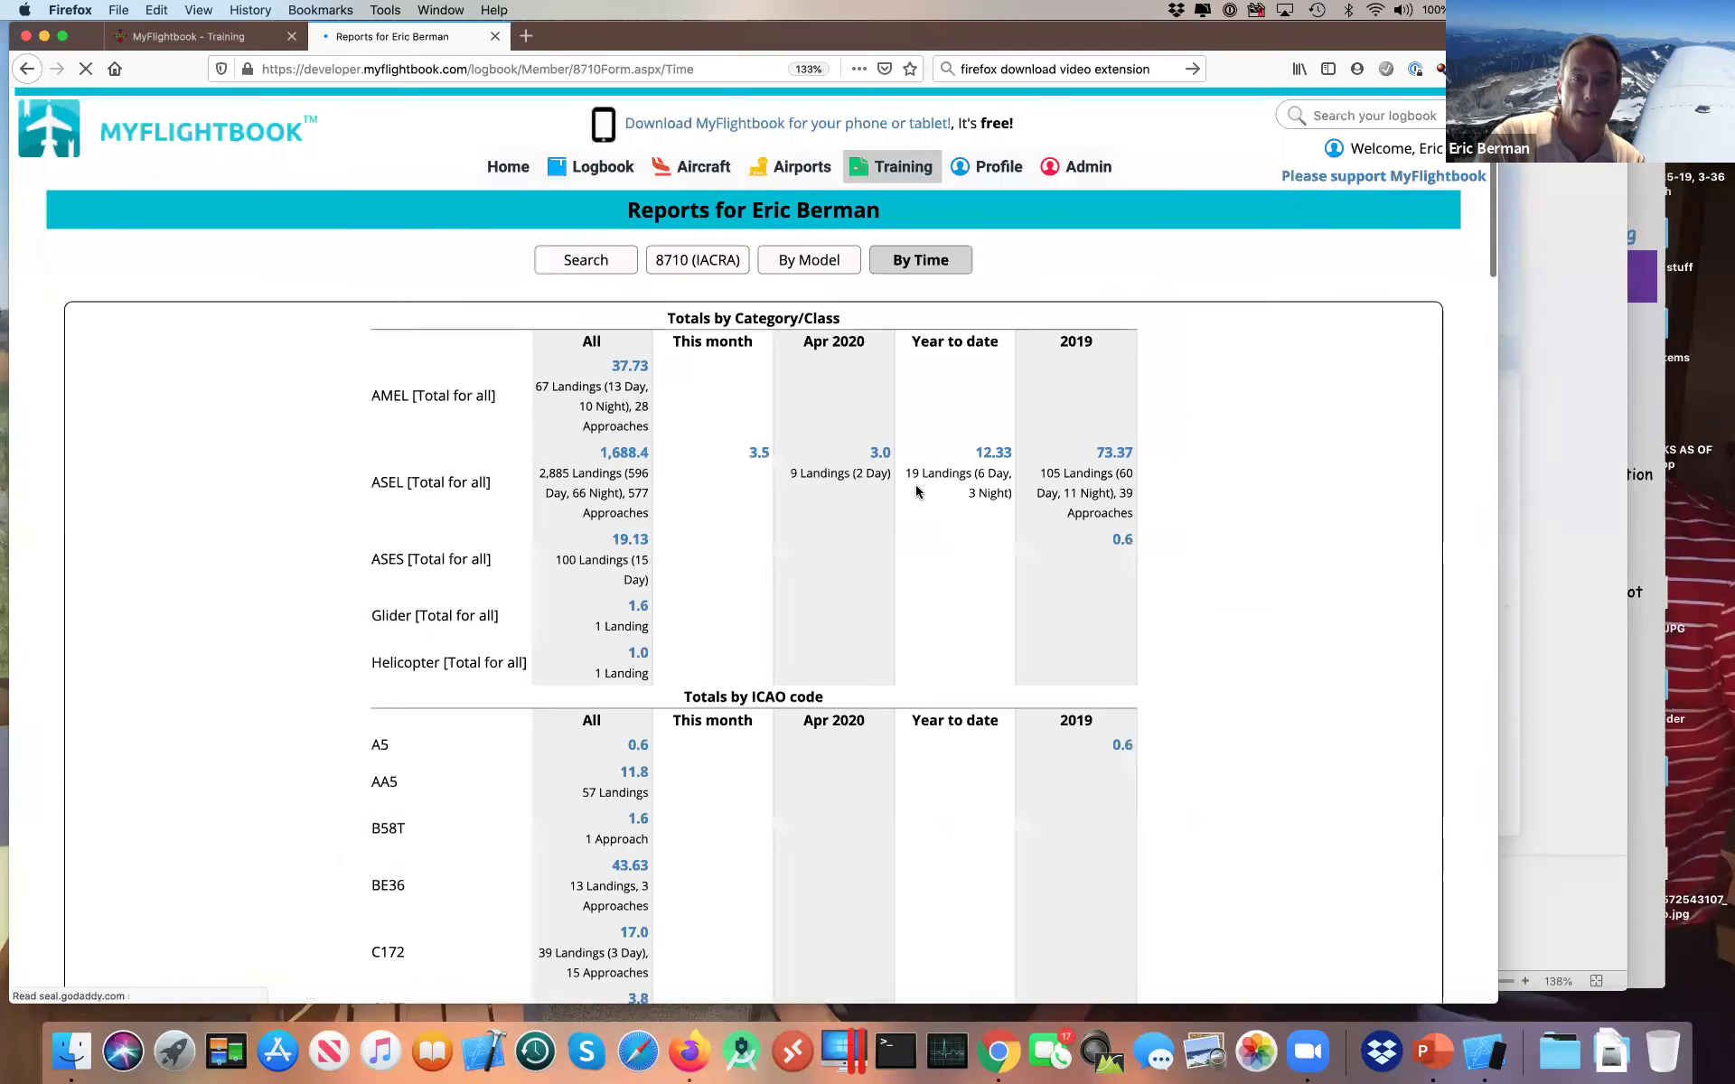
{"action": "scroll", "coordinate": [917, 487], "scroll_direction": "down", "scroll_amount": 3}
{"action": "double_click", "coordinate": [388, 779]}
{"action": "double_click", "coordinate": [385, 835]}
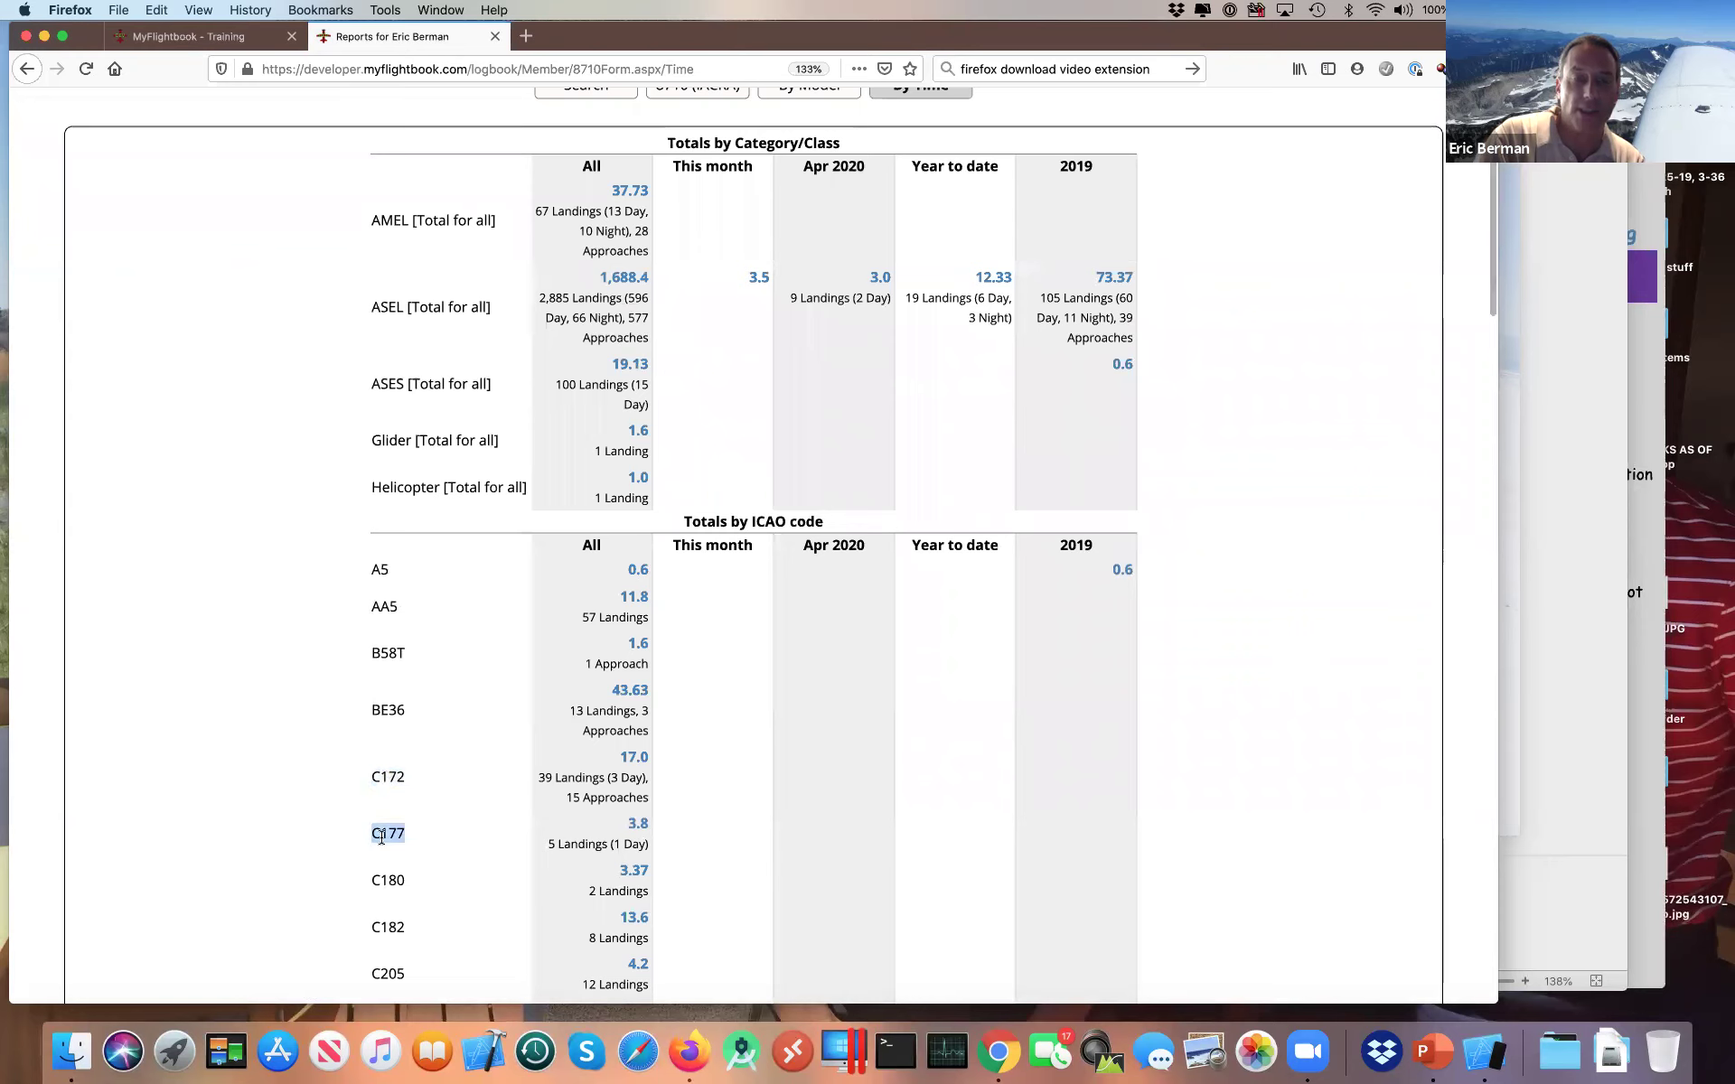
{"action": "left_click", "coordinate": [761, 679]}
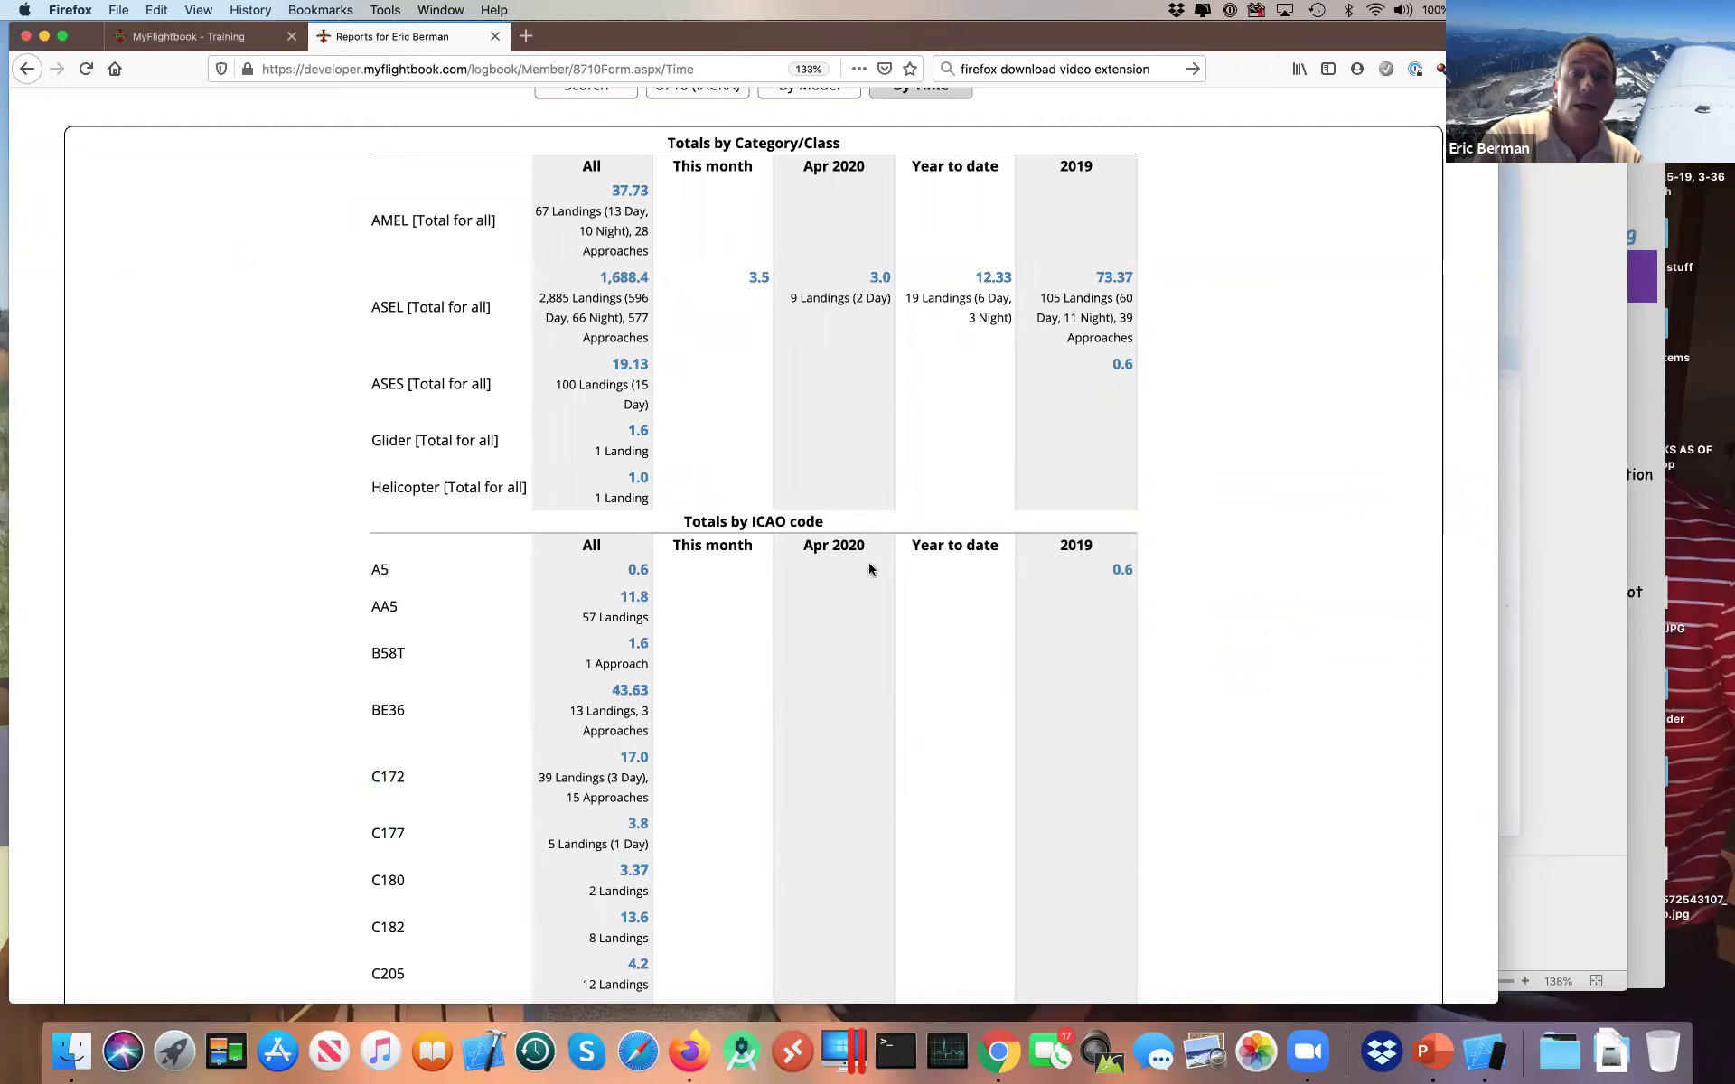
{"action": "scroll", "coordinate": [1126, 484], "scroll_direction": "up", "scroll_amount": 3}
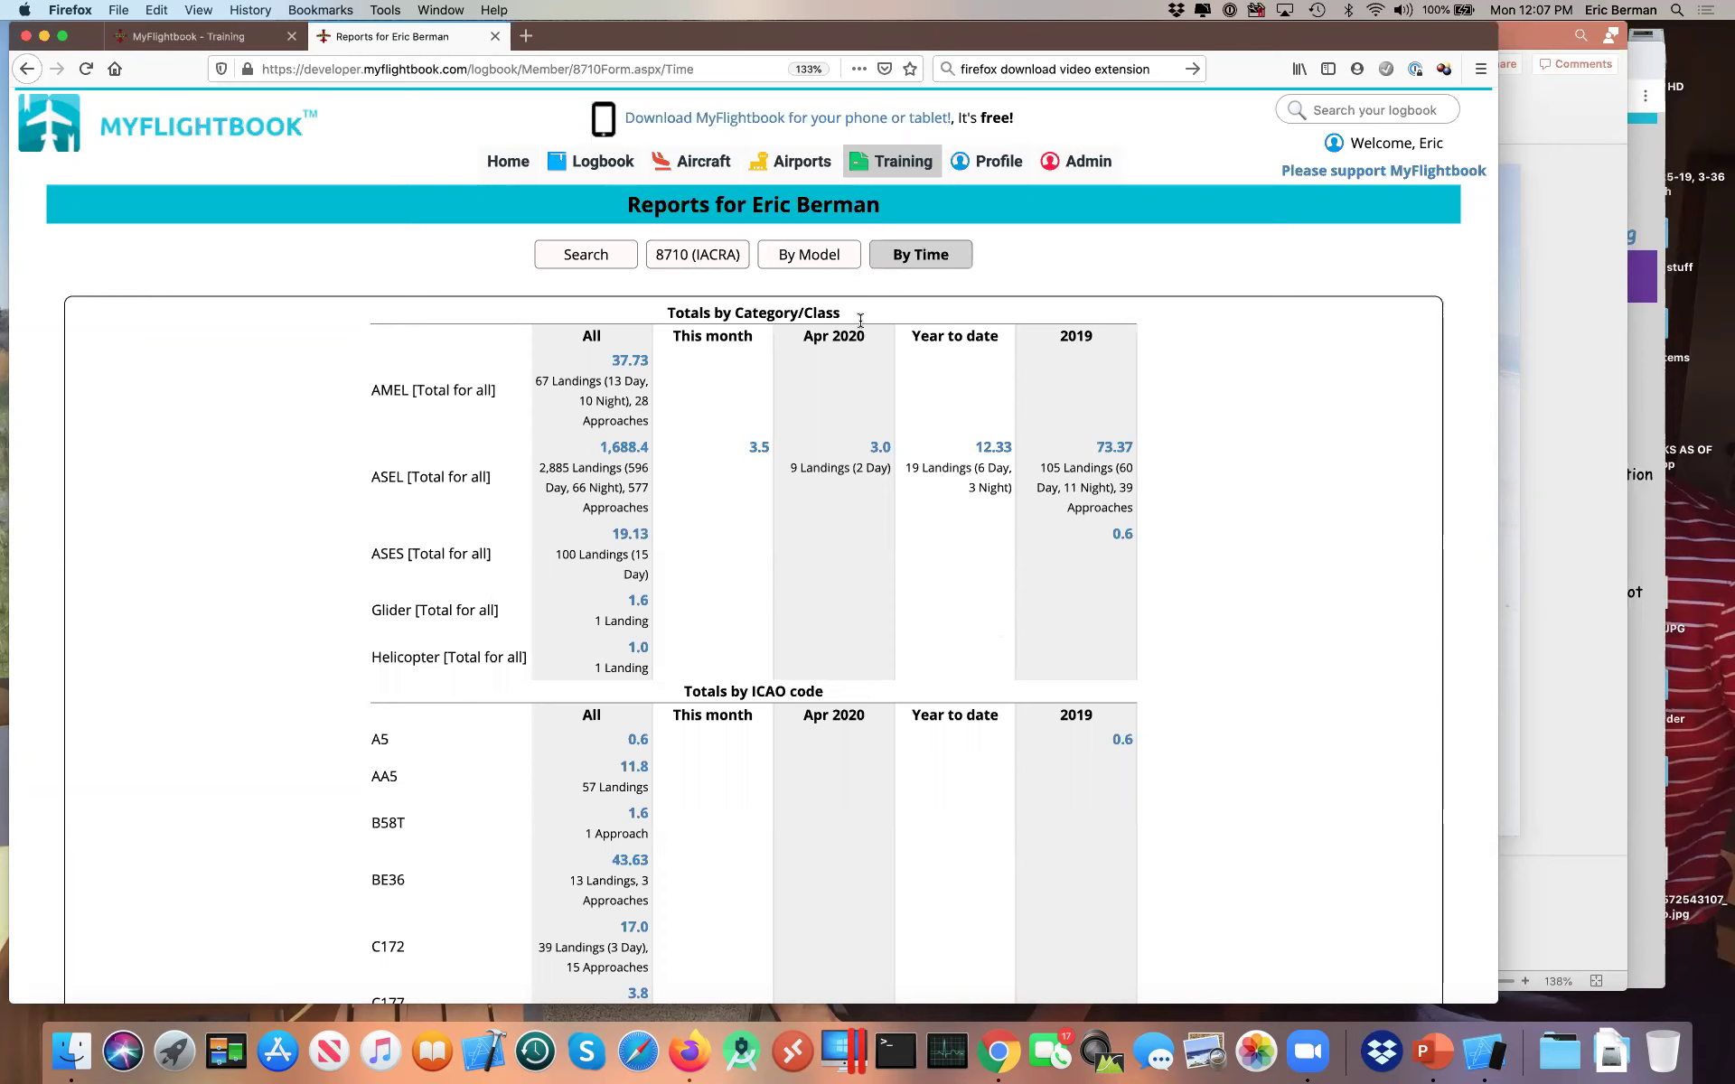
{"action": "mouse_move", "coordinate": [799, 163]}
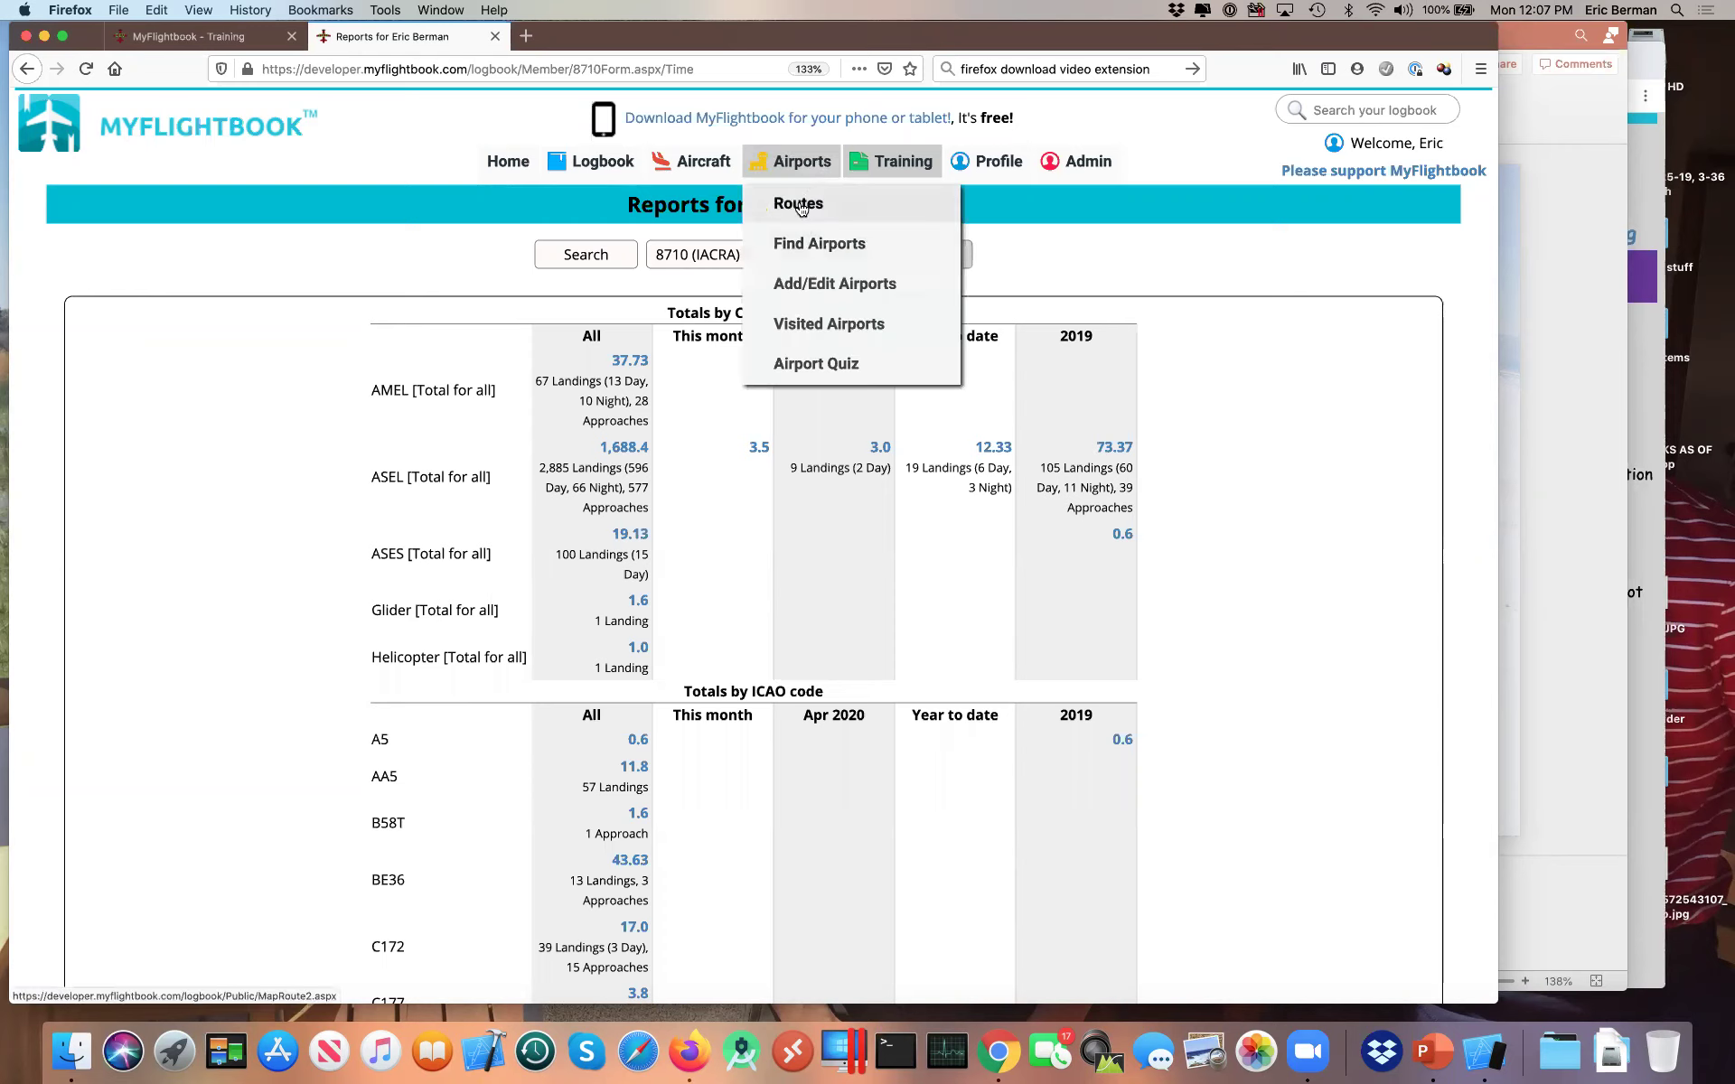
Step: Go to Airports > Routes and enter kmle in the airport codes box
{"action": "left_click", "coordinate": [800, 205]}
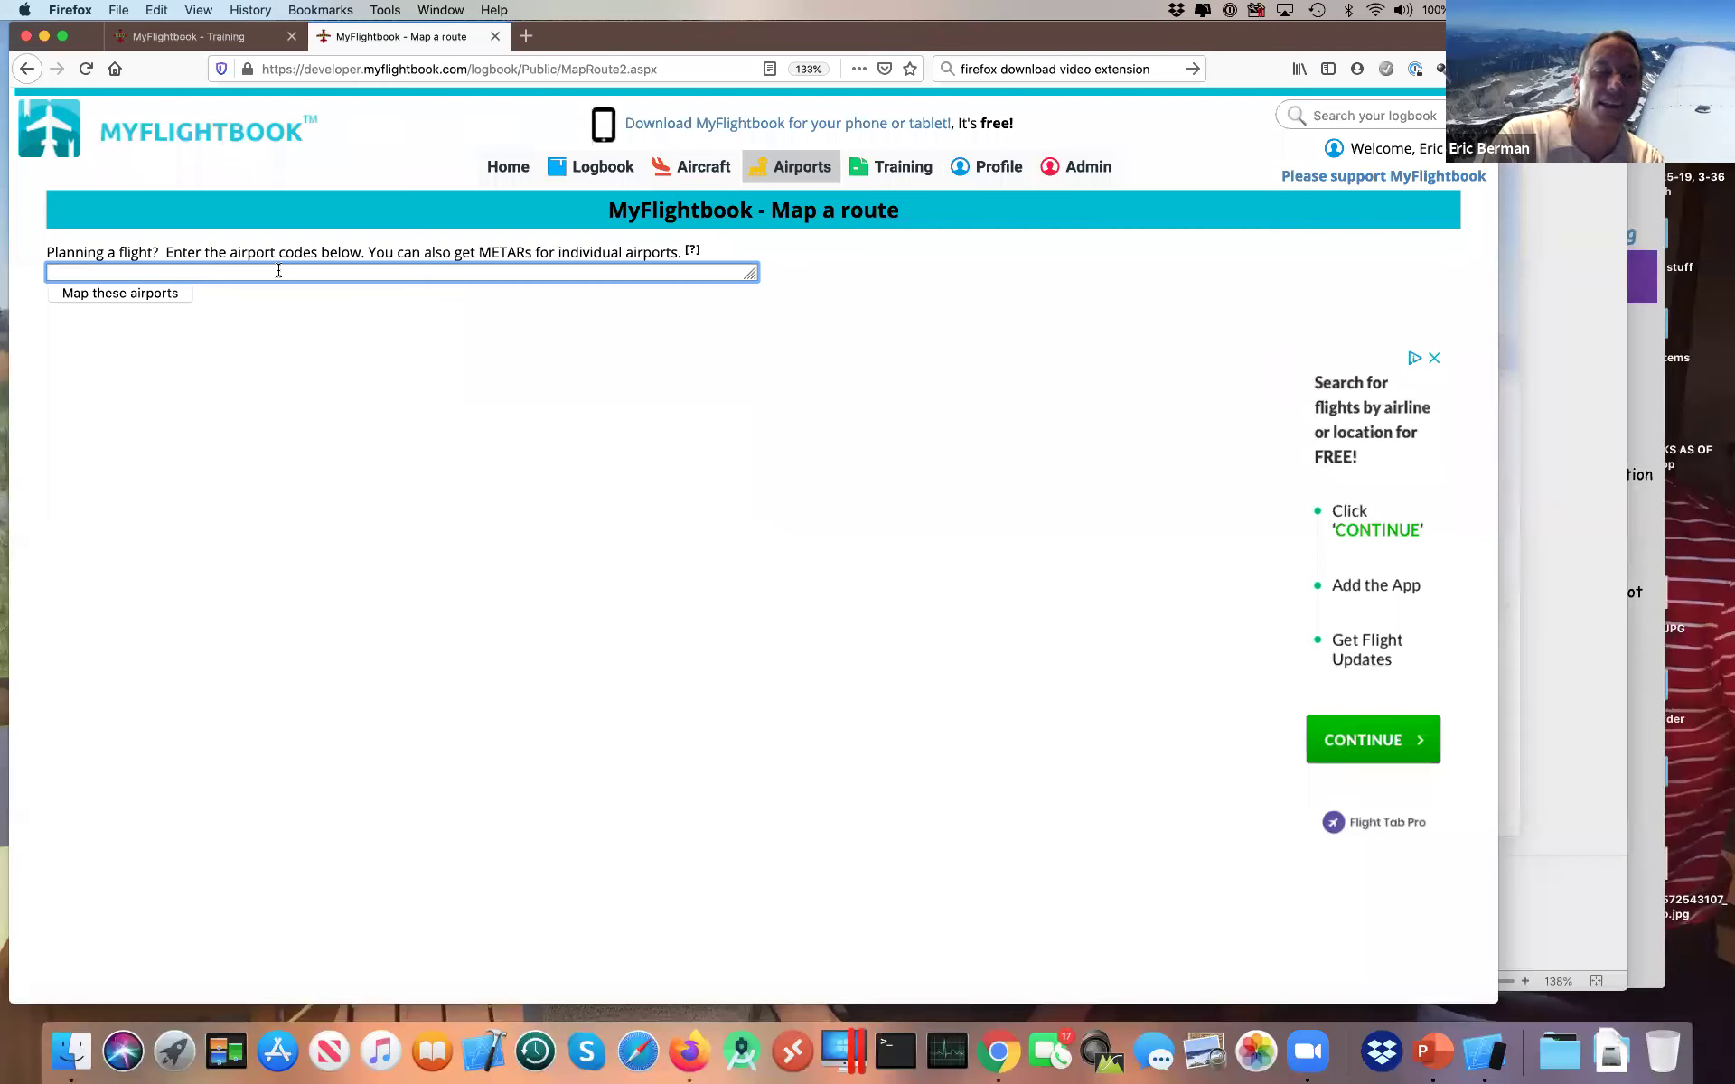
{"action": "type", "text": "kmle"}
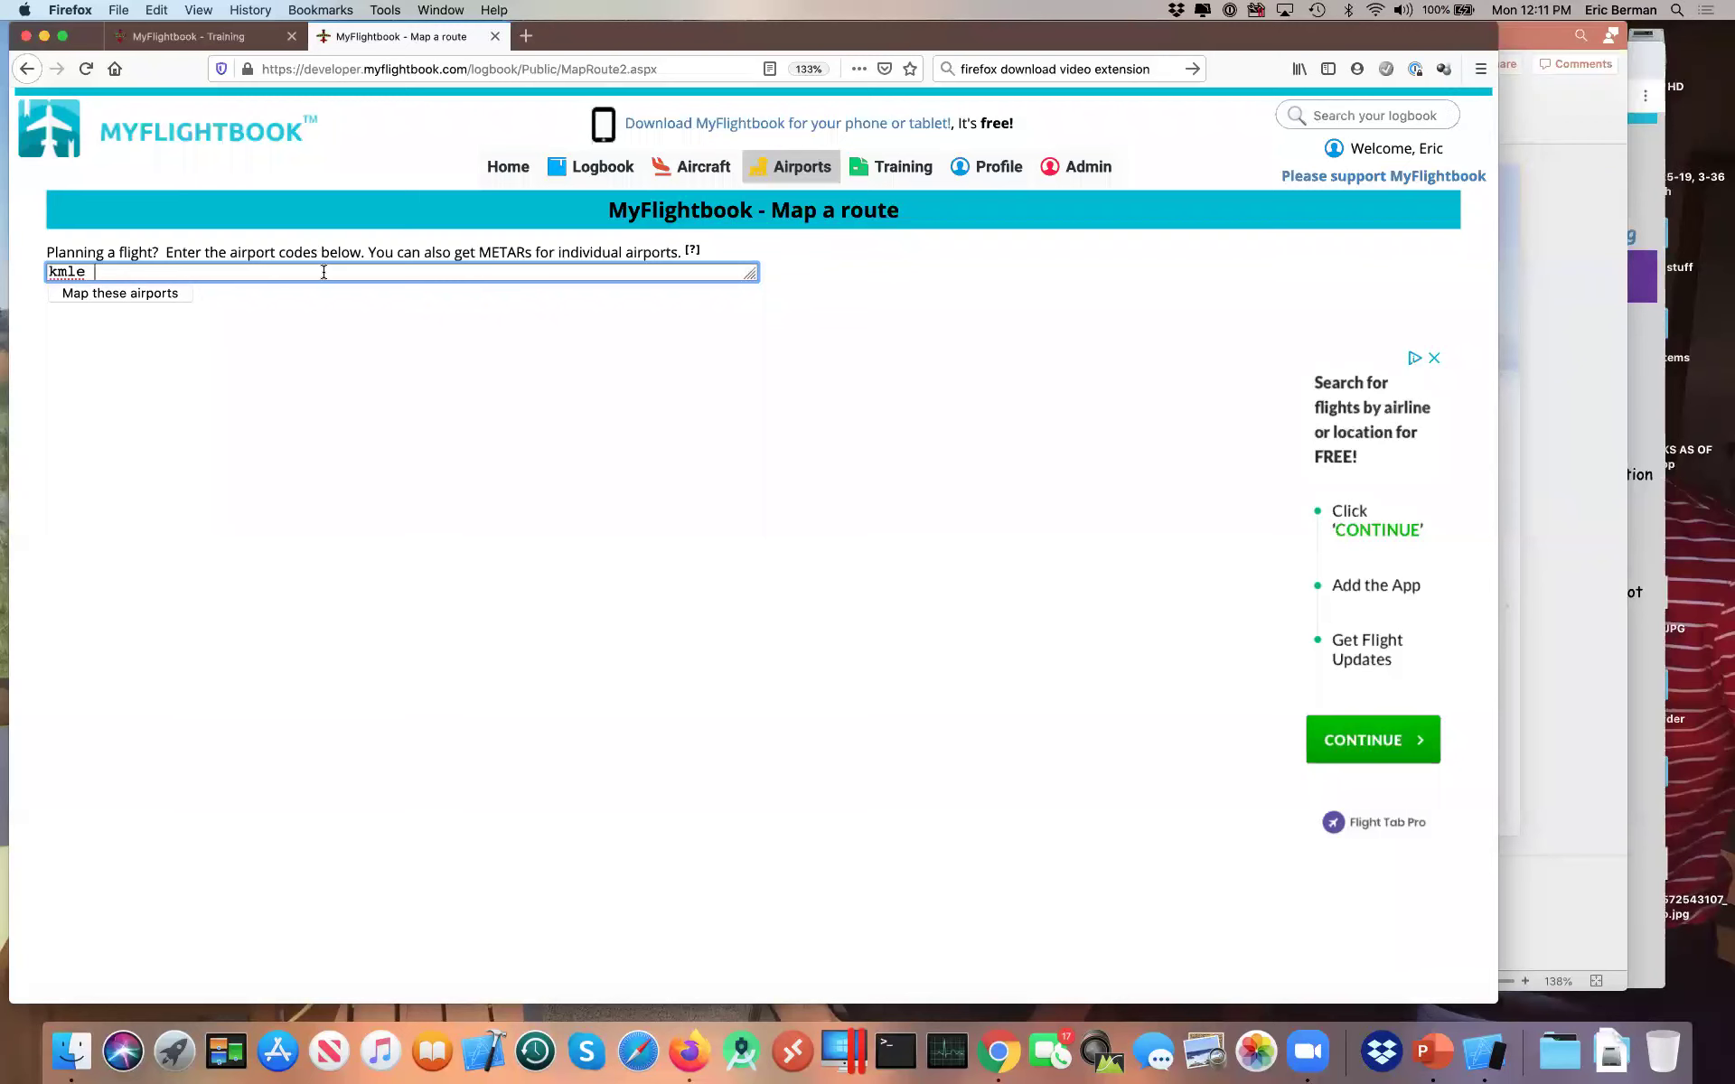
Step: Map the KMLE–AIO route (49.6 nm), centring the map on Atlantic Muni, then Millard
{"action": "type", "text": "aio"}
{"action": "left_click", "coordinate": [159, 295]}
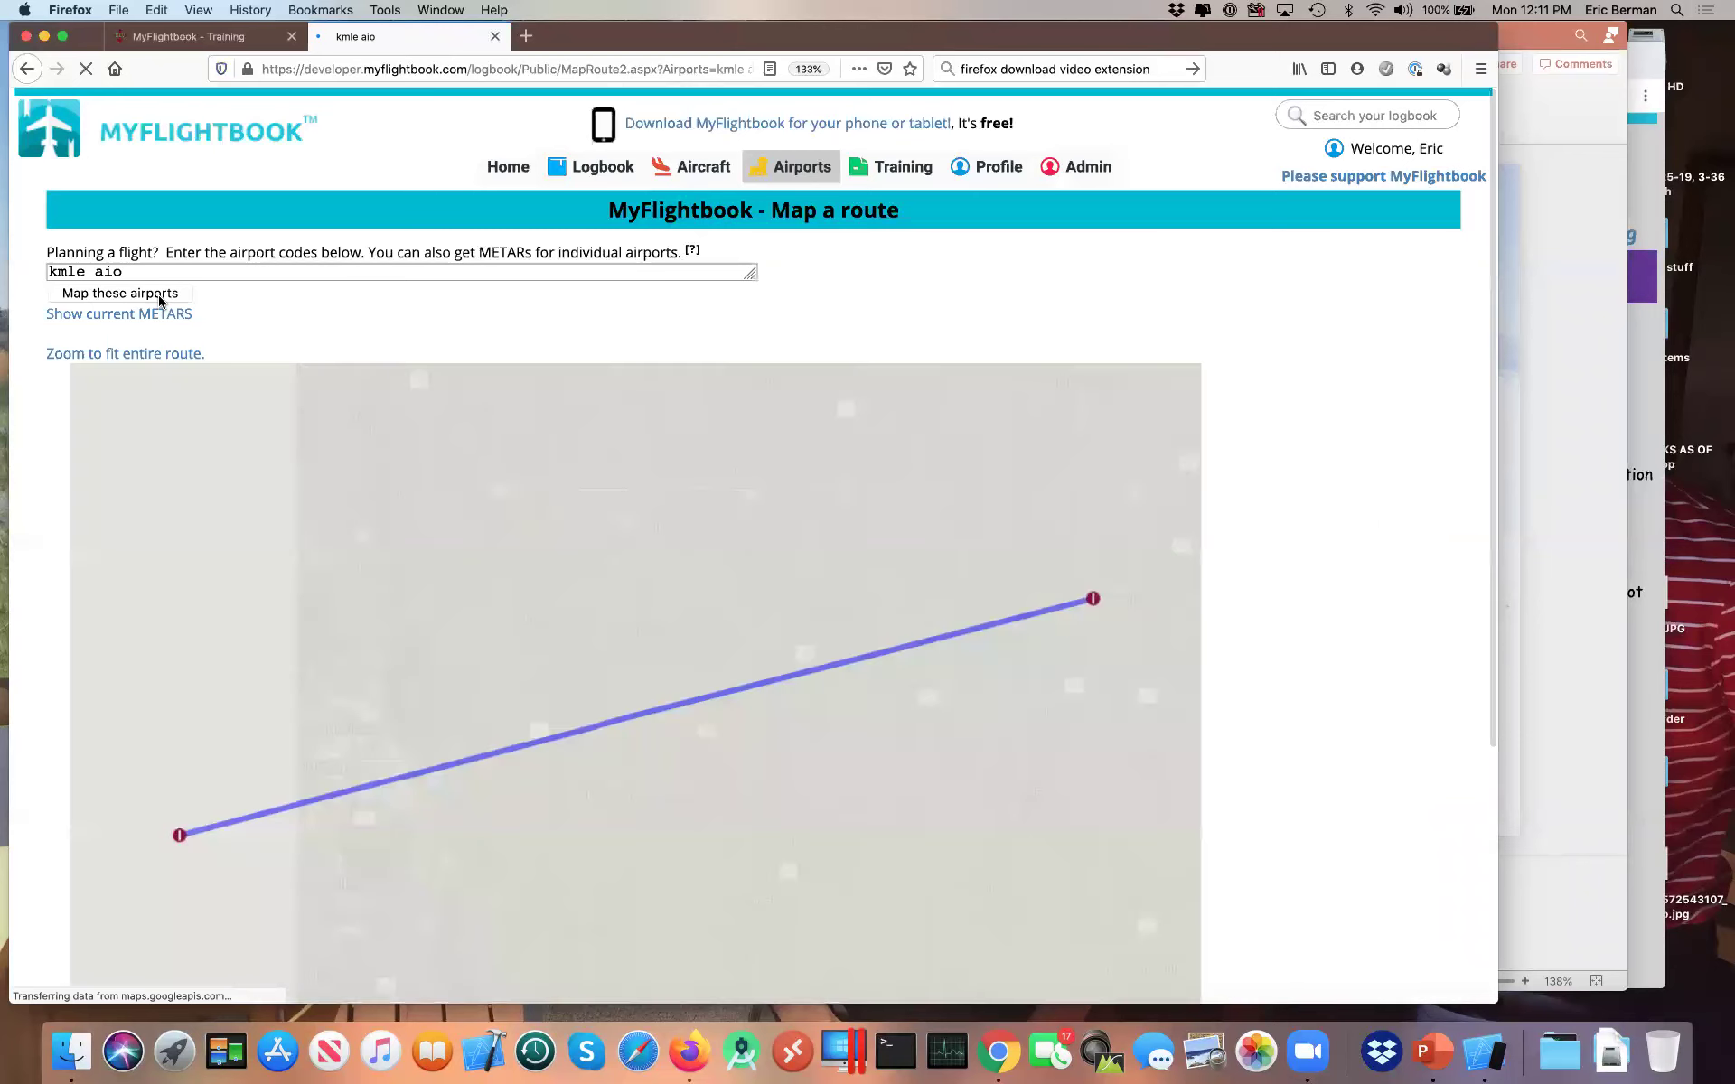
{"action": "scroll", "coordinate": [11, 579], "scroll_direction": "down", "scroll_amount": 3}
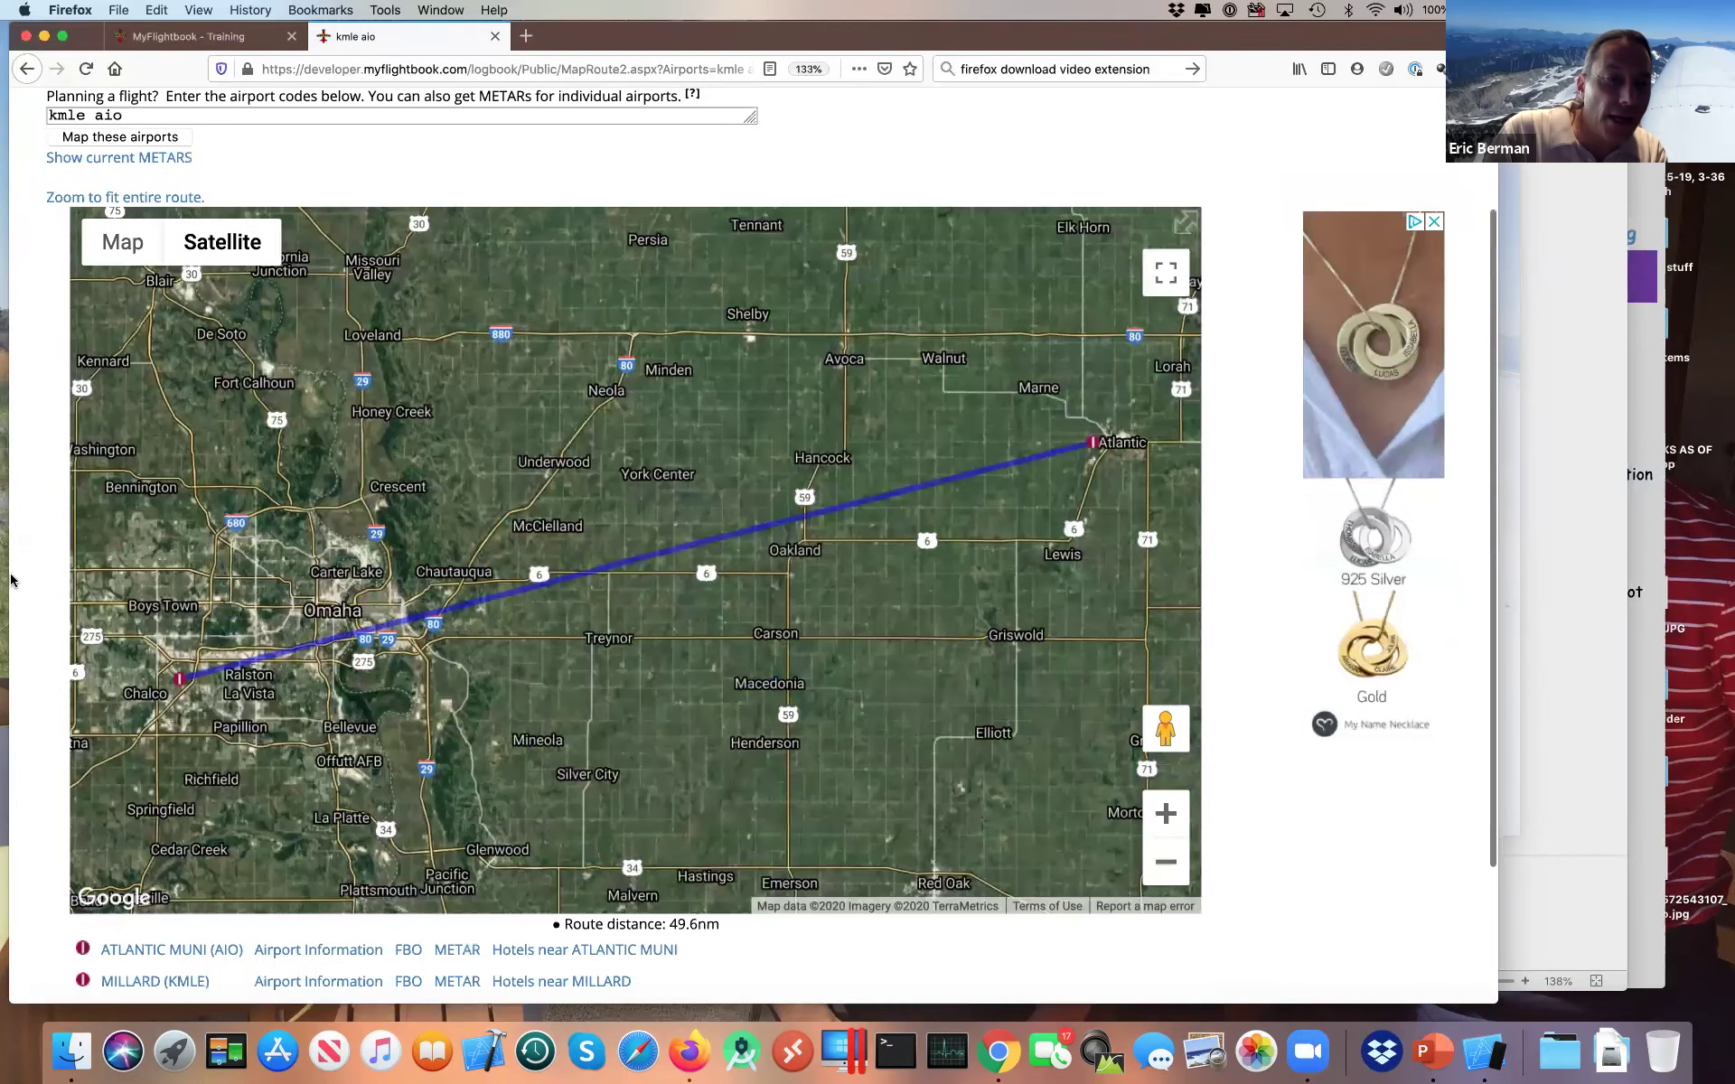
{"action": "scroll", "coordinate": [27, 615], "scroll_direction": "down", "scroll_amount": 3}
{"action": "left_click", "coordinate": [158, 773]}
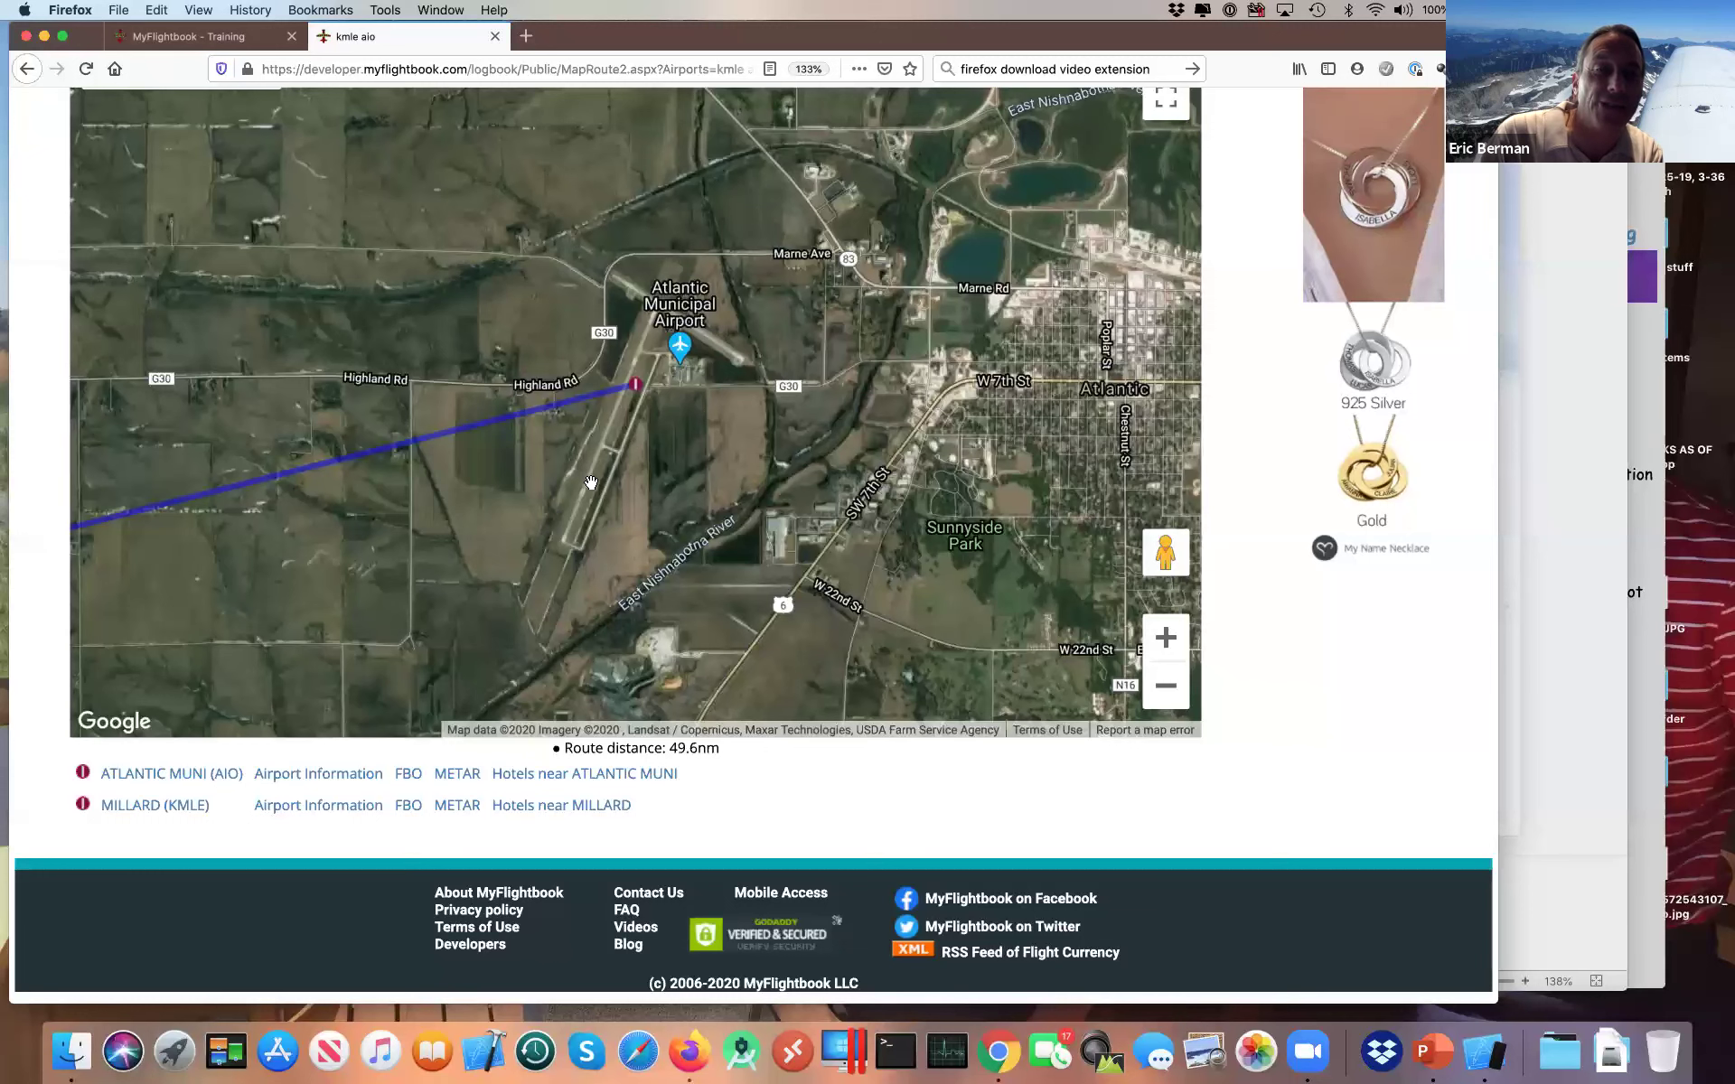
{"action": "left_click", "coordinate": [149, 813]}
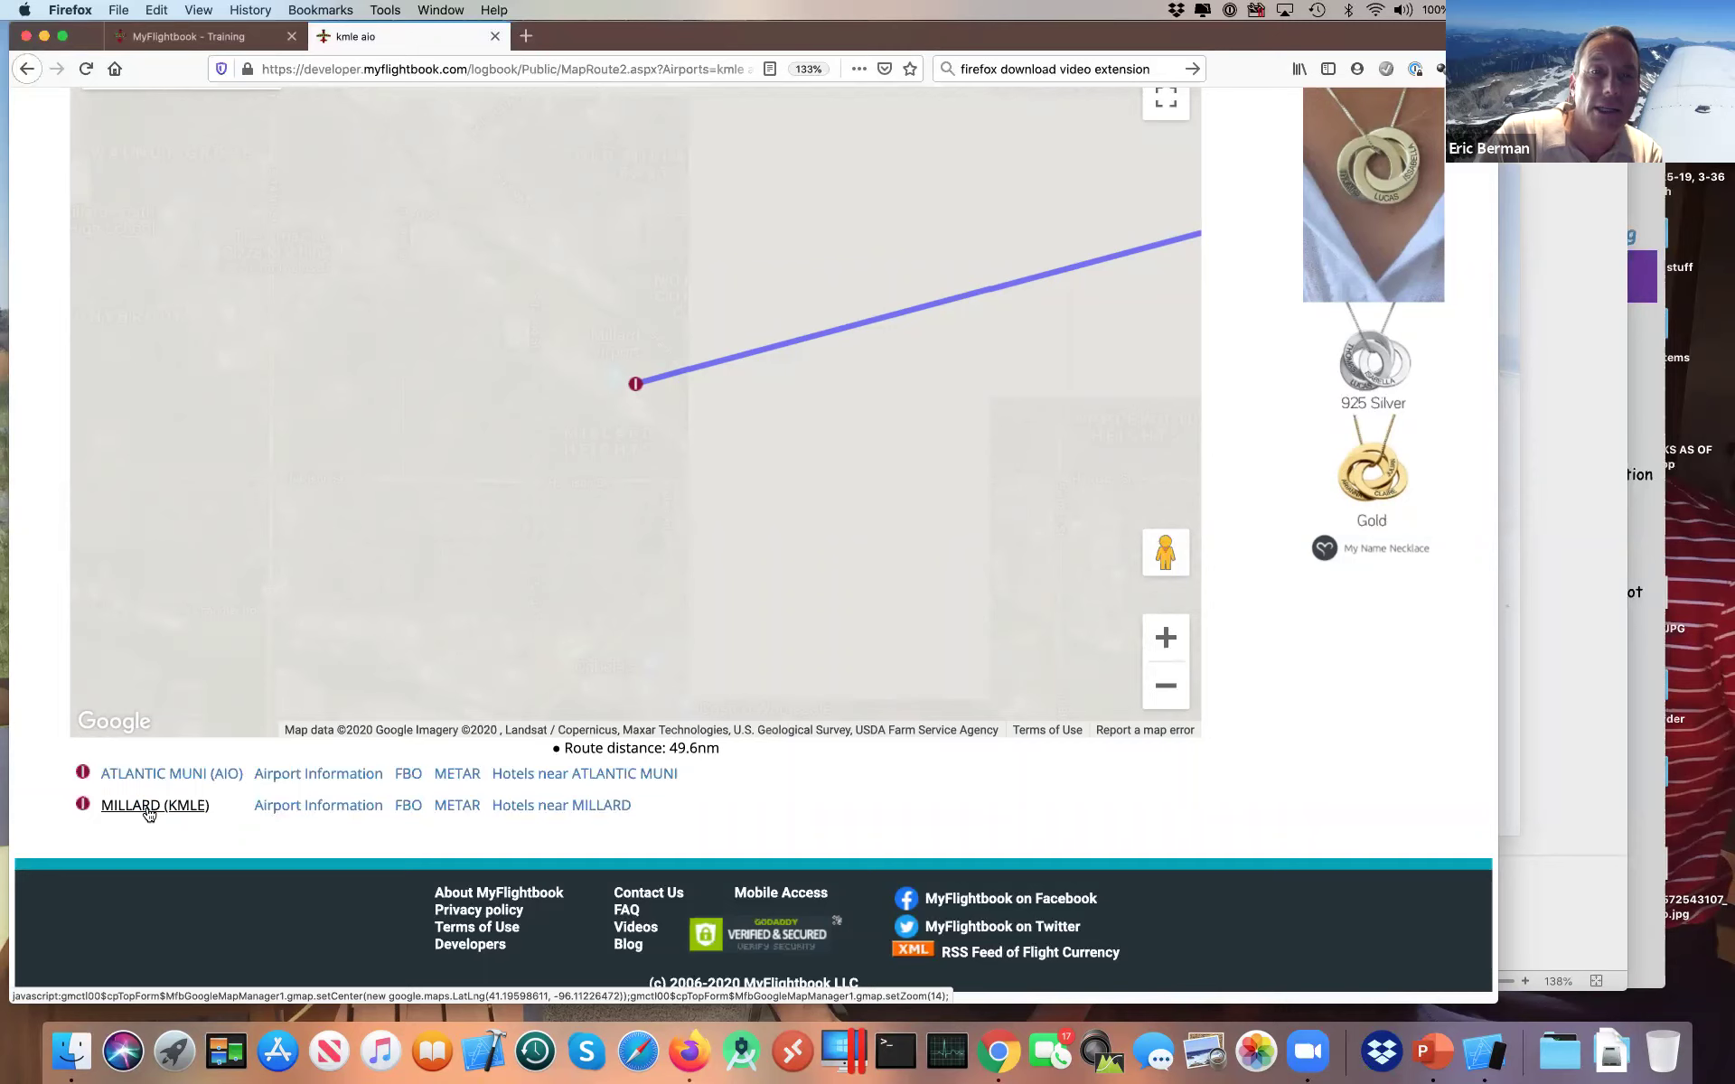